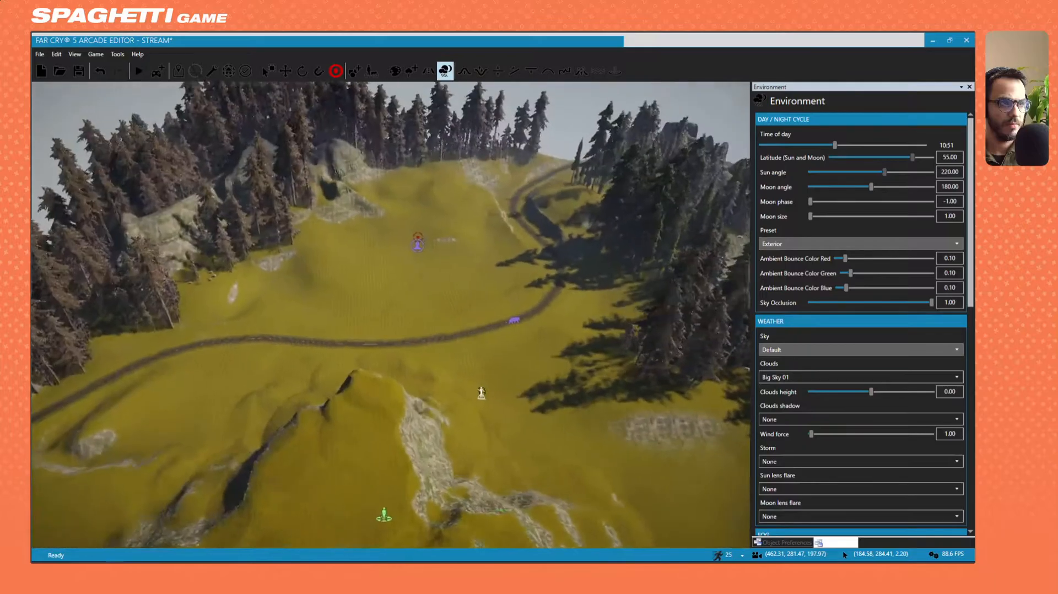
# Try to lower the grassy terrain beside the road with the Raise/Lower brush, and undo the stroke.
pyautogui.press('w')
pyautogui.moveTo(432, 450); pyautogui.dragTo(297, 386, button='right')
pyautogui.press('d')
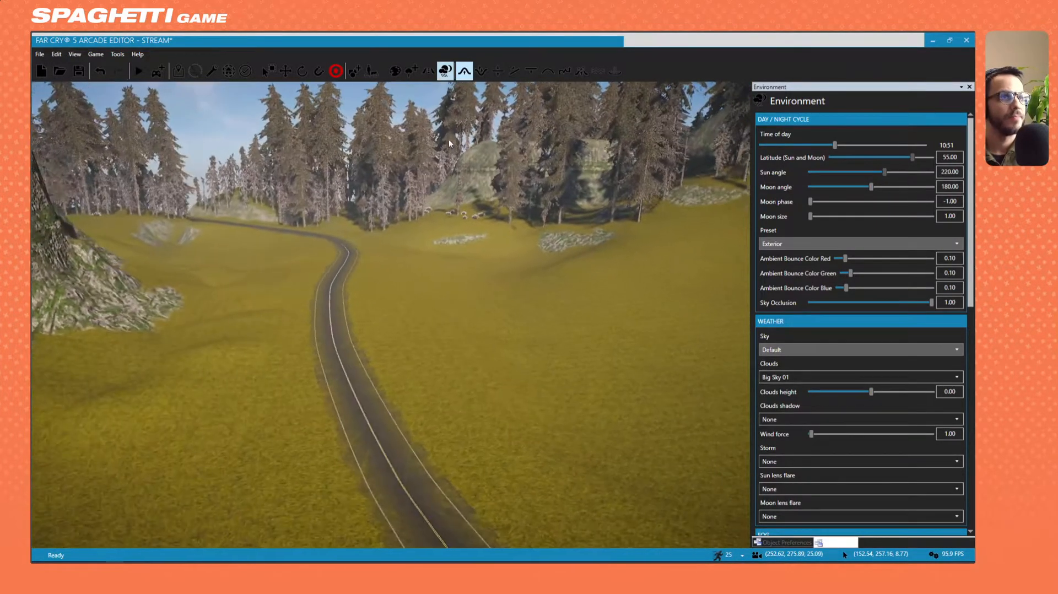
pyautogui.click(481, 71)
pyautogui.press('s')
pyautogui.moveTo(397, 338); pyautogui.dragTo(510, 336, button='right')
pyautogui.moveTo(487, 323)
pyautogui.mouseDown()
pyautogui.moveTo(533, 357)
pyautogui.moveTo(421, 339)
pyautogui.mouseUp()
pyautogui.hotkey('ctrl', 'z')
# Sink a round basin into the open meadow beside the road with the Raise/Lower brush, undoing the last stroke.
pyautogui.press('s')
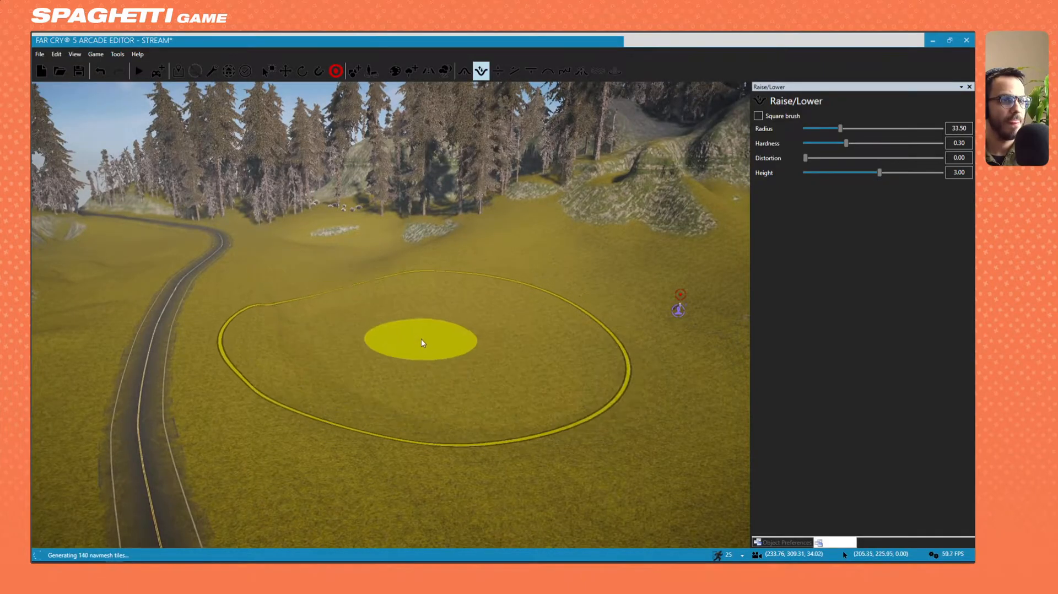
pyautogui.press('s')
pyautogui.press('d')
pyautogui.press('s')
pyautogui.moveTo(461, 376)
pyautogui.mouseDown(button='right')
pyautogui.moveTo(419, 373)
pyautogui.moveTo(496, 376)
pyautogui.moveTo(461, 375)
pyautogui.mouseUp(button='right')
pyautogui.press('w')
pyautogui.moveTo(210, 326); pyautogui.dragTo(407, 319, button='right')
pyautogui.press('s')
pyautogui.press('d')
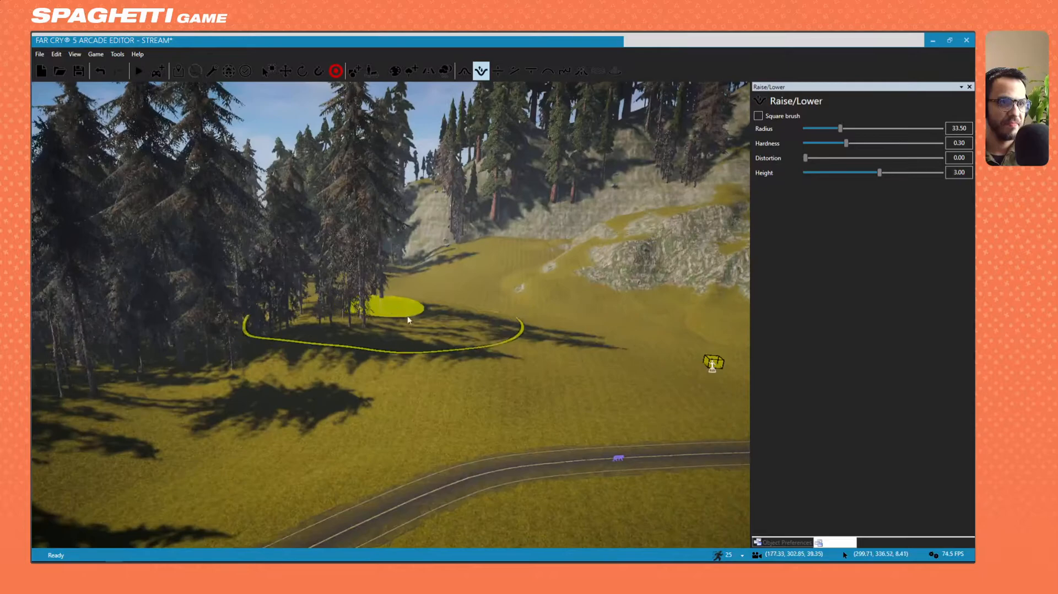
pyautogui.moveTo(471, 349)
pyautogui.mouseDown()
pyautogui.moveTo(432, 347)
pyautogui.moveTo(503, 345)
pyautogui.moveTo(481, 370)
pyautogui.mouseUp()
pyautogui.press('s')
pyautogui.moveTo(481, 371)
pyautogui.mouseDown(button='right')
pyautogui.moveTo(584, 419)
pyautogui.moveTo(490, 369)
pyautogui.moveTo(485, 335)
pyautogui.moveTo(519, 283)
pyautogui.mouseUp(button='right')
pyautogui.press('s')
pyautogui.hotkey('ctrl', 'z')
pyautogui.press('w')
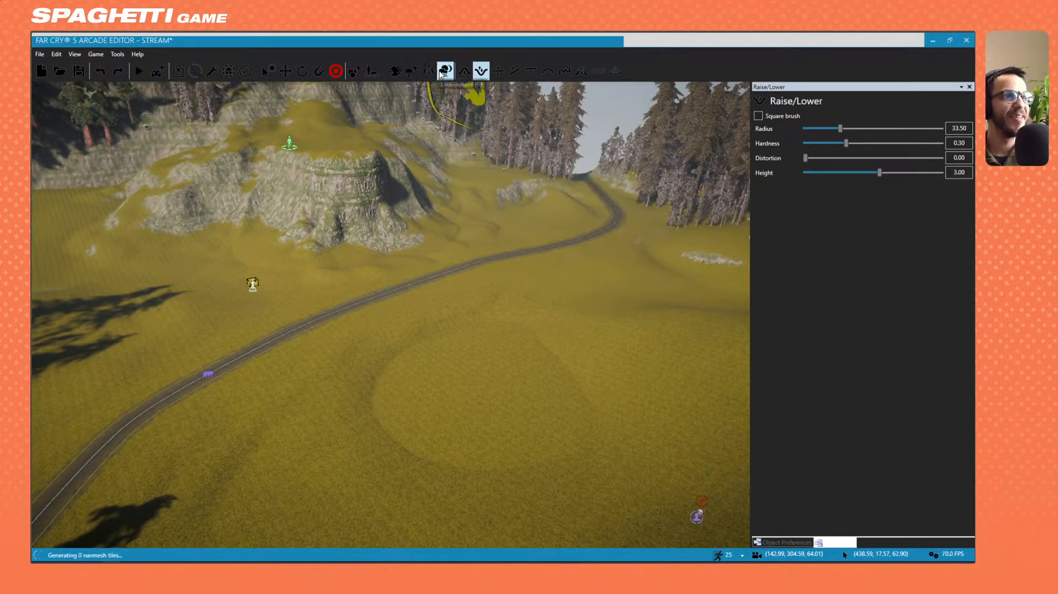
# Place a Lake water object over the lowered basin beside the road and adjust its position.
pyautogui.click(614, 71)
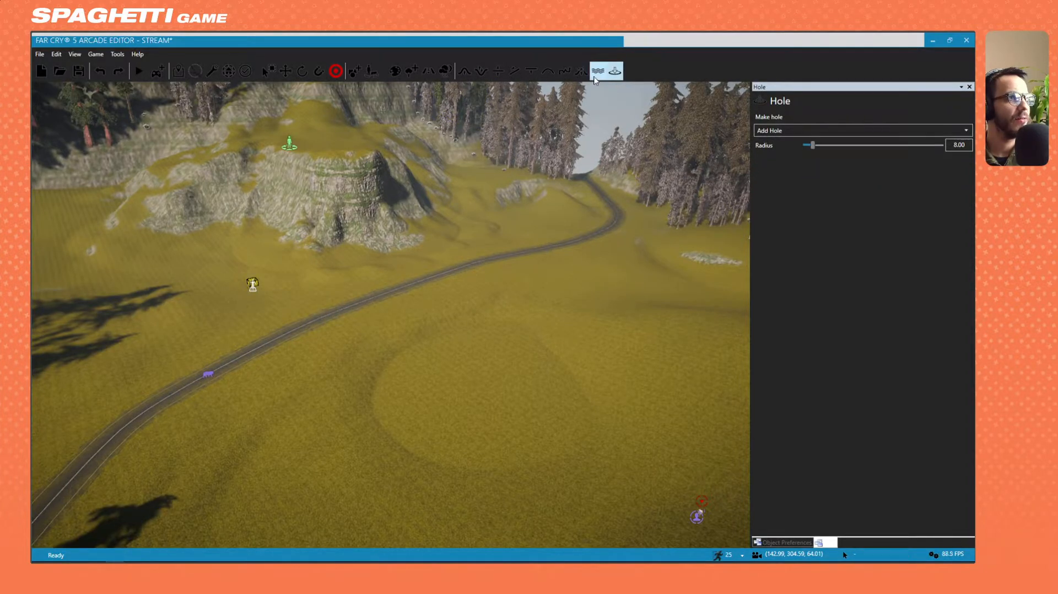
pyautogui.moveTo(819, 139); pyautogui.dragTo(856, 138)
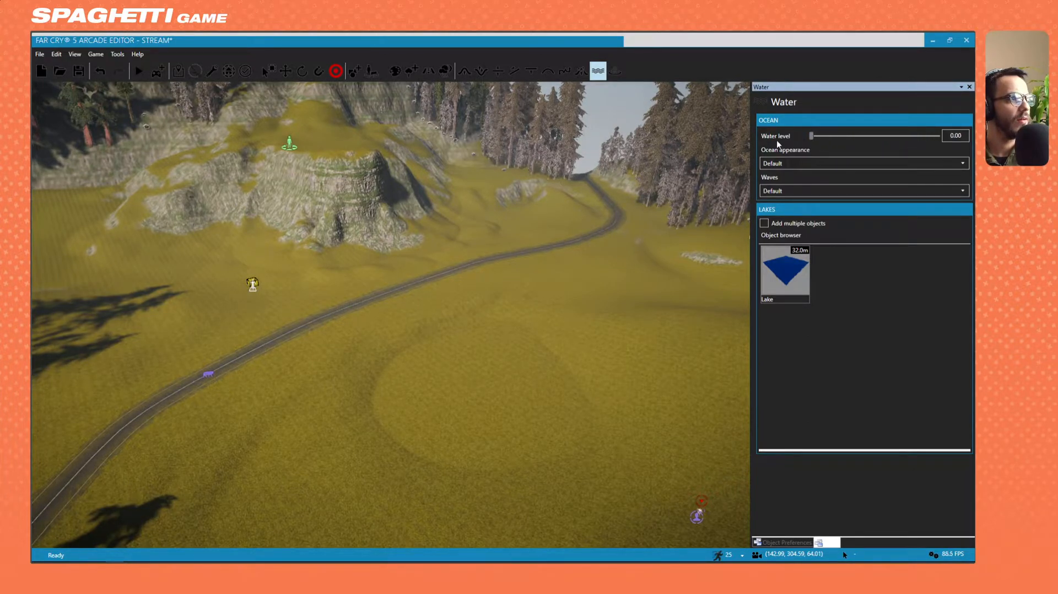
pyautogui.click(769, 277)
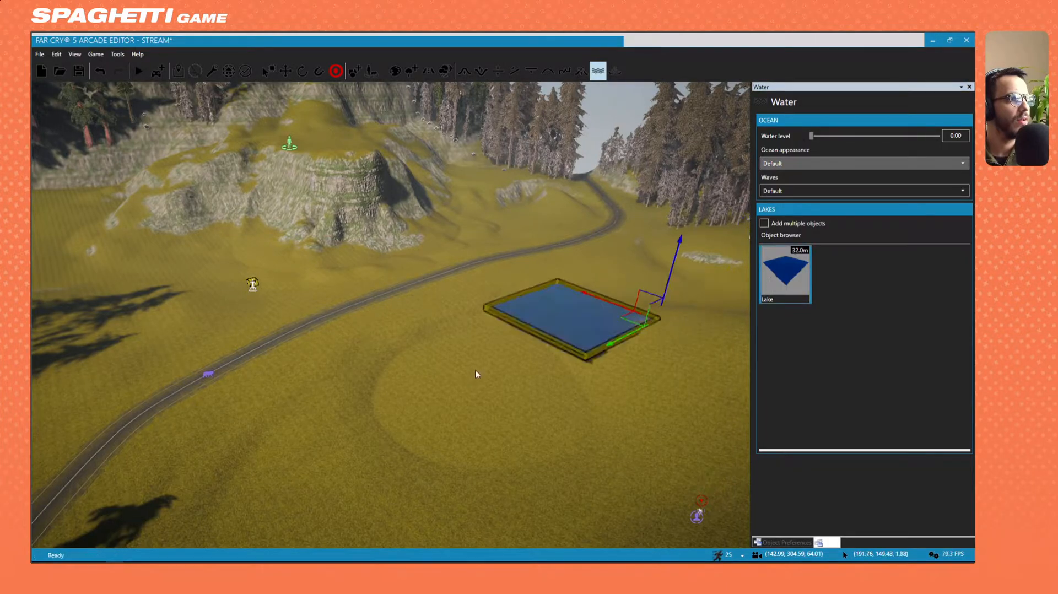
pyautogui.click(578, 399)
pyautogui.moveTo(577, 367); pyautogui.dragTo(670, 463, button='right')
pyautogui.press('w')
pyautogui.moveTo(451, 463); pyautogui.dragTo(451, 372, button='right')
pyautogui.press('w')
pyautogui.click(457, 398)
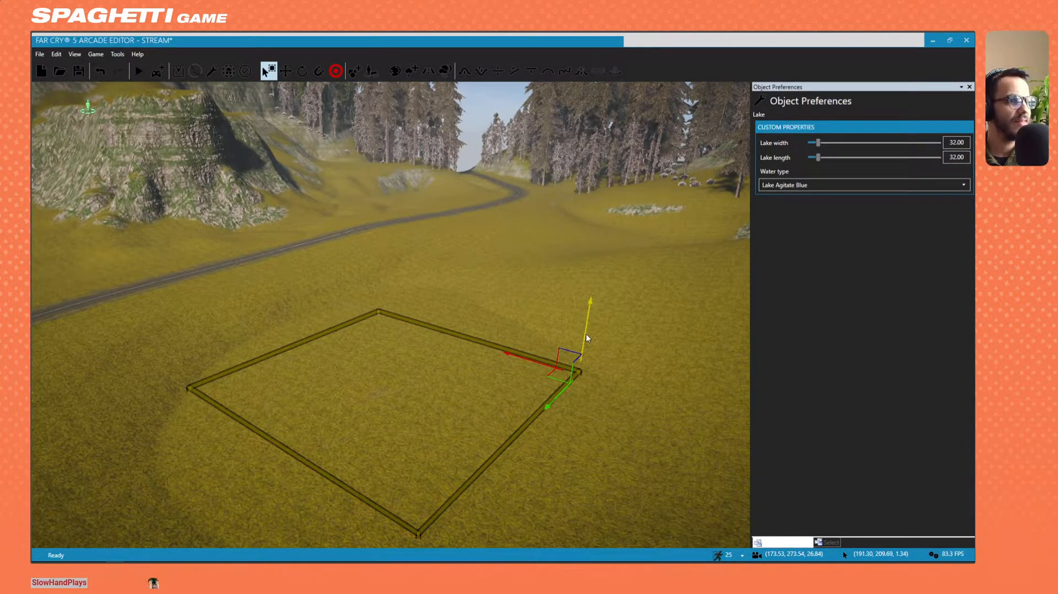
# Try the water types Lake Clear Blue Light and Lake Funky on the lake.
pyautogui.click(838, 185)
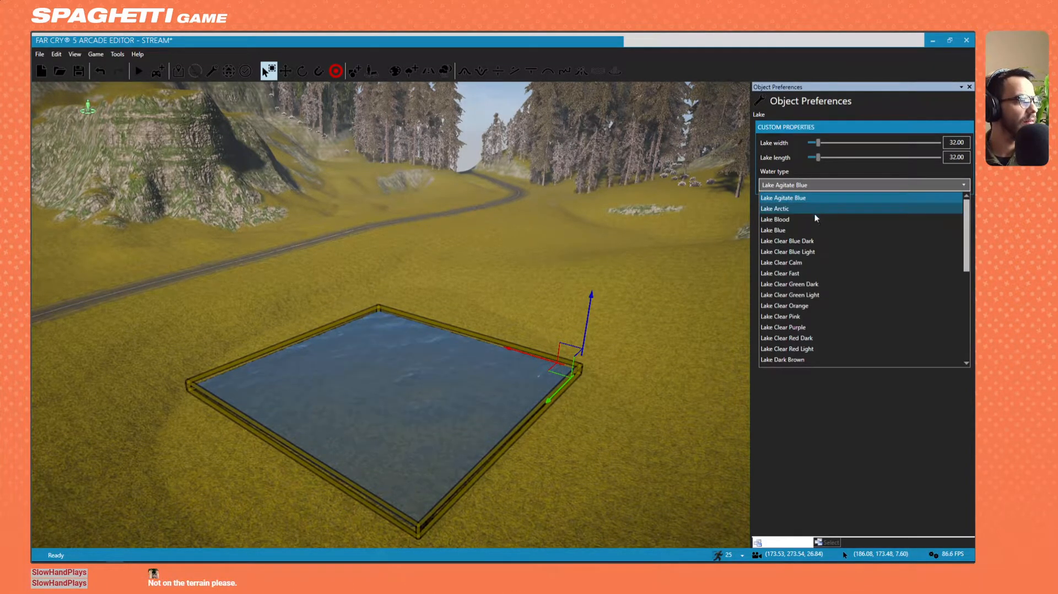
pyautogui.click(812, 252)
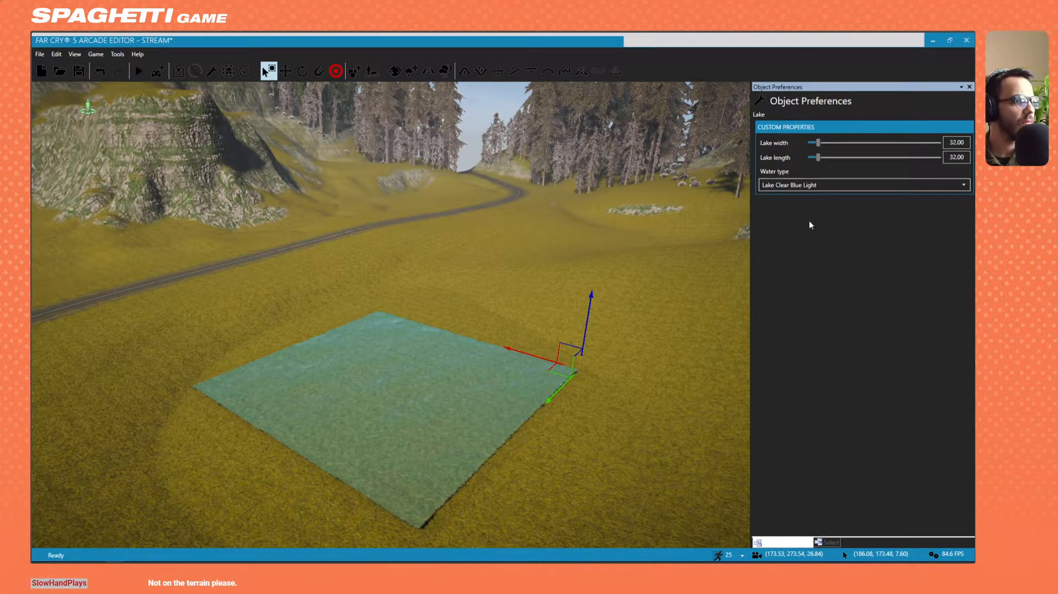
pyautogui.click(812, 186)
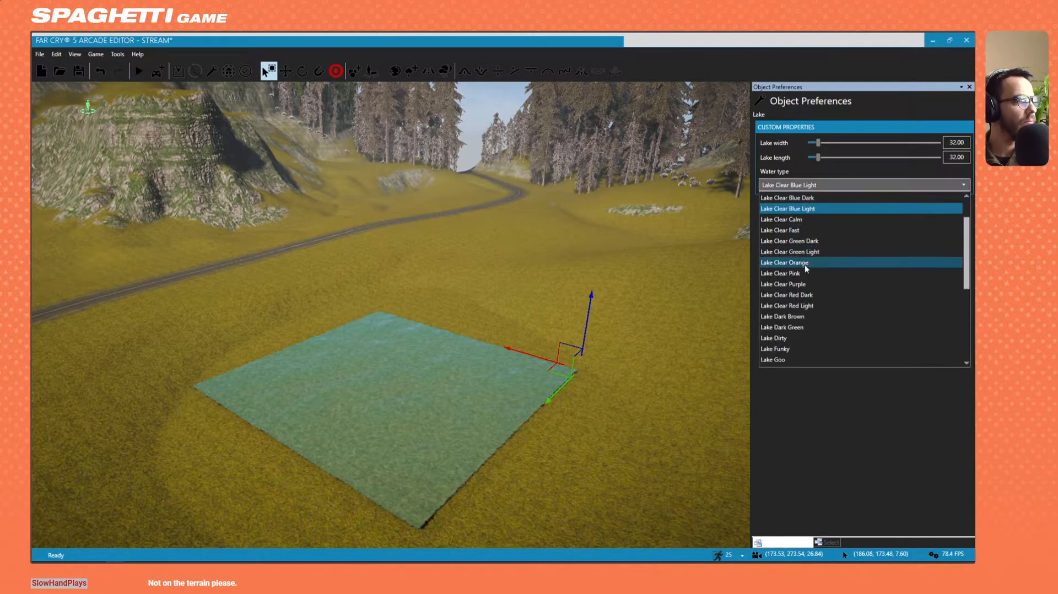
pyautogui.click(788, 349)
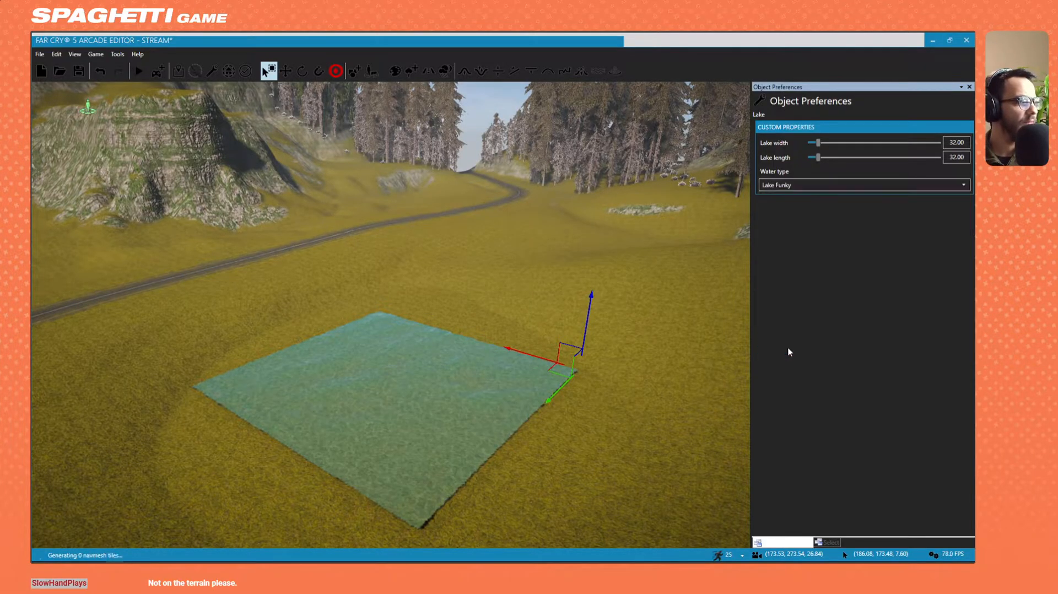
# Set the lake's water type to Lake Arctic.
pyautogui.click(809, 185)
pyautogui.scroll(5, 805, 246)
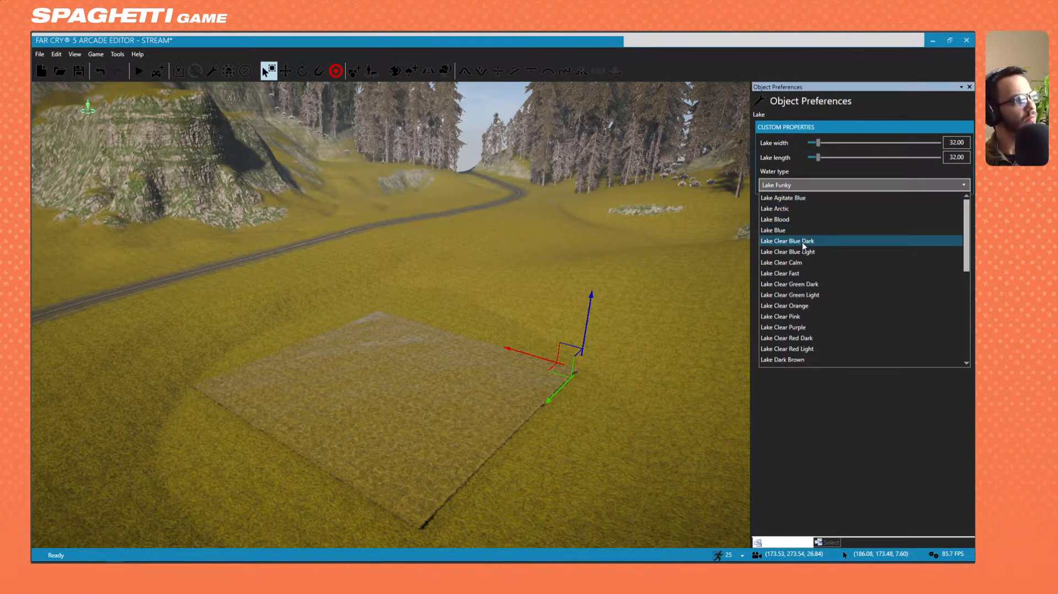
pyautogui.click(798, 214)
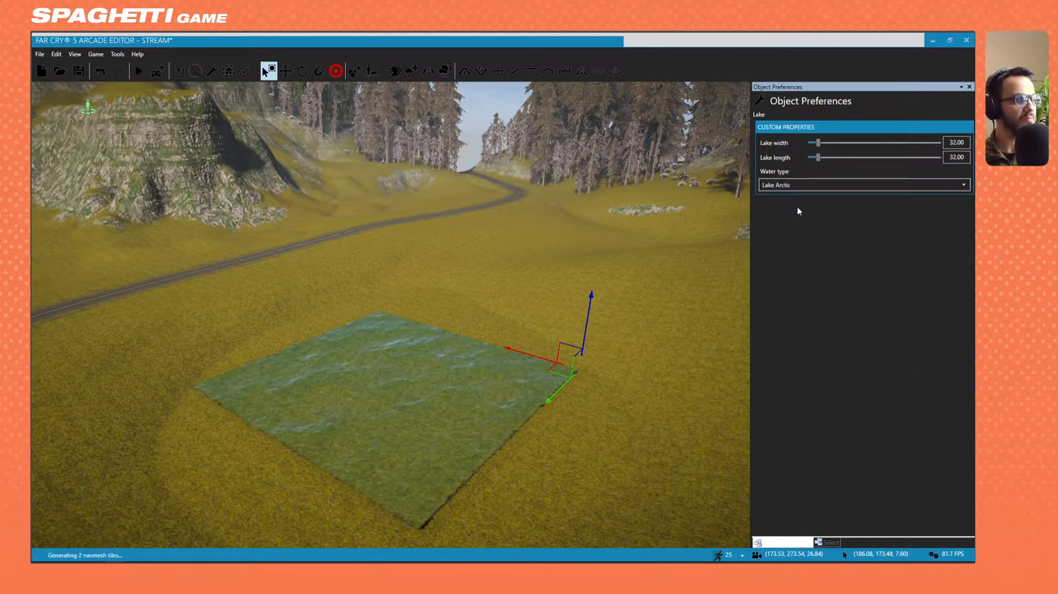
# Move the lake toward the basin's edge and enlarge it to a width of 77 and a length of 144.
pyautogui.moveTo(589, 297); pyautogui.dragTo(561, 341, button='right')
pyautogui.moveTo(564, 342); pyautogui.dragTo(663, 319)
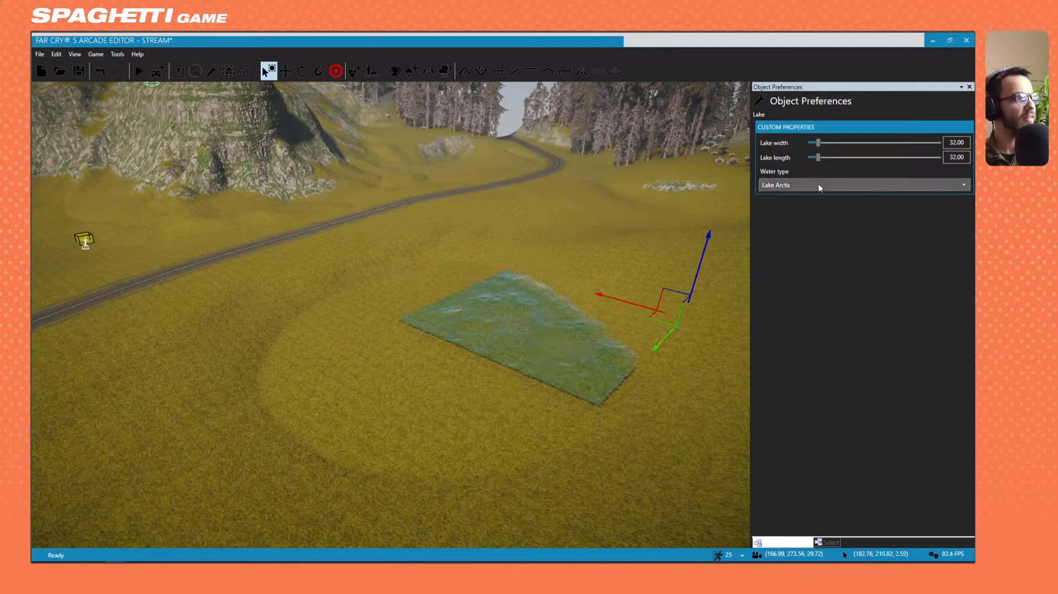
pyautogui.moveTo(826, 145); pyautogui.dragTo(855, 157)
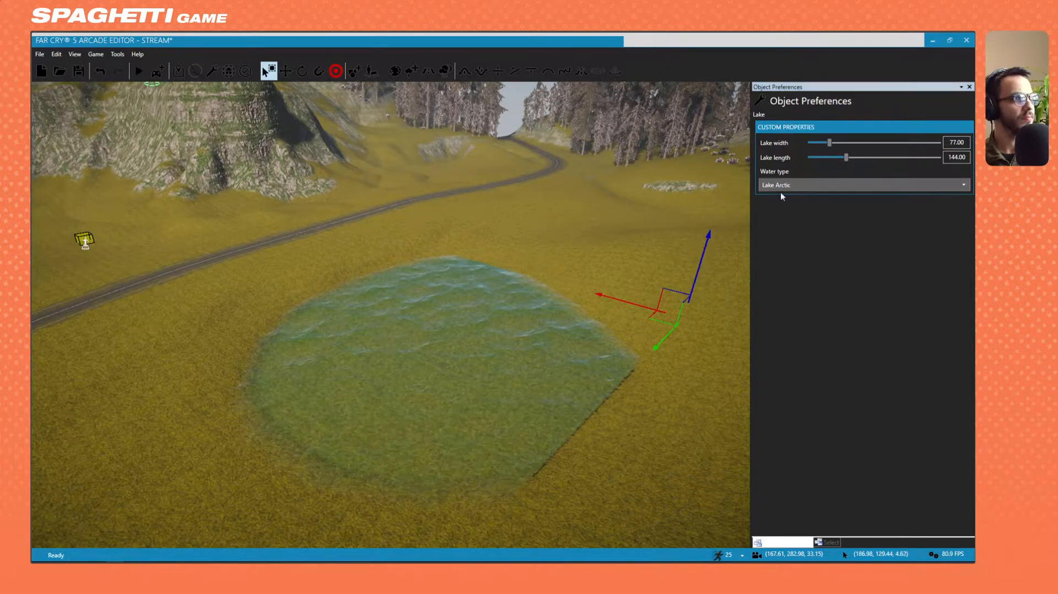
# Reposition the lake so its water covers the basin and the low ground around it.
pyautogui.moveTo(622, 302); pyautogui.dragTo(694, 337)
pyautogui.press('s')
pyautogui.moveTo(594, 316); pyautogui.dragTo(362, 382, button='right')
pyautogui.press('w')
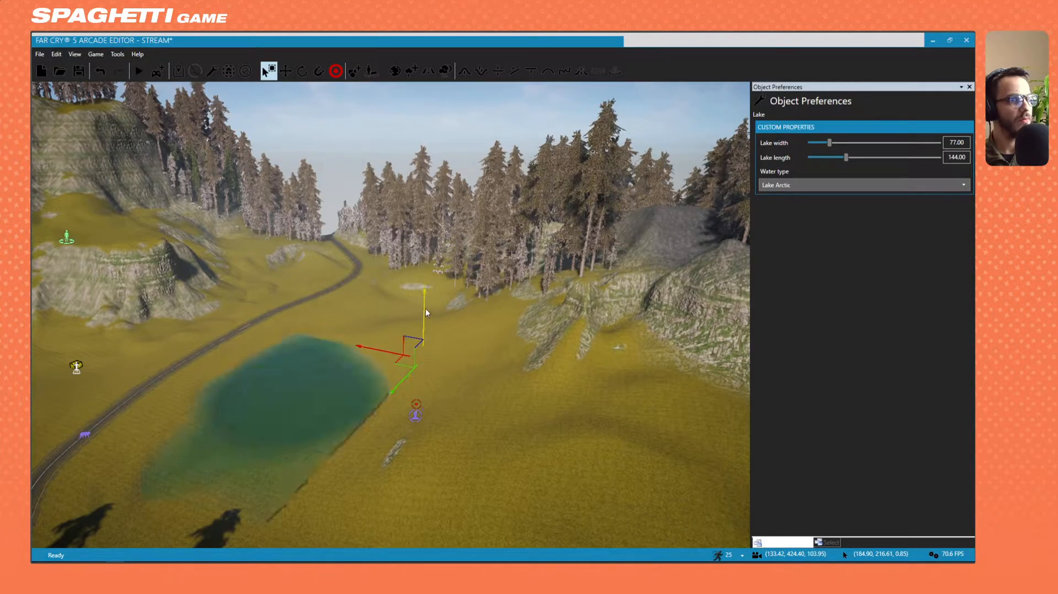
pyautogui.moveTo(400, 365); pyautogui.dragTo(506, 330)
pyautogui.moveTo(506, 330); pyautogui.dragTo(442, 356, button='right')
# Widen the lake to 103, shift it toward the trees and rocks, and extend its length to 210.
pyautogui.moveTo(830, 142)
pyautogui.mouseDown()
pyautogui.moveTo(870, 143)
pyautogui.moveTo(833, 141)
pyautogui.mouseUp()
pyautogui.moveTo(518, 131)
pyautogui.mouseDown(button='right')
pyautogui.moveTo(496, 132)
pyautogui.moveTo(518, 131)
pyautogui.mouseUp(button='right')
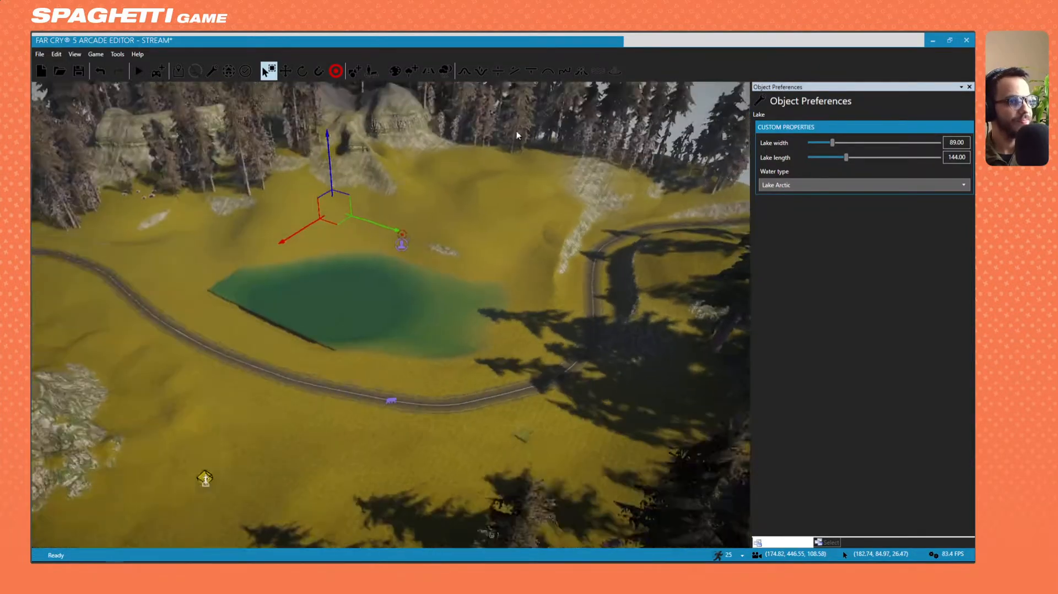
pyautogui.moveTo(832, 143); pyautogui.dragTo(837, 142)
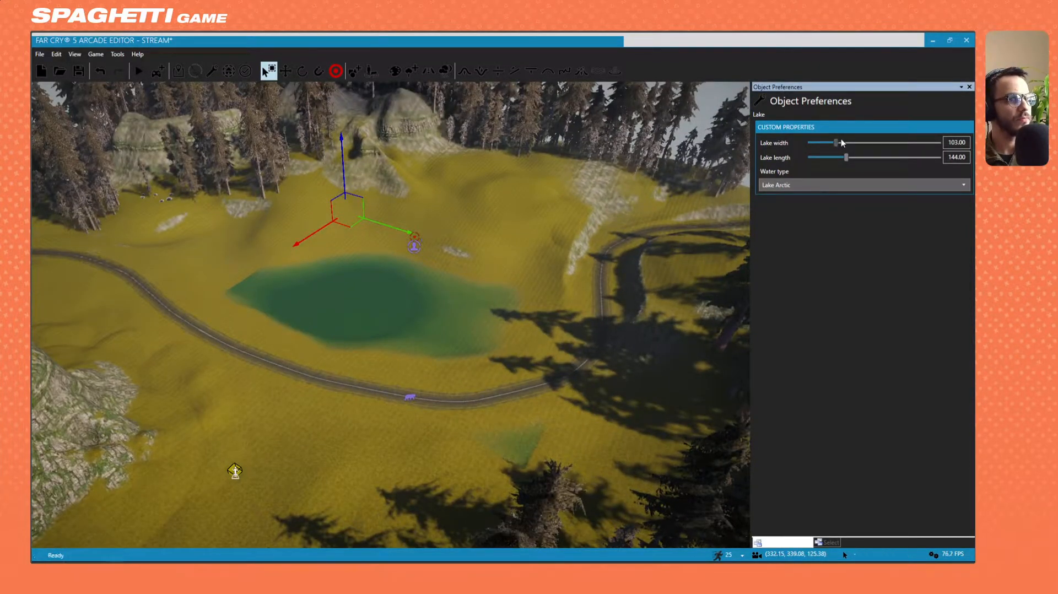
pyautogui.moveTo(355, 224); pyautogui.dragTo(231, 191)
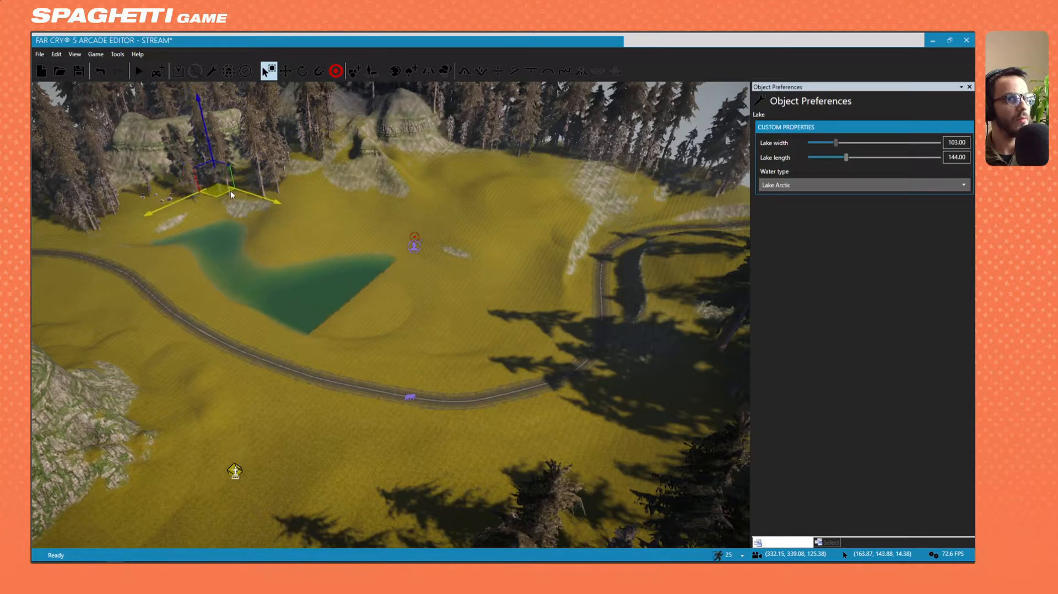
pyautogui.moveTo(847, 158); pyautogui.dragTo(862, 160)
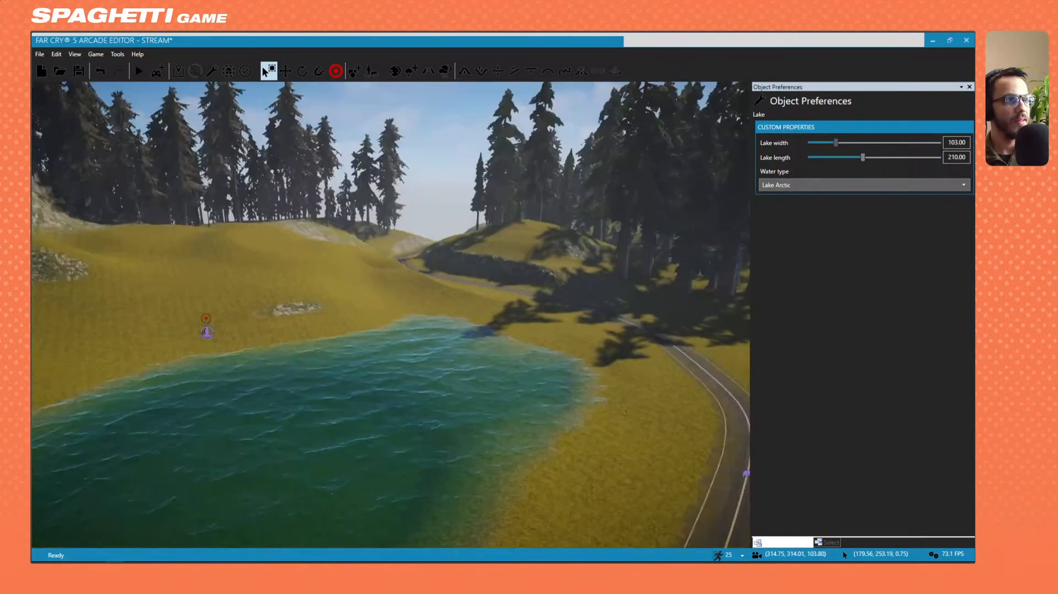
# Select the Rock_Cliff_Black_Mossy_01 texture in the Texture Painter and open the terrain texture inventory.
pyautogui.moveTo(390, 314)
pyautogui.mouseDown(button='right')
pyautogui.moveTo(381, 308)
pyautogui.moveTo(497, 315)
pyautogui.moveTo(607, 295)
pyautogui.moveTo(326, 315)
pyautogui.moveTo(496, 326)
pyautogui.moveTo(601, 309)
pyautogui.moveTo(242, 314)
pyautogui.moveTo(353, 315)
pyautogui.moveTo(166, 336)
pyautogui.moveTo(110, 380)
pyautogui.mouseUp(button='right')
pyautogui.press('w')
pyautogui.press('s')
pyautogui.moveTo(574, 380); pyautogui.dragTo(717, 441, button='right')
pyautogui.press('w')
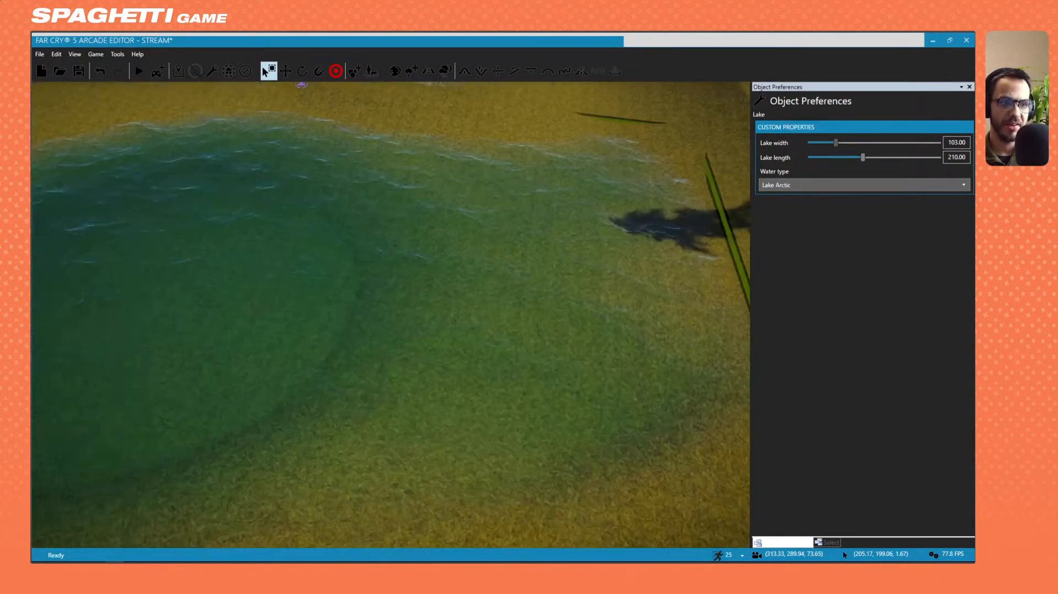
pyautogui.click(395, 71)
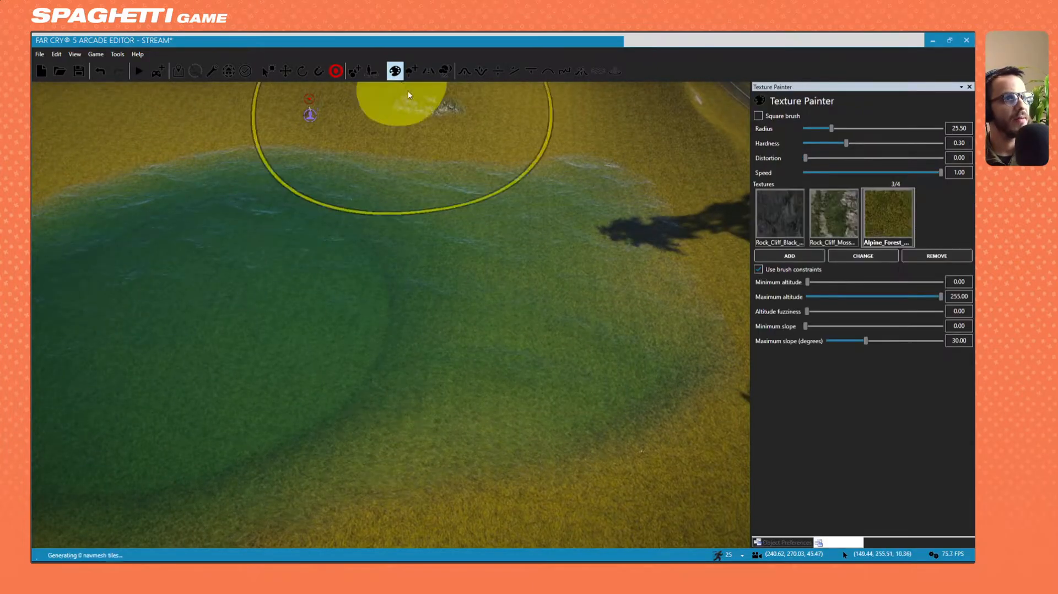
pyautogui.click(773, 240)
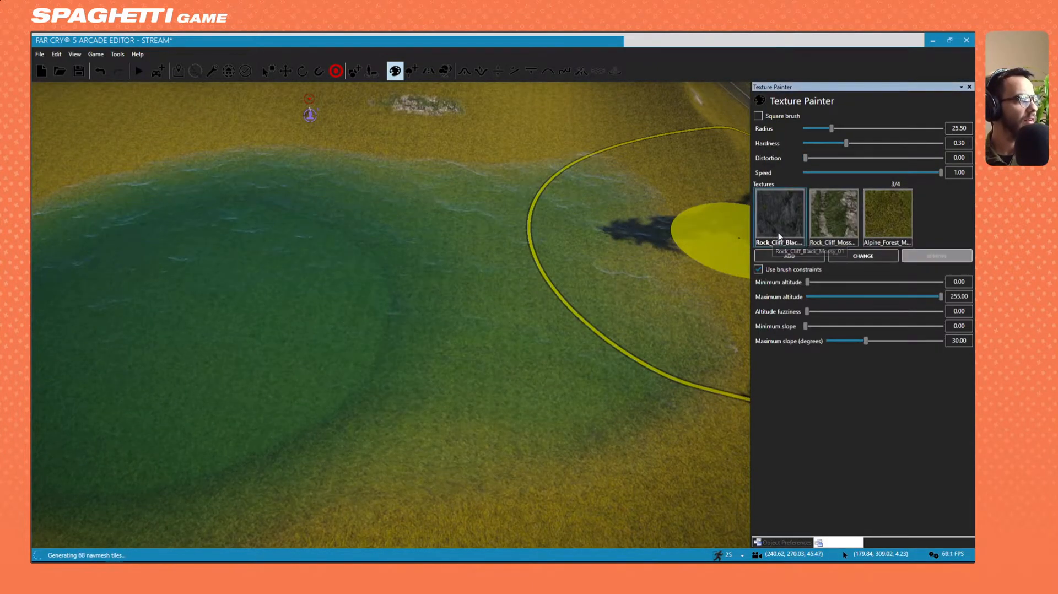
pyautogui.click(849, 262)
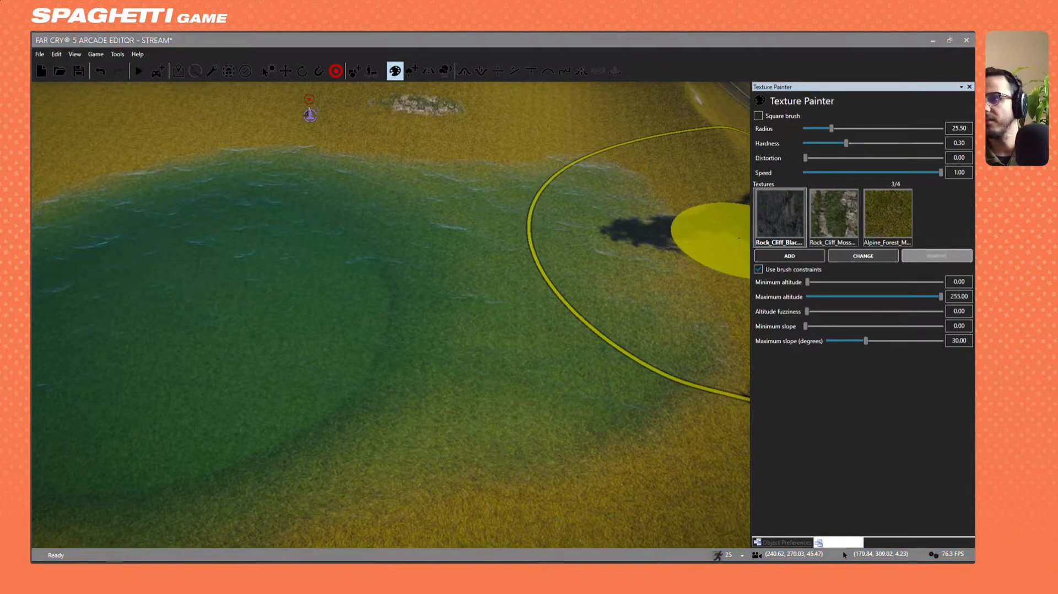
pyautogui.moveTo(272, 313); pyautogui.dragTo(588, 33)
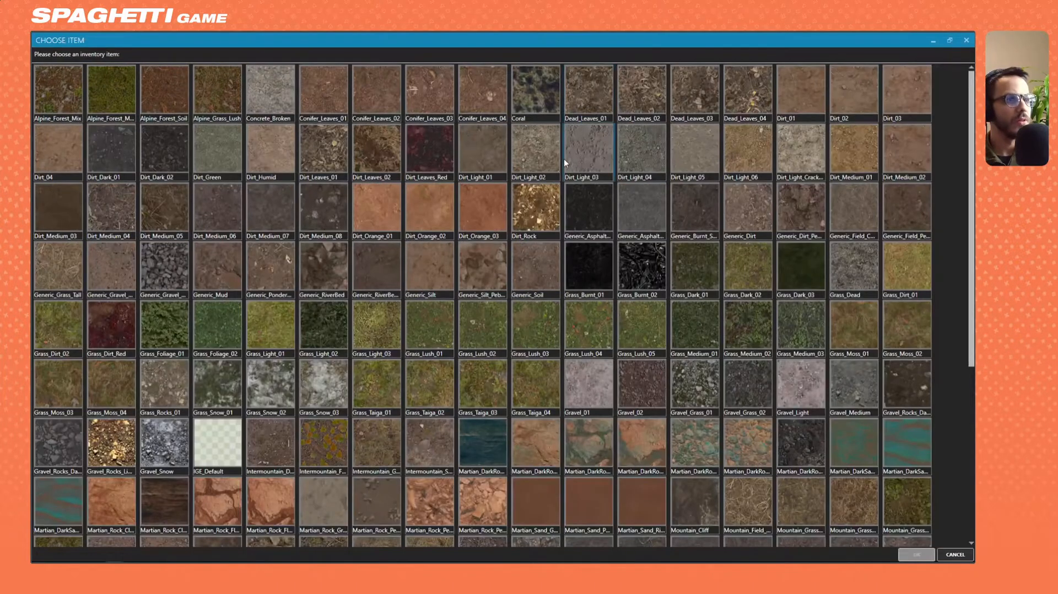
# Examine the terrain texture inventory for a rocky or pebbly texture suited to the lake bed.
pyautogui.scroll(-5, 568, 187)
pyautogui.scroll(3, 548, 253)
pyautogui.scroll(-1, 550, 269)
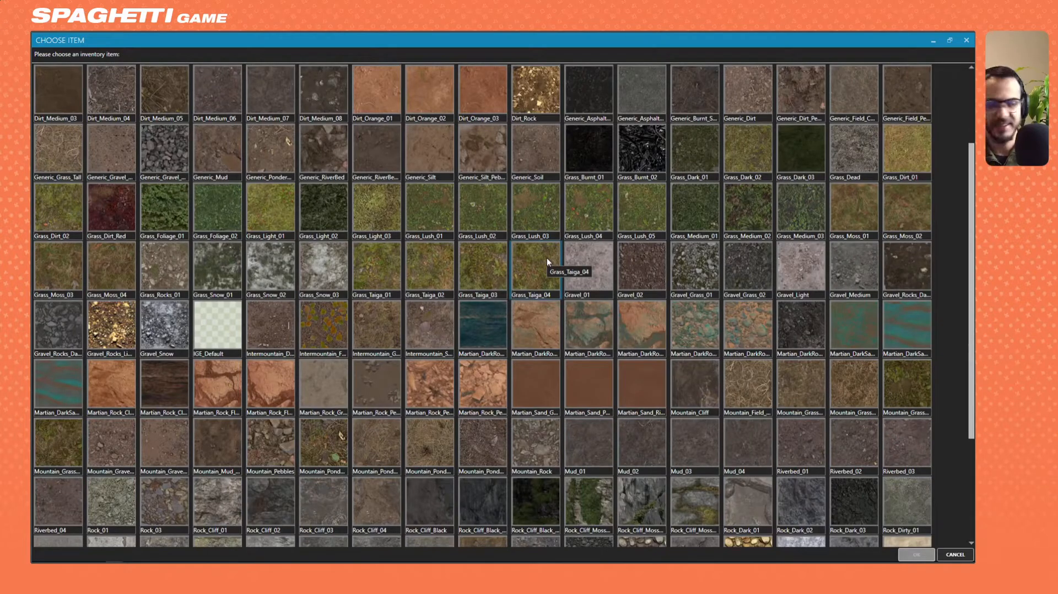
pyautogui.scroll(3, 548, 256)
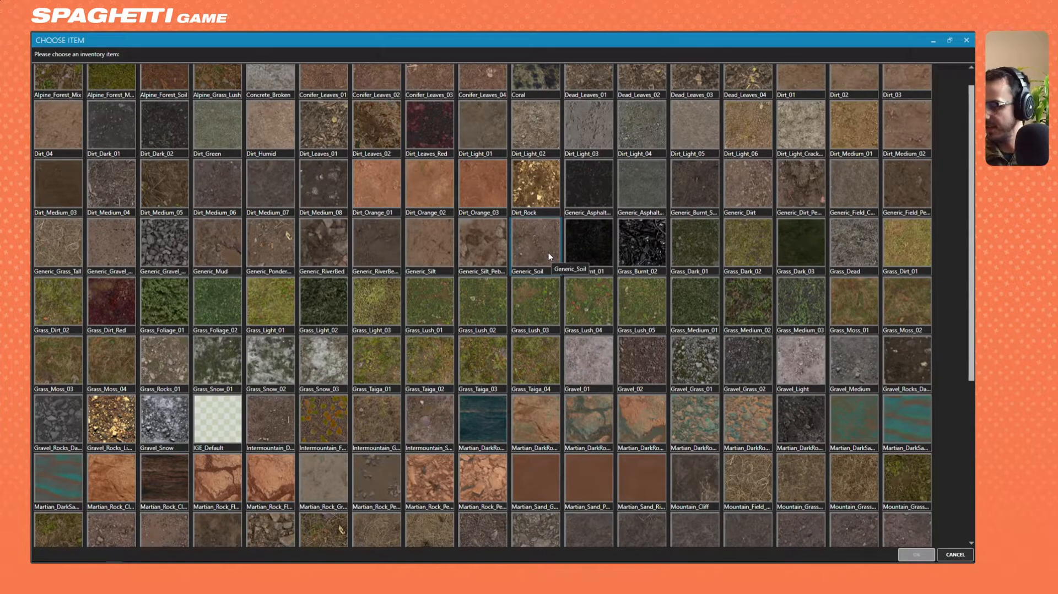
pyautogui.scroll(1, 570, 270)
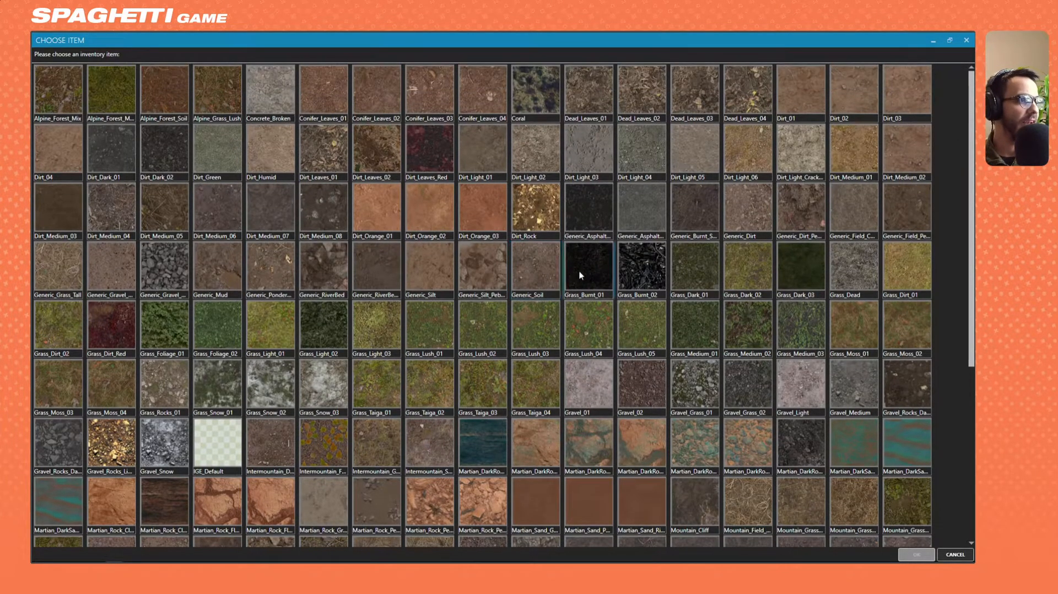
pyautogui.scroll(-9, 456, 275)
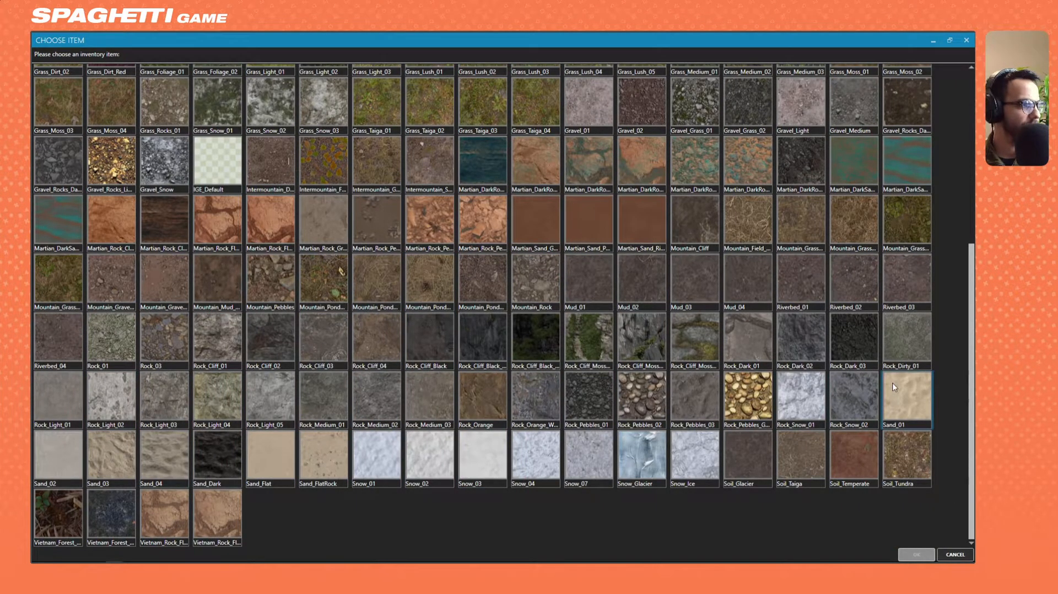
pyautogui.scroll(10, 865, 464)
pyautogui.scroll(-8, 491, 364)
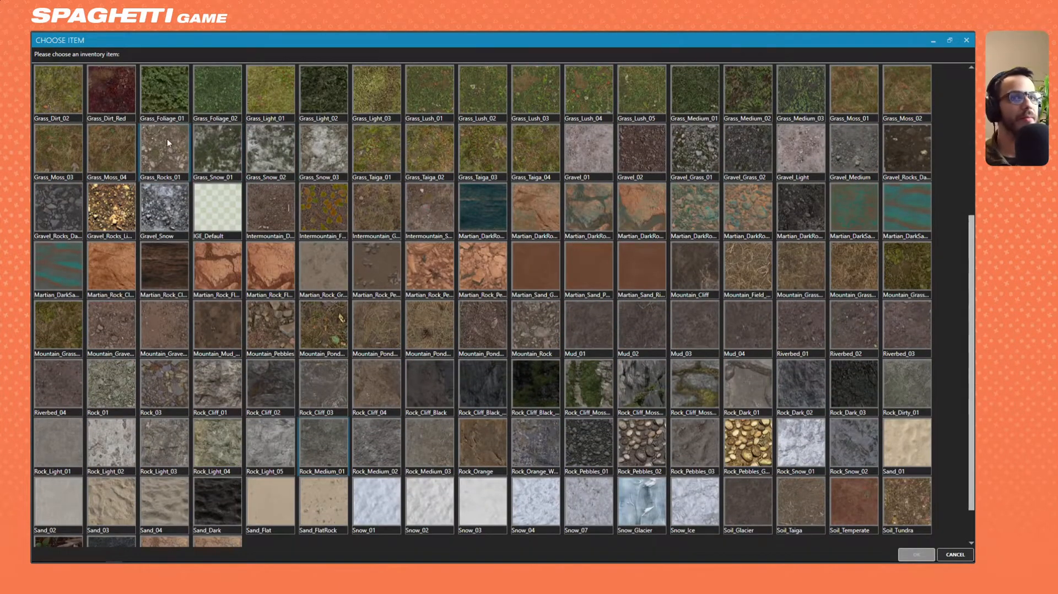
pyautogui.scroll(6, 180, 142)
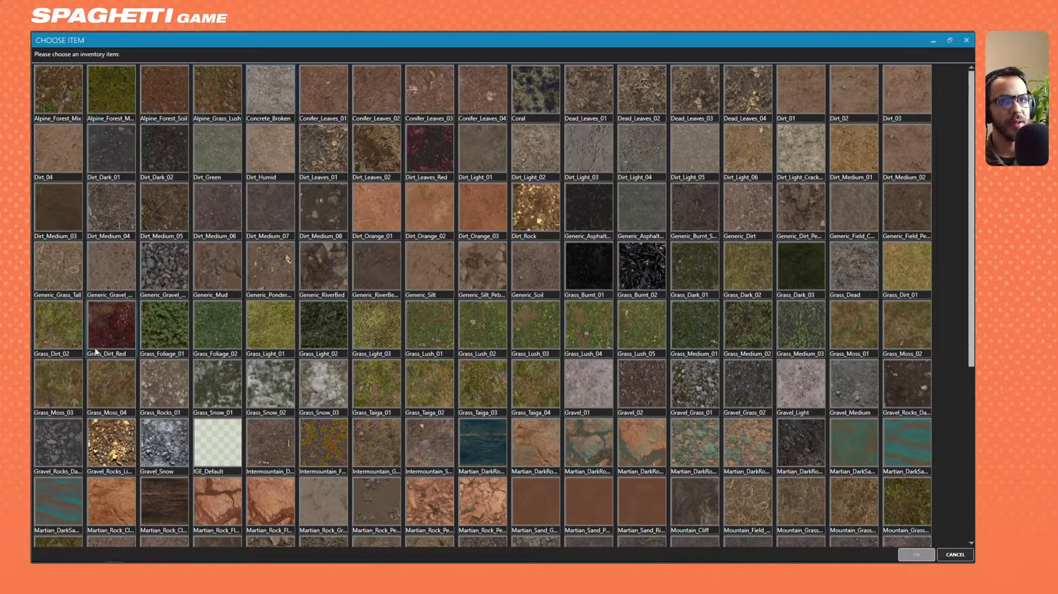
pyautogui.scroll(-3, 100, 359)
pyautogui.scroll(-4, 219, 346)
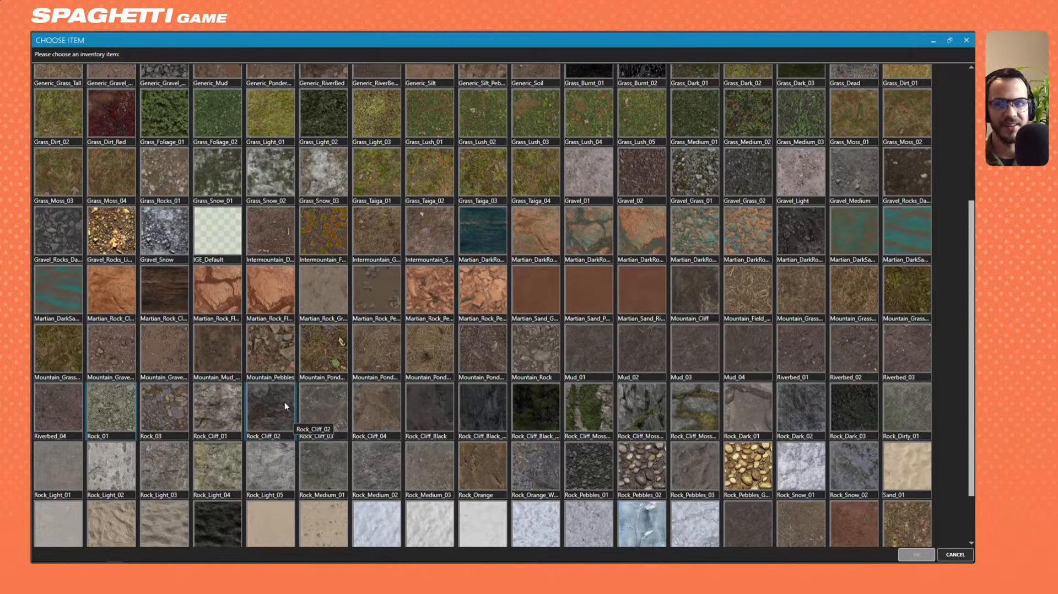
pyautogui.scroll(-2, 335, 411)
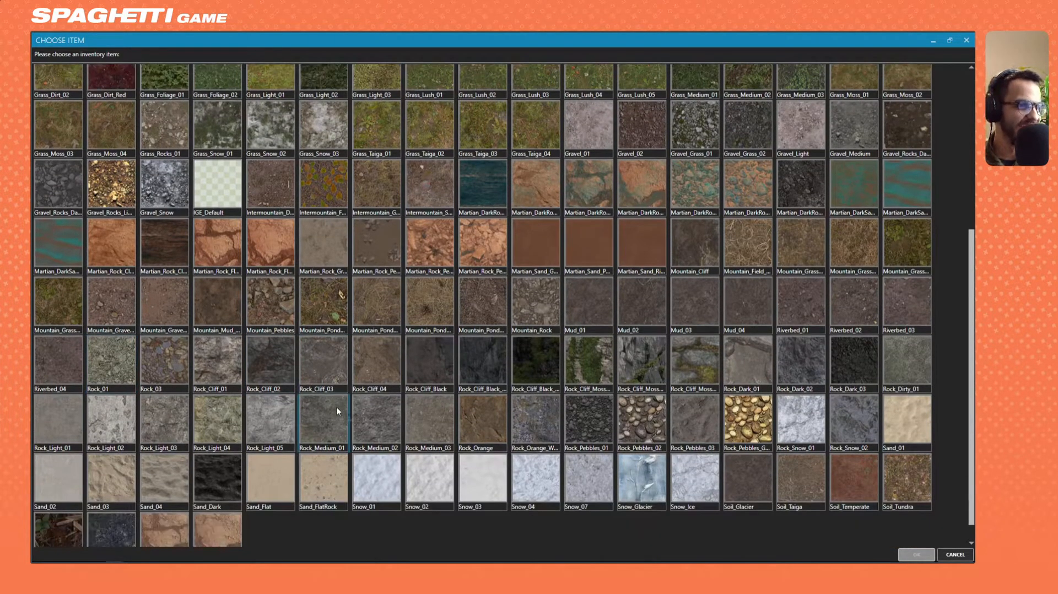
pyautogui.scroll(-1, 126, 438)
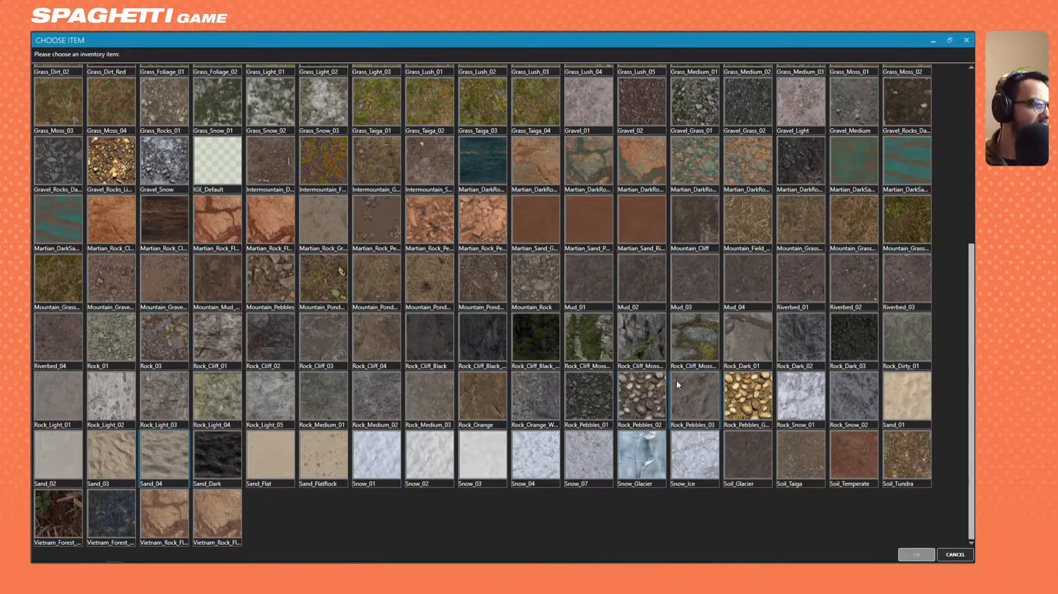
pyautogui.scroll(1, 676, 381)
pyautogui.scroll(8, 666, 336)
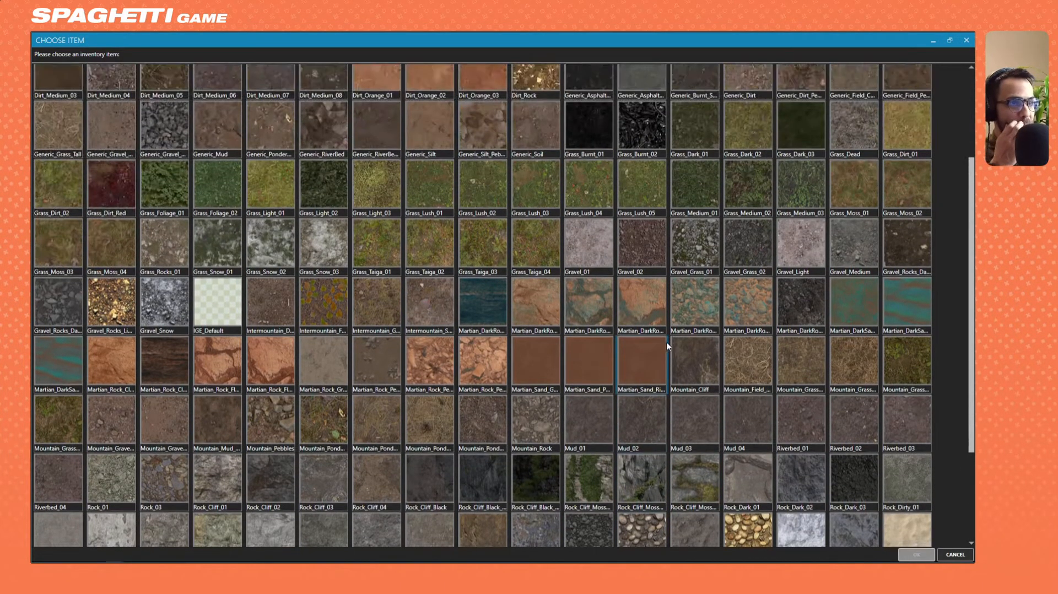
pyautogui.scroll(3, 485, 314)
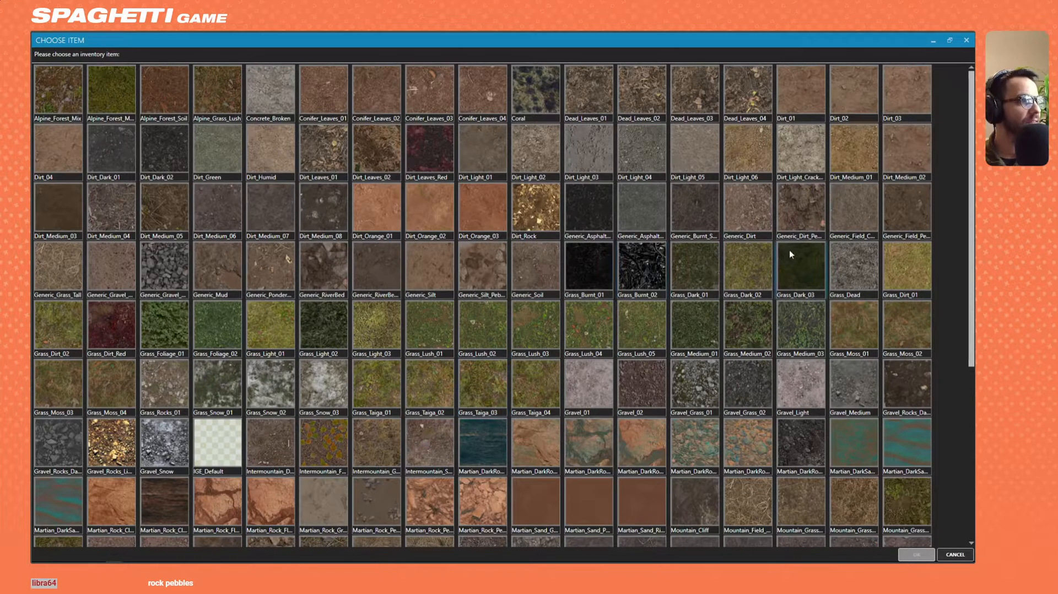
# Choose Rock_Pebbles_02 from the inventory as the texture for the selected Texture Painter slot.
pyautogui.scroll(-1, 155, 265)
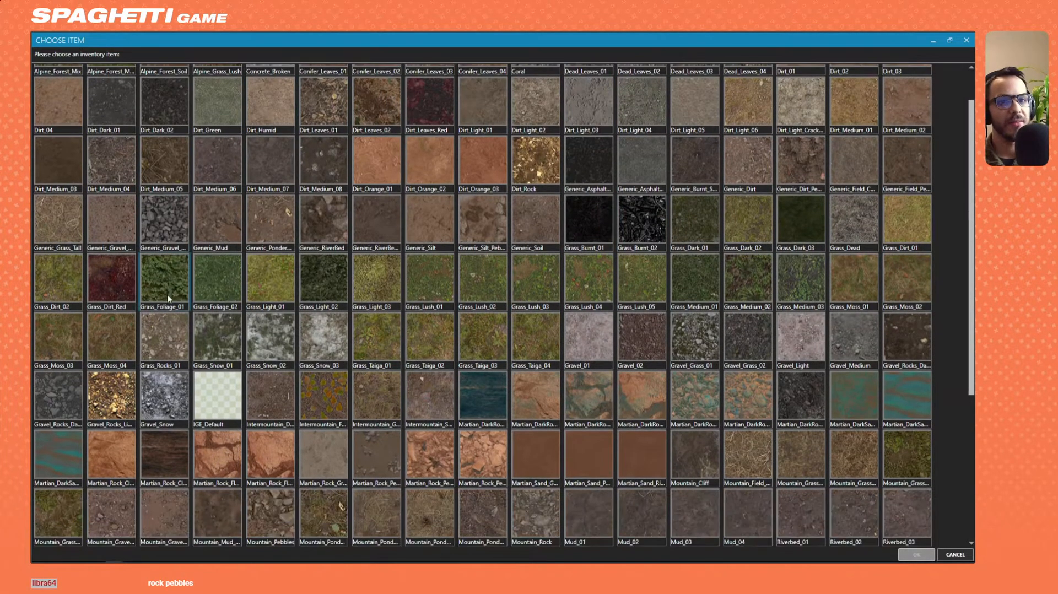
pyautogui.scroll(-3, 488, 334)
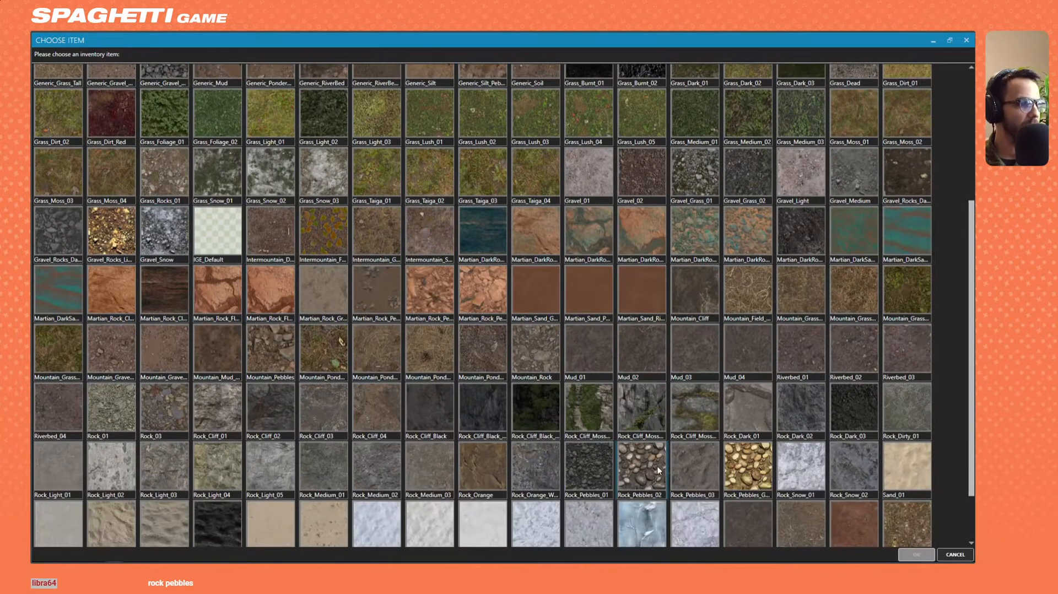
pyautogui.click(654, 470)
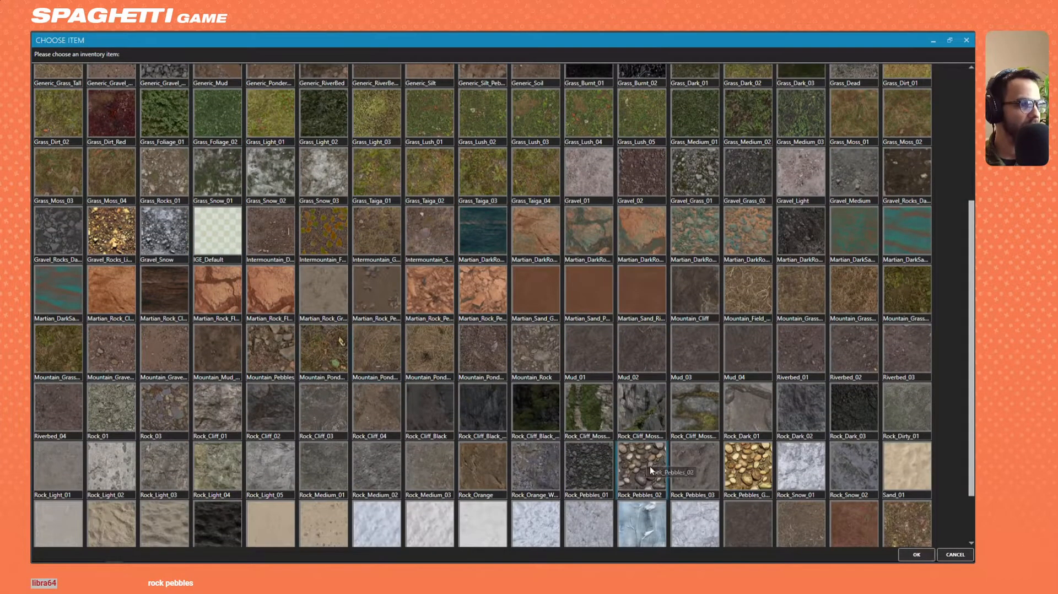
pyautogui.click(916, 554)
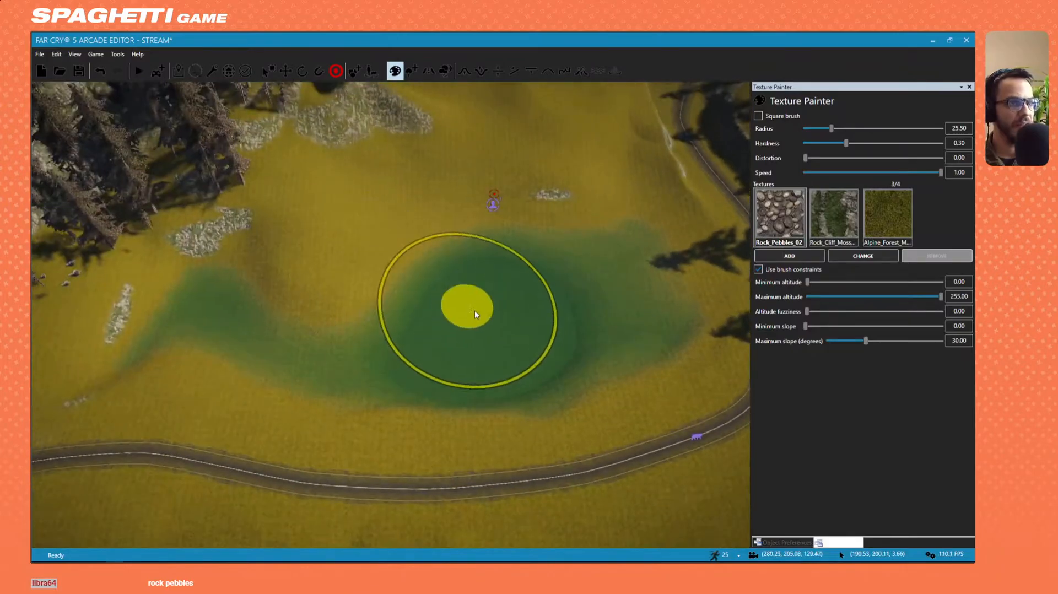
# Paint the deep centre of the lake bed with the pebble texture at radius 25.50 and inspect it underwater.
pyautogui.moveTo(474, 310)
pyautogui.mouseDown()
pyautogui.moveTo(515, 307)
pyautogui.moveTo(489, 312)
pyautogui.mouseUp()
pyautogui.moveTo(593, 316)
pyautogui.mouseDown()
pyautogui.moveTo(531, 338)
pyautogui.moveTo(484, 331)
pyautogui.mouseUp()
pyautogui.scroll(5, 497, 326)
pyautogui.scroll(10, 496, 326)
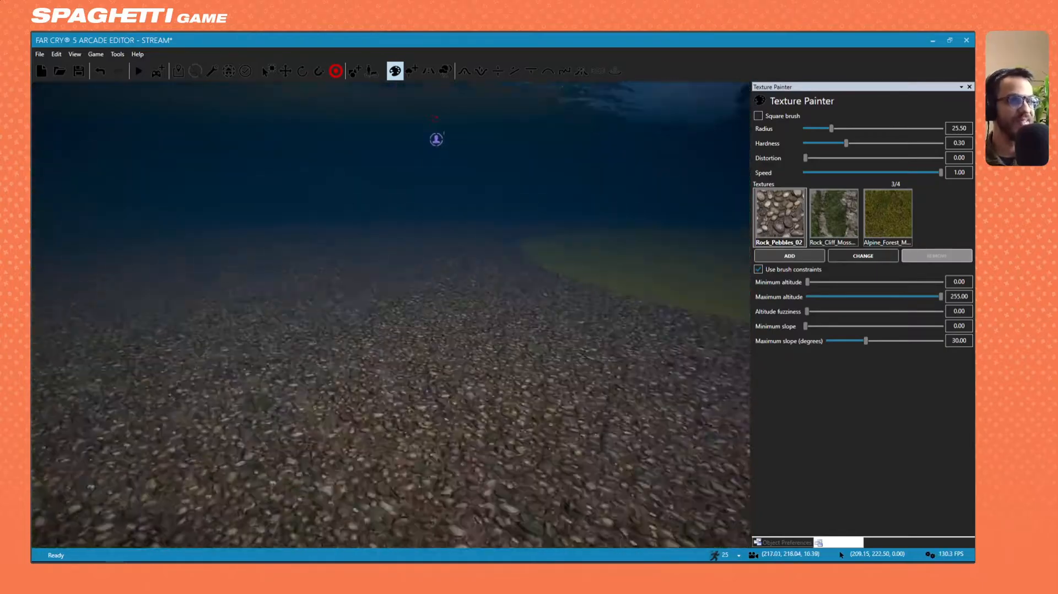
pyautogui.moveTo(489, 298); pyautogui.dragTo(489, 375, button='right')
pyautogui.scroll(-8, 489, 333)
# Reduce the brush radius to 13 and extend the pebble texture over the rest of the deep bed and the lake's narrow arm.
pyautogui.moveTo(496, 282)
pyautogui.mouseDown()
pyautogui.moveTo(549, 246)
pyautogui.moveTo(529, 282)
pyautogui.moveTo(385, 309)
pyautogui.mouseUp()
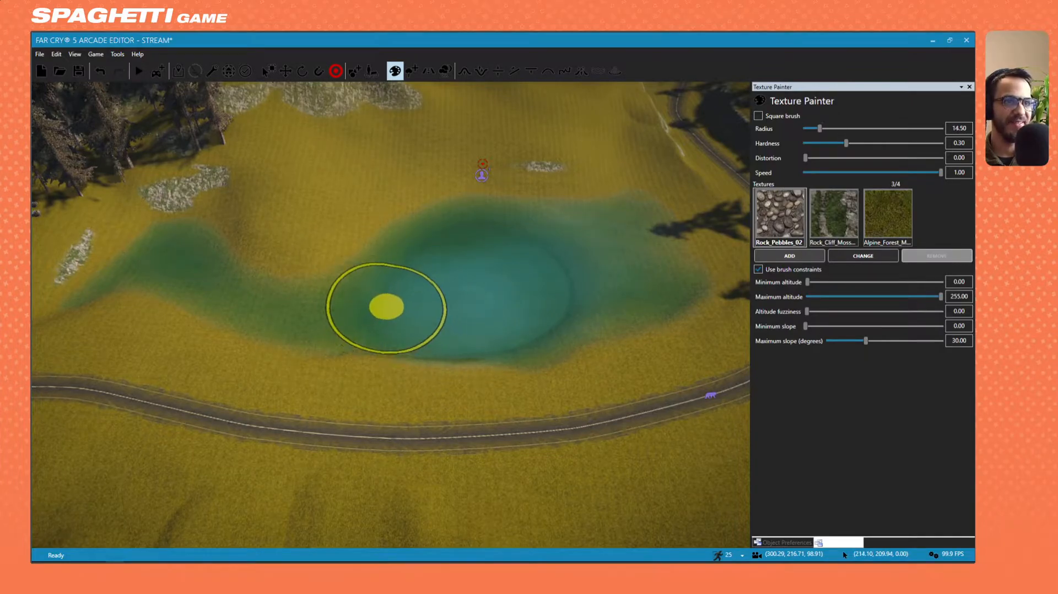
pyautogui.moveTo(216, 283); pyautogui.dragTo(153, 262)
pyautogui.moveTo(322, 281)
pyautogui.mouseDown()
pyautogui.moveTo(408, 336)
pyautogui.moveTo(456, 348)
pyautogui.mouseUp()
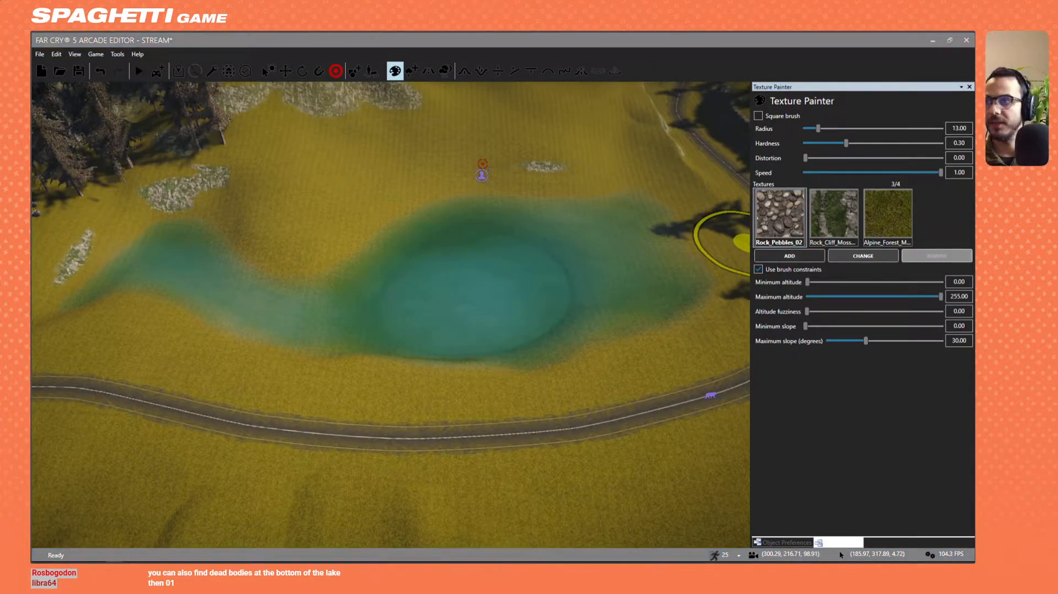
# Replace the Rock_Pebbles_02 texture with Rock_Pebbles_03 from the inventory.
pyautogui.moveTo(33, 138); pyautogui.dragTo(463, 33)
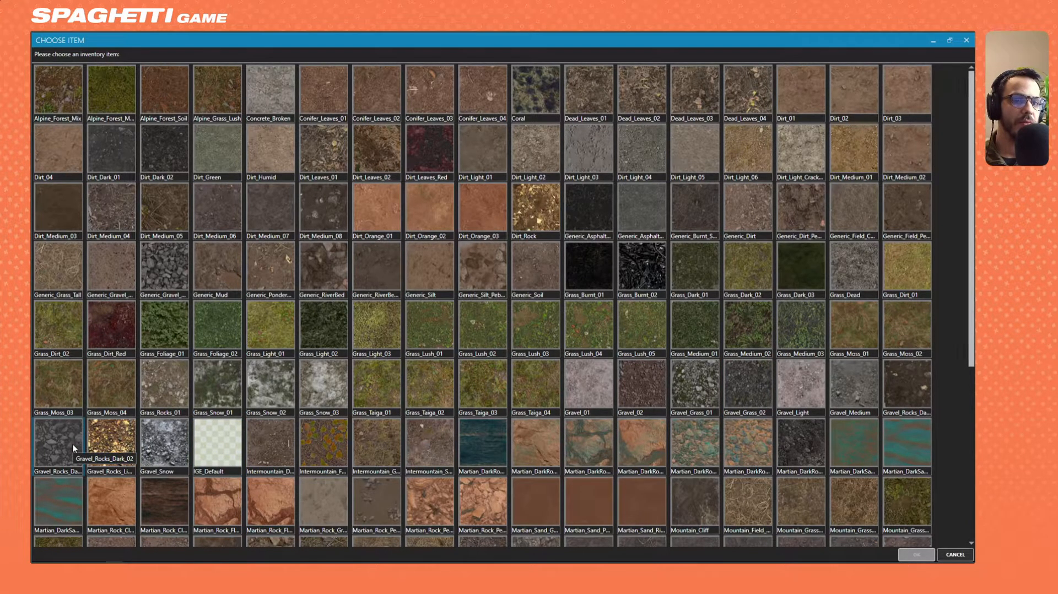
pyautogui.scroll(-1, 576, 457)
pyautogui.scroll(-3, 578, 458)
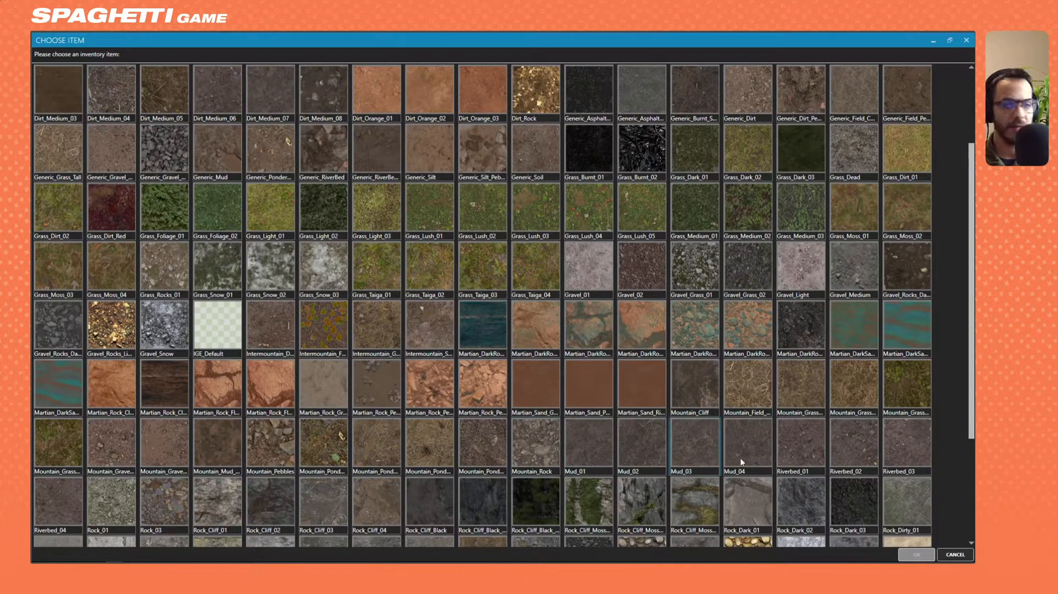
pyautogui.scroll(-3, 727, 464)
pyautogui.scroll(-1, 719, 481)
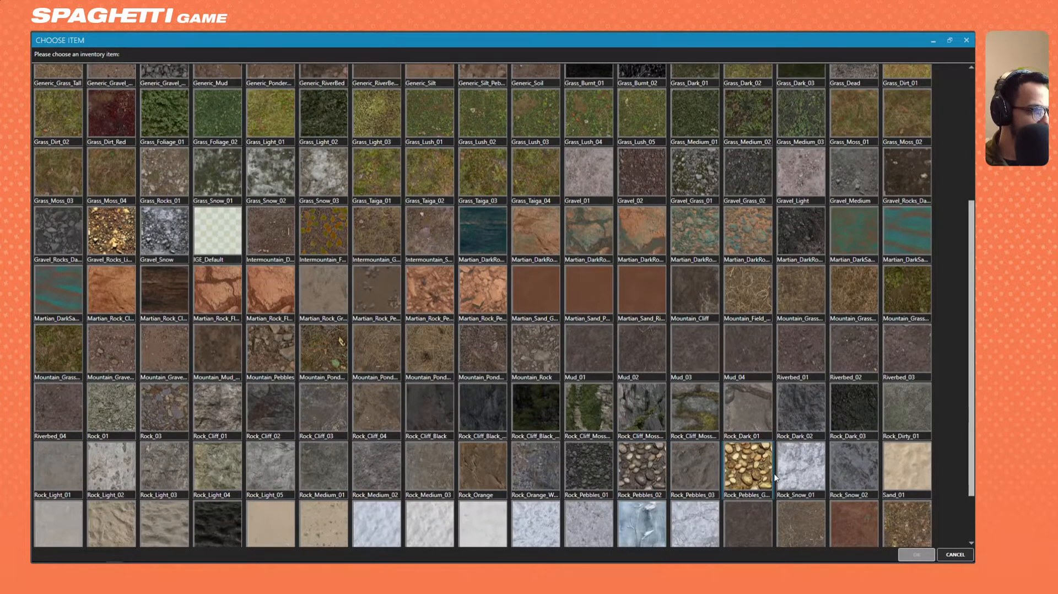
pyautogui.click(709, 473)
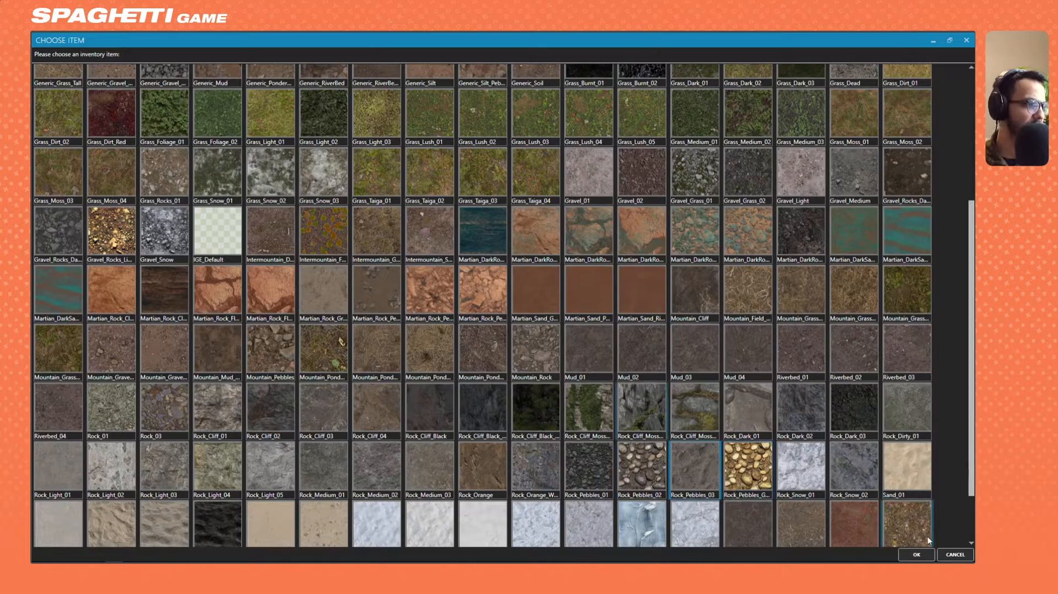
pyautogui.click(917, 554)
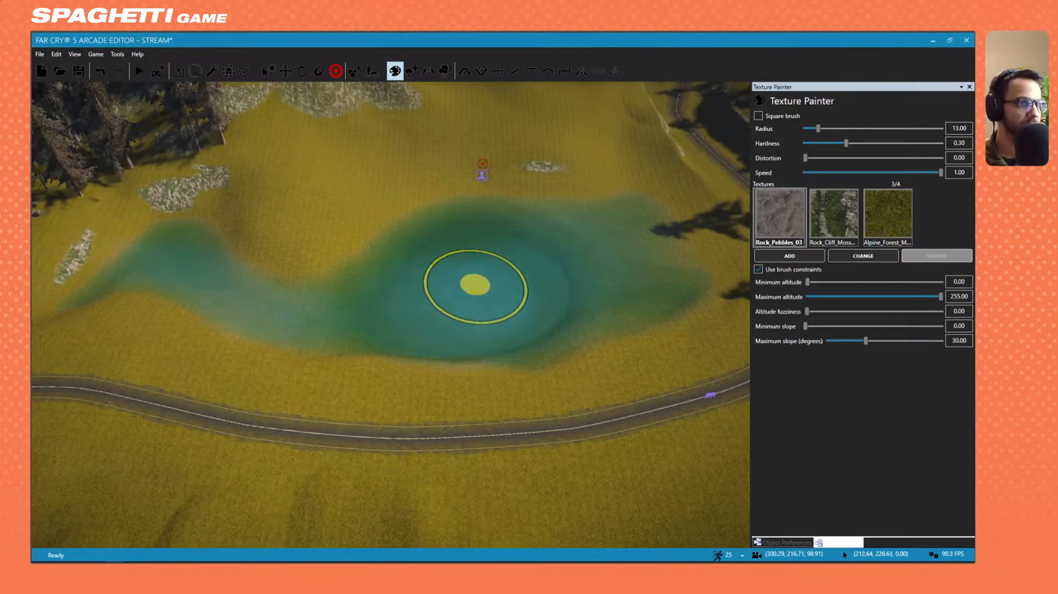
# Paint Rock_Pebbles_03 over the lake's shallow end and along the banks of the narrow arm near the trees.
pyautogui.scroll(5, 467, 296)
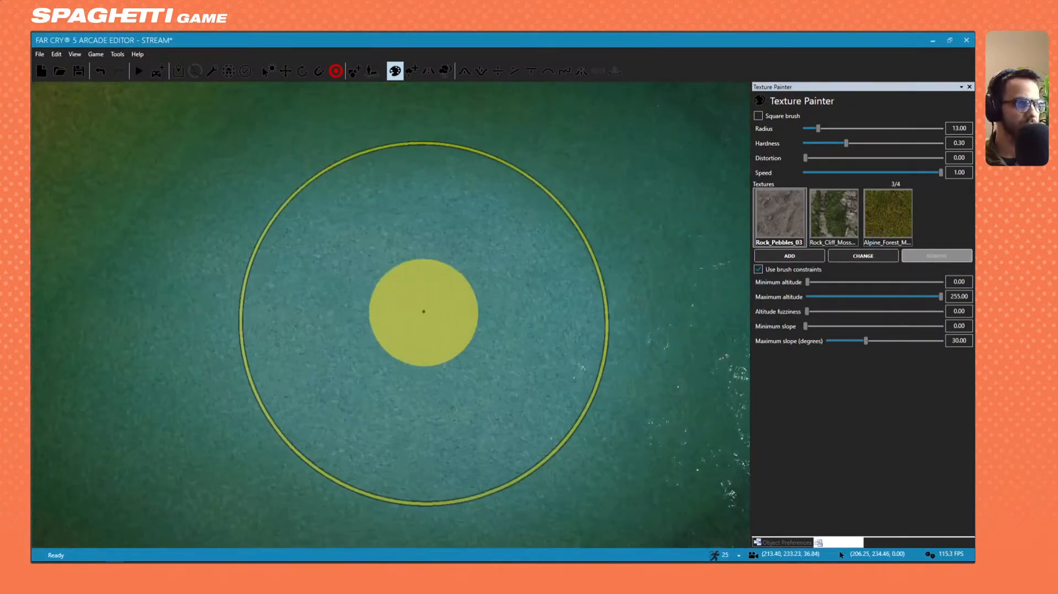
pyautogui.scroll(5, 365, 327)
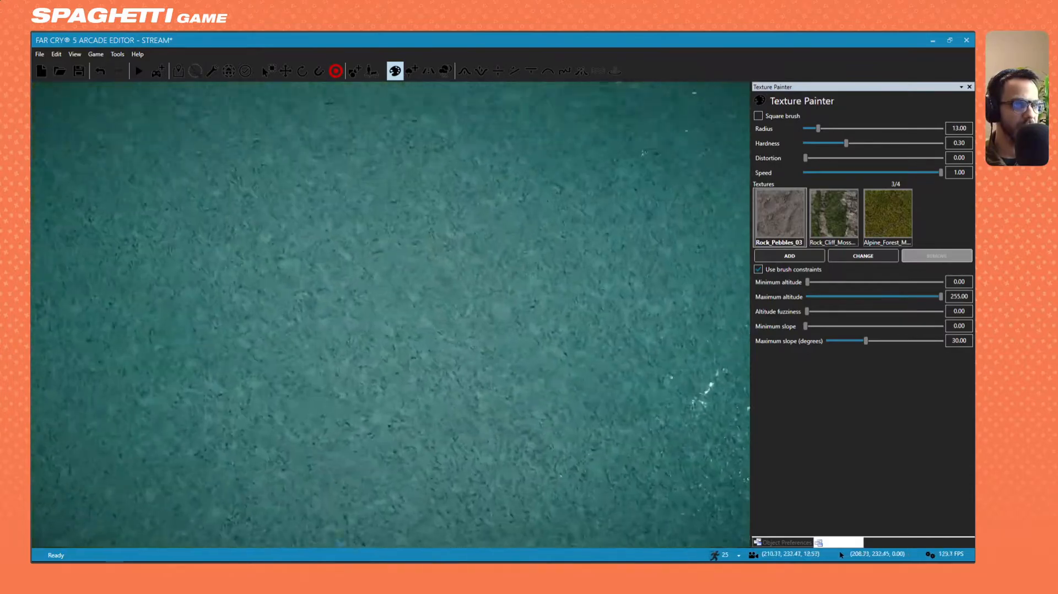
pyautogui.scroll(-10, 426, 297)
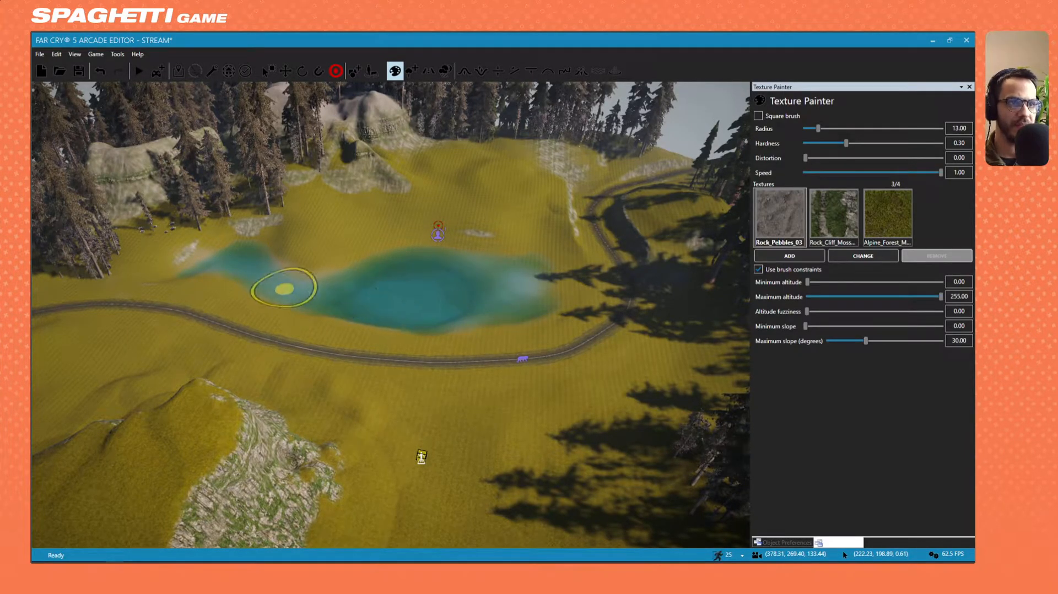
pyautogui.scroll(10, 647, 380)
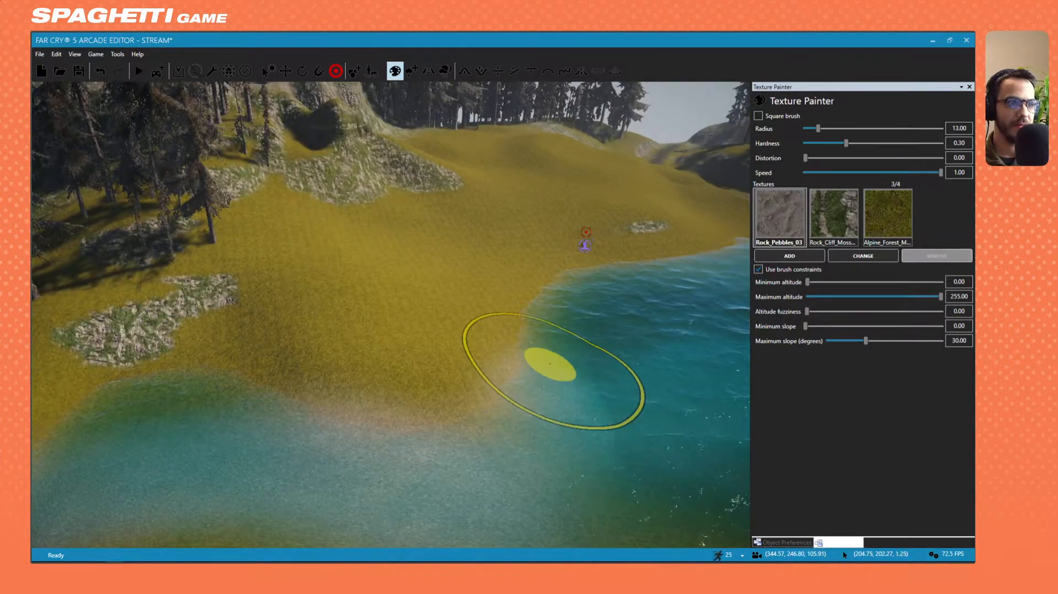
pyautogui.scroll(-5, 366, 453)
pyautogui.moveTo(369, 439); pyautogui.dragTo(572, 331, button='middle')
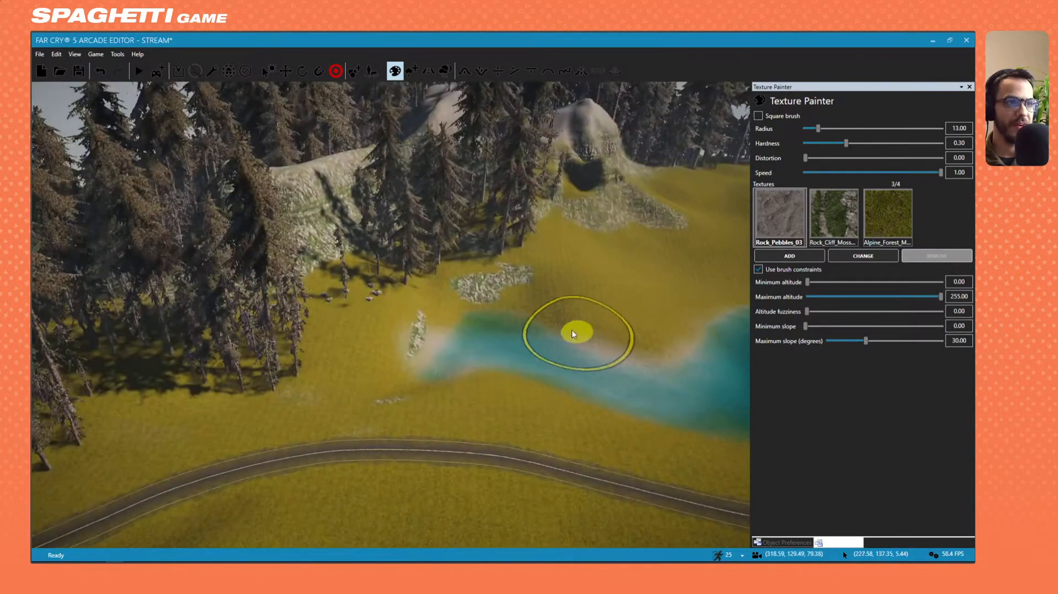
# Continue Rock_Pebbles_03 along the lake's far shore and into the shallows near the tree shadows.
pyautogui.moveTo(517, 349)
pyautogui.mouseDown(button='right')
pyautogui.moveTo(562, 348)
pyautogui.moveTo(717, 287)
pyautogui.moveTo(517, 349)
pyautogui.mouseUp(button='right')
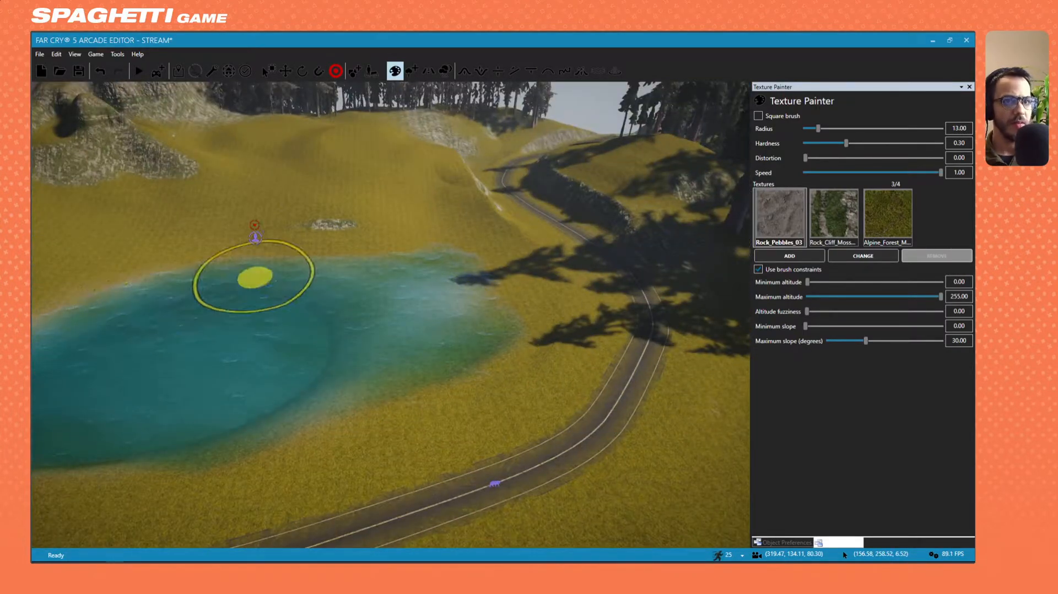
pyautogui.moveTo(251, 292); pyautogui.dragTo(464, 272, button='middle')
pyautogui.scroll(-4, 464, 273)
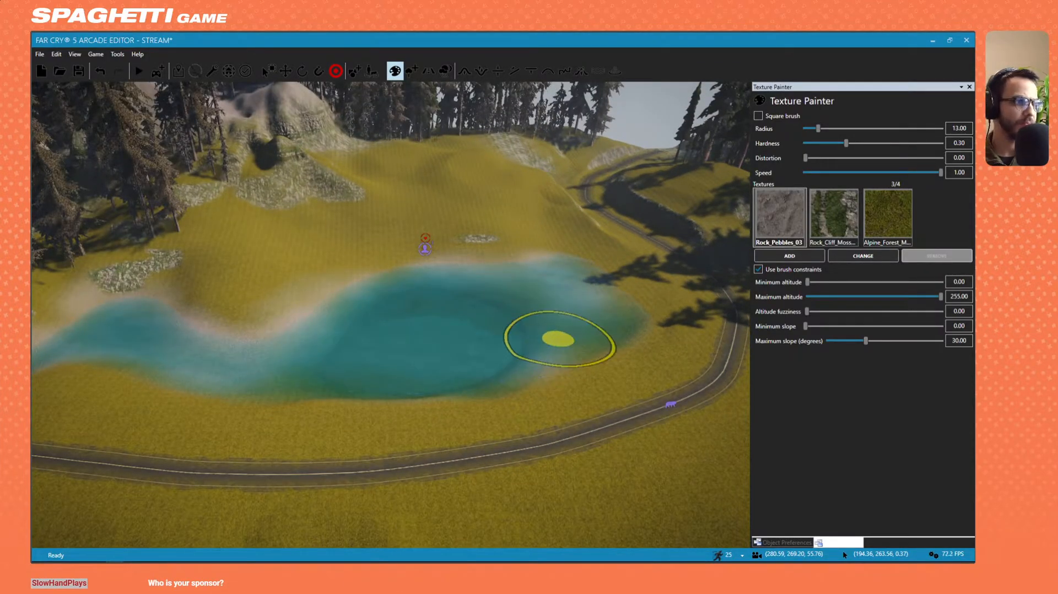
pyautogui.moveTo(556, 268); pyautogui.dragTo(639, 278, button='right')
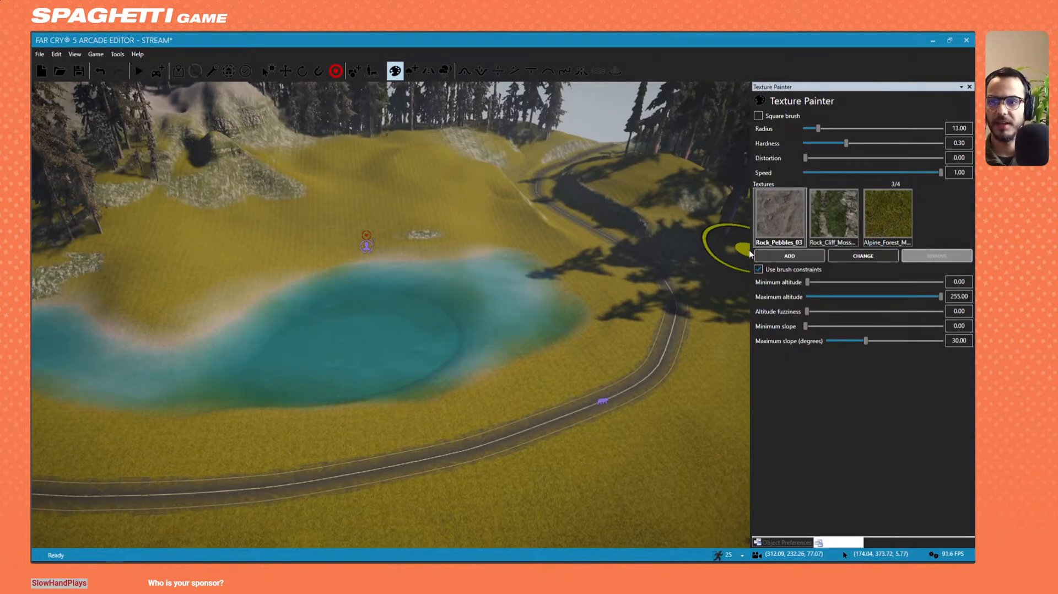
# Fill in the shallow bed between the deep basin and the road bend with Rock_Pebbles_03.
pyautogui.press('w')
pyautogui.moveTo(329, 343)
pyautogui.mouseDown(button='right')
pyautogui.moveTo(373, 268)
pyautogui.moveTo(593, 353)
pyautogui.moveTo(574, 330)
pyautogui.mouseUp(button='right')
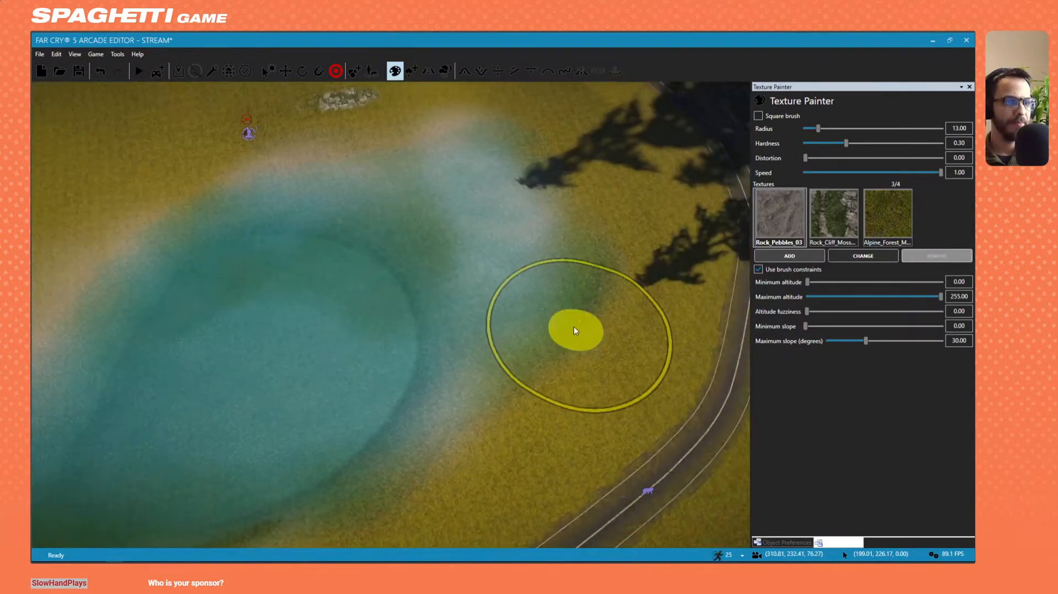
pyautogui.press('a')
pyautogui.press('s')
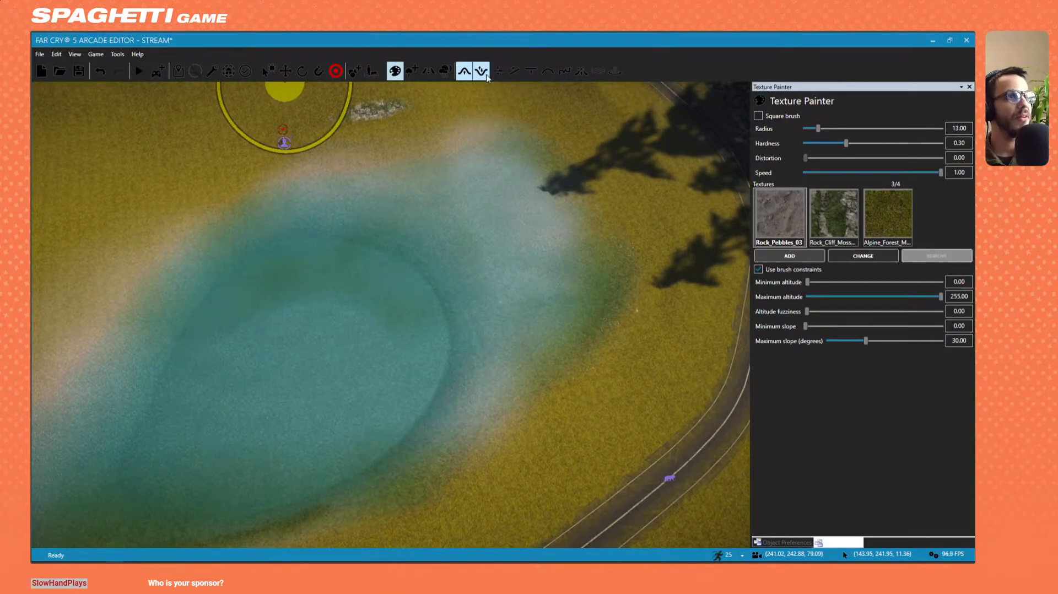
# Smooth the edge of the lake's deep basin with a radius 14 brush, and set the Raise/Lower height to -1.00.
pyautogui.click(548, 72)
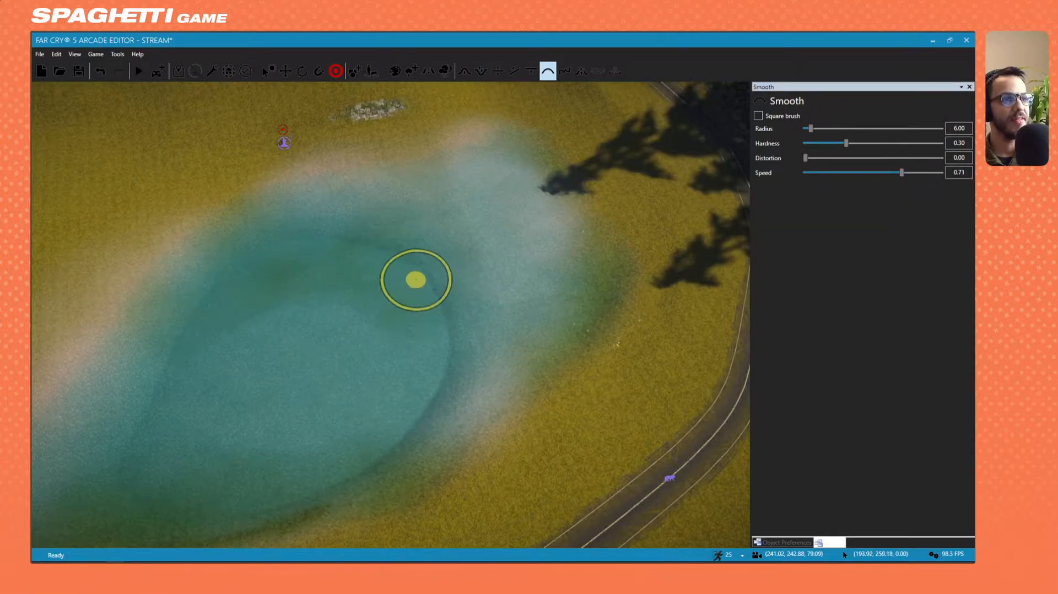
pyautogui.moveTo(428, 285); pyautogui.dragTo(466, 237, button='right')
pyautogui.press('s')
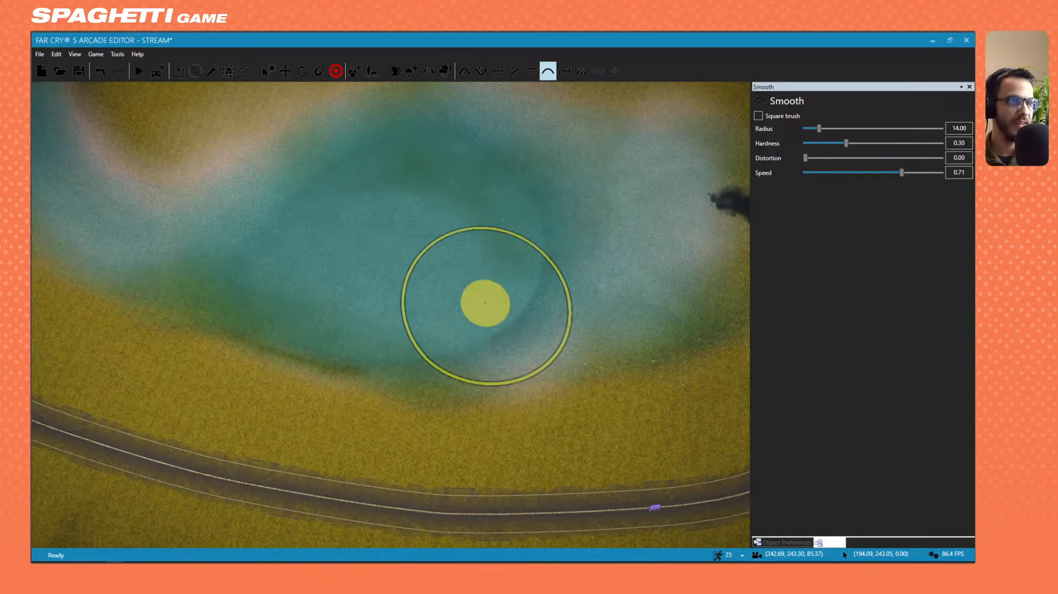
pyautogui.moveTo(485, 303); pyautogui.dragTo(493, 312)
pyautogui.scroll(-5, 492, 229)
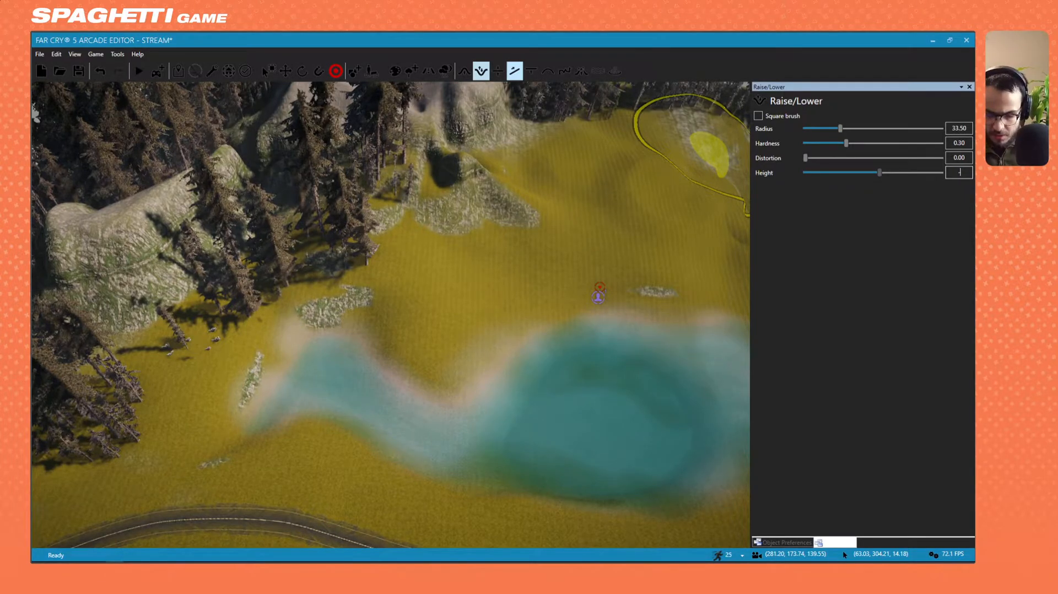
pyautogui.press('Return')
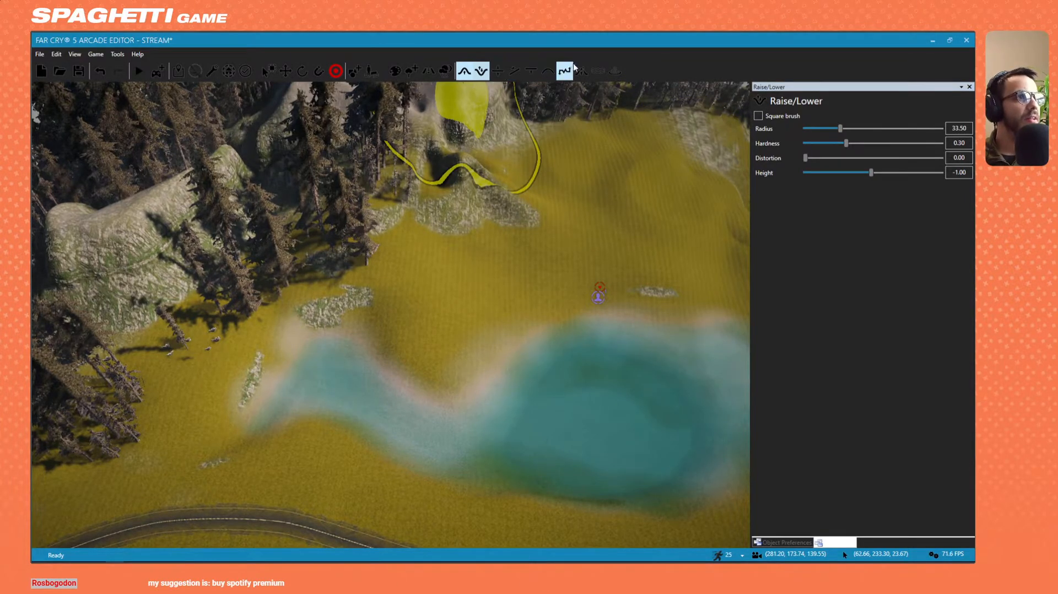
# Try raise-only Noise with a radius of 83 over the lake and its banks, and undo it.
pyautogui.click(564, 71)
pyautogui.moveTo(520, 317)
pyautogui.keyDown('ctrl'); pyautogui.mouseDown()
pyautogui.moveTo(640, 317)
pyautogui.moveTo(628, 317)
pyautogui.mouseUp(); pyautogui.keyUp('ctrl')
pyautogui.press('s')
pyautogui.press('d')
pyautogui.press('s')
pyautogui.press('d')
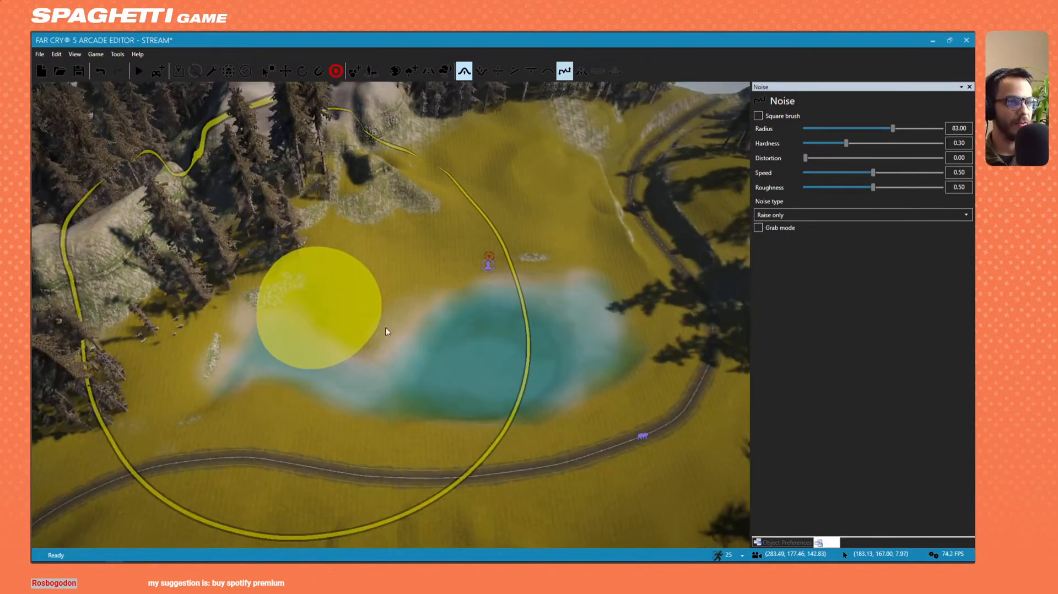
pyautogui.moveTo(423, 312)
pyautogui.mouseDown()
pyautogui.moveTo(437, 321)
pyautogui.moveTo(289, 365)
pyautogui.mouseUp()
pyautogui.press('w')
pyautogui.moveTo(289, 369); pyautogui.dragTo(393, 344, button='right')
pyautogui.hotkey('ctrl', 'z')
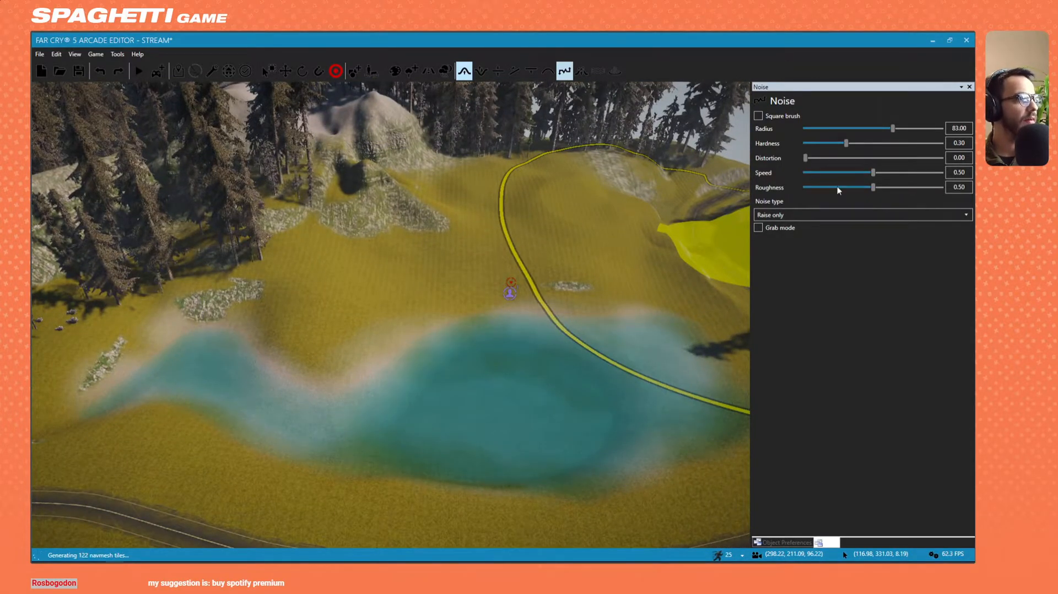
# Try raise-only Noise with roughness 0.07 on the grassy bank, reduce the radius to 43, and undo the noise.
pyautogui.click(859, 188)
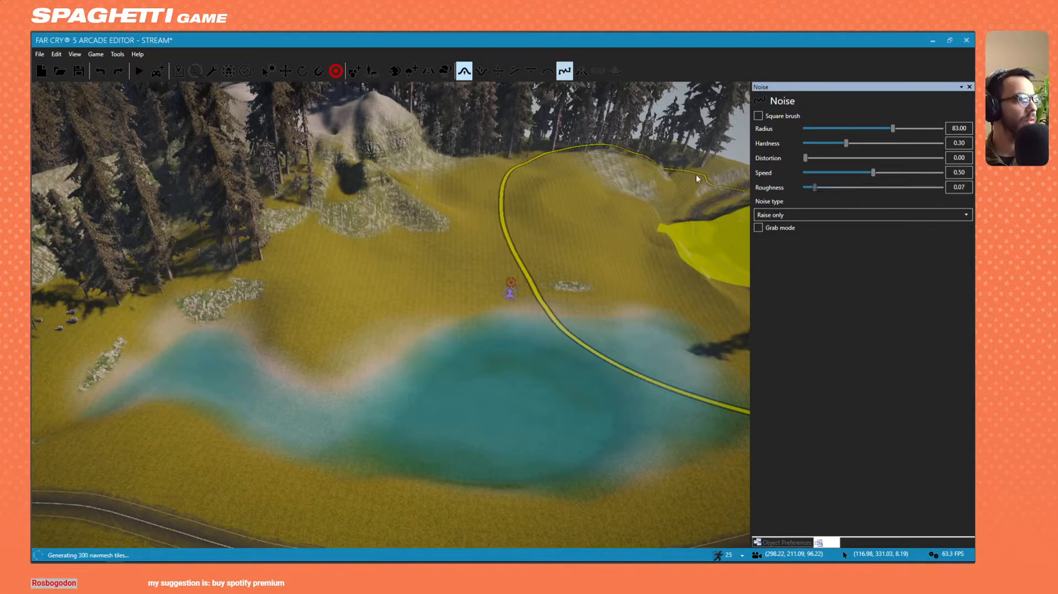
pyautogui.moveTo(513, 286)
pyautogui.mouseDown()
pyautogui.moveTo(476, 291)
pyautogui.moveTo(397, 375)
pyautogui.moveTo(451, 357)
pyautogui.moveTo(466, 339)
pyautogui.moveTo(462, 315)
pyautogui.moveTo(491, 287)
pyautogui.mouseUp()
pyautogui.scroll(3, 409, 403)
pyautogui.hotkey('ctrl', 'z')
pyautogui.keyDown('ctrl'); pyautogui.scroll(-4, 455, 340); pyautogui.keyUp('ctrl')
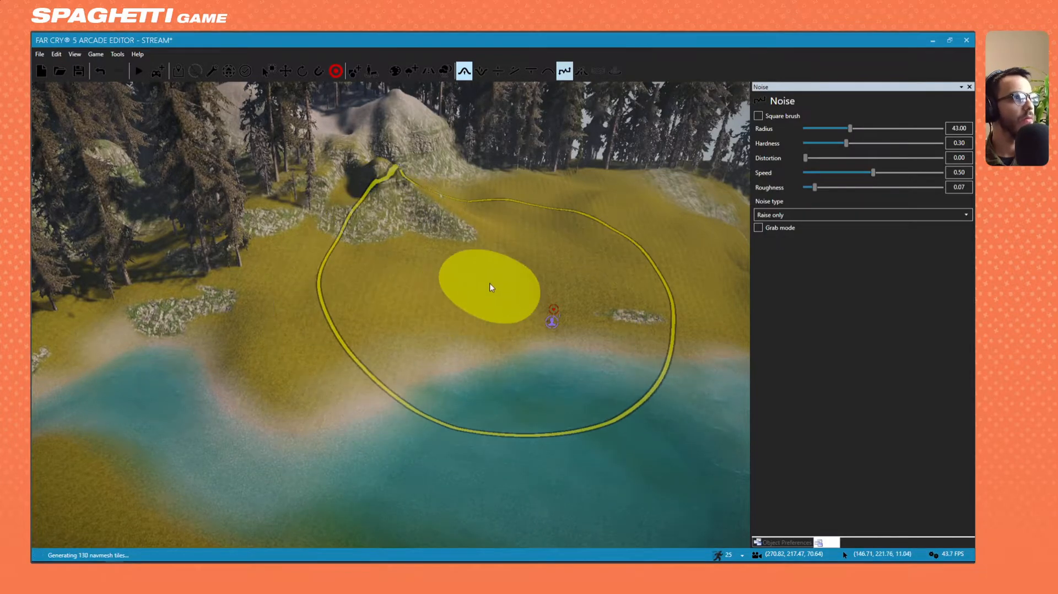
pyautogui.hotkey('ctrl', 'z')
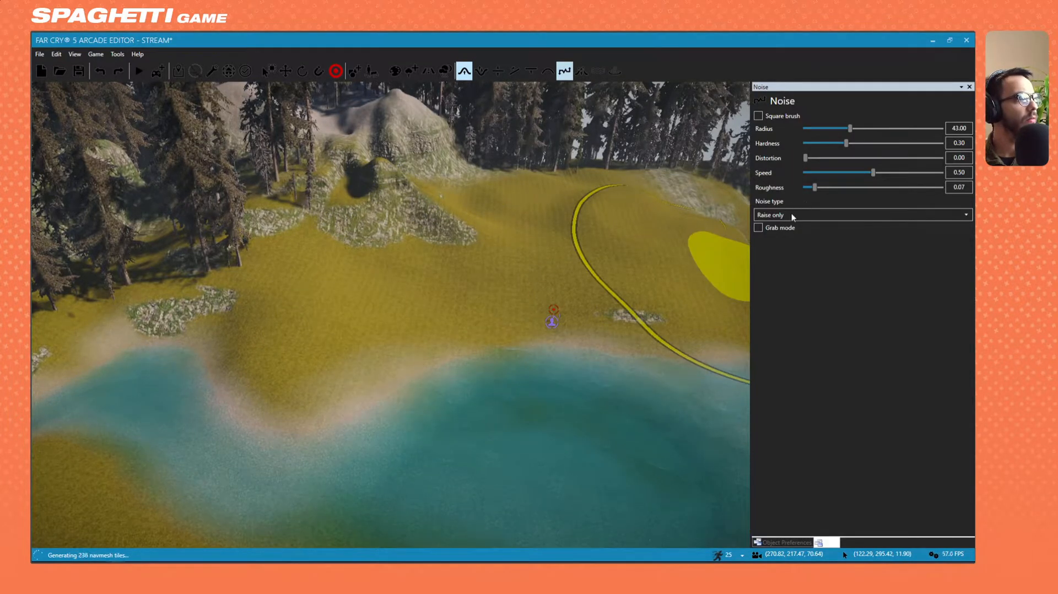
# Try Lower only Noise on the slope above the lake shore, and undo it.
pyautogui.click(795, 239)
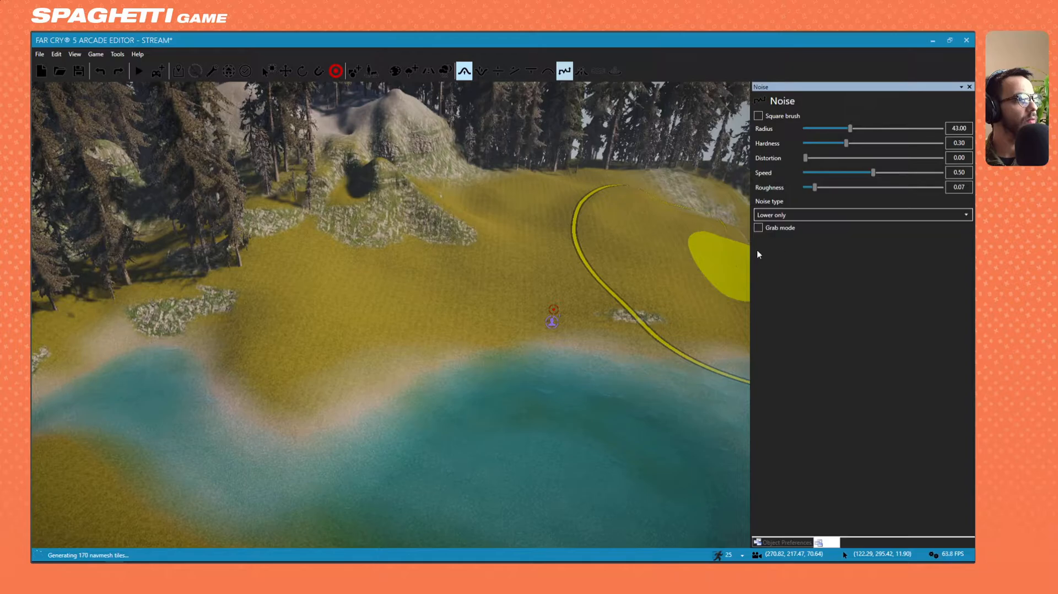
pyautogui.moveTo(411, 358); pyautogui.dragTo(496, 288)
pyautogui.hotkey('ctrl', 'z')
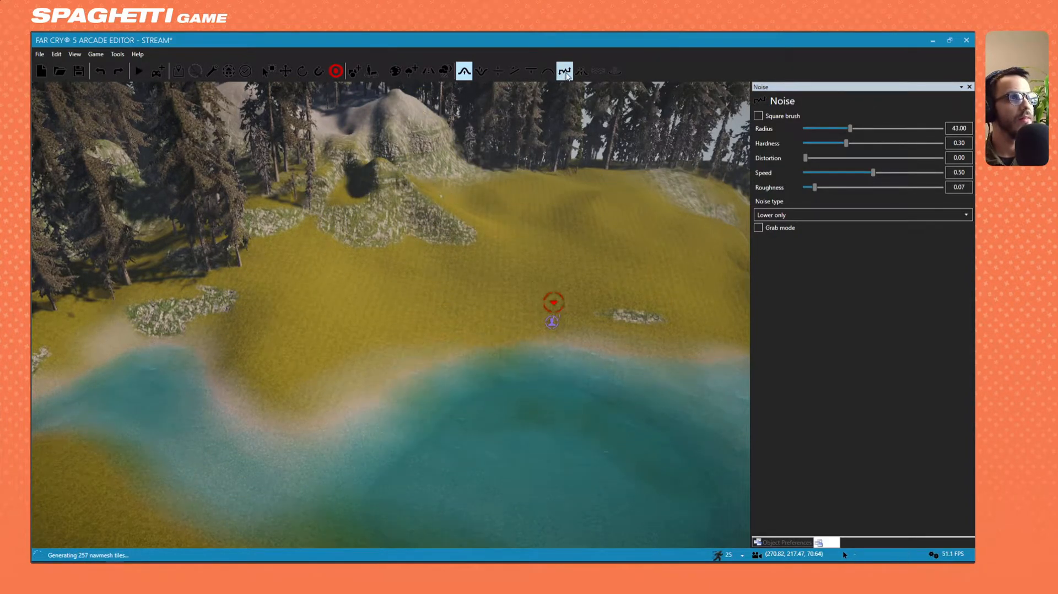
# Try Erosion with a radius of 39.50 along the lake's grassy banks and narrow arm, and undo it.
pyautogui.click(586, 73)
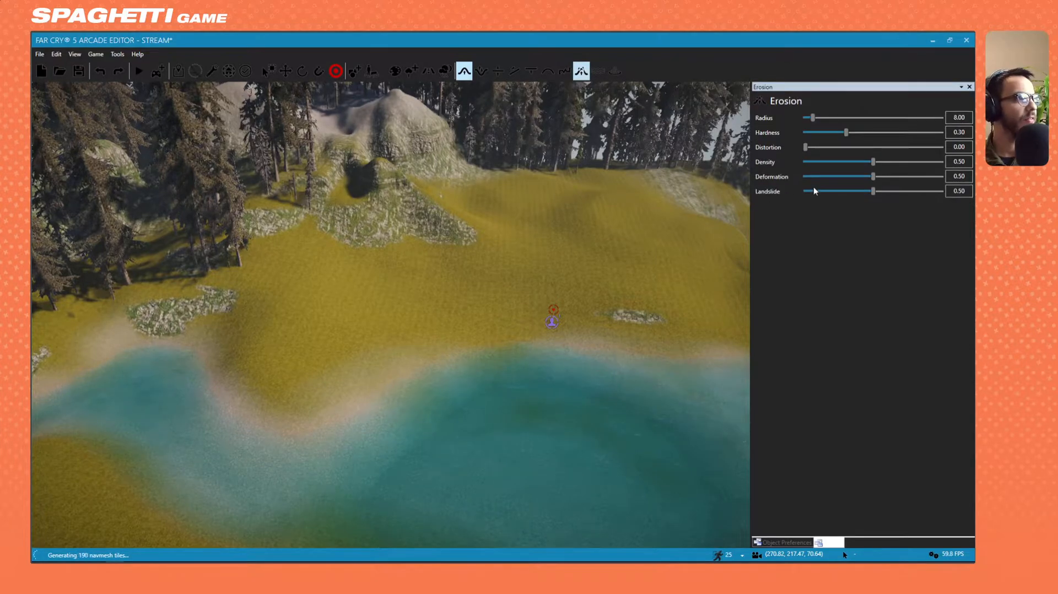
pyautogui.scroll(10, 418, 359)
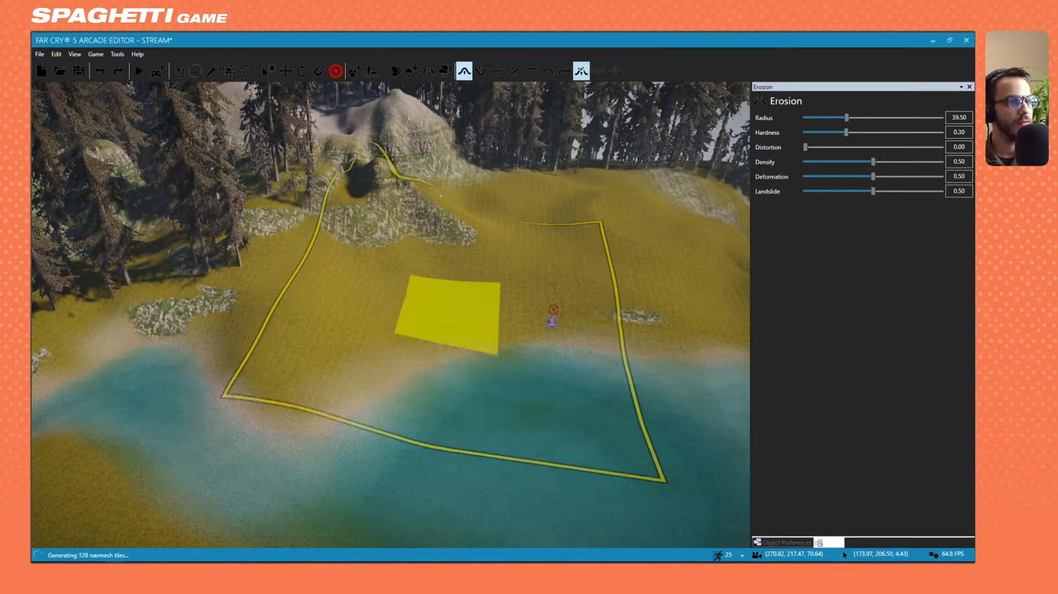
pyautogui.moveTo(452, 324); pyautogui.dragTo(453, 278)
pyautogui.moveTo(454, 279)
pyautogui.mouseDown(button='right')
pyautogui.moveTo(484, 330)
pyautogui.moveTo(419, 331)
pyautogui.mouseUp(button='right')
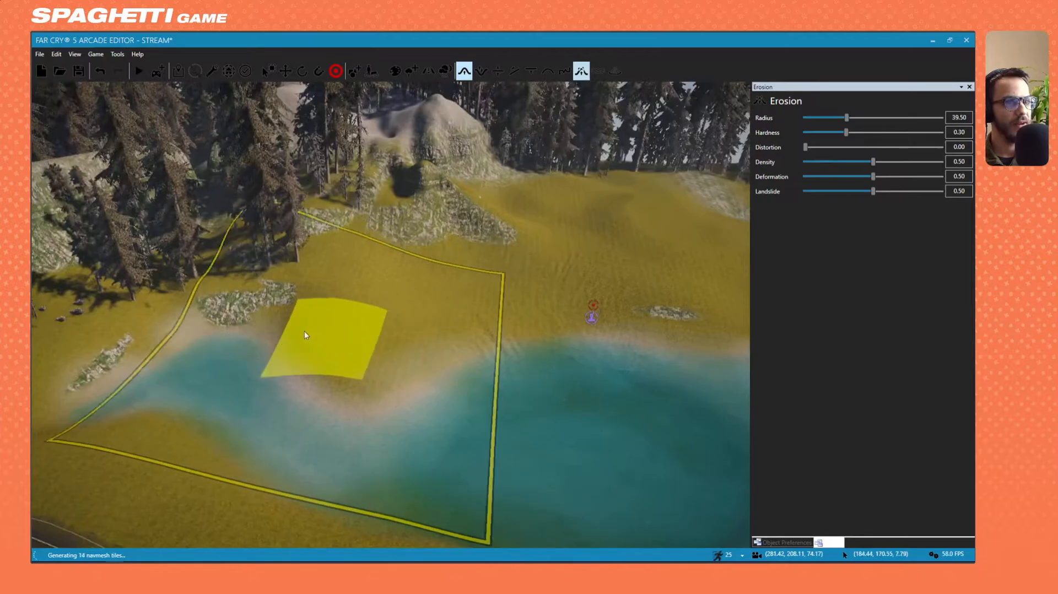
pyautogui.moveTo(246, 289); pyautogui.dragTo(231, 339)
pyautogui.moveTo(364, 364)
pyautogui.mouseDown(button='right')
pyautogui.moveTo(364, 352)
pyautogui.moveTo(335, 342)
pyautogui.moveTo(423, 362)
pyautogui.moveTo(430, 337)
pyautogui.mouseUp(button='right')
pyautogui.press('s')
pyautogui.press('d')
pyautogui.press('w')
pyautogui.hotkey('ctrl', 'z')
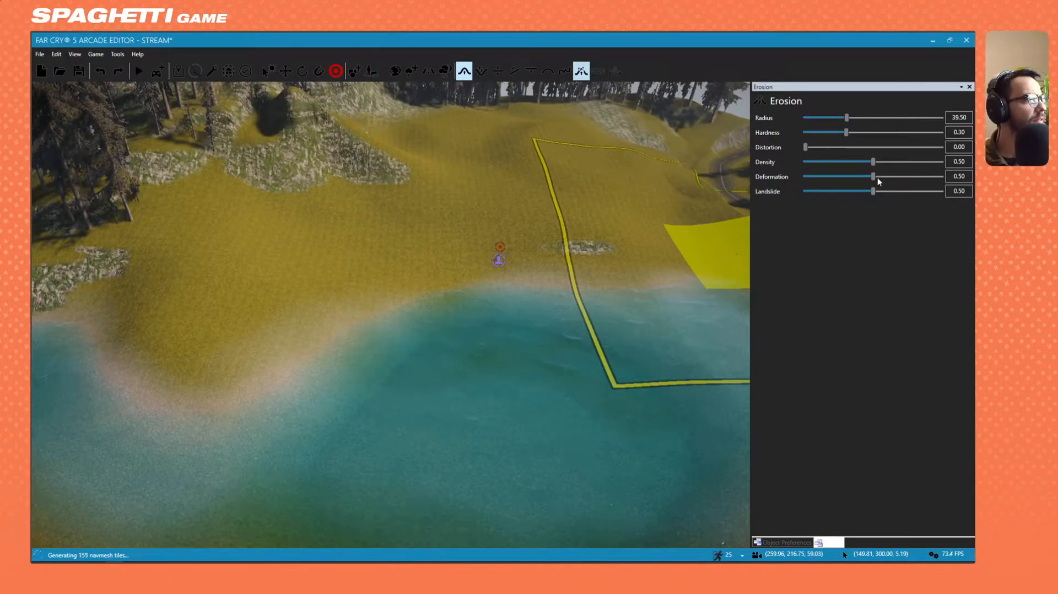
# Set the erosion density to 0.24, erode the lake's banks, and adjust the brush radius to 75 and finally 56.
pyautogui.click(838, 162)
pyautogui.press('s')
pyautogui.moveTo(417, 299)
pyautogui.mouseDown()
pyautogui.moveTo(612, 205)
pyautogui.moveTo(454, 291)
pyautogui.moveTo(406, 345)
pyautogui.mouseUp()
pyautogui.scroll(-5, 410, 298)
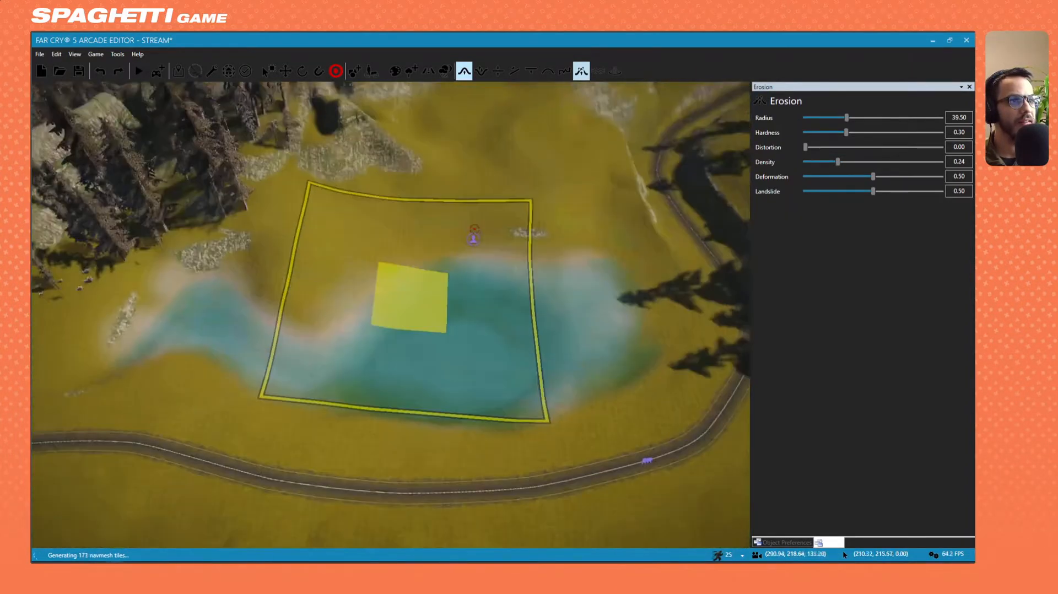
pyautogui.scroll(-5, 409, 297)
pyautogui.keyDown('ctrl'); pyautogui.scroll(7, 404, 386); pyautogui.keyUp('ctrl')
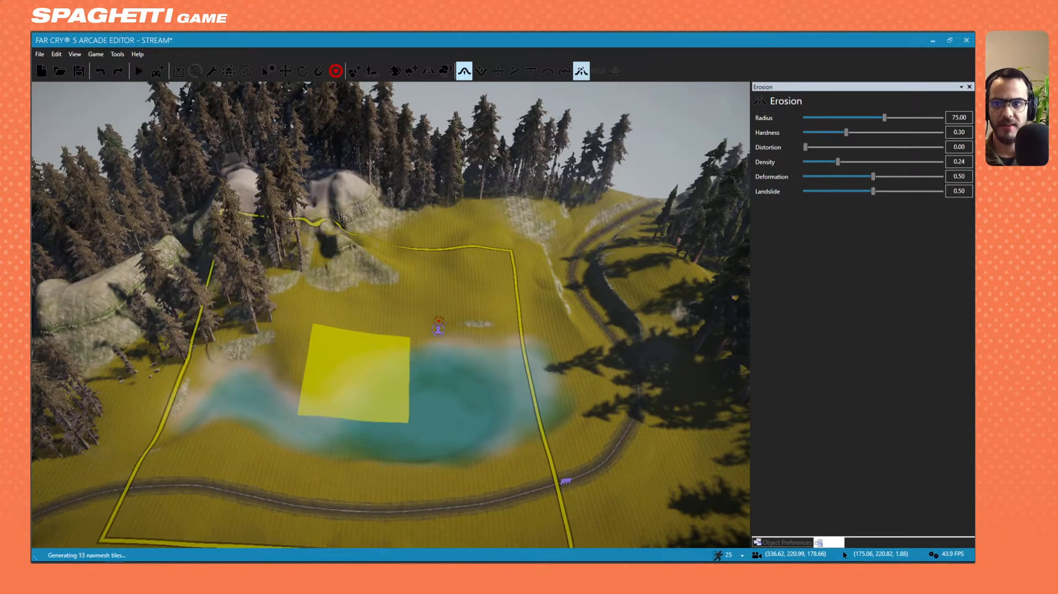
pyautogui.moveTo(544, 337)
pyautogui.mouseDown(button='right')
pyautogui.moveTo(568, 359)
pyautogui.moveTo(330, 220)
pyautogui.moveTo(243, 389)
pyautogui.moveTo(322, 416)
pyautogui.moveTo(334, 361)
pyautogui.mouseUp(button='right')
pyautogui.keyDown('ctrl'); pyautogui.scroll(-4, 463, 281); pyautogui.keyUp('ctrl')
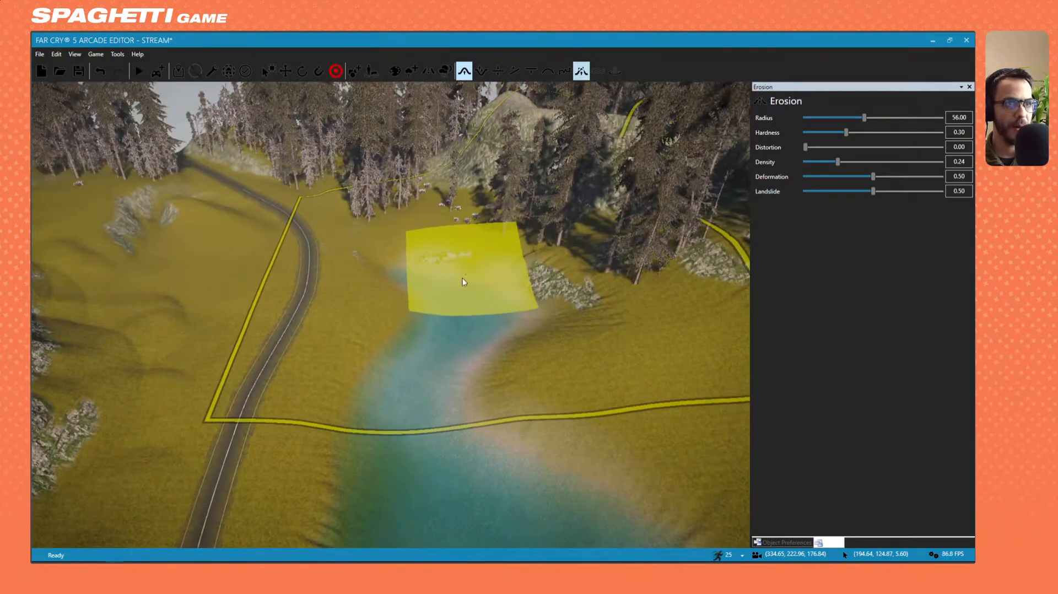
# Examine the terrain from the lake's narrow arm across to the rocky cliffs.
pyautogui.press('a')
pyautogui.moveTo(473, 299)
pyautogui.mouseDown(button='right')
pyautogui.moveTo(441, 347)
pyautogui.moveTo(507, 333)
pyautogui.moveTo(541, 291)
pyautogui.moveTo(487, 319)
pyautogui.moveTo(634, 419)
pyautogui.moveTo(491, 309)
pyautogui.moveTo(518, 375)
pyautogui.moveTo(510, 349)
pyautogui.moveTo(347, 311)
pyautogui.moveTo(373, 305)
pyautogui.moveTo(535, 351)
pyautogui.mouseUp(button='right')
pyautogui.press('w')
pyautogui.press('d')
pyautogui.press('w')
pyautogui.press('w')
pyautogui.press('s')
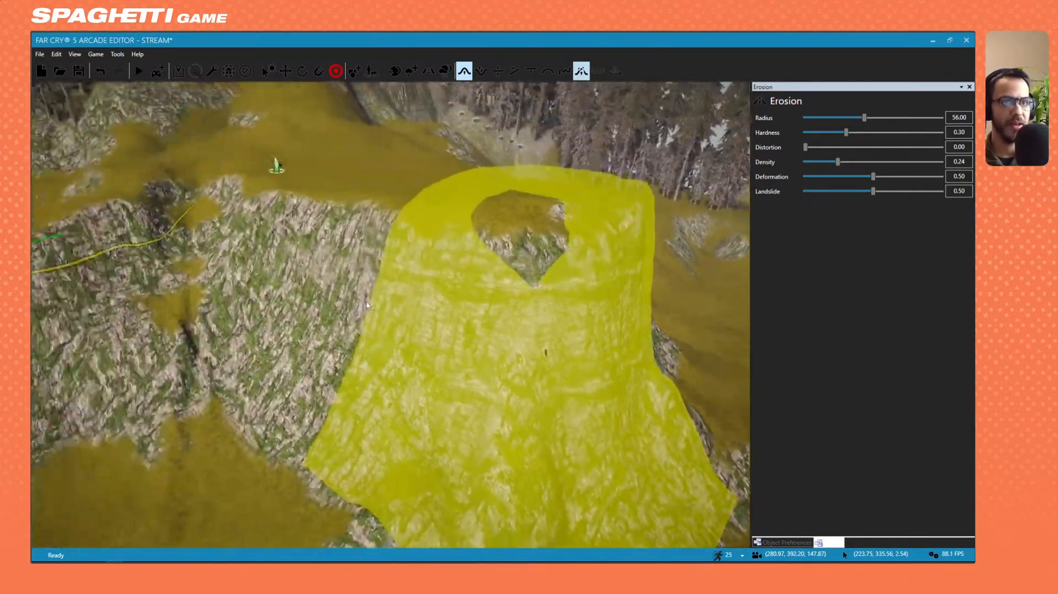
pyautogui.moveTo(411, 175); pyautogui.dragTo(485, 237, button='right')
pyautogui.press('s')
pyautogui.moveTo(309, 323)
pyautogui.mouseDown(button='right')
pyautogui.moveTo(270, 193)
pyautogui.moveTo(343, 229)
pyautogui.mouseUp(button='right')
pyautogui.moveTo(248, 356)
pyautogui.mouseDown(button='right')
pyautogui.moveTo(257, 350)
pyautogui.moveTo(234, 413)
pyautogui.mouseUp(button='right')
# Examine the eroded slopes around the lake and the road bend from above.
pyautogui.press('s')
pyautogui.press('s')
pyautogui.moveTo(430, 170)
pyautogui.mouseDown(button='right')
pyautogui.moveTo(416, 210)
pyautogui.moveTo(491, 274)
pyautogui.mouseUp(button='right')
pyautogui.press('s')
pyautogui.moveTo(532, 375)
pyautogui.mouseDown(button='right')
pyautogui.moveTo(378, 314)
pyautogui.moveTo(375, 341)
pyautogui.moveTo(298, 282)
pyautogui.mouseUp(button='right')
pyautogui.press('a')
pyautogui.moveTo(224, 165); pyautogui.dragTo(156, 236, button='right')
pyautogui.press('w')
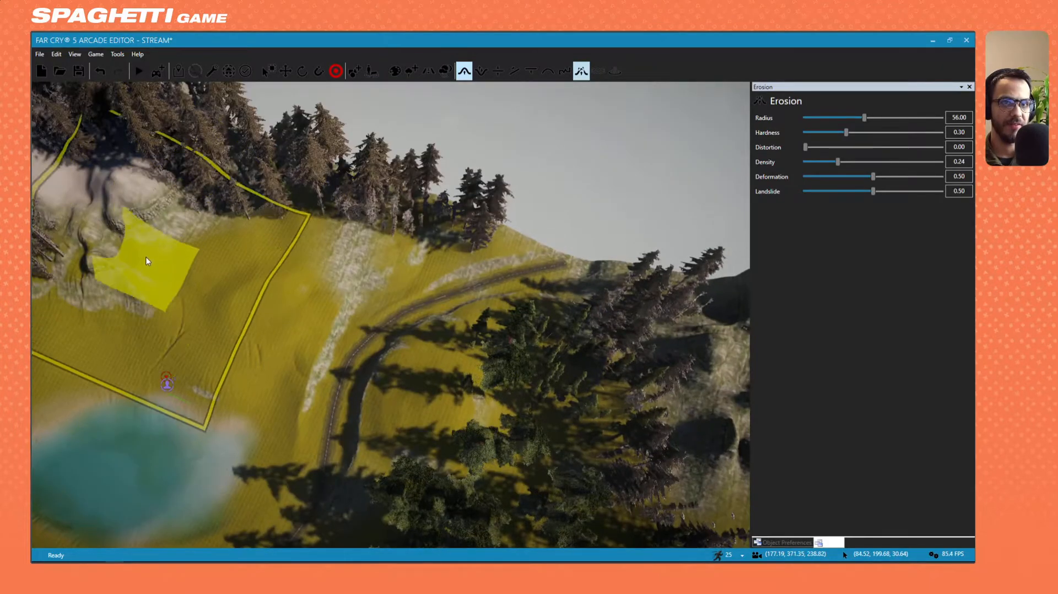
pyautogui.moveTo(408, 306)
pyautogui.mouseDown(button='right')
pyautogui.moveTo(356, 325)
pyautogui.moveTo(384, 298)
pyautogui.moveTo(419, 182)
pyautogui.moveTo(697, 101)
pyautogui.mouseUp(button='right')
pyautogui.press('w')
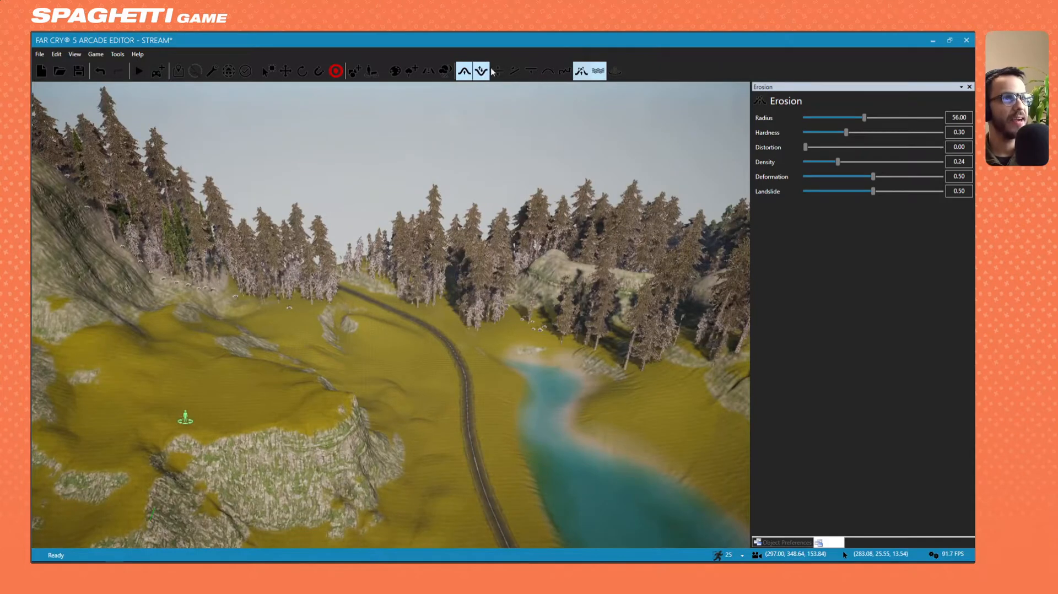
# Sample the road surface for Terrain Set to Height at 6.09 on the wooded crest near the map edge.
pyautogui.press('w')
pyautogui.moveTo(419, 358); pyautogui.dragTo(551, 220, button='right')
pyautogui.press('w')
pyautogui.moveTo(386, 314)
pyautogui.mouseDown(button='right')
pyautogui.moveTo(364, 325)
pyautogui.moveTo(407, 381)
pyautogui.moveTo(503, 371)
pyautogui.moveTo(485, 309)
pyautogui.moveTo(532, 328)
pyautogui.mouseUp(button='right')
pyautogui.press('w')
pyautogui.press('w')
pyautogui.moveTo(493, 371); pyautogui.dragTo(543, 369, button='right')
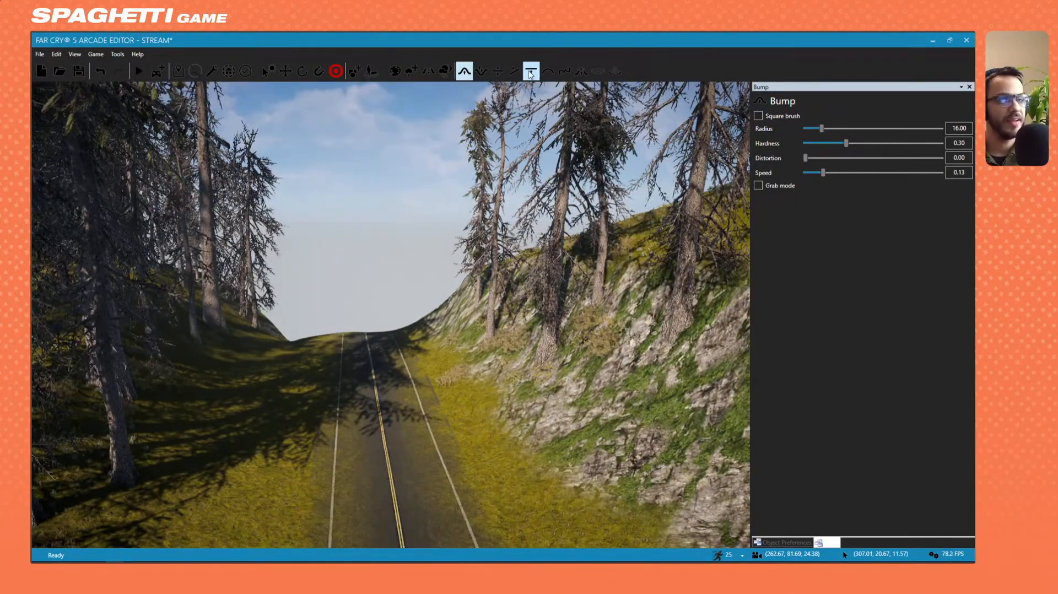
pyautogui.click(531, 72)
pyautogui.press('w')
pyautogui.moveTo(389, 446)
pyautogui.mouseDown(button='right')
pyautogui.moveTo(392, 421)
pyautogui.moveTo(396, 518)
pyautogui.mouseUp(button='right')
pyautogui.press('s')
pyautogui.moveTo(403, 431); pyautogui.dragTo(364, 373, button='right')
pyautogui.keyDown('ctrl'); pyautogui.click(392, 365); pyautogui.keyUp('ctrl')
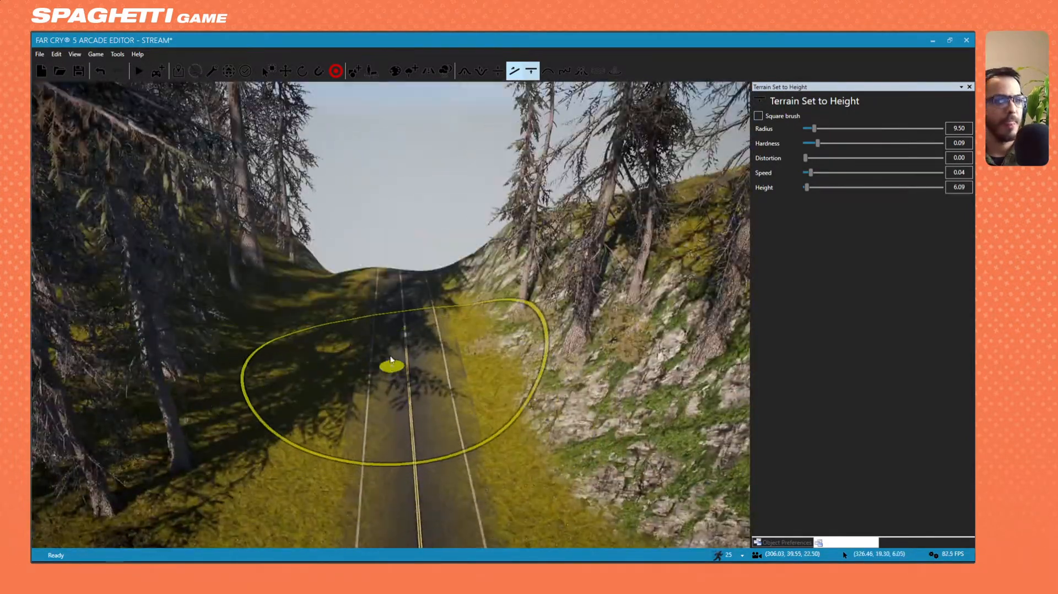
# Level the road and its shoulders along the wooded crest to the sampled 6.09 height, up to the map edge.
pyautogui.moveTo(356, 287); pyautogui.dragTo(355, 273)
pyautogui.press('w')
pyautogui.moveTo(355, 272)
pyautogui.mouseDown(button='right')
pyautogui.moveTo(594, 505)
pyautogui.moveTo(651, 543)
pyautogui.moveTo(419, 419)
pyautogui.moveTo(380, 283)
pyautogui.mouseUp(button='right')
pyautogui.press('w')
pyautogui.press('s')
pyautogui.moveTo(321, 270)
pyautogui.mouseDown()
pyautogui.moveTo(457, 221)
pyautogui.moveTo(452, 201)
pyautogui.moveTo(383, 201)
pyautogui.moveTo(253, 258)
pyautogui.mouseUp()
pyautogui.press('w')
pyautogui.press('d')
pyautogui.moveTo(253, 258)
pyautogui.mouseDown(button='right')
pyautogui.moveTo(237, 276)
pyautogui.moveTo(355, 292)
pyautogui.mouseUp(button='right')
pyautogui.press('d')
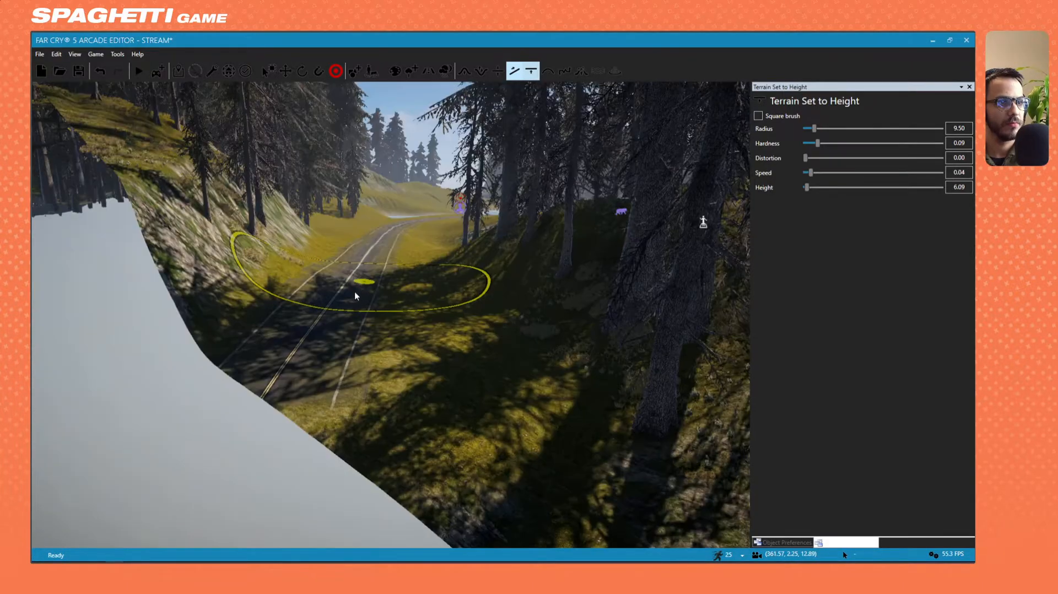
pyautogui.moveTo(355, 293)
pyautogui.mouseDown()
pyautogui.moveTo(351, 305)
pyautogui.moveTo(354, 283)
pyautogui.moveTo(319, 285)
pyautogui.moveTo(262, 333)
pyautogui.mouseUp()
# Inspect the road from the wooded map edge past the lake and on to the rocky stretch.
pyautogui.press('w')
pyautogui.moveTo(263, 332)
pyautogui.mouseDown(button='right')
pyautogui.moveTo(317, 363)
pyautogui.moveTo(345, 335)
pyautogui.mouseUp(button='right')
pyautogui.press('w')
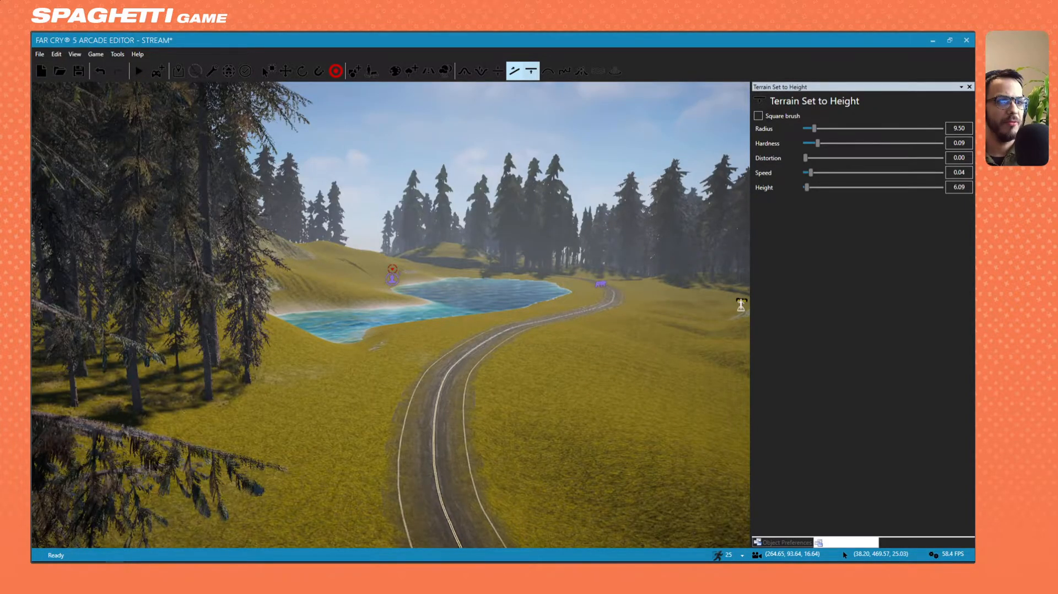
pyautogui.press('w')
pyautogui.press('d')
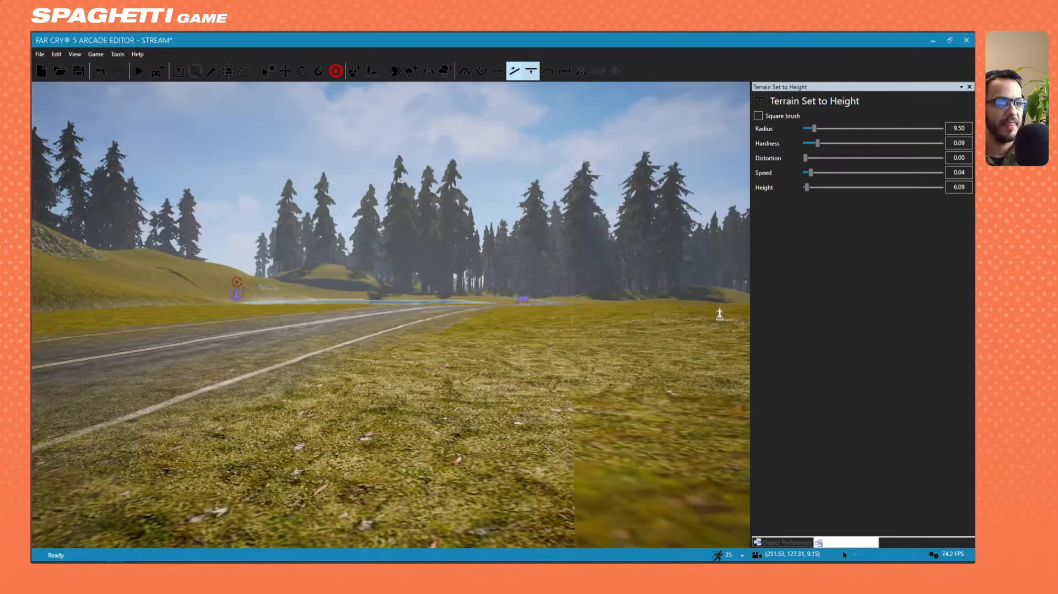
pyautogui.hotkey('shift', 'w')
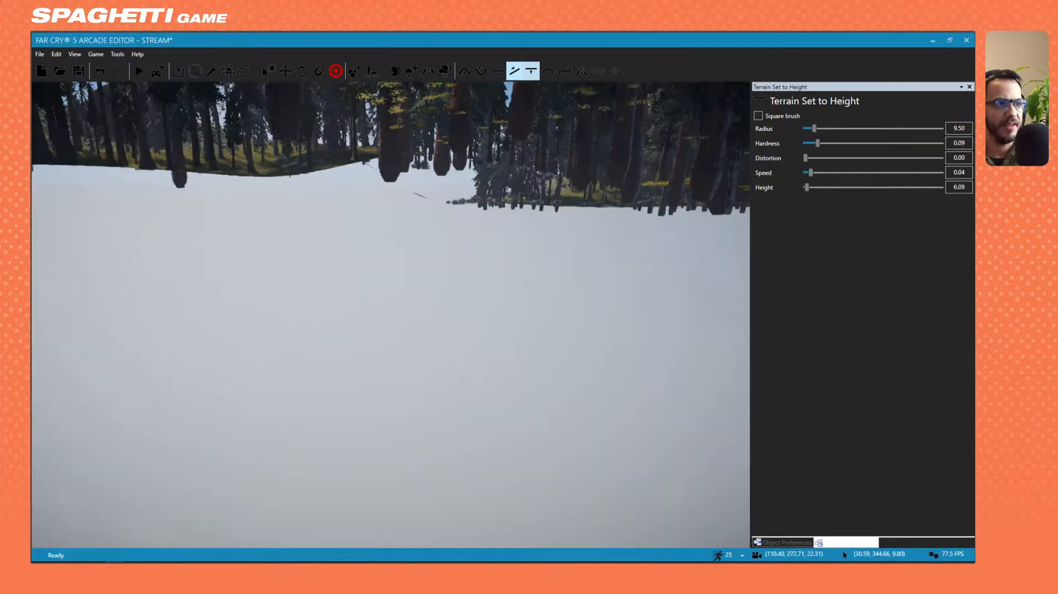
pyautogui.press('s')
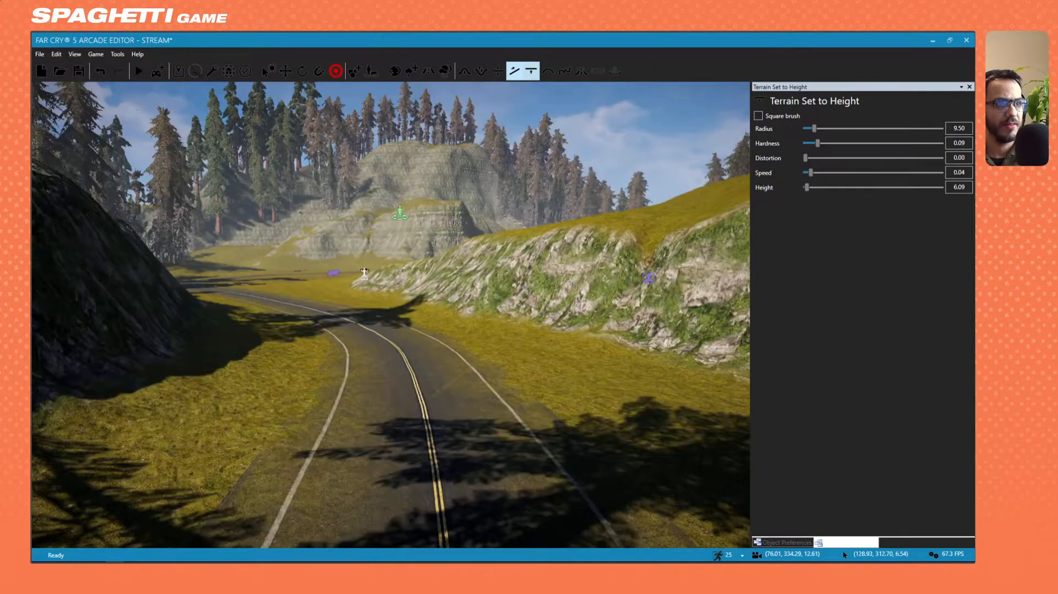
# Inspect the road through the rocky cutting and the surrounding hills at ground level.
pyautogui.press('w')
pyautogui.moveTo(243, 355); pyautogui.dragTo(243, 246, button='right')
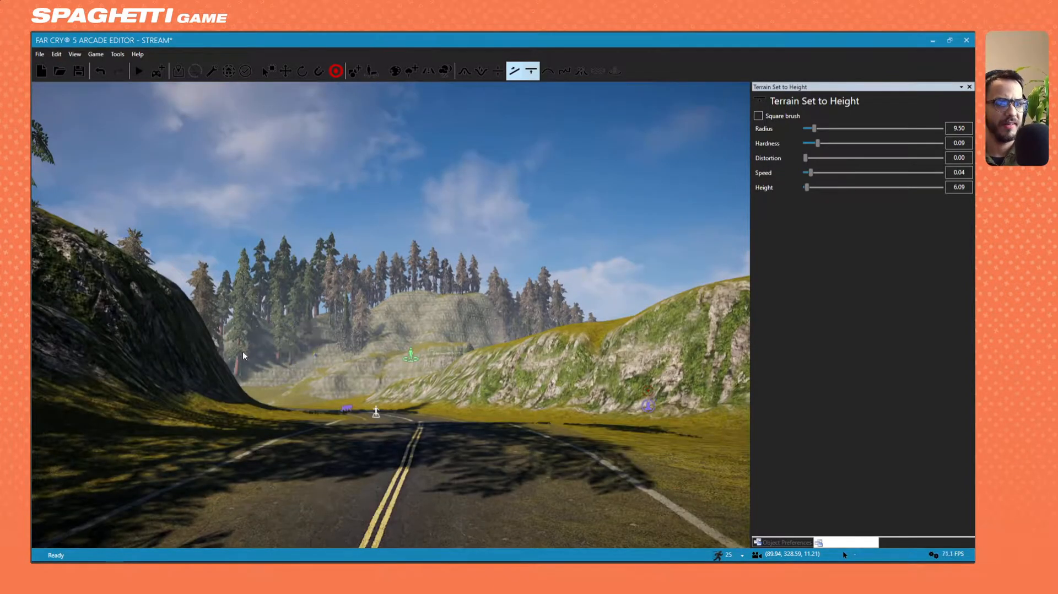
pyautogui.press('w')
pyautogui.moveTo(388, 417)
pyautogui.mouseDown(button='right')
pyautogui.moveTo(380, 499)
pyautogui.moveTo(355, 508)
pyautogui.moveTo(380, 411)
pyautogui.moveTo(314, 383)
pyautogui.mouseUp(button='right')
pyautogui.press('w')
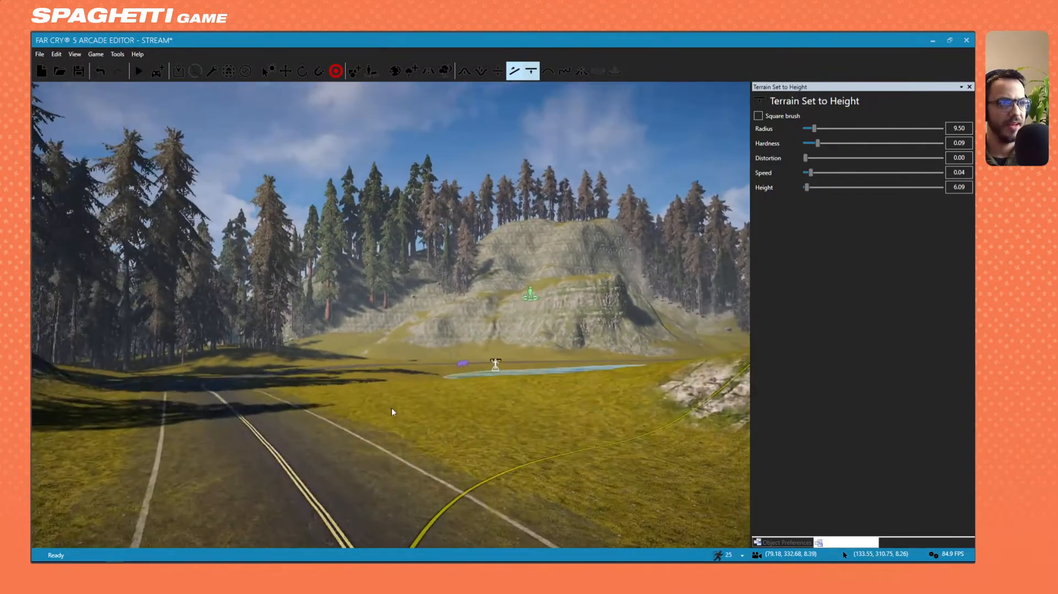
pyautogui.press('w')
pyautogui.moveTo(531, 320); pyautogui.dragTo(742, 334, button='right')
pyautogui.press('w')
pyautogui.moveTo(390, 315); pyautogui.dragTo(122, 317, button='right')
pyautogui.press('w')
pyautogui.moveTo(473, 386); pyautogui.dragTo(468, 382, button='right')
pyautogui.press('w')
pyautogui.moveTo(386, 369); pyautogui.dragTo(199, 364, button='right')
pyautogui.press('w')
pyautogui.moveTo(390, 315); pyautogui.dragTo(562, 116, button='right')
pyautogui.press('w')
# Save the map and launch it in play mode.
pyautogui.click(79, 71)
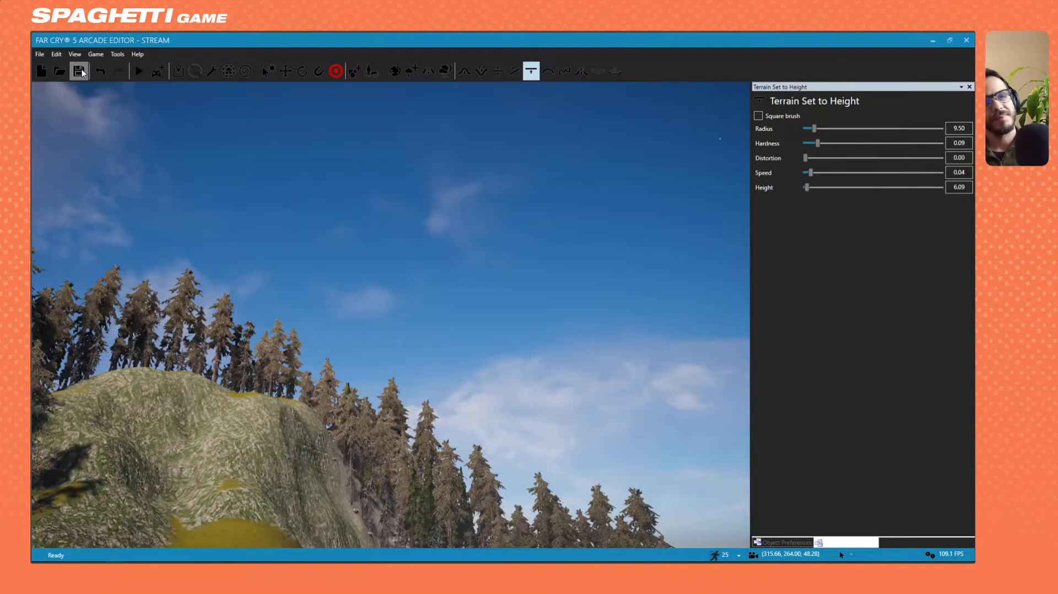
pyautogui.click(141, 74)
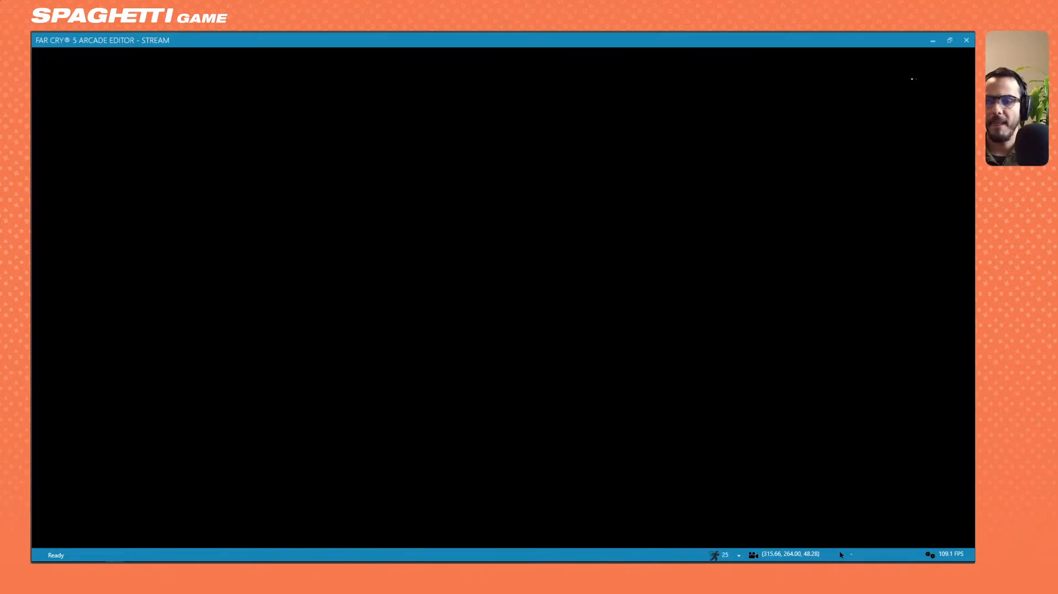
pyautogui.press('Return')
# Playtest the map by running armed across the grassy hills and terrain around the lake, and return to the editor.
pyautogui.press('2')
pyautogui.hotkey('shift', 'w')
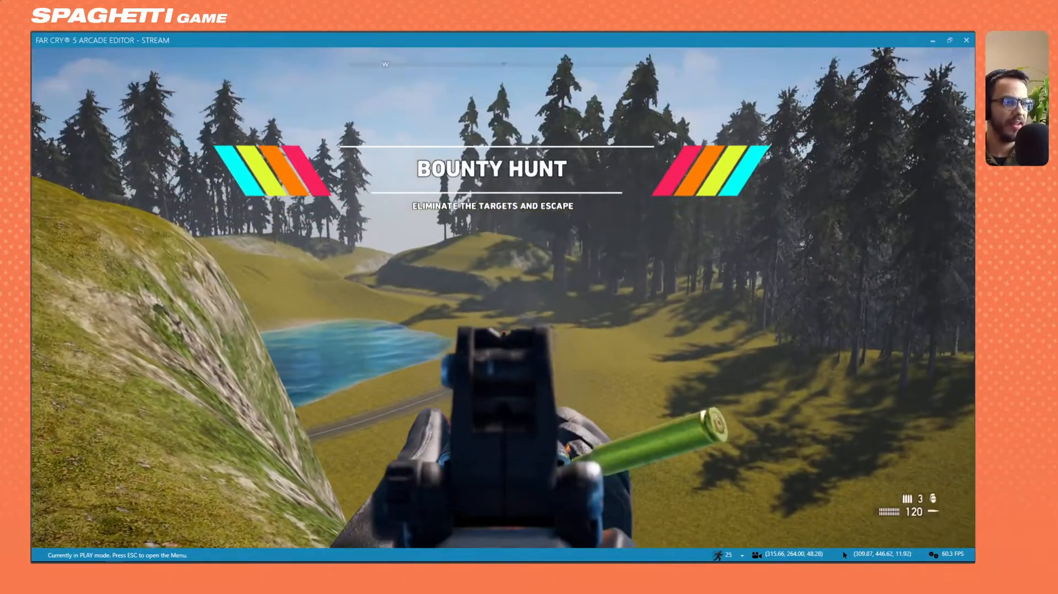
pyautogui.hotkey('shift', 'w')
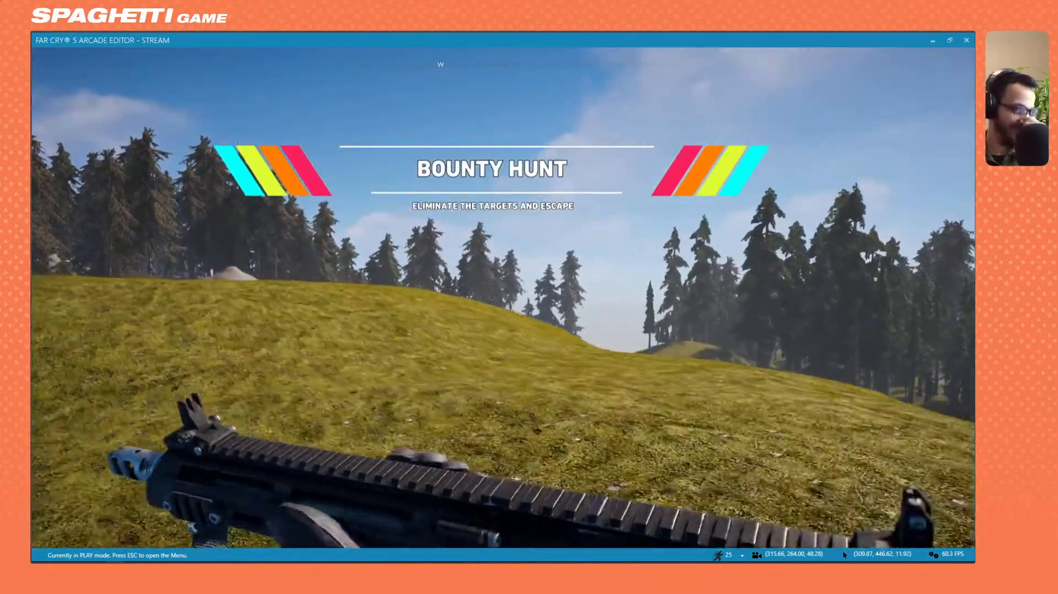
pyautogui.hotkey('shift', 'w')
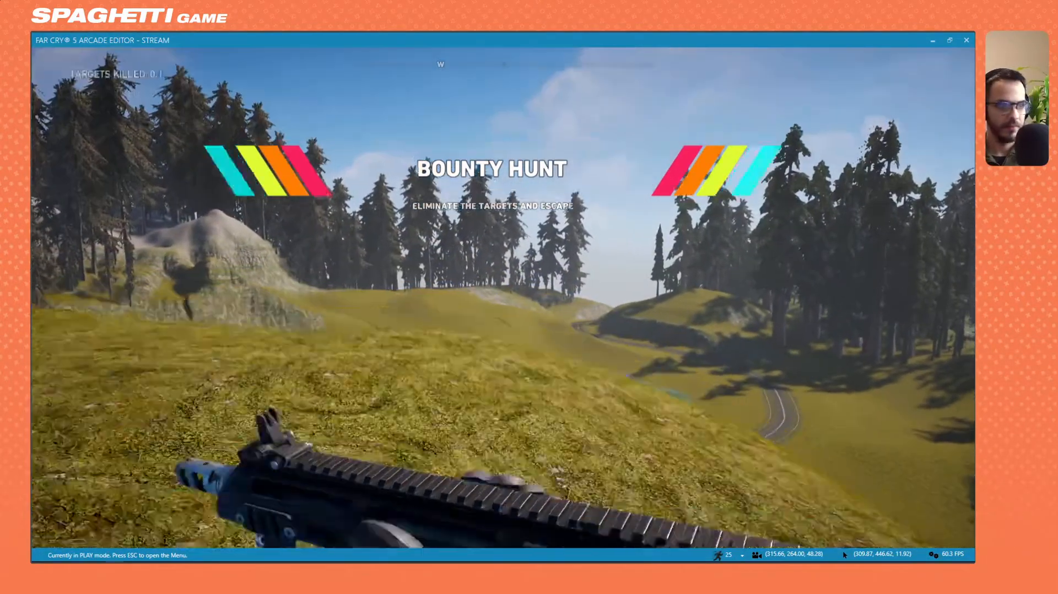
pyautogui.hotkey('shift', 'w')
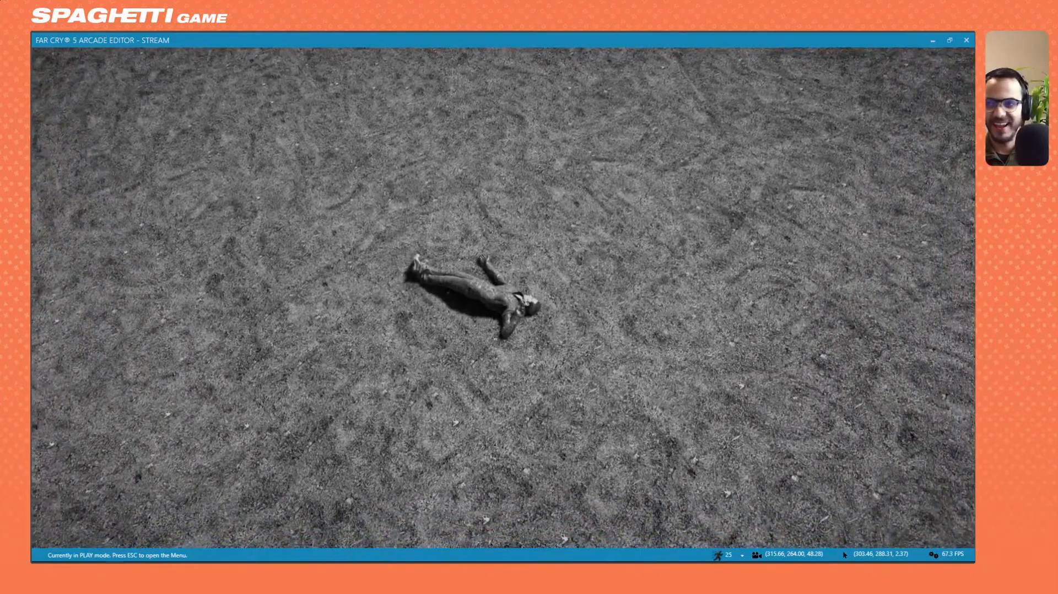
pyautogui.press('Escape')
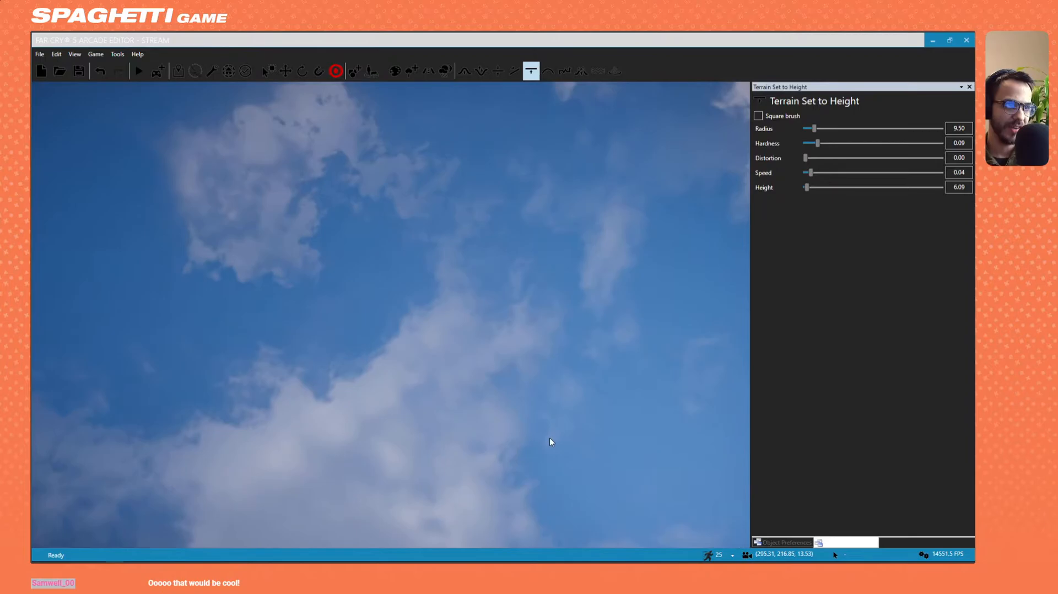
# Inspect the lake, the curving highway and the surrounding hills from above and down at ground level.
pyautogui.moveTo(550, 438); pyautogui.dragTo(440, 207, button='right')
pyautogui.press('s')
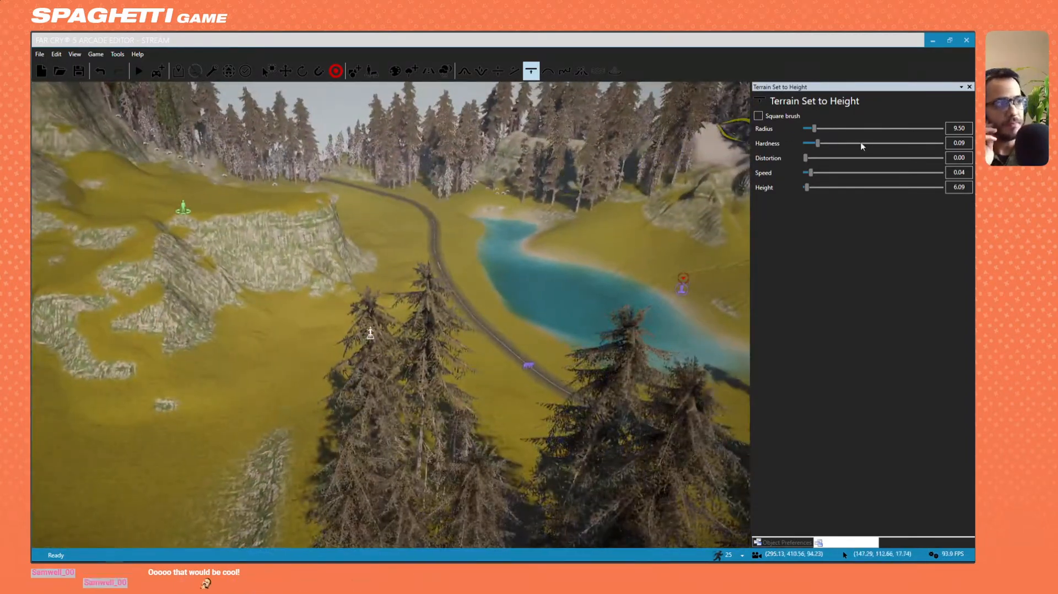
pyautogui.moveTo(333, 285); pyautogui.dragTo(110, 204, button='right')
pyautogui.press('w')
pyautogui.moveTo(215, 297)
pyautogui.mouseDown(button='right')
pyautogui.moveTo(323, 286)
pyautogui.moveTo(357, 256)
pyautogui.mouseUp(button='right')
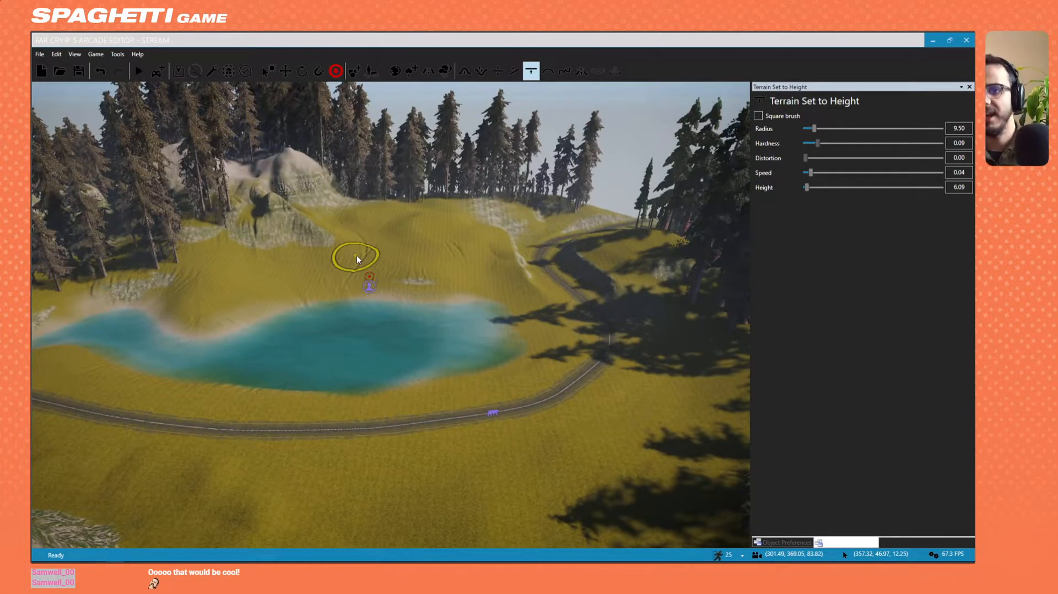
pyautogui.moveTo(350, 289)
pyautogui.mouseDown(button='right')
pyautogui.moveTo(171, 295)
pyautogui.moveTo(474, 291)
pyautogui.moveTo(419, 284)
pyautogui.moveTo(433, 287)
pyautogui.moveTo(414, 337)
pyautogui.moveTo(400, 288)
pyautogui.moveTo(430, 298)
pyautogui.moveTo(376, 269)
pyautogui.moveTo(375, 91)
pyautogui.moveTo(359, 118)
pyautogui.moveTo(359, 173)
pyautogui.moveTo(353, 99)
pyautogui.moveTo(353, 174)
pyautogui.moveTo(345, 137)
pyautogui.moveTo(137, 154)
pyautogui.mouseUp(button='right')
pyautogui.press('w')
pyautogui.press('w')
pyautogui.press('d')
pyautogui.press('a')
pyautogui.press('w')
pyautogui.press('d')
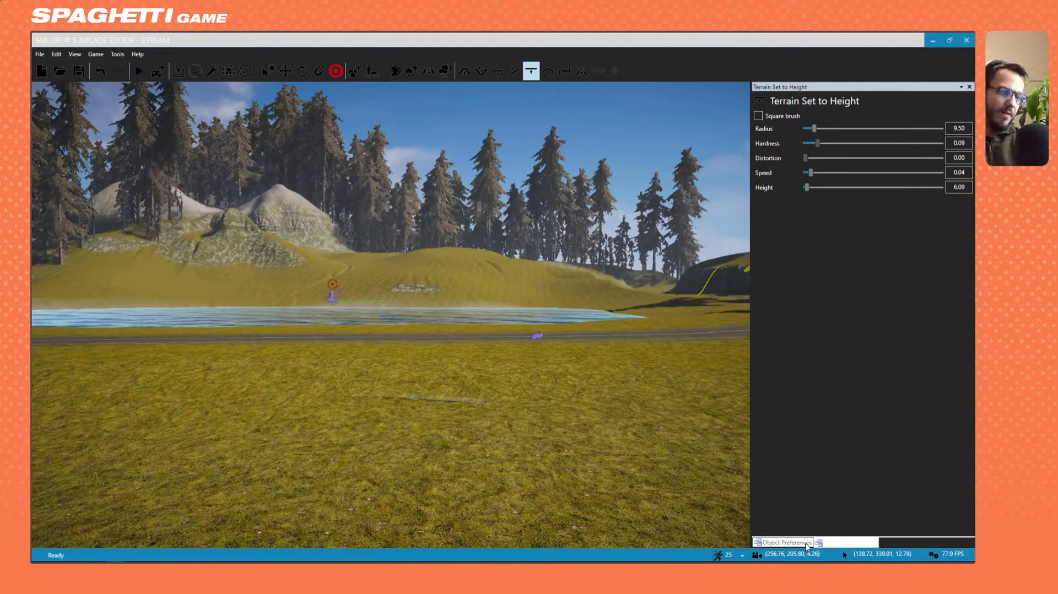
# Inspect the meadow on the wooded side of the highway and the rocky cliff holding the green spawn marker.
pyautogui.press('s')
pyautogui.press('d')
pyautogui.moveTo(359, 328); pyautogui.dragTo(254, 342, button='right')
pyautogui.press('w')
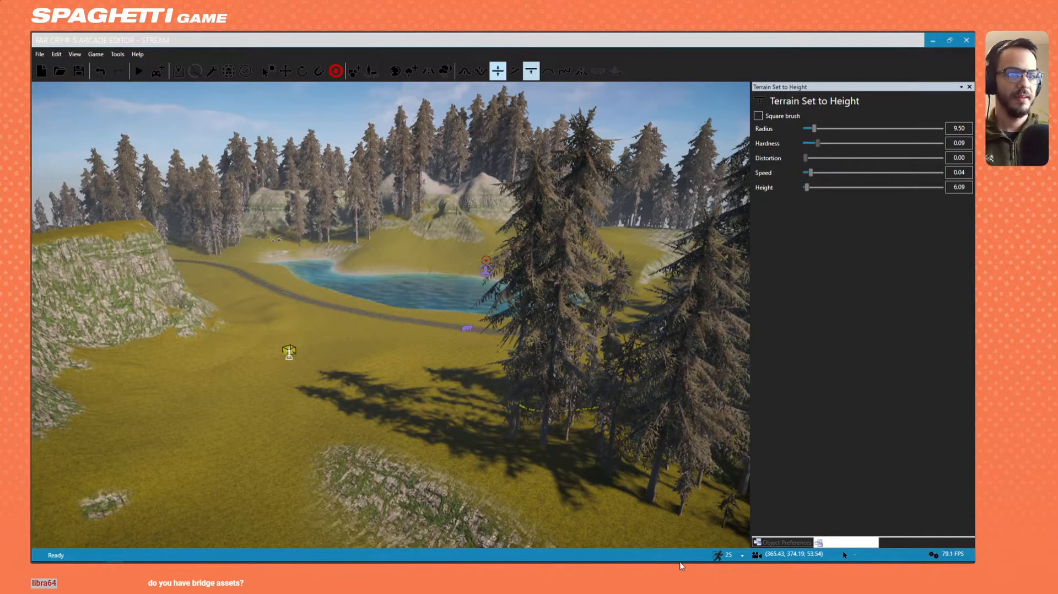
pyautogui.scroll(1, 484, 384)
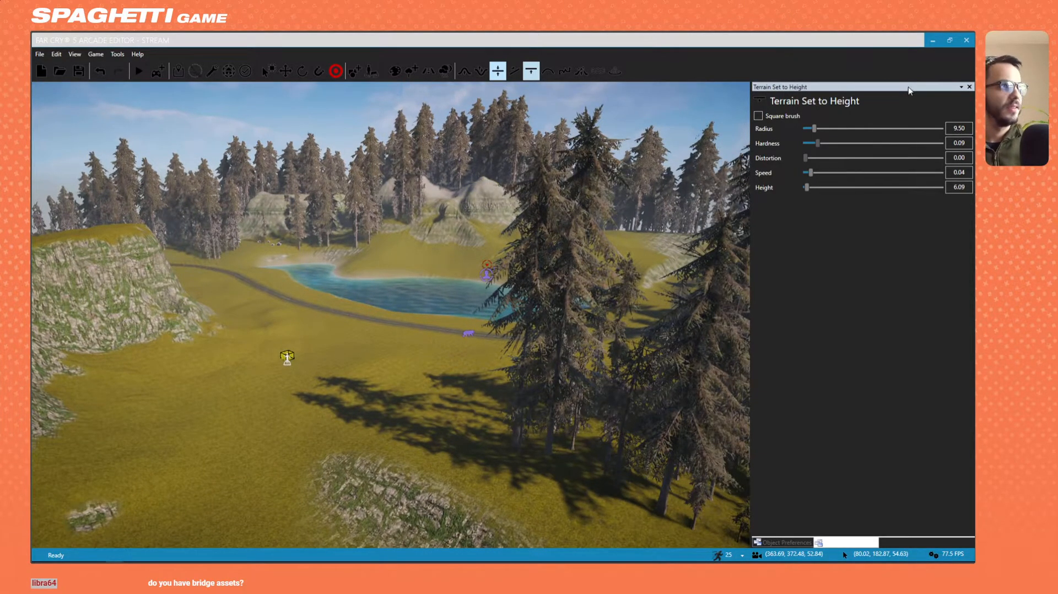
pyautogui.moveTo(398, 307); pyautogui.dragTo(352, 441, button='right')
pyautogui.press('w')
pyautogui.press('w')
pyautogui.press('s')
pyautogui.press('s')
pyautogui.moveTo(465, 310)
pyautogui.mouseDown(button='right')
pyautogui.moveTo(428, 308)
pyautogui.moveTo(529, 323)
pyautogui.moveTo(465, 310)
pyautogui.mouseUp(button='right')
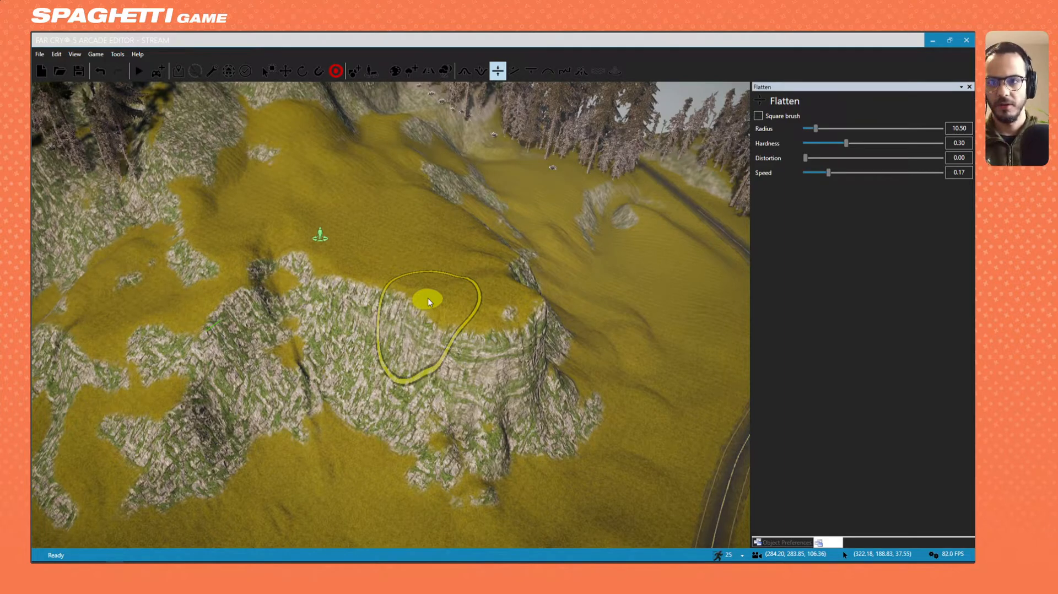
# Inspect the shaded meadow facing the lake and the grassy slope leading toward the highway's forested end.
pyautogui.moveTo(428, 299)
pyautogui.mouseDown(button='right')
pyautogui.moveTo(496, 325)
pyautogui.moveTo(612, 402)
pyautogui.moveTo(486, 220)
pyautogui.moveTo(543, 297)
pyautogui.moveTo(579, 298)
pyautogui.mouseUp(button='right')
pyautogui.moveTo(396, 350)
pyautogui.mouseDown(button='right')
pyautogui.moveTo(513, 309)
pyautogui.moveTo(546, 342)
pyautogui.moveTo(574, 265)
pyautogui.moveTo(412, 340)
pyautogui.mouseUp(button='right')
pyautogui.press('w')
pyautogui.press('a')
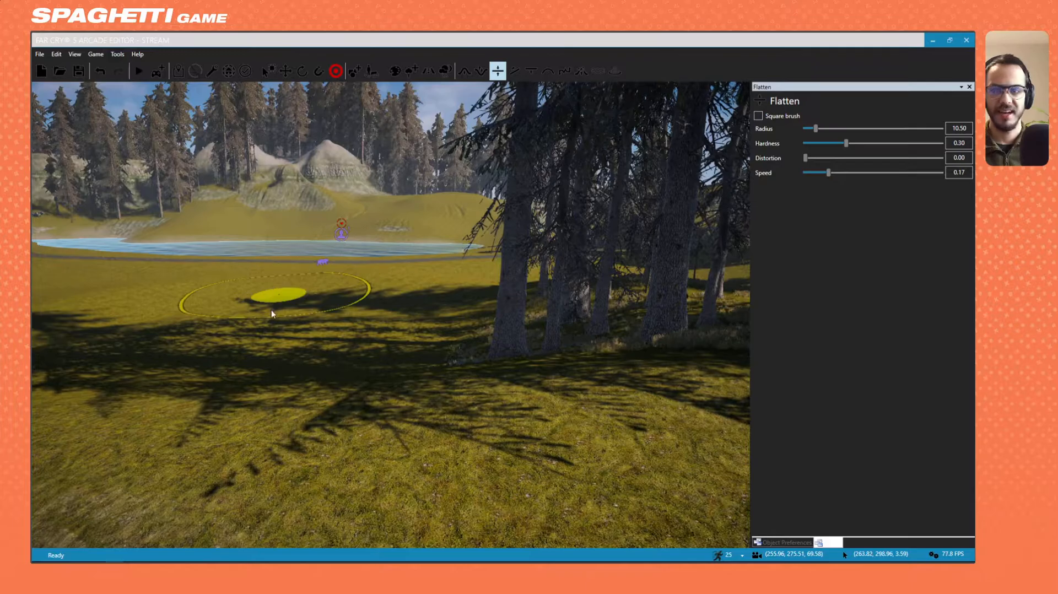
pyautogui.moveTo(272, 351); pyautogui.dragTo(298, 378, button='right')
pyautogui.press('a')
pyautogui.press('s')
pyautogui.moveTo(329, 322)
pyautogui.mouseDown(button='right')
pyautogui.moveTo(298, 320)
pyautogui.moveTo(287, 375)
pyautogui.moveTo(276, 313)
pyautogui.moveTo(220, 237)
pyautogui.moveTo(311, 287)
pyautogui.moveTo(296, 293)
pyautogui.moveTo(358, 293)
pyautogui.moveTo(370, 314)
pyautogui.mouseUp(button='right')
pyautogui.press('w')
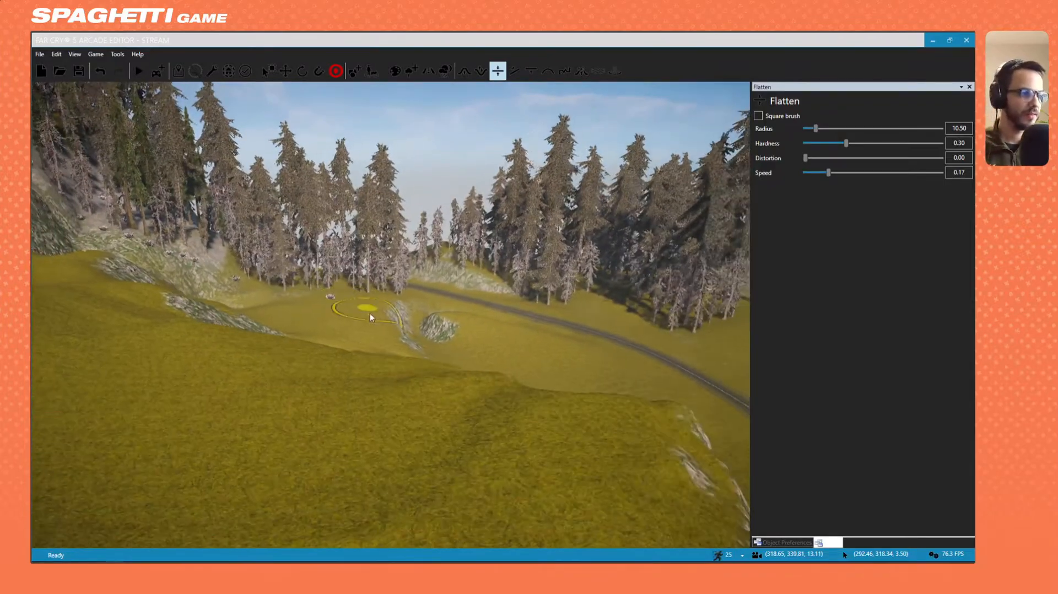
# Examine the rocky hill around the green spawn marker and the slopes between it and the highway.
pyautogui.moveTo(390, 406); pyautogui.dragTo(356, 518, button='right')
pyautogui.press('s')
pyautogui.moveTo(384, 381)
pyautogui.mouseDown(button='right')
pyautogui.moveTo(392, 351)
pyautogui.moveTo(344, 334)
pyautogui.moveTo(303, 344)
pyautogui.mouseUp(button='right')
pyautogui.press('s')
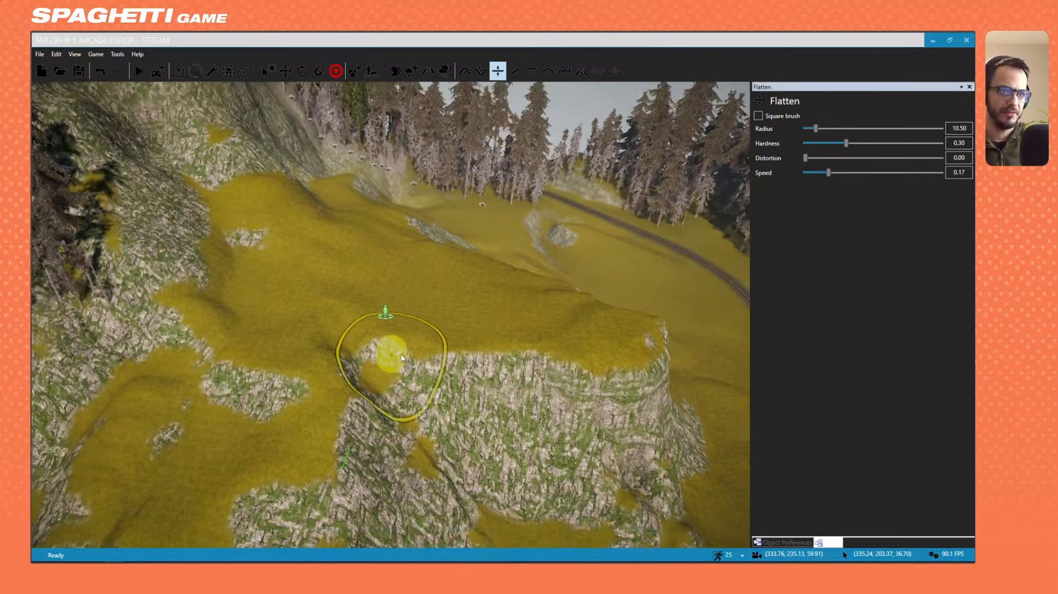
pyautogui.moveTo(392, 354); pyautogui.dragTo(441, 419, button='right')
pyautogui.press('s')
pyautogui.moveTo(408, 342); pyautogui.dragTo(506, 309, button='right')
pyautogui.moveTo(503, 263); pyautogui.dragTo(401, 288, button='right')
pyautogui.press('s')
pyautogui.moveTo(500, 303)
pyautogui.mouseDown(button='right')
pyautogui.moveTo(562, 209)
pyautogui.moveTo(689, 226)
pyautogui.mouseUp(button='right')
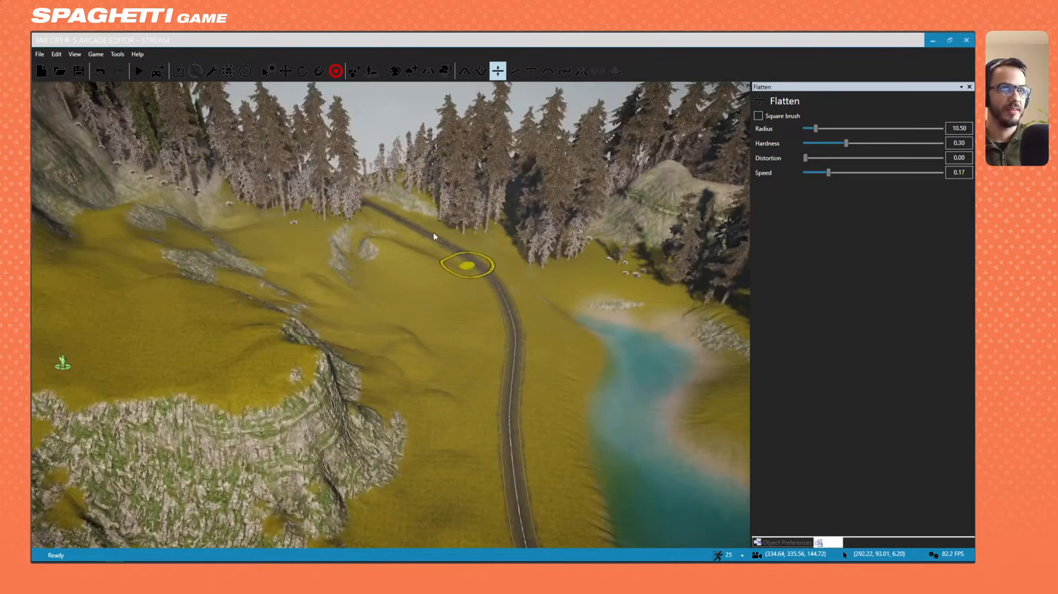
# Add the Gravel Alpine road type to the map's roads.
pyautogui.click(426, 72)
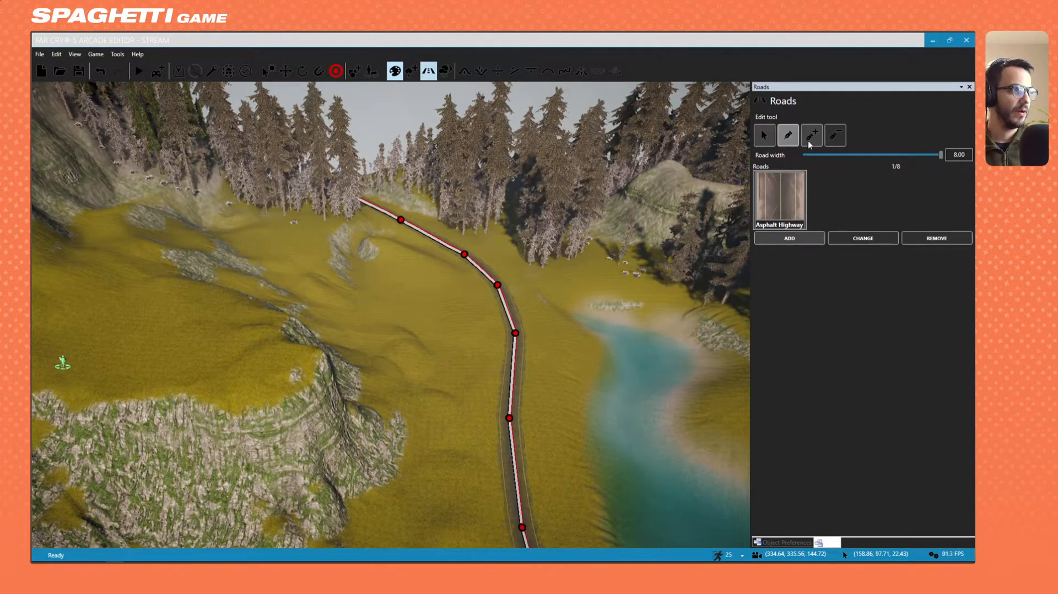
pyautogui.click(801, 240)
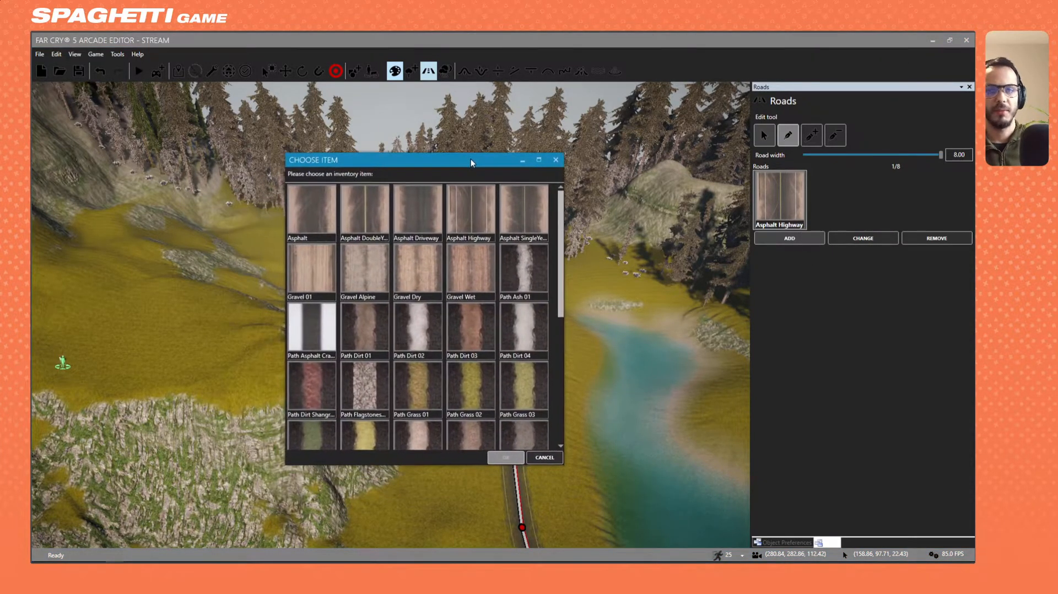
pyautogui.click(529, 160)
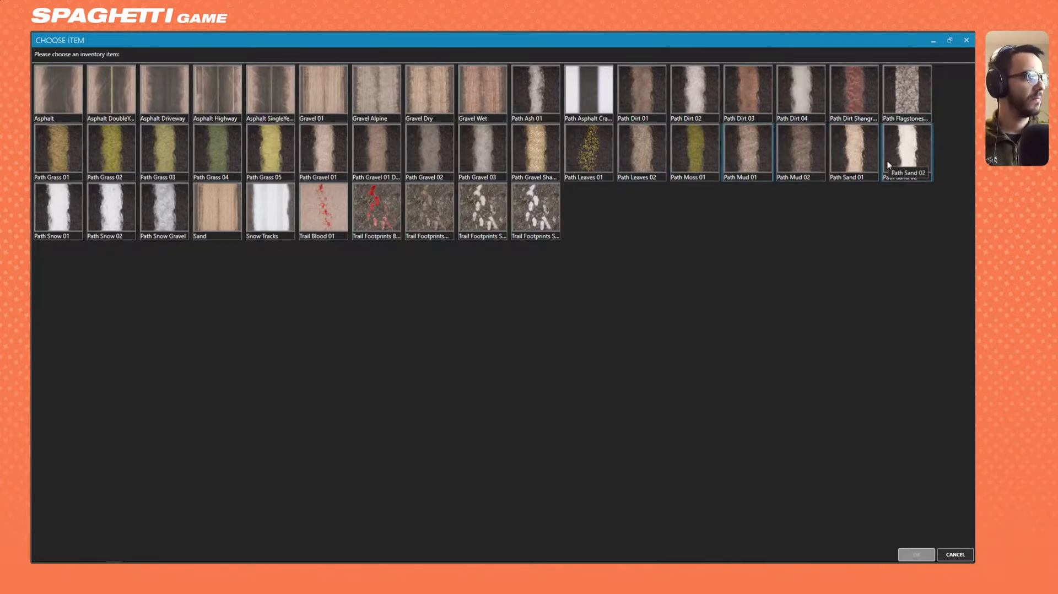
pyautogui.click(950, 40)
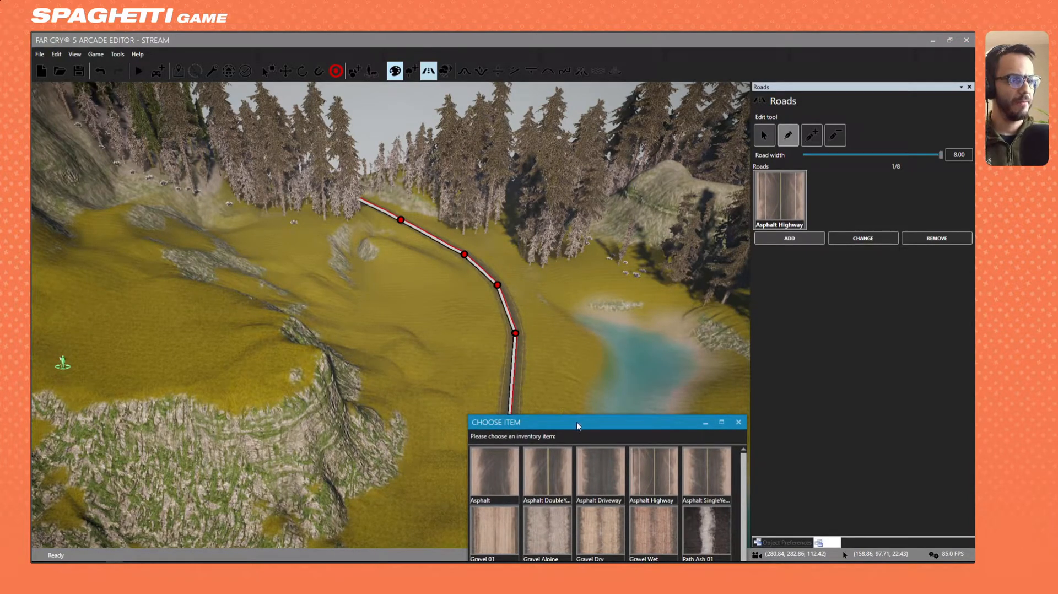
pyautogui.moveTo(577, 422); pyautogui.dragTo(604, 244)
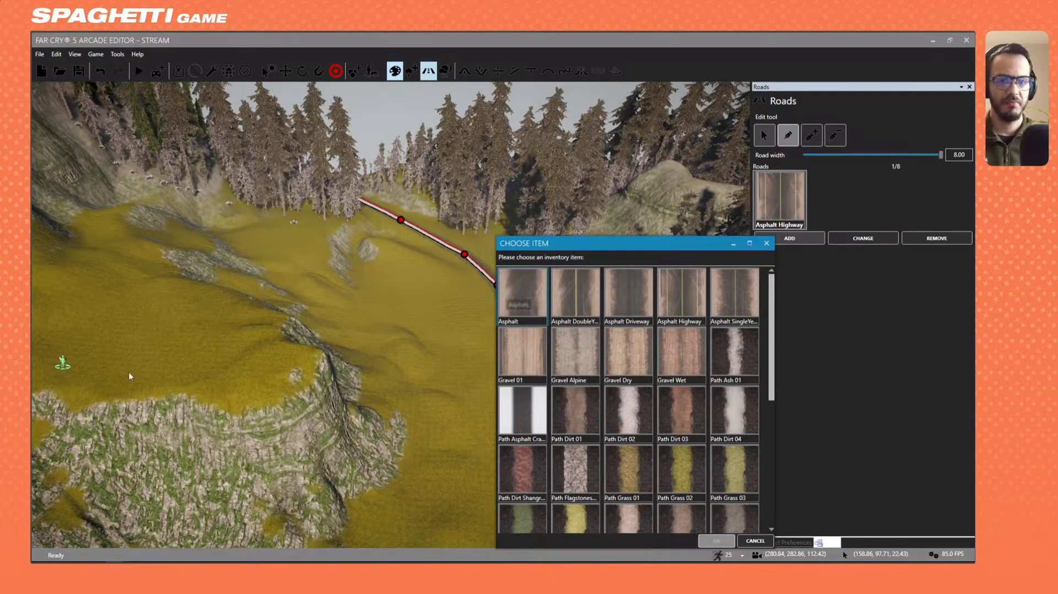
pyautogui.click(570, 352)
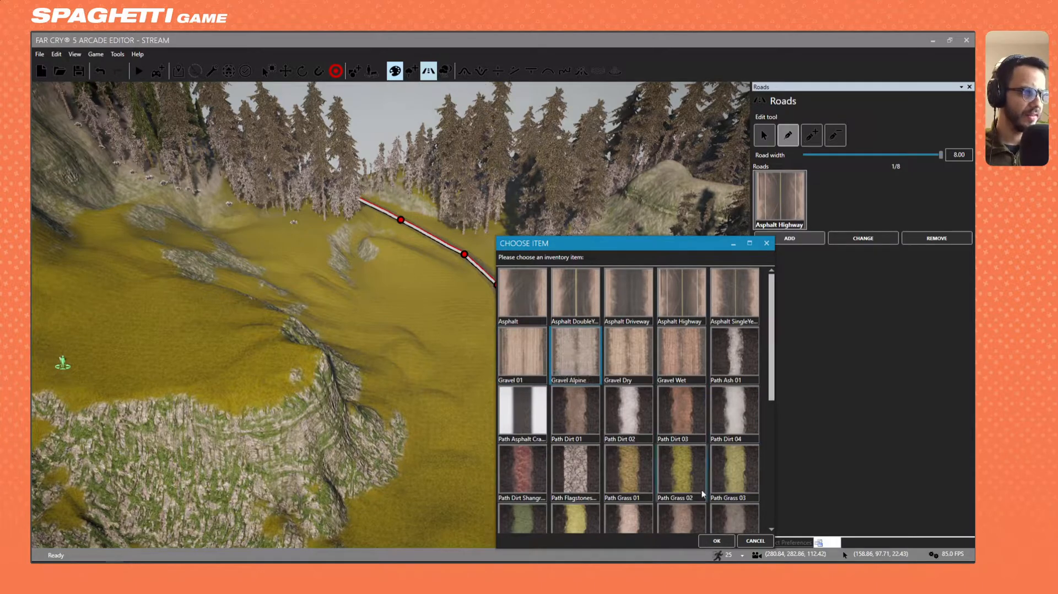
pyautogui.click(716, 541)
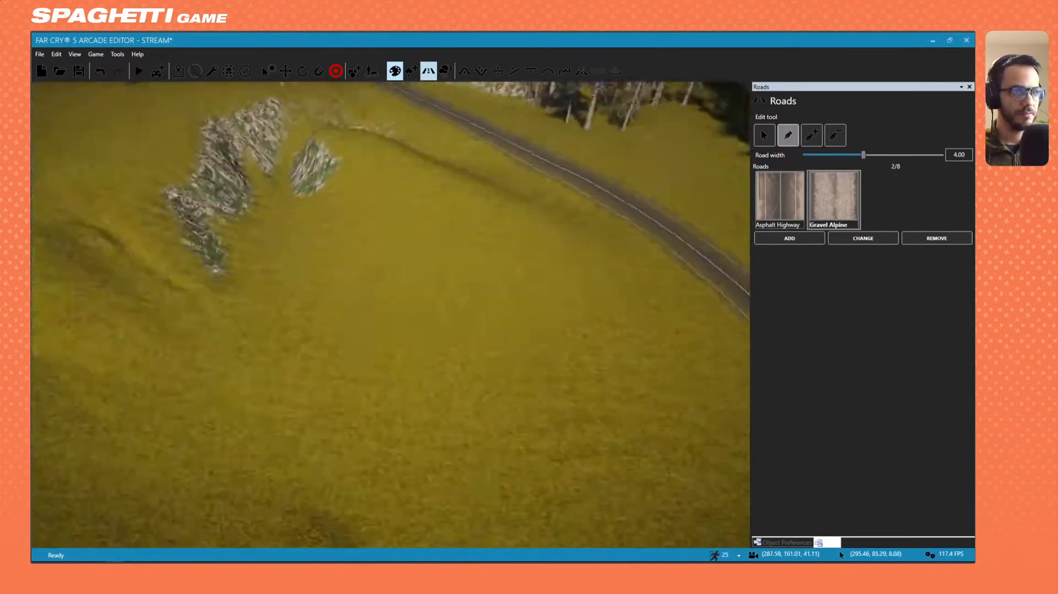
# Draw a winding Gravel Alpine road from the highway up the slope to the hilltop near the green spawn marker.
pyautogui.moveTo(391, 315); pyautogui.dragTo(215, 232, button='right')
pyautogui.moveTo(543, 293)
pyautogui.mouseDown(button='right')
pyautogui.moveTo(307, 311)
pyautogui.moveTo(544, 283)
pyautogui.moveTo(528, 300)
pyautogui.mouseUp(button='right')
pyautogui.press('w')
pyautogui.press('d')
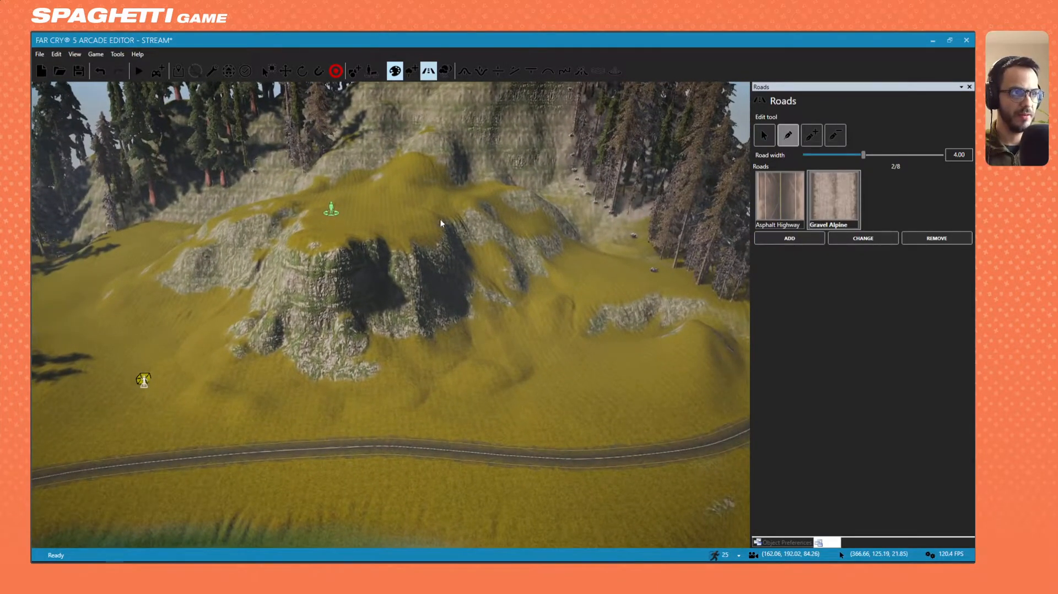
pyautogui.press('w')
pyautogui.press('d')
pyautogui.moveTo(495, 293); pyautogui.dragTo(213, 284, button='right')
pyautogui.press('d')
pyautogui.press('w')
pyautogui.moveTo(484, 252); pyautogui.dragTo(308, 328, button='right')
pyautogui.press('d')
pyautogui.moveTo(283, 285); pyautogui.dragTo(341, 258, button='right')
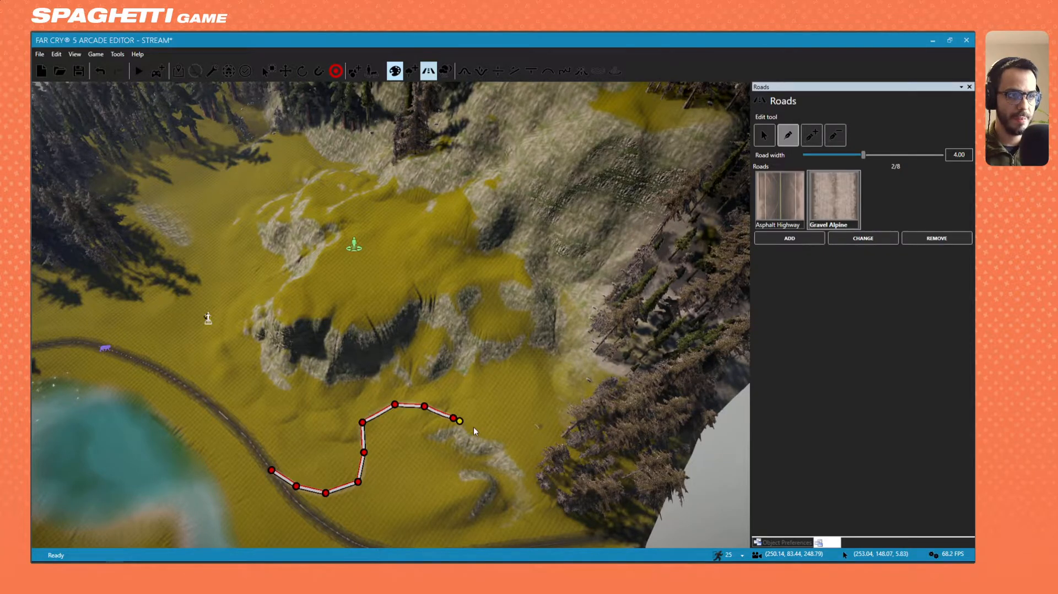
pyautogui.moveTo(547, 419); pyautogui.dragTo(536, 365)
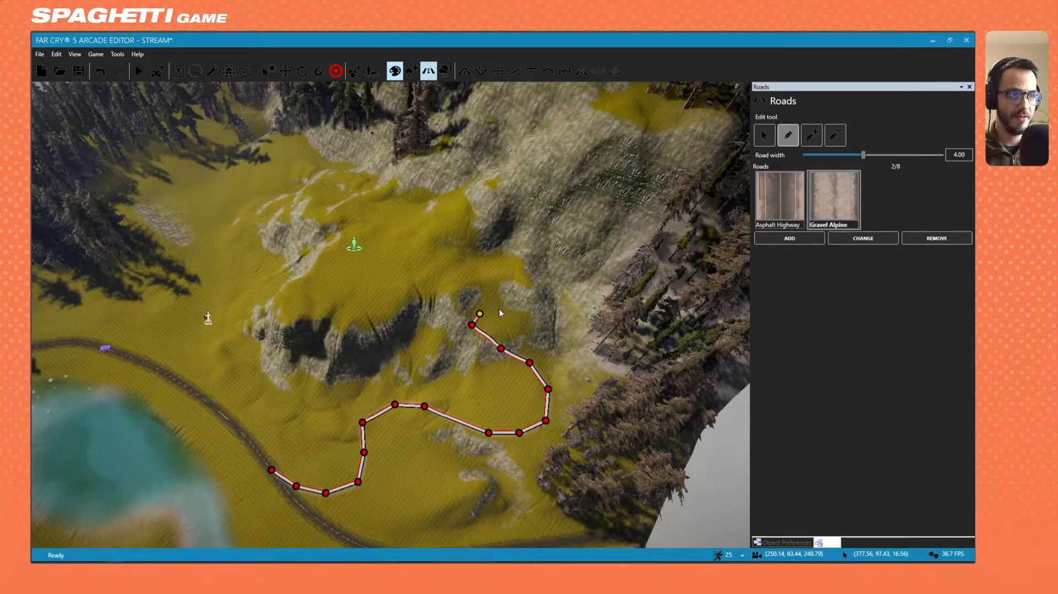
pyautogui.moveTo(498, 309)
pyautogui.mouseDown()
pyautogui.moveTo(435, 273)
pyautogui.moveTo(368, 274)
pyautogui.mouseUp()
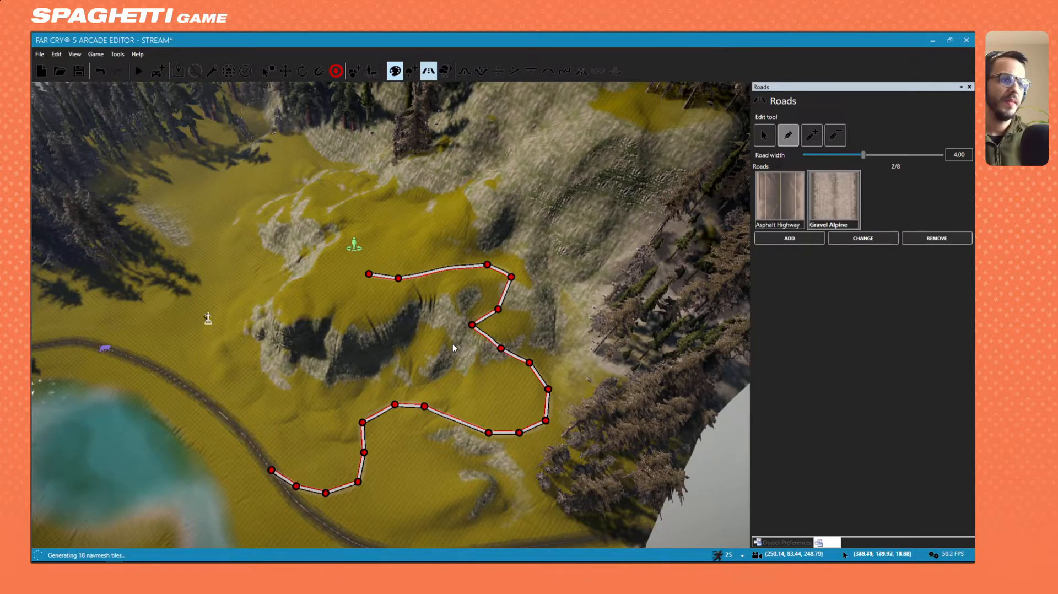
# Set the winding Gravel Alpine road's width to 6.50 and check its course from the hilltop down to the highway.
pyautogui.moveTo(452, 343); pyautogui.dragTo(461, 346, button='right')
pyautogui.scroll(4, 391, 315)
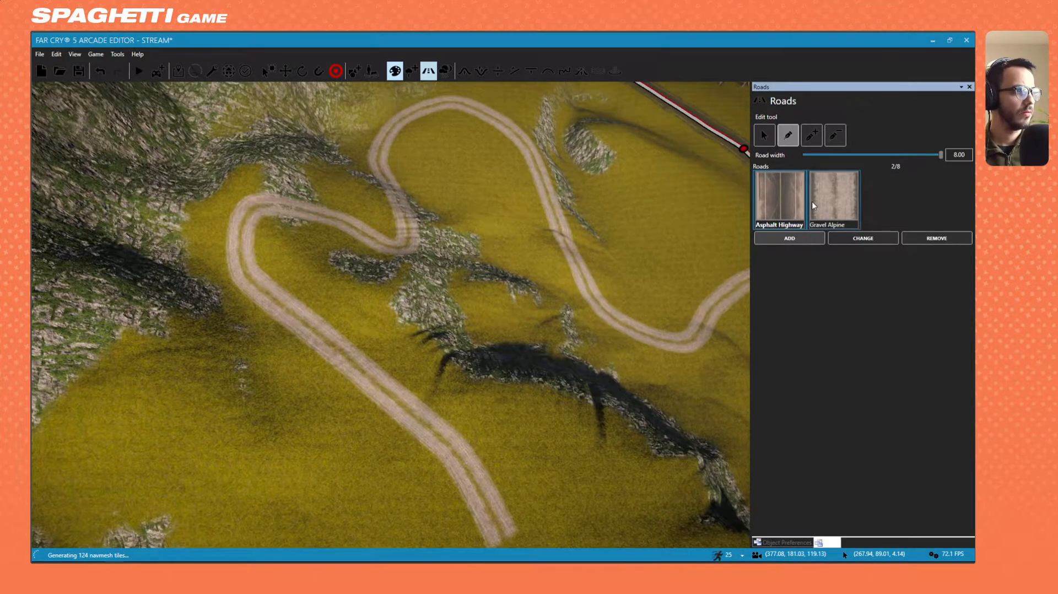
pyautogui.click(812, 200)
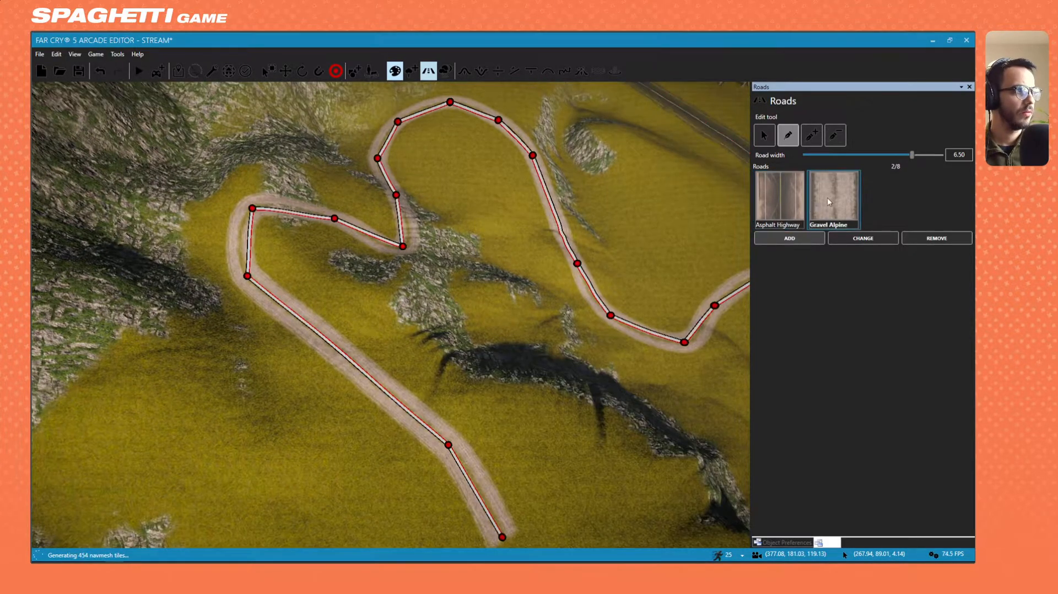
pyautogui.press('s')
pyautogui.press('d')
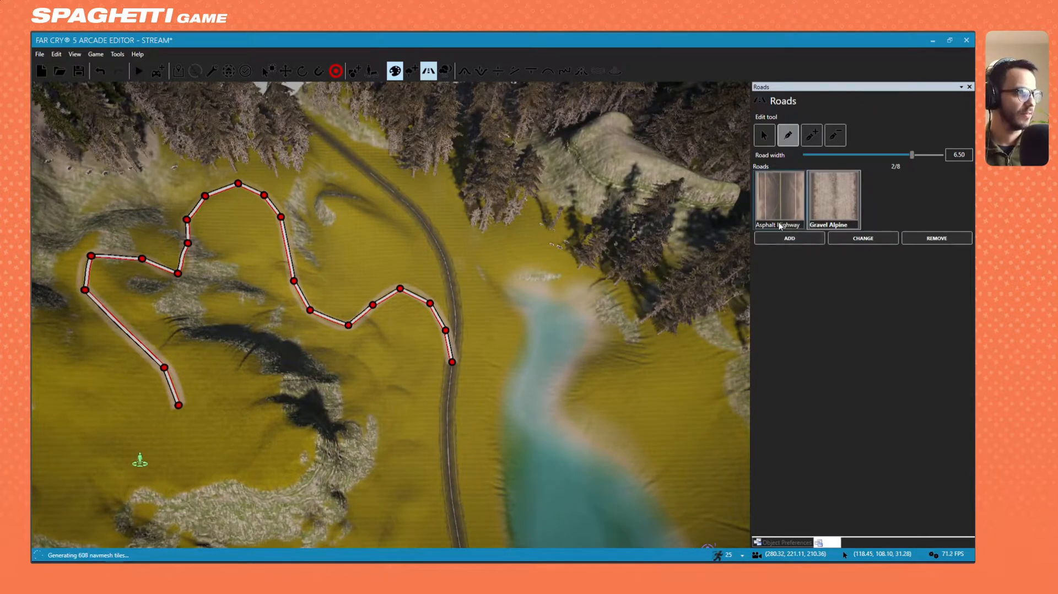
# Add the Path Gravel 02 road type to the map's roads.
pyautogui.click(790, 239)
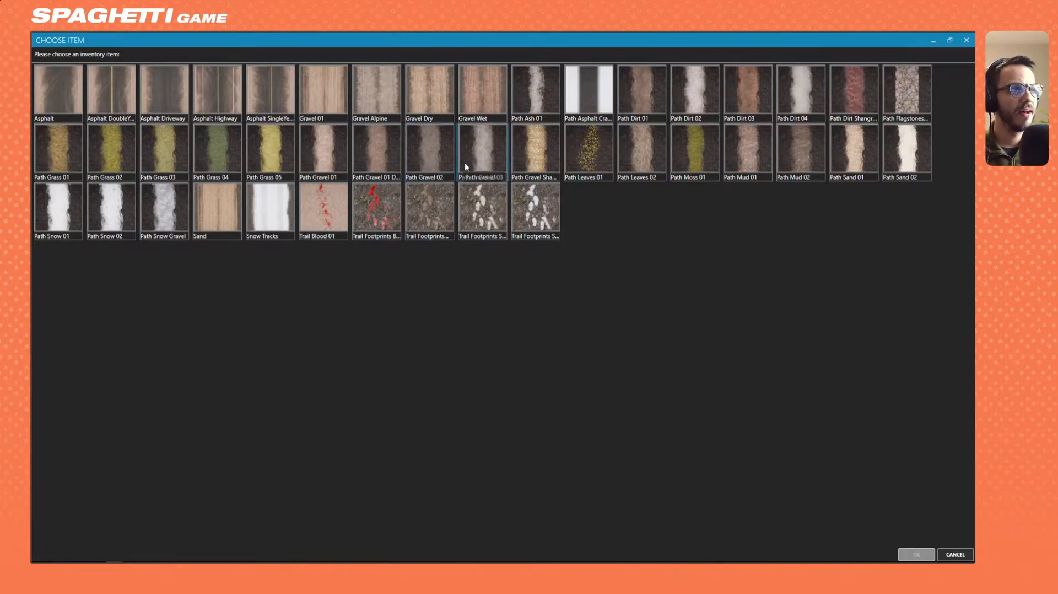
pyautogui.click(429, 151)
pyautogui.click(916, 555)
# Try to start a Path Gravel 02 path beside the green spawn marker, and undo it.
pyautogui.moveTo(717, 275); pyautogui.dragTo(794, 257, button='right')
pyautogui.moveTo(553, 304); pyautogui.dragTo(733, 164, button='right')
pyautogui.scroll(4, 692, 262)
pyautogui.moveTo(692, 263); pyautogui.dragTo(494, 264, button='right')
pyautogui.press('s')
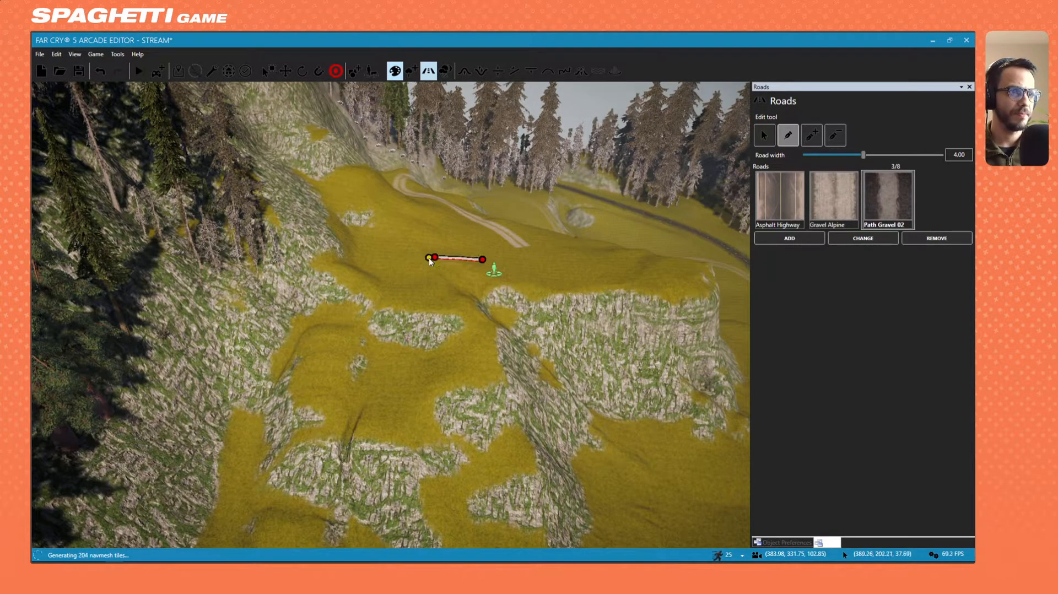
pyautogui.hotkey('ctrl', 'z')
# Draw a zigzag Path Gravel 02 path from the green spawn marker down the rocky slope to the meadow marker.
pyautogui.moveTo(468, 312); pyautogui.dragTo(187, 292, button='right')
pyautogui.press('s')
pyautogui.press('s')
pyautogui.press('a')
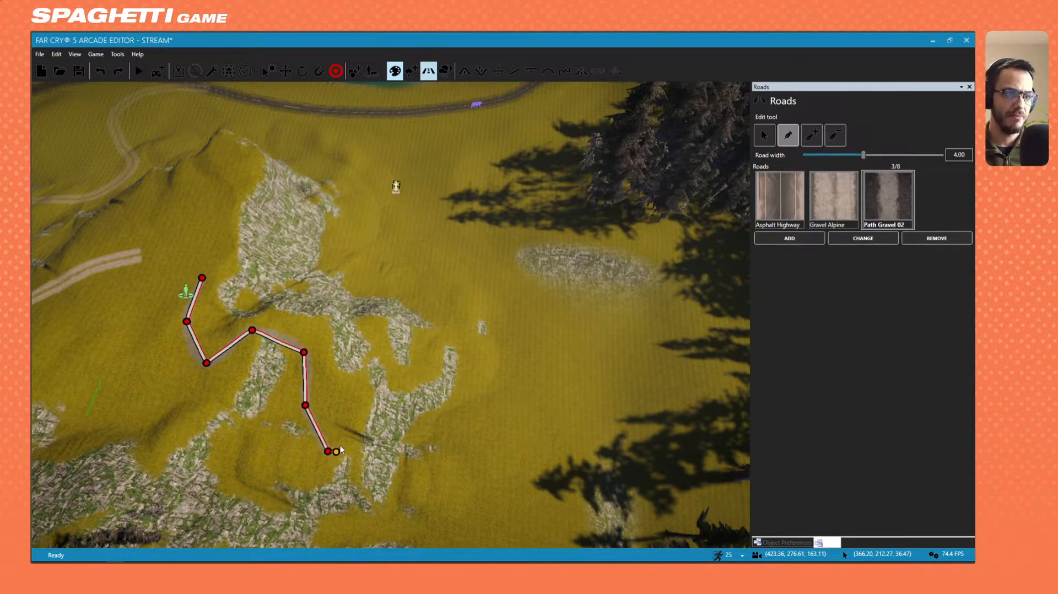
pyautogui.moveTo(365, 359); pyautogui.dragTo(371, 352)
pyautogui.moveTo(386, 357)
pyautogui.mouseDown(button='right')
pyautogui.moveTo(402, 441)
pyautogui.moveTo(380, 354)
pyautogui.mouseUp(button='right')
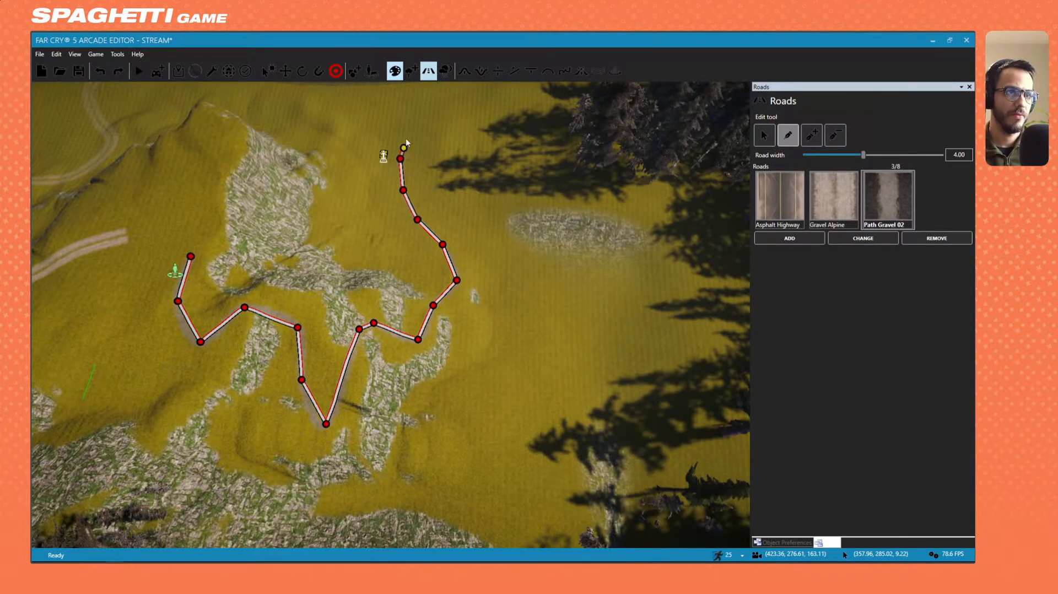
# Extend the Path Gravel 02 path across the meadow to the highway and along its edge toward the purple animal marker.
pyautogui.moveTo(404, 110); pyautogui.dragTo(485, 83, button='right')
pyautogui.press('s')
pyautogui.press('w')
pyautogui.moveTo(390, 315); pyautogui.dragTo(419, 348, button='right')
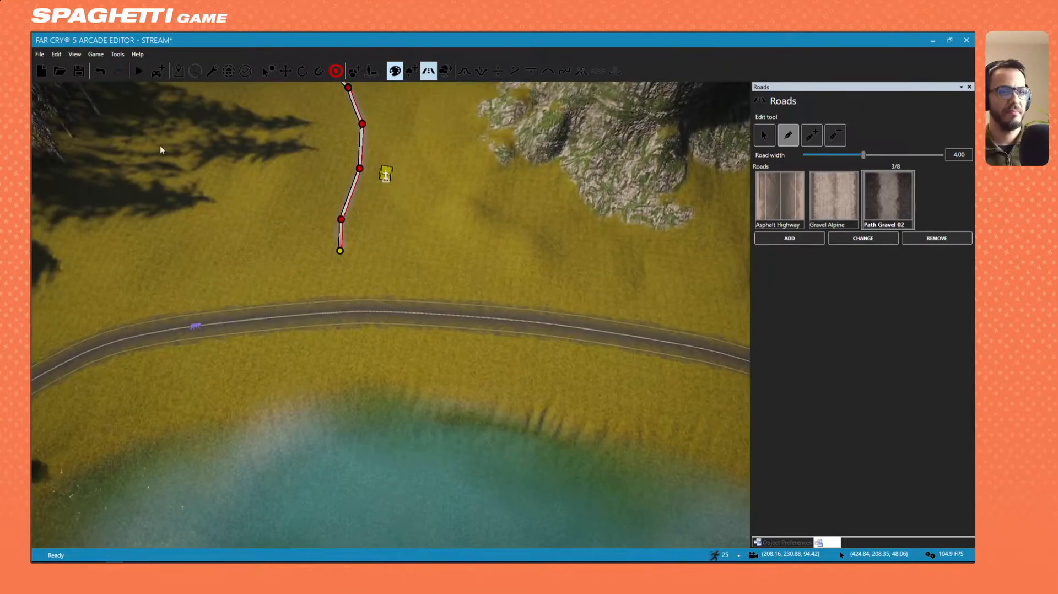
pyautogui.click(323, 307)
pyautogui.click(240, 305)
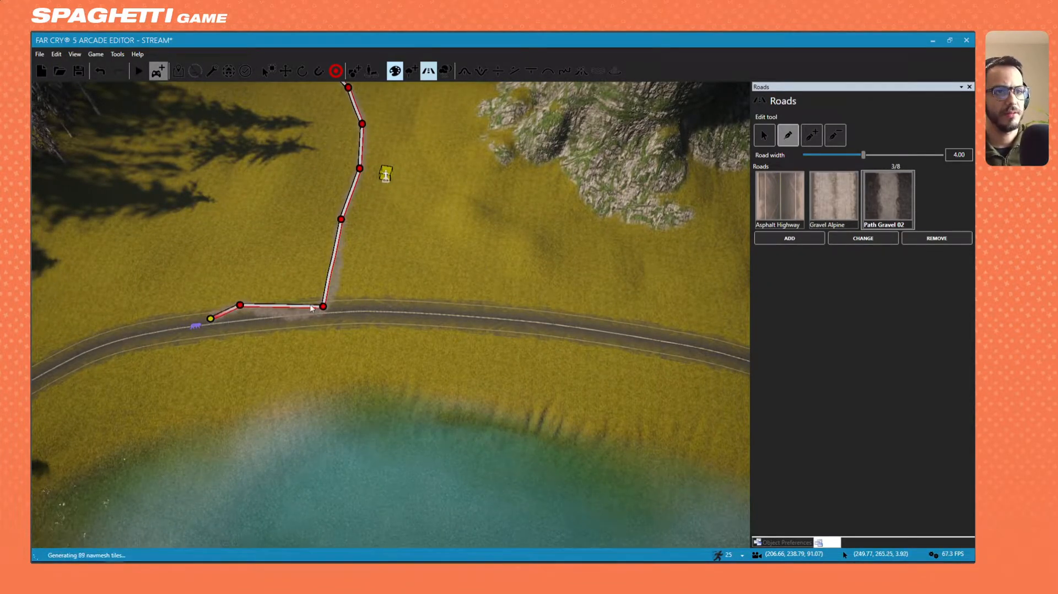
# Reposition the Path Gravel 02 points at the highway junction and at the steep bend midway down the rocky slope.
pyautogui.moveTo(323, 306); pyautogui.dragTo(307, 279)
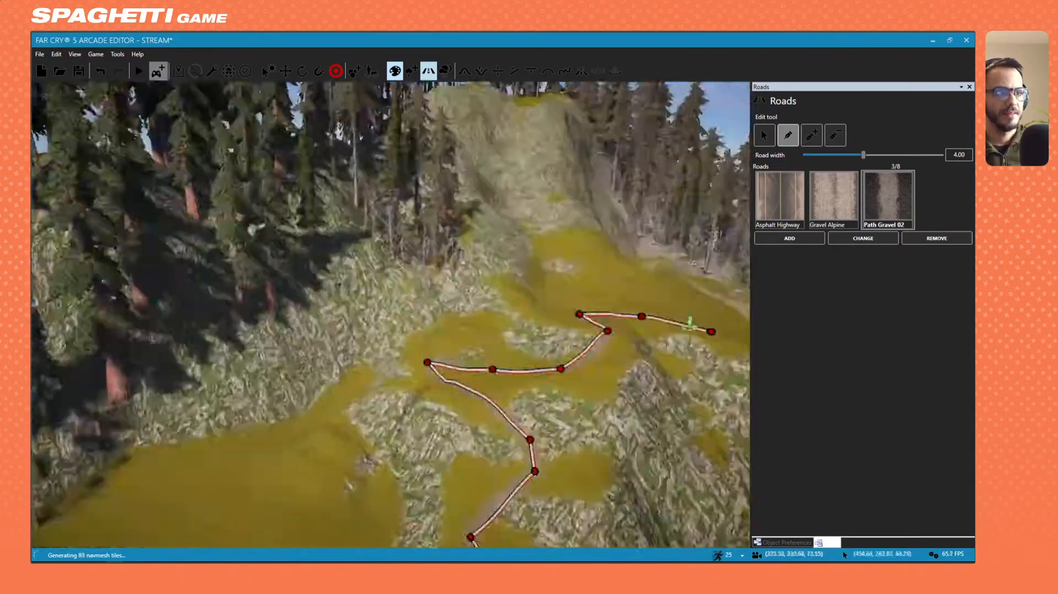
pyautogui.press('w')
pyautogui.moveTo(286, 366); pyautogui.dragTo(350, 366, button='right')
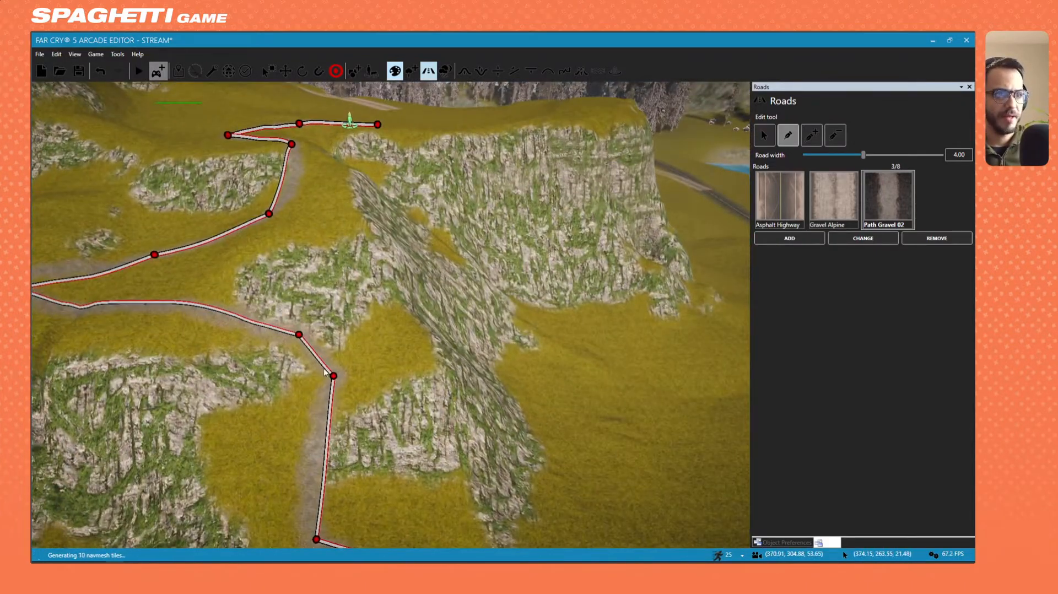
pyautogui.moveTo(359, 378); pyautogui.dragTo(364, 372)
pyautogui.moveTo(299, 334)
pyautogui.mouseDown()
pyautogui.moveTo(269, 352)
pyautogui.moveTo(283, 337)
pyautogui.mouseUp()
# Pull in the path points at the wide hairpin on the slope to form a tighter switchback.
pyautogui.press('a')
pyautogui.moveTo(282, 337); pyautogui.dragTo(249, 324, button='right')
pyautogui.press('s')
pyautogui.press('a')
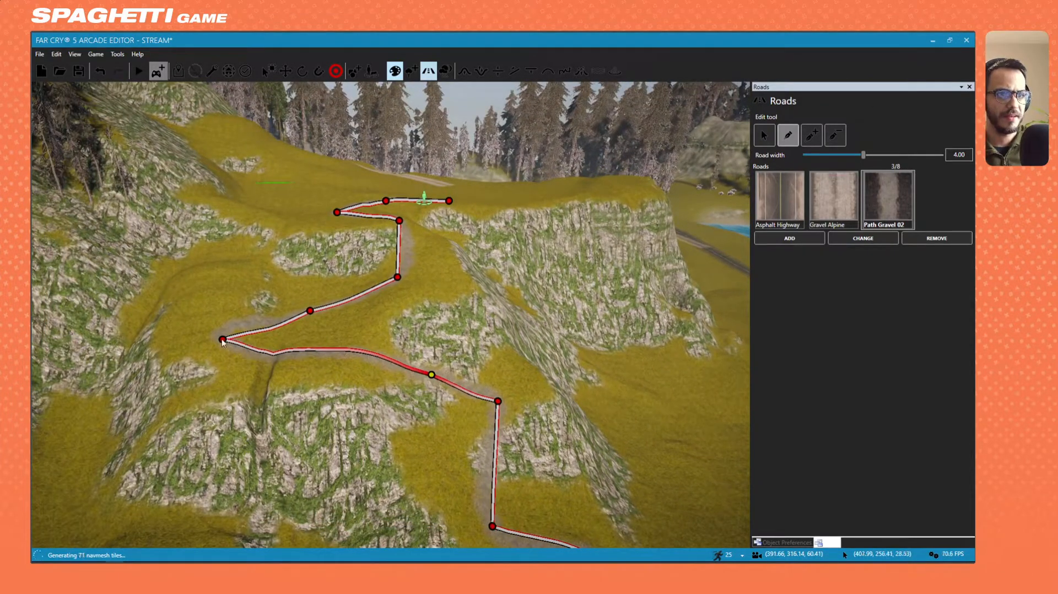
pyautogui.moveTo(223, 340); pyautogui.dragTo(229, 335)
pyautogui.moveTo(298, 349); pyautogui.dragTo(293, 359)
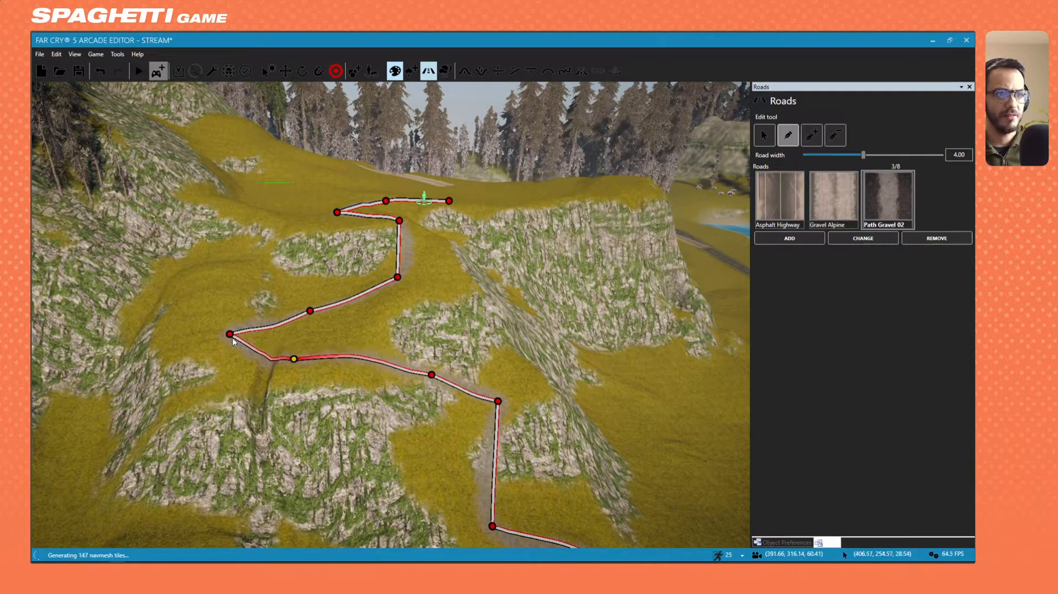
pyautogui.moveTo(238, 330); pyautogui.dragTo(359, 306)
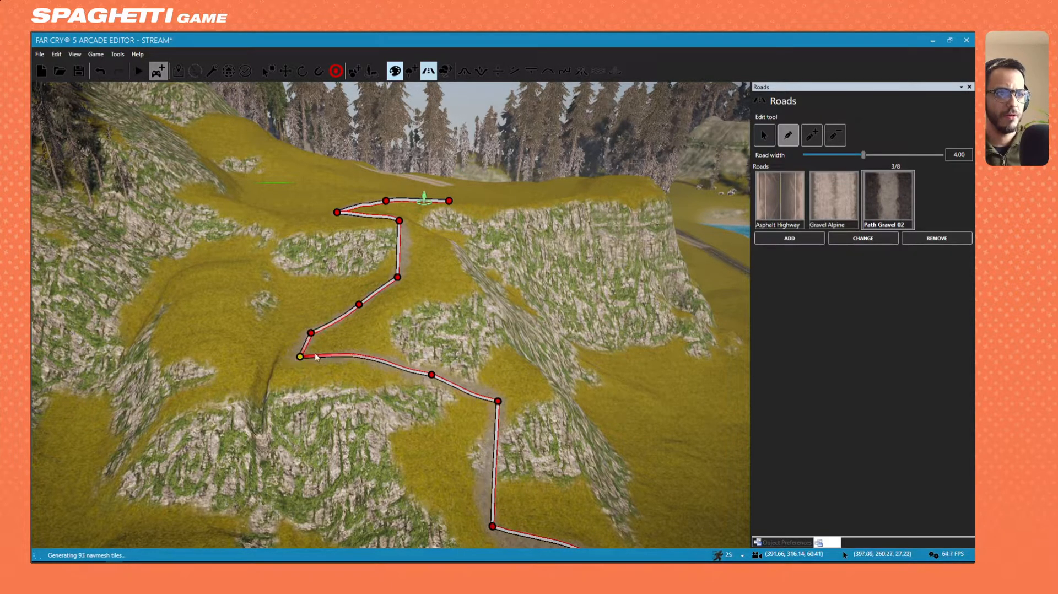
# Reshape the path's lower bend between the rock outcrops above the meadow.
pyautogui.moveTo(496, 381); pyautogui.dragTo(338, 406, button='right')
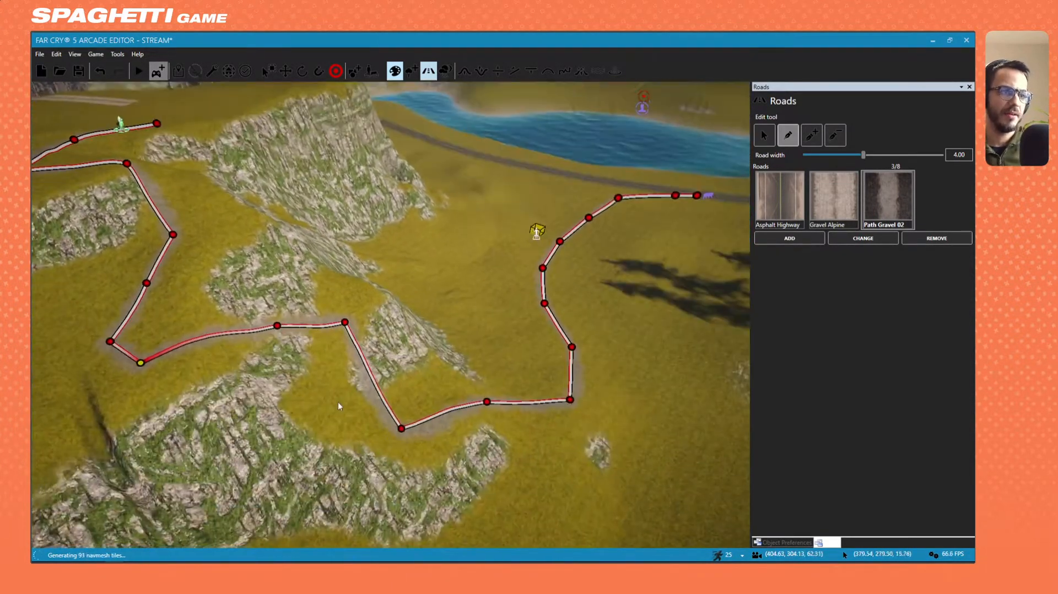
pyautogui.moveTo(367, 381); pyautogui.dragTo(355, 427)
pyautogui.moveTo(336, 364); pyautogui.dragTo(331, 362)
pyautogui.moveTo(331, 363); pyautogui.dragTo(182, 397, button='right')
pyautogui.press('w')
pyautogui.press('w')
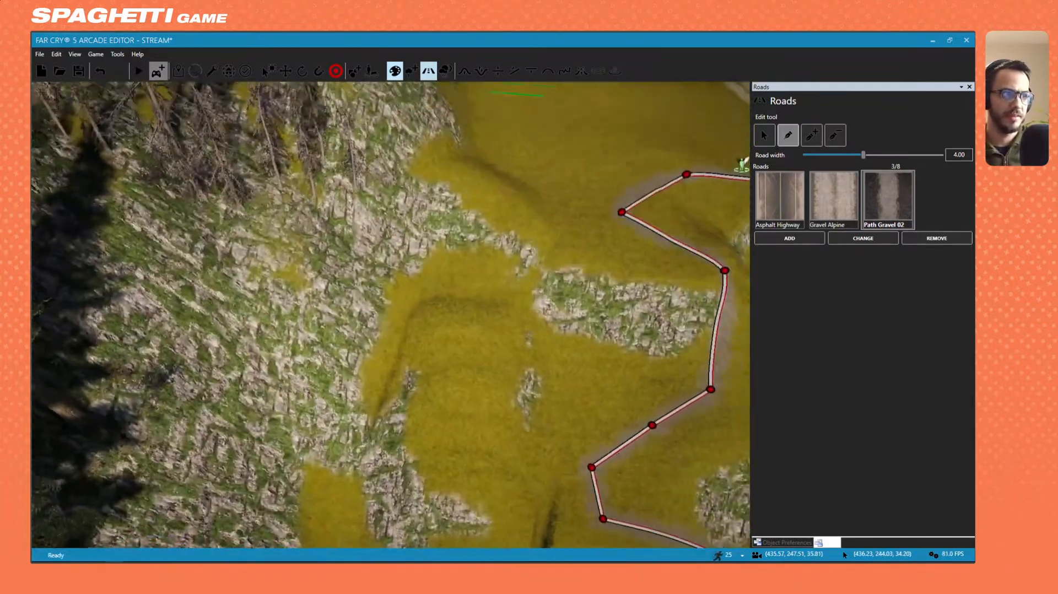
# Adjust the path points between the green spawn marker and the switchback to follow the grassy ledges.
pyautogui.moveTo(480, 386); pyautogui.dragTo(539, 386, button='right')
pyautogui.press('s')
pyautogui.moveTo(547, 412); pyautogui.dragTo(536, 400)
pyautogui.moveTo(599, 380); pyautogui.dragTo(610, 395)
pyautogui.moveTo(620, 349); pyautogui.dragTo(643, 333)
# Leave road editing and examine the gravel road, the hillside path and their highway connections from several sides.
pyautogui.press('w')
pyautogui.moveTo(643, 333); pyautogui.dragTo(717, 209, button='right')
pyautogui.press('w')
pyautogui.moveTo(391, 314); pyautogui.dragTo(165, 298, button='right')
pyautogui.scroll(-4, 446, 239)
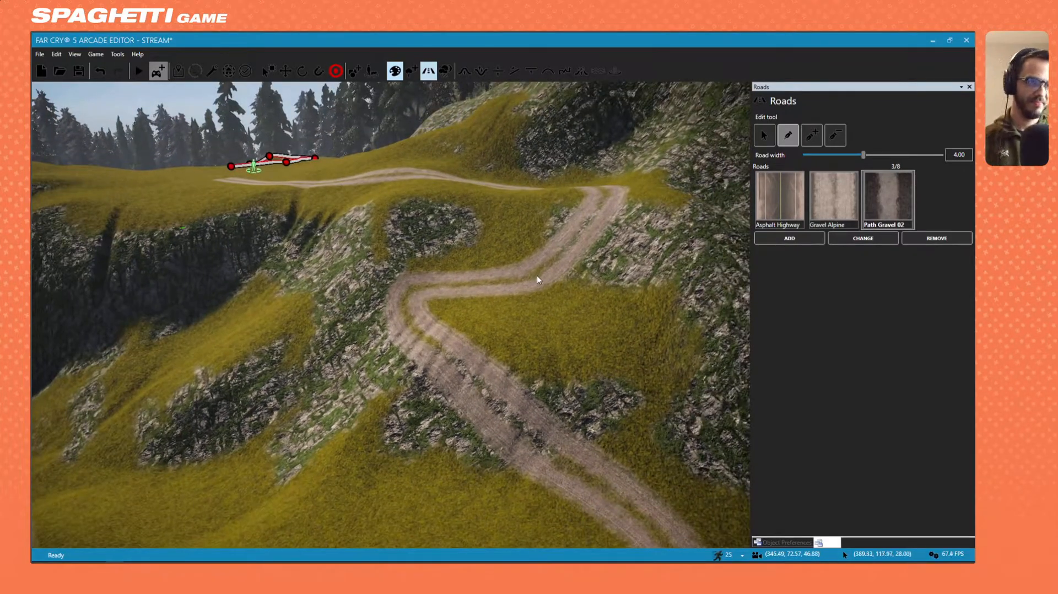
pyautogui.press('s')
pyautogui.moveTo(515, 313); pyautogui.dragTo(622, 281, button='right')
pyautogui.press('a')
pyautogui.moveTo(391, 315); pyautogui.dragTo(314, 259, button='right')
pyautogui.press('w')
pyautogui.press('Escape')
pyautogui.moveTo(471, 275); pyautogui.dragTo(511, 345, button='right')
pyautogui.scroll(-5, 510, 344)
pyautogui.scroll(5, 293, 358)
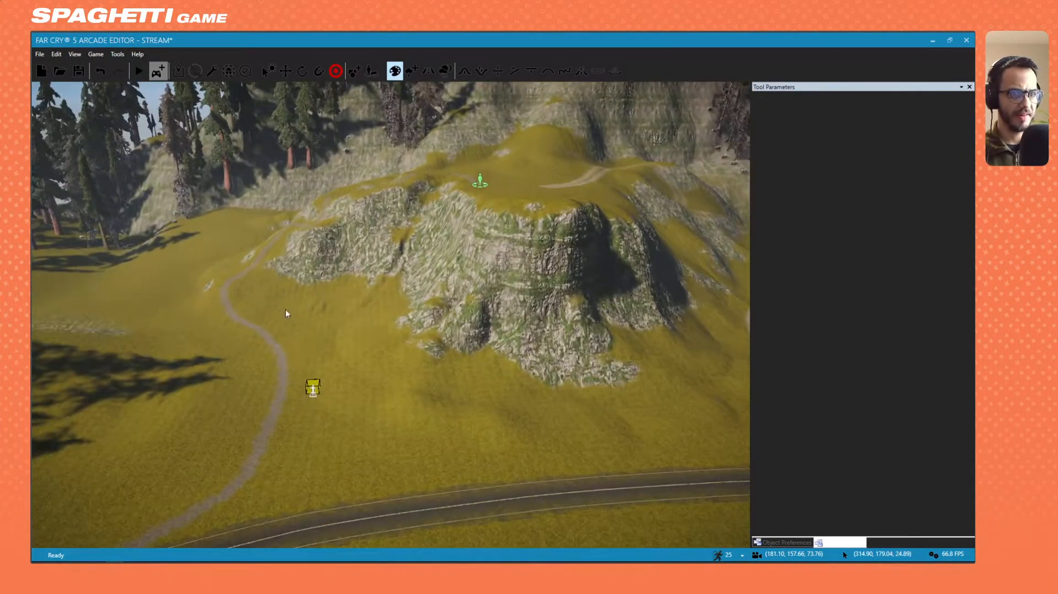
pyautogui.moveTo(286, 313); pyautogui.dragTo(504, 359, button='right')
pyautogui.moveTo(544, 203)
pyautogui.mouseDown(button='right')
pyautogui.moveTo(543, 171)
pyautogui.moveTo(623, 232)
pyautogui.mouseUp(button='right')
pyautogui.press('a')
pyautogui.press('w')
pyautogui.moveTo(257, 270); pyautogui.dragTo(313, 270, button='right')
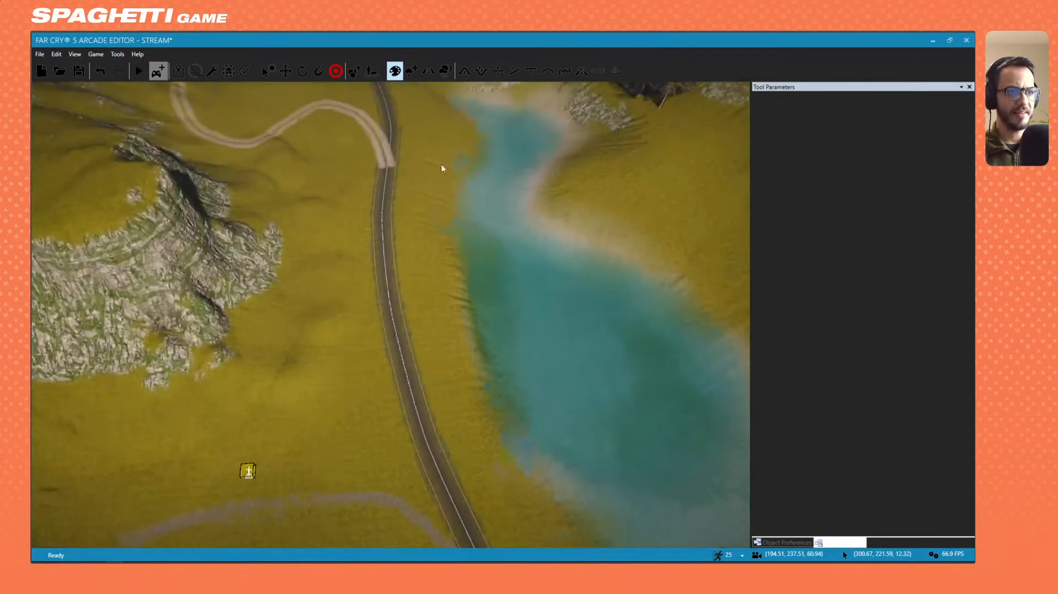
# Sample the lake bed as the Terrain Set to Height level, 0.00, and lower hollows in the grassland near the highway.
pyautogui.click(531, 71)
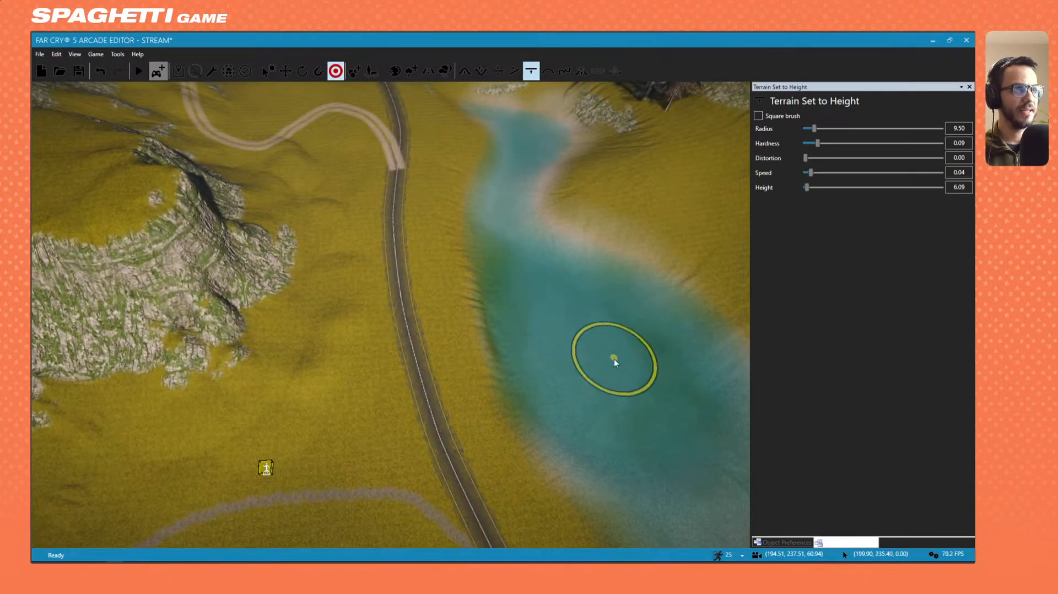
pyautogui.keyDown('ctrl'); pyautogui.click(586, 370); pyautogui.keyUp('ctrl')
pyautogui.keyDown('ctrl'); pyautogui.scroll(8, 580, 365); pyautogui.keyUp('ctrl')
pyautogui.moveTo(550, 353)
pyautogui.mouseDown(button='right')
pyautogui.moveTo(430, 352)
pyautogui.moveTo(485, 353)
pyautogui.mouseUp(button='right')
pyautogui.moveTo(418, 392); pyautogui.dragTo(557, 392, button='right')
pyautogui.moveTo(290, 413)
pyautogui.mouseDown(button='right')
pyautogui.moveTo(330, 343)
pyautogui.moveTo(367, 383)
pyautogui.mouseUp(button='right')
pyautogui.moveTo(461, 428)
pyautogui.mouseDown()
pyautogui.moveTo(498, 389)
pyautogui.moveTo(440, 448)
pyautogui.moveTo(567, 373)
pyautogui.moveTo(490, 403)
pyautogui.mouseUp()
pyautogui.moveTo(489, 404); pyautogui.dragTo(535, 348, button='right')
pyautogui.moveTo(501, 356)
pyautogui.mouseDown()
pyautogui.moveTo(509, 543)
pyautogui.moveTo(506, 315)
pyautogui.moveTo(493, 472)
pyautogui.mouseUp()
pyautogui.moveTo(493, 471)
pyautogui.mouseDown(button='right')
pyautogui.moveTo(380, 472)
pyautogui.moveTo(501, 434)
pyautogui.moveTo(427, 375)
pyautogui.mouseUp(button='right')
# Lower the ground at the foot of the rocky cliff to height 0.00 with a brush radius of 10.50.
pyautogui.moveTo(301, 365)
pyautogui.mouseDown()
pyautogui.moveTo(235, 406)
pyautogui.moveTo(309, 383)
pyautogui.mouseUp()
pyautogui.moveTo(309, 383)
pyautogui.mouseDown(button='right')
pyautogui.moveTo(390, 337)
pyautogui.moveTo(401, 368)
pyautogui.moveTo(506, 427)
pyautogui.moveTo(333, 356)
pyautogui.moveTo(317, 370)
pyautogui.moveTo(475, 361)
pyautogui.moveTo(550, 384)
pyautogui.mouseUp(button='right')
pyautogui.moveTo(466, 378)
pyautogui.mouseDown()
pyautogui.moveTo(303, 378)
pyautogui.moveTo(361, 394)
pyautogui.moveTo(264, 392)
pyautogui.mouseUp()
pyautogui.moveTo(265, 392)
pyautogui.mouseDown(button='right')
pyautogui.moveTo(328, 382)
pyautogui.moveTo(296, 407)
pyautogui.moveTo(526, 262)
pyautogui.moveTo(467, 386)
pyautogui.moveTo(319, 334)
pyautogui.mouseUp(button='right')
pyautogui.keyDown('ctrl'); pyautogui.scroll(-10, 463, 386); pyautogui.keyUp('ctrl')
pyautogui.keyDown('ctrl'); pyautogui.scroll(6, 458, 389); pyautogui.keyUp('ctrl')
pyautogui.press('s')
pyautogui.moveTo(320, 334)
pyautogui.mouseDown()
pyautogui.moveTo(505, 399)
pyautogui.moveTo(570, 440)
pyautogui.moveTo(564, 462)
pyautogui.mouseUp()
pyautogui.press('d')
pyautogui.moveTo(495, 452); pyautogui.dragTo(361, 412)
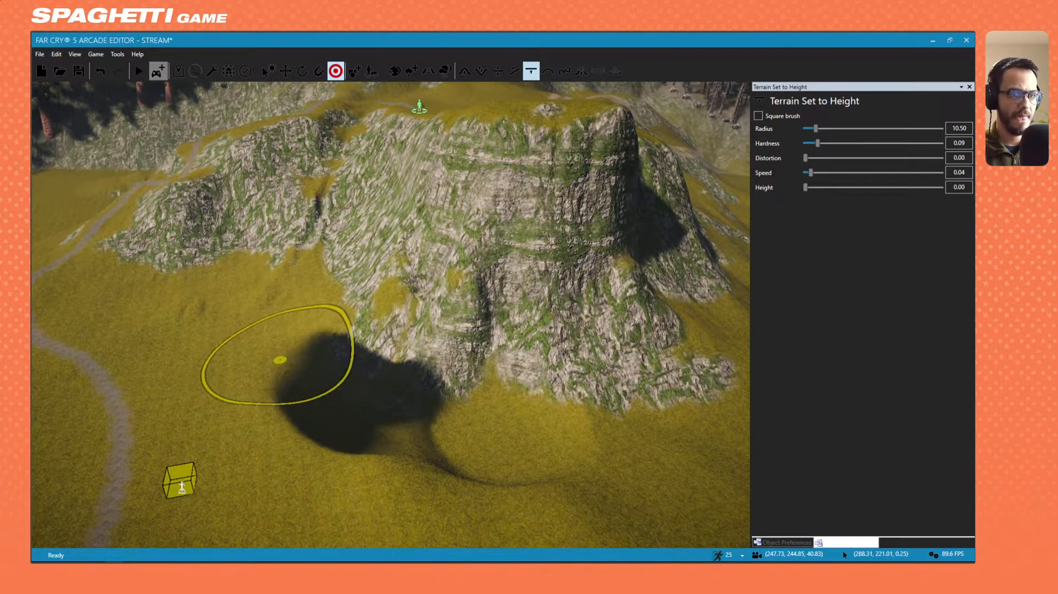
# Select the lake object and set its width to 273 and its length to 289.
pyautogui.press('s')
pyautogui.moveTo(427, 458)
pyautogui.mouseDown(button='right')
pyautogui.moveTo(626, 401)
pyautogui.moveTo(423, 455)
pyautogui.mouseUp(button='right')
pyautogui.press('w')
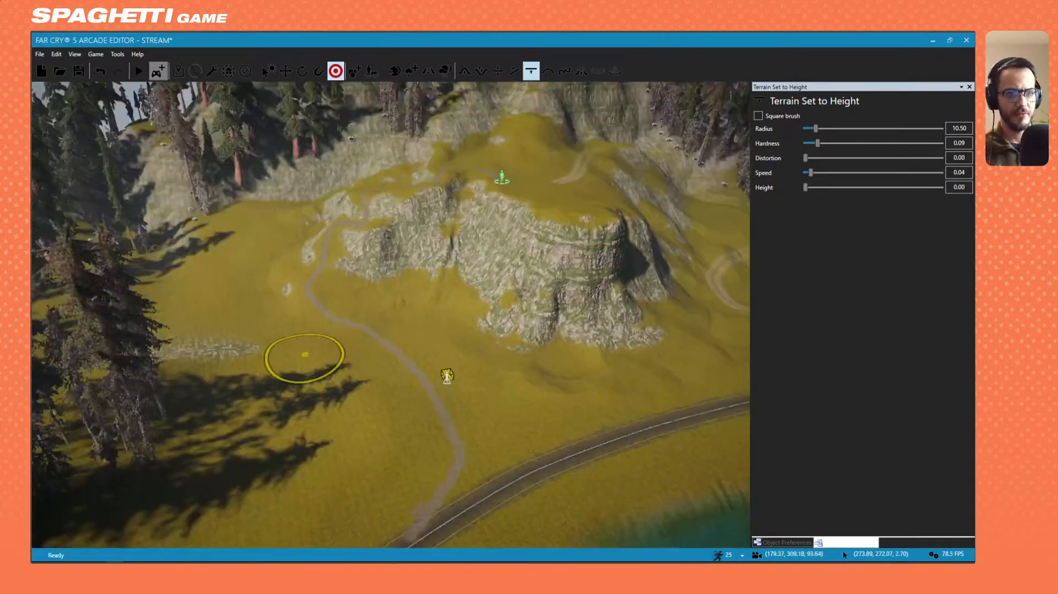
pyautogui.moveTo(305, 357); pyautogui.dragTo(288, 337, button='right')
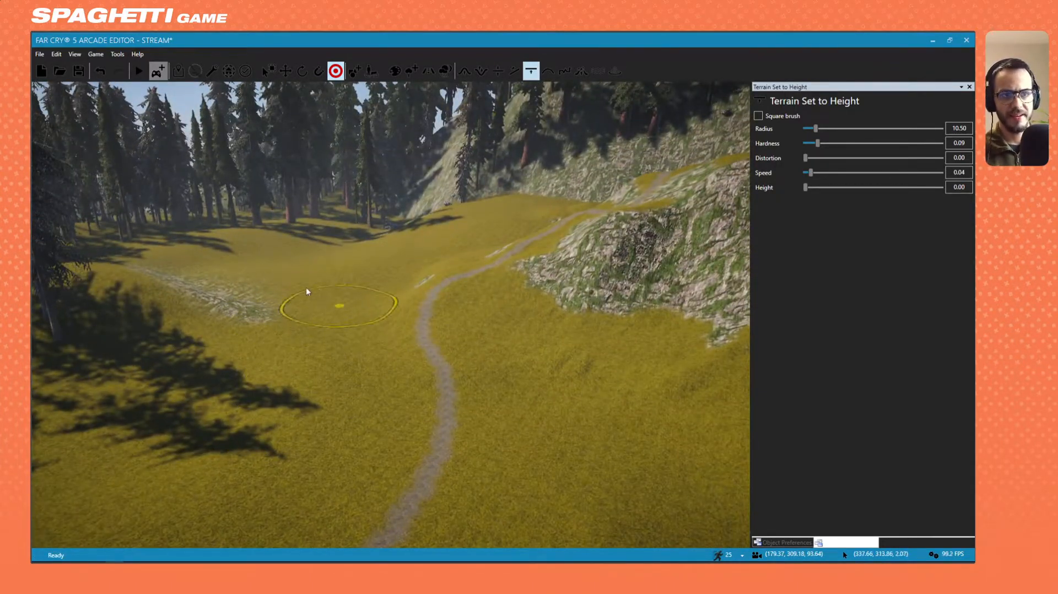
pyautogui.press('s')
pyautogui.moveTo(271, 311); pyautogui.dragTo(497, 280, button='right')
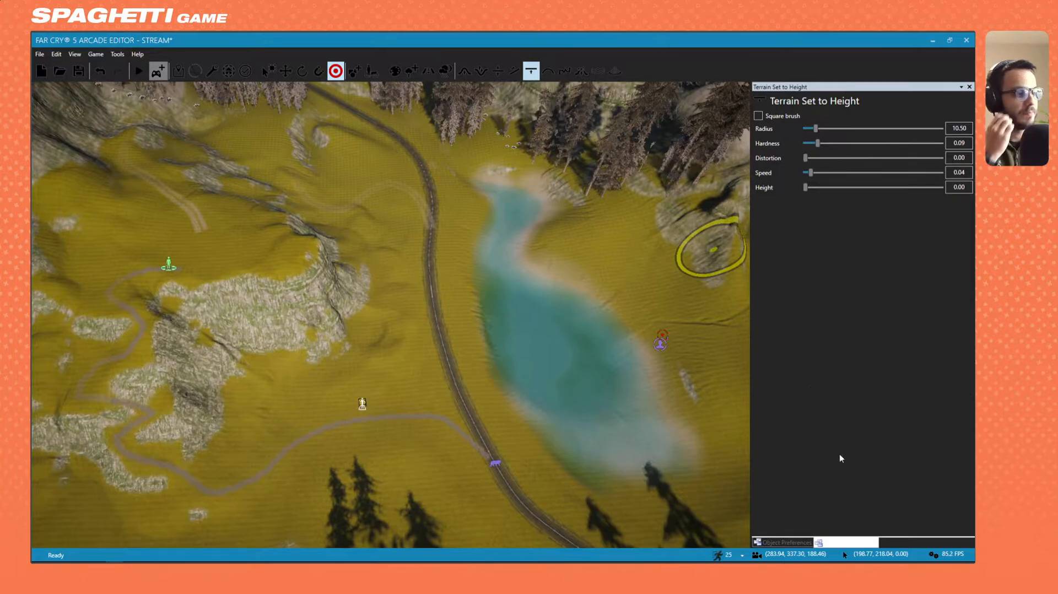
pyautogui.click(593, 72)
pyautogui.click(538, 289)
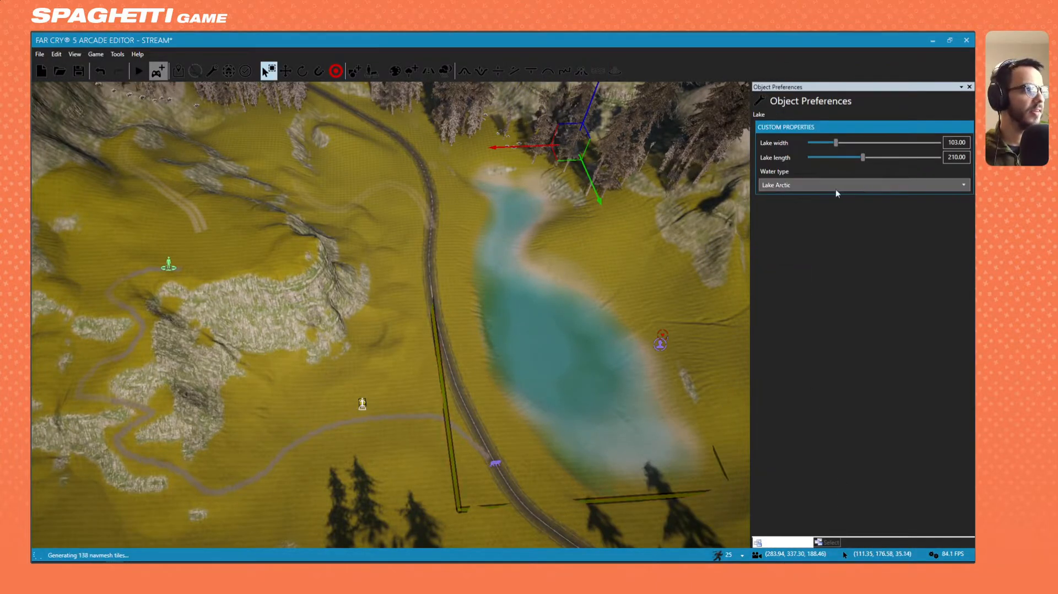
pyautogui.moveTo(855, 143); pyautogui.dragTo(886, 138)
pyautogui.moveTo(606, 231); pyautogui.dragTo(905, 96, button='right')
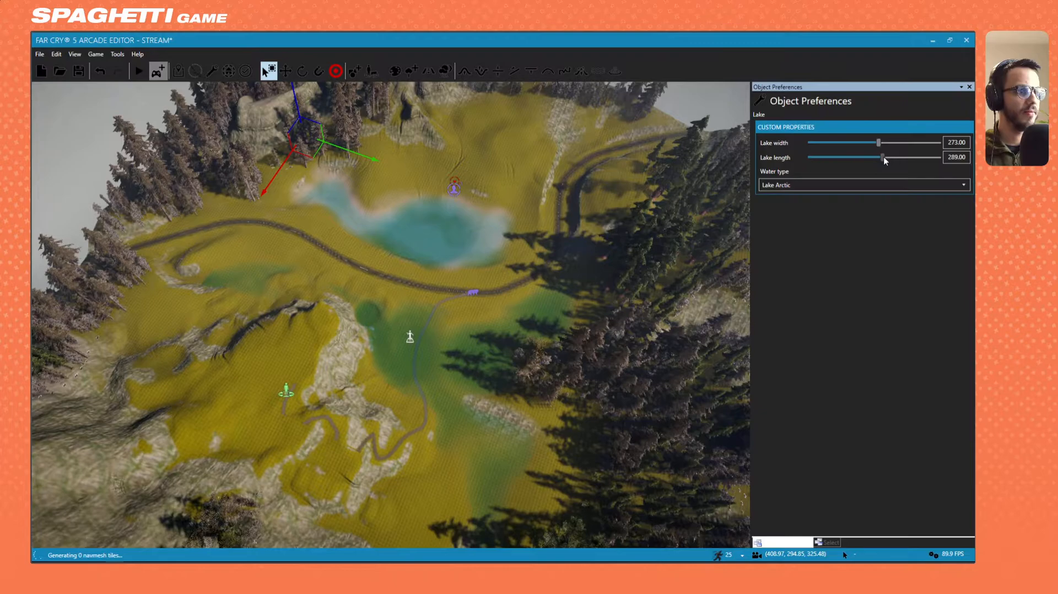
pyautogui.press('a')
pyautogui.press('w')
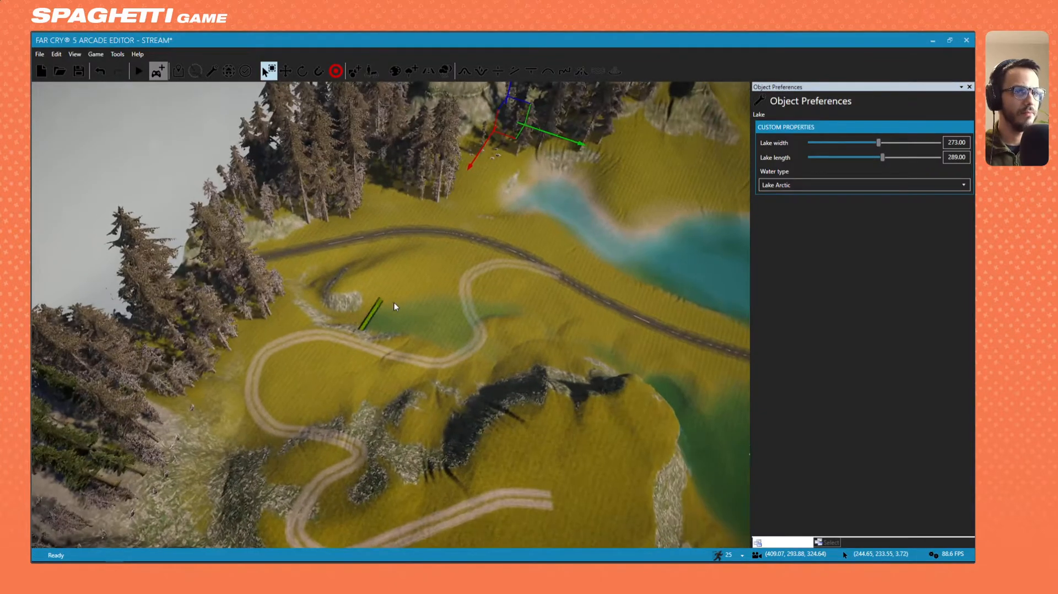
# Shift the lake along its red axis toward the hillside and set its length to 395.
pyautogui.press('w')
pyautogui.moveTo(394, 306); pyautogui.dragTo(402, 306, button='right')
pyautogui.moveTo(482, 171); pyautogui.dragTo(411, 163)
pyautogui.moveTo(411, 163); pyautogui.dragTo(696, 128, button='right')
pyautogui.moveTo(898, 161); pyautogui.dragTo(906, 161)
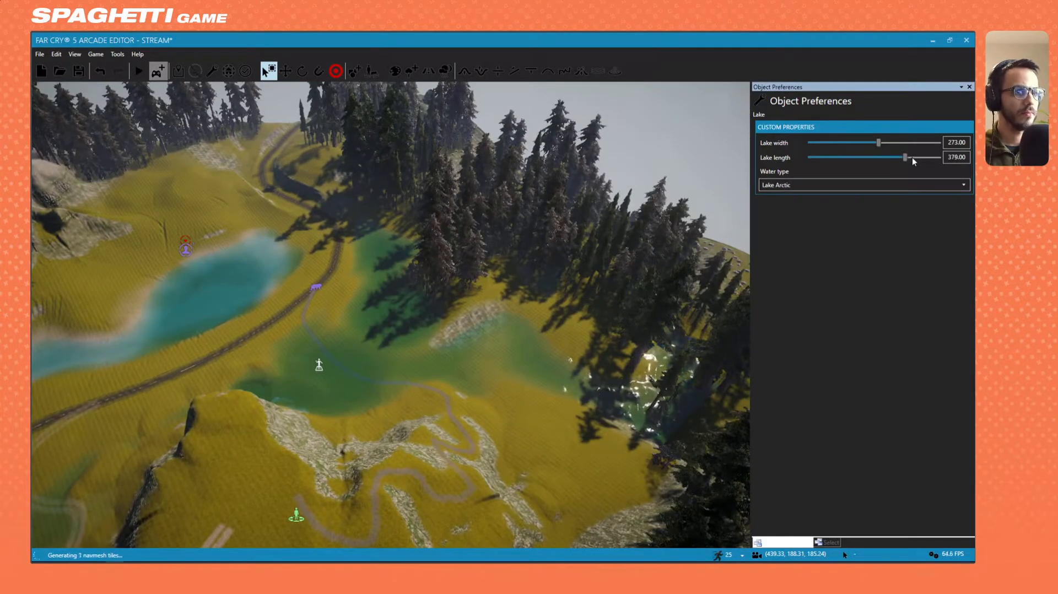
pyautogui.scroll(6, 696, 261)
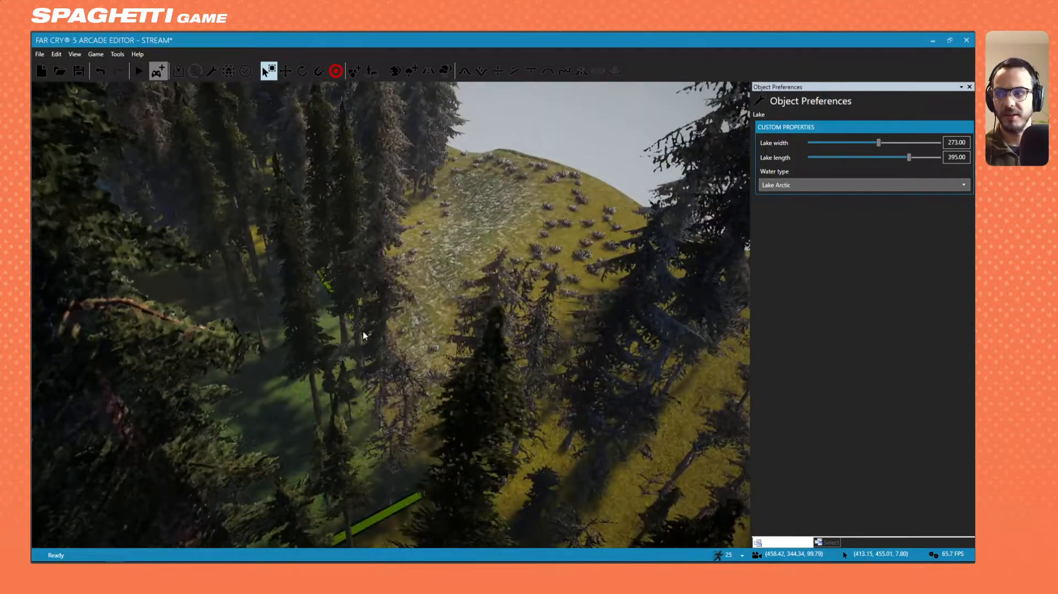
pyautogui.moveTo(364, 336); pyautogui.dragTo(326, 204, button='right')
pyautogui.press('w')
pyautogui.press('s')
pyautogui.press('a')
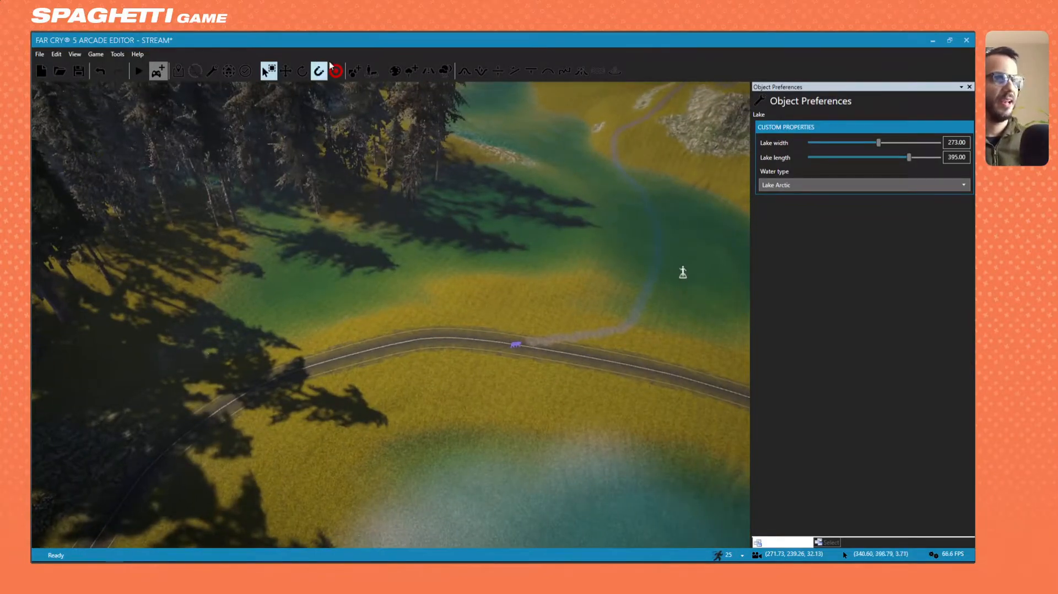
# Sample height 3.98 beside the highway with Terrain Set to Height and level the ground around the flooded gravel path.
pyautogui.click(538, 74)
pyautogui.keyDown('ctrl'); pyautogui.click(558, 333); pyautogui.keyUp('ctrl')
pyautogui.moveTo(571, 329); pyautogui.dragTo(578, 220, button='right')
pyautogui.press('d')
pyautogui.press('w')
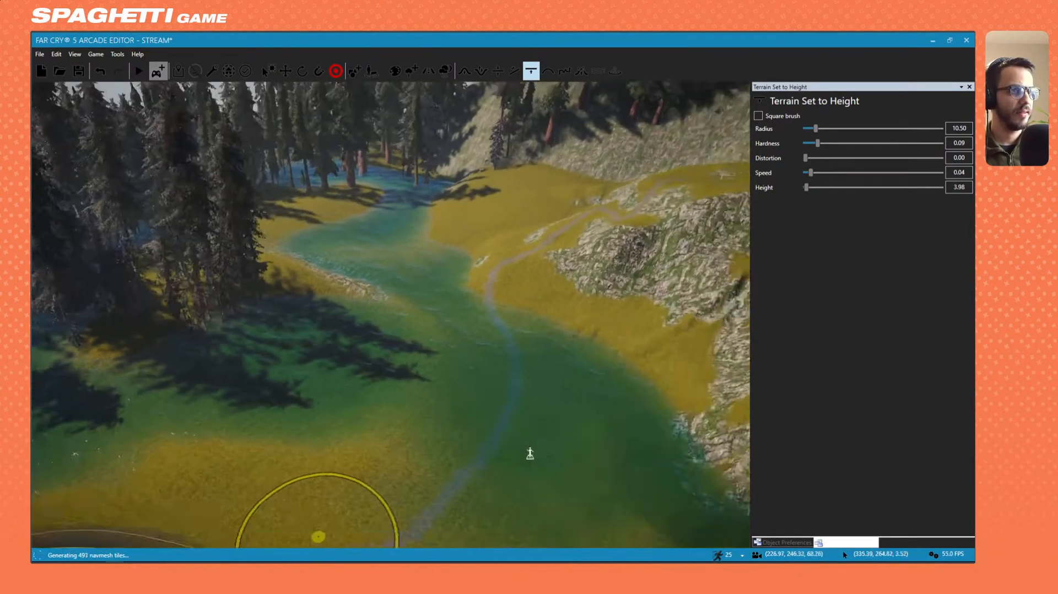
pyautogui.press('s')
pyautogui.press('d')
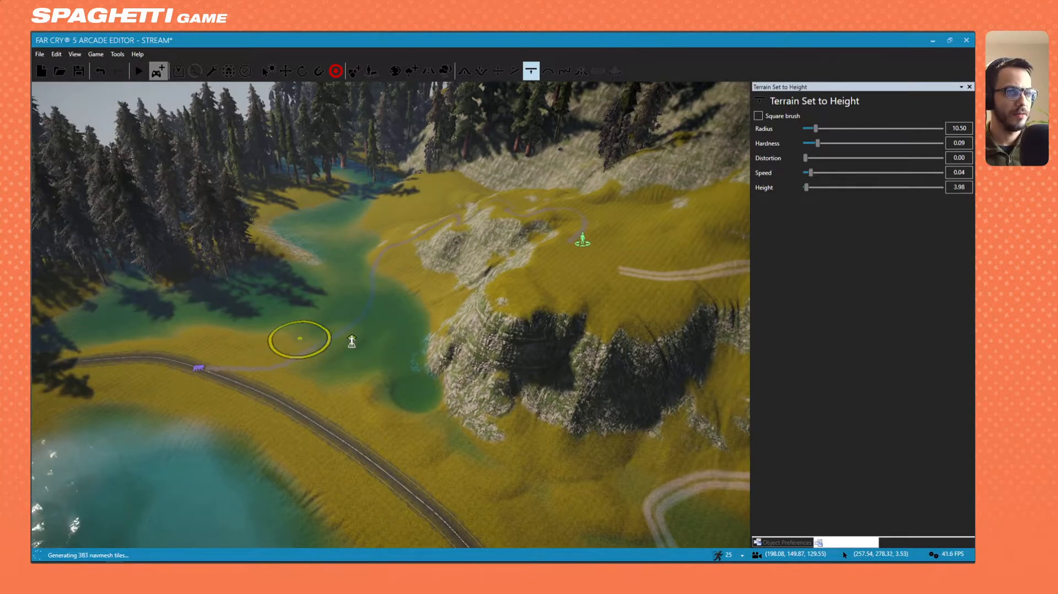
pyautogui.press('w')
pyautogui.press('d')
pyautogui.moveTo(300, 338); pyautogui.dragTo(248, 402, button='right')
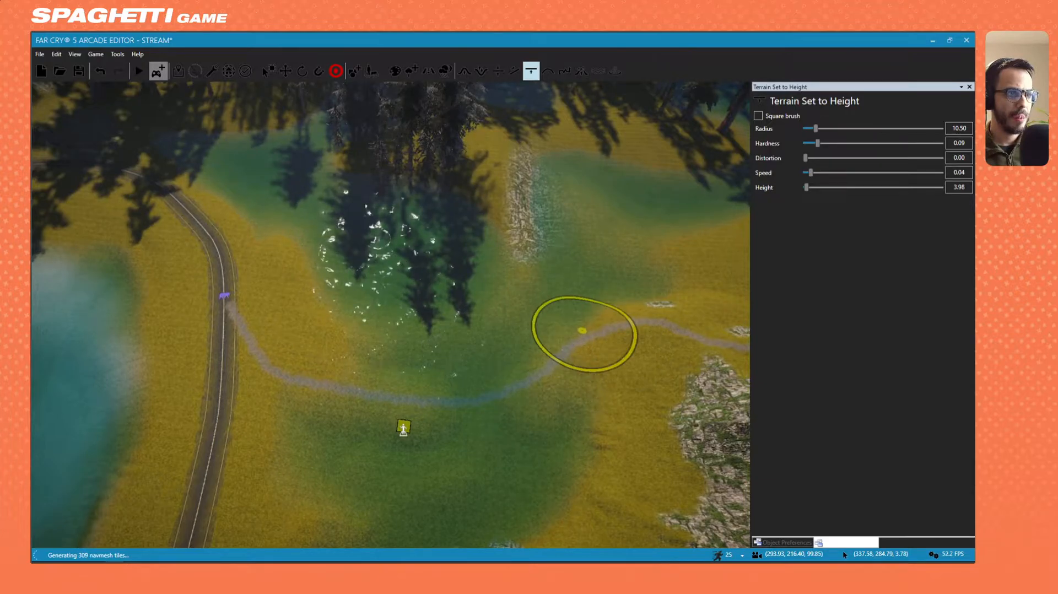
# Set the Terrain Set to Height level to 0.98 for the flooded ground at the cliff's foot.
pyautogui.moveTo(531, 387); pyautogui.dragTo(584, 441, button='right')
pyautogui.press('s')
pyautogui.press('a')
pyautogui.moveTo(451, 425); pyautogui.dragTo(463, 370, button='right')
pyautogui.press('pagedown')
pyautogui.press('pagedown')
pyautogui.press('pagedown')
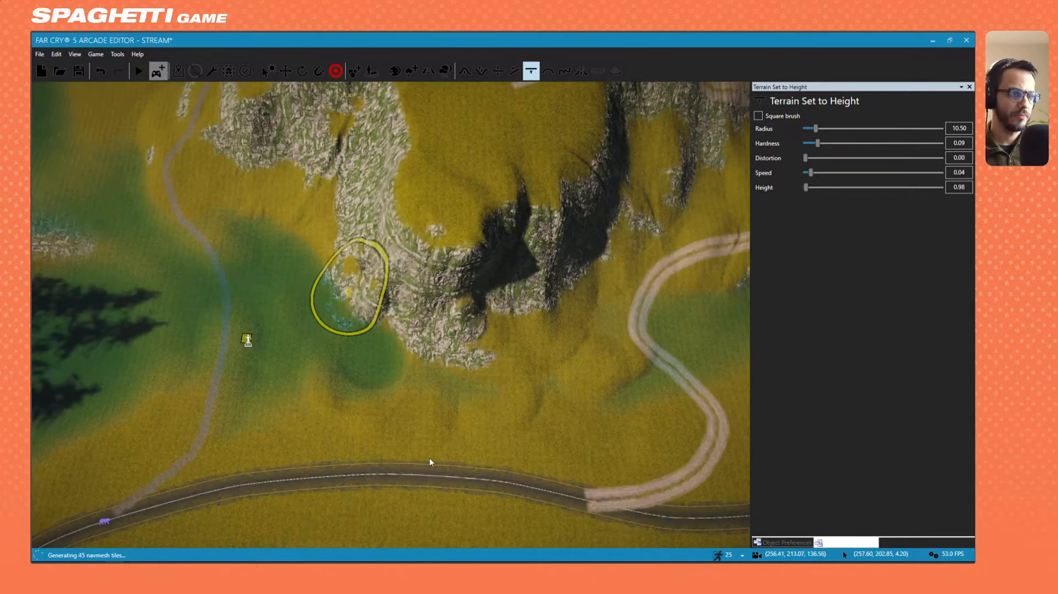
pyautogui.moveTo(429, 459); pyautogui.dragTo(429, 444, button='right')
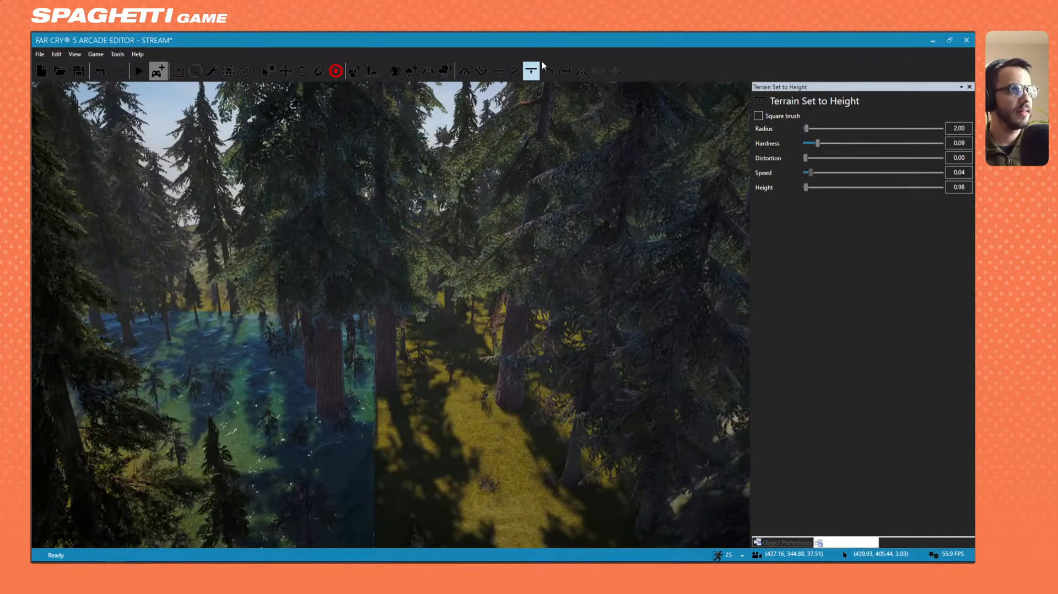
# Raise the forest ground beside the rocky slope at the lake's straight edge with a Bump brush of radius 28.50.
pyautogui.click(464, 70)
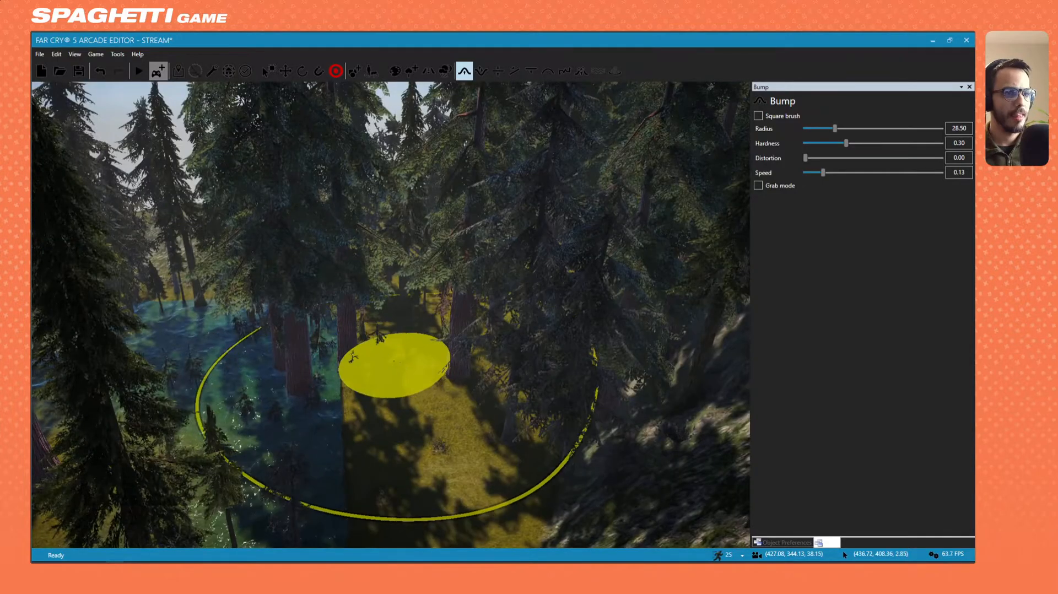
pyautogui.press('s')
pyautogui.moveTo(395, 361); pyautogui.dragTo(418, 401, button='right')
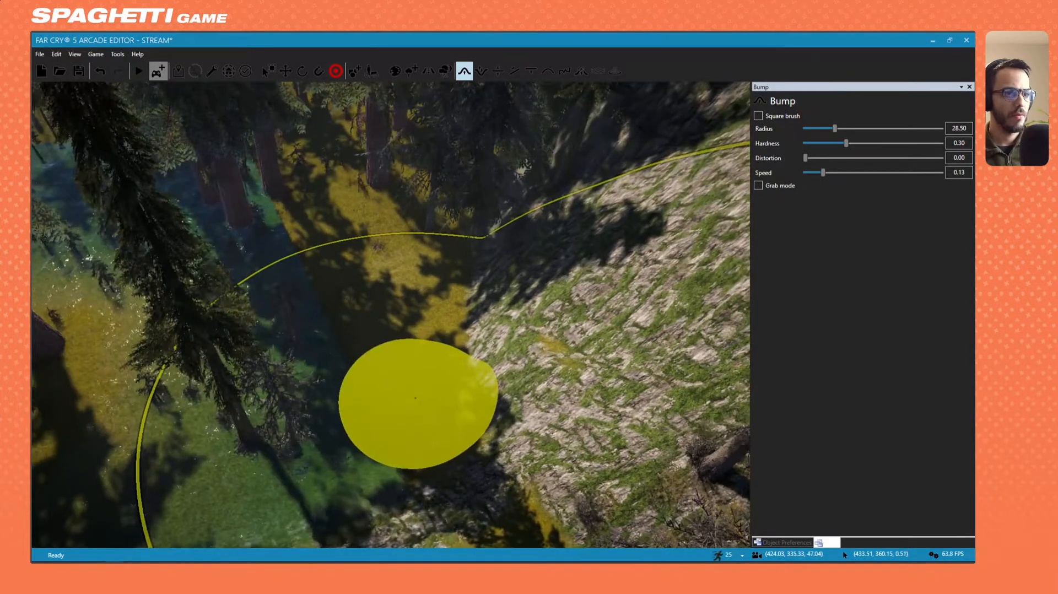
pyautogui.moveTo(319, 303)
pyautogui.mouseDown()
pyautogui.moveTo(336, 359)
pyautogui.moveTo(335, 303)
pyautogui.moveTo(368, 302)
pyautogui.mouseUp()
pyautogui.moveTo(369, 302); pyautogui.dragTo(364, 250, button='right')
pyautogui.press('s')
# Reduce the Bump brush radius to 12 for raising the flooded ground between the trees.
pyautogui.scroll(-2, 363, 251)
pyautogui.scroll(-15, 364, 250)
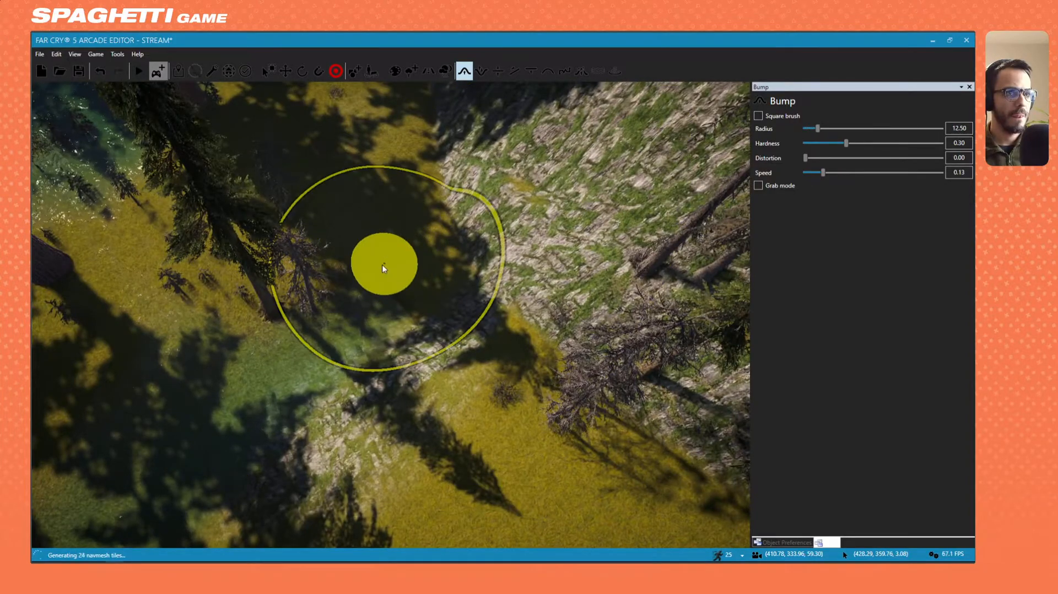
pyautogui.moveTo(402, 284)
pyautogui.mouseDown(button='right')
pyautogui.moveTo(387, 238)
pyautogui.moveTo(388, 172)
pyautogui.mouseUp(button='right')
pyautogui.press('w')
pyautogui.press('a')
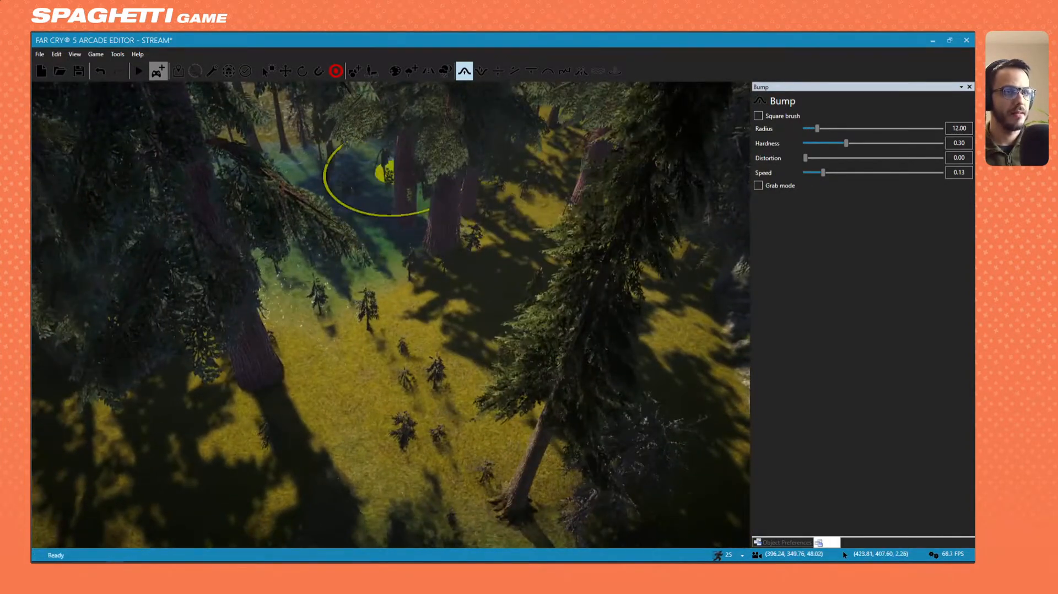
# Enlarge the Bump brush radius to 30 and raise the flooded forest floor behind the valley.
pyautogui.press('s')
pyautogui.press('a')
pyautogui.moveTo(436, 369)
pyautogui.mouseDown(button='right')
pyautogui.moveTo(380, 317)
pyautogui.moveTo(579, 340)
pyautogui.moveTo(456, 329)
pyautogui.mouseUp(button='right')
pyautogui.scroll(2, 456, 330)
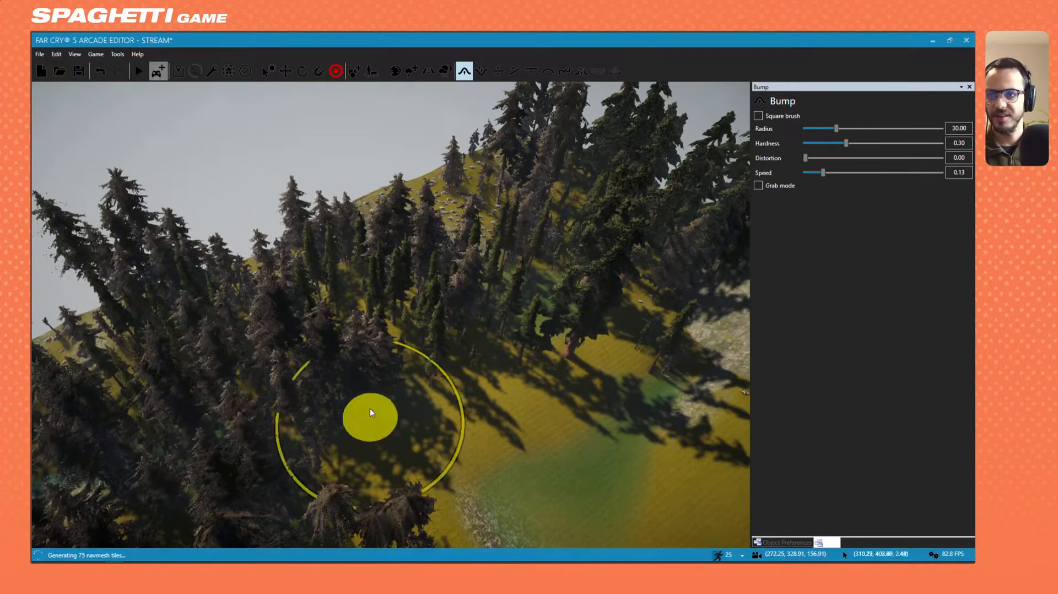
pyautogui.moveTo(452, 326)
pyautogui.mouseDown(button='right')
pyautogui.moveTo(398, 369)
pyautogui.moveTo(185, 267)
pyautogui.mouseUp(button='right')
pyautogui.press('d')
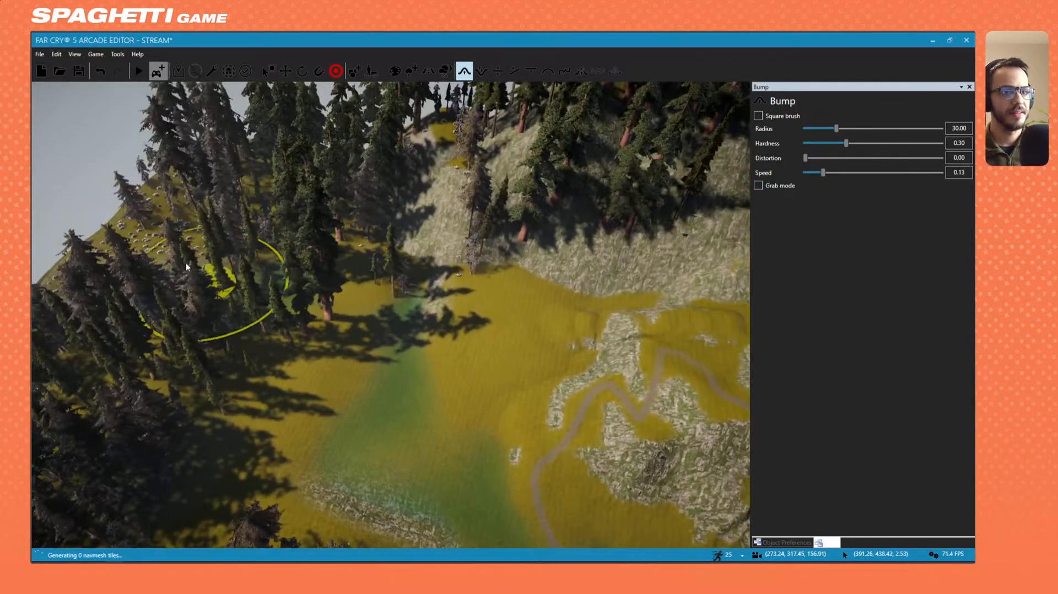
# Examine the flooded valley and forest shoreline from the air and from highway level.
pyautogui.moveTo(213, 346)
pyautogui.mouseDown(button='right')
pyautogui.moveTo(97, 321)
pyautogui.moveTo(246, 442)
pyautogui.moveTo(206, 472)
pyautogui.moveTo(150, 590)
pyautogui.moveTo(204, 491)
pyautogui.moveTo(212, 504)
pyautogui.moveTo(309, 430)
pyautogui.moveTo(259, 386)
pyautogui.mouseUp(button='right')
pyautogui.press('s')
pyautogui.press('w')
pyautogui.press('w')
pyautogui.moveTo(476, 380); pyautogui.dragTo(167, 368, button='right')
pyautogui.press('w')
pyautogui.press('w')
pyautogui.moveTo(391, 315); pyautogui.dragTo(119, 277, button='right')
pyautogui.press('d')
pyautogui.press('a')
pyautogui.press('w')
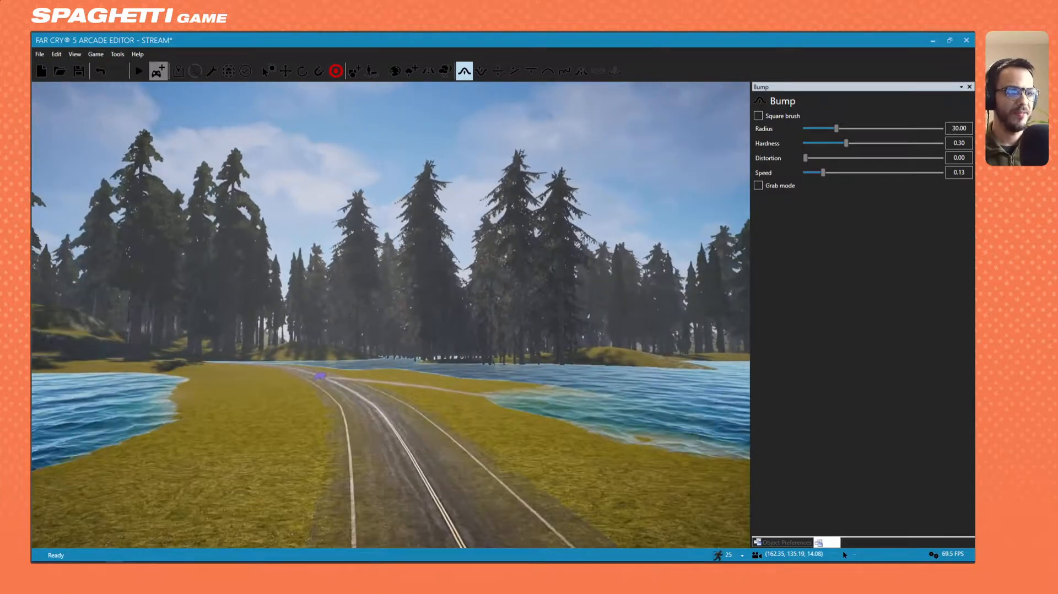
pyautogui.press('w')
# Raise more of the wooded ground along the valley's shoreline using the radius 30 Bump brush.
pyautogui.moveTo(391, 315)
pyautogui.mouseDown(button='right')
pyautogui.moveTo(716, 342)
pyautogui.moveTo(546, 336)
pyautogui.moveTo(391, 315)
pyautogui.moveTo(358, 375)
pyautogui.moveTo(419, 419)
pyautogui.moveTo(454, 328)
pyautogui.mouseUp(button='right')
pyautogui.press('w')
pyautogui.press('s')
pyautogui.press('d')
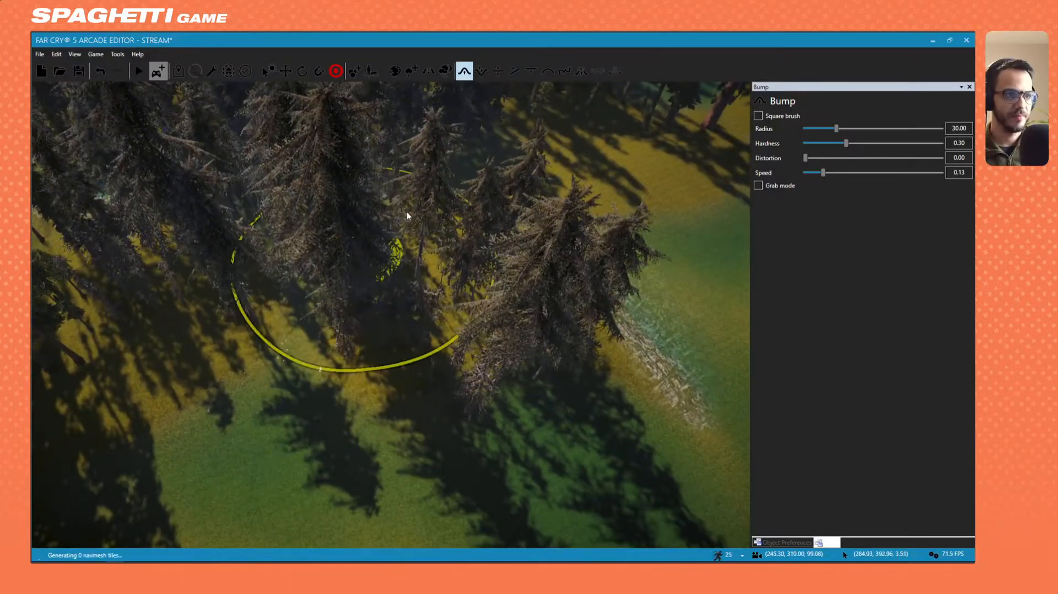
pyautogui.press('s')
pyautogui.press('d')
pyautogui.press('a')
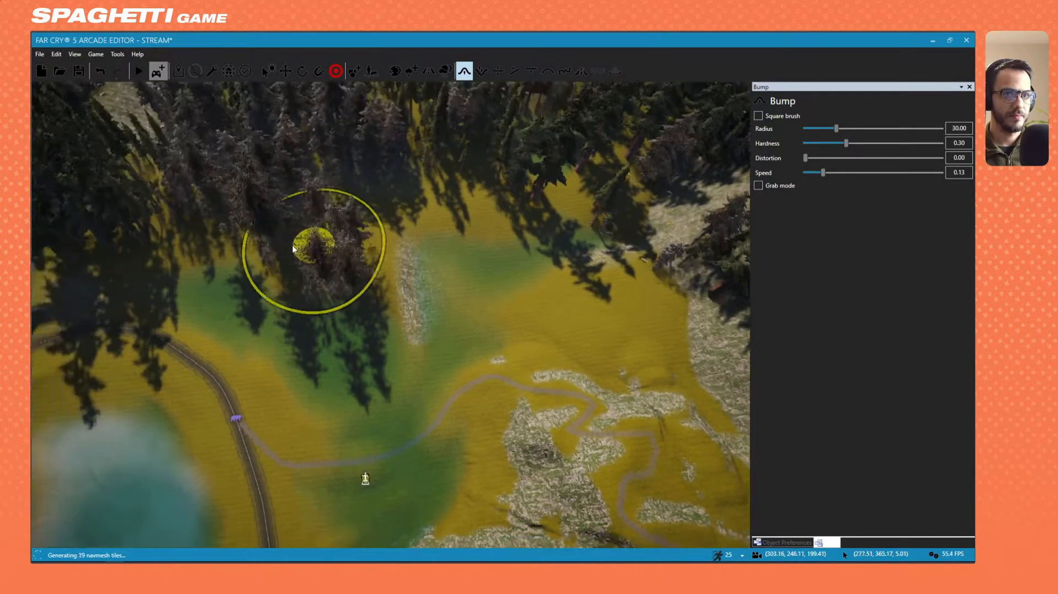
# Examine the flooded valley, highway, lake and spawn hill from the air and close to the cliff.
pyautogui.press('w')
pyautogui.press('a')
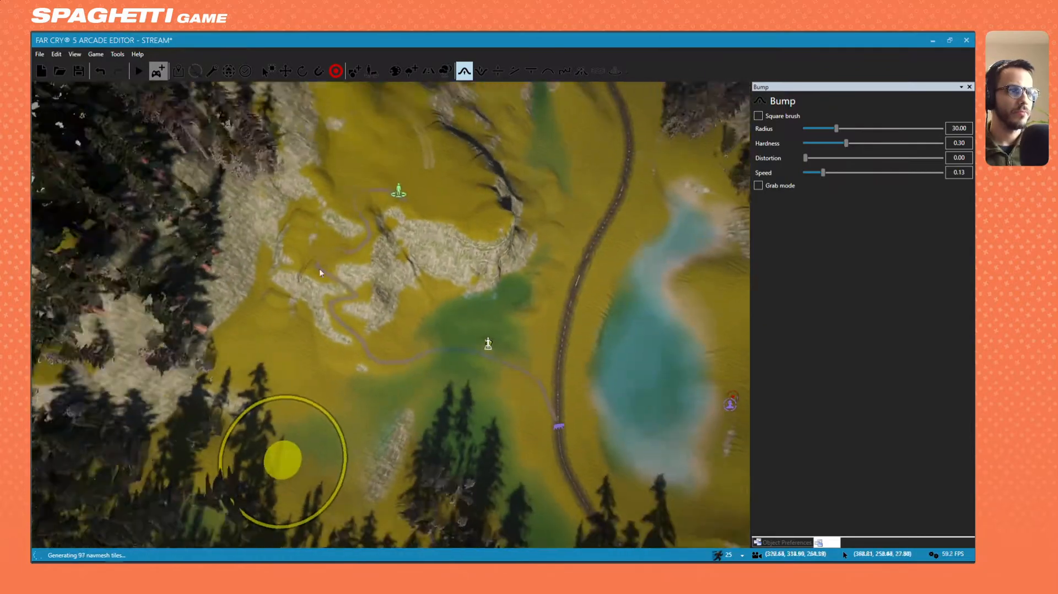
pyautogui.moveTo(320, 272)
pyautogui.mouseDown(button='right')
pyautogui.moveTo(327, 249)
pyautogui.moveTo(336, 276)
pyautogui.moveTo(322, 254)
pyautogui.mouseUp(button='right')
pyautogui.press('w')
pyautogui.moveTo(369, 463); pyautogui.dragTo(369, 543, button='right')
pyautogui.press('w')
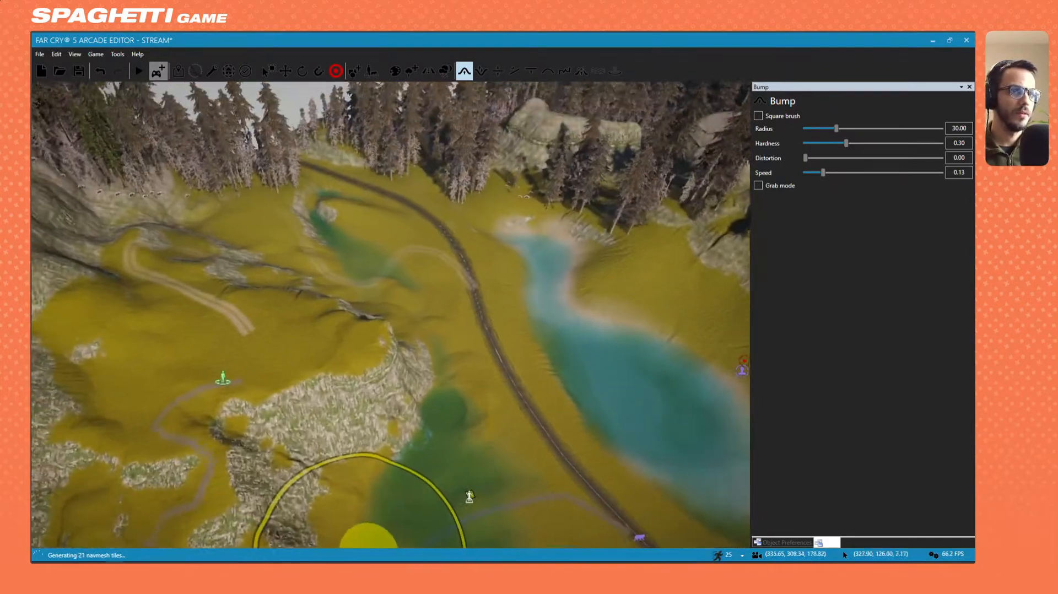
pyautogui.press('d')
pyautogui.moveTo(296, 264)
pyautogui.mouseDown(button='right')
pyautogui.moveTo(633, 370)
pyautogui.moveTo(574, 281)
pyautogui.moveTo(421, 295)
pyautogui.moveTo(71, 283)
pyautogui.moveTo(423, 328)
pyautogui.moveTo(451, 363)
pyautogui.moveTo(304, 393)
pyautogui.moveTo(403, 430)
pyautogui.moveTo(425, 292)
pyautogui.mouseUp(button='right')
pyautogui.press('s')
pyautogui.press('d')
pyautogui.press('w')
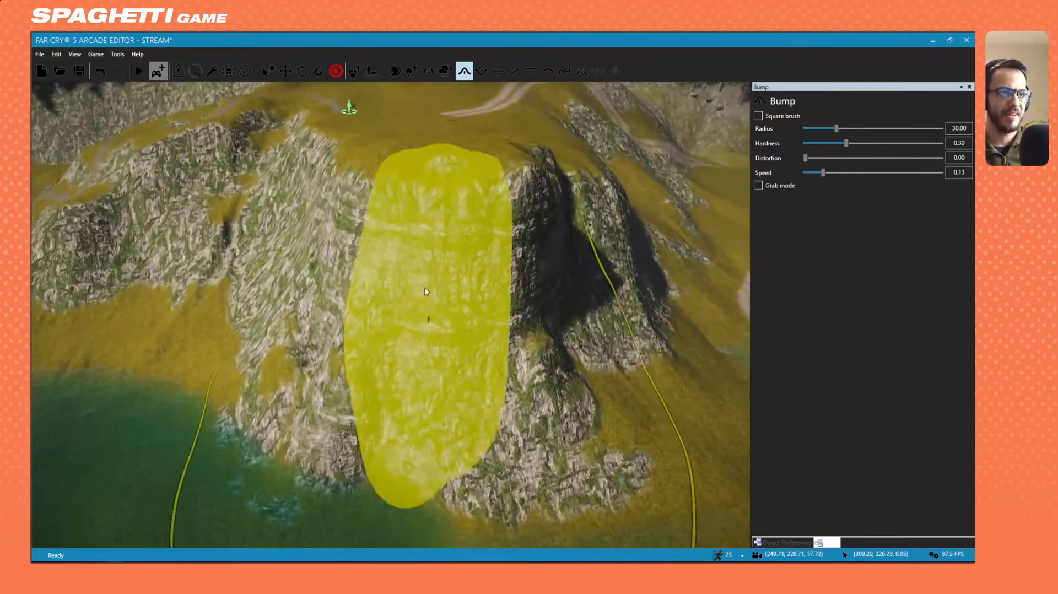
pyautogui.moveTo(465, 252)
pyautogui.mouseDown(button='right')
pyautogui.moveTo(466, 111)
pyautogui.moveTo(623, 430)
pyautogui.moveTo(573, 182)
pyautogui.mouseUp(button='right')
pyautogui.press('w')
pyautogui.press('a')
pyautogui.moveTo(391, 315)
pyautogui.mouseDown(button='right')
pyautogui.moveTo(193, 276)
pyautogui.moveTo(259, 281)
pyautogui.moveTo(237, 274)
pyautogui.moveTo(237, 331)
pyautogui.mouseUp(button='right')
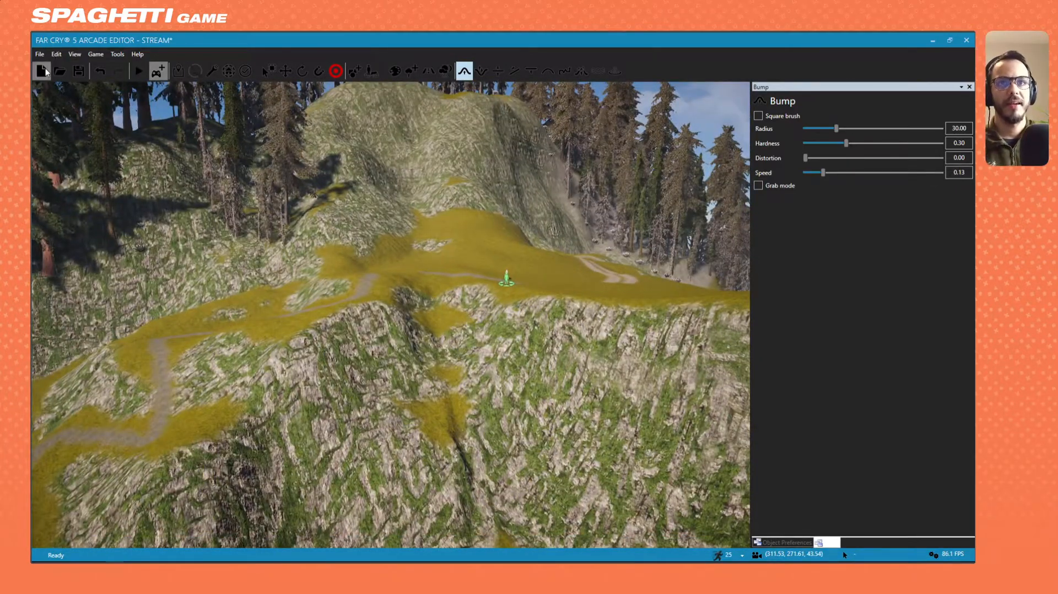
# Save the STREAM map.
pyautogui.click(47, 70)
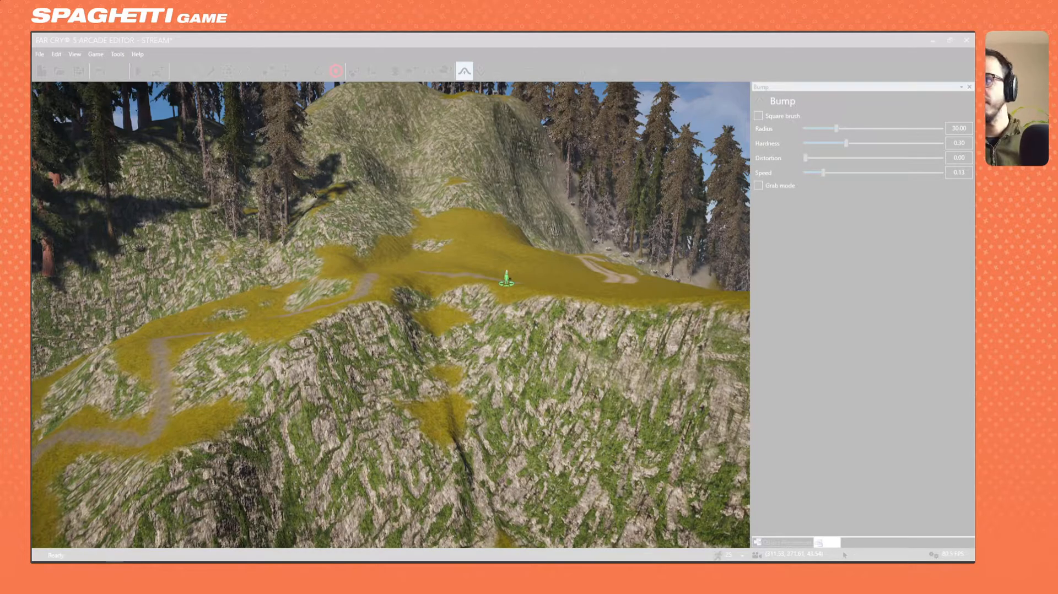
pyautogui.click(77, 72)
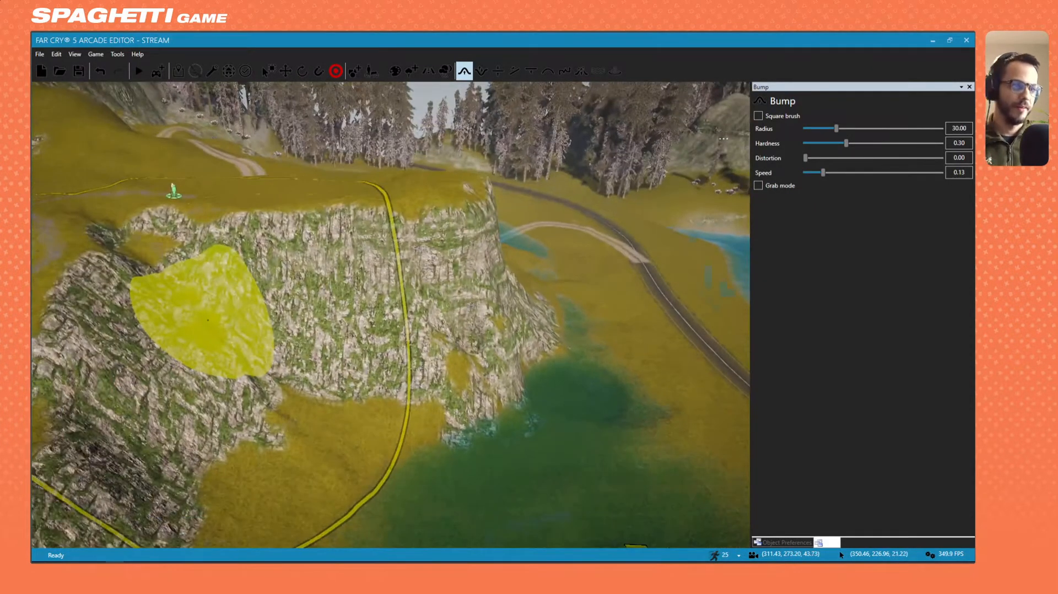
# Examine the cliff below the spawn, the highway junction and the gravel paths around the hill.
pyautogui.press('s')
pyautogui.press('d')
pyautogui.moveTo(400, 351)
pyautogui.mouseDown(button='right')
pyautogui.moveTo(497, 259)
pyautogui.moveTo(435, 237)
pyautogui.moveTo(332, 410)
pyautogui.moveTo(404, 406)
pyautogui.moveTo(473, 382)
pyautogui.moveTo(479, 361)
pyautogui.moveTo(499, 384)
pyautogui.moveTo(543, 242)
pyautogui.moveTo(555, 262)
pyautogui.moveTo(554, 338)
pyautogui.mouseUp(button='right')
pyautogui.press('s')
pyautogui.press('s')
pyautogui.press('w')
pyautogui.press('w')
pyautogui.moveTo(430, 361); pyautogui.dragTo(292, 504, button='right')
pyautogui.press('s')
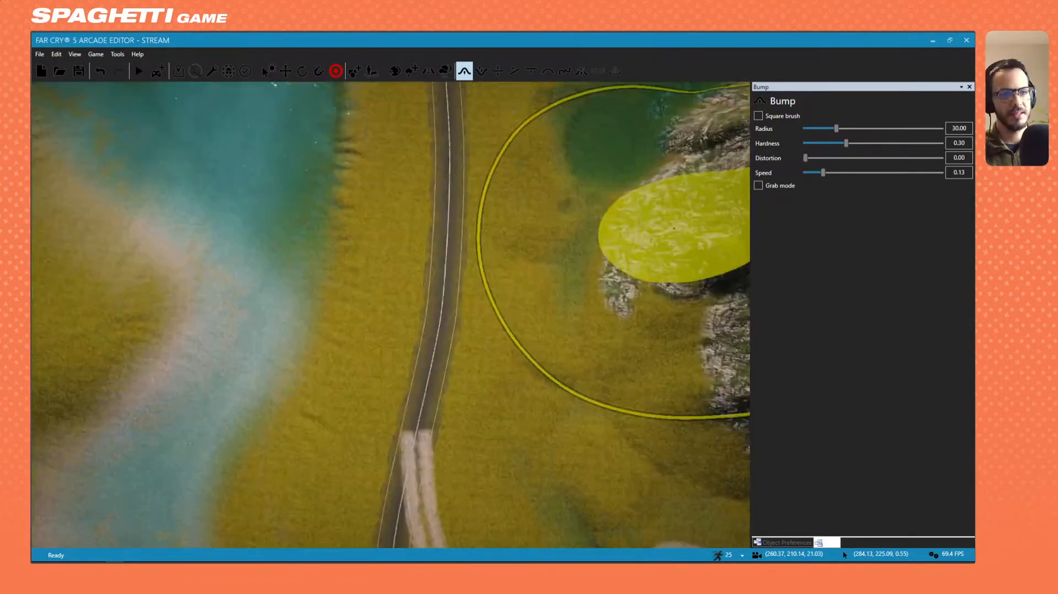
pyautogui.press('s')
pyautogui.moveTo(675, 228)
pyautogui.mouseDown(button='right')
pyautogui.moveTo(345, 339)
pyautogui.moveTo(390, 344)
pyautogui.moveTo(367, 343)
pyautogui.moveTo(407, 331)
pyautogui.moveTo(343, 251)
pyautogui.moveTo(384, 328)
pyautogui.moveTo(452, 305)
pyautogui.moveTo(553, 328)
pyautogui.moveTo(302, 236)
pyautogui.moveTo(634, 399)
pyautogui.moveTo(606, 188)
pyautogui.mouseUp(button='right')
pyautogui.press('s')
pyautogui.press('w')
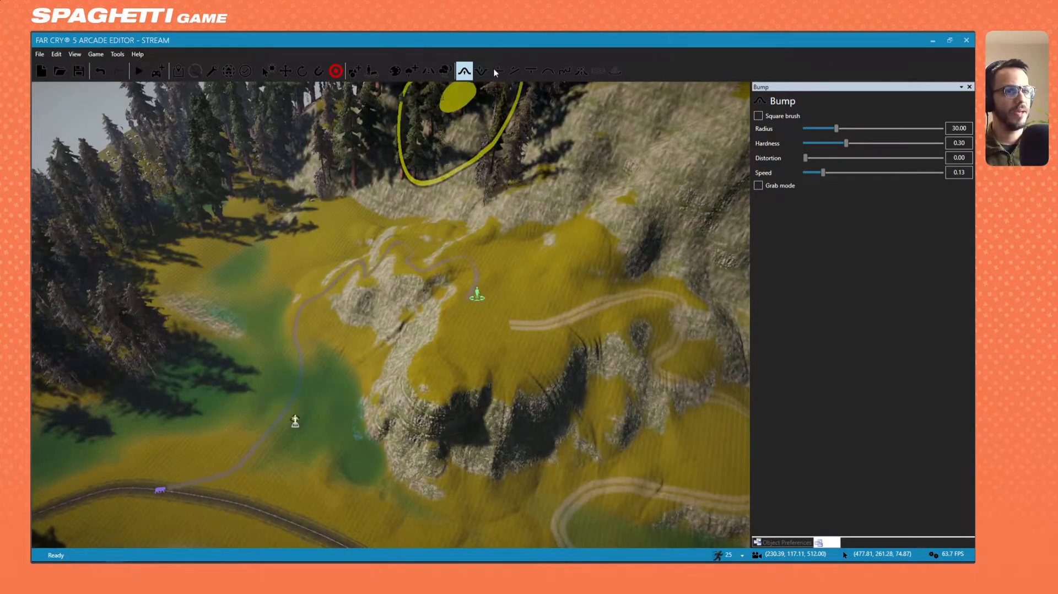
# Try the Erosion brush with density 0.10 and landslide 0.75 on the flooded ground beside the forest, and undo it.
pyautogui.click(580, 72)
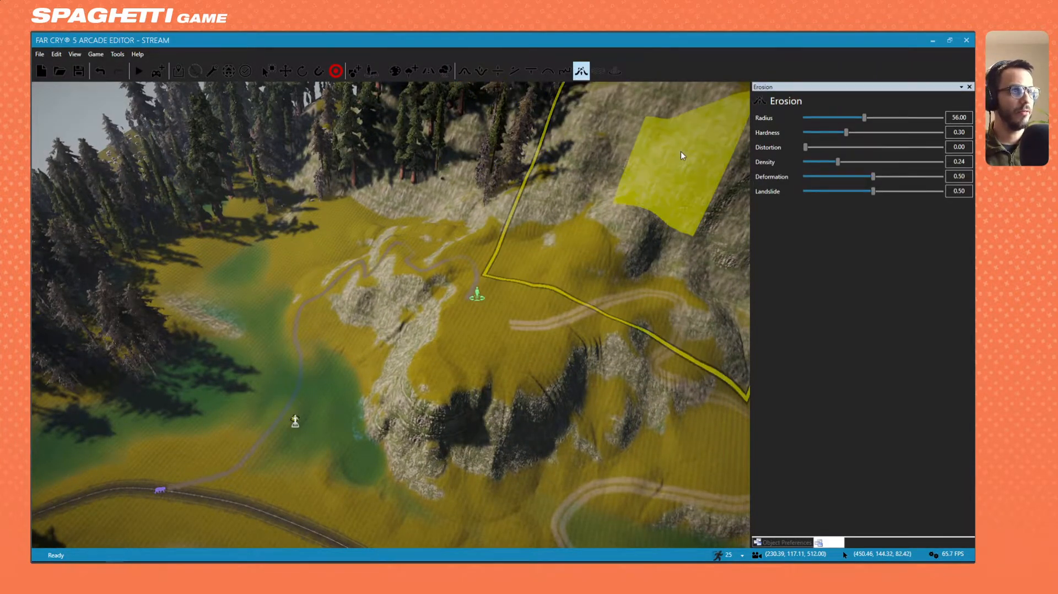
pyautogui.click(879, 191)
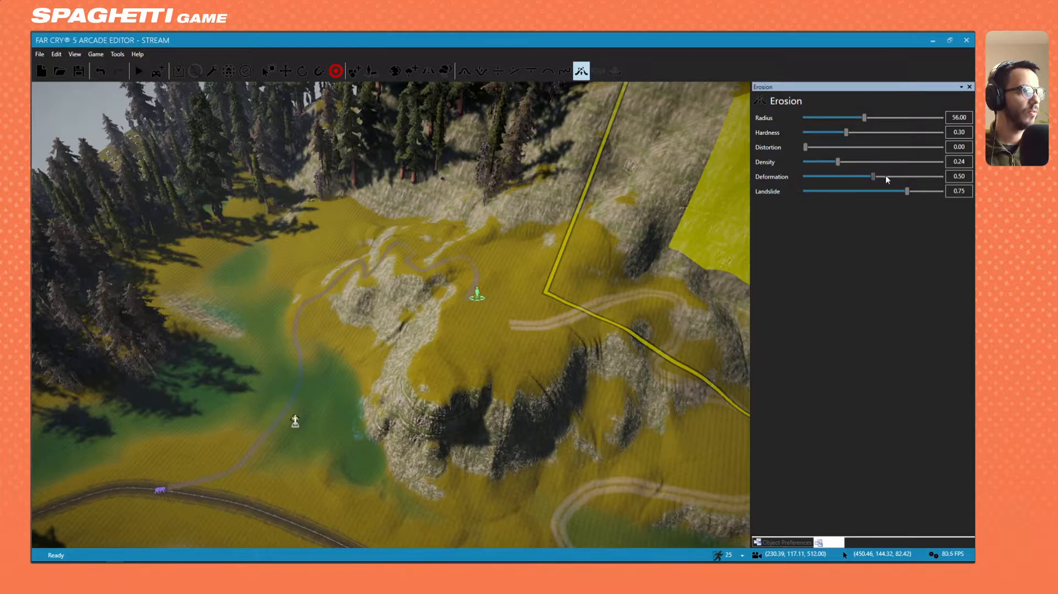
pyautogui.moveTo(824, 162); pyautogui.dragTo(819, 162)
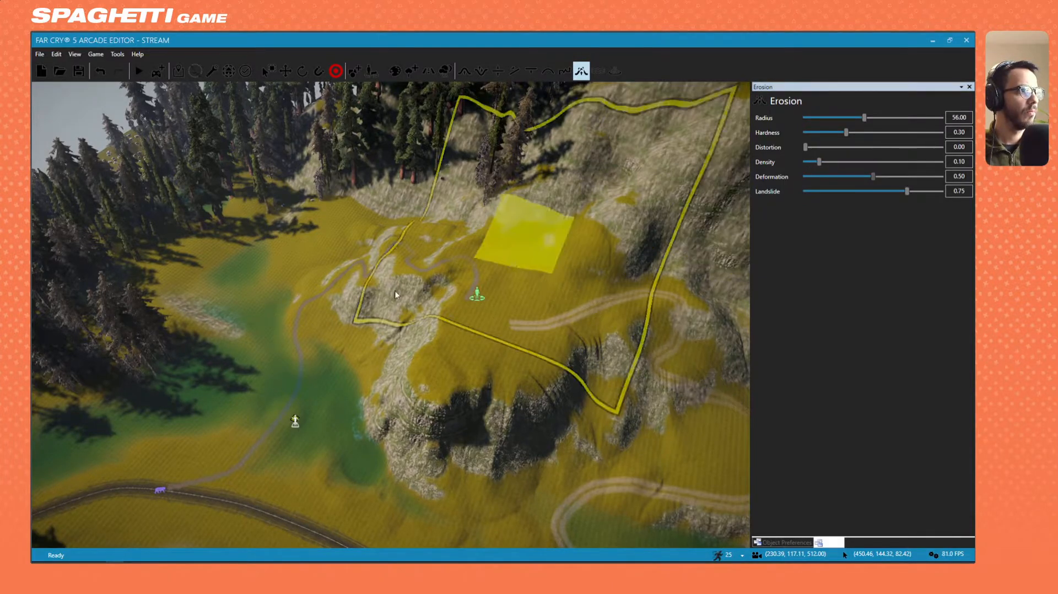
pyautogui.press('w')
pyautogui.press('a')
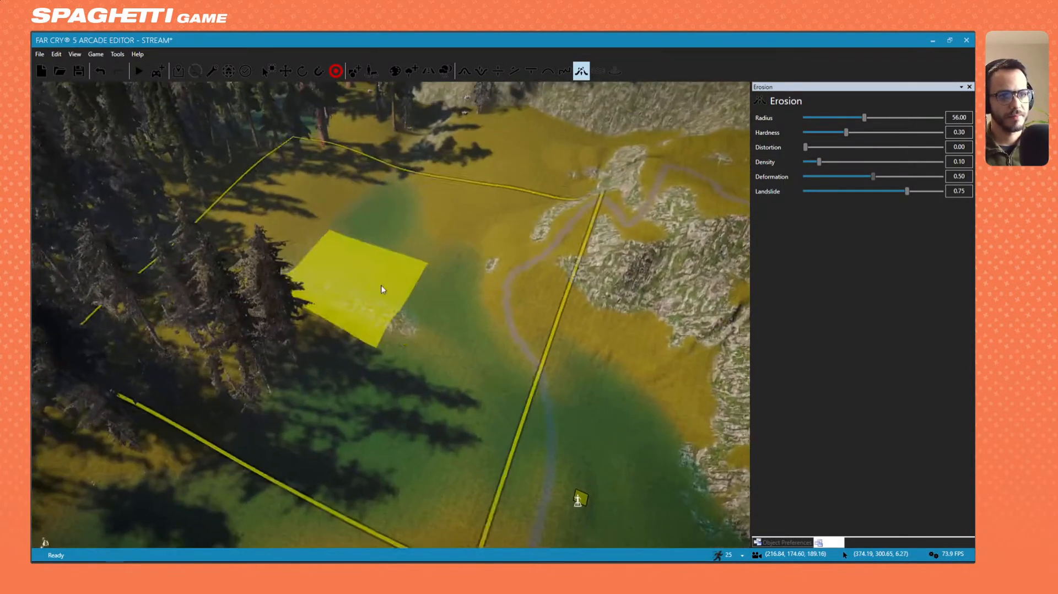
pyautogui.hotkey('ctrl', 'z')
# Try eroding the flooded valley floor again at density 0.57, and undo the last stroke.
pyautogui.moveTo(405, 274)
pyautogui.mouseDown()
pyautogui.moveTo(416, 246)
pyautogui.moveTo(437, 276)
pyautogui.mouseUp()
pyautogui.moveTo(437, 276); pyautogui.dragTo(420, 273, button='right')
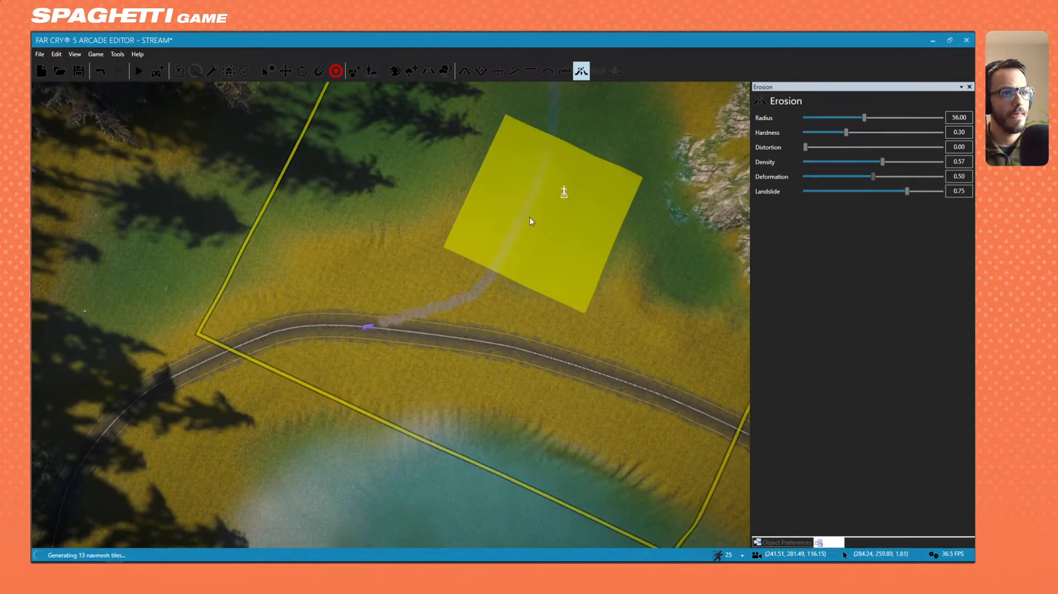
pyautogui.moveTo(561, 192)
pyautogui.mouseDown(button='right')
pyautogui.moveTo(579, 521)
pyautogui.moveTo(523, 463)
pyautogui.moveTo(531, 212)
pyautogui.mouseUp(button='right')
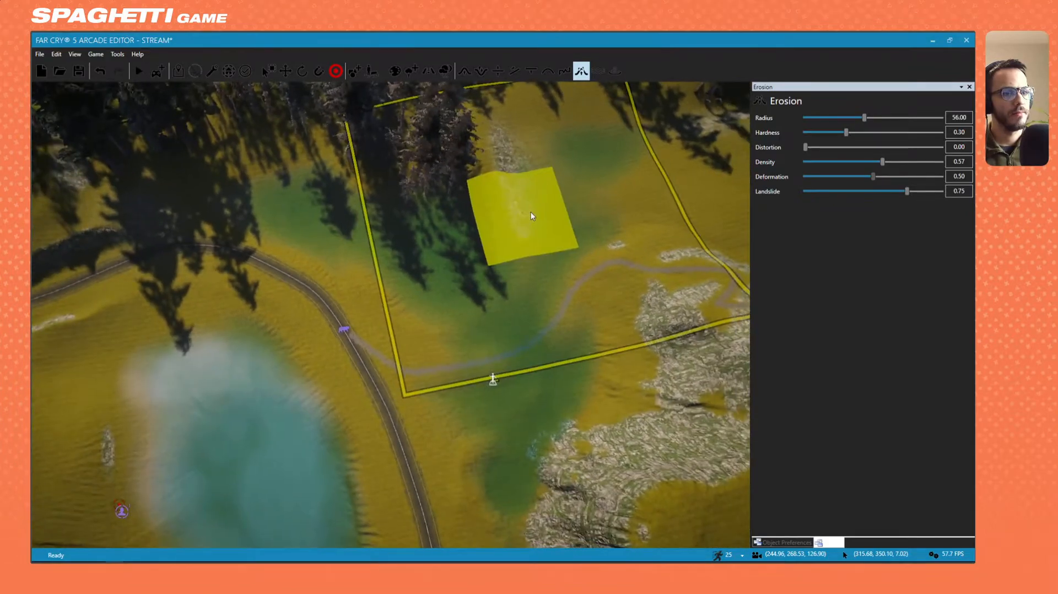
pyautogui.hotkey('ctrl', 'z')
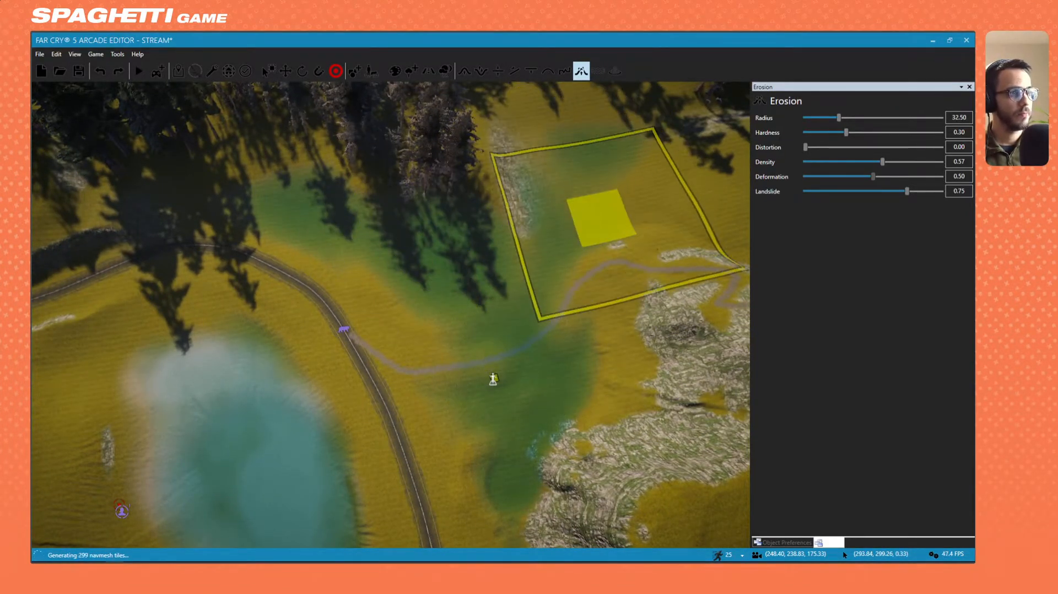
# Examine the ponds, the winding gravel road and the knoll beside the highway from the air and from ground level.
pyautogui.moveTo(520, 359); pyautogui.dragTo(708, 359, button='right')
pyautogui.scroll(4, 520, 359)
pyautogui.press('w')
pyautogui.moveTo(386, 330)
pyautogui.mouseDown(button='right')
pyautogui.moveTo(452, 220)
pyautogui.moveTo(480, 215)
pyautogui.moveTo(468, 293)
pyautogui.moveTo(467, 279)
pyautogui.moveTo(429, 329)
pyautogui.mouseUp(button='right')
pyautogui.press('s')
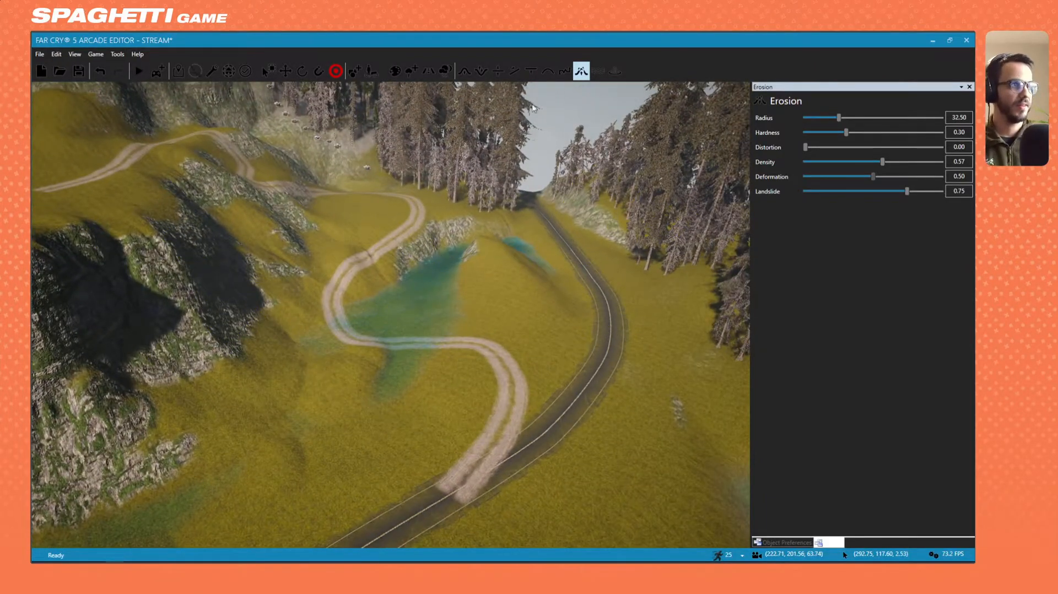
pyautogui.press('w')
pyautogui.moveTo(404, 250)
pyautogui.mouseDown(button='right')
pyautogui.moveTo(434, 288)
pyautogui.moveTo(466, 249)
pyautogui.moveTo(469, 188)
pyautogui.moveTo(546, 144)
pyautogui.mouseUp(button='right')
pyautogui.press('w')
pyautogui.moveTo(524, 276)
pyautogui.mouseDown(button='right')
pyautogui.moveTo(413, 375)
pyautogui.moveTo(326, 292)
pyautogui.moveTo(409, 314)
pyautogui.mouseUp(button='right')
pyautogui.press('w')
pyautogui.press('w')
pyautogui.moveTo(484, 309)
pyautogui.mouseDown(button='right')
pyautogui.moveTo(530, 359)
pyautogui.moveTo(634, 375)
pyautogui.mouseUp(button='right')
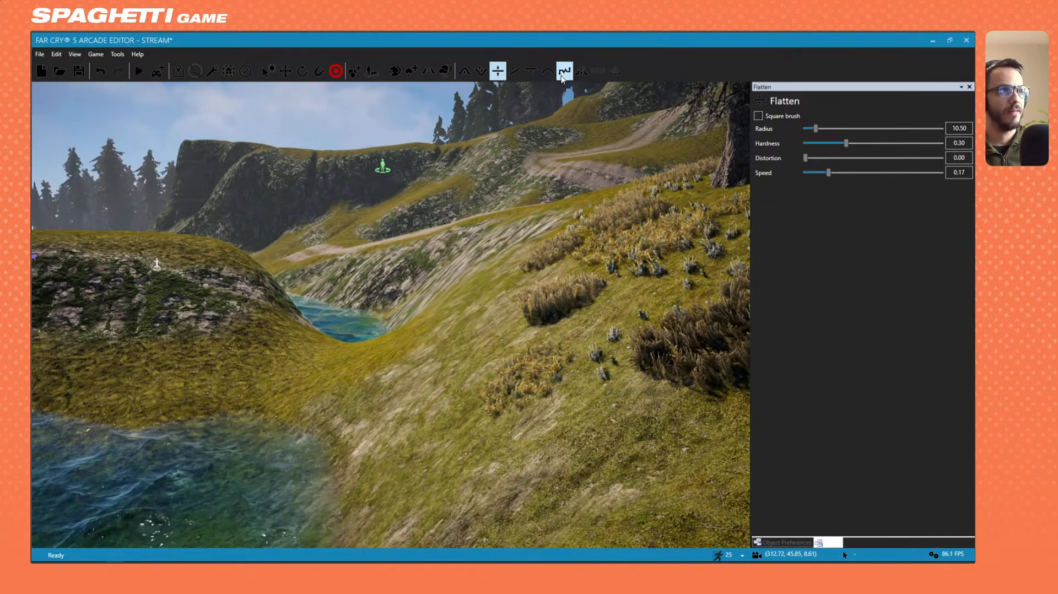
# Switch to Terrain Set to Height and sample a height of 1.80 from the ground beside the pond.
pyautogui.click(531, 71)
pyautogui.scroll(5, 447, 271)
pyautogui.scroll(-2, 447, 270)
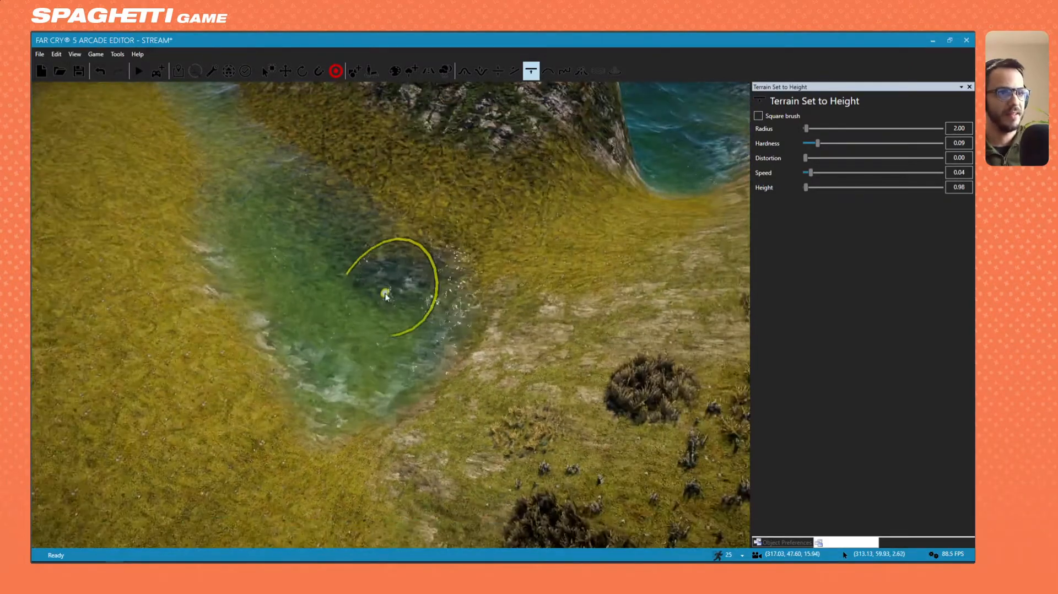
pyautogui.keyDown('ctrl'); pyautogui.click(516, 233); pyautogui.keyUp('ctrl')
pyautogui.scroll(-3, 631, 234)
pyautogui.moveTo(630, 234); pyautogui.dragTo(454, 220, button='middle')
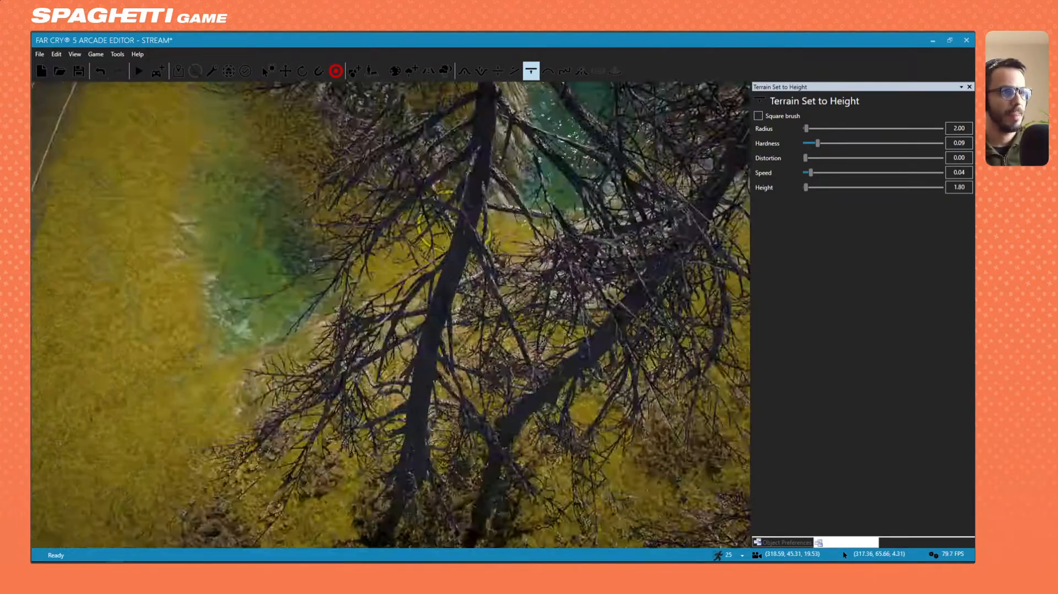
# Try levelling the ground at the pond's end with the Set to Height brush at radius 14, and undo the stroke.
pyautogui.moveTo(454, 222); pyautogui.dragTo(371, 255, button='right')
pyautogui.keyDown('shift'); pyautogui.scroll(3, 371, 254); pyautogui.keyUp('shift')
pyautogui.keyDown('shift'); pyautogui.scroll(1, 370, 254); pyautogui.keyUp('shift')
pyautogui.moveTo(456, 250)
pyautogui.mouseDown()
pyautogui.moveTo(504, 253)
pyautogui.moveTo(390, 316)
pyautogui.mouseUp()
pyautogui.hotkey('ctrl', 'z')
# Reduce the Set to Height radius to 5.50 and cut the saddle between the two ponds to height 1.80.
pyautogui.keyDown('shift'); pyautogui.scroll(-5, 442, 290); pyautogui.keyUp('shift')
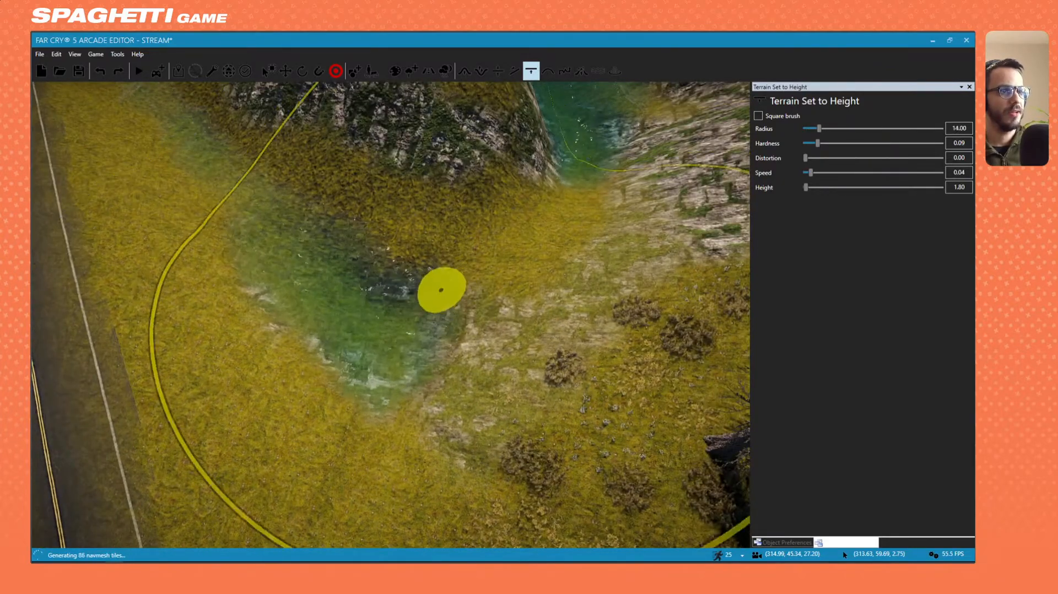
pyautogui.moveTo(443, 287)
pyautogui.mouseDown()
pyautogui.moveTo(554, 162)
pyautogui.moveTo(529, 229)
pyautogui.moveTo(471, 270)
pyautogui.moveTo(586, 173)
pyautogui.moveTo(508, 250)
pyautogui.mouseUp()
pyautogui.moveTo(507, 250)
pyautogui.mouseDown(button='right')
pyautogui.moveTo(517, 438)
pyautogui.moveTo(496, 238)
pyautogui.moveTo(468, 315)
pyautogui.mouseUp(button='right')
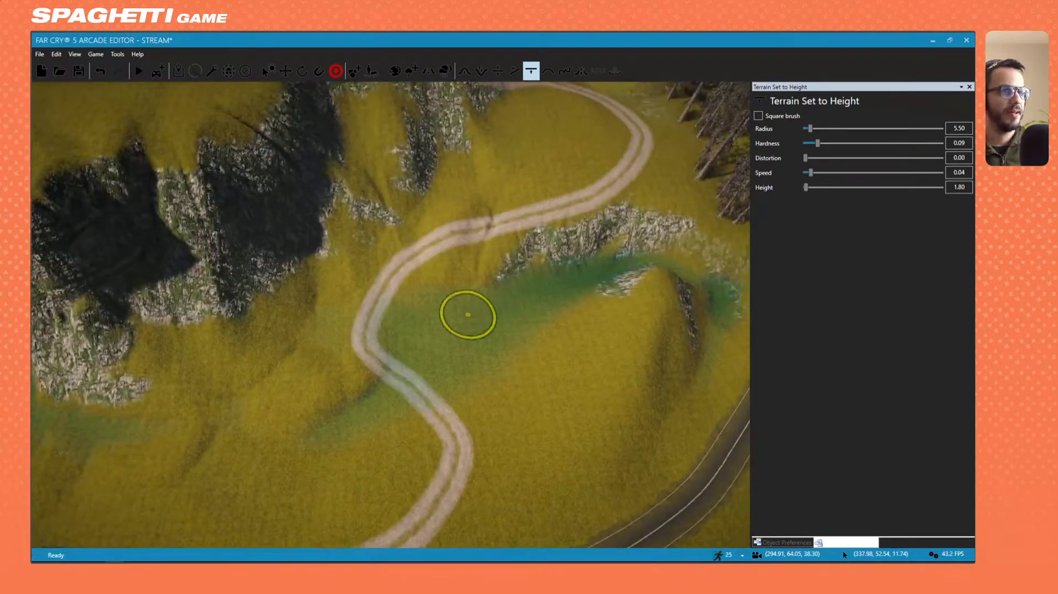
pyautogui.moveTo(425, 401); pyautogui.dragTo(434, 263, button='right')
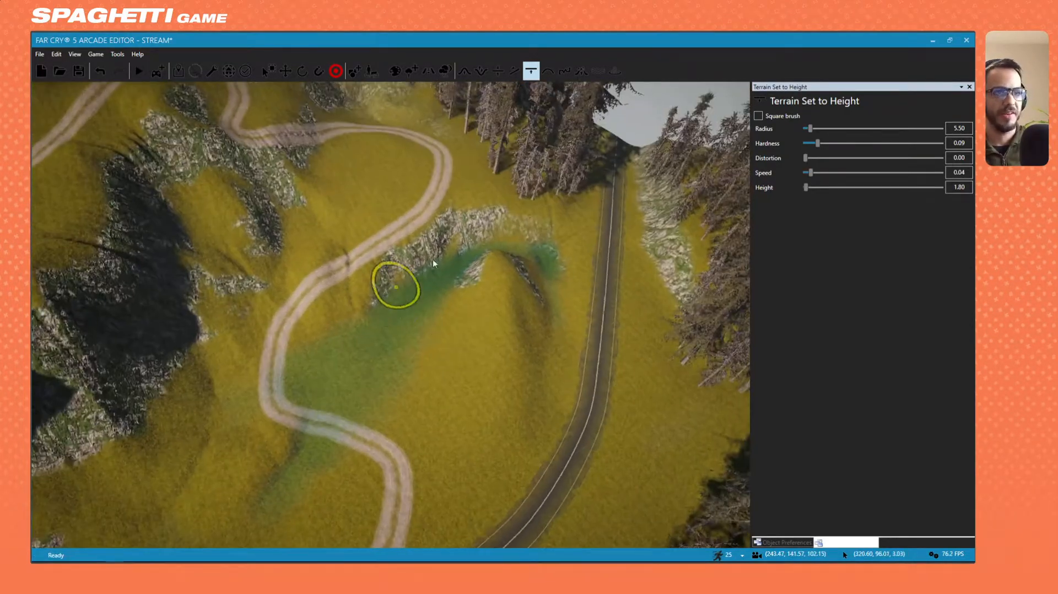
pyautogui.moveTo(207, 361); pyautogui.dragTo(594, 177, button='right')
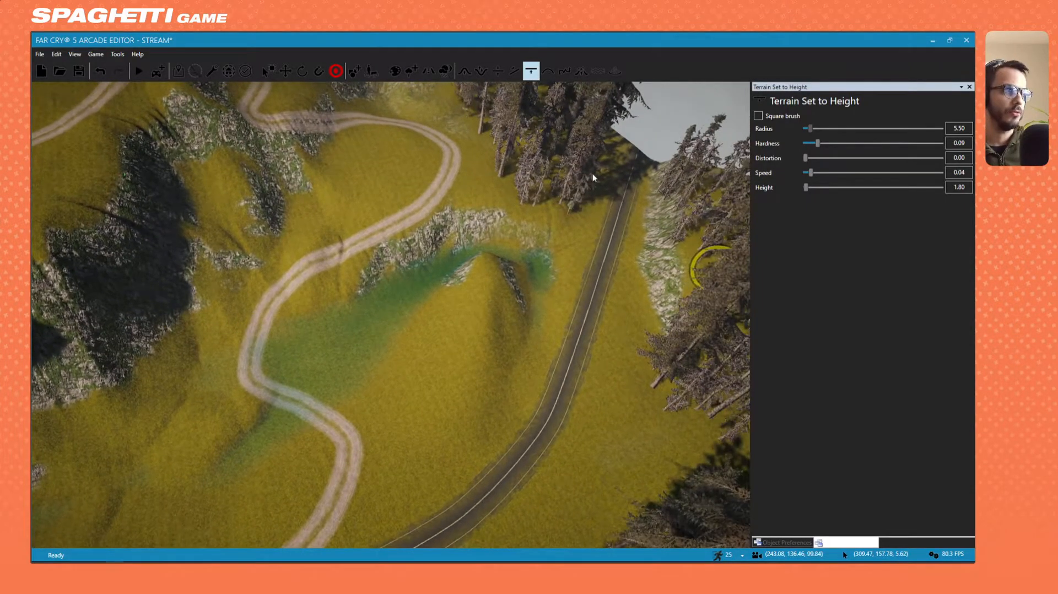
# Select the Gravel Alpine road for editing and move three bend points out of the flooded hollow onto the knoll's side.
pyautogui.click(427, 72)
pyautogui.click(298, 259)
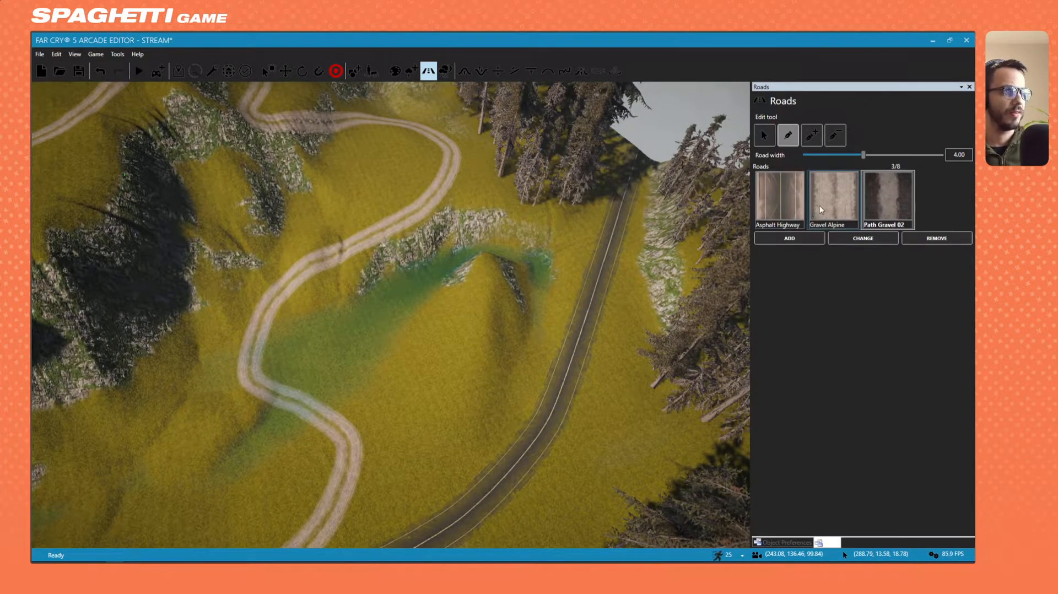
pyautogui.moveTo(309, 264); pyautogui.dragTo(483, 266)
pyautogui.moveTo(267, 308); pyautogui.dragTo(455, 368)
pyautogui.moveTo(251, 376); pyautogui.dragTo(451, 439)
# Delete two surplus points from the gravel road's lower stretch and shift the neighbouring point towards the highway.
pyautogui.click(305, 406)
pyautogui.press('Delete')
pyautogui.click(349, 444)
pyautogui.press('Delete')
pyautogui.moveTo(349, 444); pyautogui.dragTo(385, 430, button='right')
pyautogui.moveTo(357, 433); pyautogui.dragTo(436, 446)
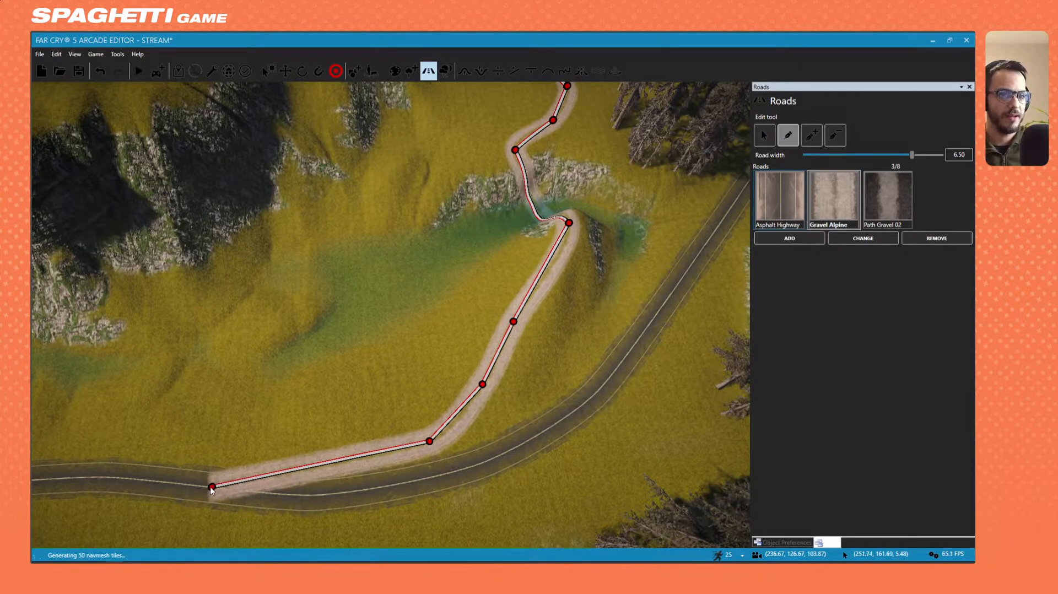
# Pull the gravel road's lower end along the highway edge and delete the surplus point there.
pyautogui.moveTo(212, 488); pyautogui.dragTo(339, 478)
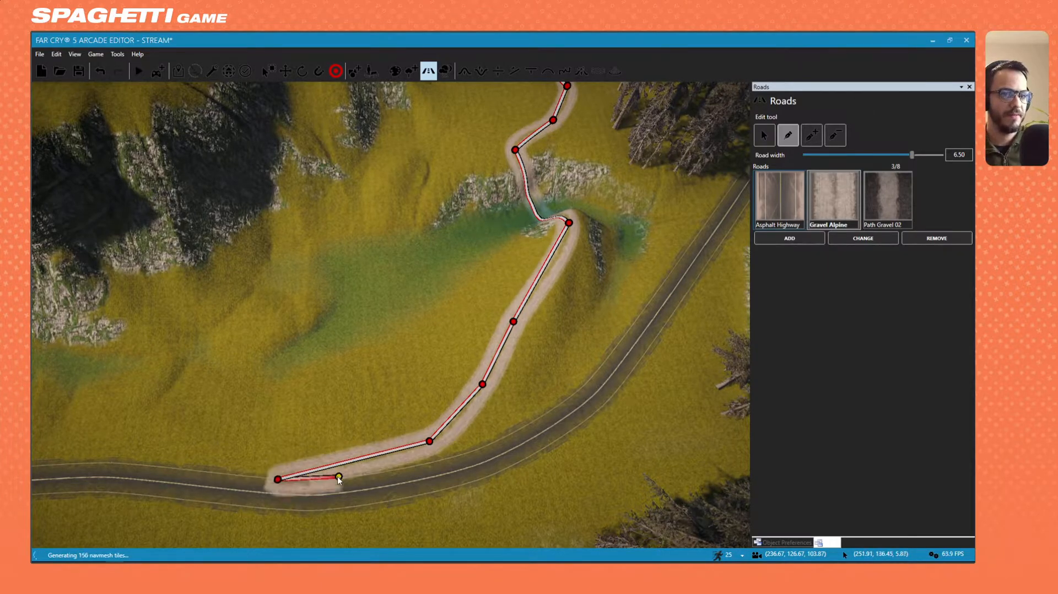
pyautogui.click(278, 479)
pyautogui.press('Delete')
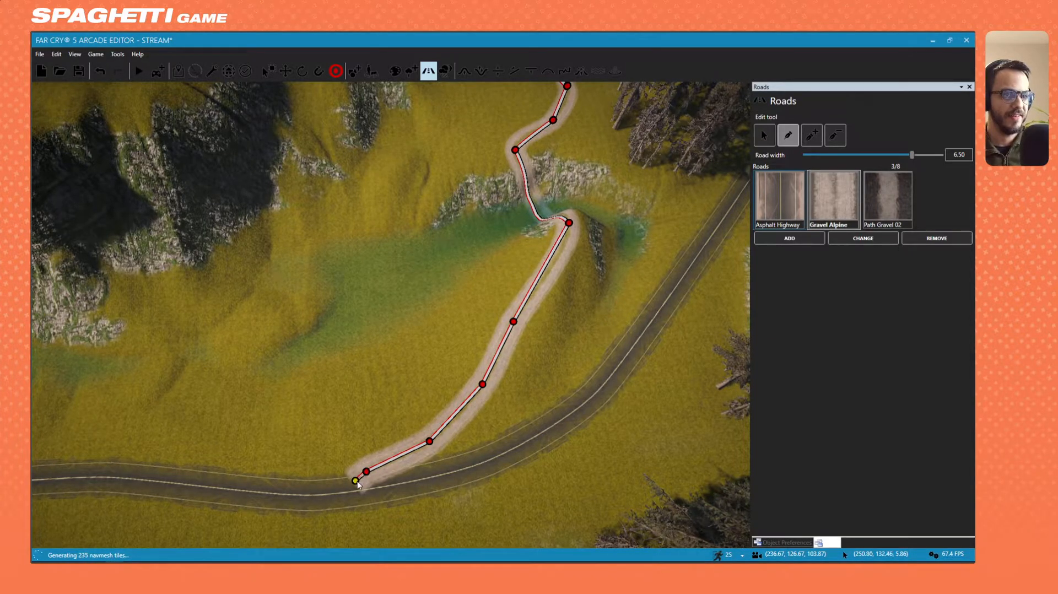
# Adjust the gravel road's points near the highway junction and at the channel crossing beside the knoll.
pyautogui.moveTo(451, 452); pyautogui.dragTo(455, 414, button='right')
pyautogui.press('w')
pyautogui.moveTo(335, 380); pyautogui.dragTo(423, 382)
pyautogui.moveTo(423, 382); pyautogui.dragTo(424, 412, button='right')
pyautogui.press('s')
pyautogui.moveTo(356, 395); pyautogui.dragTo(383, 395)
pyautogui.press('s')
pyautogui.moveTo(380, 392); pyautogui.dragTo(557, 312, button='right')
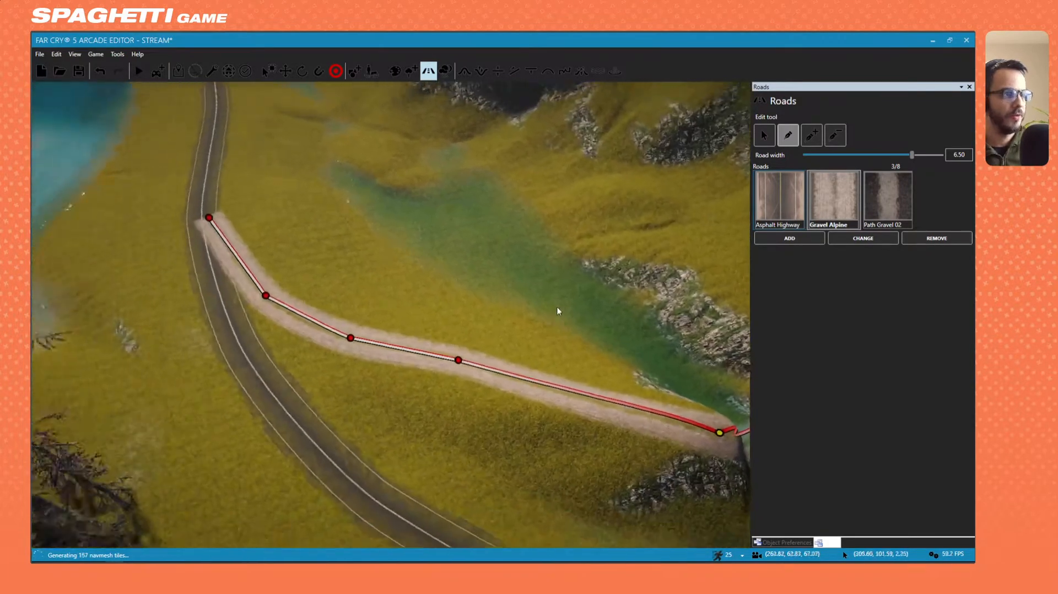
# Build a ramp with radius 8.00 from the knoll across the water channel to the gravel road's next bend.
pyautogui.click(514, 71)
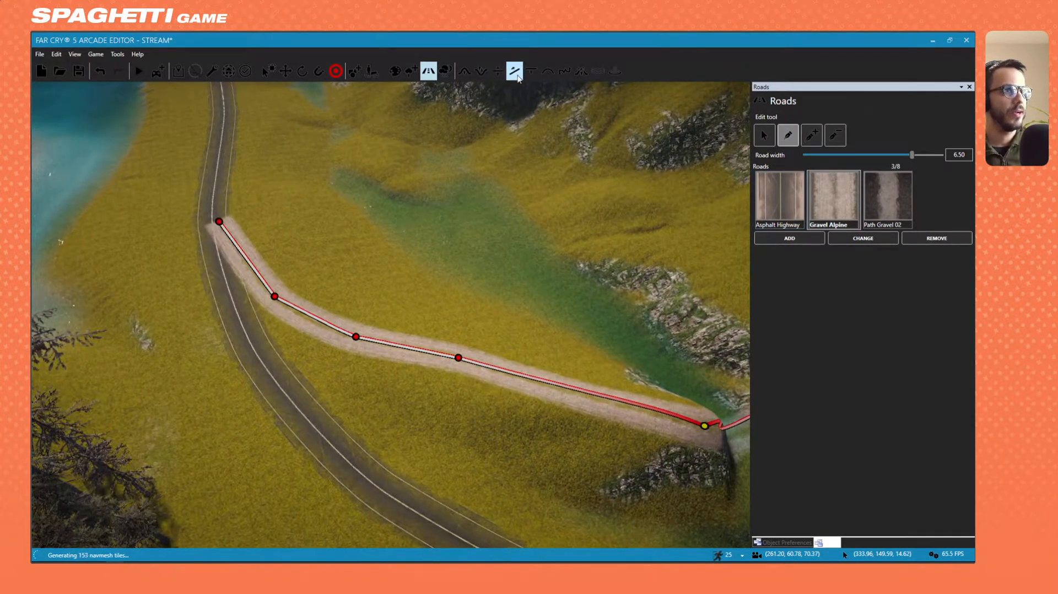
pyautogui.click(665, 416)
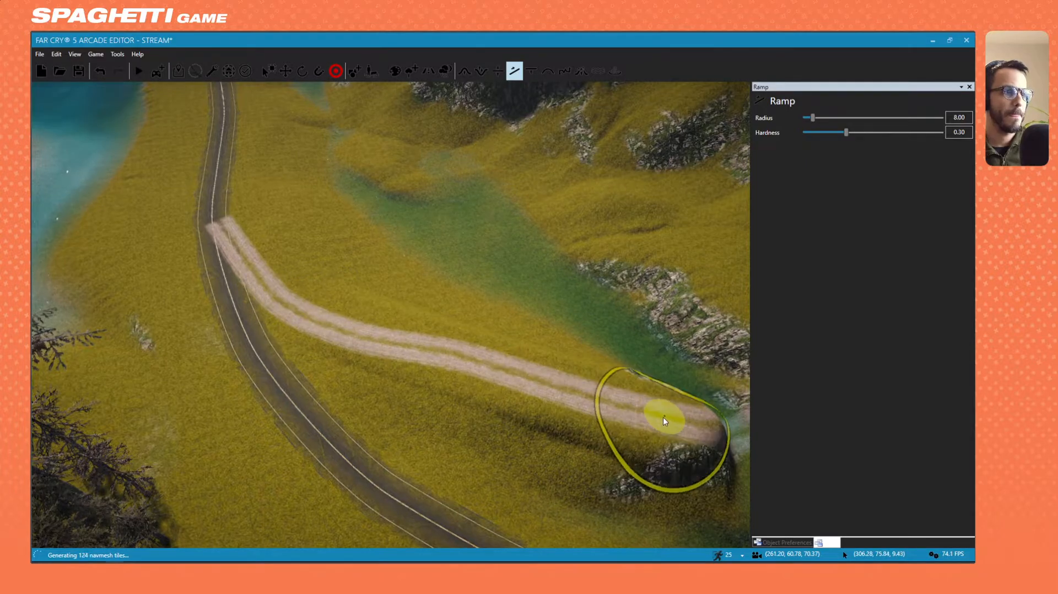
pyautogui.press('w')
pyautogui.moveTo(530, 406); pyautogui.dragTo(545, 404, button='right')
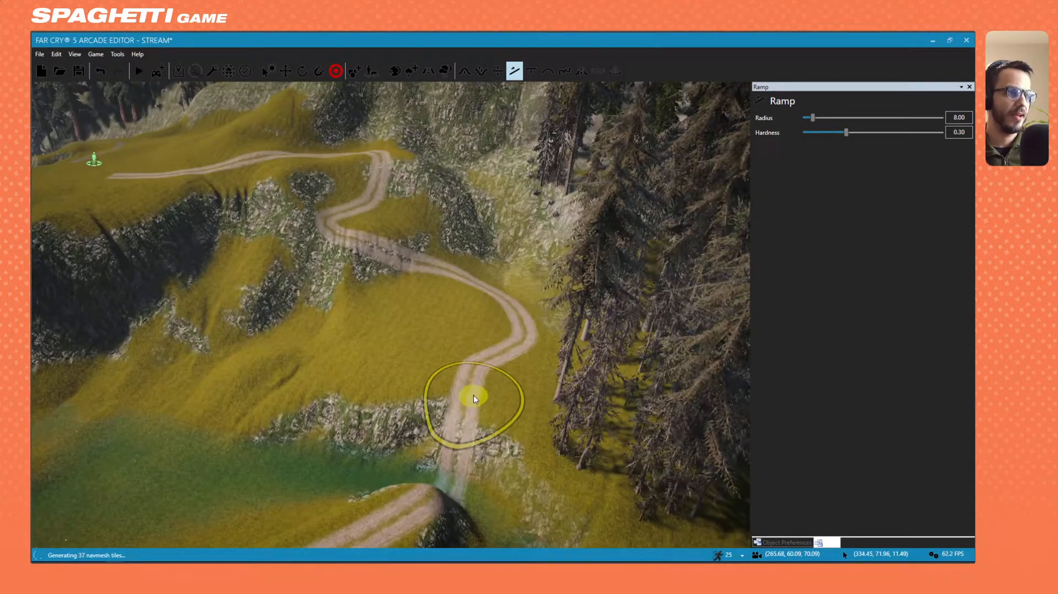
pyautogui.click(527, 341)
# Ramp the following stretch of gravel road from the grassy bend towards the rocky hillside corner.
pyautogui.moveTo(441, 413); pyautogui.dragTo(595, 385, button='right')
pyautogui.press('w')
pyautogui.click(390, 339)
pyautogui.moveTo(359, 350); pyautogui.dragTo(366, 358, button='right')
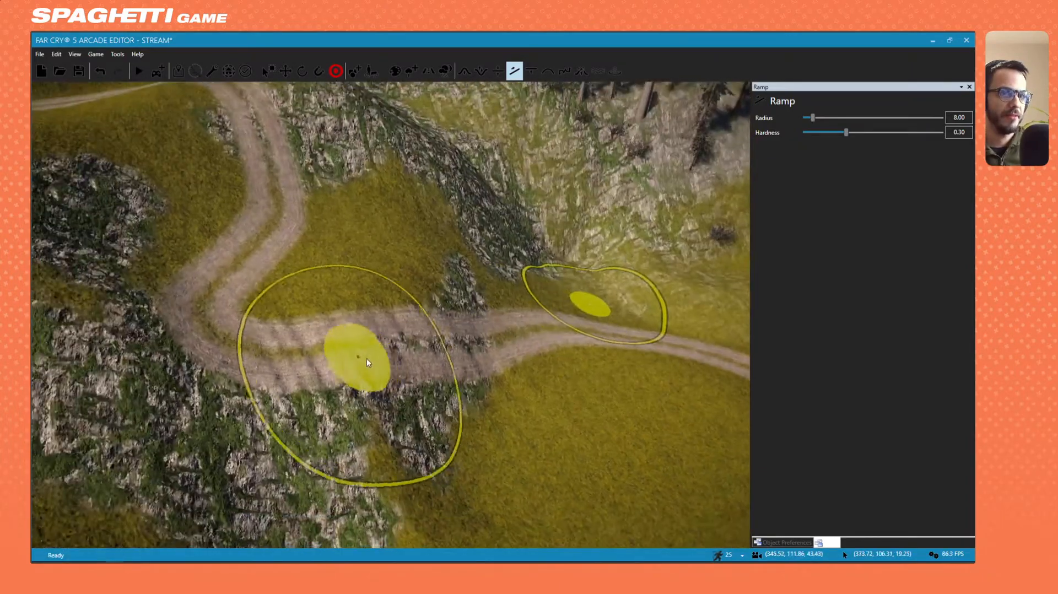
pyautogui.click(291, 320)
# Ramp the gravel road from the sharp hillside corner up the next slope.
pyautogui.press('a')
pyautogui.press('s')
pyautogui.moveTo(475, 332); pyautogui.dragTo(501, 322, button='right')
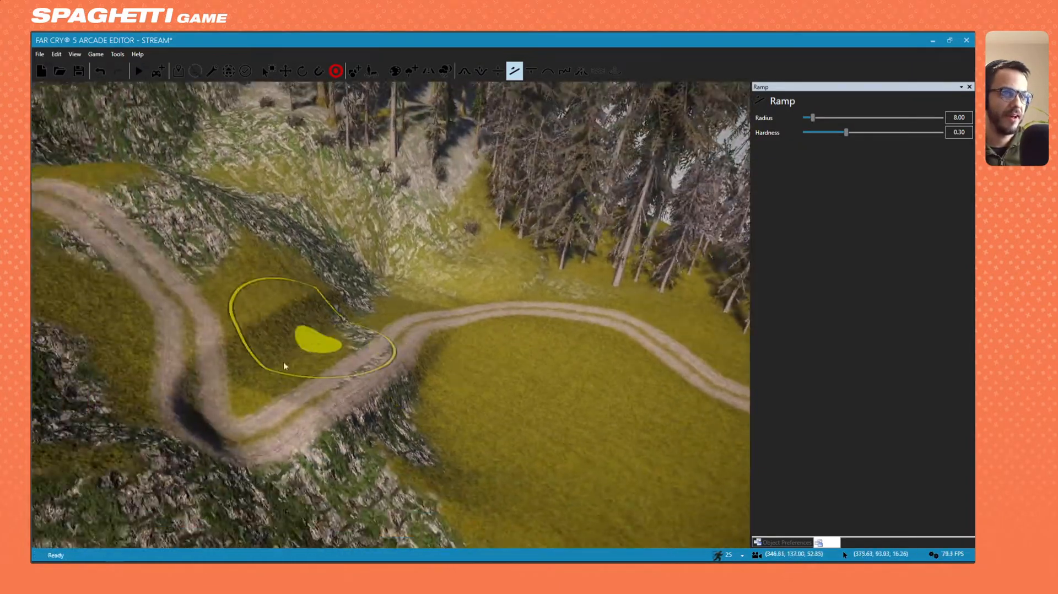
pyautogui.click(263, 410)
pyautogui.moveTo(298, 427); pyautogui.dragTo(213, 411, button='right')
pyautogui.press('d')
pyautogui.moveTo(382, 368); pyautogui.dragTo(386, 397, button='right')
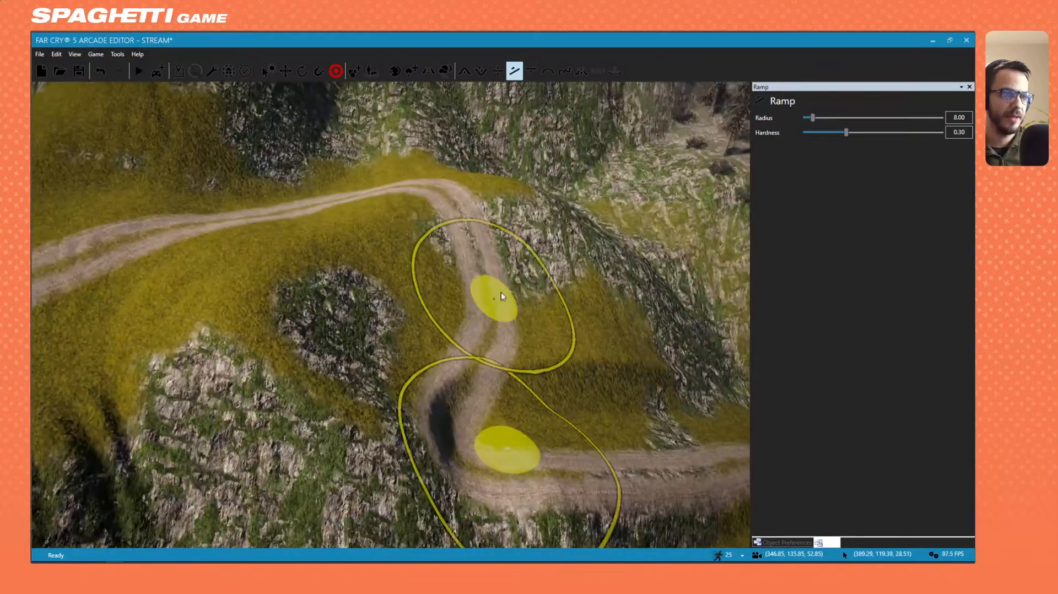
pyautogui.click(500, 292)
# Ramp the gravel road from the hillside corner partway up the slope towards the upper bend.
pyautogui.moveTo(511, 382); pyautogui.dragTo(485, 339, button='right')
pyautogui.press('d')
pyautogui.click(508, 327)
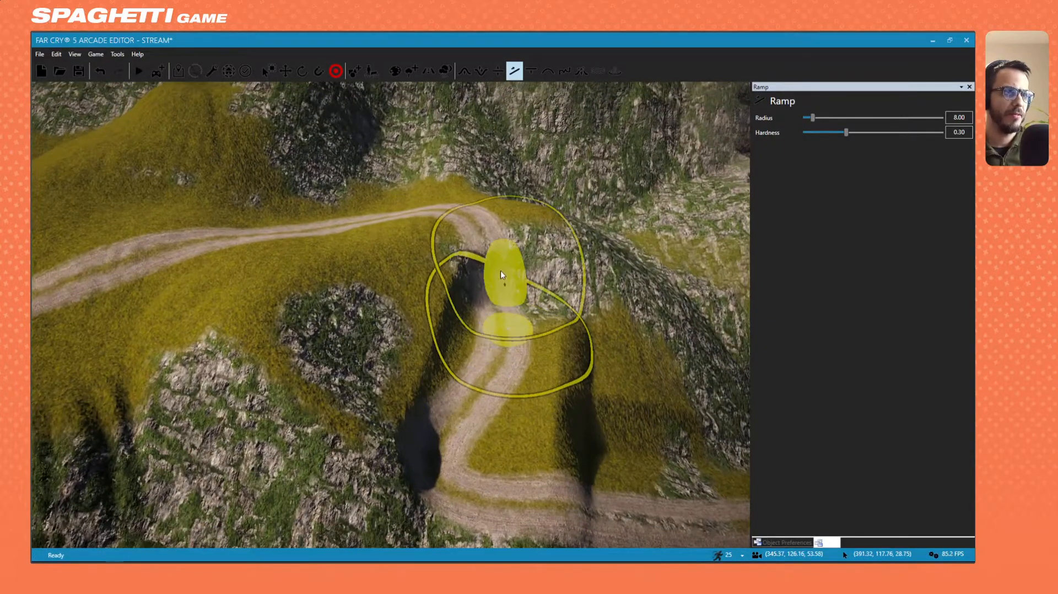
# Try to ramp the short stretch of gravel road just below the upper bend.
pyautogui.moveTo(379, 233)
pyautogui.mouseDown(button='right')
pyautogui.moveTo(442, 276)
pyautogui.moveTo(386, 226)
pyautogui.mouseUp(button='right')
pyautogui.press('s')
pyautogui.click(491, 290)
pyautogui.moveTo(491, 290)
pyautogui.mouseDown(button='right')
pyautogui.moveTo(489, 312)
pyautogui.moveTo(433, 392)
pyautogui.moveTo(439, 249)
pyautogui.moveTo(474, 270)
pyautogui.mouseUp(button='right')
pyautogui.press('w')
pyautogui.press('w')
pyautogui.hotkey('ctrl', 'z')
# Ramp the gravel road up into the upper hillside bend and undo the last extra ramp.
pyautogui.click(546, 340)
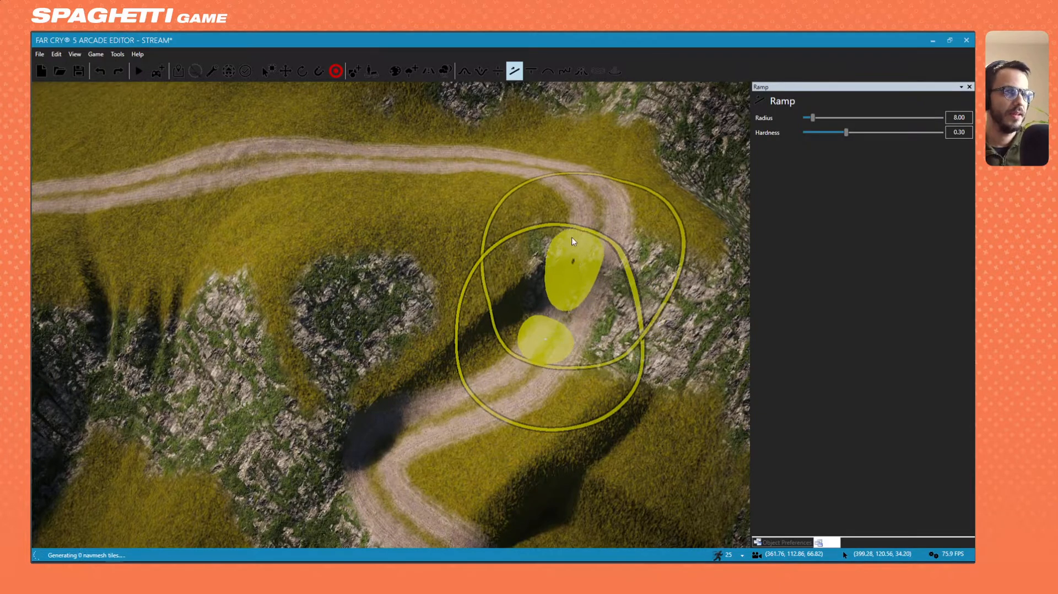
pyautogui.click(564, 203)
pyautogui.press('d')
pyautogui.moveTo(581, 250)
pyautogui.mouseDown(button='right')
pyautogui.moveTo(715, 297)
pyautogui.moveTo(553, 251)
pyautogui.moveTo(534, 276)
pyautogui.moveTo(563, 300)
pyautogui.moveTo(584, 34)
pyautogui.mouseUp(button='right')
pyautogui.press('s')
pyautogui.hotkey('ctrl', 'z')
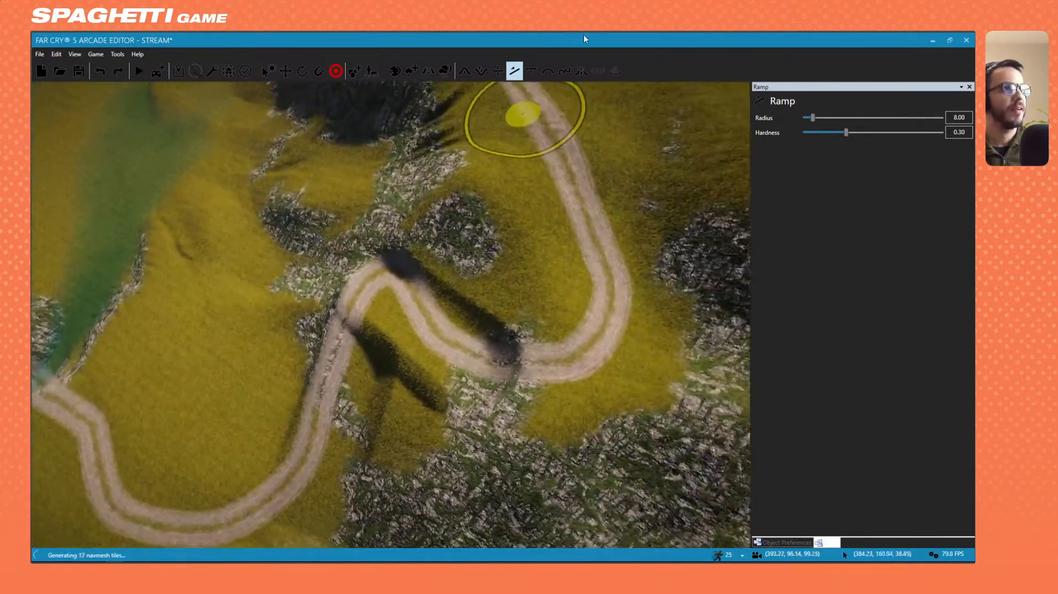
# Set the terrain under the gravel road's upper bend to height 28.98 with a 5.50 radius brush.
pyautogui.click(498, 71)
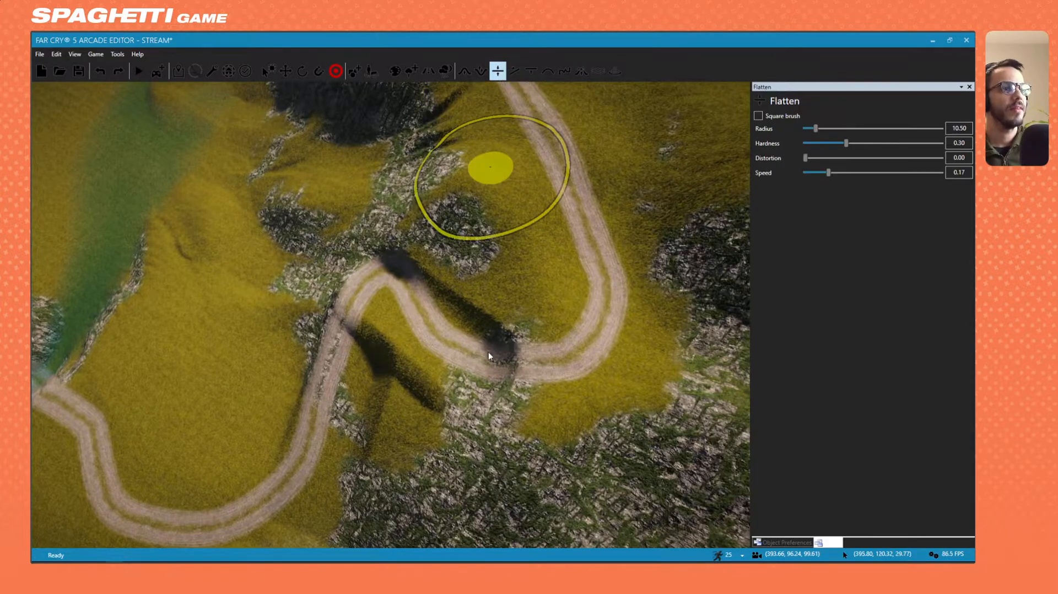
pyautogui.click(491, 347)
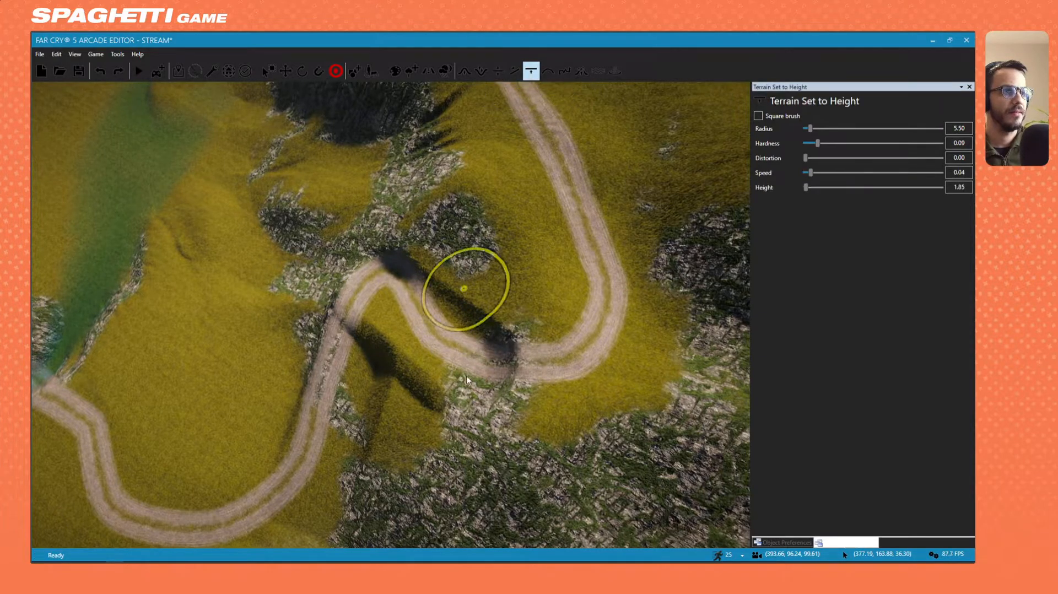
pyautogui.moveTo(459, 355)
pyautogui.mouseDown()
pyautogui.moveTo(607, 350)
pyautogui.moveTo(498, 376)
pyautogui.mouseUp()
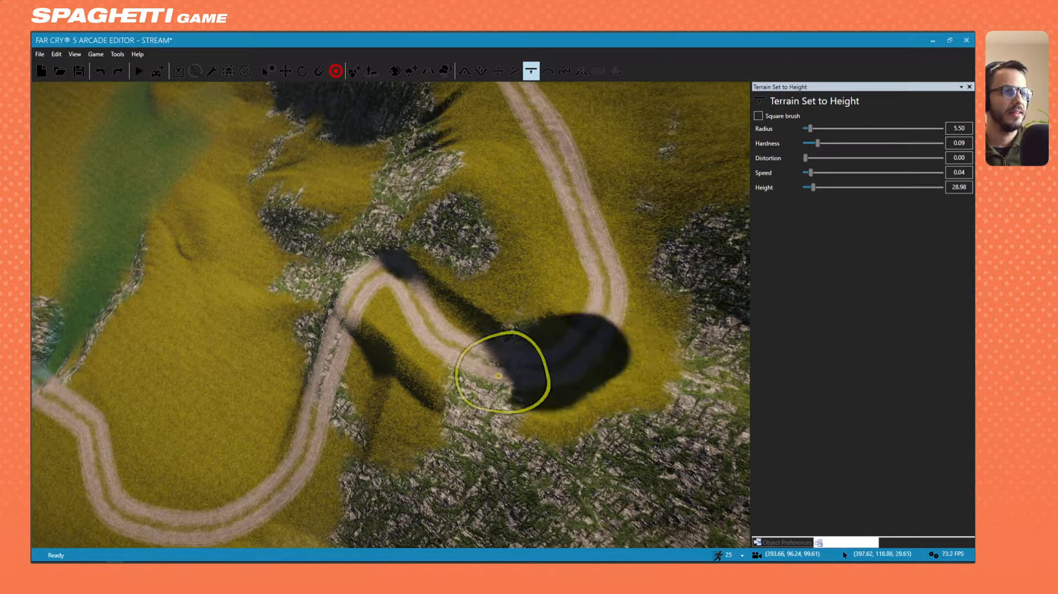
pyautogui.moveTo(588, 325); pyautogui.dragTo(598, 337)
pyautogui.press('w')
pyautogui.moveTo(598, 338)
pyautogui.mouseDown(button='right')
pyautogui.moveTo(656, 374)
pyautogui.moveTo(684, 342)
pyautogui.moveTo(717, 352)
pyautogui.mouseUp(button='right')
pyautogui.press('w')
pyautogui.moveTo(533, 86)
pyautogui.mouseDown(button='right')
pyautogui.moveTo(309, 340)
pyautogui.moveTo(265, 469)
pyautogui.moveTo(359, 541)
pyautogui.moveTo(630, 228)
pyautogui.moveTo(555, 279)
pyautogui.moveTo(456, 284)
pyautogui.mouseUp(button='right')
pyautogui.press('s')
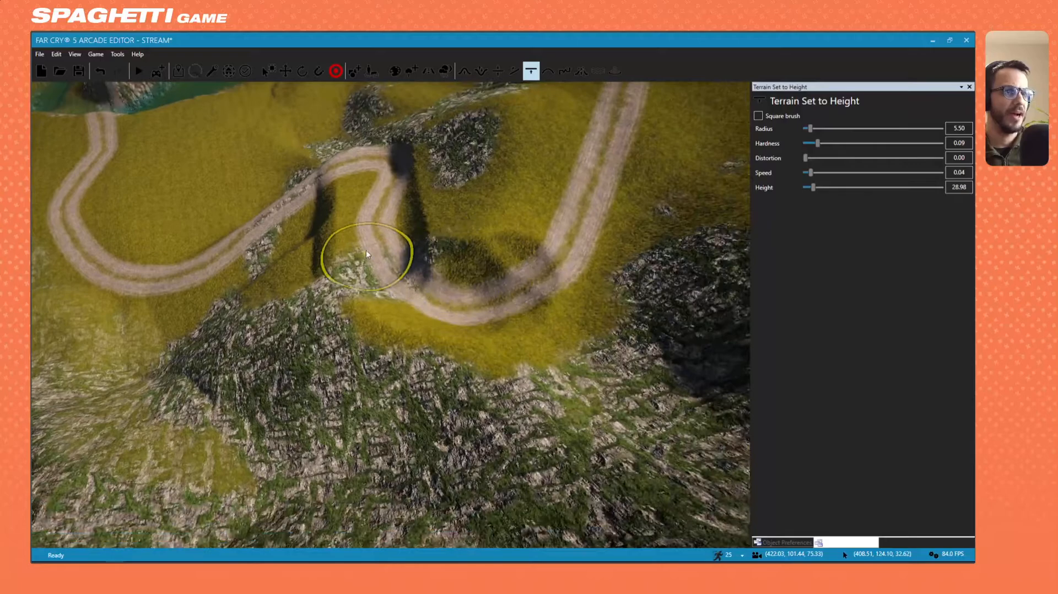
# Even out the ground along the upper bend by setting the terrain to height 28.17.
pyautogui.moveTo(444, 298)
pyautogui.mouseDown()
pyautogui.moveTo(510, 293)
pyautogui.moveTo(551, 257)
pyautogui.moveTo(536, 303)
pyautogui.mouseUp()
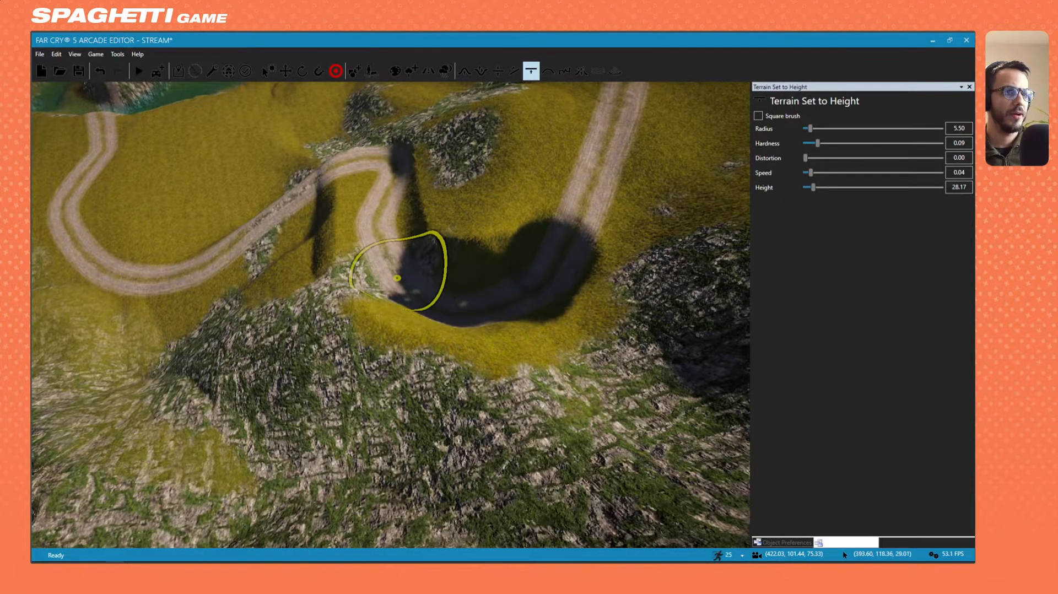
pyautogui.moveTo(397, 279); pyautogui.dragTo(439, 276)
pyautogui.press('d')
pyautogui.moveTo(440, 276)
pyautogui.mouseDown(button='right')
pyautogui.moveTo(638, 358)
pyautogui.moveTo(519, 325)
pyautogui.mouseUp(button='right')
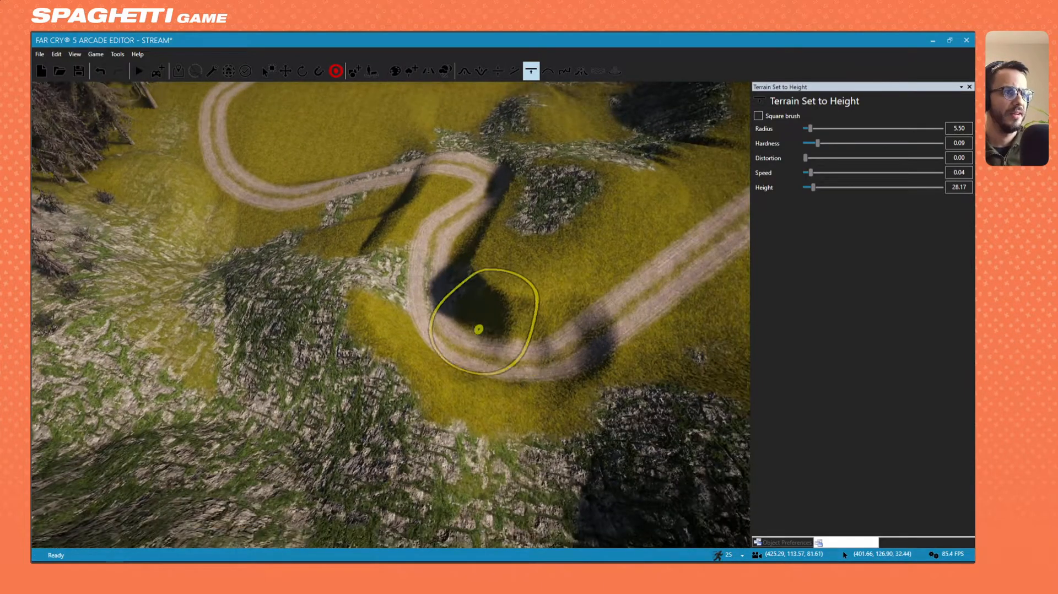
pyautogui.press('d')
pyautogui.press('s')
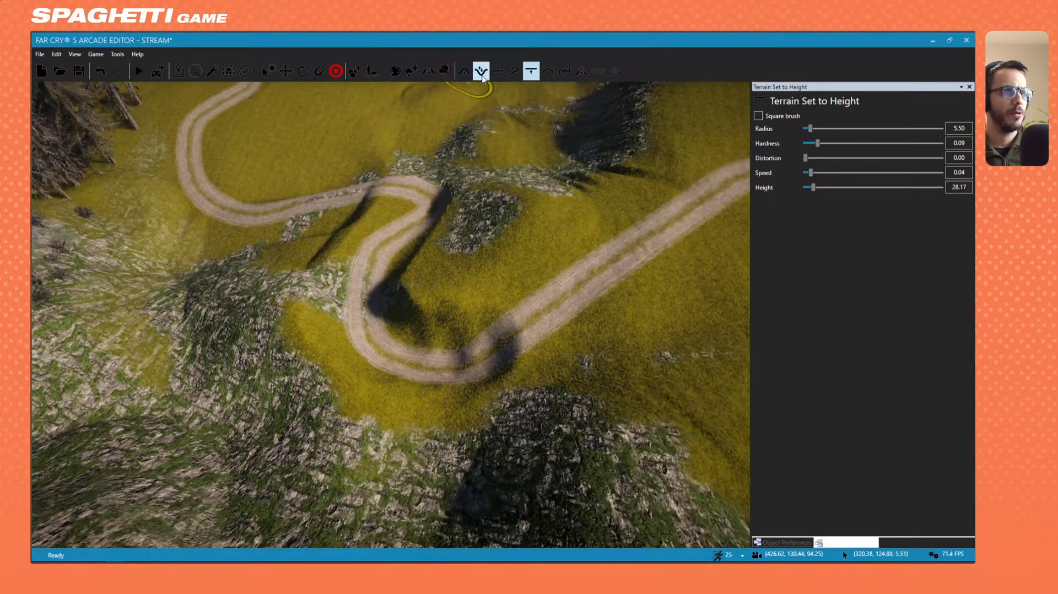
# Ramp the gravel road with radius 8.00 from the upper bend along the grassy hilltop stretch.
pyautogui.click(512, 72)
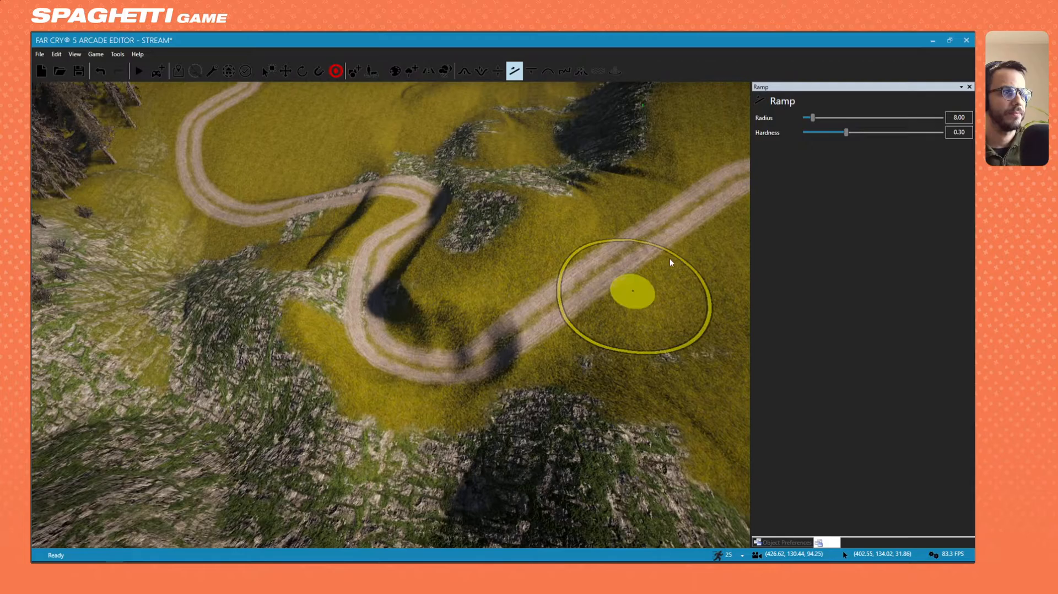
pyautogui.click(440, 365)
pyautogui.moveTo(564, 349)
pyautogui.mouseDown(button='right')
pyautogui.moveTo(557, 293)
pyautogui.moveTo(452, 325)
pyautogui.moveTo(529, 330)
pyautogui.moveTo(639, 309)
pyautogui.moveTo(639, 144)
pyautogui.moveTo(642, 166)
pyautogui.moveTo(711, 226)
pyautogui.moveTo(566, 347)
pyautogui.mouseUp(button='right')
pyautogui.press('w')
pyautogui.press('w')
pyautogui.press('s')
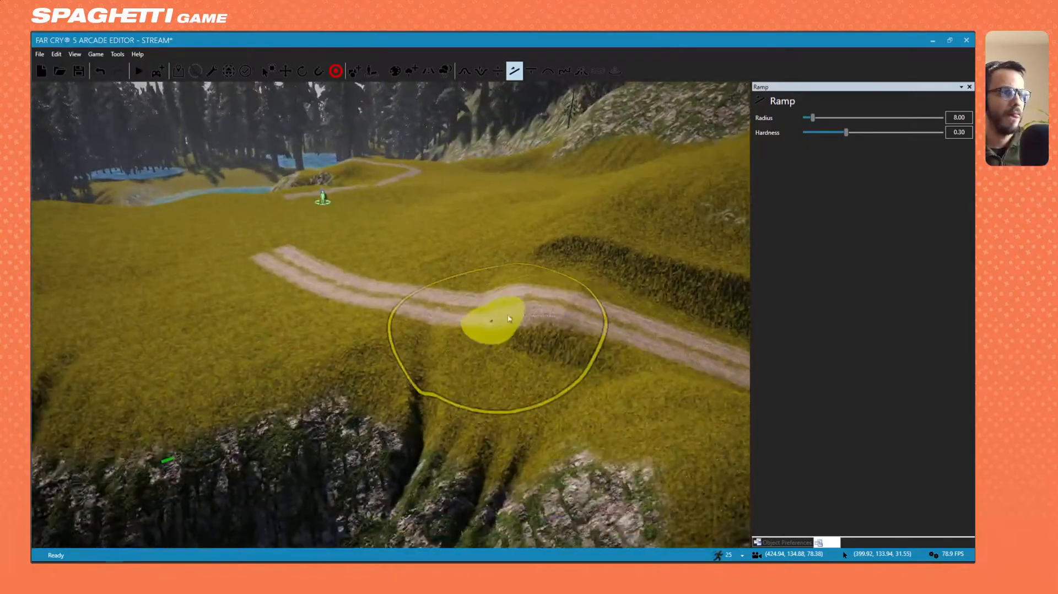
# Try to ramp across the bump in the hilltop stretch of gravel road.
pyautogui.click(656, 334)
pyautogui.click(379, 290)
pyautogui.moveTo(365, 310); pyautogui.dragTo(351, 326, button='right')
pyautogui.press('a')
pyautogui.hotkey('ctrl', 'z')
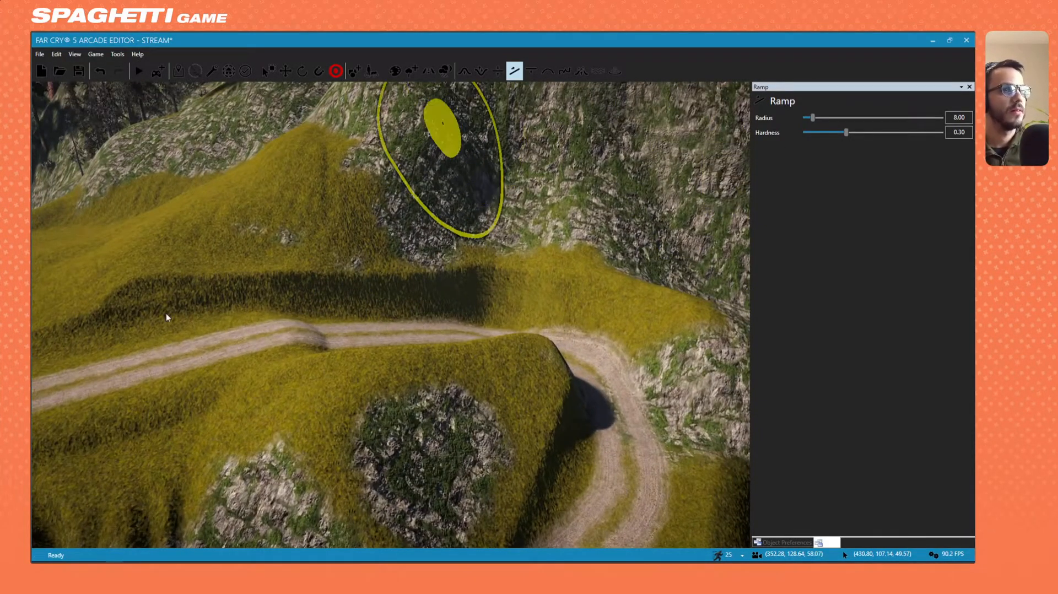
# Ramp the hilltop gravel road from beside the bump towards its grassy far end.
pyautogui.click(350, 337)
pyautogui.press('a')
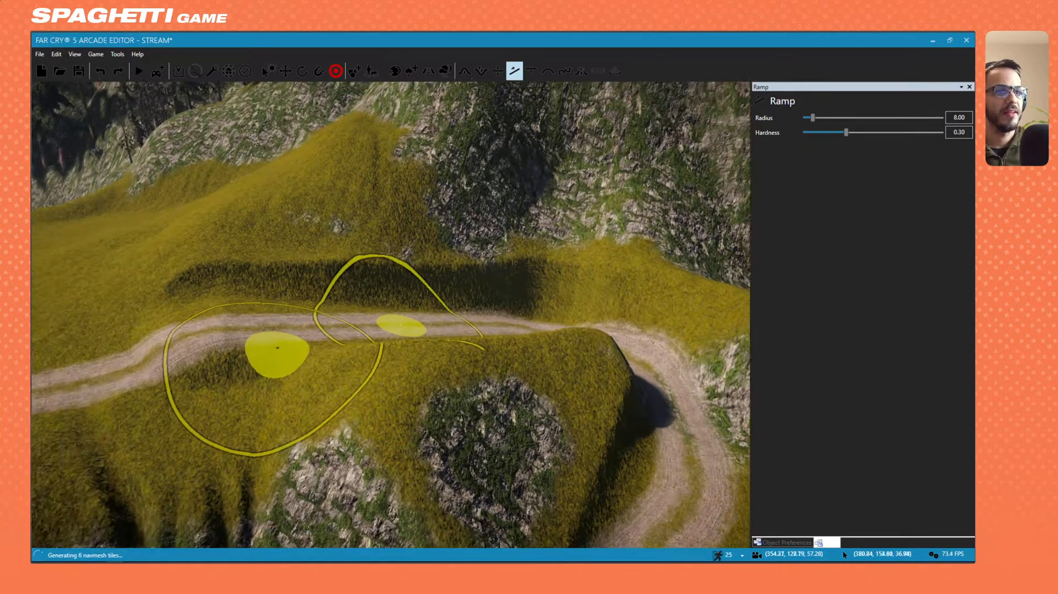
pyautogui.click(179, 383)
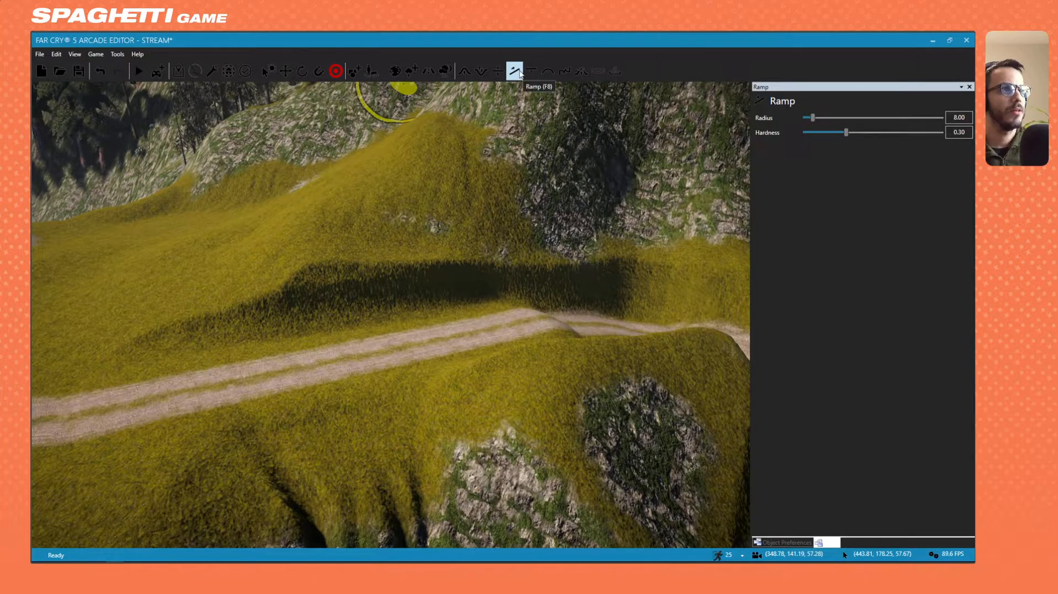
# Smooth the bump in the hilltop gravel road using a brush radius of 5.00 and speed of 0.71.
pyautogui.scroll(5, 518, 239)
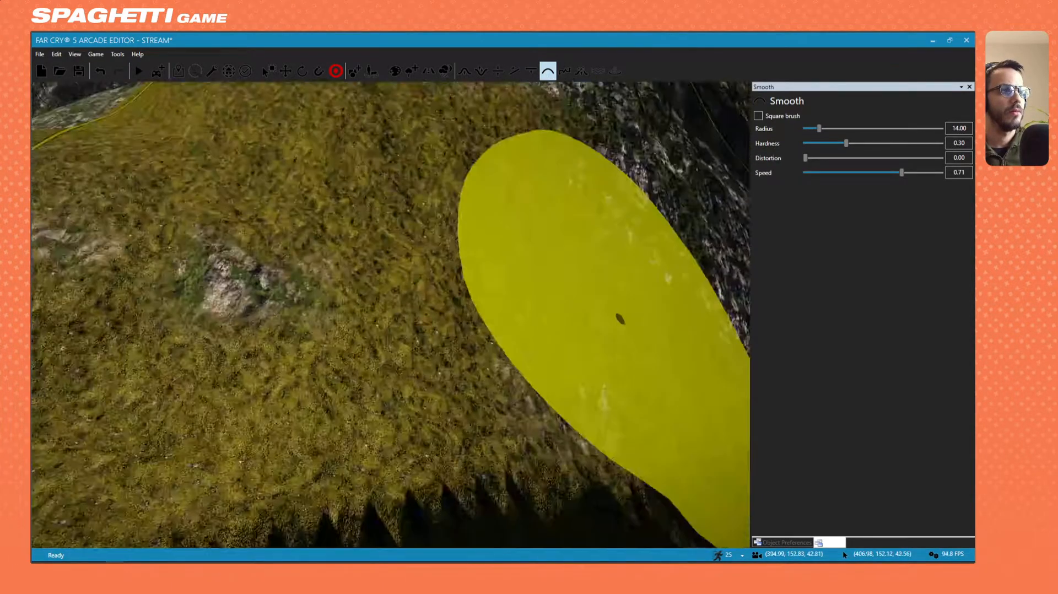
pyautogui.moveTo(620, 318); pyautogui.dragTo(268, 345, button='right')
pyautogui.press('a')
pyautogui.moveTo(546, 235)
pyautogui.mouseDown(button='right')
pyautogui.moveTo(733, 142)
pyautogui.moveTo(413, 83)
pyautogui.moveTo(402, 250)
pyautogui.mouseUp(button='right')
pyautogui.keyDown('ctrl'); pyautogui.scroll(-5, 402, 250); pyautogui.keyUp('ctrl')
pyautogui.keyDown('ctrl'); pyautogui.scroll(1, 402, 250); pyautogui.keyUp('ctrl')
pyautogui.moveTo(359, 286)
pyautogui.mouseDown()
pyautogui.moveTo(339, 267)
pyautogui.moveTo(309, 274)
pyautogui.moveTo(371, 290)
pyautogui.moveTo(266, 298)
pyautogui.moveTo(285, 286)
pyautogui.moveTo(526, 302)
pyautogui.mouseUp()
pyautogui.press('a')
pyautogui.moveTo(526, 303)
pyautogui.mouseDown(button='right')
pyautogui.moveTo(461, 342)
pyautogui.moveTo(340, 279)
pyautogui.mouseUp(button='right')
pyautogui.moveTo(340, 279)
pyautogui.mouseDown()
pyautogui.moveTo(194, 174)
pyautogui.moveTo(215, 226)
pyautogui.mouseUp()
# Smooth the gravel road around the sharp corner lower down the rocky slope.
pyautogui.moveTo(215, 226)
pyautogui.mouseDown(button='right')
pyautogui.moveTo(403, 369)
pyautogui.moveTo(240, 252)
pyautogui.moveTo(174, 183)
pyautogui.moveTo(447, 278)
pyautogui.mouseUp(button='right')
pyautogui.press('s')
pyautogui.press('w')
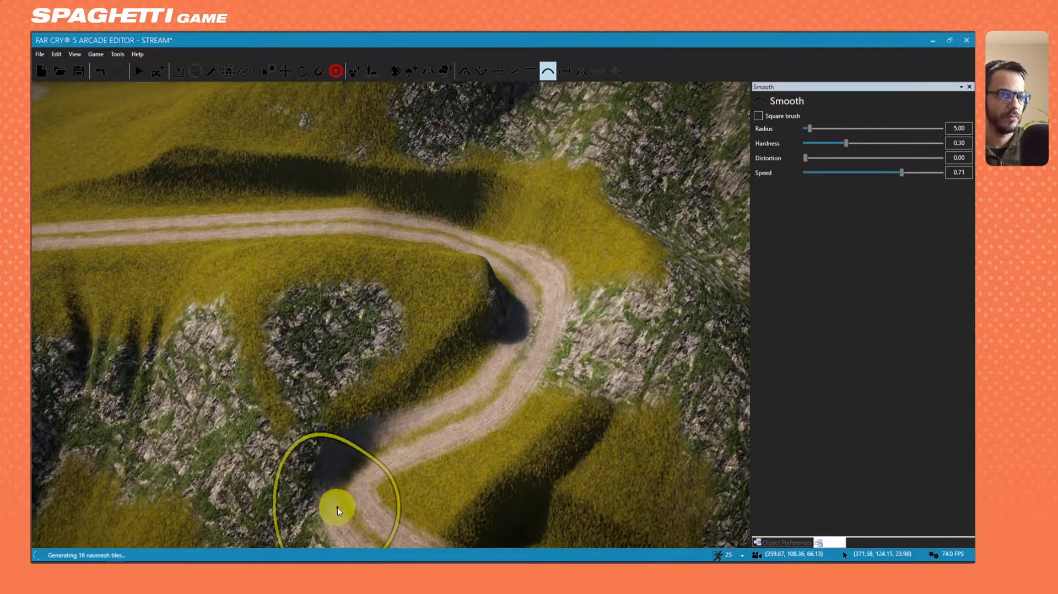
pyautogui.press('s')
pyautogui.moveTo(337, 511); pyautogui.dragTo(370, 431, button='right')
pyautogui.moveTo(399, 447)
pyautogui.mouseDown()
pyautogui.moveTo(491, 250)
pyautogui.moveTo(395, 419)
pyautogui.mouseUp()
pyautogui.press('s')
pyautogui.moveTo(396, 419); pyautogui.dragTo(381, 461, button='right')
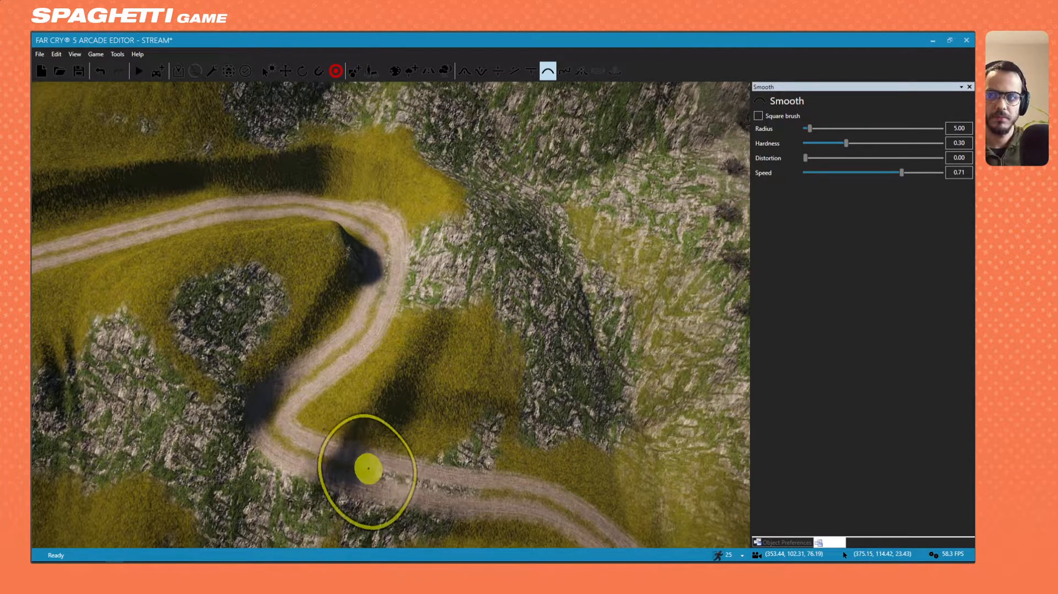
# Try to smooth the gravel road on the rocky stretch below the sharp corner.
pyautogui.moveTo(333, 451)
pyautogui.mouseDown(button='right')
pyautogui.moveTo(370, 155)
pyautogui.moveTo(333, 452)
pyautogui.mouseUp(button='right')
pyautogui.press('w')
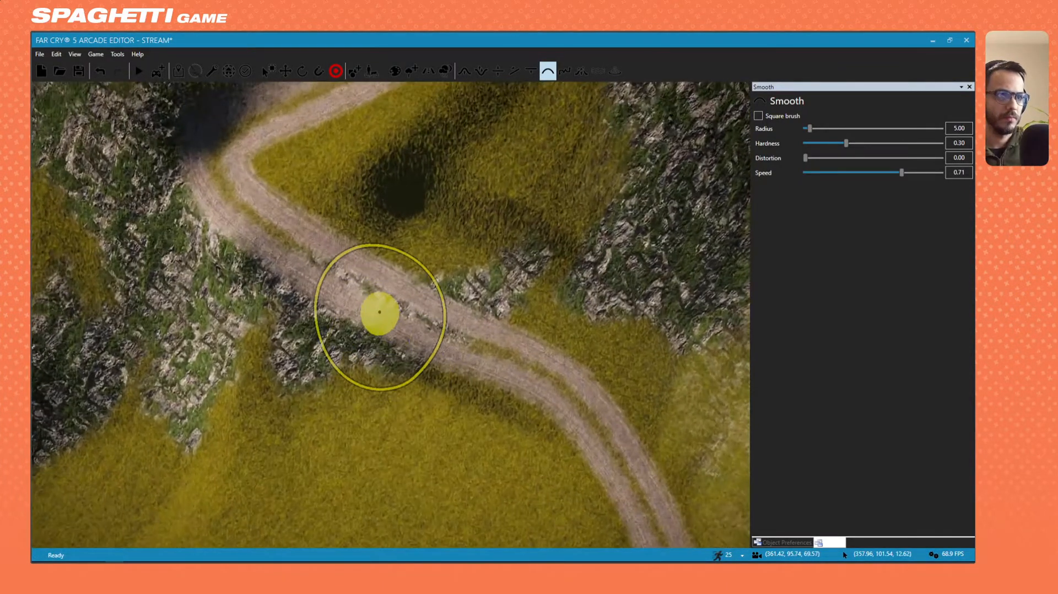
pyautogui.press('w')
pyautogui.moveTo(543, 456); pyautogui.dragTo(254, 309, button='right')
pyautogui.moveTo(104, 386)
pyautogui.mouseDown(button='right')
pyautogui.moveTo(323, 434)
pyautogui.moveTo(508, 453)
pyautogui.moveTo(451, 430)
pyautogui.moveTo(430, 444)
pyautogui.moveTo(430, 500)
pyautogui.moveTo(438, 402)
pyautogui.mouseUp(button='right')
pyautogui.press('w')
pyautogui.moveTo(437, 401); pyautogui.dragTo(373, 344)
pyautogui.hotkey('ctrl', 'z')
# Smooth the road surface at the sharp hillside corner from close up.
pyautogui.press('w')
pyautogui.moveTo(423, 302)
pyautogui.mouseDown(button='right')
pyautogui.moveTo(428, 390)
pyautogui.moveTo(354, 543)
pyautogui.moveTo(402, 299)
pyautogui.mouseUp(button='right')
pyautogui.press('w')
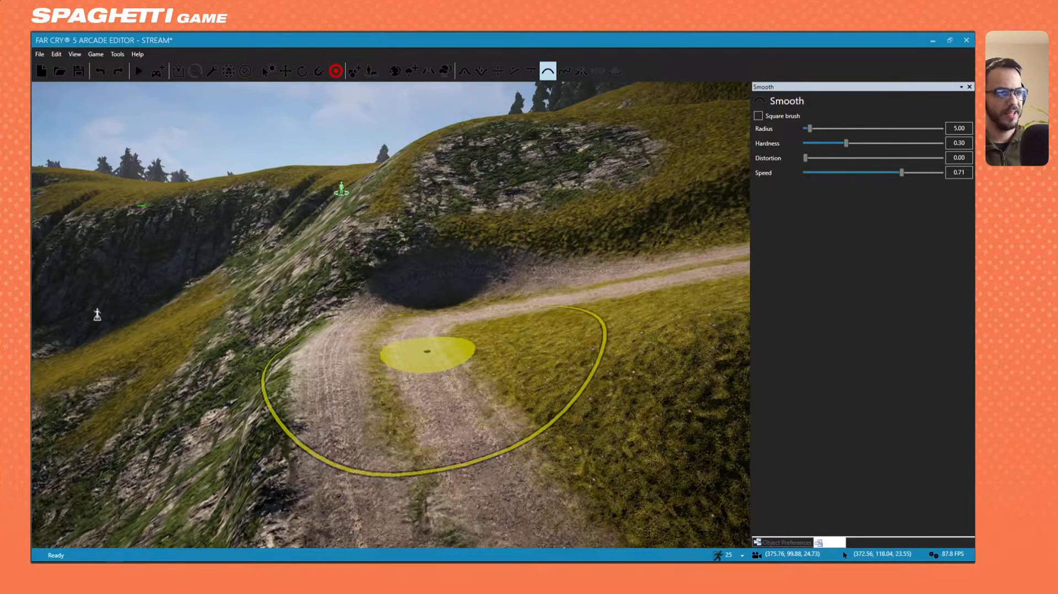
pyautogui.moveTo(431, 327); pyautogui.dragTo(470, 305)
# Round off the Gravel Alpine road's sharp corner by adding points on both sides and moving the corner point inward.
pyautogui.moveTo(470, 305)
pyautogui.mouseDown(button='right')
pyautogui.moveTo(488, 287)
pyautogui.moveTo(356, 312)
pyautogui.moveTo(767, 200)
pyautogui.mouseUp(button='right')
pyautogui.press('a')
pyautogui.press('s')
pyautogui.press('w')
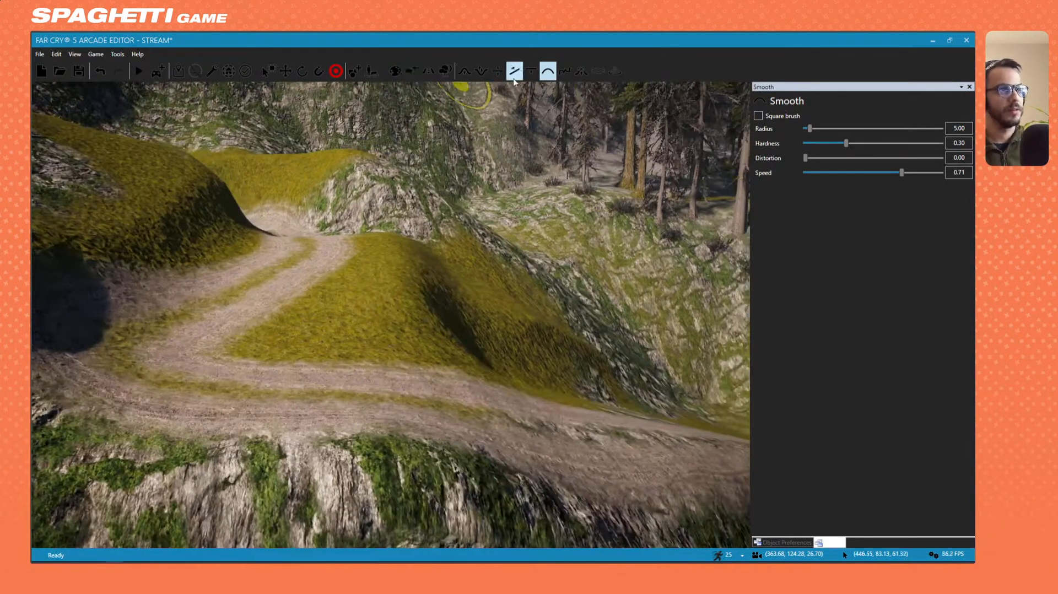
pyautogui.click(429, 67)
pyautogui.moveTo(389, 260); pyautogui.dragTo(287, 223, button='right')
pyautogui.press('s')
pyautogui.click(293, 251)
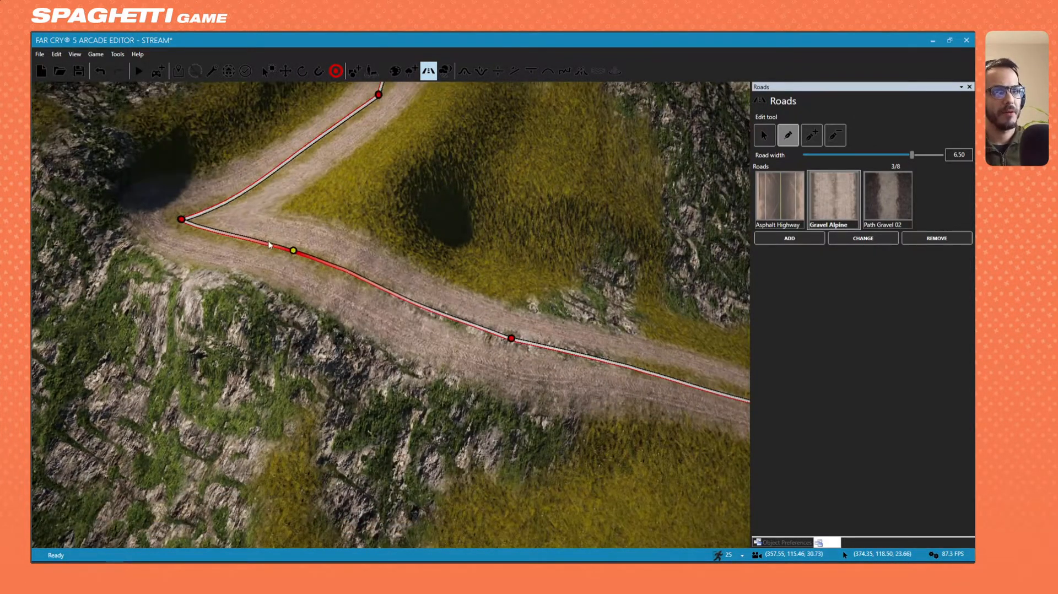
pyautogui.moveTo(244, 192); pyautogui.dragTo(287, 189)
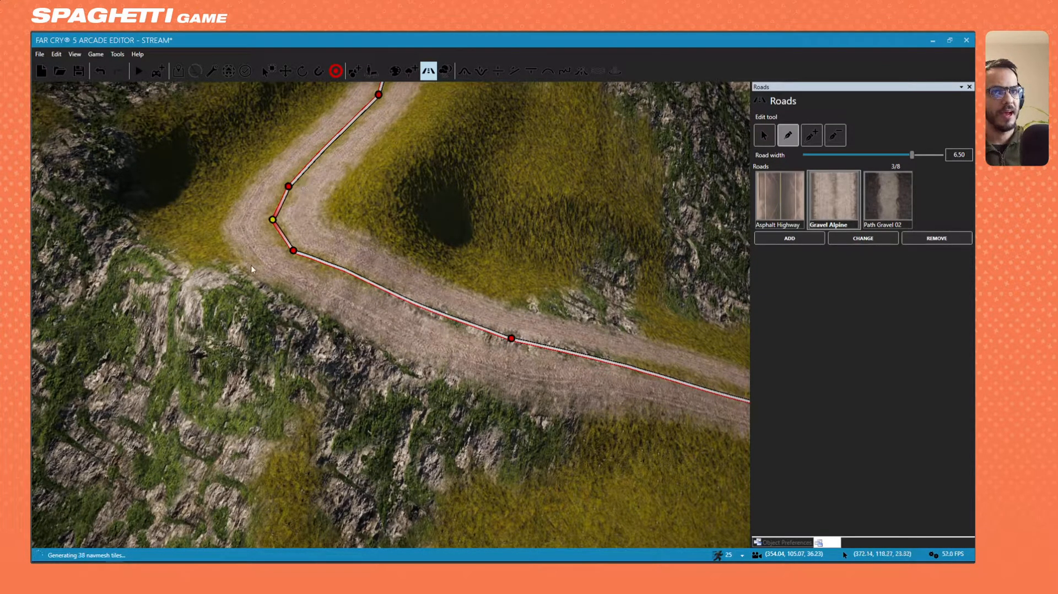
# Adjust the gravel road's points below the corner to straighten its line past the rocky edge.
pyautogui.moveTo(344, 312); pyautogui.dragTo(77, 245, button='right')
pyautogui.moveTo(314, 269); pyautogui.dragTo(292, 284, button='right')
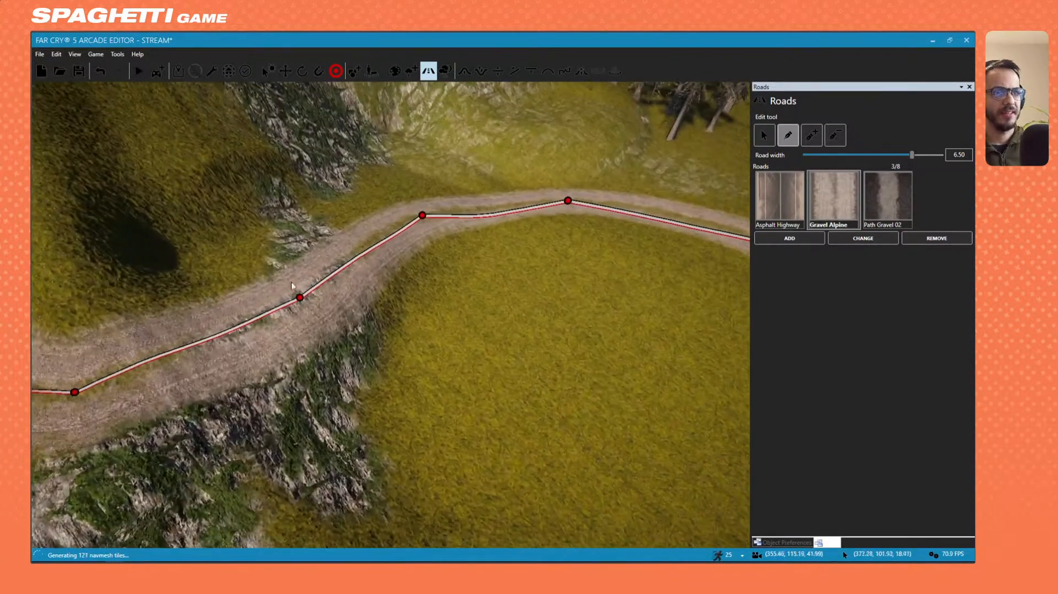
pyautogui.moveTo(294, 295); pyautogui.dragTo(276, 278)
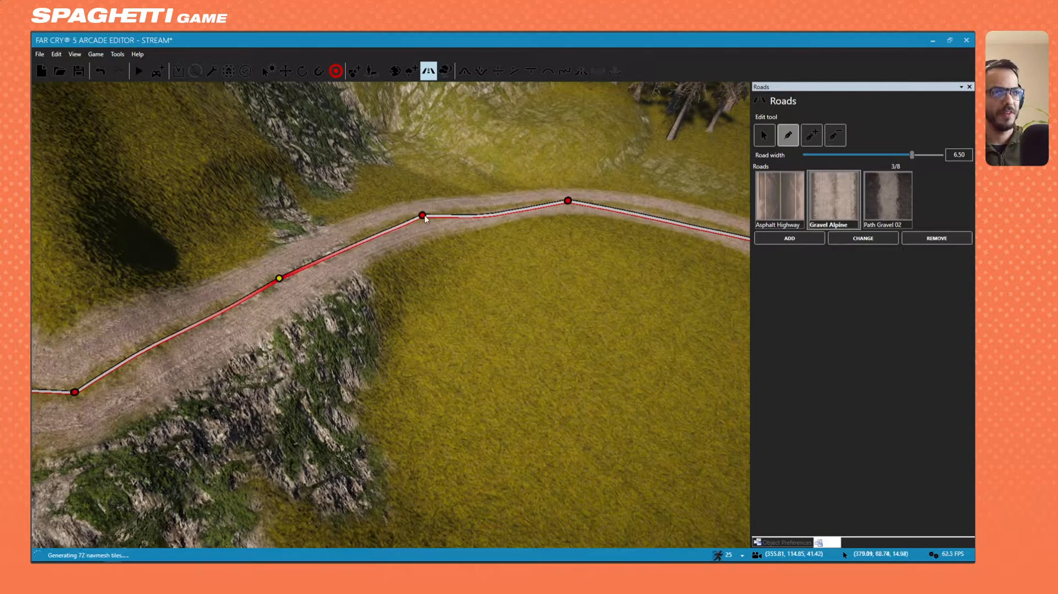
pyautogui.moveTo(495, 207); pyautogui.dragTo(492, 198)
# Follow the gravel road up to the hilltop and reposition the point just before its end.
pyautogui.moveTo(491, 198)
pyautogui.mouseDown(button='right')
pyautogui.moveTo(711, 171)
pyautogui.moveTo(496, 182)
pyautogui.moveTo(419, 160)
pyautogui.moveTo(375, 165)
pyautogui.moveTo(442, 220)
pyautogui.moveTo(499, 214)
pyautogui.mouseUp(button='right')
pyautogui.press('s')
pyautogui.press('w')
pyautogui.press('w')
pyautogui.moveTo(527, 255); pyautogui.dragTo(552, 264, button='right')
pyautogui.press('w')
pyautogui.press('s')
pyautogui.moveTo(558, 202); pyautogui.dragTo(304, 270, button='right')
pyautogui.press('w')
pyautogui.moveTo(458, 295); pyautogui.dragTo(443, 313, button='right')
pyautogui.moveTo(376, 345); pyautogui.dragTo(372, 238, button='right')
pyautogui.moveTo(372, 238); pyautogui.dragTo(364, 285)
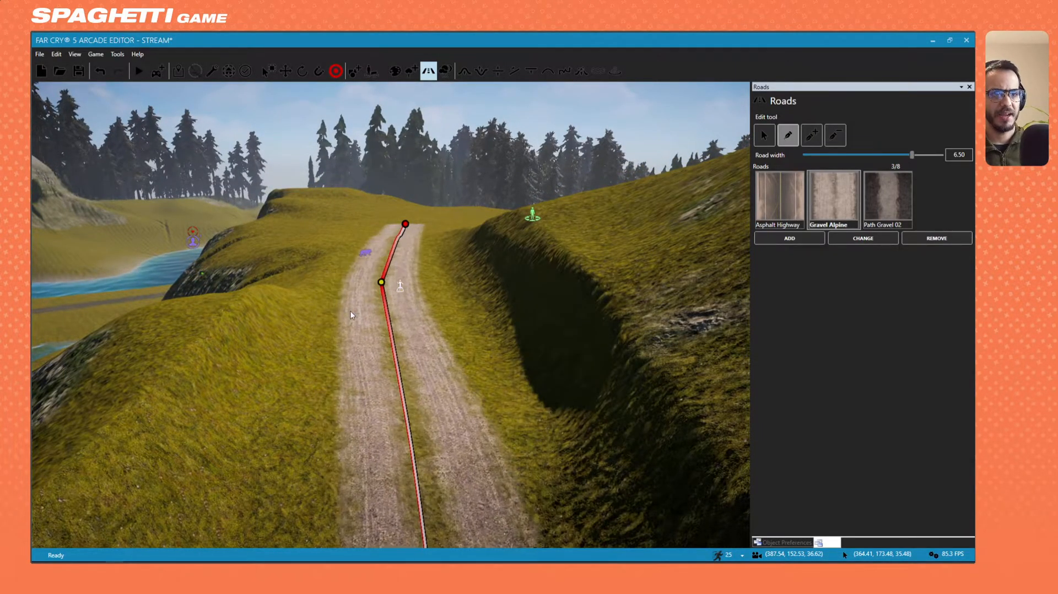
# Set up texture painting with the mossy rock cliff texture and a brush radius of 46.50.
pyautogui.moveTo(342, 261); pyautogui.dragTo(386, 331, button='right')
pyautogui.press('s')
pyautogui.moveTo(390, 254); pyautogui.dragTo(402, 297, button='right')
pyautogui.scroll(-5, 667, 260)
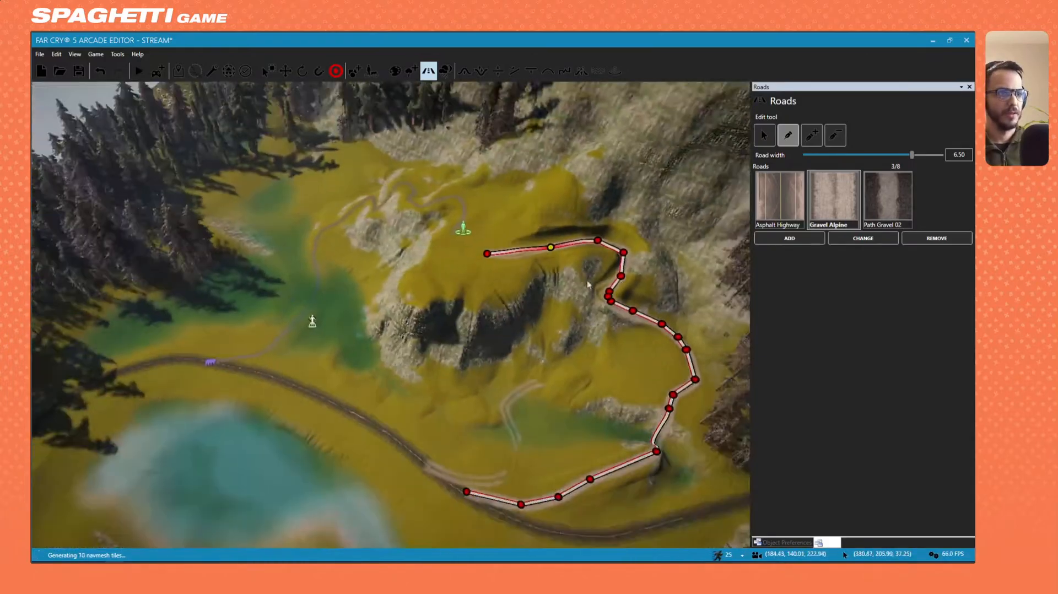
pyautogui.click(394, 71)
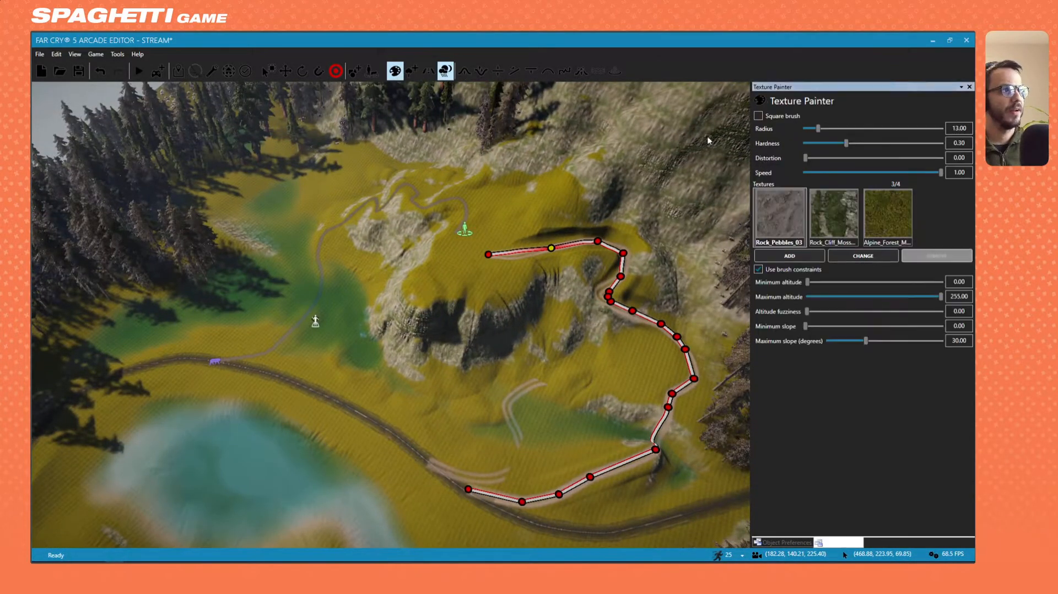
pyautogui.click(826, 218)
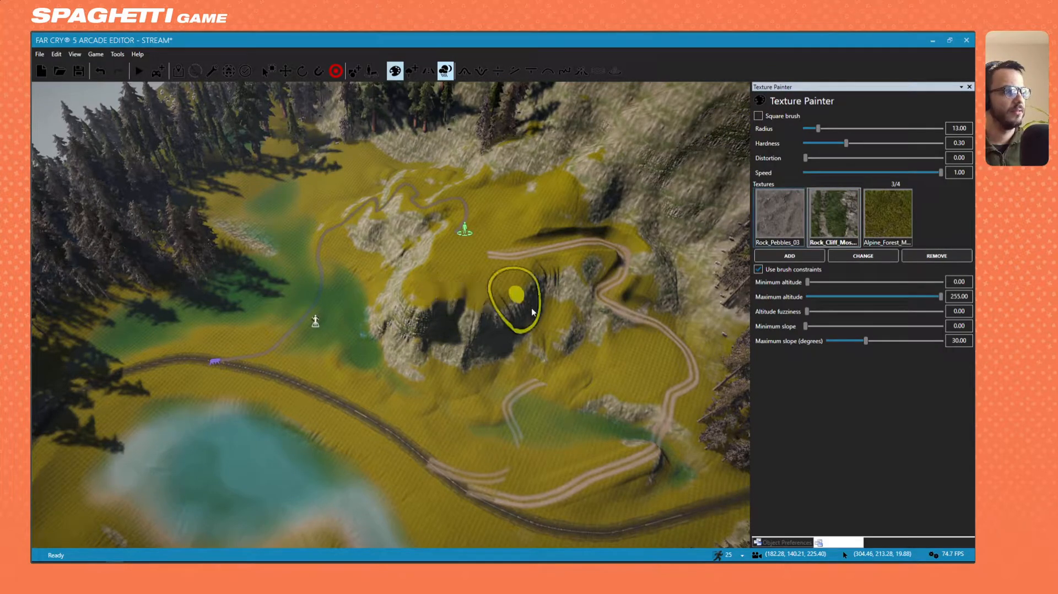
pyautogui.keyDown('ctrl'); pyautogui.moveTo(490, 323); pyautogui.dragTo(727, 319); pyautogui.keyUp('ctrl')
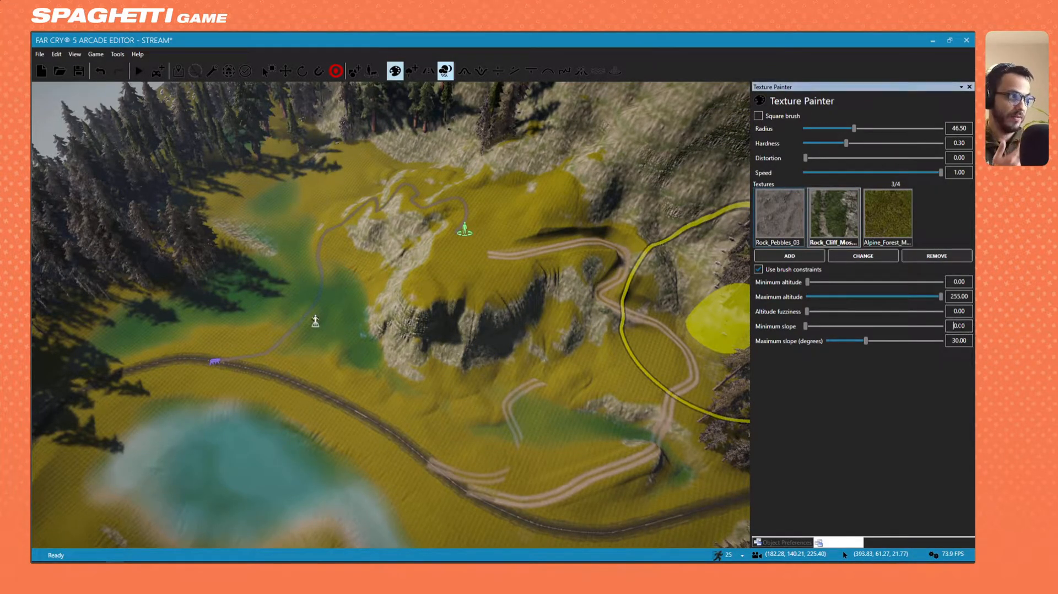
# Limit the brush to slopes from 30 to 90 degrees and paint the mossy cliff rock over the hillside around the gravel road.
pyautogui.write('30')
pyautogui.press('Tab')
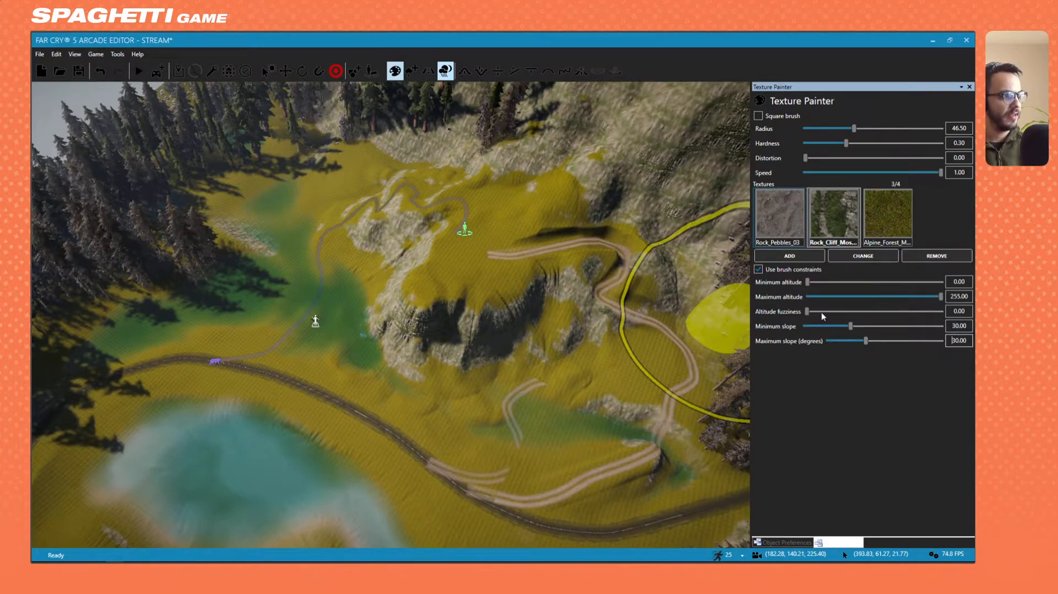
pyautogui.press('Delete')
pyautogui.press('Delete')
pyautogui.press('Delete')
pyautogui.press('Delete')
pyautogui.press('Delete')
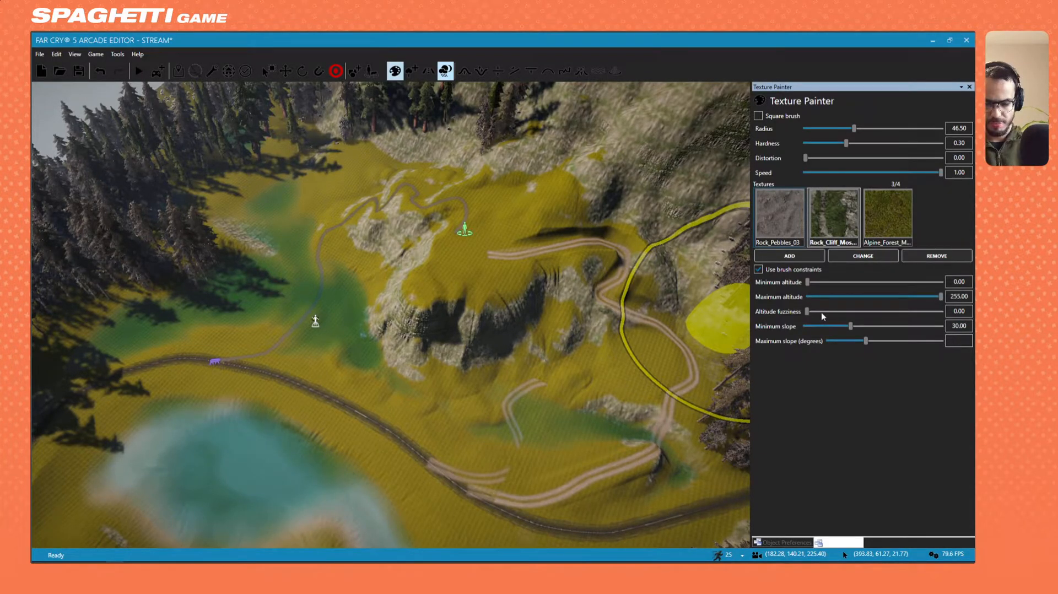
pyautogui.write('30')
pyautogui.press('Tab')
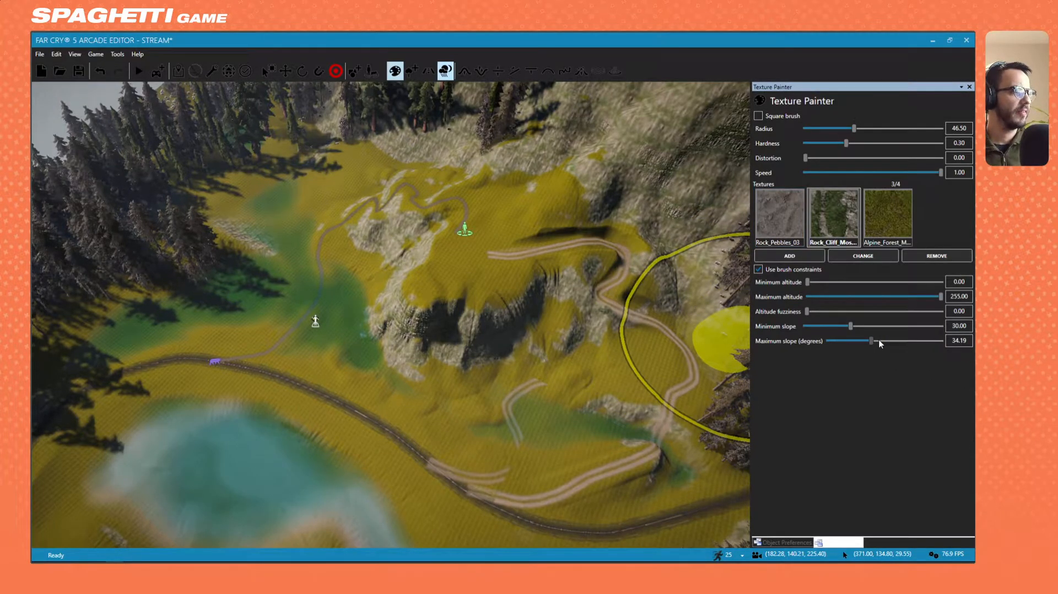
pyautogui.moveTo(874, 341); pyautogui.dragTo(944, 340)
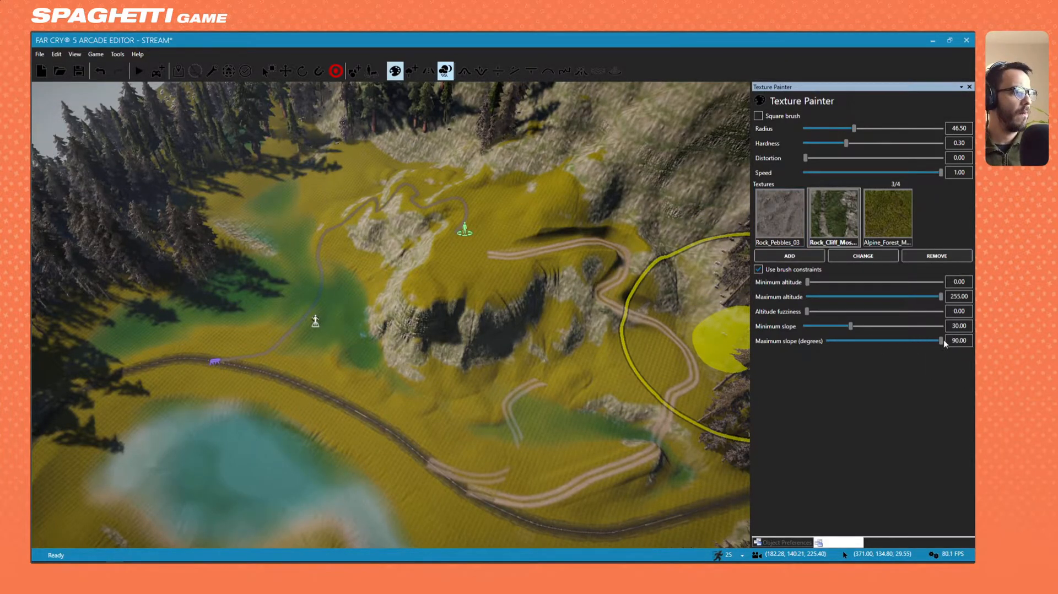
pyautogui.moveTo(528, 228)
pyautogui.mouseDown()
pyautogui.moveTo(634, 206)
pyautogui.moveTo(591, 273)
pyautogui.moveTo(515, 258)
pyautogui.moveTo(594, 260)
pyautogui.moveTo(629, 275)
pyautogui.moveTo(577, 372)
pyautogui.mouseUp()
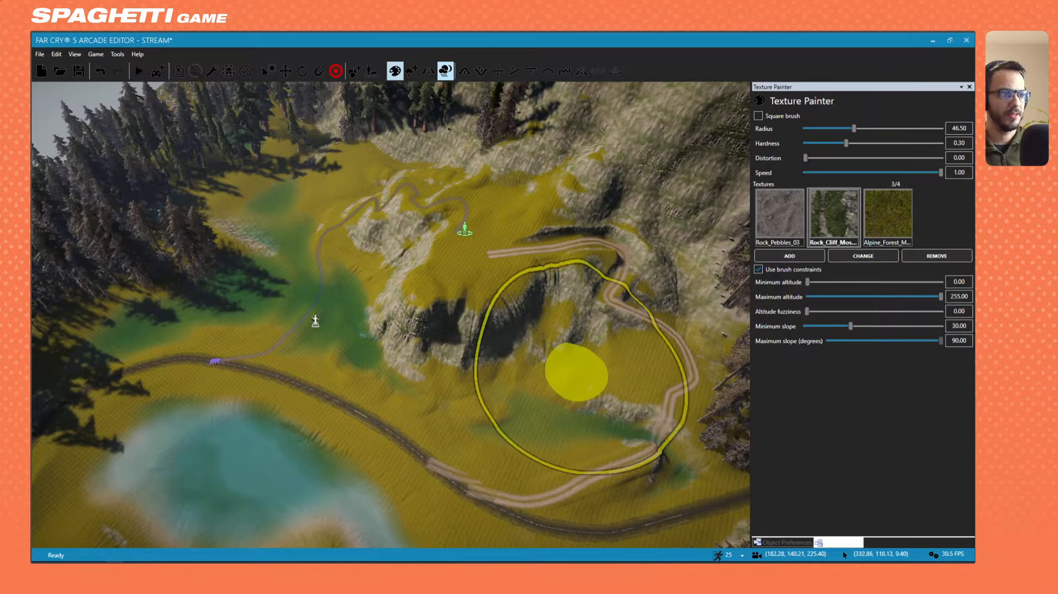
# Paint the mossy cliff rock over the steep slopes beside and above the gravel road on the hillside.
pyautogui.moveTo(576, 372); pyautogui.dragTo(641, 362, button='right')
pyautogui.press('s')
pyautogui.moveTo(642, 362); pyautogui.dragTo(548, 461)
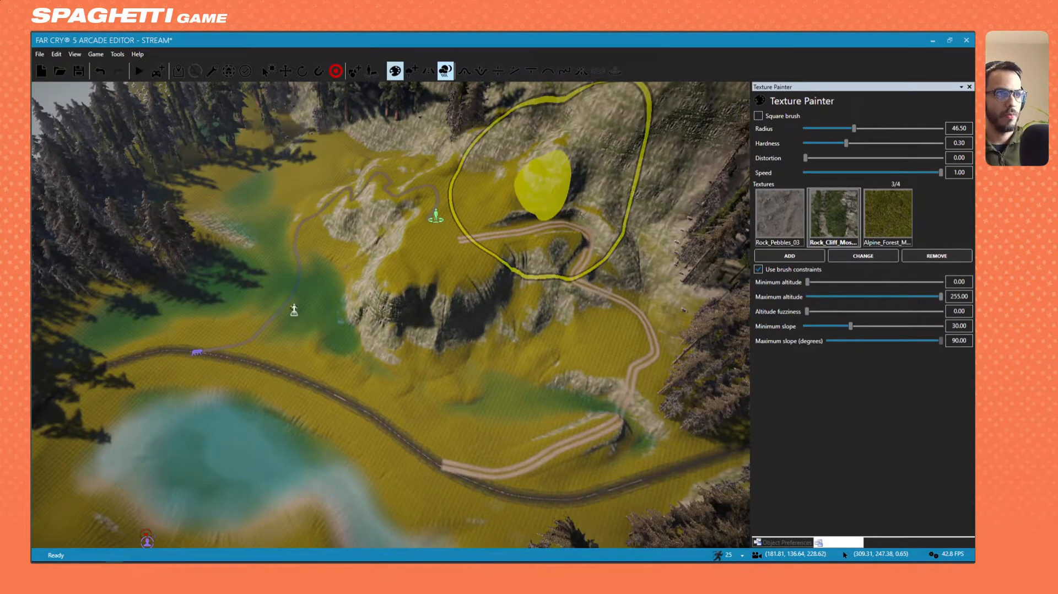
# Select the alpine forest ground texture and limit its brush to slopes from 0 to 30 degrees.
pyautogui.click(892, 213)
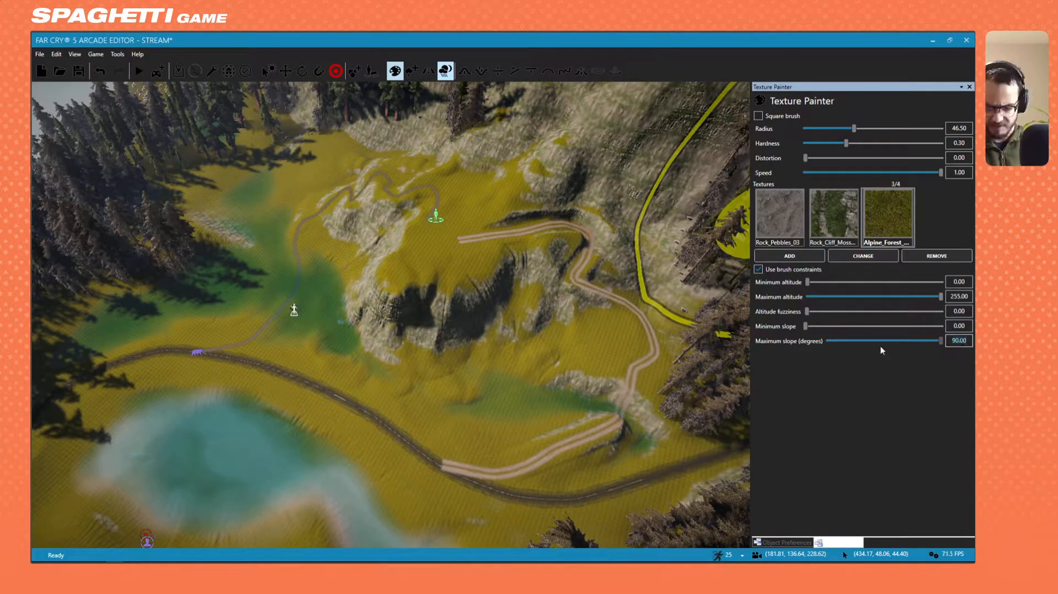
pyautogui.write('30')
pyautogui.press('Return')
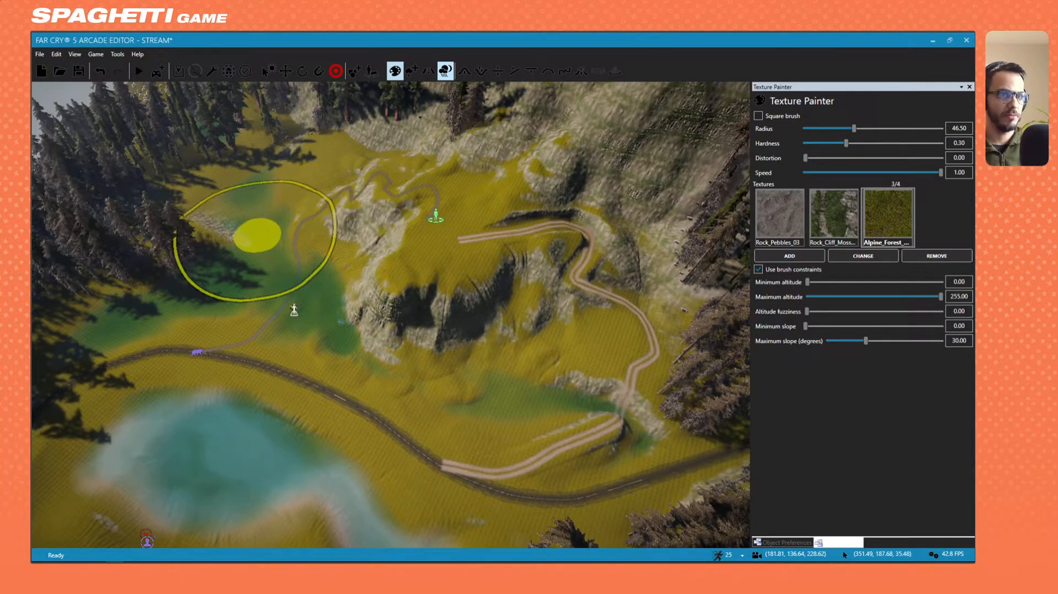
# Examine the lakes, the rocky hill and the gravel road where it crosses the water from several angles.
pyautogui.moveTo(309, 264)
pyautogui.mouseDown(button='right')
pyautogui.moveTo(187, 171)
pyautogui.moveTo(293, 259)
pyautogui.moveTo(496, 259)
pyautogui.moveTo(154, 166)
pyautogui.mouseUp(button='right')
pyautogui.press('w')
pyautogui.press('w')
pyautogui.moveTo(390, 314)
pyautogui.mouseDown(button='right')
pyautogui.moveTo(361, 268)
pyautogui.moveTo(328, 251)
pyautogui.moveTo(342, 179)
pyautogui.moveTo(408, 182)
pyautogui.moveTo(331, 221)
pyautogui.moveTo(485, 160)
pyautogui.moveTo(540, 171)
pyautogui.moveTo(546, 220)
pyautogui.moveTo(342, 265)
pyautogui.moveTo(485, 209)
pyautogui.moveTo(552, 204)
pyautogui.moveTo(352, 188)
pyautogui.moveTo(287, 276)
pyautogui.moveTo(355, 301)
pyautogui.moveTo(452, 283)
pyautogui.moveTo(375, 102)
pyautogui.mouseUp(button='right')
pyautogui.press('w')
pyautogui.press('w')
pyautogui.press('w')
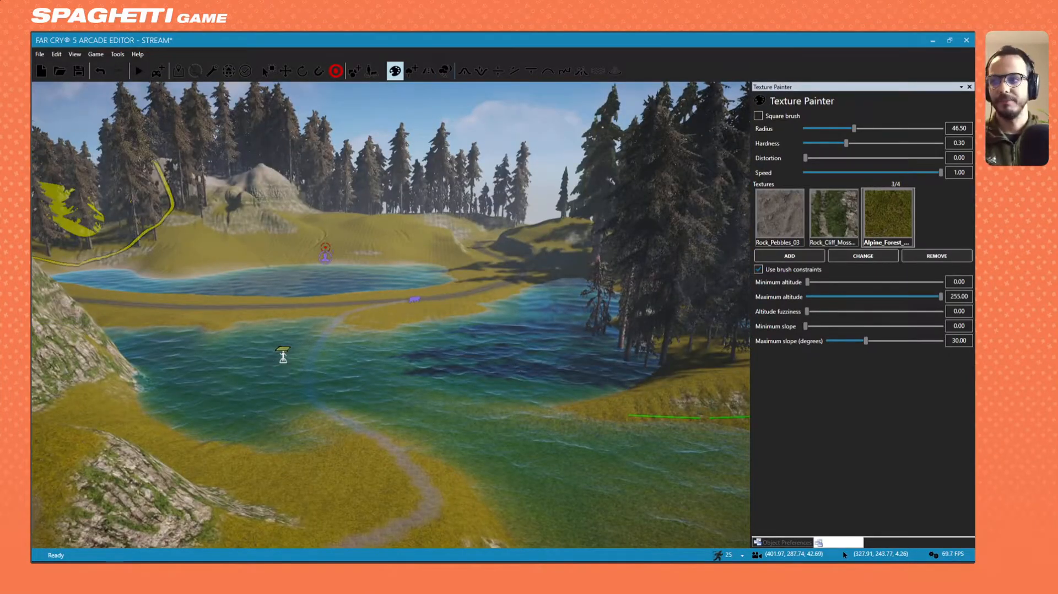
pyautogui.press('w')
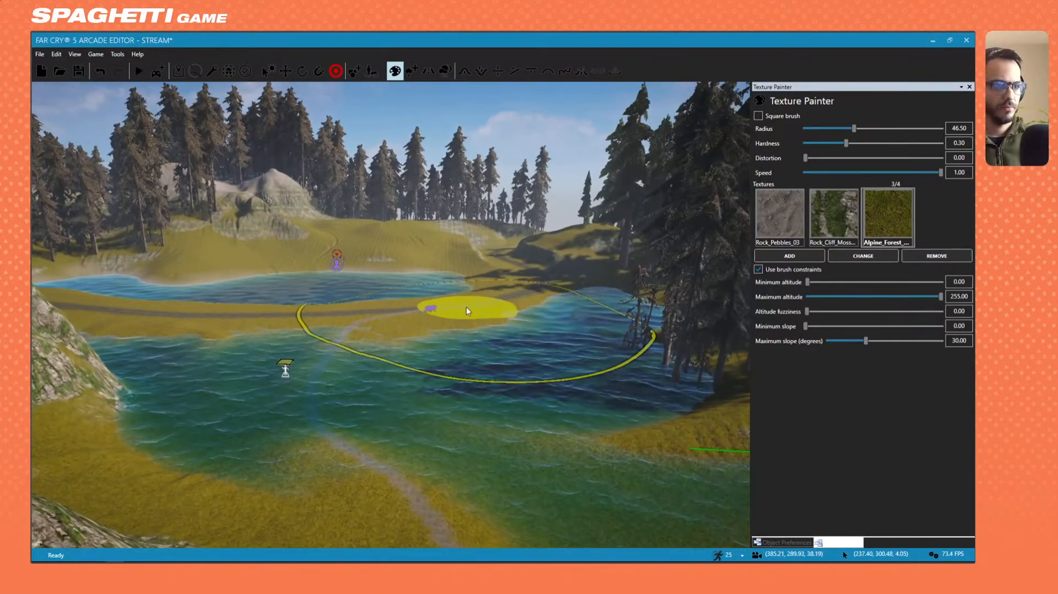
pyautogui.press('s')
pyautogui.moveTo(365, 332)
pyautogui.mouseDown(button='right')
pyautogui.moveTo(309, 419)
pyautogui.moveTo(311, 397)
pyautogui.moveTo(385, 314)
pyautogui.moveTo(441, 276)
pyautogui.moveTo(391, 327)
pyautogui.moveTo(435, 299)
pyautogui.mouseUp(button='right')
pyautogui.press('s')
pyautogui.press('w')
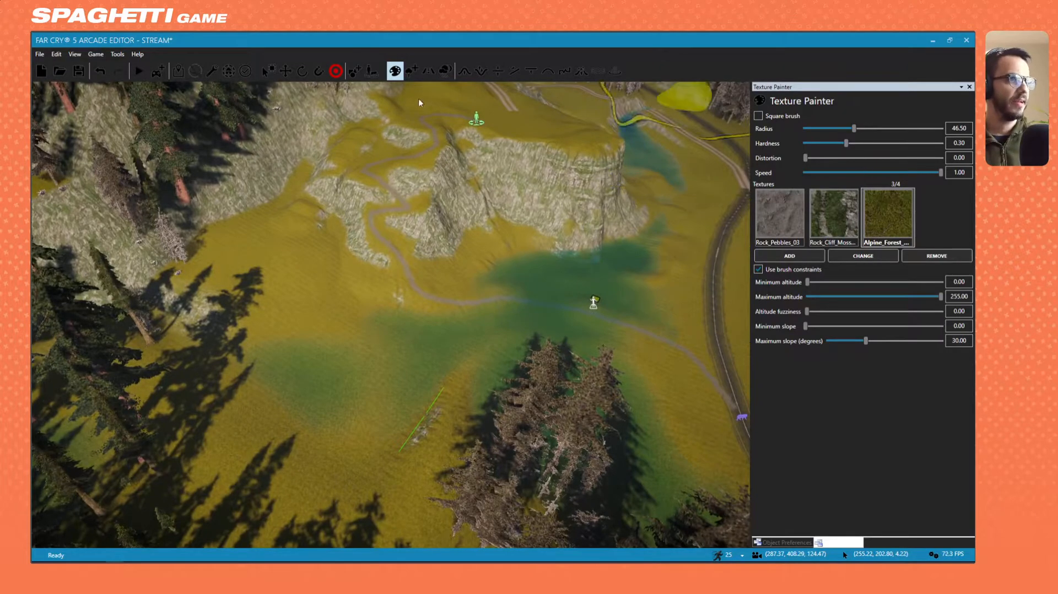
pyautogui.press('w')
pyautogui.moveTo(491, 243)
pyautogui.mouseDown(button='right')
pyautogui.moveTo(513, 257)
pyautogui.moveTo(456, 238)
pyautogui.mouseUp(button='right')
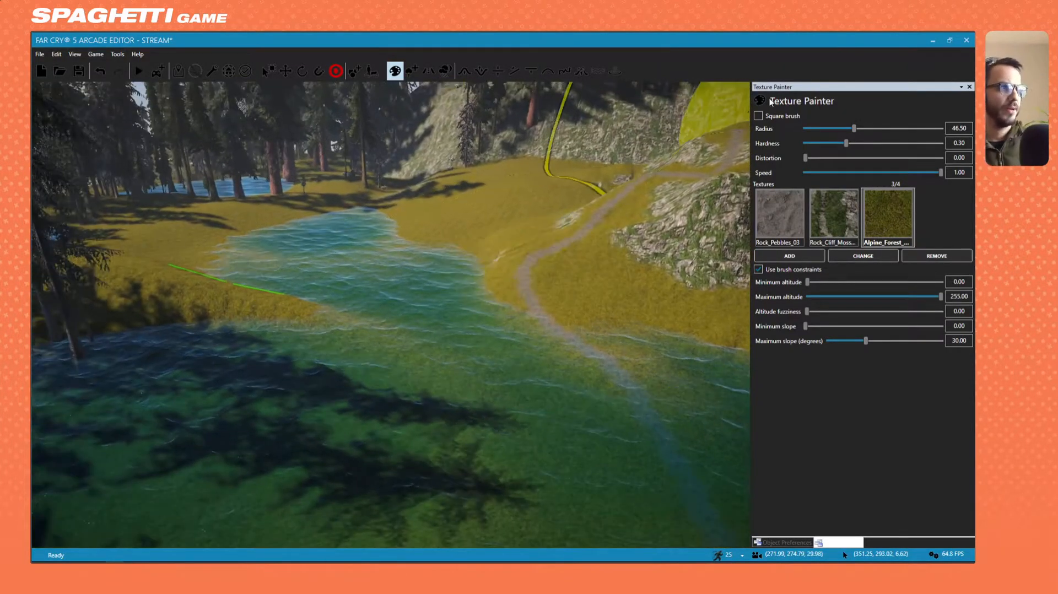
# Raise the shallow lake bank near the forest with Terrain Set to Height, using a radius of 17.50 and a height of 5.71.
pyautogui.click(498, 74)
pyautogui.moveTo(425, 202); pyautogui.dragTo(358, 187, button='right')
pyautogui.press('s')
pyautogui.press('w')
pyautogui.moveTo(359, 331); pyautogui.dragTo(406, 312, button='right')
pyautogui.press('w')
pyautogui.press('d')
pyautogui.moveTo(402, 375); pyautogui.dragTo(401, 380, button='right')
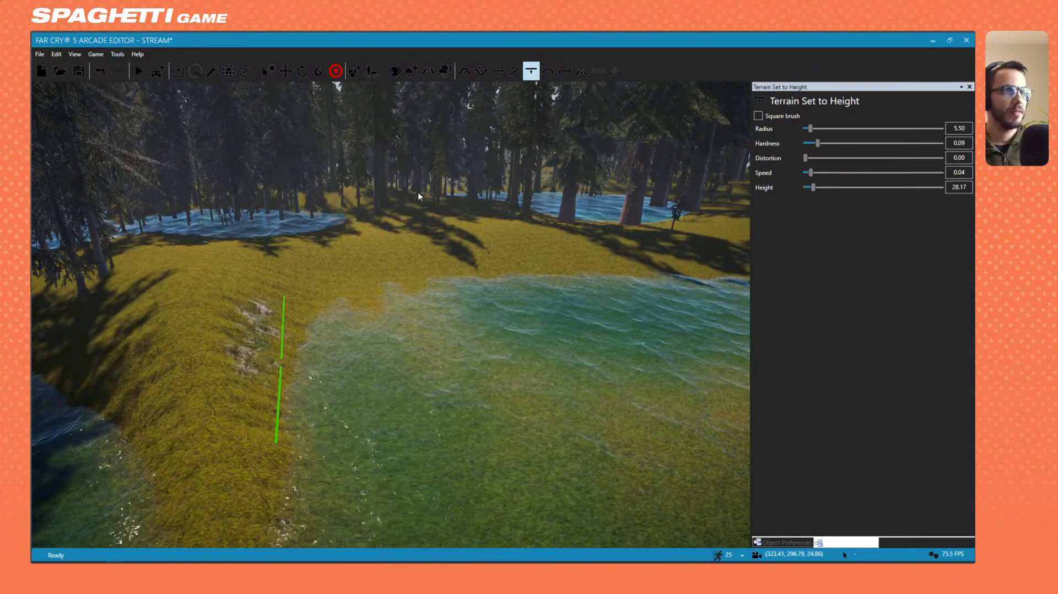
pyautogui.keyDown('ctrl'); pyautogui.scroll(9, 269, 294); pyautogui.keyUp('ctrl')
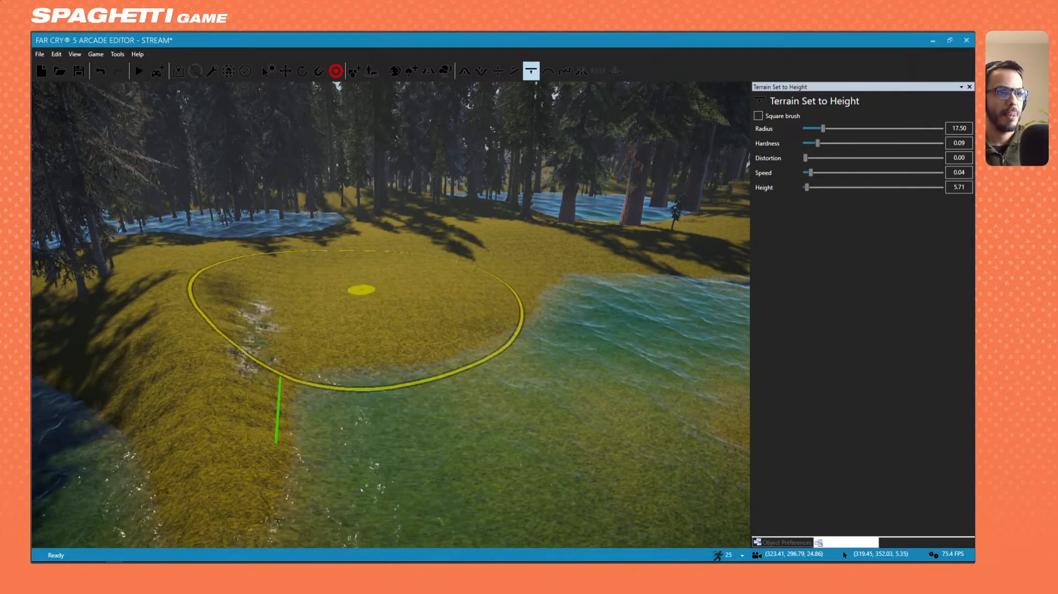
# Raise the flooded stretch of gravel road above the water with Set to Height, using a radius of 7.00 and a height of 4.09.
pyautogui.moveTo(380, 257)
pyautogui.mouseDown(button='right')
pyautogui.moveTo(312, 238)
pyautogui.moveTo(452, 249)
pyautogui.moveTo(331, 247)
pyautogui.moveTo(358, 430)
pyautogui.mouseUp(button='right')
pyautogui.press('w')
pyautogui.press('d')
pyautogui.press('s')
pyautogui.moveTo(358, 240); pyautogui.dragTo(110, 126, button='right')
pyautogui.press('s')
pyautogui.moveTo(390, 275)
pyautogui.mouseDown(button='right')
pyautogui.moveTo(173, 276)
pyautogui.moveTo(310, 323)
pyautogui.moveTo(362, 164)
pyautogui.moveTo(336, 372)
pyautogui.moveTo(404, 322)
pyautogui.mouseUp(button='right')
pyautogui.press('s')
pyautogui.press('w')
pyautogui.press('s')
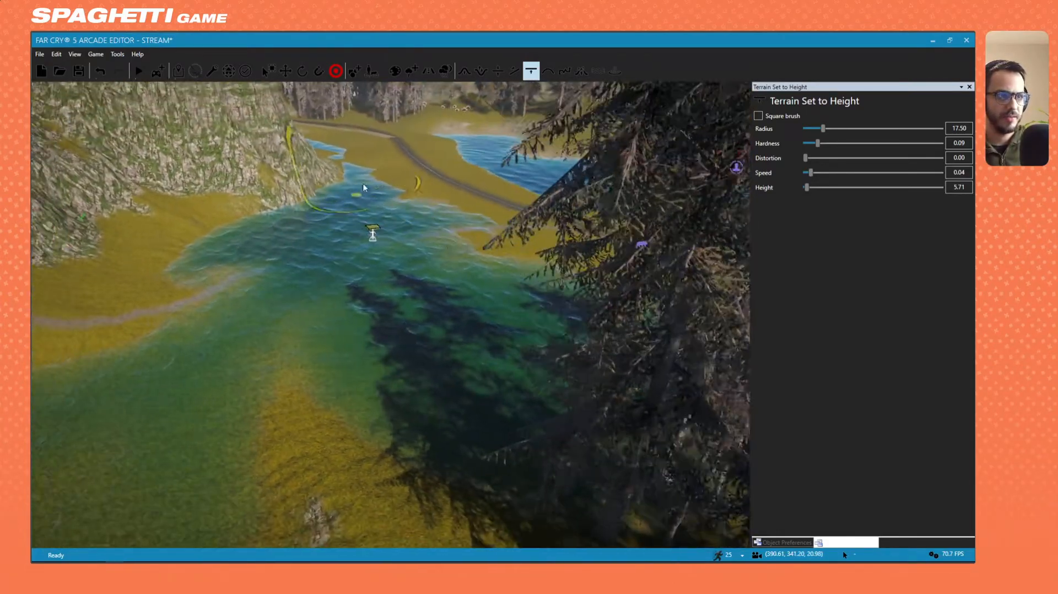
pyautogui.press('w')
pyautogui.press('a')
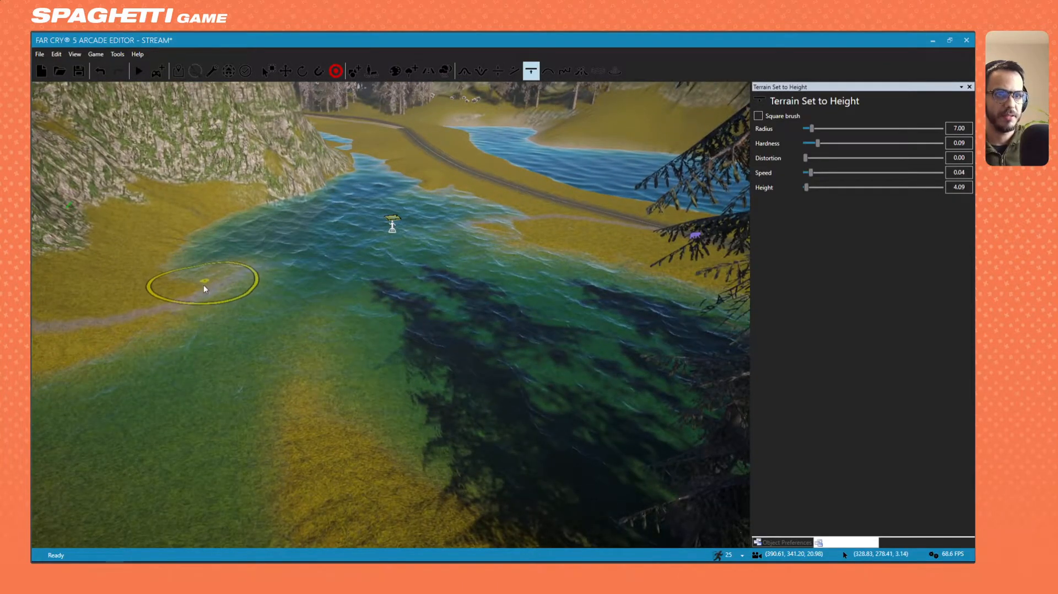
pyautogui.press('s')
pyautogui.press('a')
pyautogui.moveTo(395, 252); pyautogui.dragTo(343, 240, button='right')
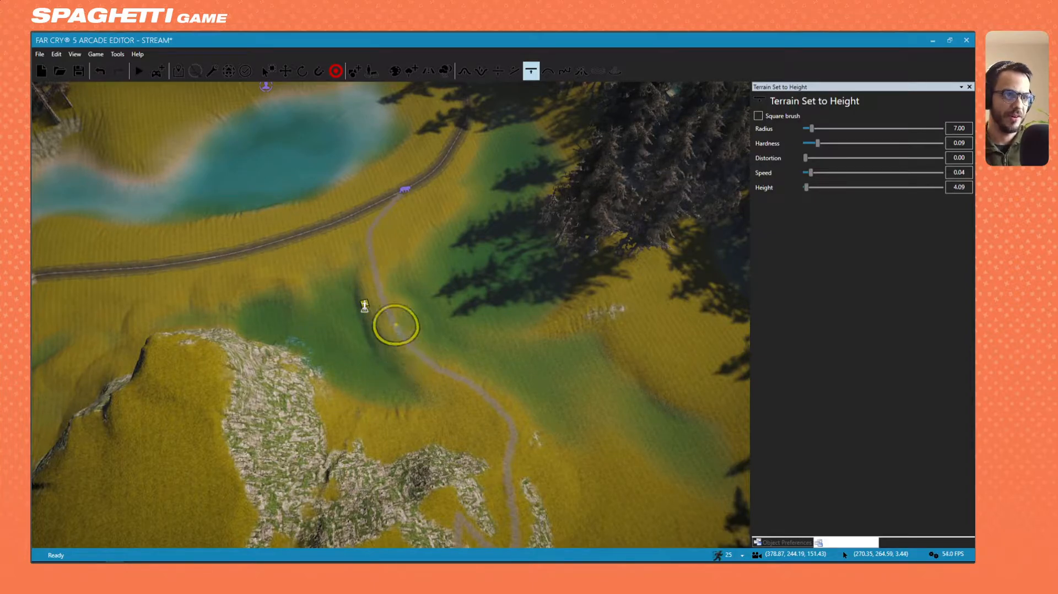
pyautogui.moveTo(434, 349); pyautogui.dragTo(463, 378)
# Build up the shallow ground between the gravel road and the forest with Set to Height at 5.62, and inspect the crossing.
pyautogui.moveTo(463, 378)
pyautogui.mouseDown(button='right')
pyautogui.moveTo(414, 375)
pyautogui.moveTo(326, 309)
pyautogui.mouseUp(button='right')
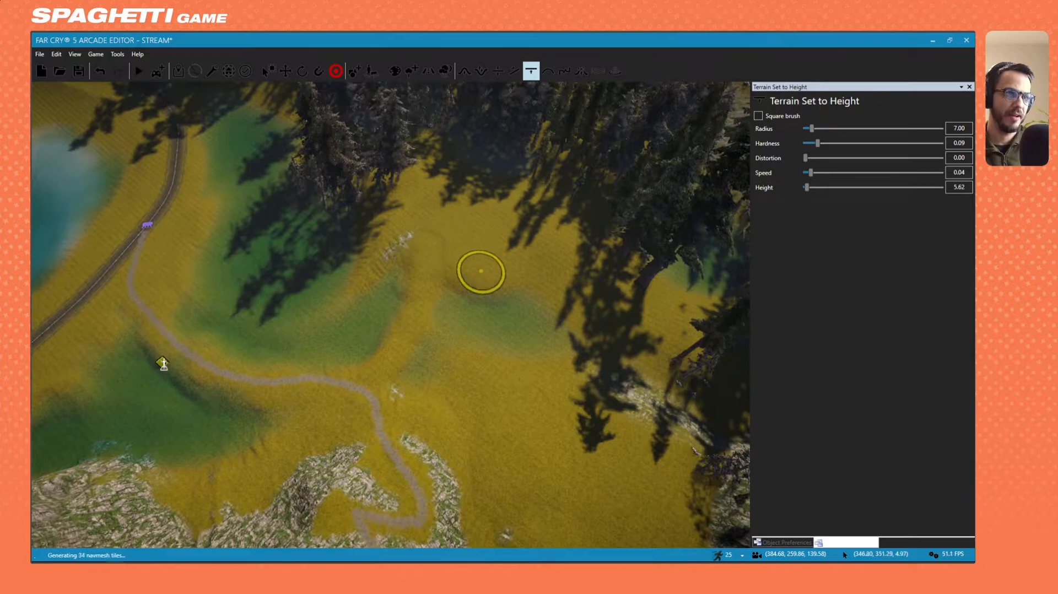
pyautogui.press('w')
pyautogui.moveTo(482, 271); pyautogui.dragTo(383, 322, button='right')
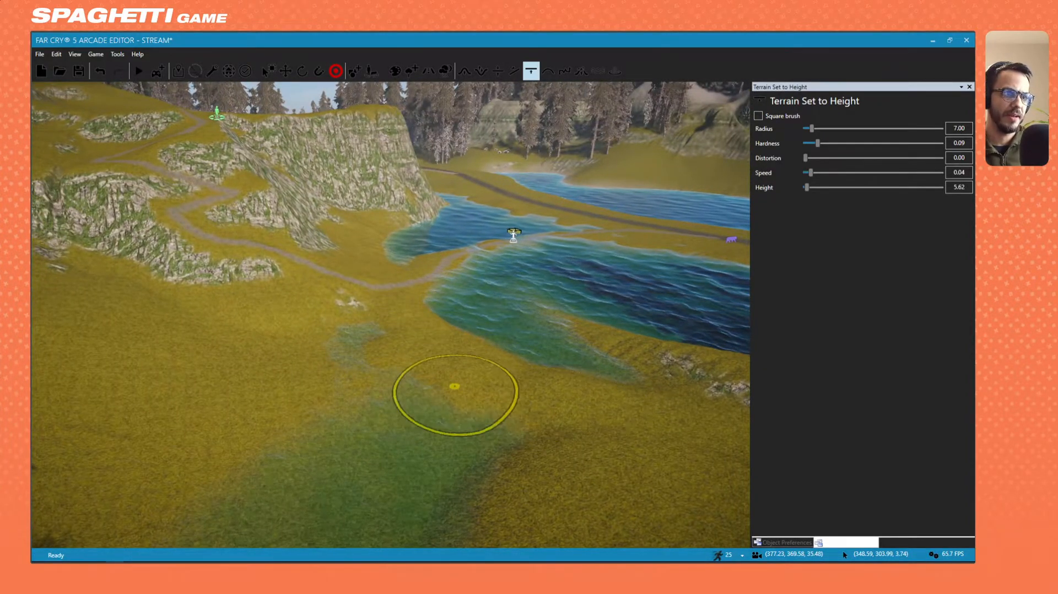
pyautogui.press('d')
pyautogui.moveTo(390, 337); pyautogui.dragTo(481, 333, button='right')
pyautogui.press('w')
pyautogui.press('a')
pyautogui.press('w')
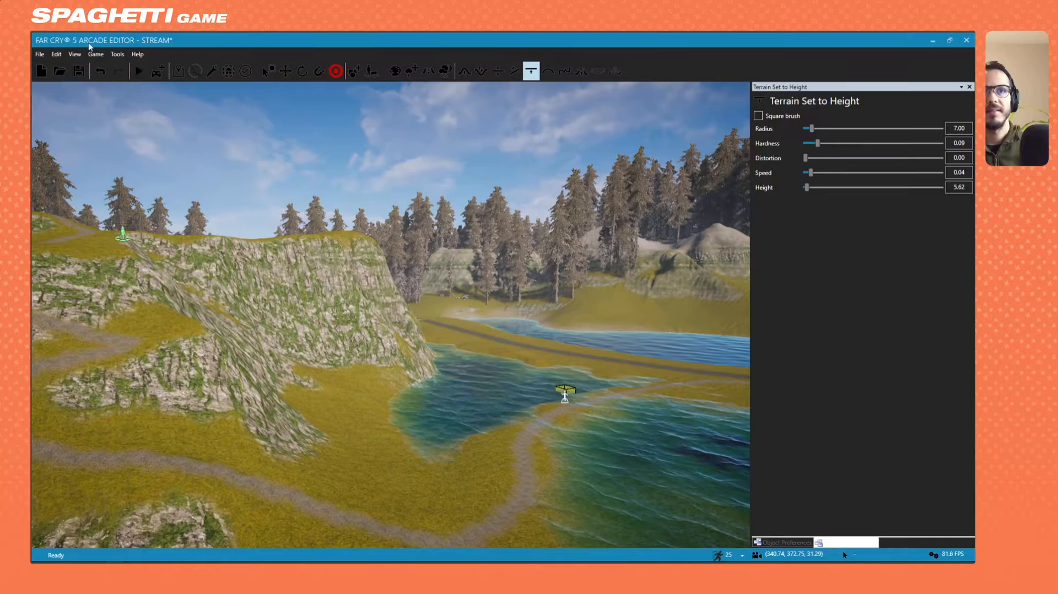
# Save the map and start a play test from the grassy hilltop.
pyautogui.click(78, 71)
pyautogui.moveTo(292, 339); pyautogui.dragTo(382, 249, button='right')
pyautogui.press('w')
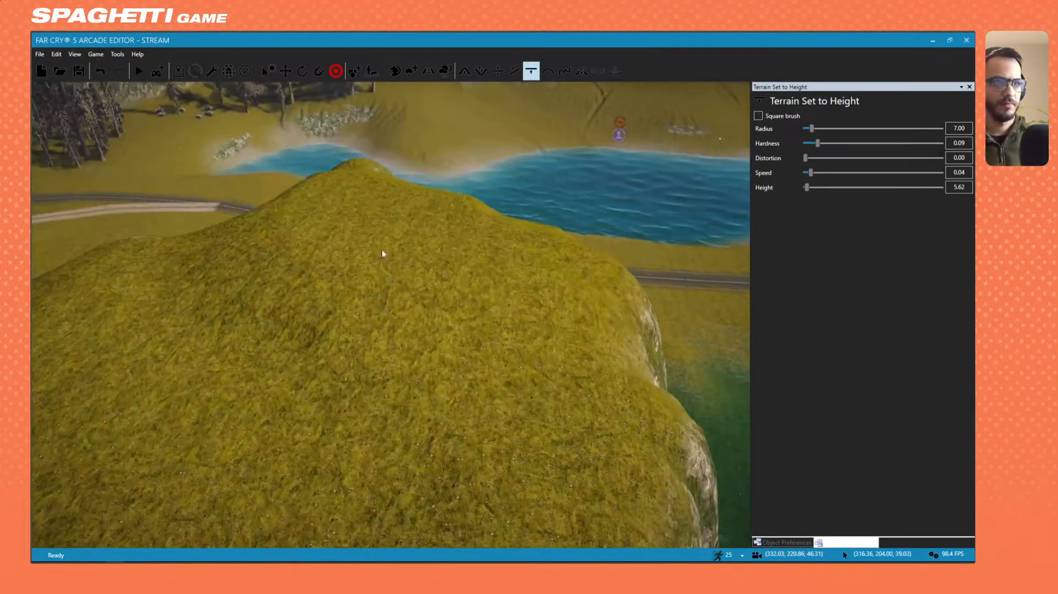
pyautogui.click(144, 74)
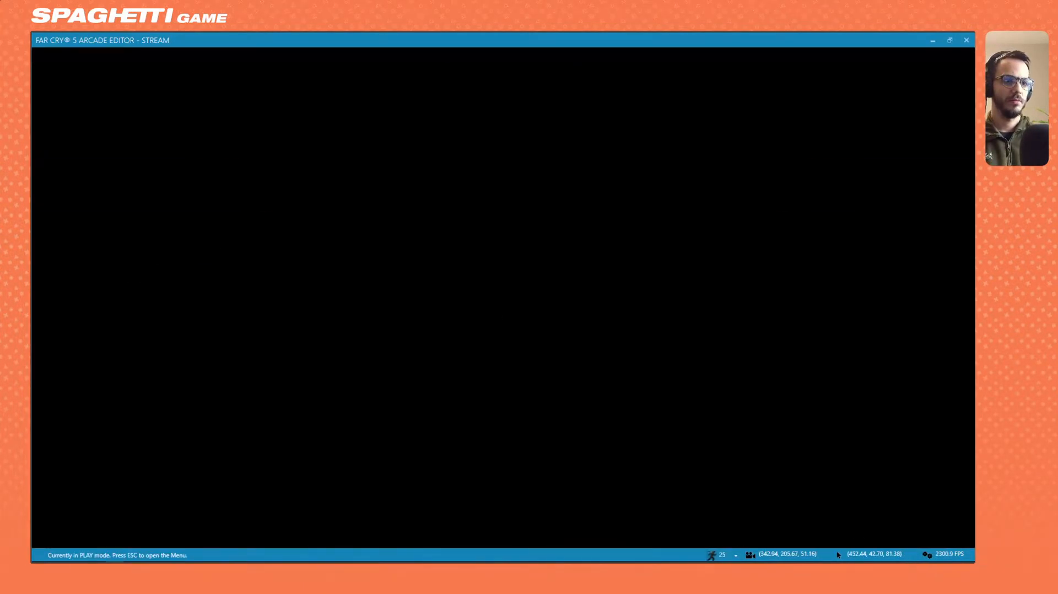
# Walk along the hilltop in play mode and examine the lakes, the cliff face and the road crossing below.
pyautogui.press('space')
pyautogui.press('w')
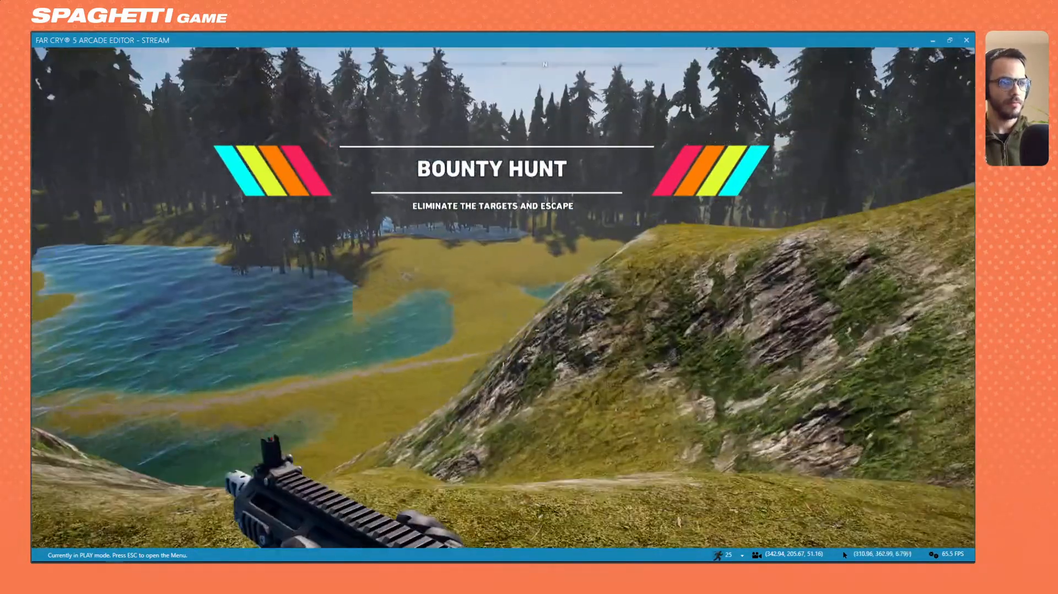
pyautogui.press('a')
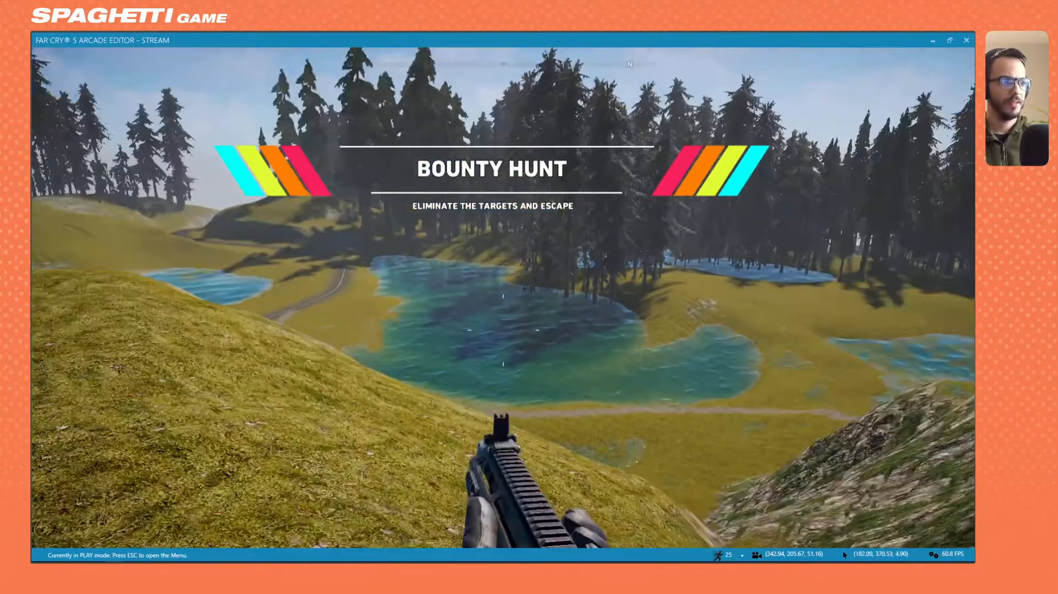
pyautogui.rightClick(503, 331)
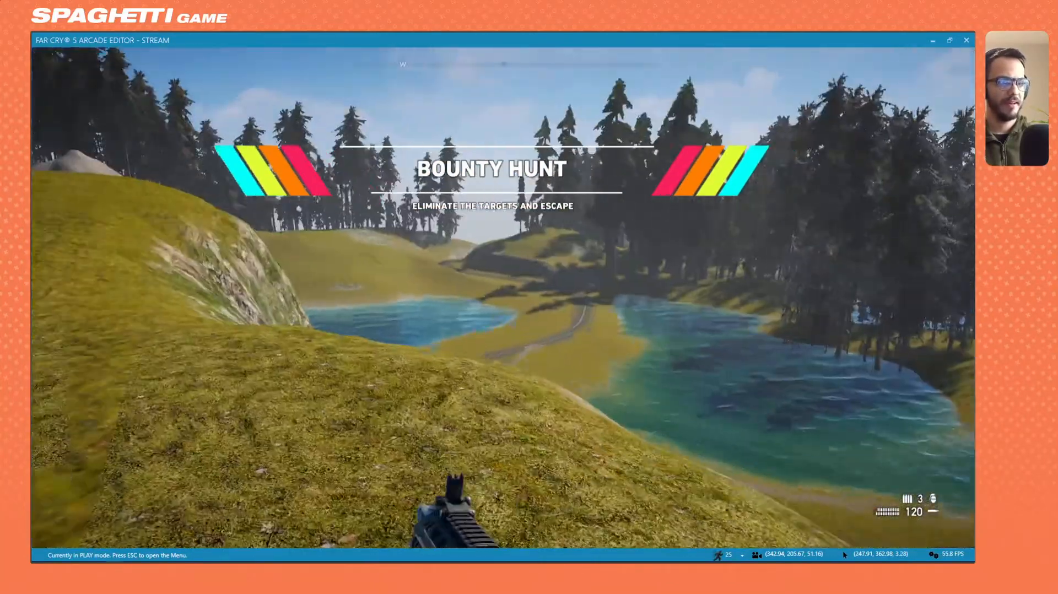
pyautogui.press('w')
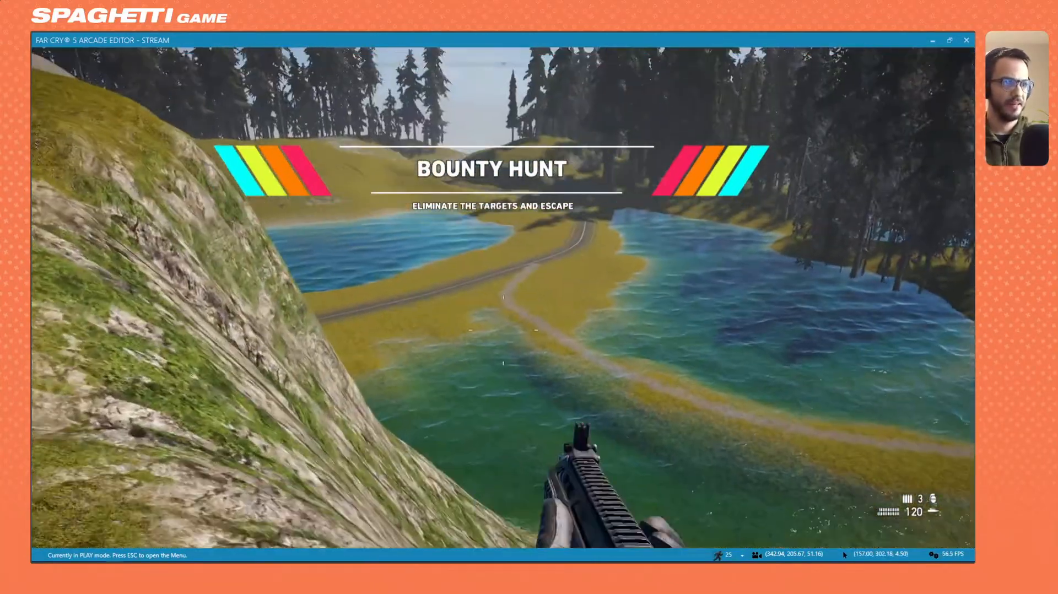
pyautogui.rightClick(503, 331)
pyautogui.hotkey('shift', 'w')
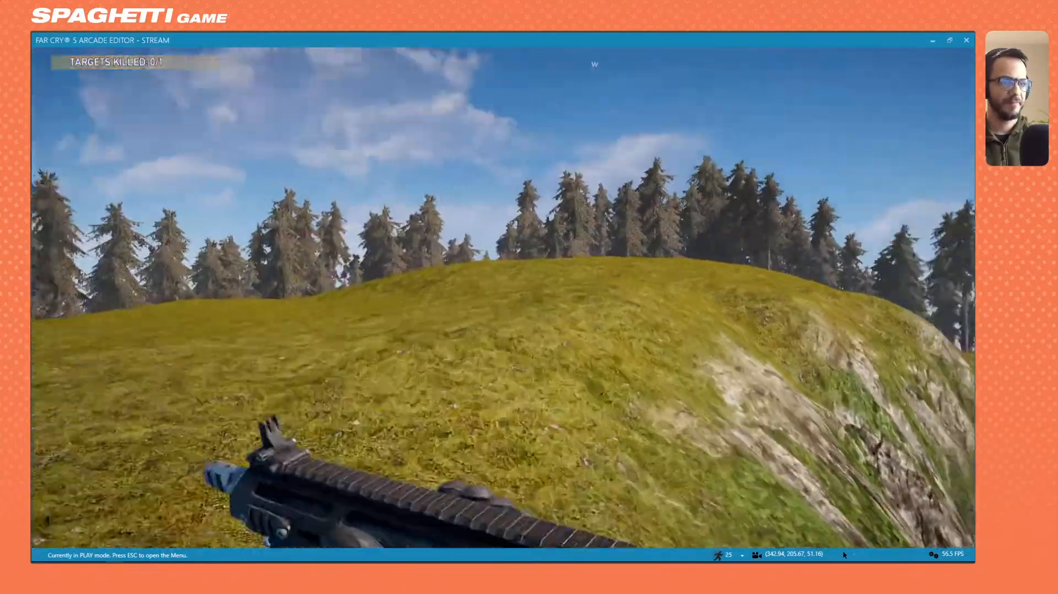
# Run across the hilltop in play mode and survey the gravel road, the river and the rocky mountainside.
pyautogui.hotkey('shift', 'w')
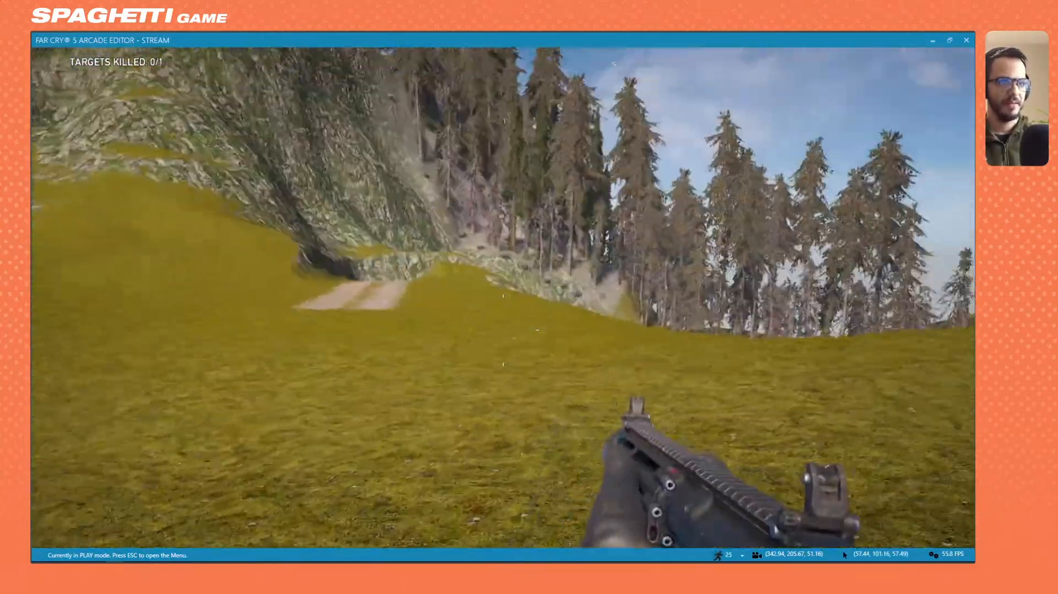
pyautogui.hotkey('shift', 'w')
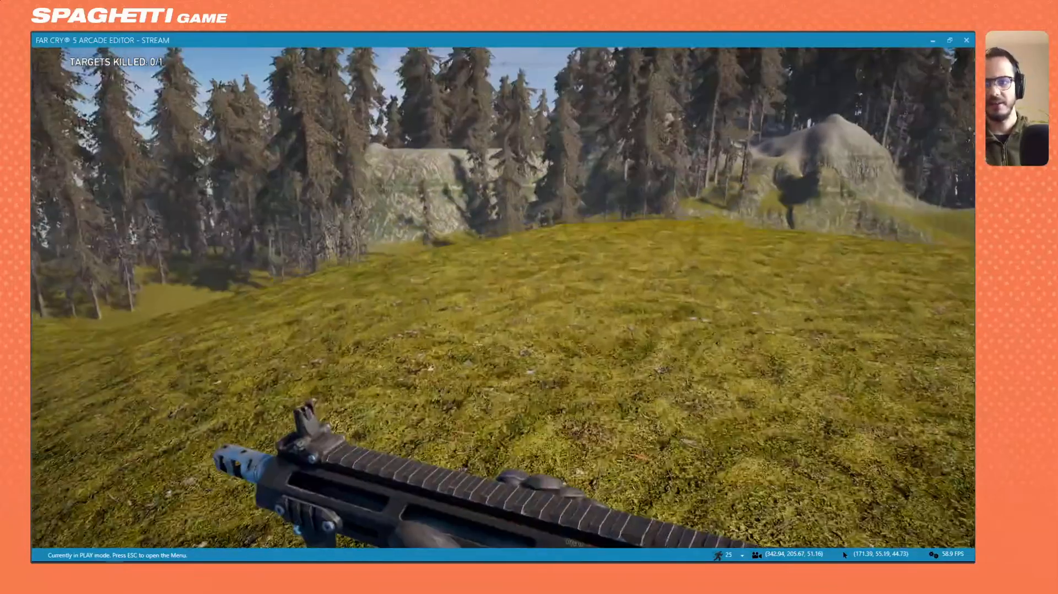
pyautogui.hotkey('shift', 'w')
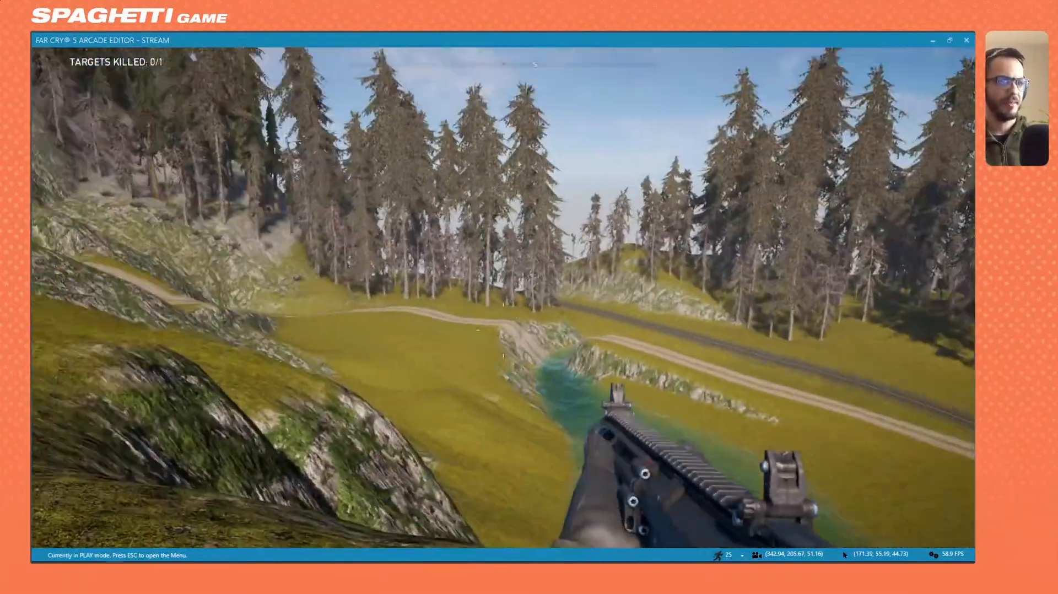
pyautogui.rightClick(504, 331)
pyautogui.click(504, 331)
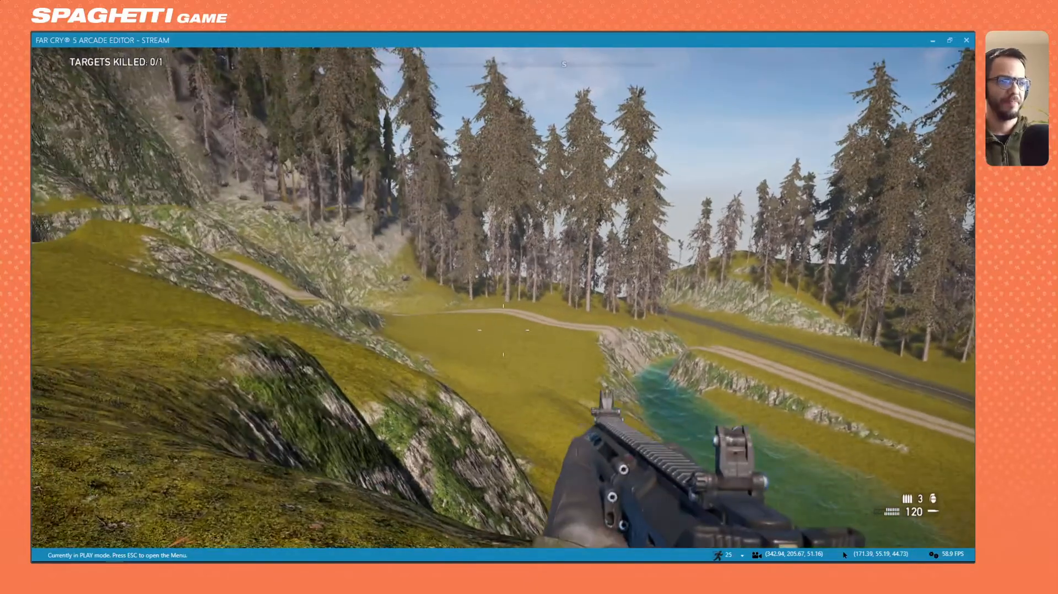
pyautogui.rightClick(503, 297)
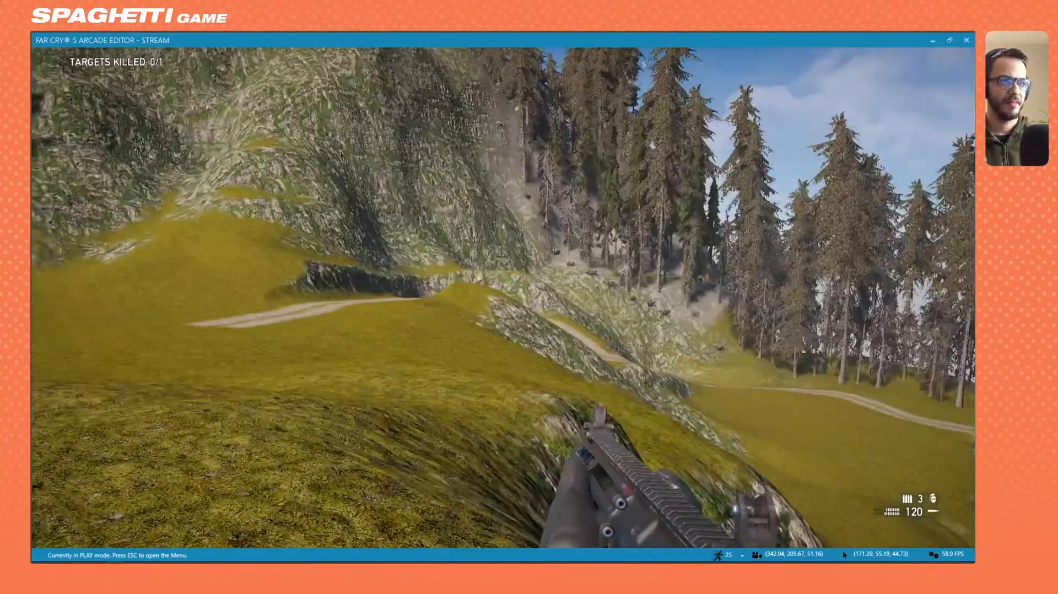
pyautogui.hotkey('shift', 'w')
# Switch to the reference image board, study the cliff and cliffside house pictures, and return to the play test.
pyautogui.press('Tab')
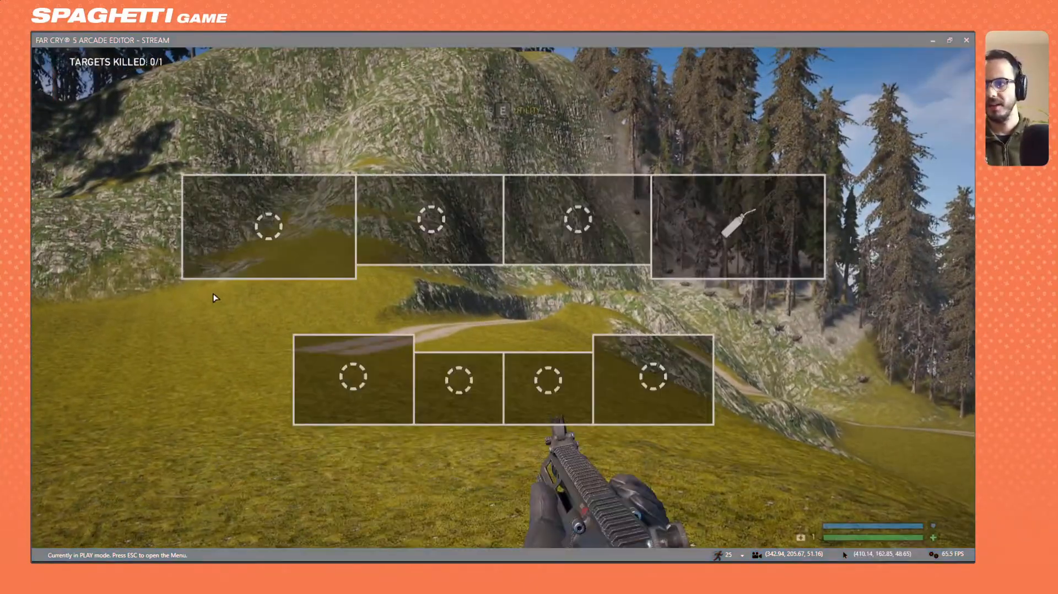
pyautogui.hotkey('alt', 'Tab')
pyautogui.moveTo(388, 260); pyautogui.dragTo(520, 361, button='middle')
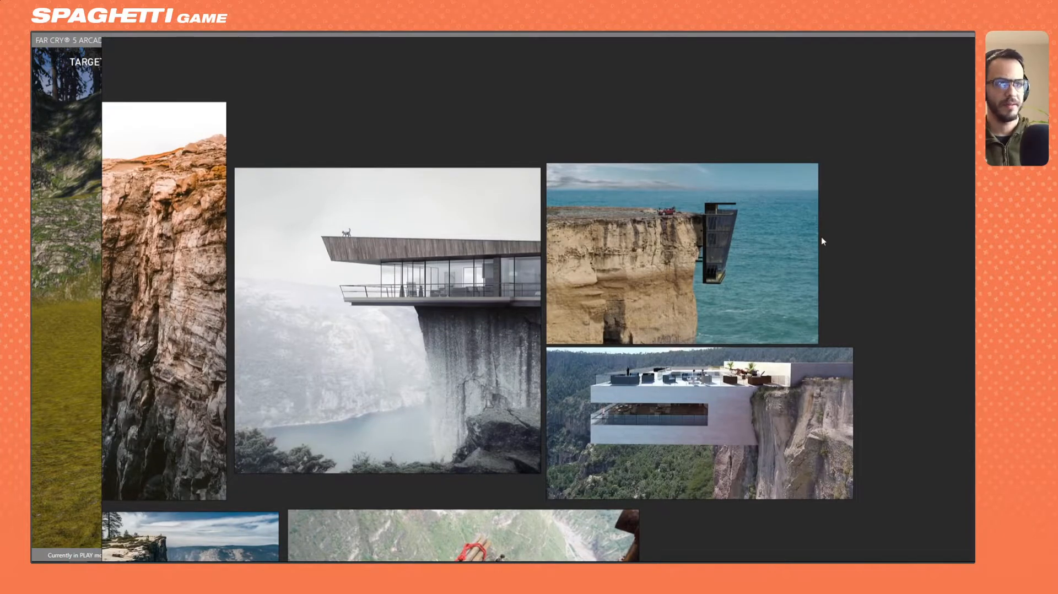
pyautogui.moveTo(390, 298); pyautogui.dragTo(484, 253, button='middle')
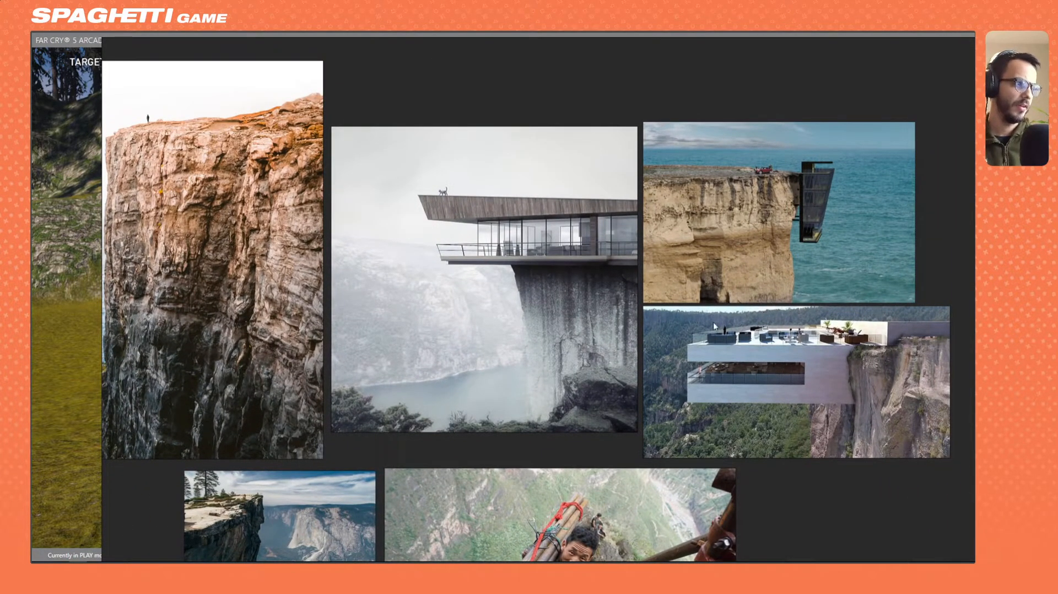
pyautogui.scroll(-3, 771, 325)
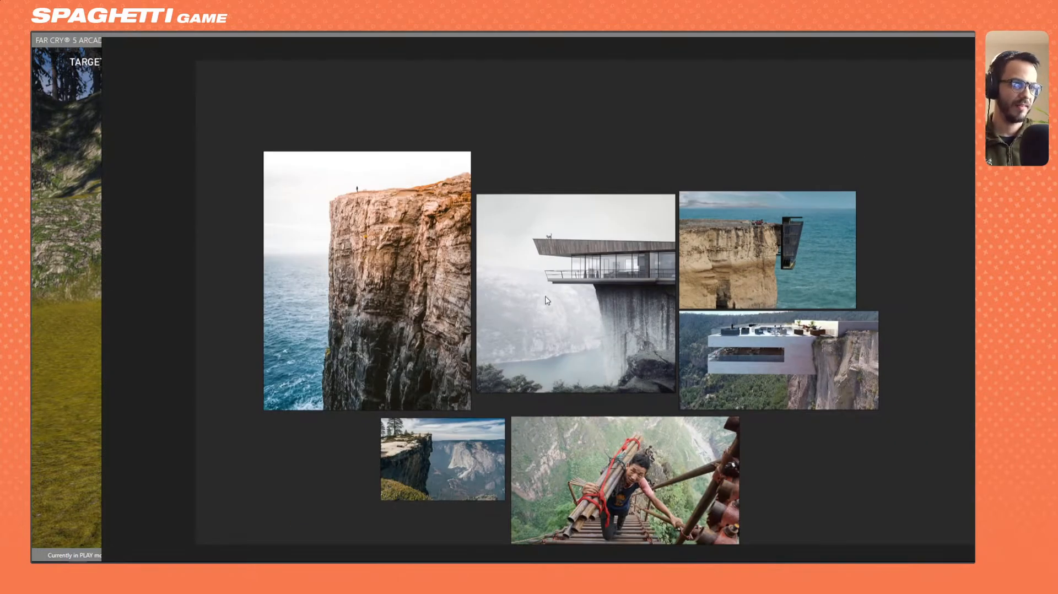
pyautogui.scroll(5, 623, 274)
pyautogui.hotkey('alt', 'Tab')
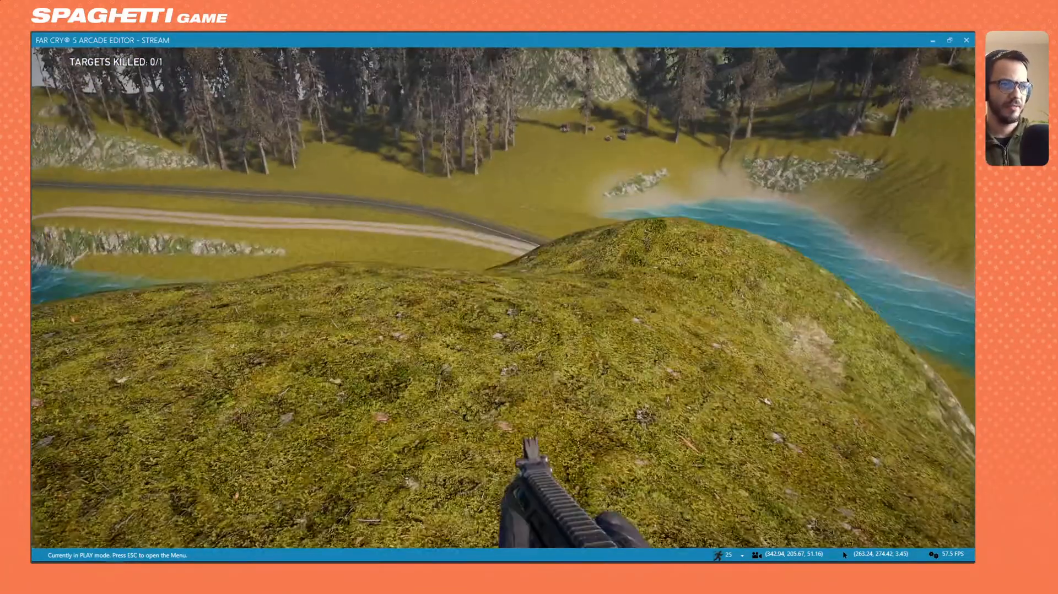
# Aim and fire the rifle from the hilltop over the river valley and reload it while judging the view.
pyautogui.rightClick(503, 297)
pyautogui.click(503, 298)
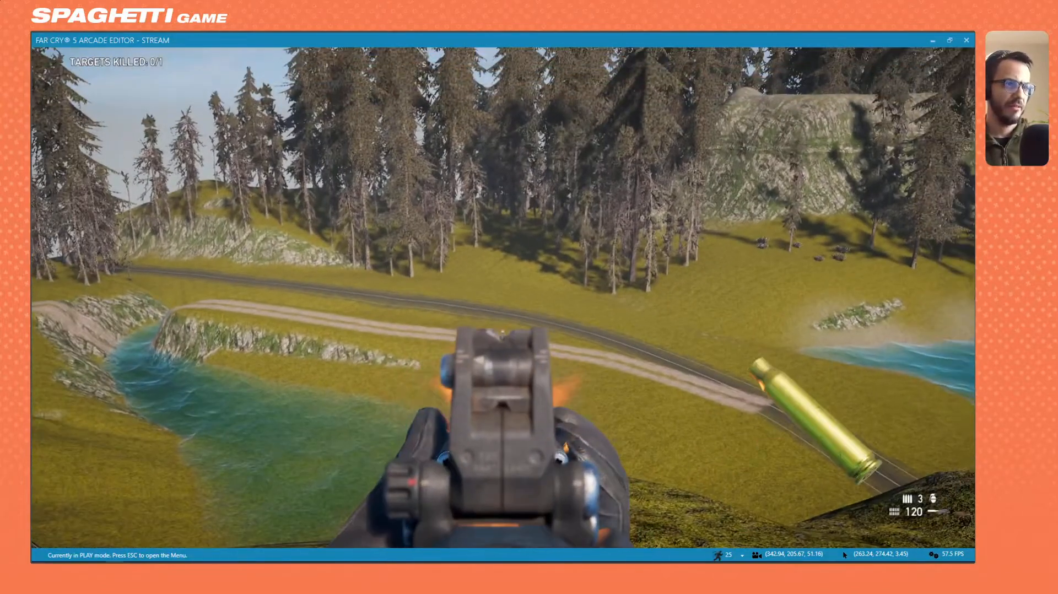
pyautogui.press('r')
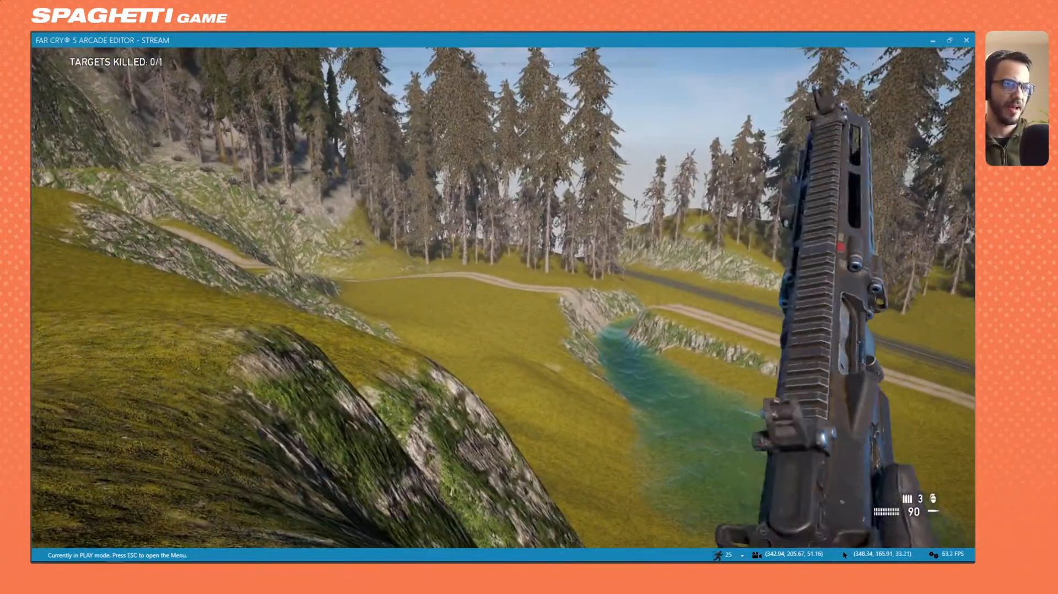
pyautogui.rightClick(503, 298)
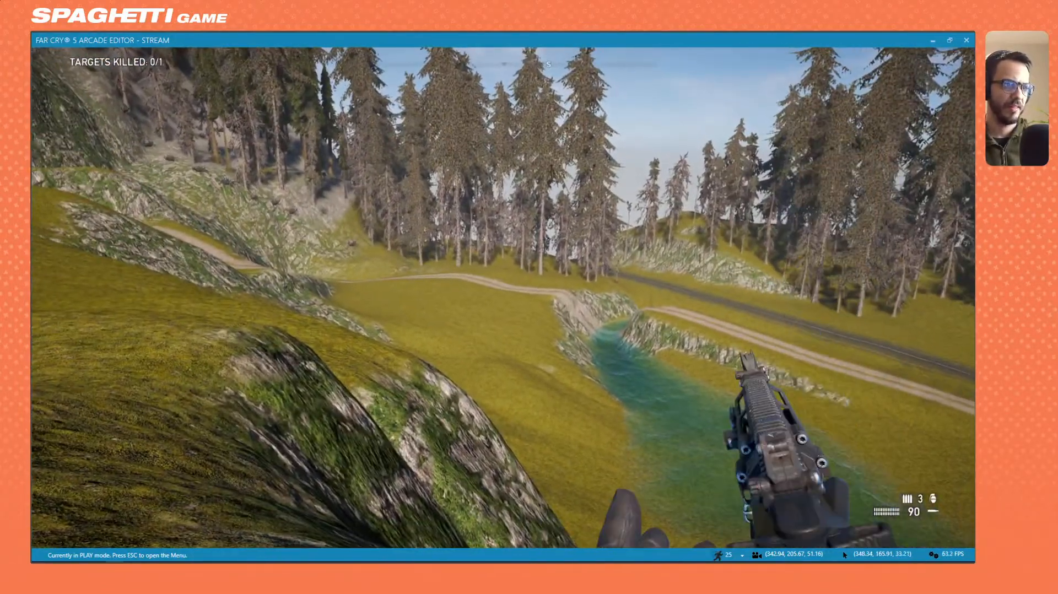
# Run across the hilltop in play mode, aim and fire the rifle toward the lakes, and survey the forested mountainside.
pyautogui.click(503, 297)
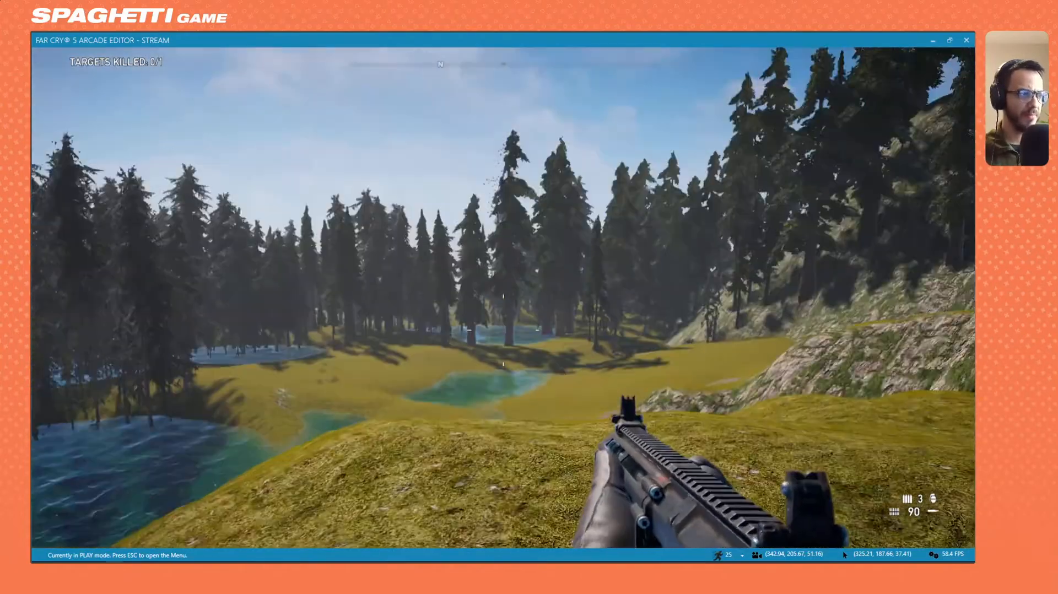
pyautogui.press('w')
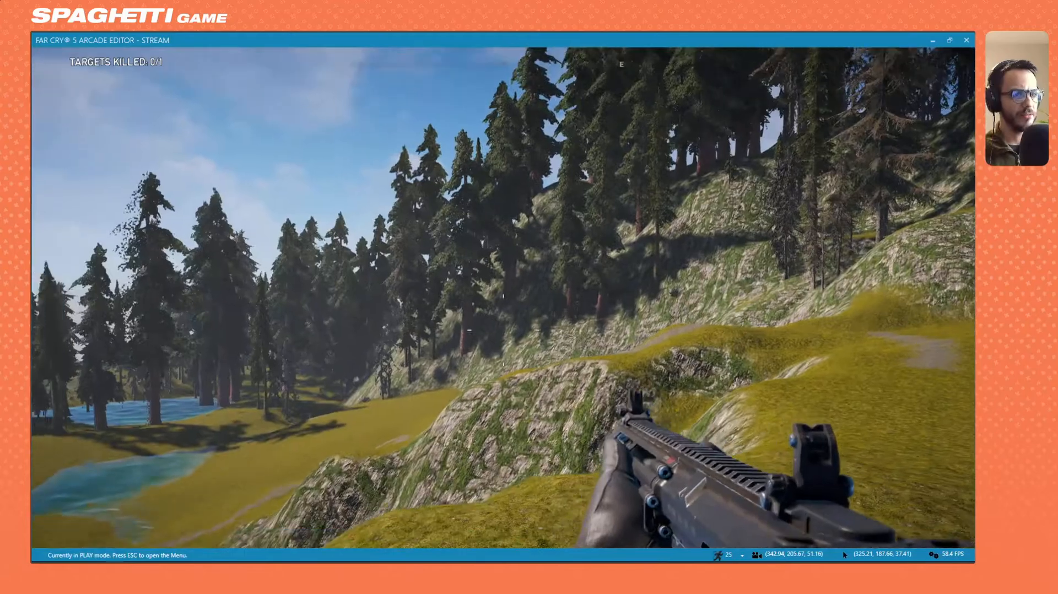
pyautogui.rightClick(504, 297)
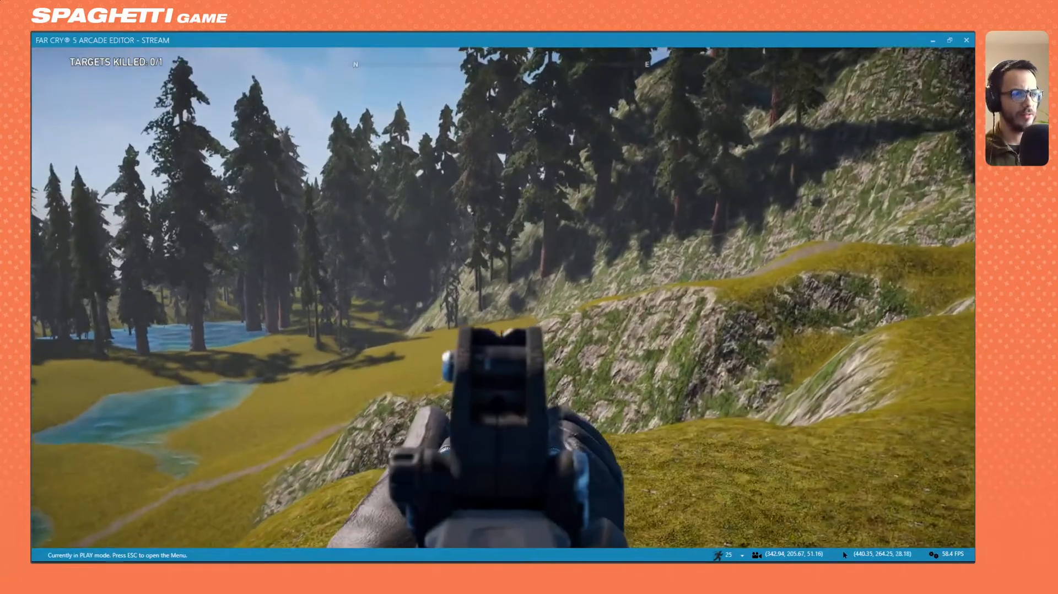
pyautogui.click(503, 297)
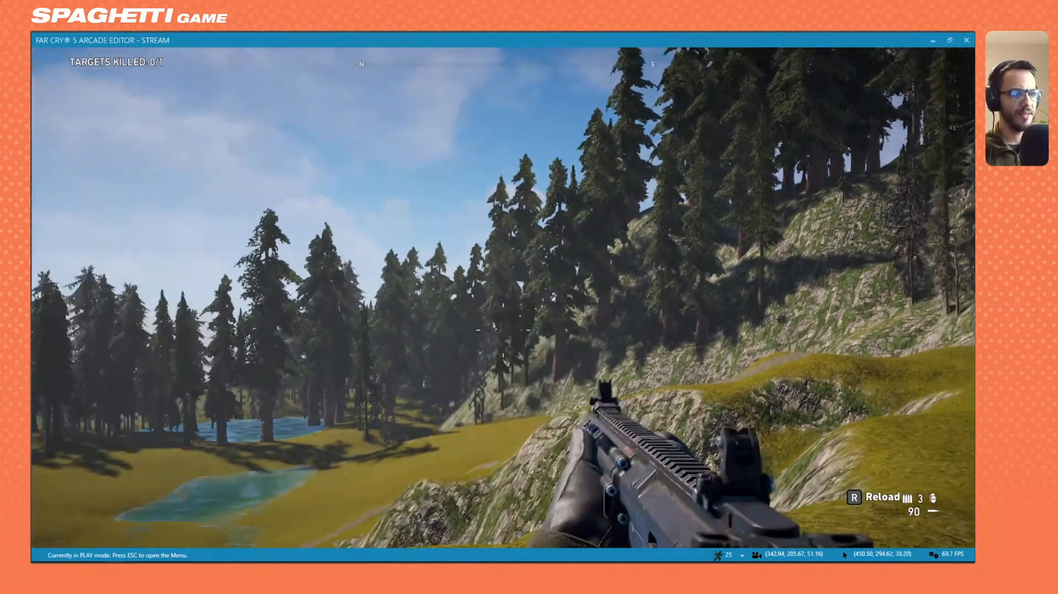
pyautogui.press('w')
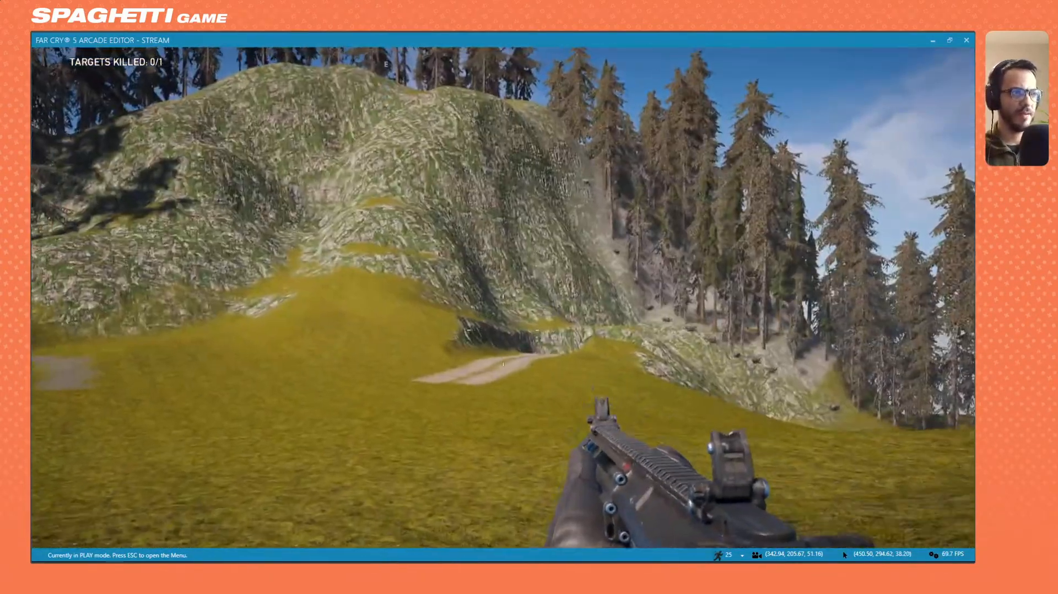
pyautogui.press('r')
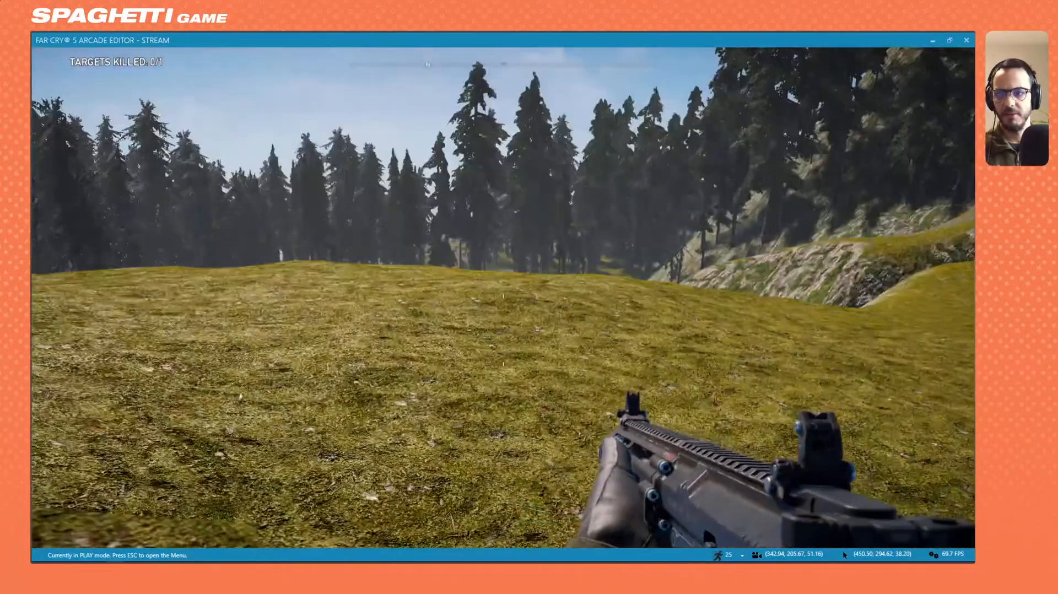
# Leave the play test, return to the terrain editor, and bring the whole map into an overhead view.
pyautogui.press('Escape')
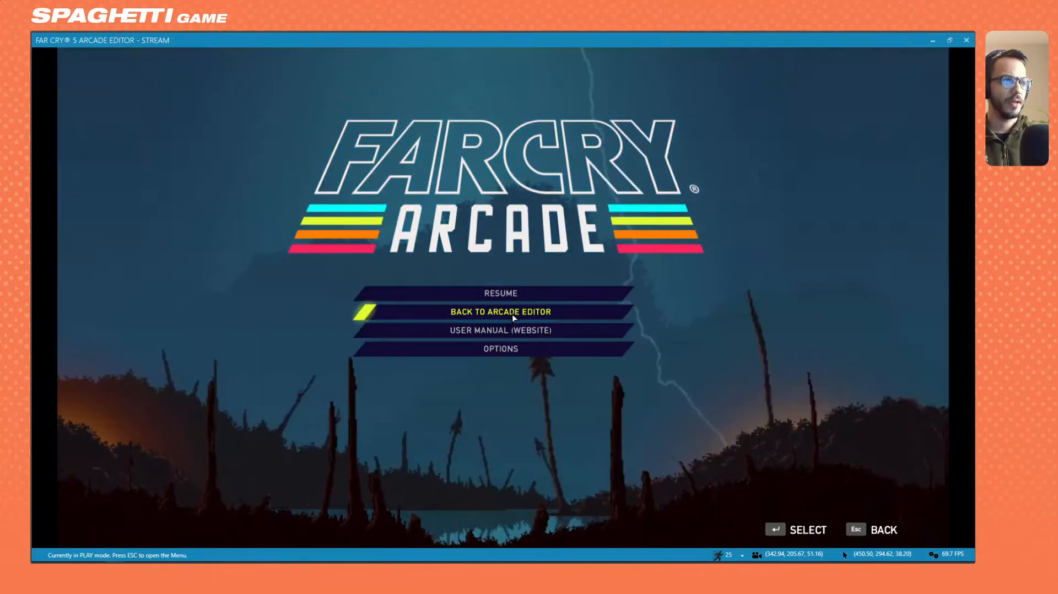
pyautogui.click(514, 313)
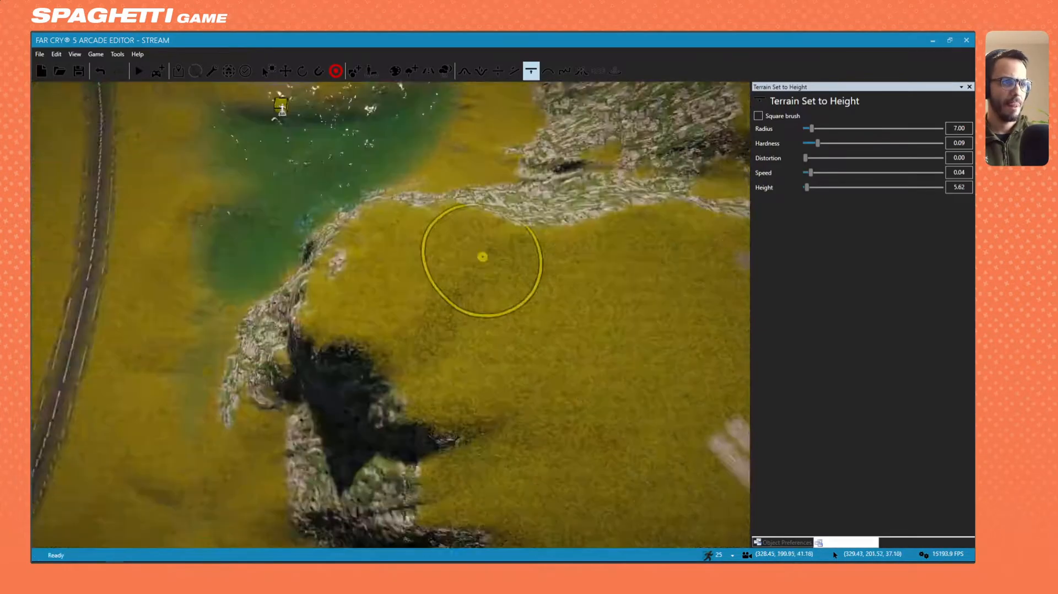
pyautogui.scroll(-8, 482, 256)
pyautogui.moveTo(442, 345)
pyautogui.mouseDown(button='right')
pyautogui.moveTo(406, 314)
pyautogui.moveTo(570, 420)
pyautogui.moveTo(528, 361)
pyautogui.moveTo(480, 340)
pyautogui.moveTo(329, 350)
pyautogui.mouseUp(button='right')
pyautogui.scroll(-3, 378, 352)
pyautogui.moveTo(468, 292)
pyautogui.mouseDown(button='right')
pyautogui.moveTo(506, 354)
pyautogui.moveTo(487, 328)
pyautogui.mouseUp(button='right')
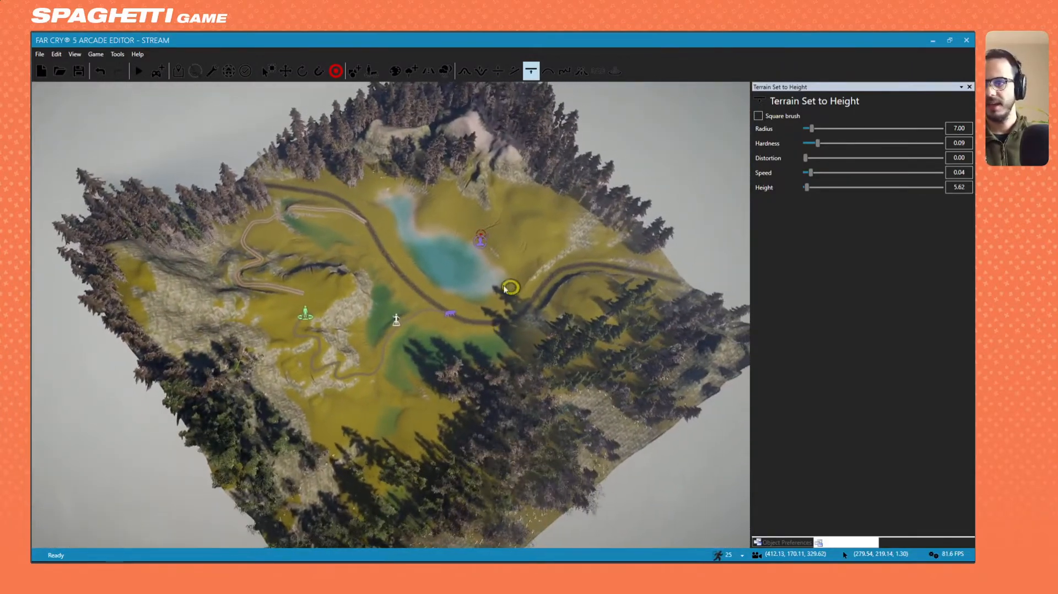
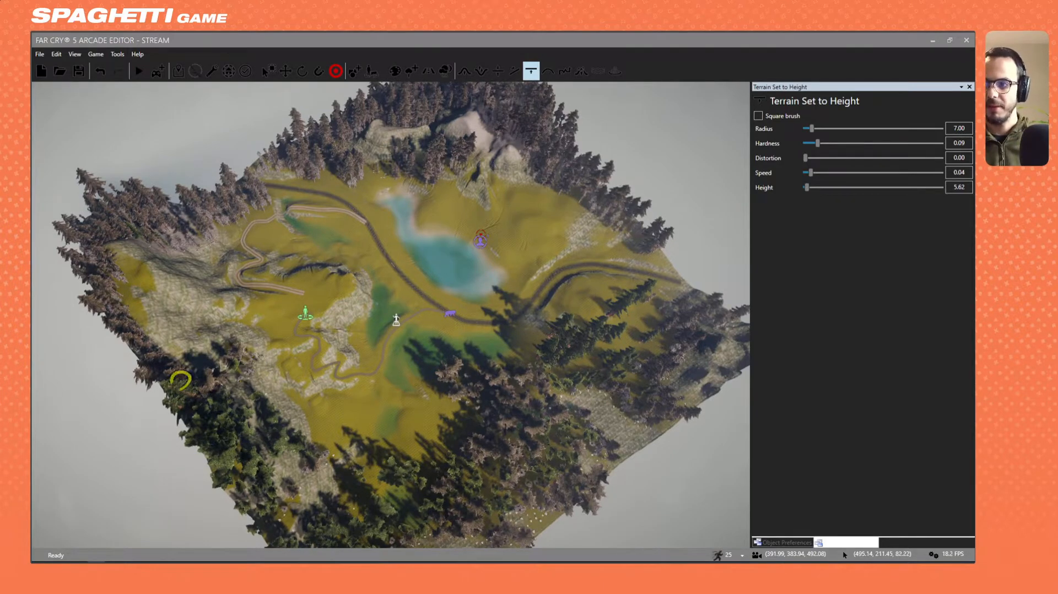
# Examine the hilltop from above, focusing on where the gravel road and the footpath end.
pyautogui.moveTo(225, 399); pyautogui.dragTo(215, 390, button='right')
pyautogui.scroll(3, 216, 391)
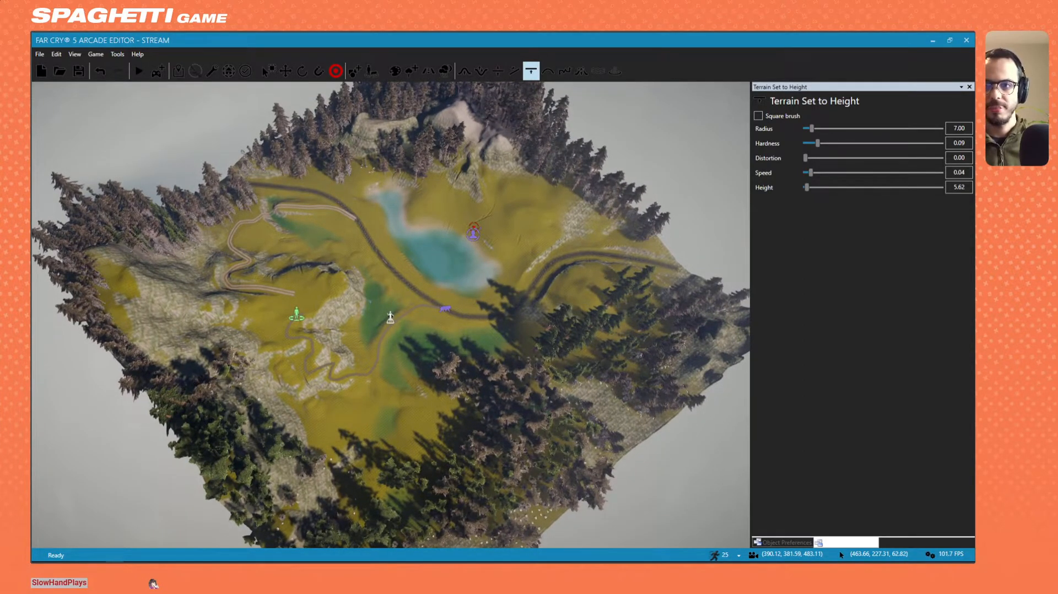
pyautogui.moveTo(419, 415)
pyautogui.mouseDown(button='right')
pyautogui.moveTo(392, 238)
pyautogui.moveTo(422, 423)
pyautogui.mouseUp(button='right')
pyautogui.scroll(5, 423, 423)
pyautogui.moveTo(438, 481); pyautogui.dragTo(418, 392, button='right')
pyautogui.scroll(5, 418, 392)
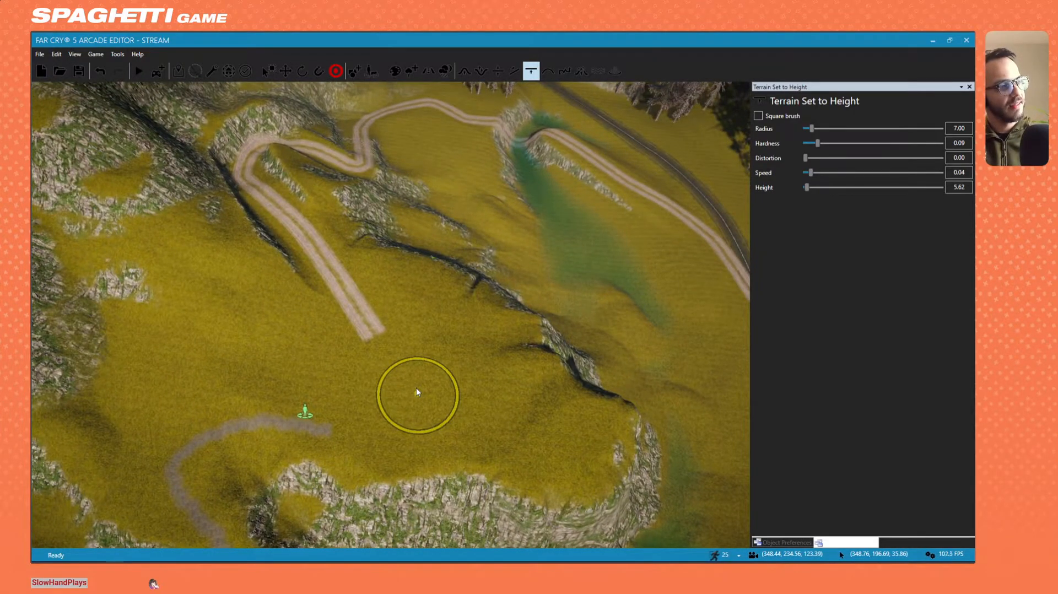
pyautogui.moveTo(495, 341); pyautogui.dragTo(452, 300, button='right')
pyautogui.moveTo(394, 324); pyautogui.dragTo(456, 332, button='right')
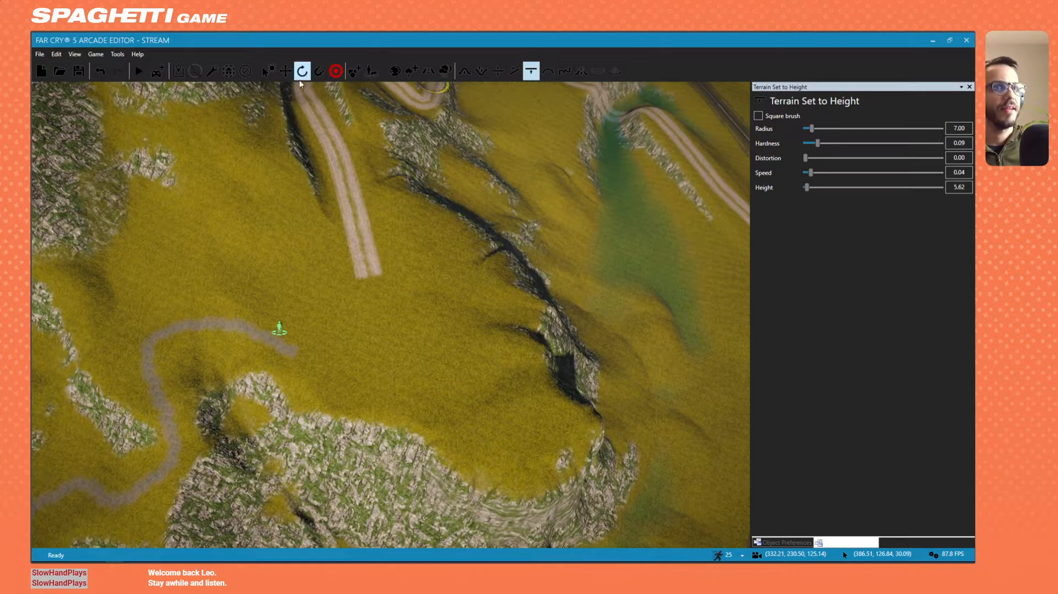
# Add the Generic_Dirt texture to the Texture Painter's texture set.
pyautogui.click(398, 75)
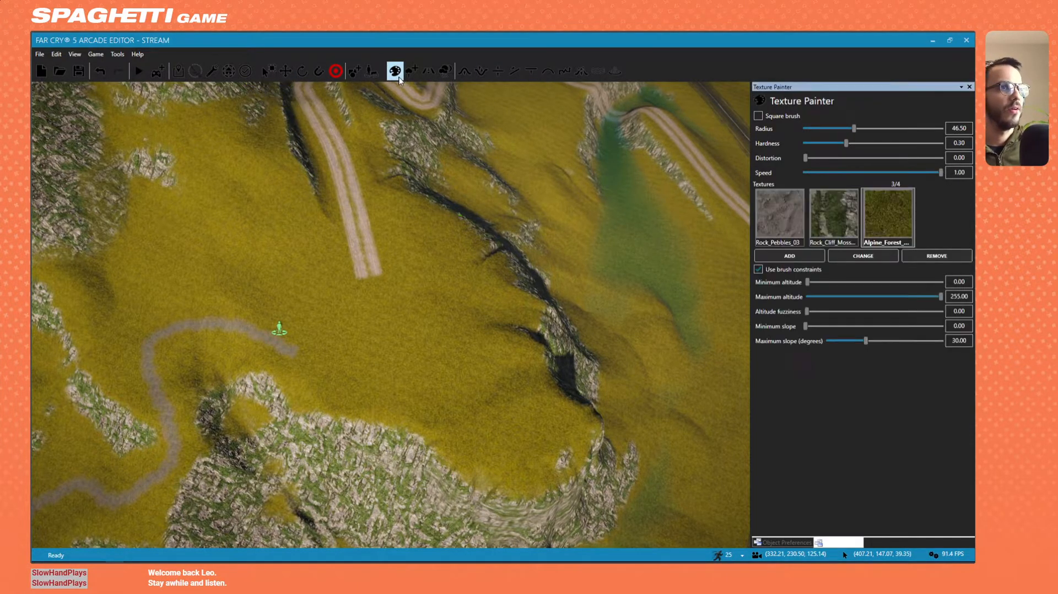
pyautogui.click(900, 217)
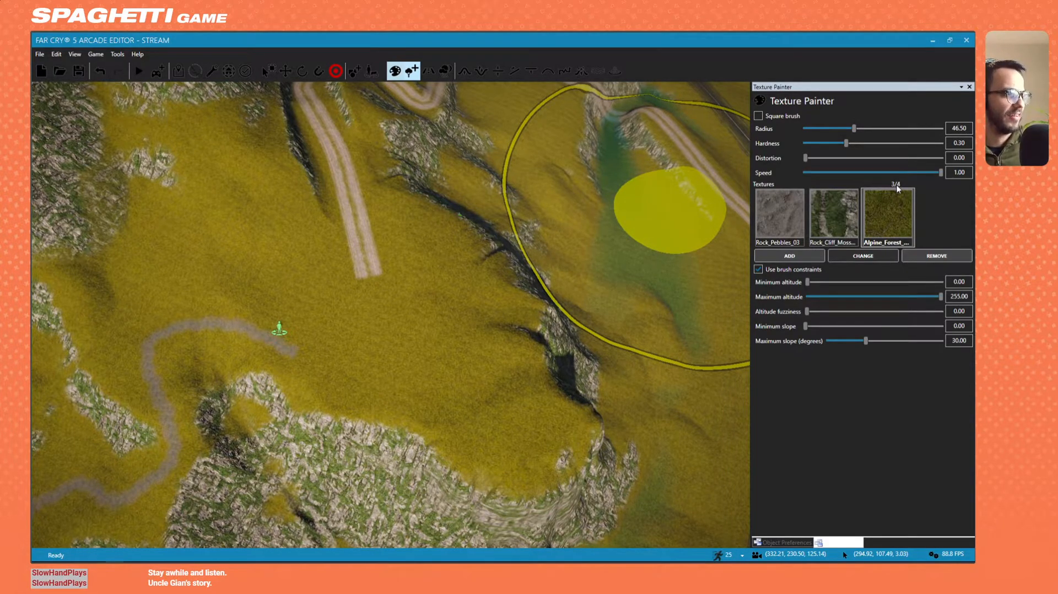
pyautogui.click(807, 259)
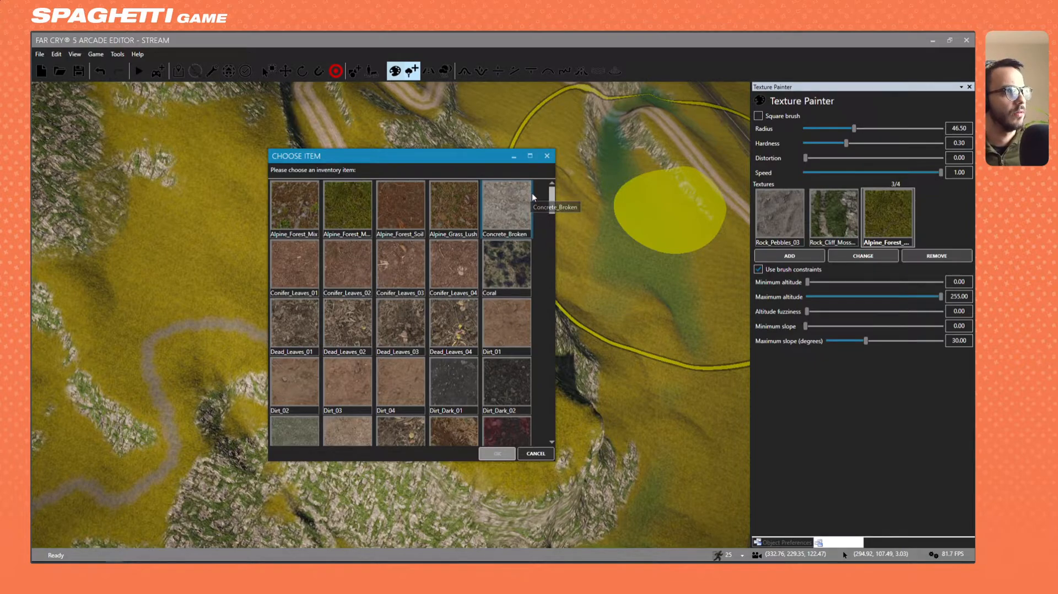
pyautogui.scroll(-3, 464, 379)
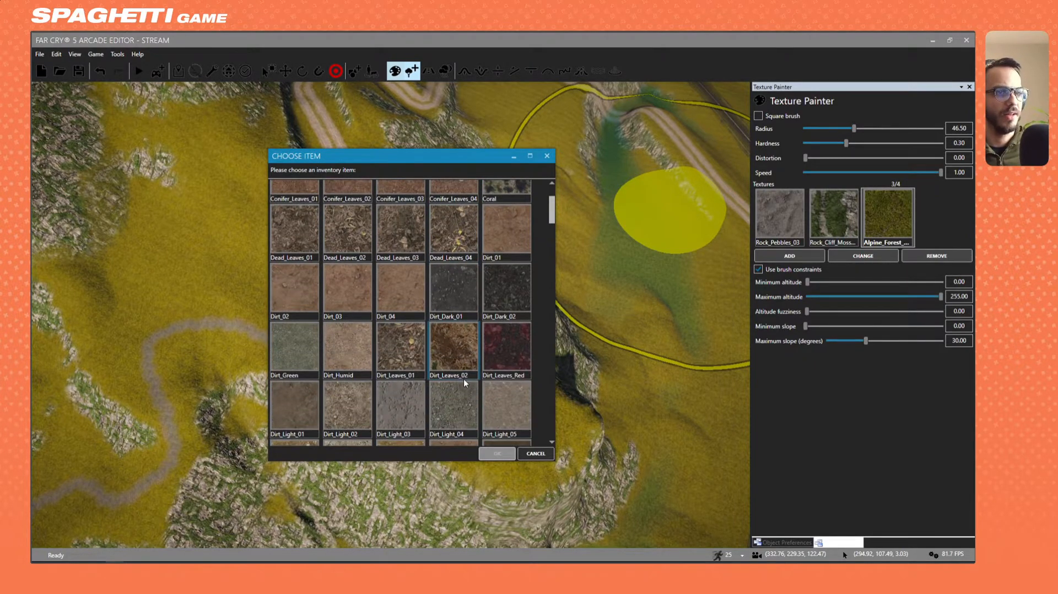
pyautogui.scroll(-3, 464, 379)
pyautogui.scroll(-2, 464, 380)
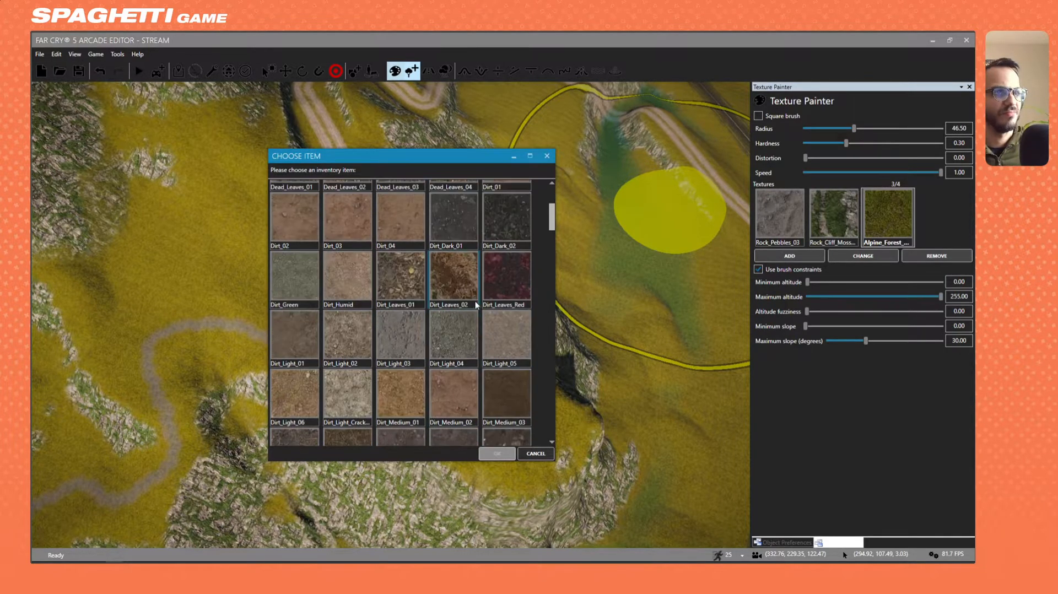
pyautogui.scroll(3, 356, 193)
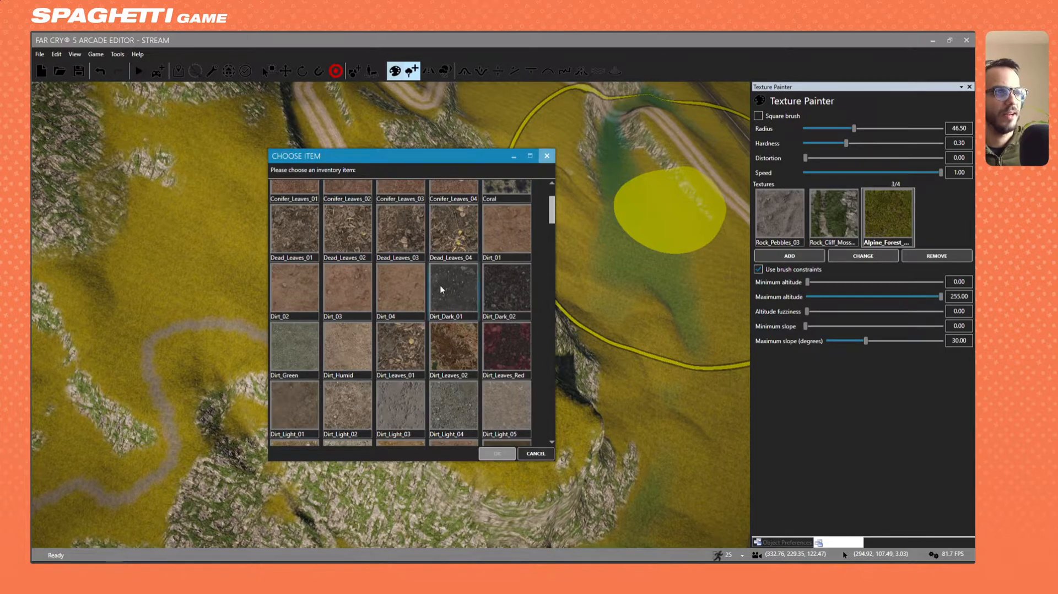
pyautogui.scroll(2, 441, 289)
pyautogui.scroll(-2, 441, 295)
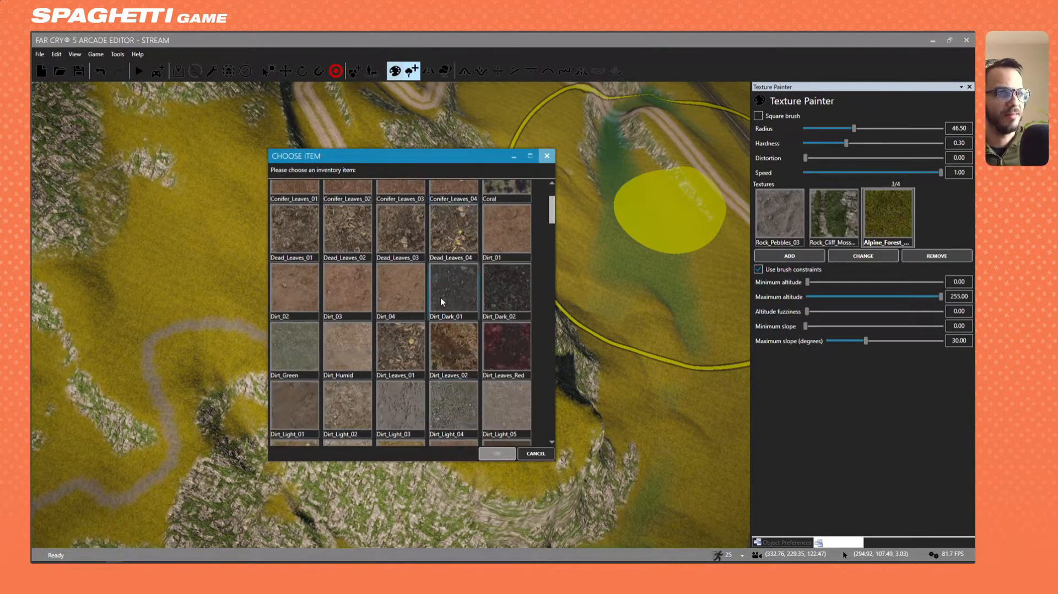
pyautogui.scroll(-2, 444, 304)
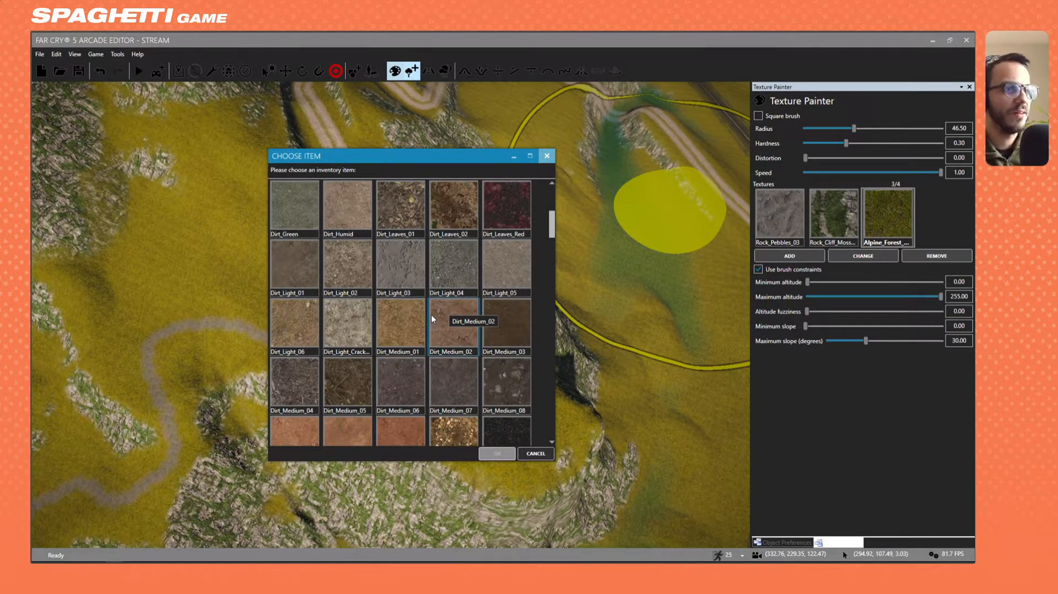
pyautogui.scroll(-3, 433, 311)
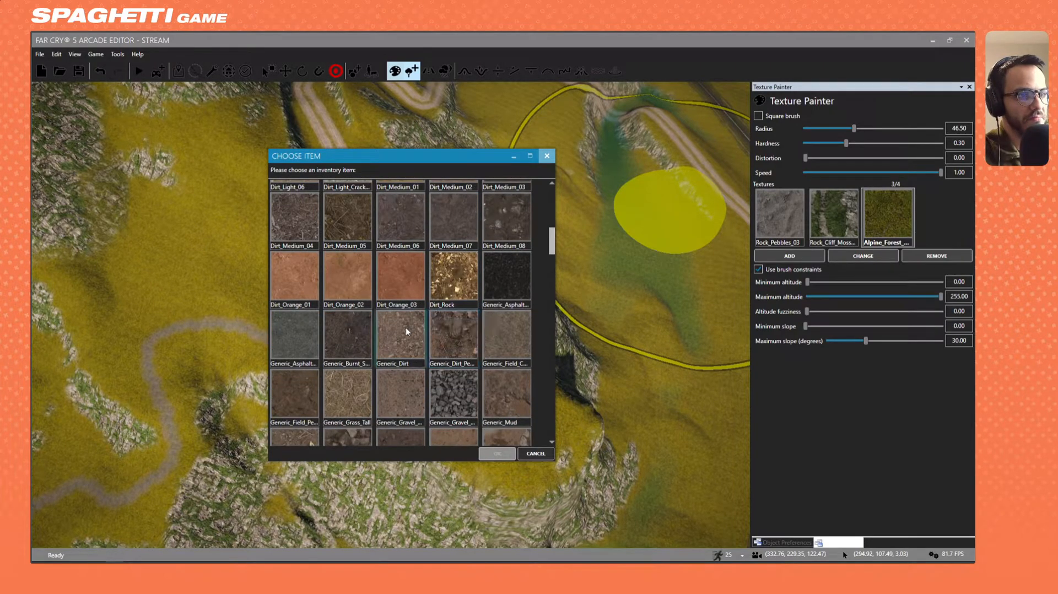
pyautogui.click(402, 334)
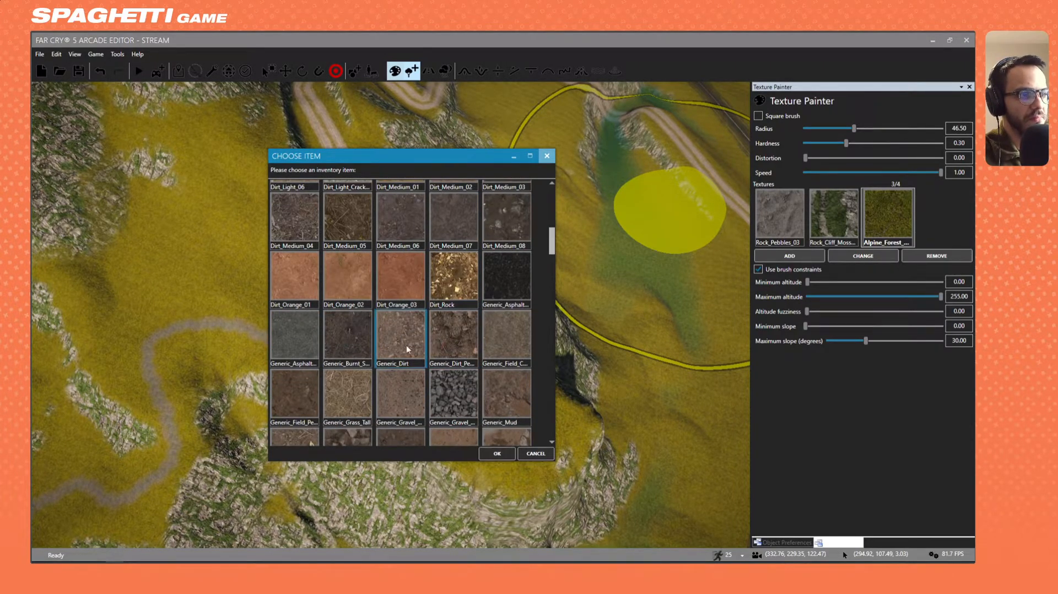
pyautogui.click(496, 454)
# Set the brush radius to 8 and paint Generic_Dirt on the hilltop between the gravel road's end and the footpath.
pyautogui.moveTo(373, 312)
pyautogui.keyDown('ctrl'); pyautogui.mouseDown()
pyautogui.moveTo(399, 321)
pyautogui.moveTo(343, 289)
pyautogui.moveTo(357, 289)
pyautogui.moveTo(329, 309)
pyautogui.mouseUp(); pyautogui.keyUp('ctrl')
pyautogui.scroll(4, 369, 290)
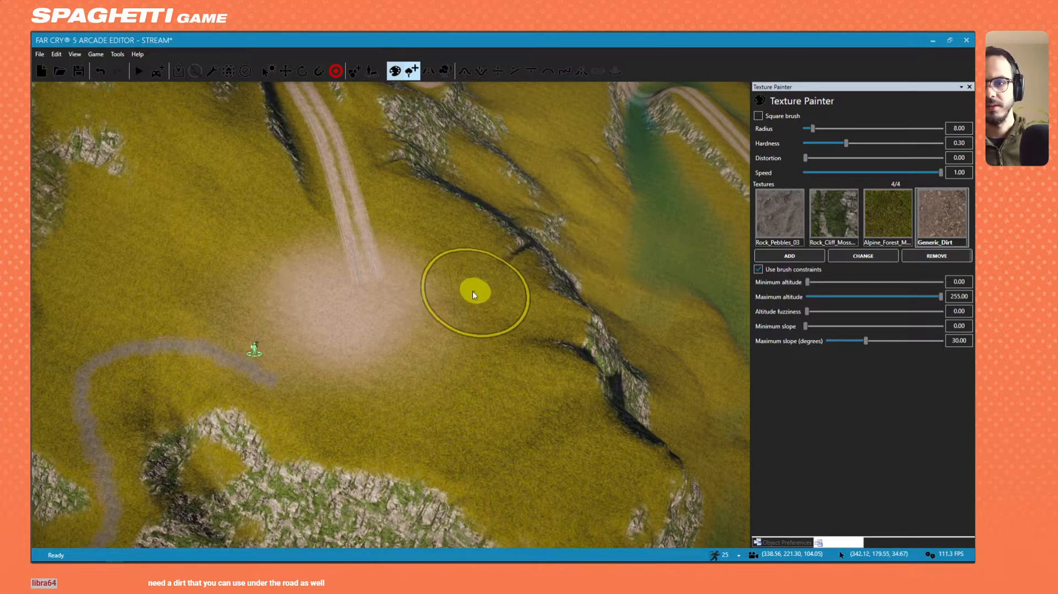
pyautogui.moveTo(421, 317)
pyautogui.mouseDown()
pyautogui.moveTo(343, 271)
pyautogui.moveTo(390, 264)
pyautogui.moveTo(432, 279)
pyautogui.moveTo(507, 259)
pyautogui.mouseUp()
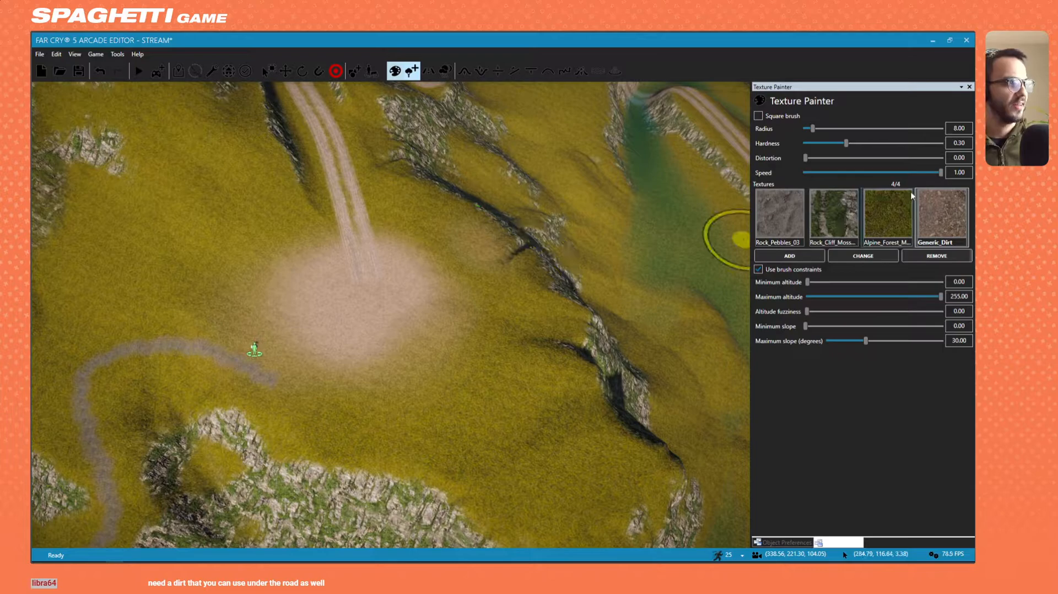
pyautogui.moveTo(353, 283)
pyautogui.mouseDown()
pyautogui.moveTo(442, 293)
pyautogui.moveTo(472, 371)
pyautogui.moveTo(333, 398)
pyautogui.moveTo(290, 353)
pyautogui.moveTo(288, 365)
pyautogui.mouseUp()
pyautogui.press('w')
pyautogui.moveTo(381, 349)
pyautogui.mouseDown(button='right')
pyautogui.moveTo(434, 286)
pyautogui.moveTo(417, 292)
pyautogui.moveTo(373, 358)
pyautogui.mouseUp(button='right')
pyautogui.moveTo(265, 312)
pyautogui.mouseDown(button='right')
pyautogui.moveTo(231, 330)
pyautogui.moveTo(257, 314)
pyautogui.mouseUp(button='right')
pyautogui.moveTo(257, 314); pyautogui.dragTo(315, 269)
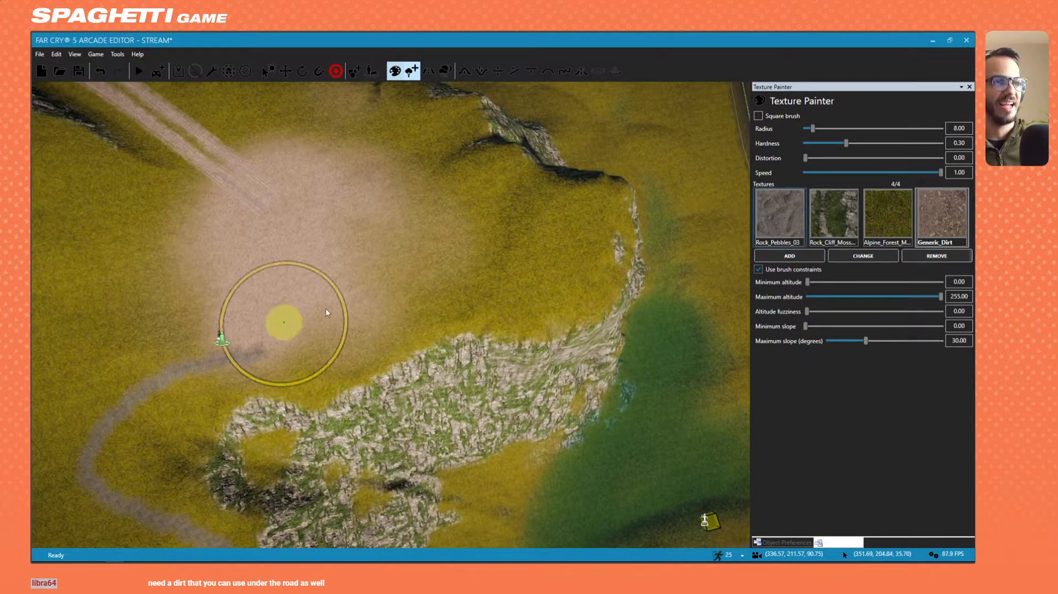
# Extend the Generic_Dirt clearing across the flat hilltop toward the cliff edge above the water.
pyautogui.moveTo(337, 304); pyautogui.dragTo(528, 235, button='right')
pyautogui.moveTo(440, 297); pyautogui.dragTo(359, 231, button='right')
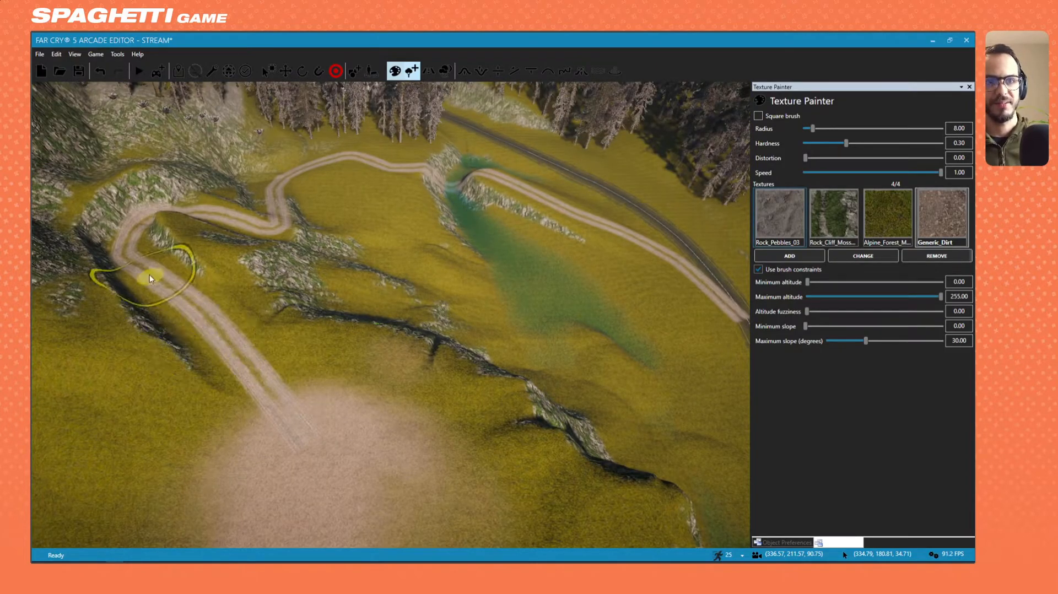
pyautogui.moveTo(421, 465); pyautogui.dragTo(362, 457, button='right')
pyautogui.moveTo(362, 456)
pyautogui.mouseDown()
pyautogui.moveTo(490, 458)
pyautogui.moveTo(378, 377)
pyautogui.moveTo(307, 354)
pyautogui.moveTo(243, 378)
pyautogui.moveTo(317, 416)
pyautogui.mouseUp()
pyautogui.moveTo(316, 416); pyautogui.dragTo(276, 446, button='right')
pyautogui.scroll(-1, 315, 415)
pyautogui.moveTo(286, 403)
pyautogui.mouseDown()
pyautogui.moveTo(272, 508)
pyautogui.moveTo(471, 409)
pyautogui.moveTo(435, 426)
pyautogui.moveTo(555, 428)
pyautogui.moveTo(385, 323)
pyautogui.mouseUp()
pyautogui.moveTo(385, 324)
pyautogui.mouseDown(button='right')
pyautogui.moveTo(178, 526)
pyautogui.moveTo(210, 357)
pyautogui.moveTo(390, 353)
pyautogui.moveTo(470, 382)
pyautogui.moveTo(377, 286)
pyautogui.moveTo(378, 408)
pyautogui.moveTo(359, 421)
pyautogui.moveTo(431, 440)
pyautogui.moveTo(312, 491)
pyautogui.moveTo(411, 531)
pyautogui.moveTo(420, 306)
pyautogui.moveTo(331, 232)
pyautogui.mouseUp(button='right')
pyautogui.scroll(-3, 377, 287)
pyautogui.press('w')
pyautogui.scroll(-5, 546, 347)
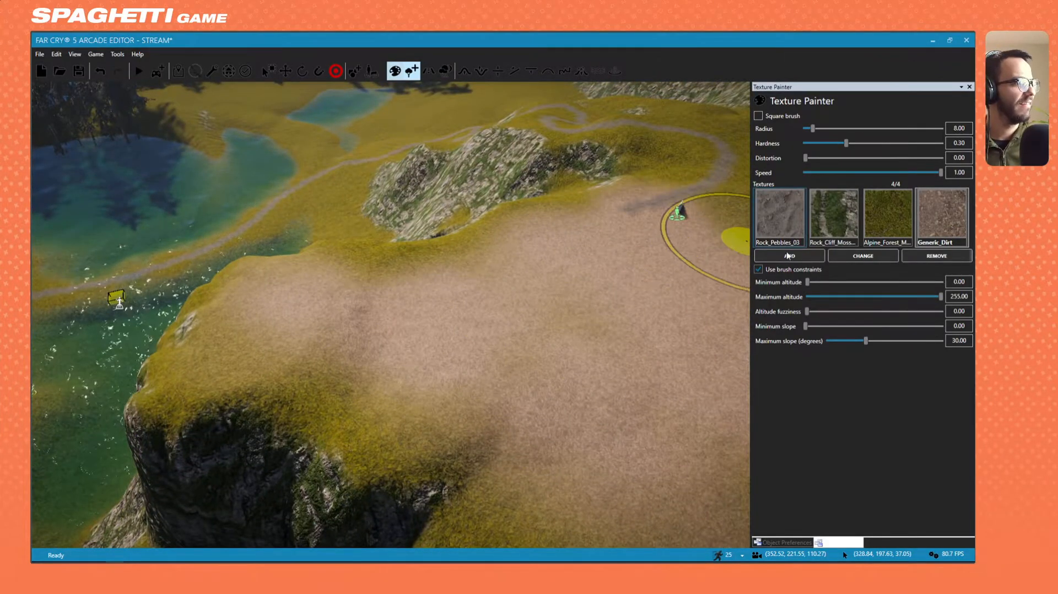
# Set the brush radius to 3 and hardness to 0.70, and refine the edges of the hilltop dirt clearing.
pyautogui.scroll(5, 496, 248)
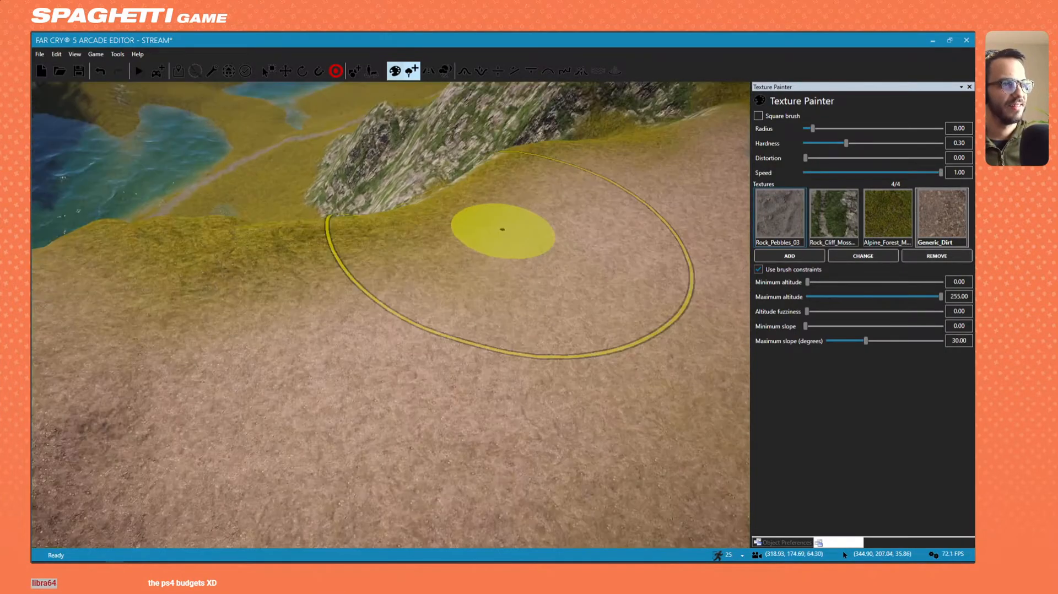
pyautogui.moveTo(502, 229)
pyautogui.mouseDown(button='right')
pyautogui.moveTo(576, 189)
pyautogui.moveTo(432, 203)
pyautogui.mouseUp(button='right')
pyautogui.keyDown('ctrl'); pyautogui.scroll(-7, 397, 227); pyautogui.keyUp('ctrl')
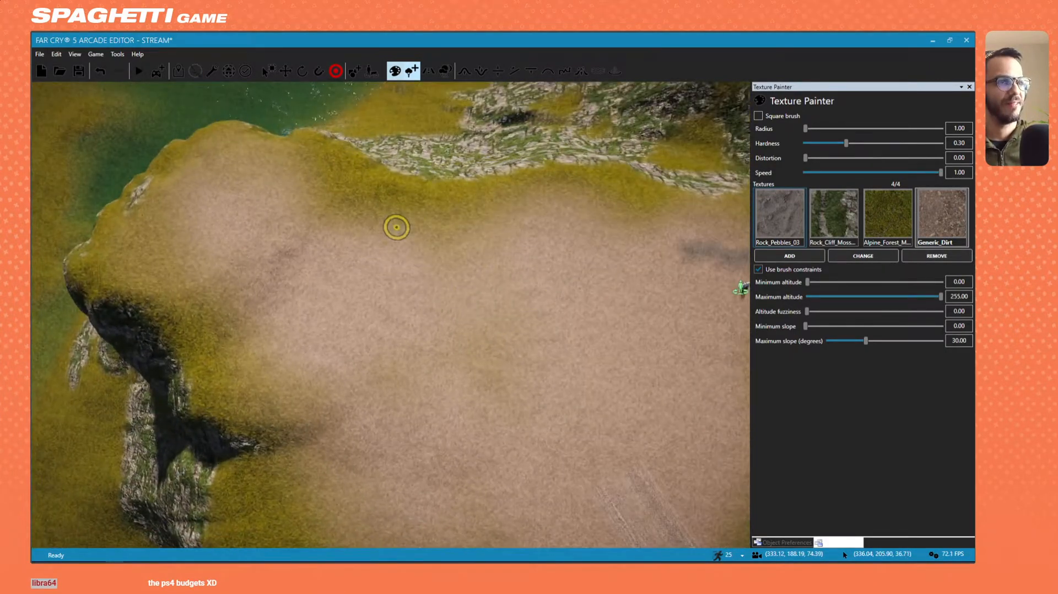
pyautogui.keyDown('ctrl'); pyautogui.scroll(-3, 397, 227); pyautogui.keyUp('ctrl')
pyautogui.click(901, 143)
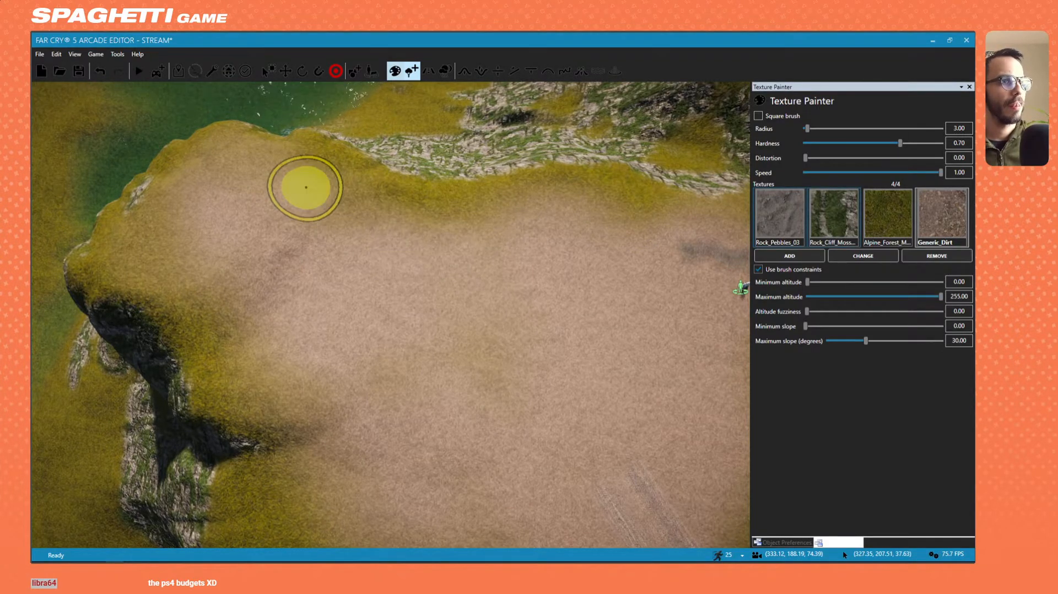
pyautogui.scroll(-3, 423, 290)
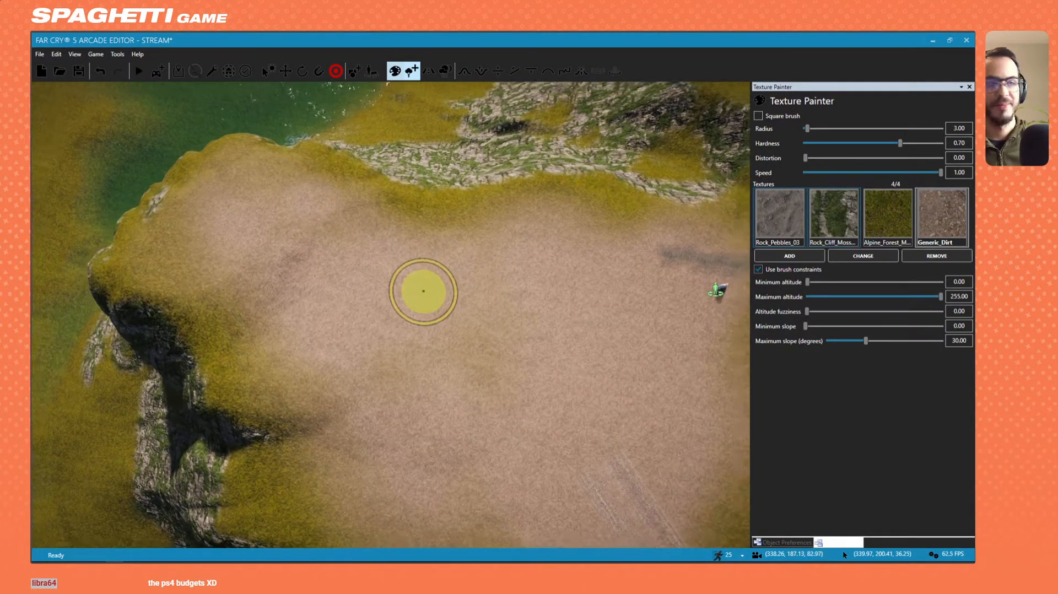
pyautogui.moveTo(406, 270); pyautogui.dragTo(362, 278, button='middle')
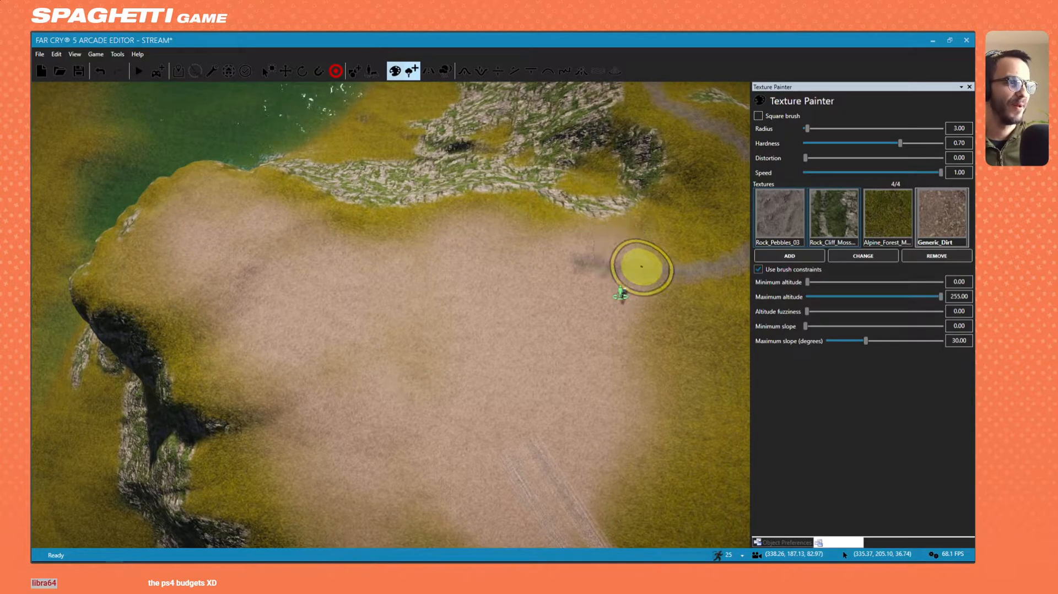
pyautogui.scroll(-2, 555, 451)
pyautogui.moveTo(555, 451); pyautogui.dragTo(458, 404, button='right')
pyautogui.moveTo(342, 362)
pyautogui.mouseDown()
pyautogui.moveTo(303, 361)
pyautogui.moveTo(254, 318)
pyautogui.moveTo(192, 288)
pyautogui.moveTo(338, 410)
pyautogui.moveTo(298, 371)
pyautogui.moveTo(371, 399)
pyautogui.moveTo(341, 451)
pyautogui.moveTo(425, 470)
pyautogui.moveTo(532, 471)
pyautogui.moveTo(593, 436)
pyautogui.moveTo(599, 450)
pyautogui.mouseUp()
# Set the brush radius to 6 and paint Generic_Dirt along the gravel road winding down from the hilltop clearing.
pyautogui.moveTo(508, 413); pyautogui.dragTo(429, 381, button='right')
pyautogui.scroll(-5, 429, 381)
pyautogui.moveTo(252, 339); pyautogui.dragTo(245, 308, button='right')
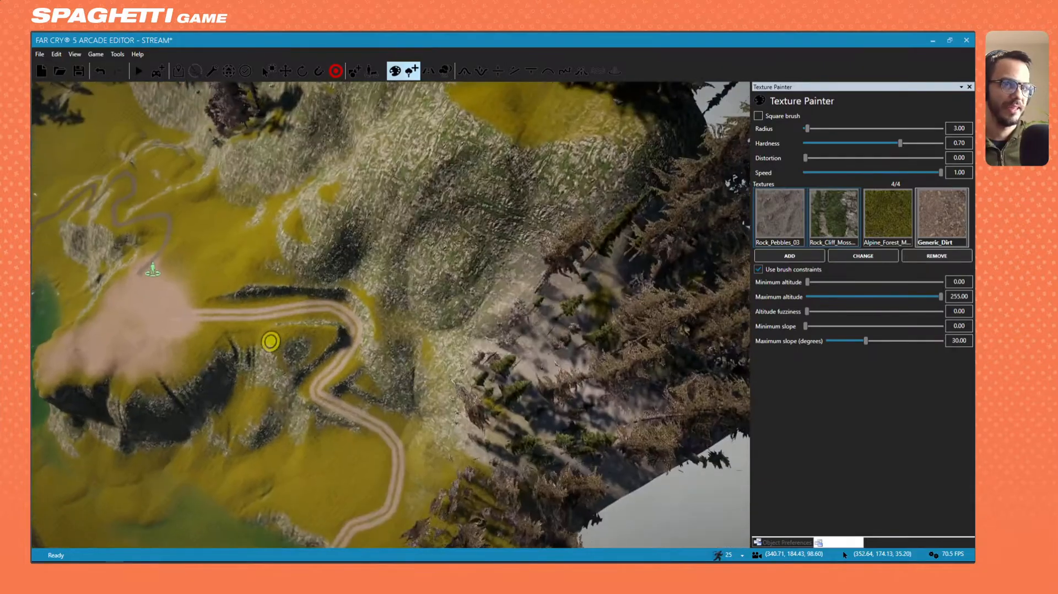
pyautogui.keyDown('ctrl'); pyautogui.scroll(2, 228, 333); pyautogui.keyUp('ctrl')
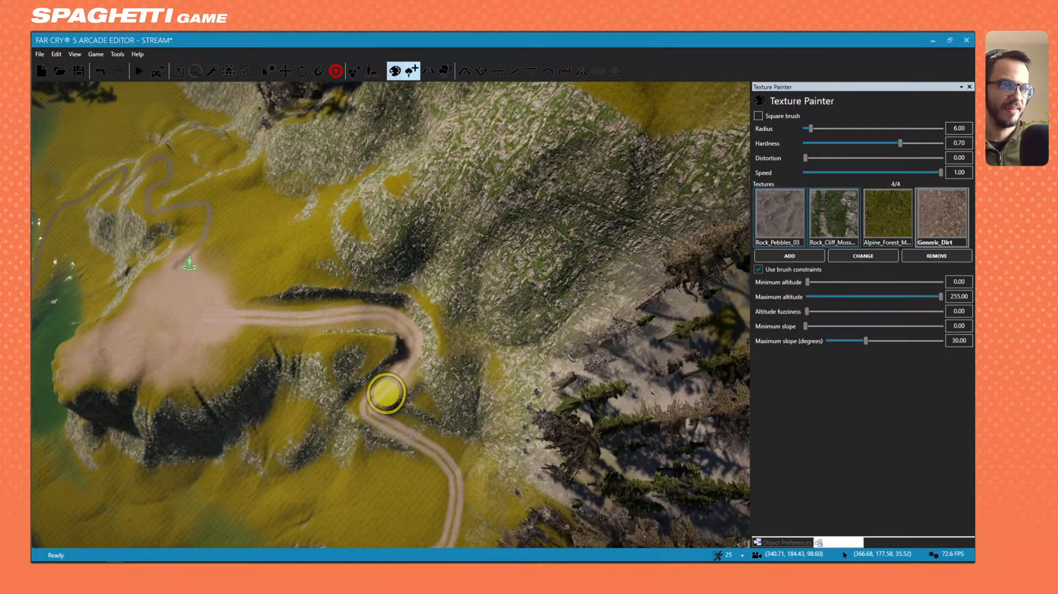
pyautogui.moveTo(391, 315); pyautogui.dragTo(401, 315, button='right')
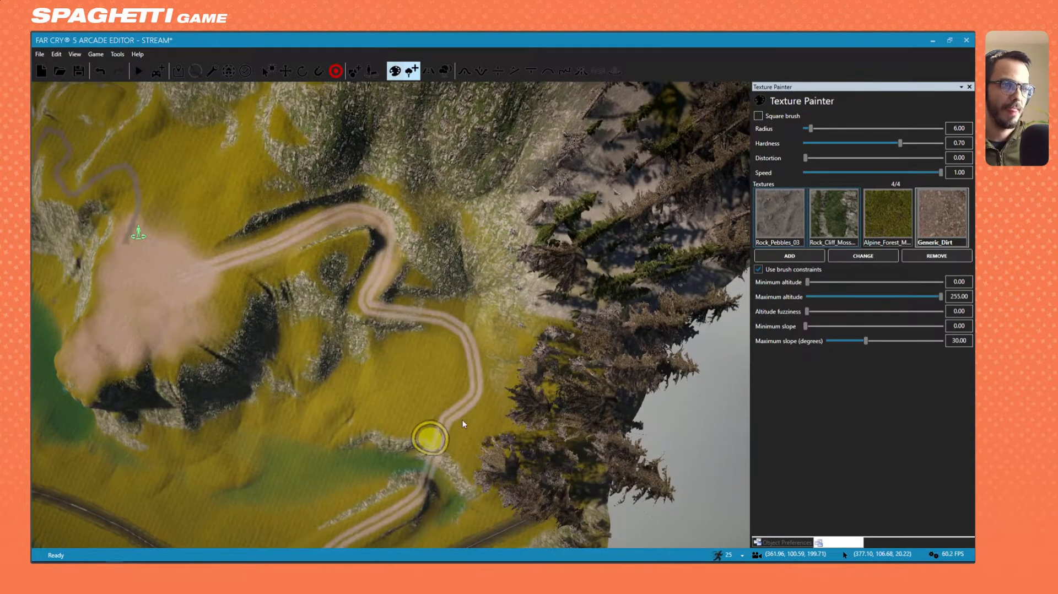
# Undo the last stroke, set the brush radius to 9, and paint a round Generic_Dirt clearing over the gravel road above the stream crossing.
pyautogui.moveTo(451, 399); pyautogui.dragTo(364, 512, button='right')
pyautogui.press('w')
pyautogui.hotkey('ctrl', 'z')
pyautogui.press('a')
pyautogui.scroll(7, 137, 321)
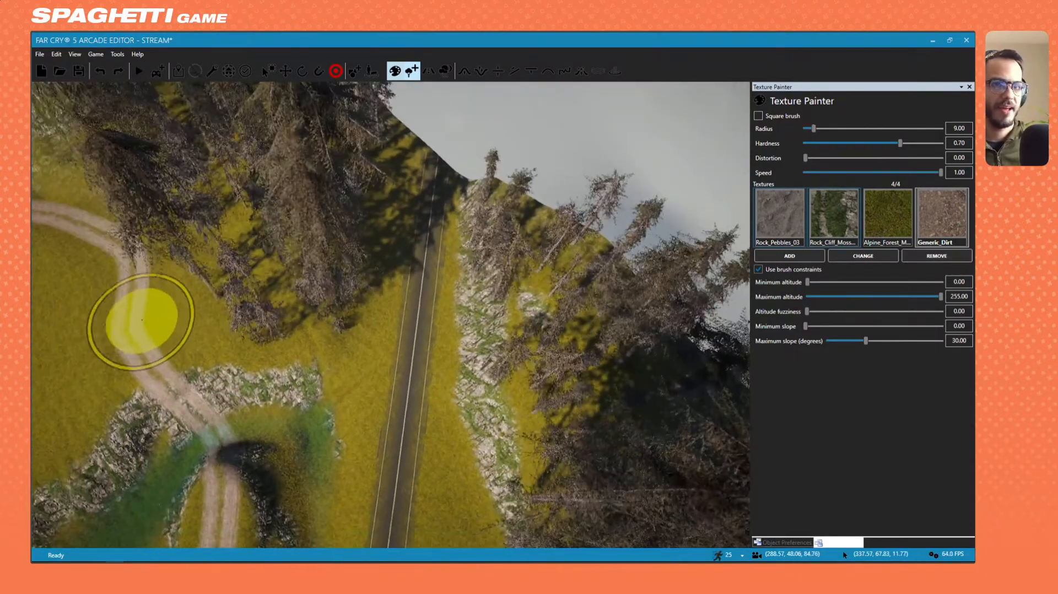
pyautogui.press('s')
pyautogui.press('a')
pyautogui.moveTo(206, 292)
pyautogui.mouseDown()
pyautogui.moveTo(205, 280)
pyautogui.moveTo(191, 285)
pyautogui.moveTo(213, 236)
pyautogui.moveTo(220, 267)
pyautogui.mouseUp()
pyautogui.scroll(-7, 224, 252)
pyautogui.press('s')
pyautogui.moveTo(220, 255)
pyautogui.mouseDown(button='right')
pyautogui.moveTo(428, 326)
pyautogui.moveTo(295, 269)
pyautogui.mouseUp(button='right')
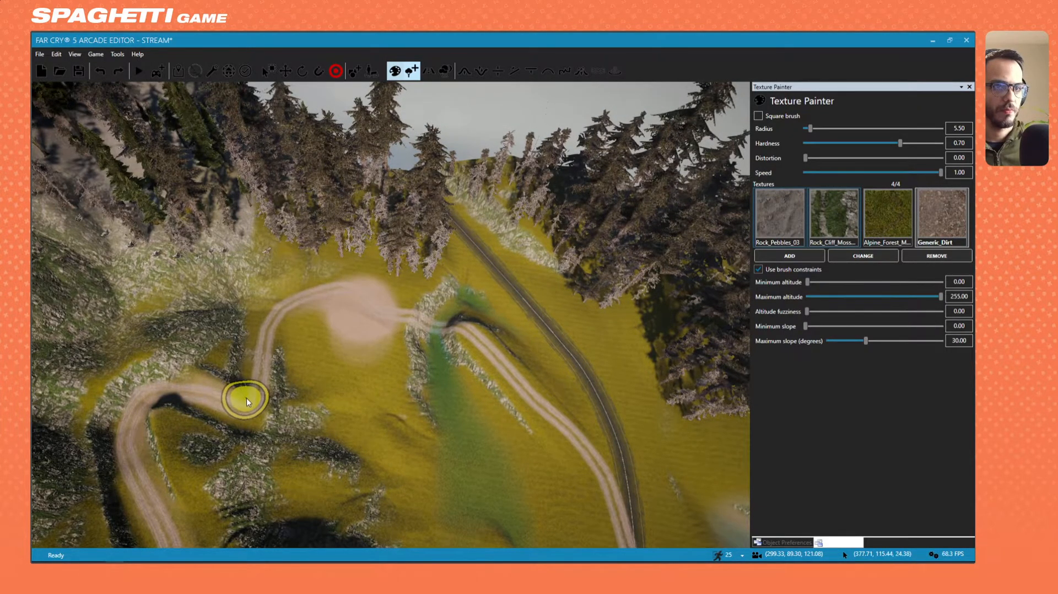
# Set the brush radius to 11.5 and paint a Generic_Dirt clearing beside the pine trees near the lakeshore.
pyautogui.moveTo(299, 333)
pyautogui.mouseDown(button='right')
pyautogui.moveTo(442, 331)
pyautogui.moveTo(386, 324)
pyautogui.moveTo(419, 321)
pyautogui.moveTo(474, 504)
pyautogui.moveTo(371, 313)
pyautogui.moveTo(536, 518)
pyautogui.moveTo(417, 329)
pyautogui.mouseUp(button='right')
pyautogui.press('s')
pyautogui.press('w')
pyautogui.scroll(5, 387, 326)
pyautogui.moveTo(385, 328)
pyautogui.mouseDown()
pyautogui.moveTo(320, 317)
pyautogui.moveTo(451, 279)
pyautogui.moveTo(393, 303)
pyautogui.moveTo(366, 295)
pyautogui.moveTo(402, 307)
pyautogui.moveTo(359, 300)
pyautogui.moveTo(321, 339)
pyautogui.moveTo(414, 300)
pyautogui.moveTo(432, 314)
pyautogui.moveTo(383, 335)
pyautogui.moveTo(333, 303)
pyautogui.moveTo(387, 309)
pyautogui.mouseUp()
pyautogui.press('d')
pyautogui.press('w')
pyautogui.moveTo(71, 267)
pyautogui.mouseDown(button='right')
pyautogui.moveTo(459, 296)
pyautogui.moveTo(425, 321)
pyautogui.mouseUp(button='right')
pyautogui.press('d')
pyautogui.press('w')
pyautogui.press('s')
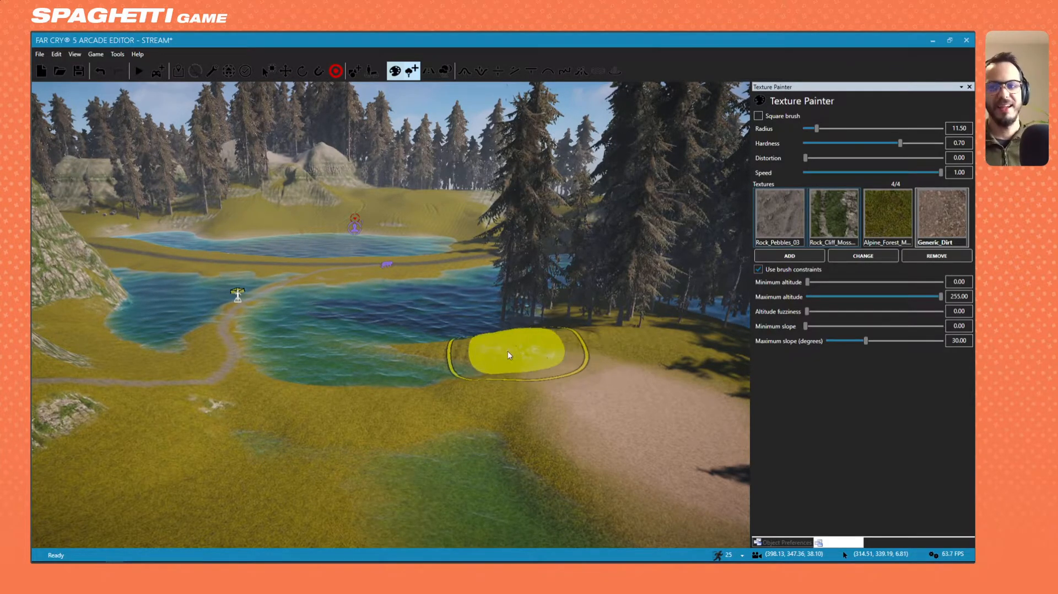
# Set the brush radius to 6.5 and paint Generic_Dirt where the gravel road joins the asphalt road.
pyautogui.moveTo(420, 350)
pyautogui.mouseDown(button='right')
pyautogui.moveTo(446, 259)
pyautogui.moveTo(451, 292)
pyautogui.moveTo(420, 298)
pyautogui.mouseUp(button='right')
pyautogui.press('w')
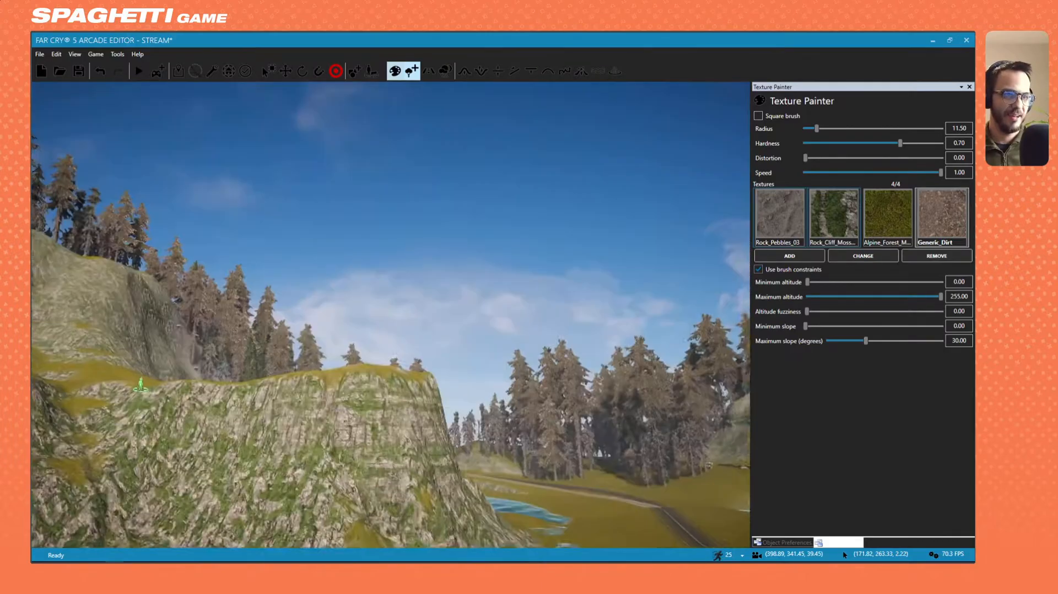
pyautogui.moveTo(420, 298)
pyautogui.mouseDown(button='right')
pyautogui.moveTo(436, 281)
pyautogui.moveTo(468, 358)
pyautogui.moveTo(463, 386)
pyautogui.moveTo(461, 207)
pyautogui.mouseUp(button='right')
pyautogui.press('w')
pyautogui.moveTo(461, 208)
pyautogui.mouseDown()
pyautogui.moveTo(459, 260)
pyautogui.moveTo(546, 340)
pyautogui.moveTo(515, 301)
pyautogui.mouseUp()
pyautogui.press('s')
pyautogui.moveTo(515, 300)
pyautogui.mouseDown(button='right')
pyautogui.moveTo(468, 255)
pyautogui.moveTo(437, 170)
pyautogui.moveTo(324, 309)
pyautogui.moveTo(528, 268)
pyautogui.mouseUp(button='right')
pyautogui.keyDown('ctrl'); pyautogui.scroll(-5, 568, 384); pyautogui.keyUp('ctrl')
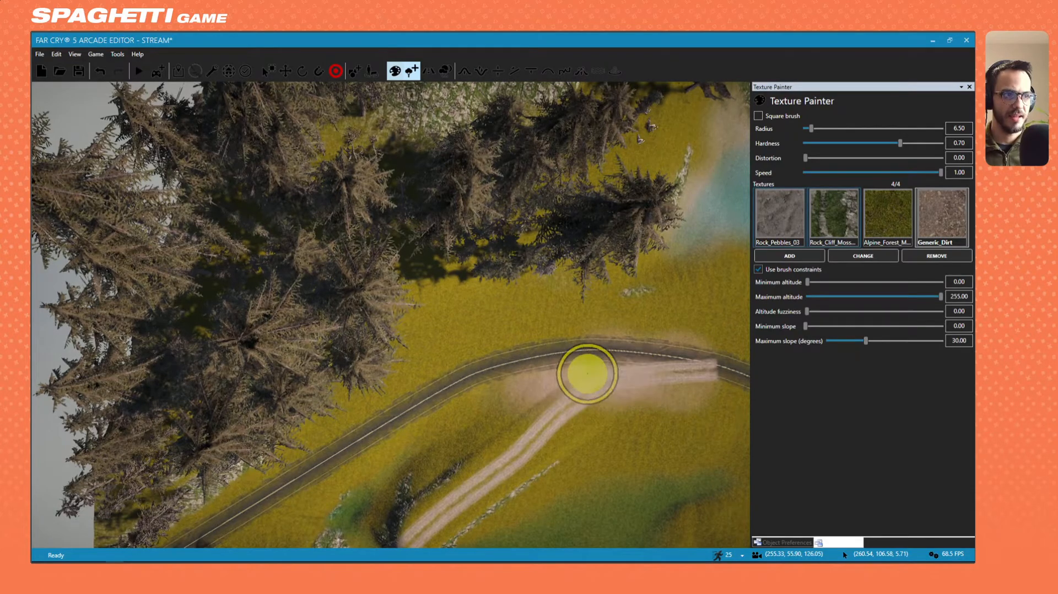
# Set the brush radius to 7 and paint Generic_Dirt along the asphalt road's edges from the gravel junction toward the forest.
pyautogui.moveTo(560, 359)
pyautogui.mouseDown(button='right')
pyautogui.moveTo(504, 375)
pyautogui.moveTo(505, 340)
pyautogui.moveTo(357, 278)
pyautogui.moveTo(322, 509)
pyautogui.moveTo(359, 386)
pyautogui.mouseUp(button='right')
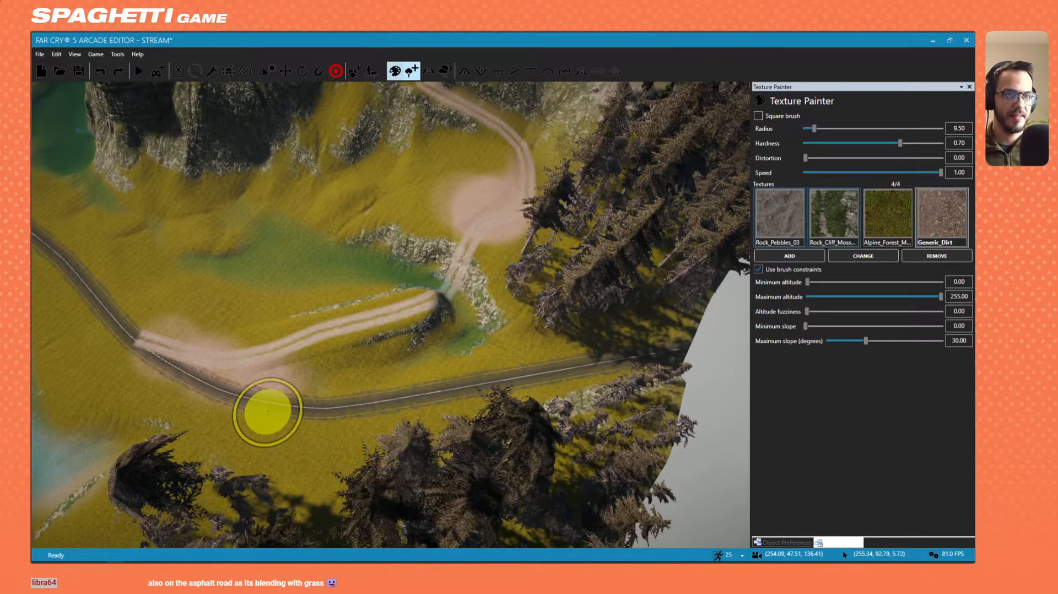
pyautogui.keyDown('ctrl'); pyautogui.scroll(-3, 324, 403); pyautogui.keyUp('ctrl')
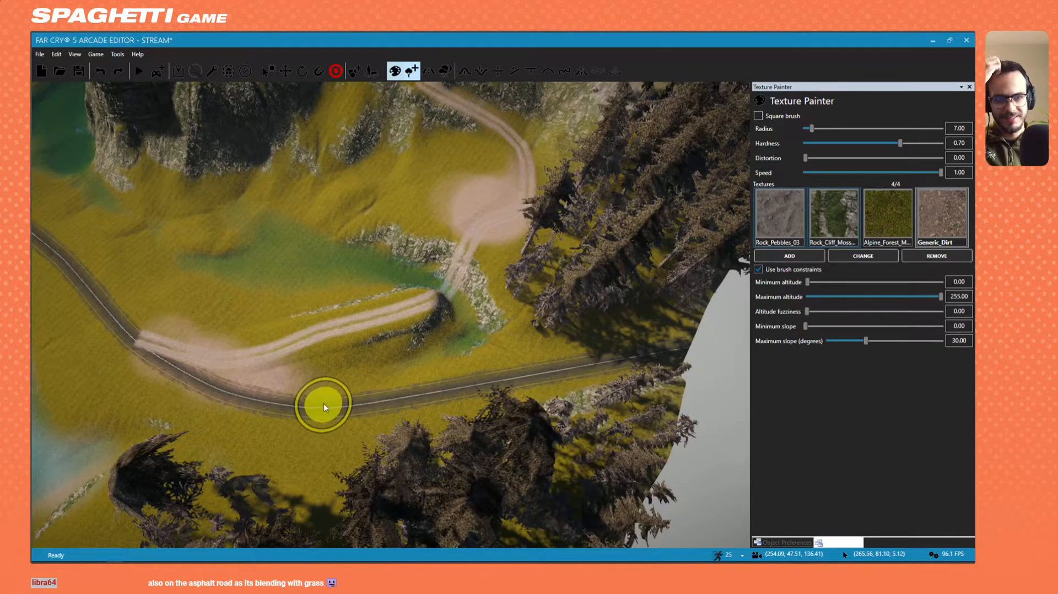
pyautogui.moveTo(382, 399)
pyautogui.mouseDown()
pyautogui.moveTo(300, 384)
pyautogui.moveTo(427, 402)
pyautogui.mouseUp()
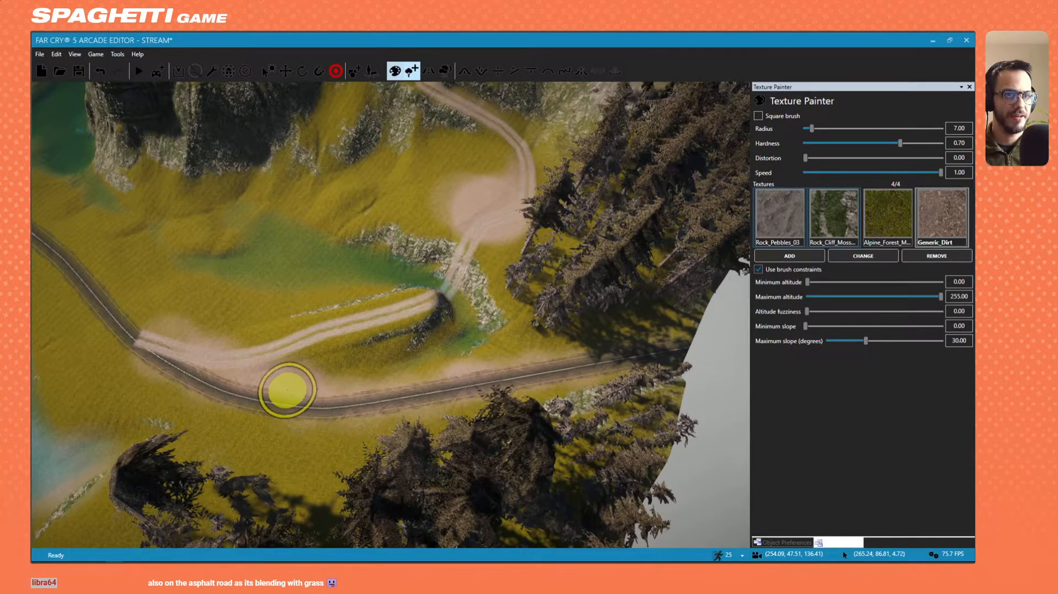
pyautogui.moveTo(336, 414)
pyautogui.mouseDown(button='right')
pyautogui.moveTo(232, 363)
pyautogui.moveTo(443, 404)
pyautogui.mouseUp(button='right')
pyautogui.moveTo(308, 362)
pyautogui.mouseDown(button='right')
pyautogui.moveTo(401, 238)
pyautogui.moveTo(425, 401)
pyautogui.moveTo(386, 390)
pyautogui.moveTo(333, 420)
pyautogui.moveTo(230, 534)
pyautogui.moveTo(114, 524)
pyautogui.moveTo(313, 339)
pyautogui.mouseUp(button='right')
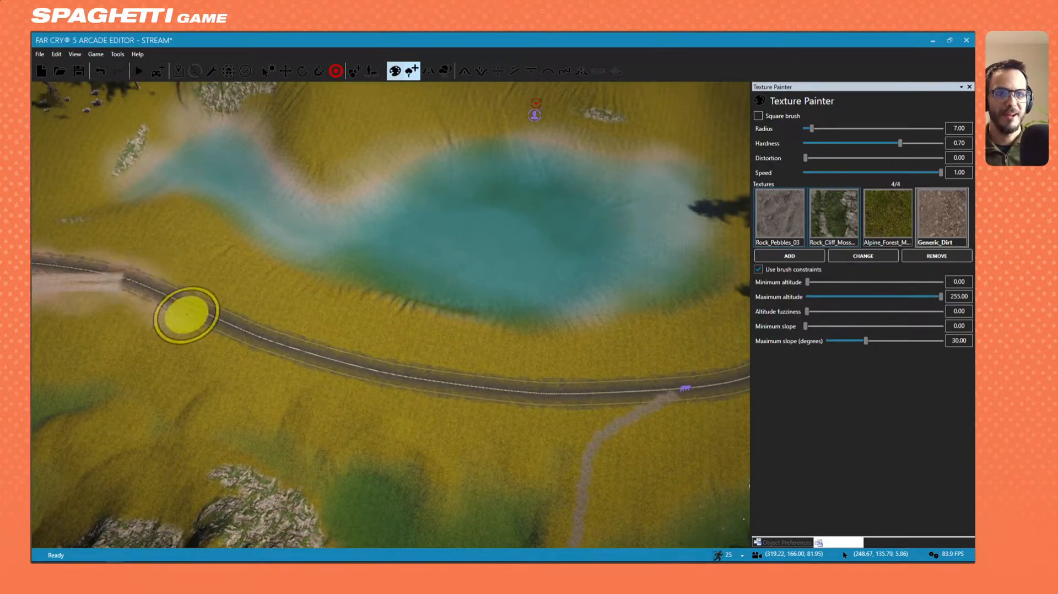
pyautogui.moveTo(286, 341)
pyautogui.mouseDown()
pyautogui.moveTo(178, 282)
pyautogui.moveTo(252, 318)
pyautogui.moveTo(72, 272)
pyautogui.moveTo(276, 349)
pyautogui.moveTo(122, 277)
pyautogui.moveTo(183, 295)
pyautogui.moveTo(243, 347)
pyautogui.moveTo(327, 328)
pyautogui.mouseUp()
pyautogui.hotkey('ctrl', 'z')
pyautogui.hotkey('ctrl', 'z')
# Set the brush radius to 8 and paint Generic_Dirt along the asphalt road beside the lake, starting below the gravel junction.
pyautogui.moveTo(398, 277); pyautogui.dragTo(421, 274, button='right')
pyautogui.keyDown('ctrl'); pyautogui.scroll(-5, 418, 269); pyautogui.keyUp('ctrl')
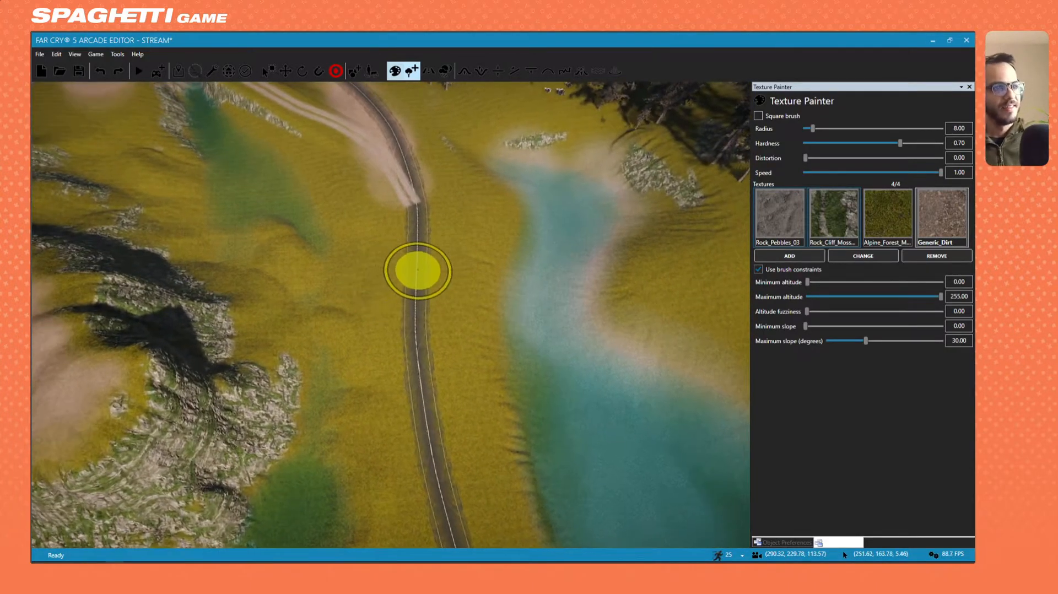
pyautogui.moveTo(422, 250)
pyautogui.mouseDown()
pyautogui.moveTo(421, 377)
pyautogui.moveTo(411, 257)
pyautogui.moveTo(419, 292)
pyautogui.mouseUp()
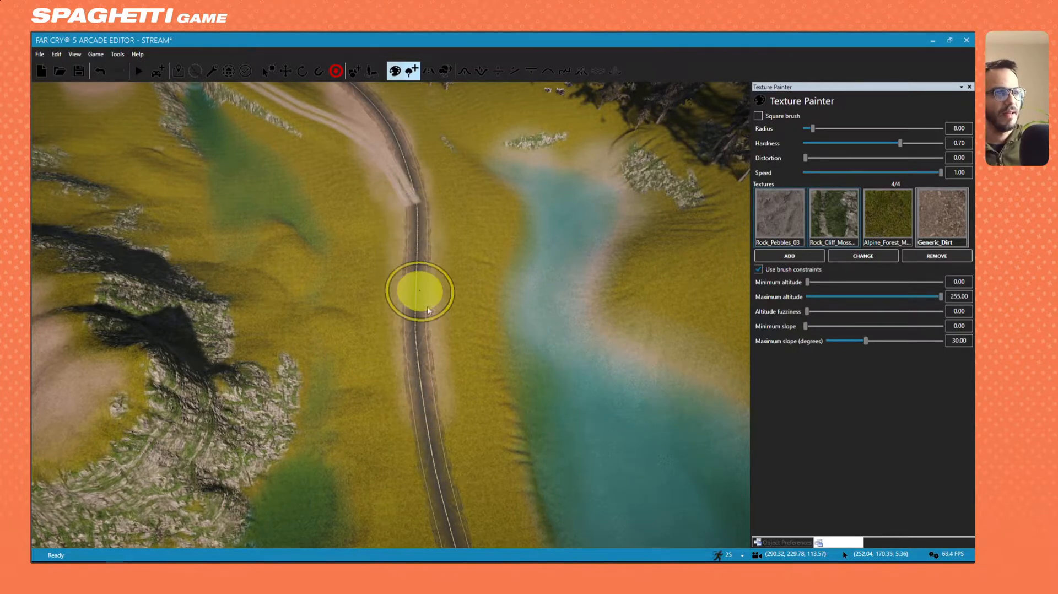
pyautogui.moveTo(419, 292); pyautogui.dragTo(435, 320, button='right')
pyautogui.moveTo(404, 353)
pyautogui.mouseDown()
pyautogui.moveTo(416, 432)
pyautogui.moveTo(404, 325)
pyautogui.mouseUp()
pyautogui.moveTo(498, 321); pyautogui.dragTo(350, 428, button='right')
# Continue the Generic_Dirt edges along the asphalt road, past the footpath junction and around the lake toward the tree shadows.
pyautogui.moveTo(538, 213)
pyautogui.mouseDown(button='right')
pyautogui.moveTo(515, 224)
pyautogui.moveTo(488, 297)
pyautogui.moveTo(391, 313)
pyautogui.mouseUp(button='right')
pyautogui.moveTo(321, 318)
pyautogui.mouseDown()
pyautogui.moveTo(442, 349)
pyautogui.moveTo(388, 330)
pyautogui.moveTo(394, 340)
pyautogui.moveTo(465, 331)
pyautogui.moveTo(453, 352)
pyautogui.moveTo(462, 332)
pyautogui.mouseUp()
pyautogui.press('d')
pyautogui.moveTo(462, 335); pyautogui.dragTo(402, 393, button='right')
pyautogui.press('d')
pyautogui.moveTo(402, 394)
pyautogui.mouseDown()
pyautogui.moveTo(463, 398)
pyautogui.moveTo(552, 360)
pyautogui.mouseUp()
pyautogui.moveTo(453, 408)
pyautogui.mouseDown(button='right')
pyautogui.moveTo(446, 465)
pyautogui.moveTo(496, 543)
pyautogui.moveTo(291, 239)
pyautogui.moveTo(540, 428)
pyautogui.mouseUp(button='right')
pyautogui.moveTo(441, 420)
pyautogui.mouseDown()
pyautogui.moveTo(392, 400)
pyautogui.moveTo(454, 423)
pyautogui.mouseUp()
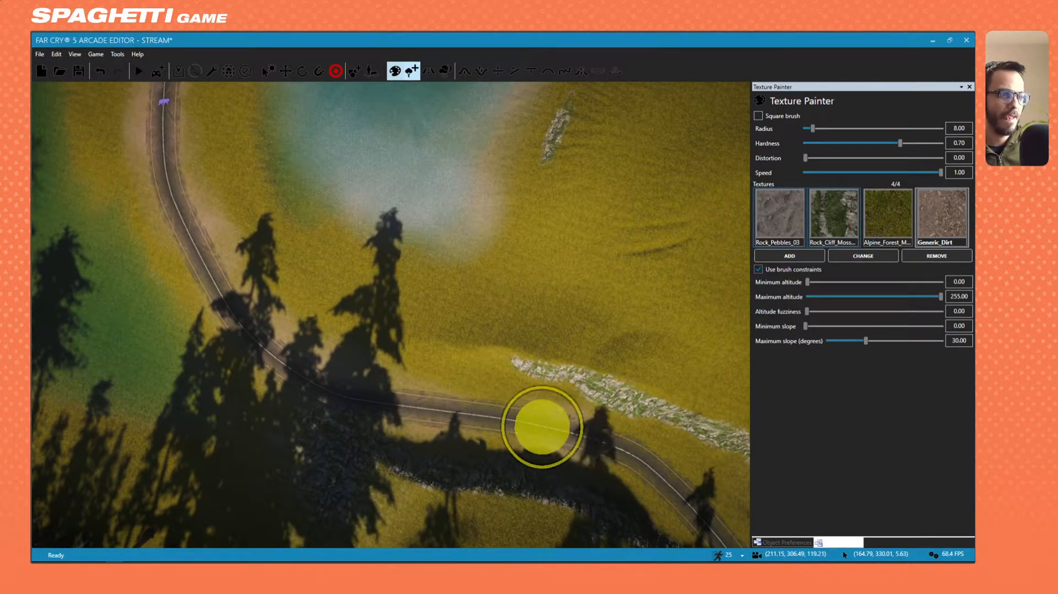
# Paint Generic_Dirt along both edges of the tree-shaded asphalt curve beyond the lake.
pyautogui.moveTo(542, 427); pyautogui.dragTo(421, 403)
pyautogui.moveTo(420, 403)
pyautogui.mouseDown(button='right')
pyautogui.moveTo(440, 398)
pyautogui.moveTo(497, 232)
pyautogui.moveTo(474, 496)
pyautogui.moveTo(430, 408)
pyautogui.moveTo(353, 331)
pyautogui.moveTo(310, 321)
pyautogui.mouseUp(button='right')
pyautogui.press('w')
pyautogui.press('s')
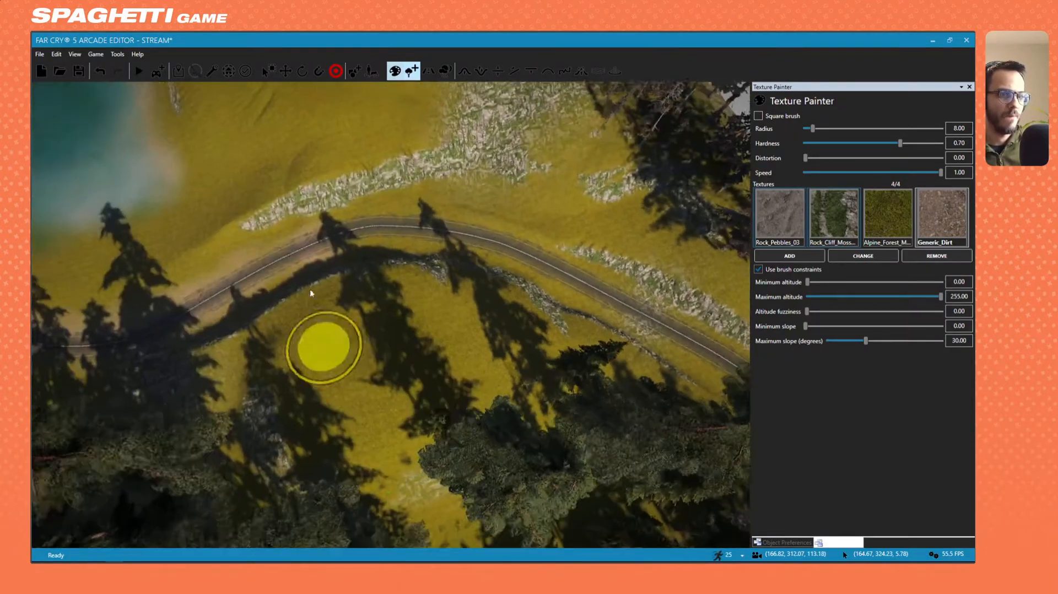
pyautogui.moveTo(242, 269)
pyautogui.mouseDown()
pyautogui.moveTo(413, 236)
pyautogui.moveTo(482, 245)
pyautogui.mouseUp()
# Extend the Generic_Dirt verge along the asphalt road between the rocky banks toward its far end.
pyautogui.press('w')
pyautogui.moveTo(520, 270)
pyautogui.mouseDown(button='right')
pyautogui.moveTo(444, 444)
pyautogui.moveTo(373, 321)
pyautogui.moveTo(324, 439)
pyautogui.moveTo(314, 265)
pyautogui.mouseUp(button='right')
pyautogui.moveTo(315, 265)
pyautogui.mouseDown()
pyautogui.moveTo(515, 255)
pyautogui.moveTo(568, 265)
pyautogui.moveTo(596, 260)
pyautogui.moveTo(482, 262)
pyautogui.moveTo(669, 248)
pyautogui.moveTo(728, 256)
pyautogui.moveTo(685, 265)
pyautogui.moveTo(593, 251)
pyautogui.moveTo(463, 274)
pyautogui.mouseUp()
pyautogui.press('d')
pyautogui.press('s')
pyautogui.moveTo(463, 274)
pyautogui.mouseDown(button='right')
pyautogui.moveTo(461, 302)
pyautogui.moveTo(528, 266)
pyautogui.mouseUp(button='right')
pyautogui.press('s')
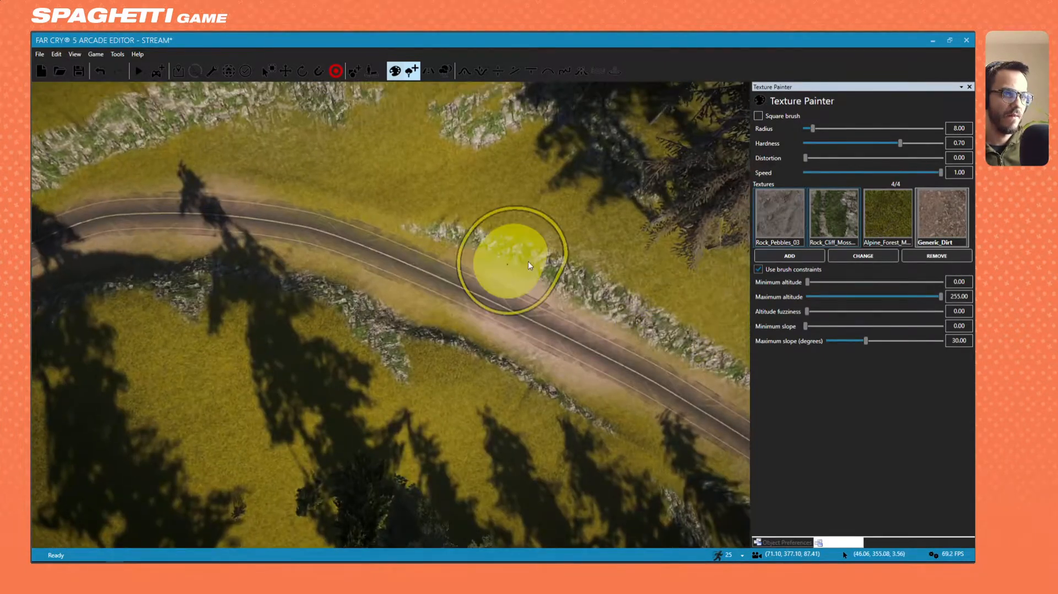
# Paint Generic_Dirt along the asphalt road's verge above the stream crossing, on the side facing the gravel road.
pyautogui.moveTo(422, 212)
pyautogui.mouseDown(button='right')
pyautogui.moveTo(437, 263)
pyautogui.moveTo(408, 221)
pyautogui.moveTo(411, 182)
pyautogui.moveTo(441, 204)
pyautogui.moveTo(458, 298)
pyautogui.moveTo(184, 302)
pyautogui.mouseUp(button='right')
pyautogui.press('w')
pyautogui.press('s')
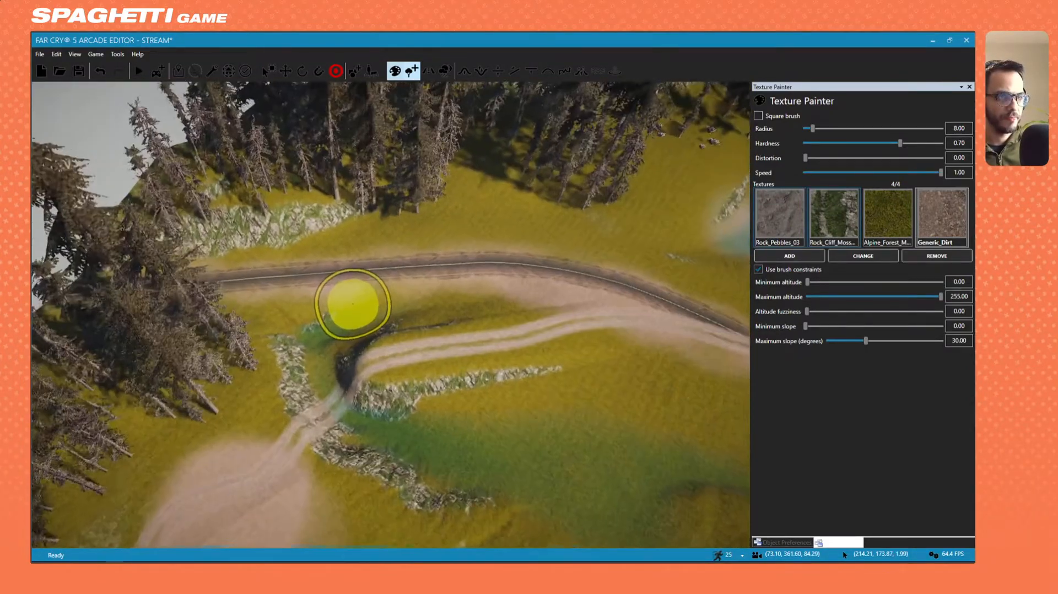
pyautogui.moveTo(354, 303); pyautogui.dragTo(383, 313, button='right')
pyautogui.press('w')
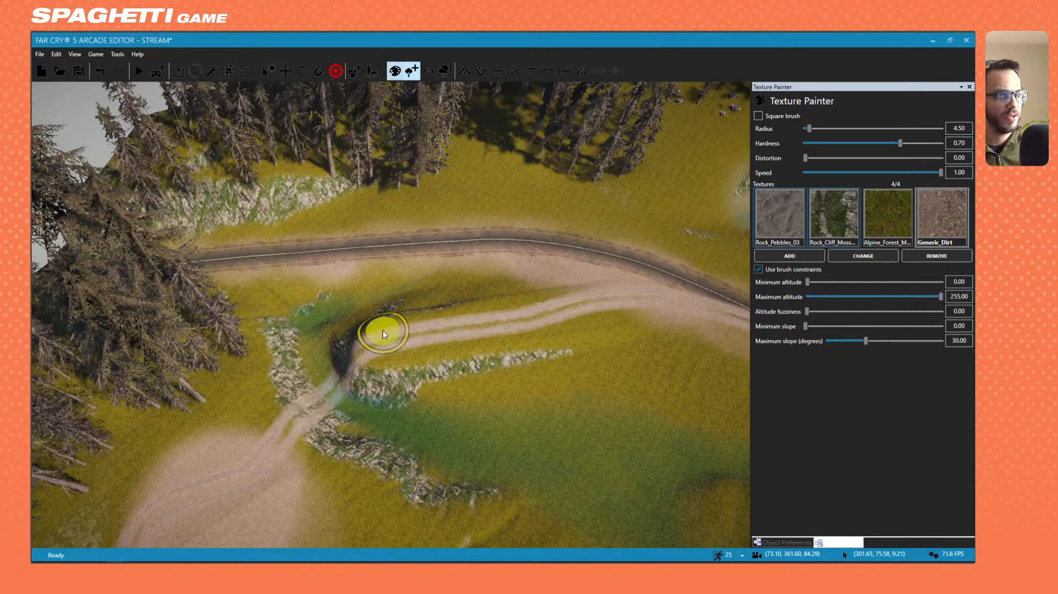
# Set the brush radius to 6.5 and blend Generic_Dirt along the gravel road's sides around the stream crossing and uphill bends.
pyautogui.scroll(1, 405, 338)
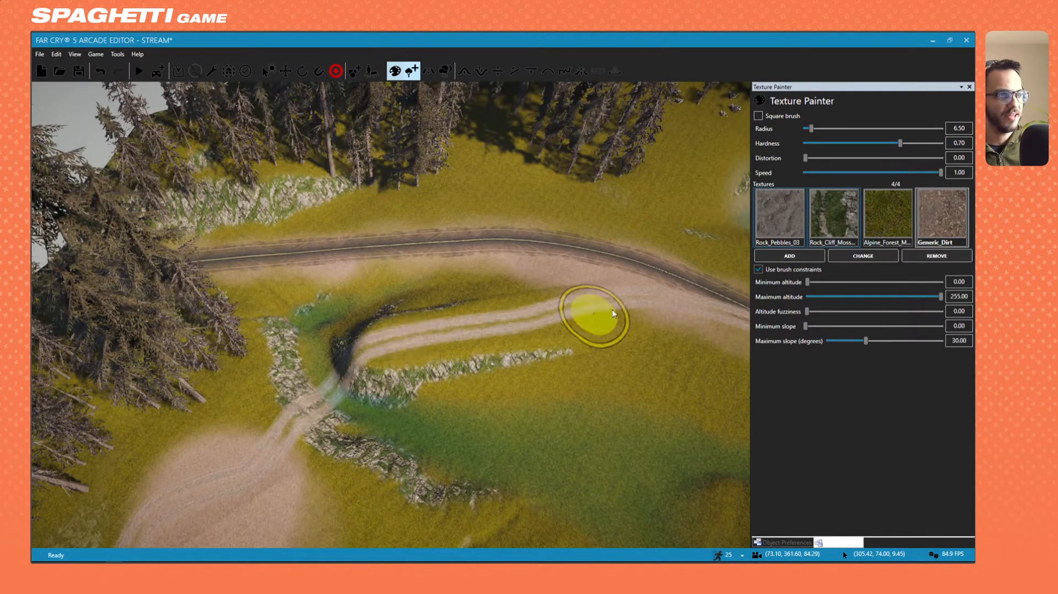
pyautogui.press('w')
pyautogui.moveTo(555, 318)
pyautogui.mouseDown(button='right')
pyautogui.moveTo(538, 455)
pyautogui.moveTo(564, 337)
pyautogui.moveTo(539, 253)
pyautogui.mouseUp(button='right')
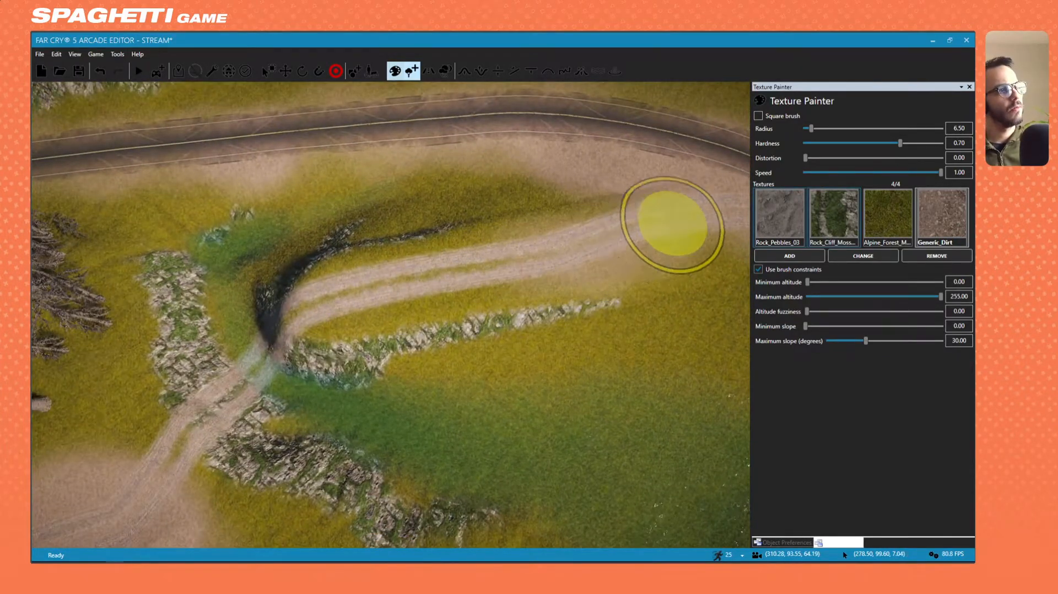
pyautogui.moveTo(489, 283)
pyautogui.mouseDown()
pyautogui.moveTo(397, 276)
pyautogui.moveTo(356, 293)
pyautogui.mouseUp()
pyautogui.moveTo(551, 229)
pyautogui.mouseDown(button='right')
pyautogui.moveTo(612, 378)
pyautogui.moveTo(531, 223)
pyautogui.mouseUp(button='right')
pyautogui.press('s')
pyautogui.moveTo(338, 337); pyautogui.dragTo(304, 284, button='right')
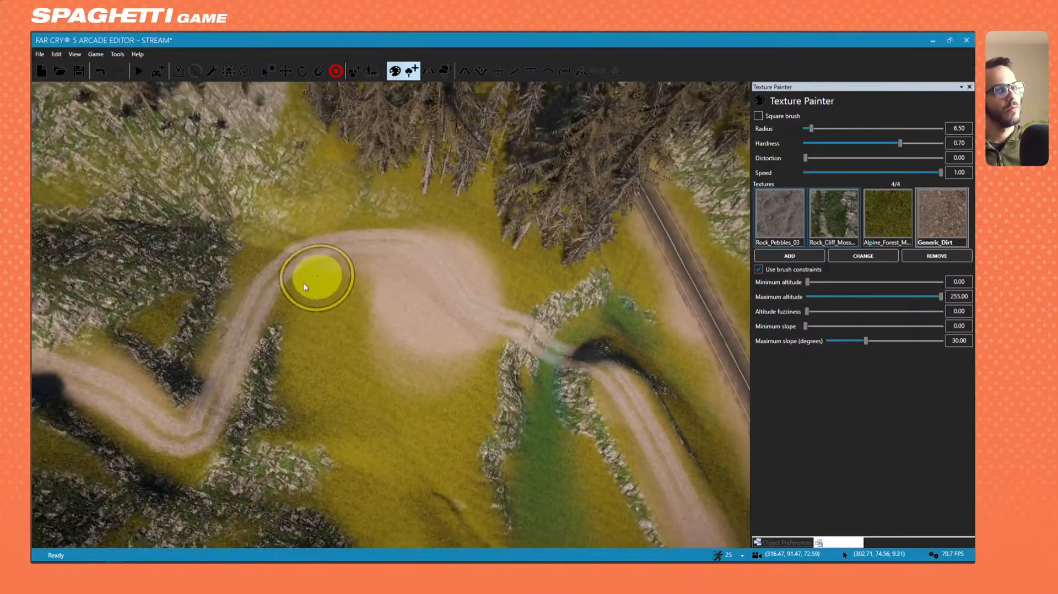
# Set the brush radius to 3 and paint Generic_Dirt along the edges of the footpath leading from the hilltop clearing.
pyautogui.press('s')
pyautogui.moveTo(425, 337)
pyautogui.mouseDown(button='right')
pyautogui.moveTo(430, 302)
pyautogui.moveTo(536, 333)
pyautogui.moveTo(574, 242)
pyautogui.moveTo(201, 319)
pyautogui.moveTo(411, 345)
pyautogui.moveTo(149, 239)
pyautogui.moveTo(333, 286)
pyautogui.moveTo(354, 279)
pyautogui.moveTo(449, 334)
pyautogui.moveTo(536, 286)
pyautogui.mouseUp(button='right')
pyautogui.press('w')
pyautogui.press('s')
pyautogui.press('a')
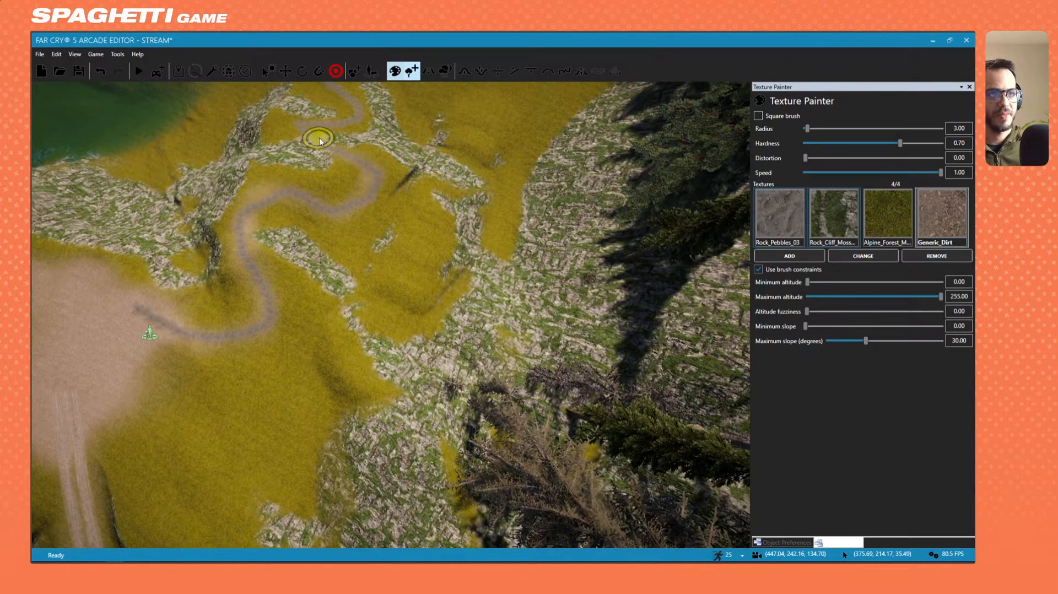
# Set the brush radius to 4 and paint Generic_Dirt around the junction of the footpath and the asphalt road.
pyautogui.moveTo(320, 137); pyautogui.dragTo(264, 198, button='right')
pyautogui.scroll(-3, 264, 198)
pyautogui.moveTo(265, 198); pyautogui.dragTo(447, 212, button='middle')
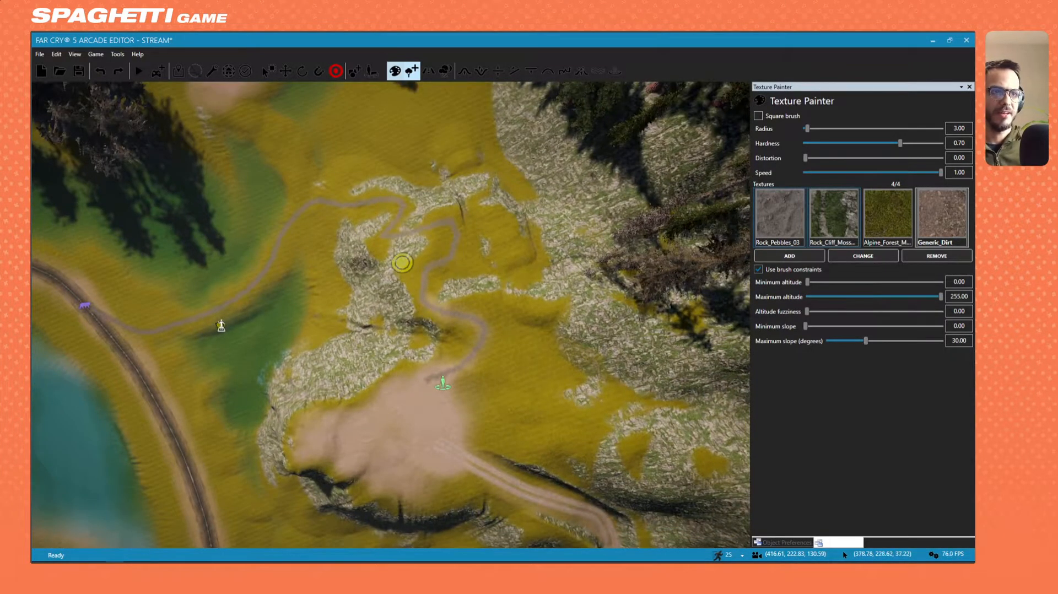
pyautogui.moveTo(439, 257); pyautogui.dragTo(282, 188, button='right')
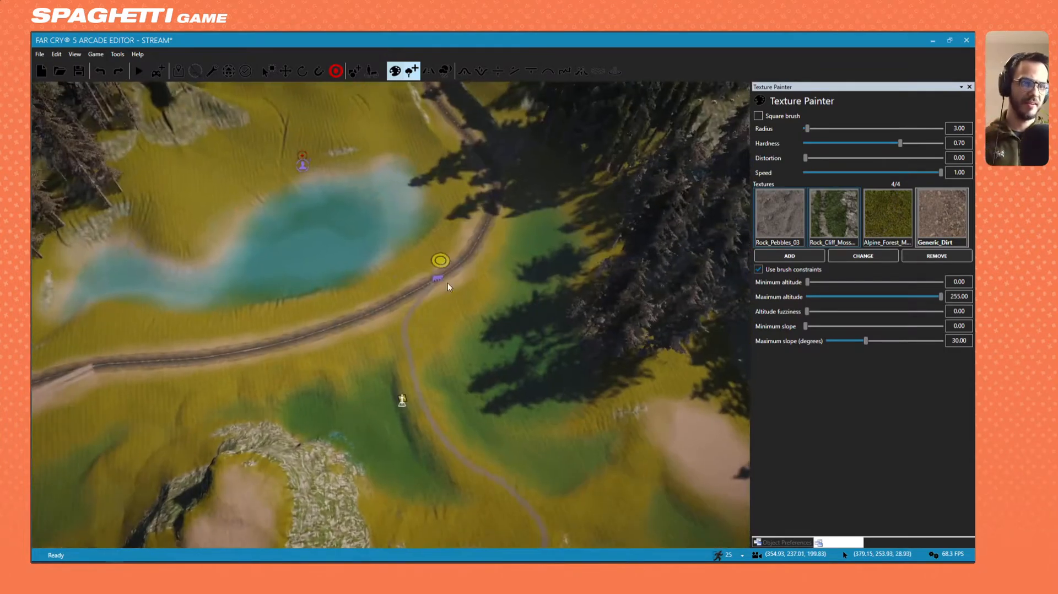
pyautogui.scroll(4, 419, 328)
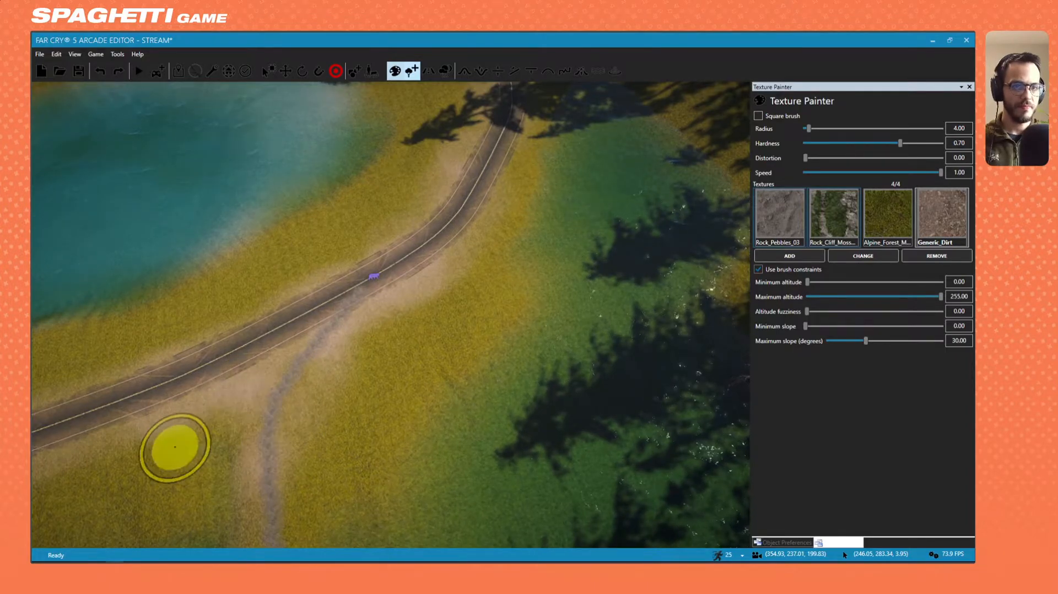
# Touch up the Generic_Dirt verges on the shaded asphalt curve between the rocky banks.
pyautogui.moveTo(380, 373)
pyautogui.mouseDown(button='right')
pyautogui.moveTo(342, 331)
pyautogui.moveTo(419, 242)
pyautogui.moveTo(518, 215)
pyautogui.moveTo(518, 193)
pyautogui.moveTo(479, 287)
pyautogui.mouseUp(button='right')
pyautogui.press('w')
pyautogui.press('w')
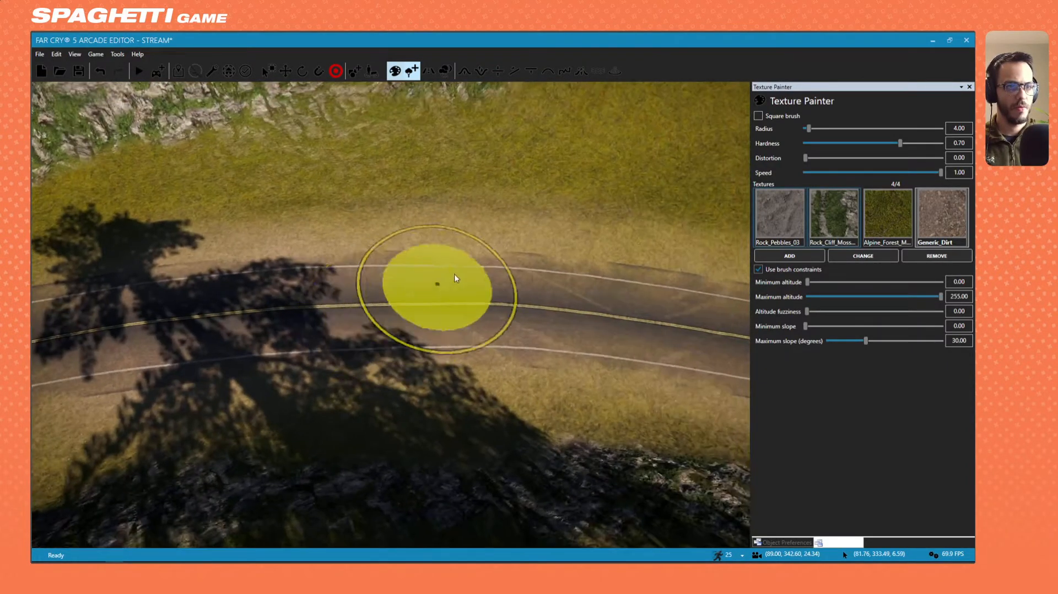
pyautogui.moveTo(454, 274)
pyautogui.mouseDown()
pyautogui.moveTo(270, 283)
pyautogui.moveTo(408, 366)
pyautogui.mouseUp()
pyautogui.moveTo(409, 366)
pyautogui.mouseDown(button='right')
pyautogui.moveTo(331, 308)
pyautogui.moveTo(375, 353)
pyautogui.moveTo(325, 298)
pyautogui.moveTo(320, 220)
pyautogui.moveTo(353, 204)
pyautogui.moveTo(298, 237)
pyautogui.moveTo(306, 215)
pyautogui.moveTo(320, 309)
pyautogui.moveTo(356, 218)
pyautogui.moveTo(347, 206)
pyautogui.moveTo(419, 215)
pyautogui.moveTo(386, 220)
pyautogui.moveTo(381, 309)
pyautogui.moveTo(331, 350)
pyautogui.mouseUp(button='right')
# Inspect the dirt edges along the asphalt road, the footpath junction and the gravel road junction.
pyautogui.press('w')
pyautogui.press('w')
pyautogui.press('s')
pyautogui.press('w')
pyautogui.press('s')
pyautogui.press('w')
pyautogui.press('s')
pyautogui.press('s')
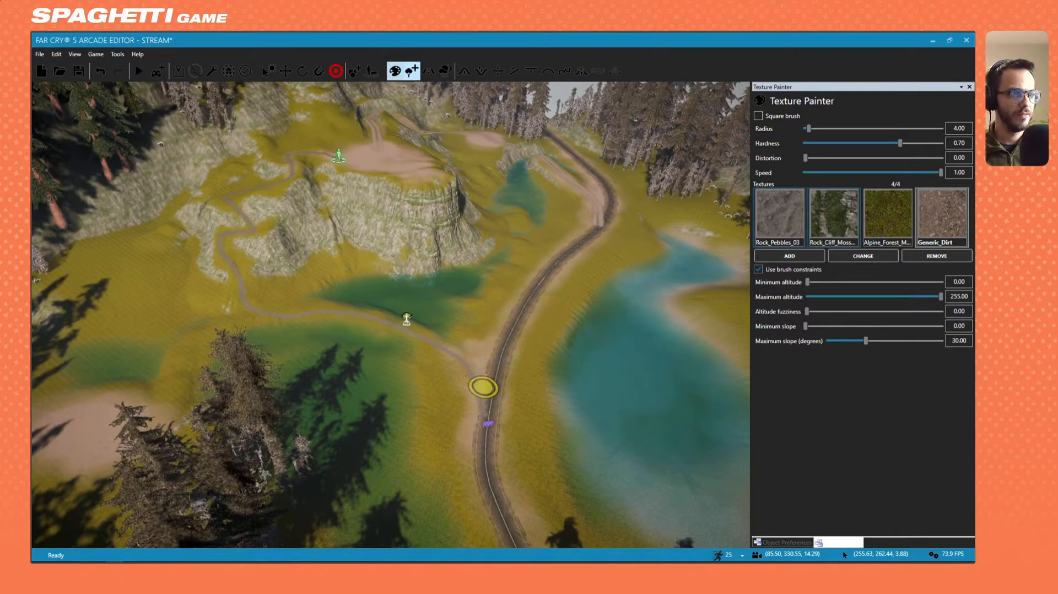
pyautogui.press('w')
pyautogui.moveTo(467, 374)
pyautogui.mouseDown(button='right')
pyautogui.moveTo(512, 259)
pyautogui.moveTo(485, 364)
pyautogui.moveTo(419, 401)
pyautogui.moveTo(397, 388)
pyautogui.moveTo(386, 333)
pyautogui.moveTo(309, 295)
pyautogui.mouseUp(button='right')
pyautogui.press('w')
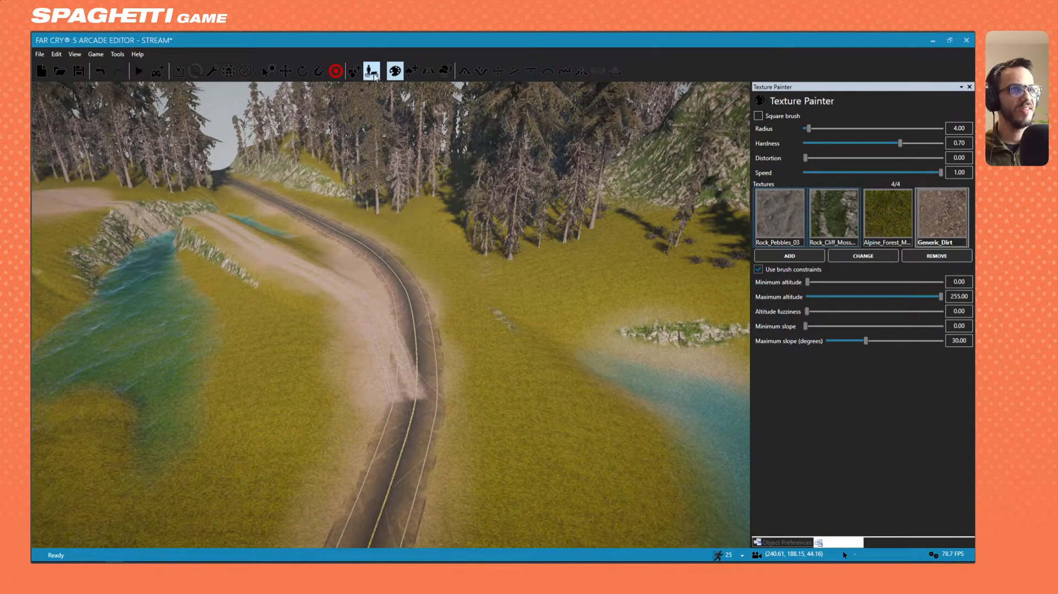
# Compare the Asphalt Highway and Gravel Alpine routes at their junction using the Roads tool.
pyautogui.click(428, 71)
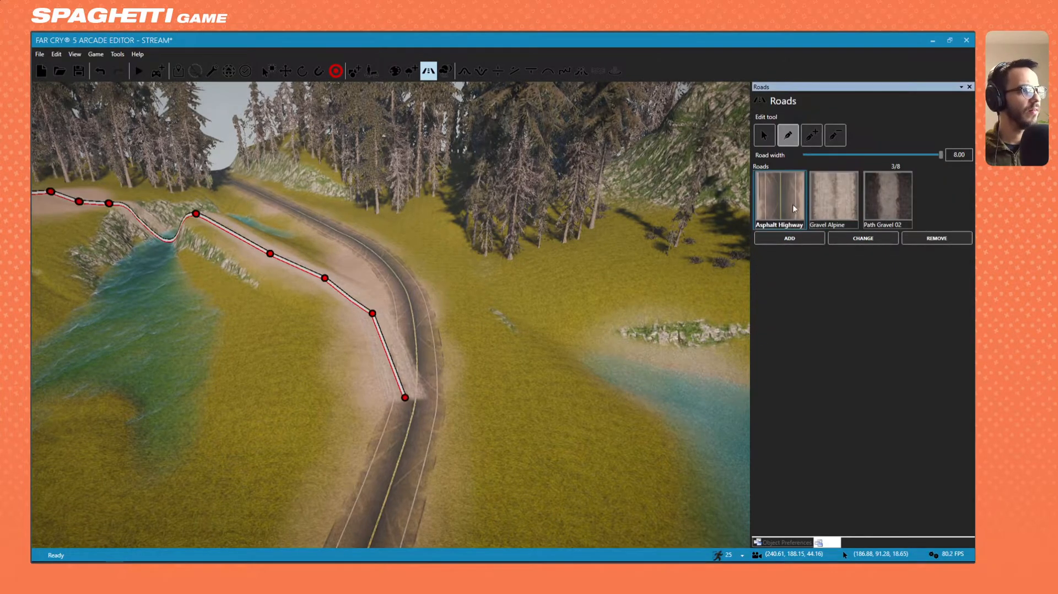
pyautogui.click(839, 196)
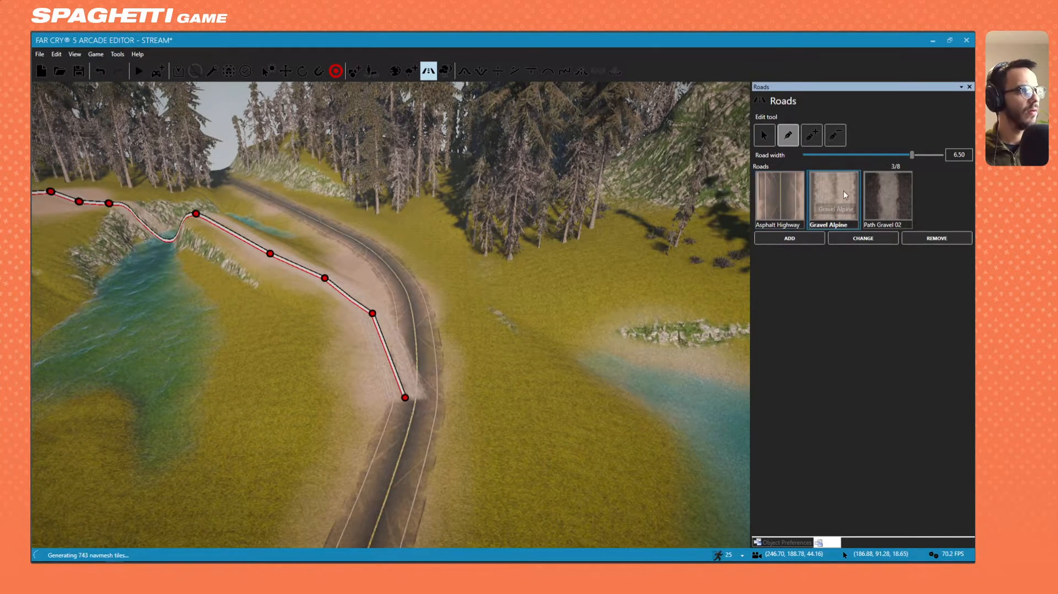
pyautogui.click(787, 197)
pyautogui.click(818, 192)
pyautogui.click(792, 194)
pyautogui.click(825, 190)
pyautogui.click(799, 197)
pyautogui.click(830, 198)
pyautogui.click(798, 197)
pyautogui.click(852, 204)
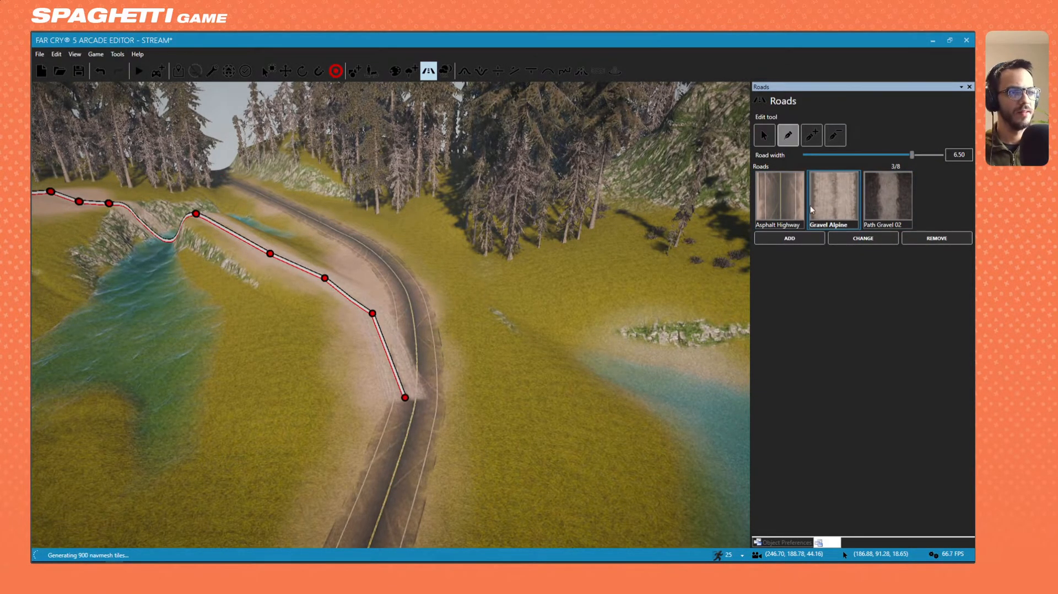
# Select the Asphalt Highway and try to shift its control point at the gravel road junction.
pyautogui.click(782, 219)
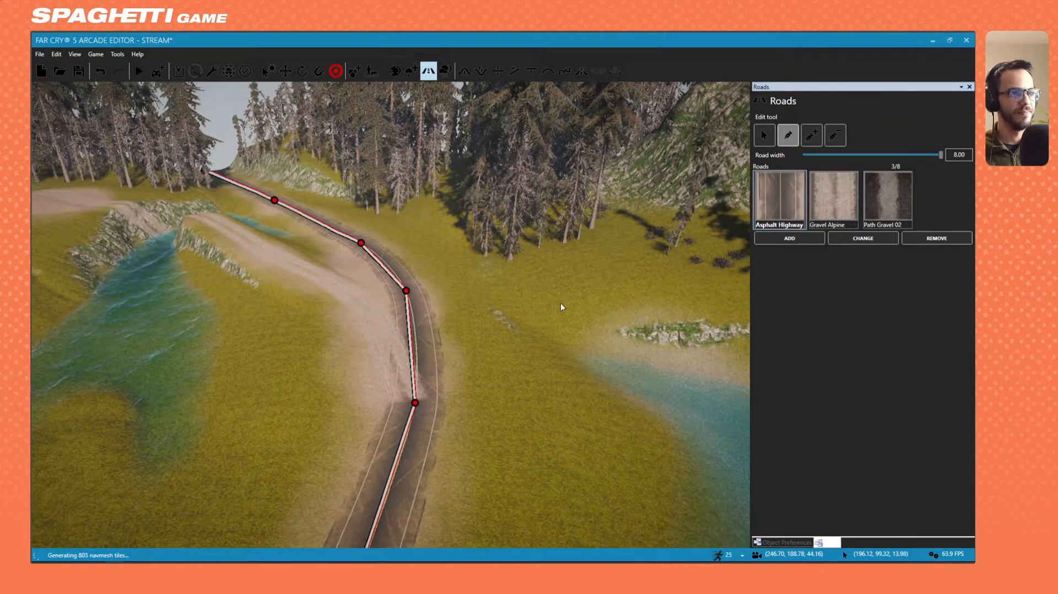
pyautogui.moveTo(416, 405)
pyautogui.mouseDown()
pyautogui.moveTo(442, 401)
pyautogui.moveTo(380, 406)
pyautogui.moveTo(408, 401)
pyautogui.mouseUp()
pyautogui.hotkey('ctrl', 'z')
# Examine the highway's course around the lake and the dirt clearing on the gravel road from above.
pyautogui.moveTo(369, 380); pyautogui.dragTo(309, 496, button='right')
pyautogui.scroll(-5, 359, 352)
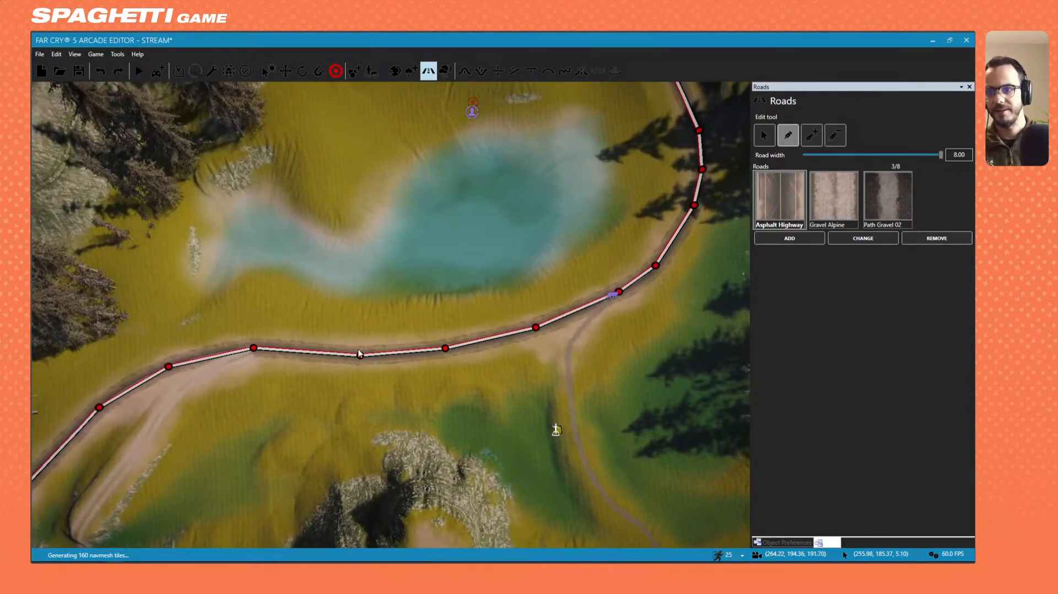
pyautogui.moveTo(330, 337); pyautogui.dragTo(557, 308, button='right')
pyautogui.scroll(-4, 331, 337)
pyautogui.scroll(4, 306, 237)
pyautogui.moveTo(391, 315); pyautogui.dragTo(682, 195, button='right')
pyautogui.scroll(5, 390, 315)
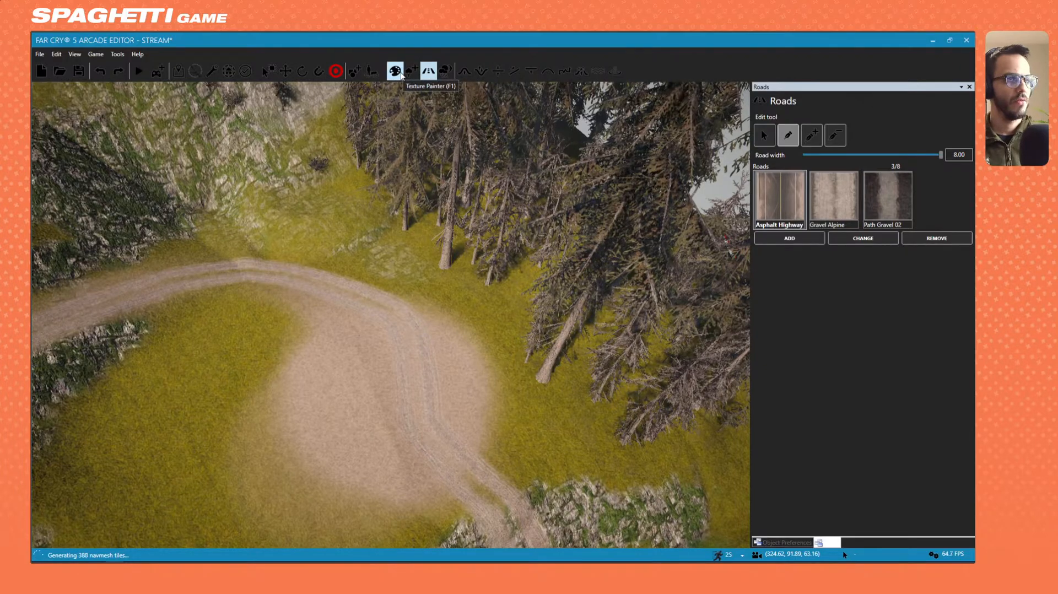
# Choose the Generic_Dirt texture in the Texture Painter and constrain the brush to slopes between 0 and 10 degrees.
pyautogui.moveTo(236, 378); pyautogui.dragTo(188, 435, button='right')
pyautogui.press('w')
pyautogui.press('w')
pyautogui.moveTo(419, 386); pyautogui.dragTo(364, 312, button='right')
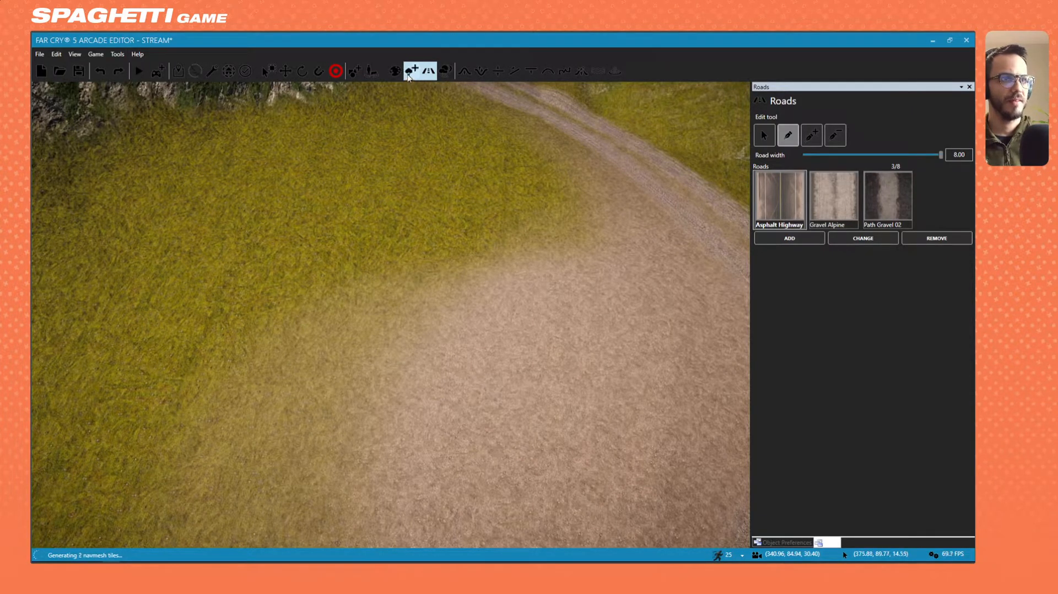
pyautogui.click(397, 71)
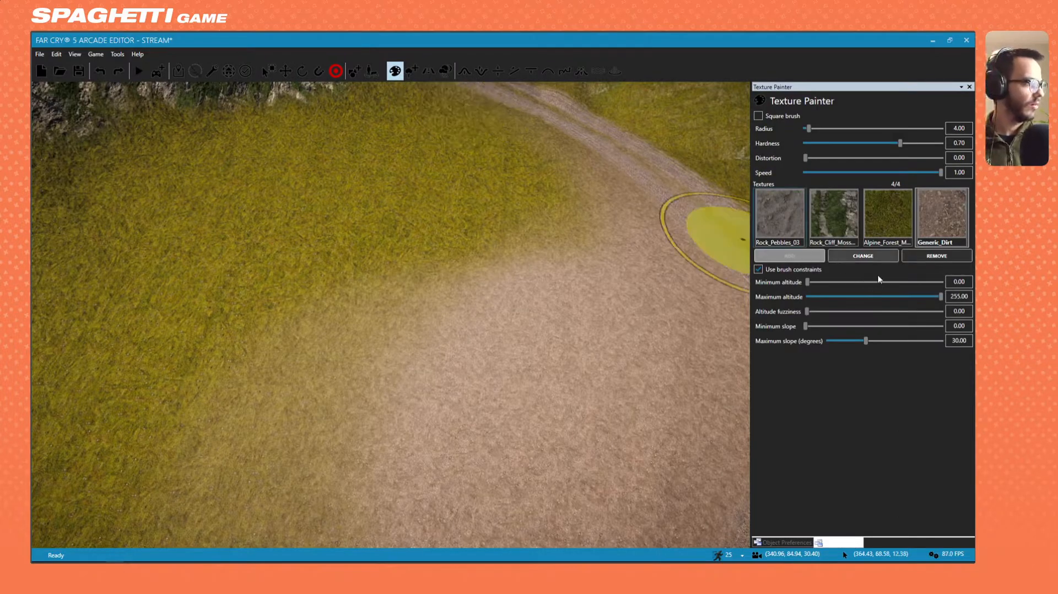
pyautogui.click(948, 226)
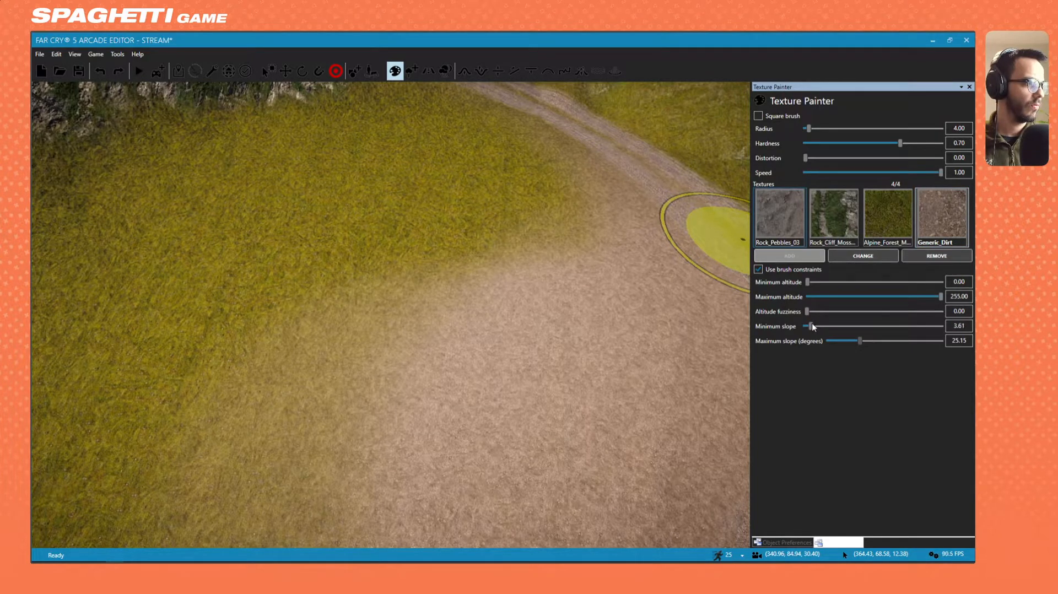
pyautogui.moveTo(813, 326); pyautogui.dragTo(811, 326)
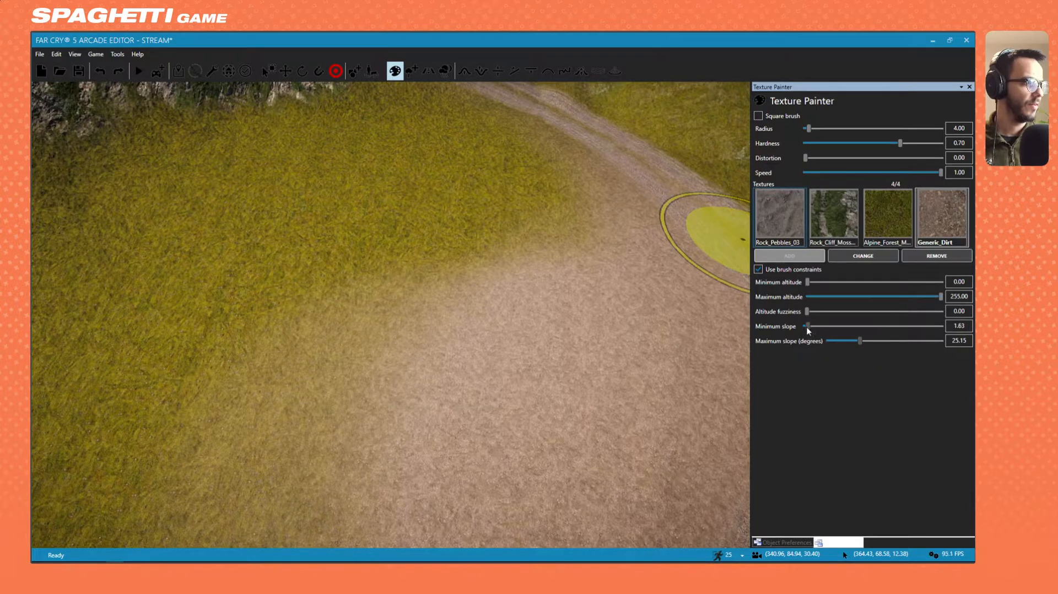
pyautogui.moveTo(809, 326); pyautogui.dragTo(799, 325)
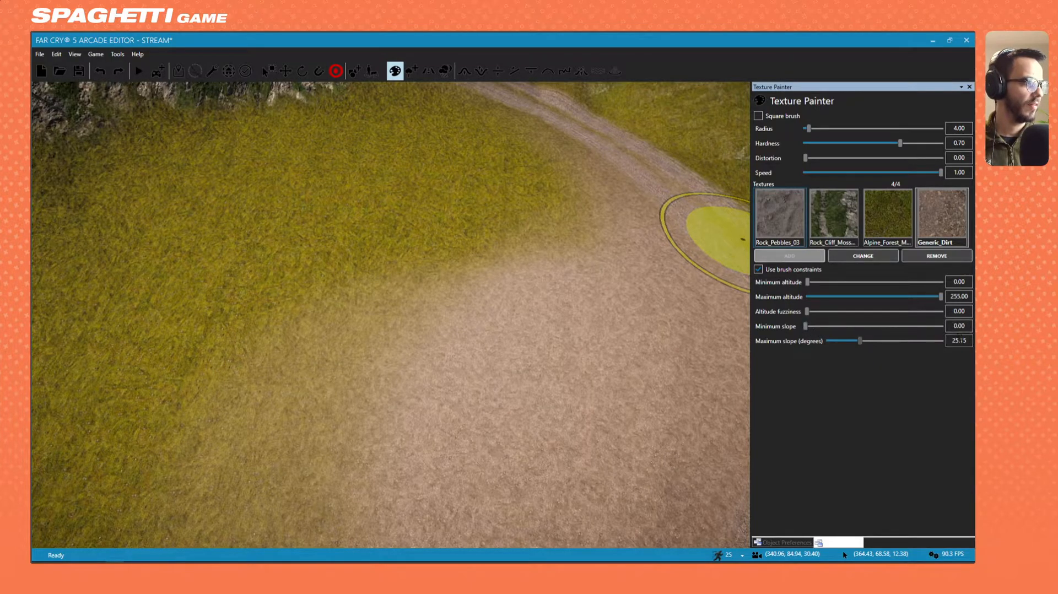
pyautogui.write('10')
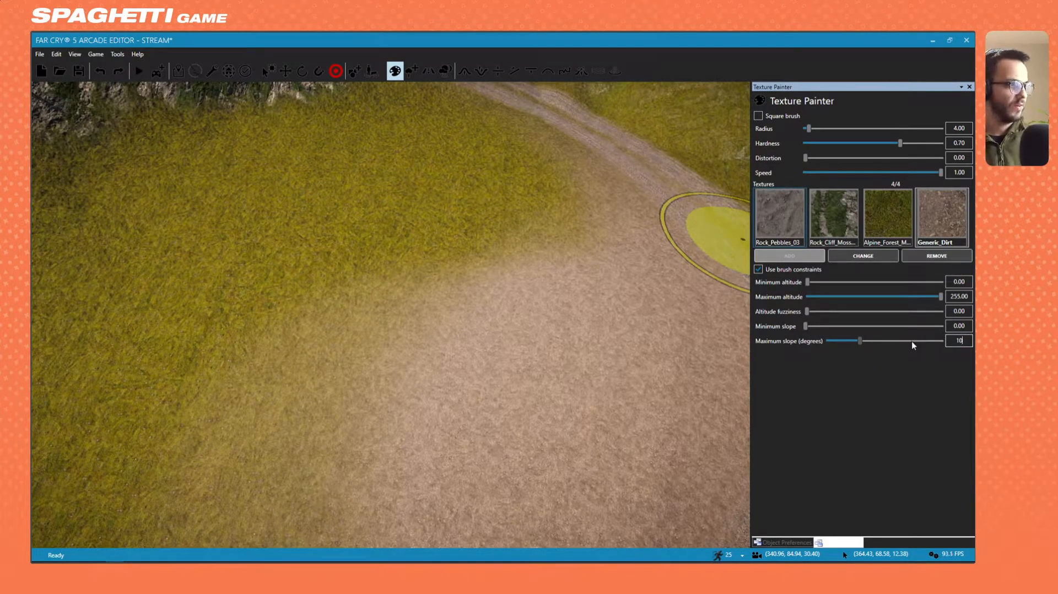
pyautogui.press('Return')
# Enlarge the brush radius to 12, try a dirt stroke across the gravel road clearing and undo it.
pyautogui.scroll(-5, 419, 310)
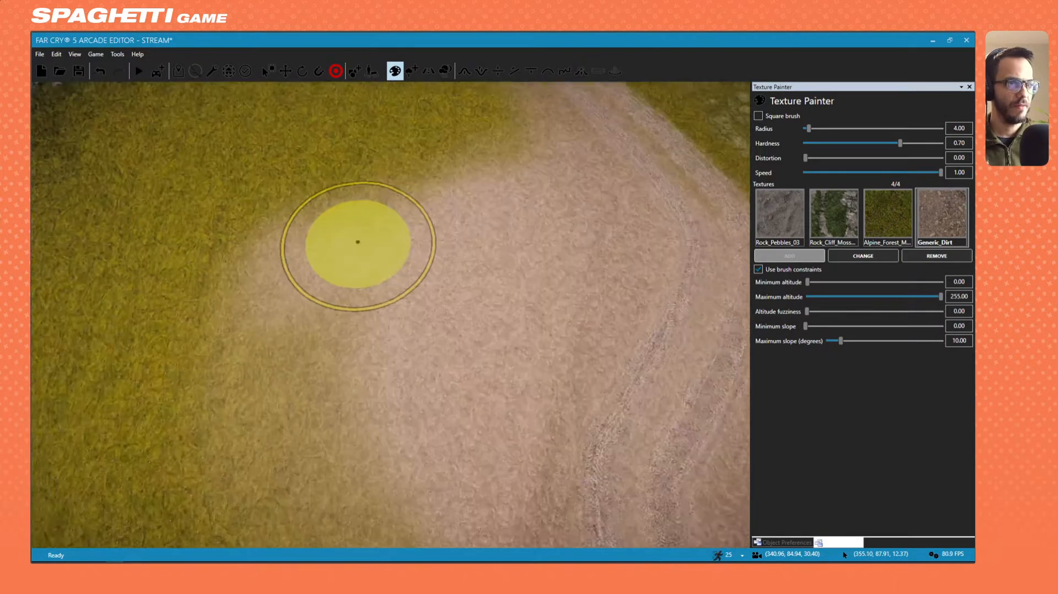
pyautogui.keyDown('ctrl'); pyautogui.scroll(4, 392, 308); pyautogui.keyUp('ctrl')
pyautogui.moveTo(416, 303)
pyautogui.mouseDown()
pyautogui.moveTo(413, 284)
pyautogui.moveTo(456, 265)
pyautogui.moveTo(411, 279)
pyautogui.moveTo(573, 407)
pyautogui.mouseUp()
pyautogui.hotkey('ctrl', 'z')
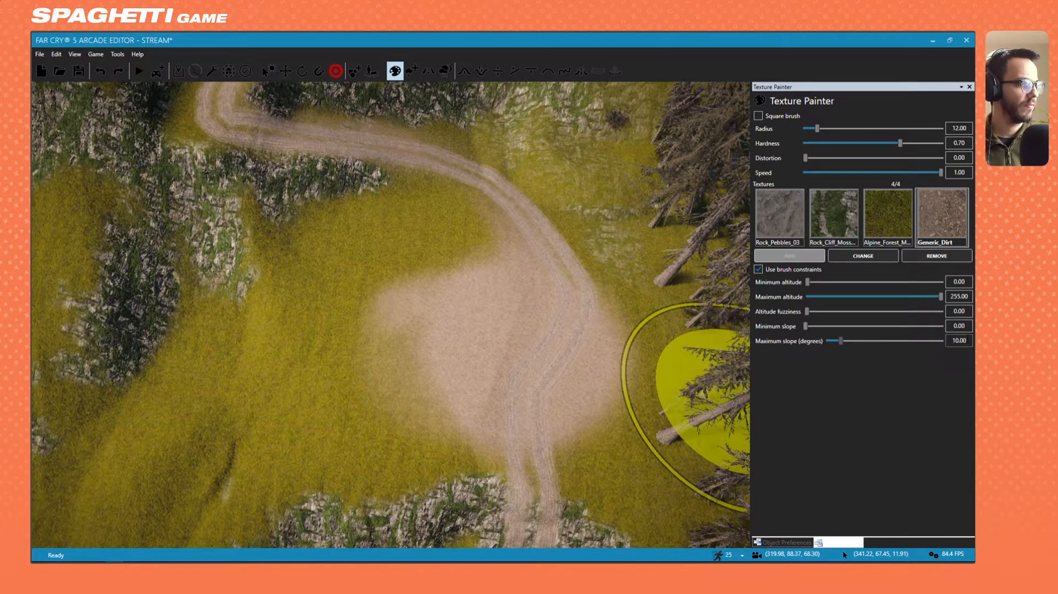
# Lower the maximum slope to 3 degrees and paint Generic_Dirt over the flat ground of the clearing beside the gravel road.
pyautogui.write('5')
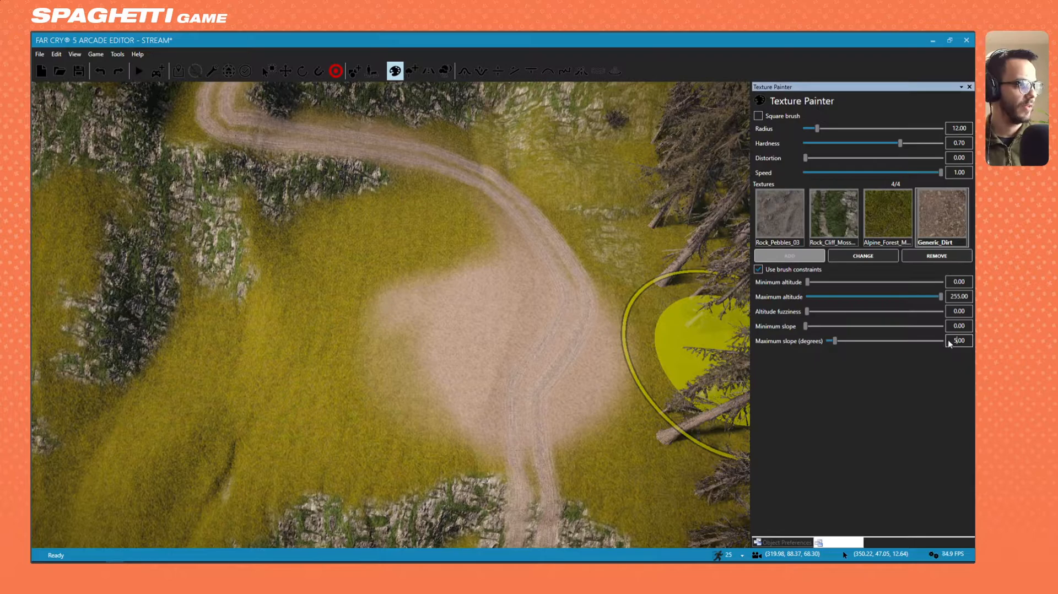
pyautogui.press('Return')
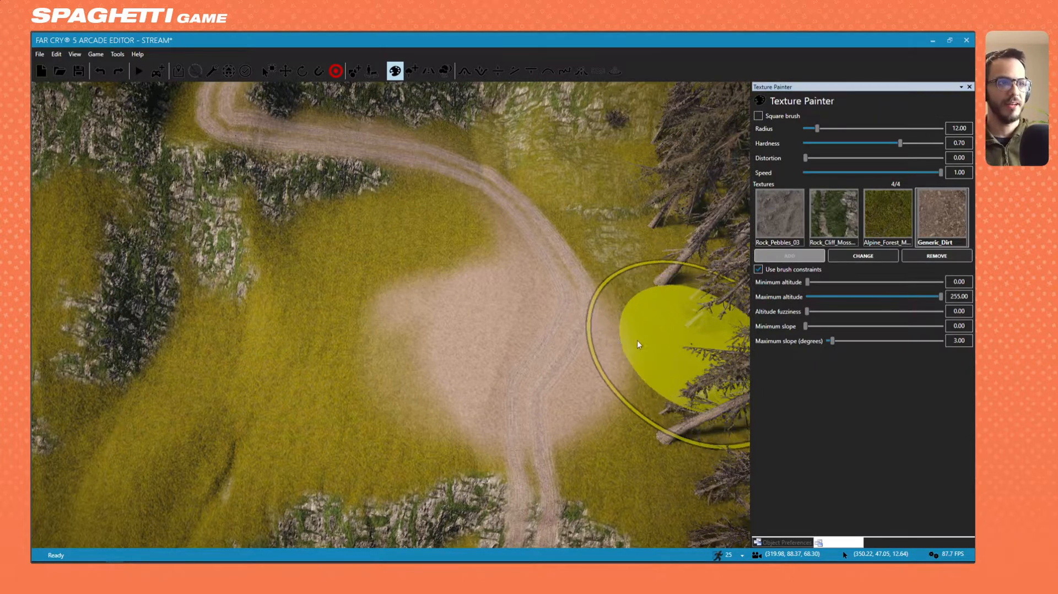
pyautogui.press('s')
pyautogui.press('a')
pyautogui.moveTo(472, 322)
pyautogui.mouseDown()
pyautogui.moveTo(442, 330)
pyautogui.moveTo(440, 383)
pyautogui.moveTo(562, 348)
pyautogui.mouseUp()
pyautogui.press('d')
pyautogui.moveTo(562, 348); pyautogui.dragTo(452, 353, button='right')
pyautogui.moveTo(452, 353)
pyautogui.mouseDown()
pyautogui.moveTo(470, 303)
pyautogui.moveTo(428, 209)
pyautogui.mouseUp()
pyautogui.scroll(-5, 429, 326)
pyautogui.moveTo(429, 326); pyautogui.dragTo(305, 347, button='right')
pyautogui.scroll(5, 303, 343)
pyautogui.press('d')
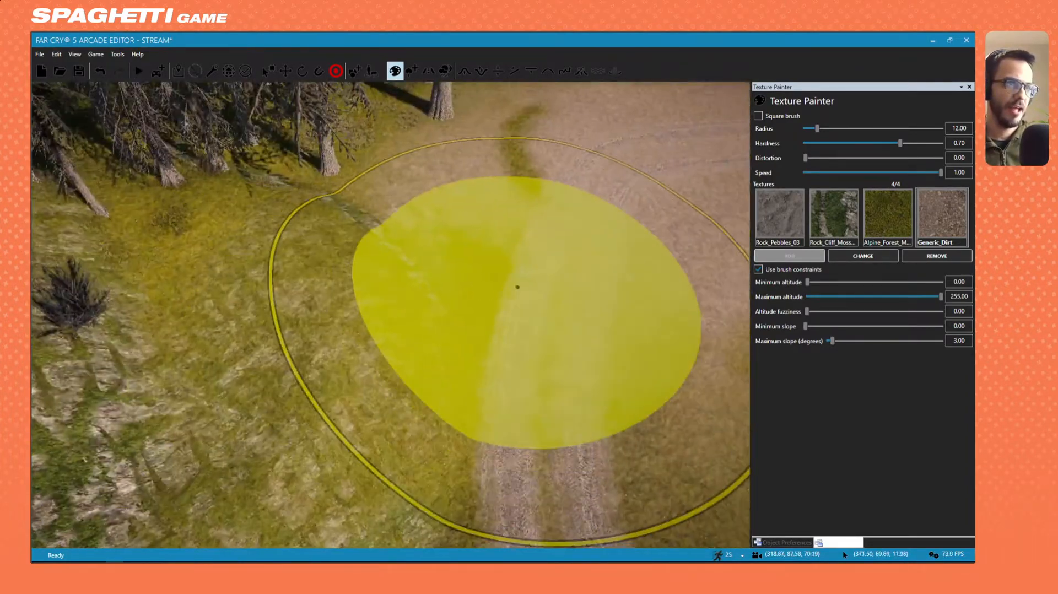
pyautogui.scroll(-5, 534, 307)
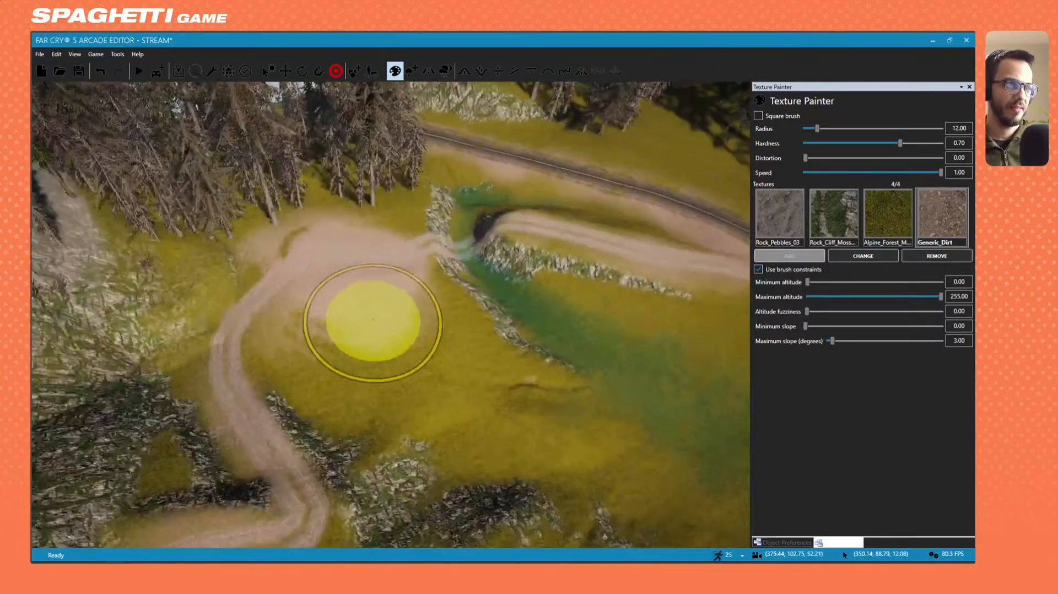
# Paint Generic_Dirt over the flat hilltop around the end of the dirt track.
pyautogui.scroll(-5, 373, 319)
pyautogui.moveTo(374, 320); pyautogui.dragTo(401, 313, button='right')
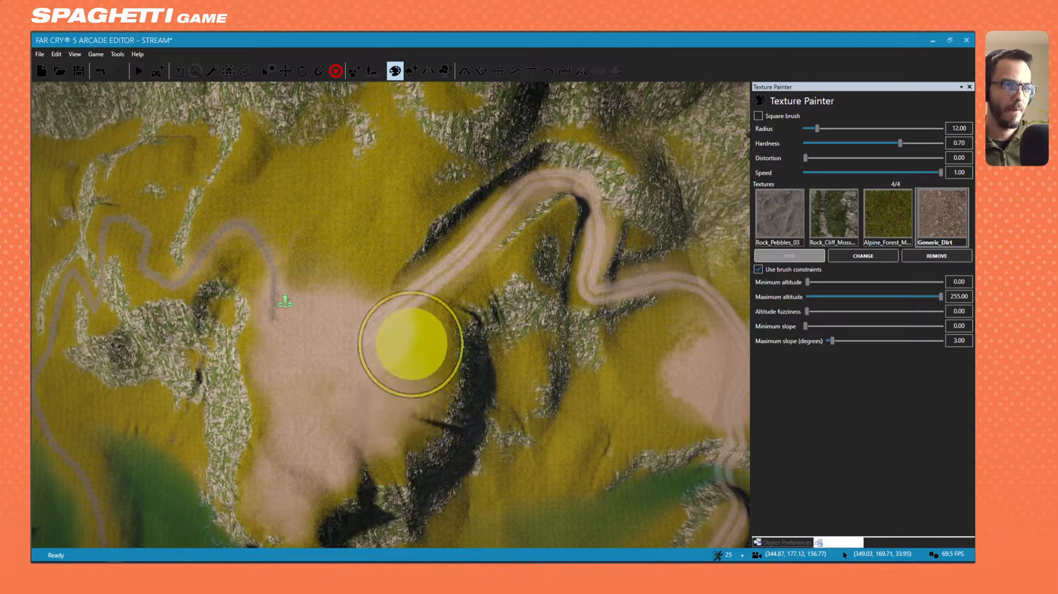
pyautogui.moveTo(414, 369); pyautogui.dragTo(278, 299, button='right')
pyautogui.scroll(1, 278, 298)
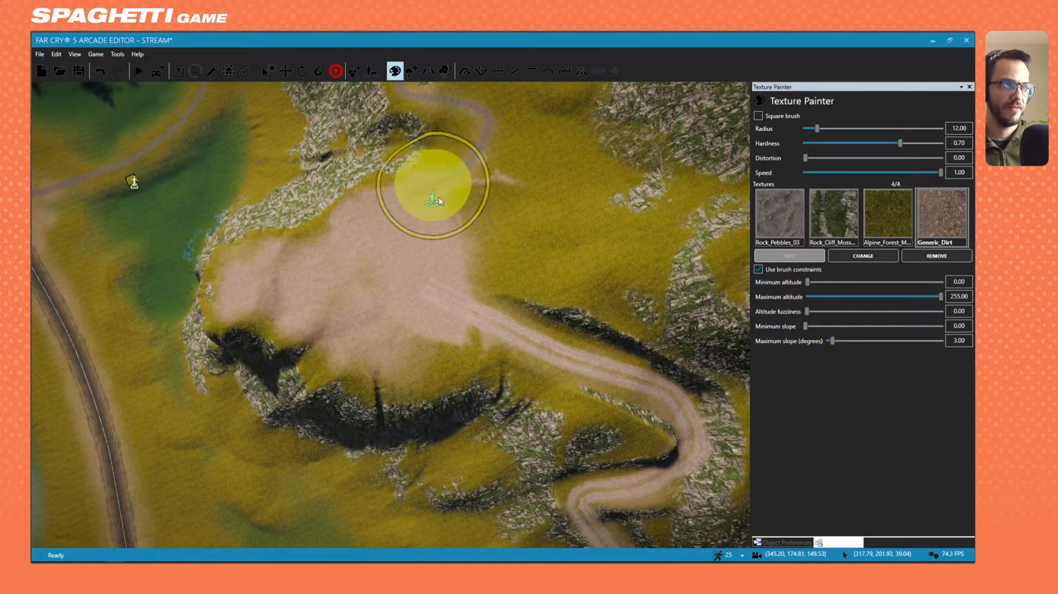
# Paint a Generic_Dirt clearing on the grass among the trees beside the water.
pyautogui.scroll(-4, 512, 354)
pyautogui.moveTo(440, 202)
pyautogui.mouseDown(button='right')
pyautogui.moveTo(513, 354)
pyautogui.moveTo(554, 293)
pyautogui.moveTo(498, 298)
pyautogui.moveTo(485, 165)
pyautogui.moveTo(419, 309)
pyautogui.moveTo(384, 337)
pyautogui.moveTo(484, 392)
pyautogui.moveTo(449, 470)
pyautogui.moveTo(452, 231)
pyautogui.moveTo(434, 371)
pyautogui.mouseUp(button='right')
pyautogui.scroll(4, 419, 308)
pyautogui.scroll(-2, 439, 366)
pyautogui.scroll(3, 439, 326)
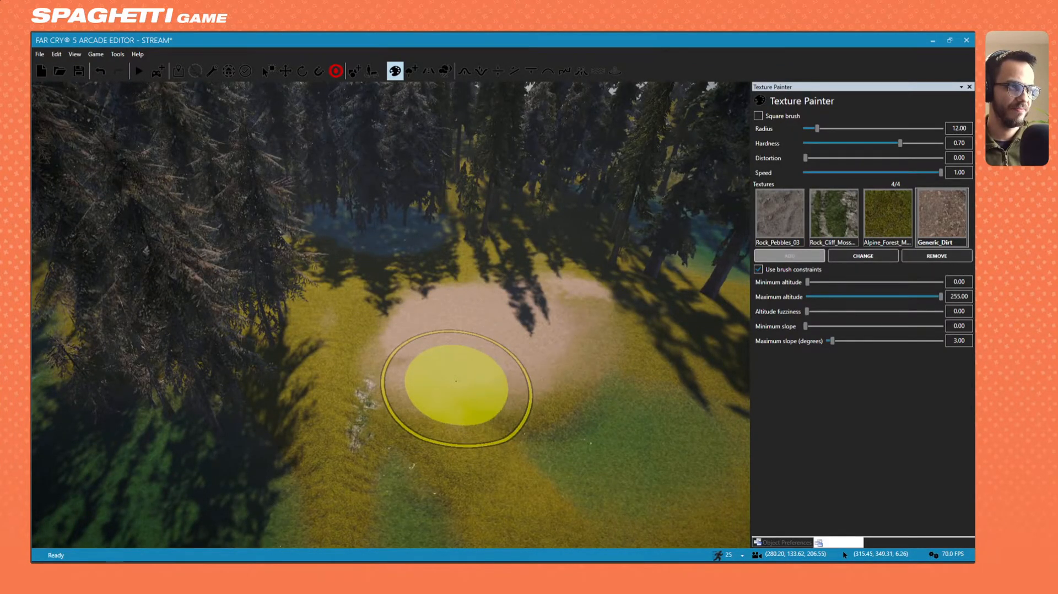
# Paint Generic_Dirt along the shoulders of the paved road where the footpath meets it.
pyautogui.scroll(-3, 430, 361)
pyautogui.moveTo(430, 361)
pyautogui.mouseDown(button='right')
pyautogui.moveTo(250, 347)
pyautogui.moveTo(505, 337)
pyautogui.moveTo(666, 345)
pyautogui.moveTo(534, 318)
pyautogui.moveTo(531, 337)
pyautogui.moveTo(612, 180)
pyautogui.moveTo(386, 350)
pyautogui.moveTo(364, 347)
pyautogui.mouseUp(button='right')
pyautogui.scroll(3, 612, 179)
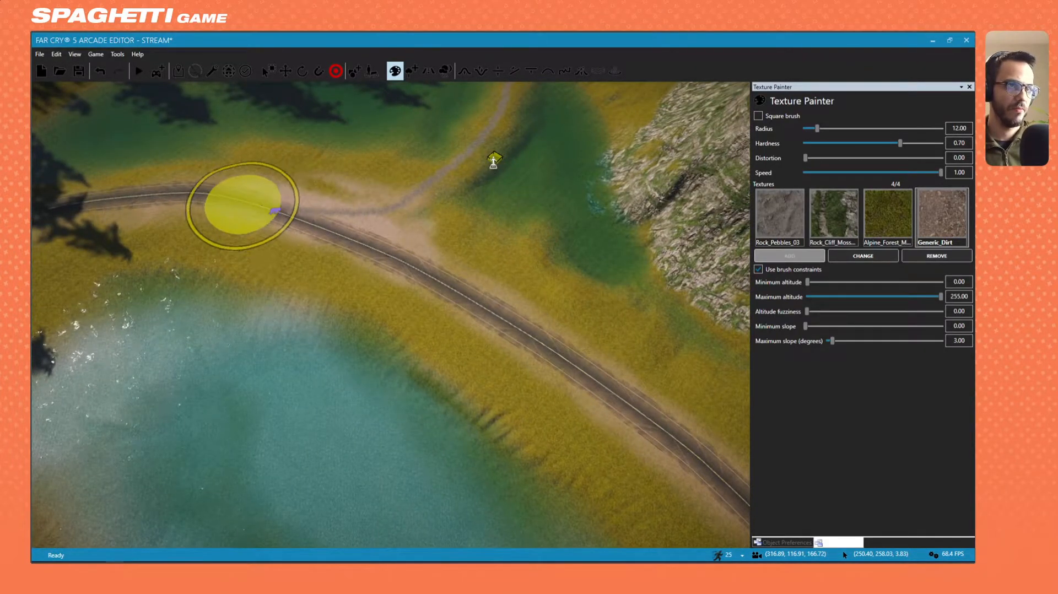
pyautogui.moveTo(455, 308); pyautogui.dragTo(409, 315, button='right')
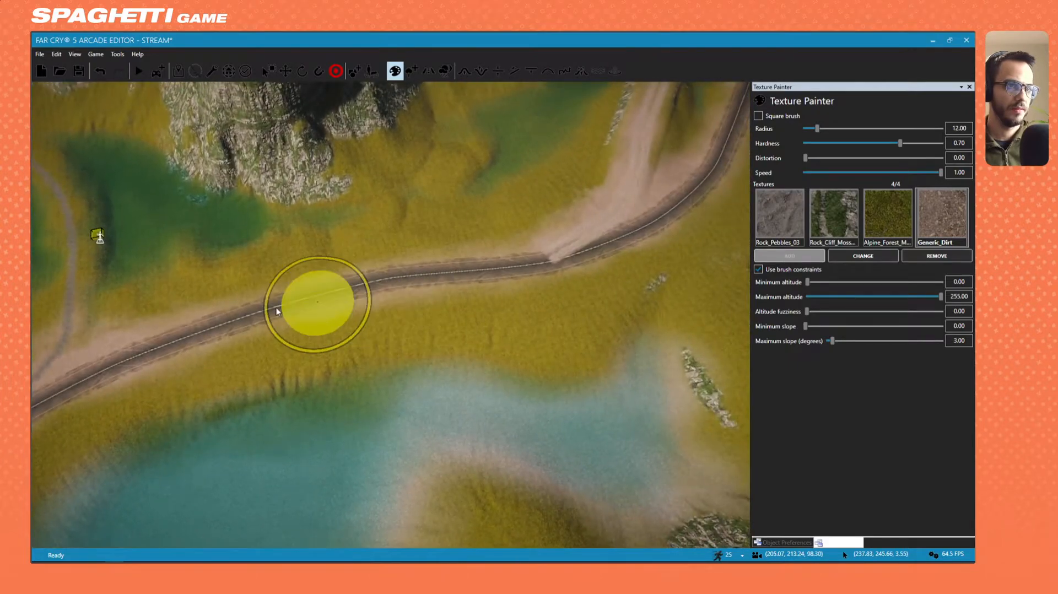
pyautogui.moveTo(576, 262)
pyautogui.mouseDown(button='right')
pyautogui.moveTo(402, 309)
pyautogui.moveTo(430, 366)
pyautogui.moveTo(326, 303)
pyautogui.moveTo(397, 326)
pyautogui.moveTo(417, 289)
pyautogui.moveTo(496, 314)
pyautogui.moveTo(557, 265)
pyautogui.moveTo(598, 273)
pyautogui.mouseUp(button='right')
# Examine the dirt track from the paved road up to where it reaches the hilltop.
pyautogui.scroll(-3, 572, 262)
pyautogui.moveTo(408, 359); pyautogui.dragTo(309, 325, button='right')
pyautogui.moveTo(602, 461)
pyautogui.mouseDown(button='right')
pyautogui.moveTo(397, 460)
pyautogui.moveTo(419, 455)
pyautogui.moveTo(388, 441)
pyautogui.moveTo(573, 405)
pyautogui.moveTo(408, 452)
pyautogui.mouseUp(button='right')
pyautogui.moveTo(377, 396); pyautogui.dragTo(149, 298, button='right')
pyautogui.press('w')
pyautogui.moveTo(592, 209)
pyautogui.mouseDown(button='right')
pyautogui.moveTo(593, 249)
pyautogui.moveTo(516, 276)
pyautogui.moveTo(447, 333)
pyautogui.mouseUp(button='right')
pyautogui.press('w')
pyautogui.moveTo(376, 356)
pyautogui.mouseDown(button='right')
pyautogui.moveTo(389, 331)
pyautogui.moveTo(403, 375)
pyautogui.moveTo(419, 284)
pyautogui.mouseUp(button='right')
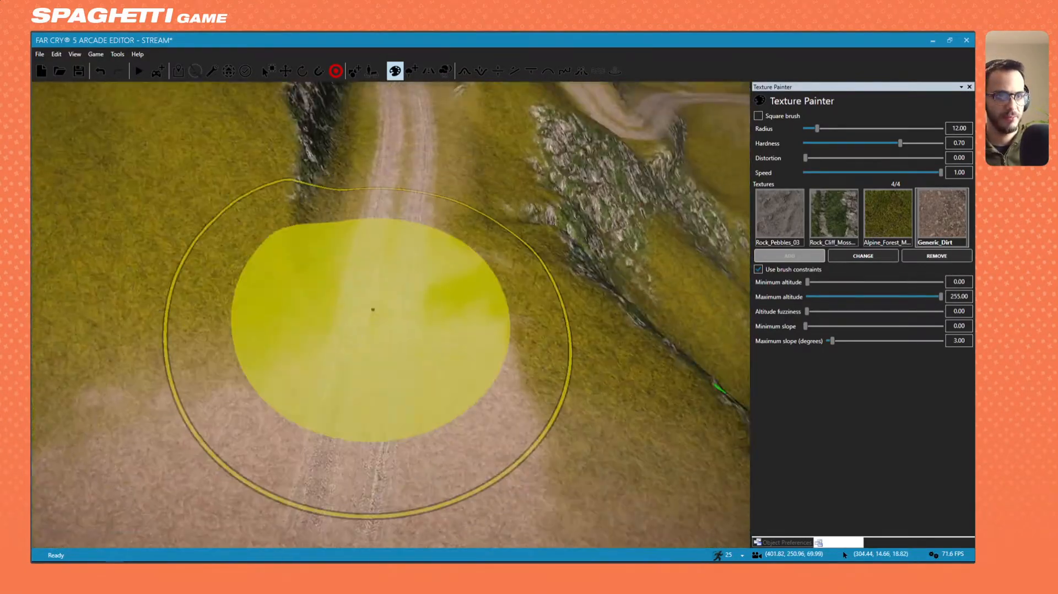
pyautogui.press('s')
pyautogui.moveTo(255, 385); pyautogui.dragTo(193, 424, button='right')
pyautogui.press('s')
pyautogui.moveTo(413, 278); pyautogui.dragTo(473, 289, button='right')
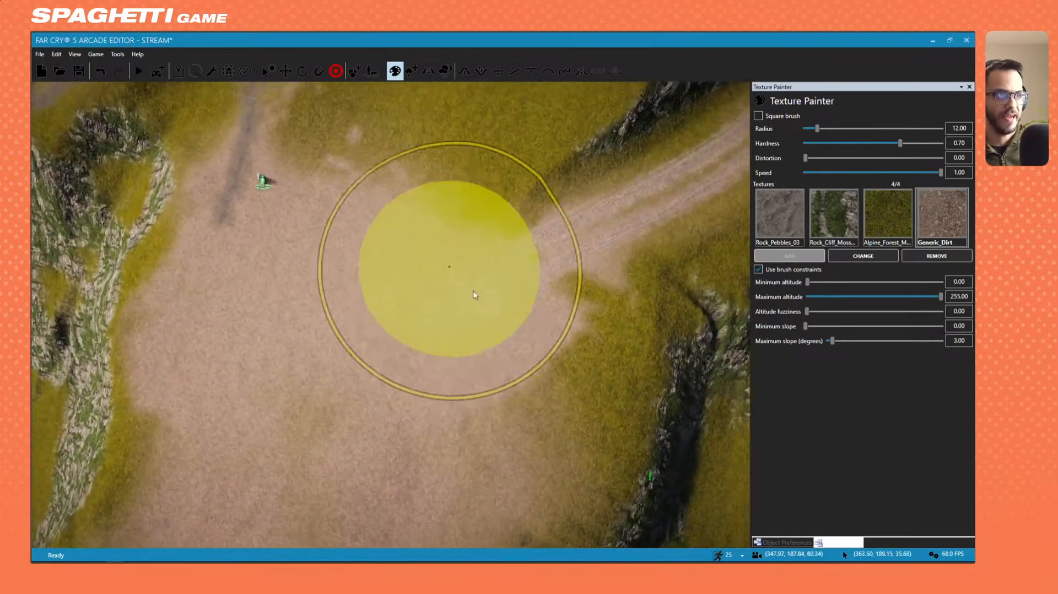
# Brush more Generic_Dirt onto the hilltop near the end of the dirt track.
pyautogui.press('s')
pyautogui.moveTo(498, 463)
pyautogui.mouseDown(button='right')
pyautogui.moveTo(442, 463)
pyautogui.moveTo(503, 367)
pyautogui.mouseUp(button='right')
pyautogui.press('s')
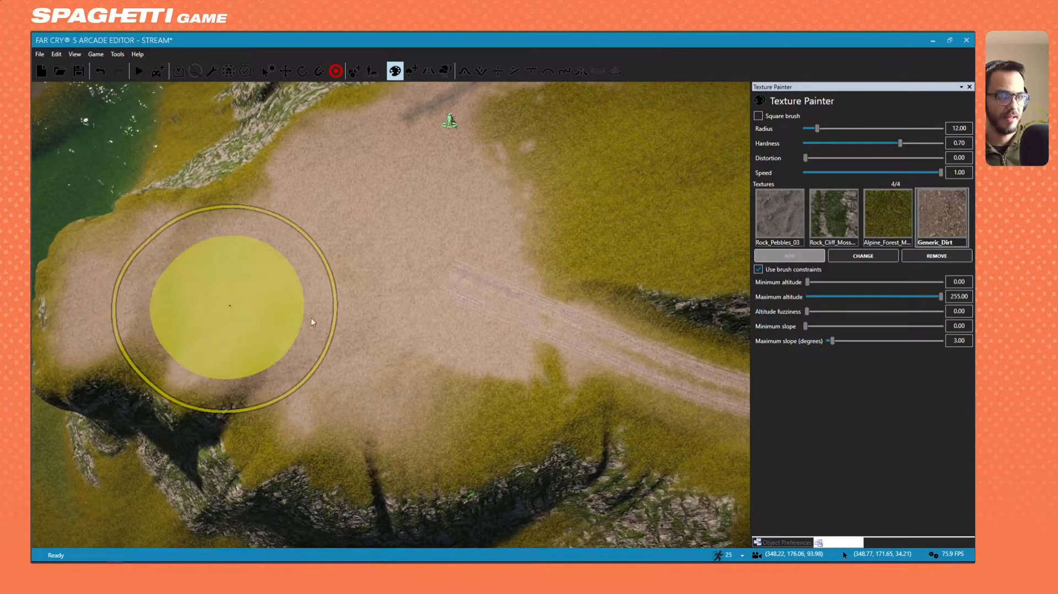
pyautogui.press('s')
pyautogui.press('a')
pyautogui.moveTo(447, 301); pyautogui.dragTo(582, 408)
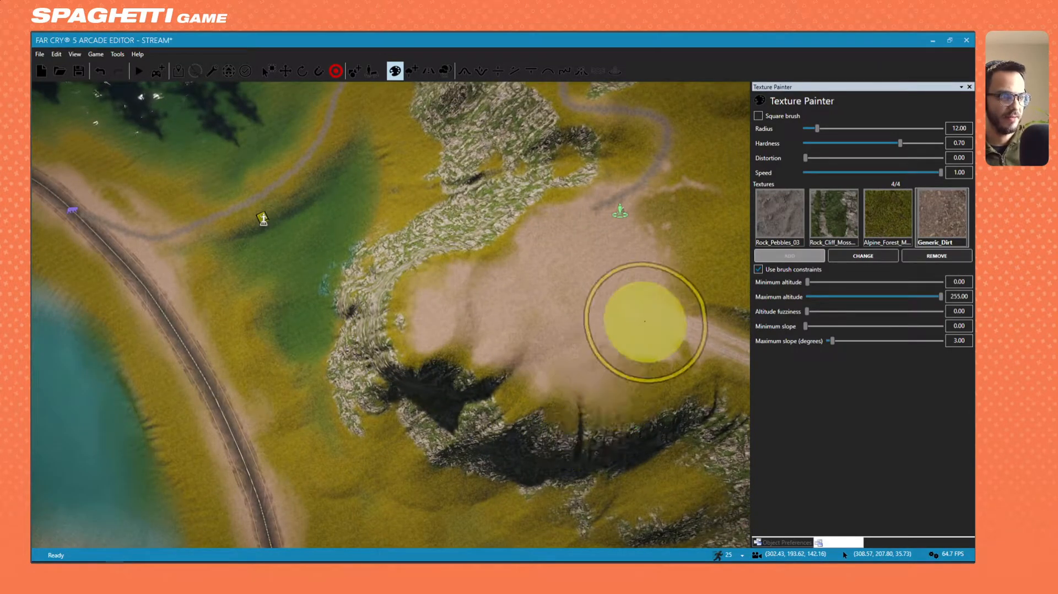
# Examine the footpath behind the hilltop and the winding dirt track leading to the clearing by the trees.
pyautogui.moveTo(473, 314)
pyautogui.mouseDown(button='right')
pyautogui.moveTo(459, 290)
pyautogui.moveTo(499, 316)
pyautogui.moveTo(516, 532)
pyautogui.mouseUp(button='right')
pyautogui.press('d')
pyautogui.press('s')
pyautogui.press('a')
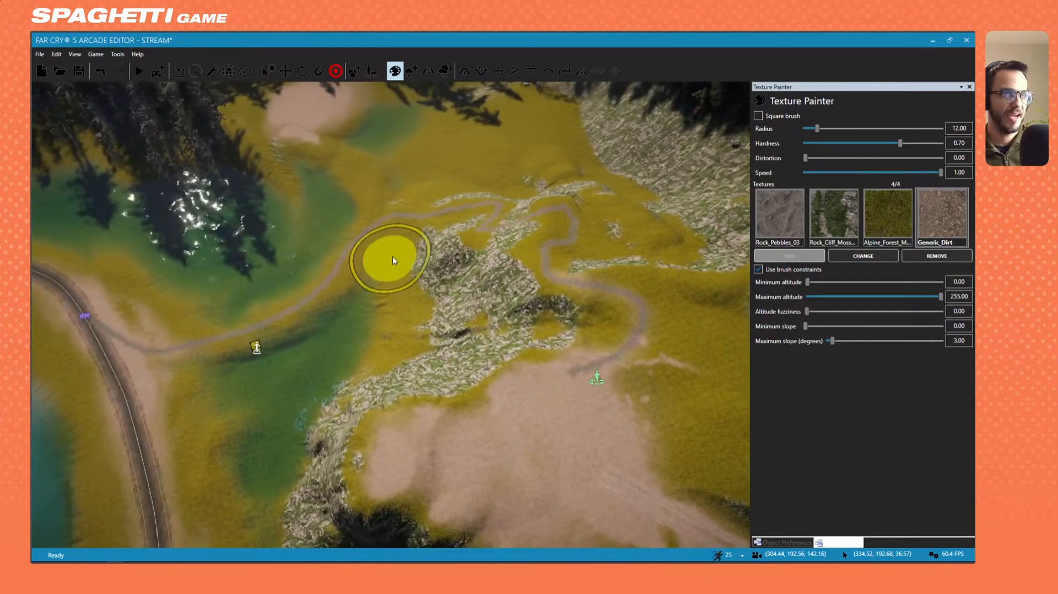
pyautogui.moveTo(441, 392); pyautogui.dragTo(455, 406, button='right')
pyautogui.press('d')
pyautogui.moveTo(588, 472)
pyautogui.mouseDown(button='right')
pyautogui.moveTo(366, 370)
pyautogui.moveTo(496, 460)
pyautogui.moveTo(488, 321)
pyautogui.moveTo(464, 323)
pyautogui.mouseUp(button='right')
pyautogui.press('d')
pyautogui.press('d')
pyautogui.press('s')
pyautogui.press('d')
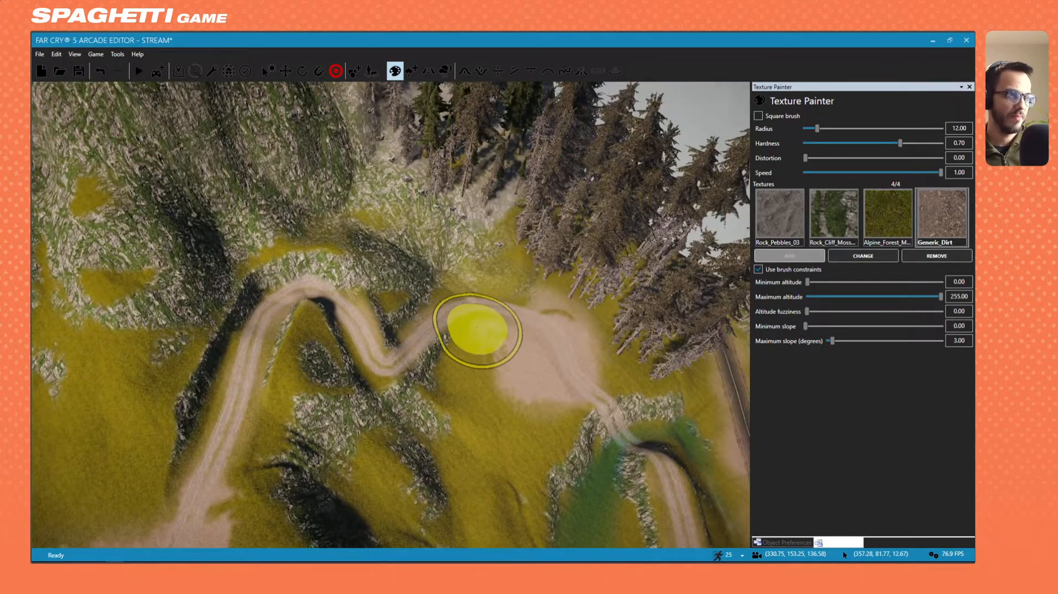
# Paint Generic_Dirt beside the paved road at the dirt track junction, and undo the stroke on the road's forest side.
pyautogui.moveTo(591, 365)
pyautogui.mouseDown(button='right')
pyautogui.moveTo(464, 254)
pyautogui.moveTo(535, 339)
pyautogui.mouseUp(button='right')
pyautogui.press('s')
pyautogui.press('d')
pyautogui.moveTo(572, 438); pyautogui.dragTo(525, 348, button='right')
pyautogui.press('s')
pyautogui.press('d')
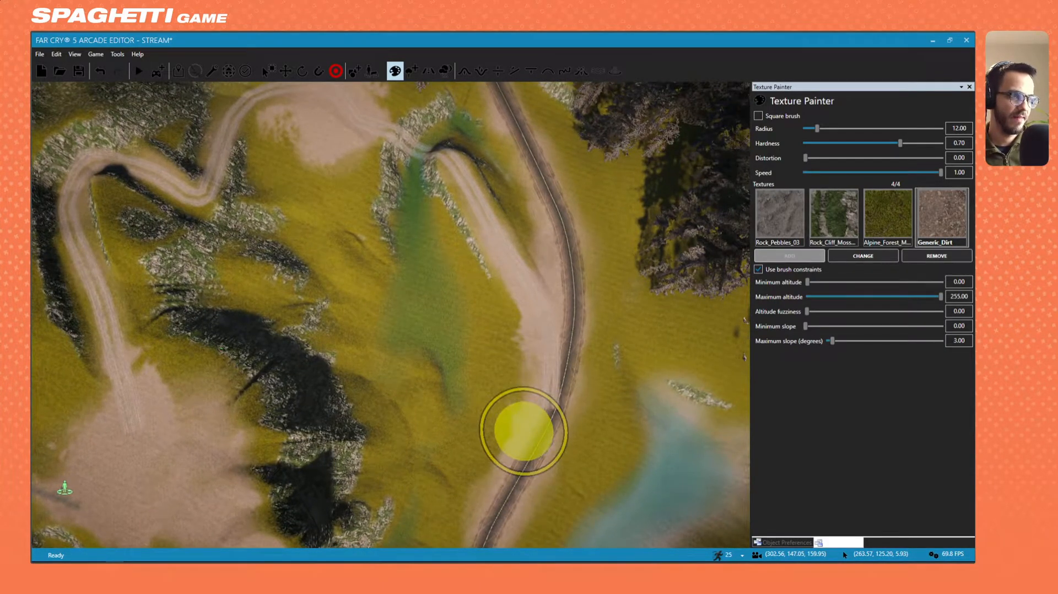
pyautogui.press('s')
pyautogui.press('d')
pyautogui.moveTo(489, 459); pyautogui.dragTo(489, 326, button='right')
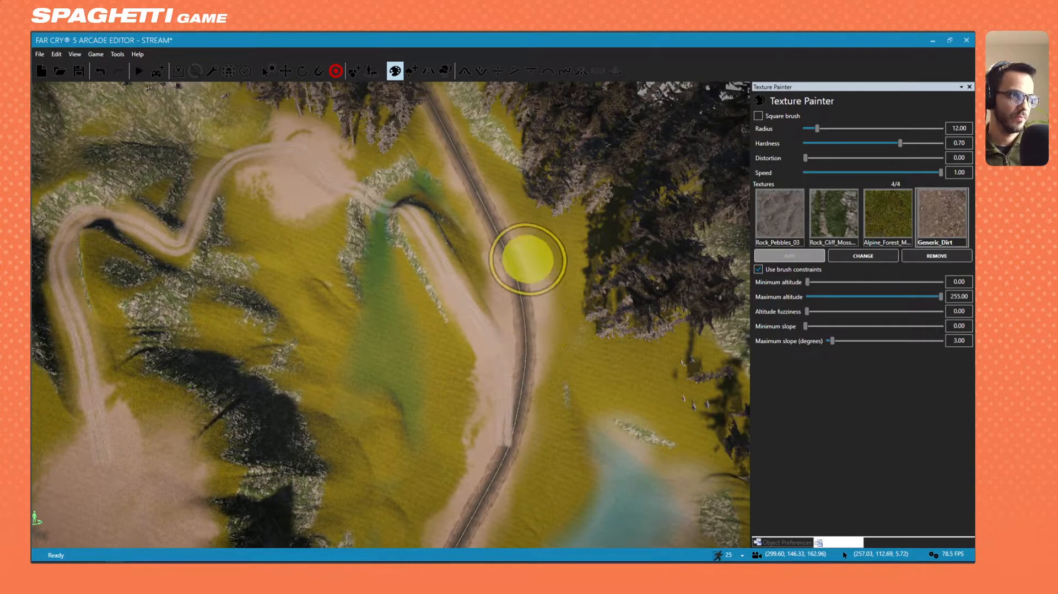
pyautogui.press('s')
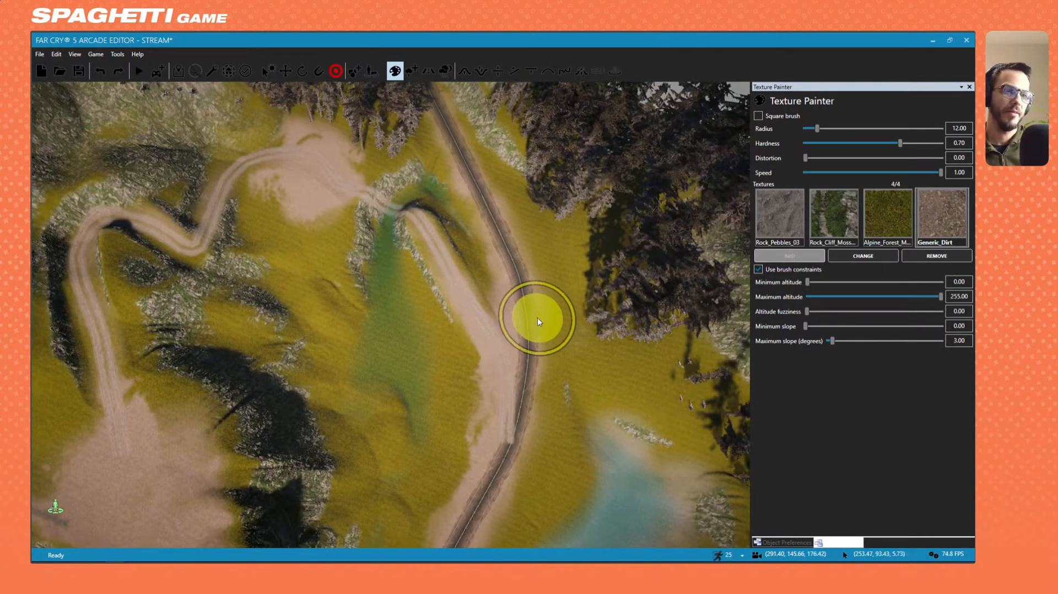
# Save the map and launch it in play mode.
pyautogui.moveTo(538, 320); pyautogui.dragTo(237, 248, button='right')
pyautogui.moveTo(633, 493)
pyautogui.mouseDown(button='right')
pyautogui.moveTo(684, 491)
pyautogui.moveTo(747, 419)
pyautogui.mouseUp(button='right')
pyautogui.press('w')
pyautogui.press('w')
pyautogui.moveTo(391, 314); pyautogui.dragTo(640, 275, button='right')
pyautogui.moveTo(496, 375); pyautogui.dragTo(427, 199, button='right')
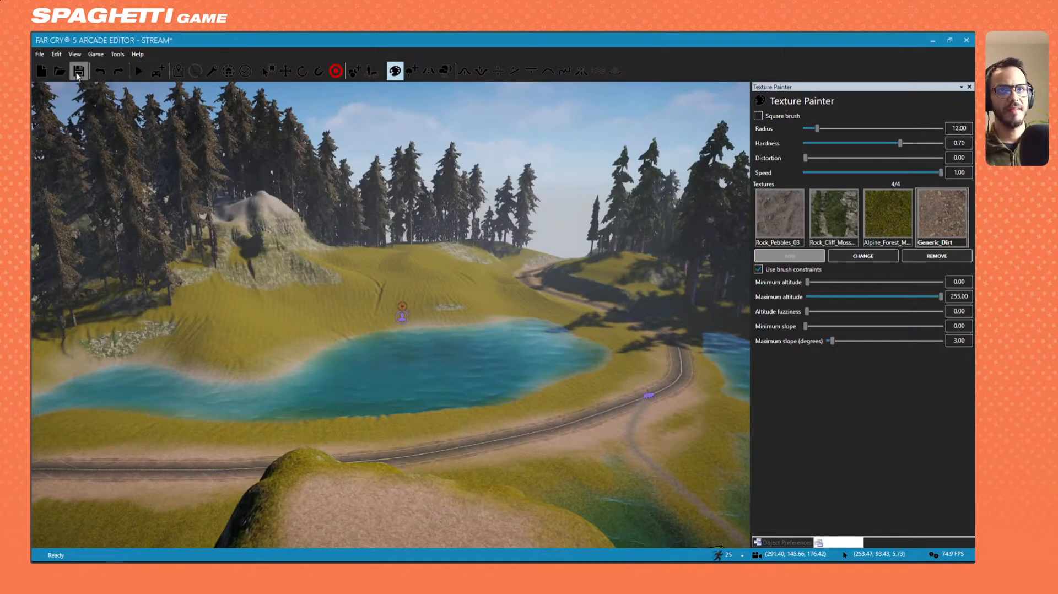
pyautogui.click(139, 71)
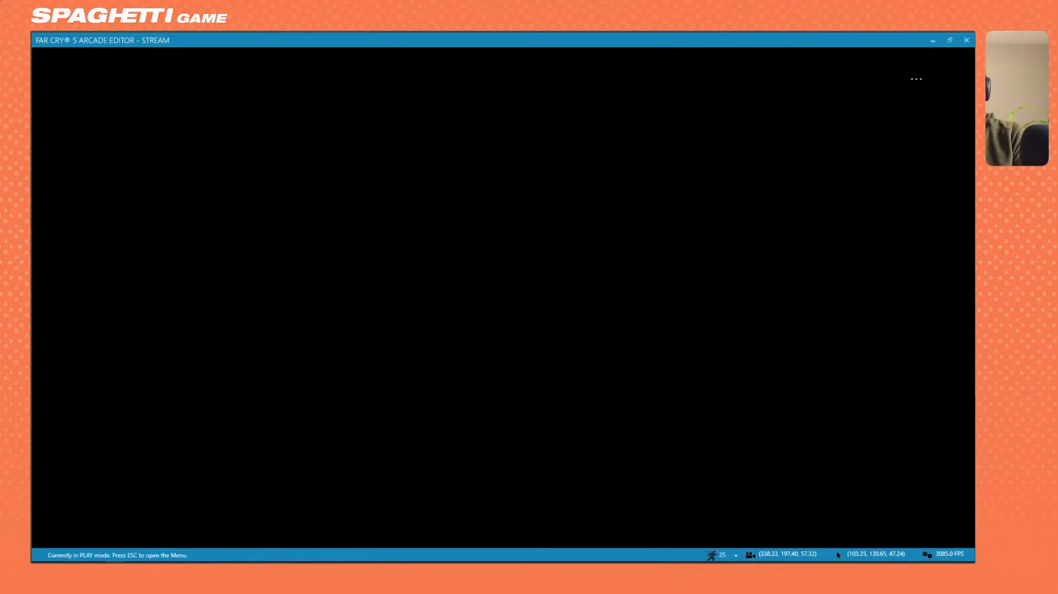
pyautogui.press('Return')
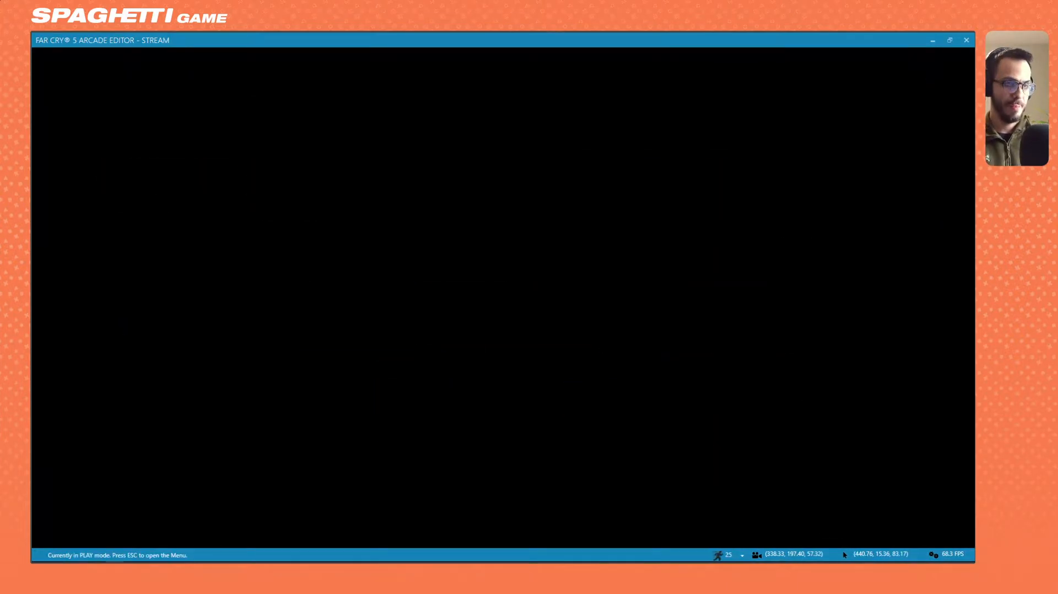
# Walk across the hilltop in play mode and examine the lakes, roads and dirt clearings from its edges.
pyautogui.press('w')
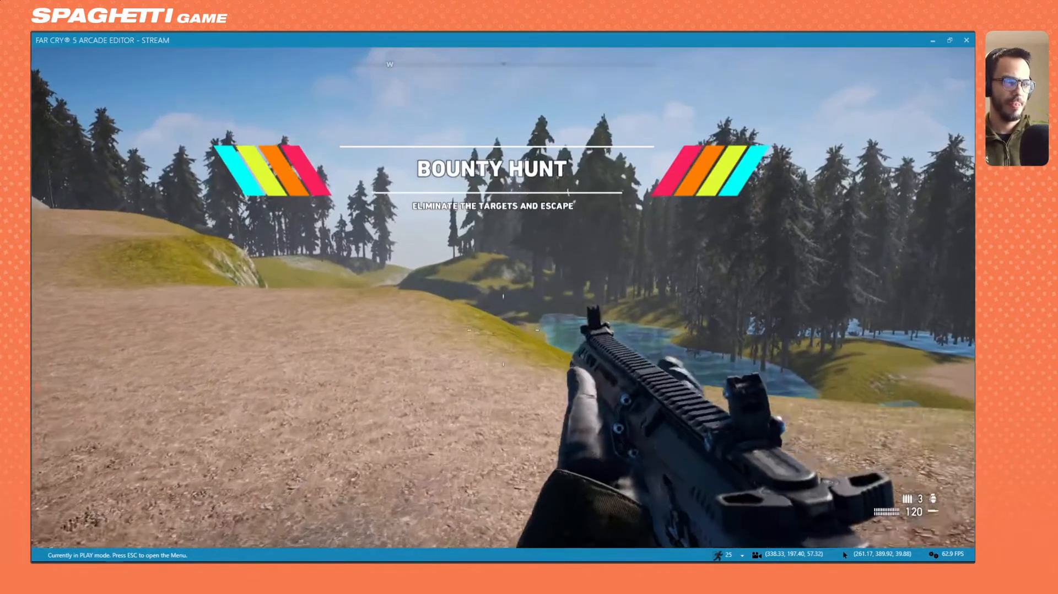
pyautogui.press('2')
pyautogui.press('w')
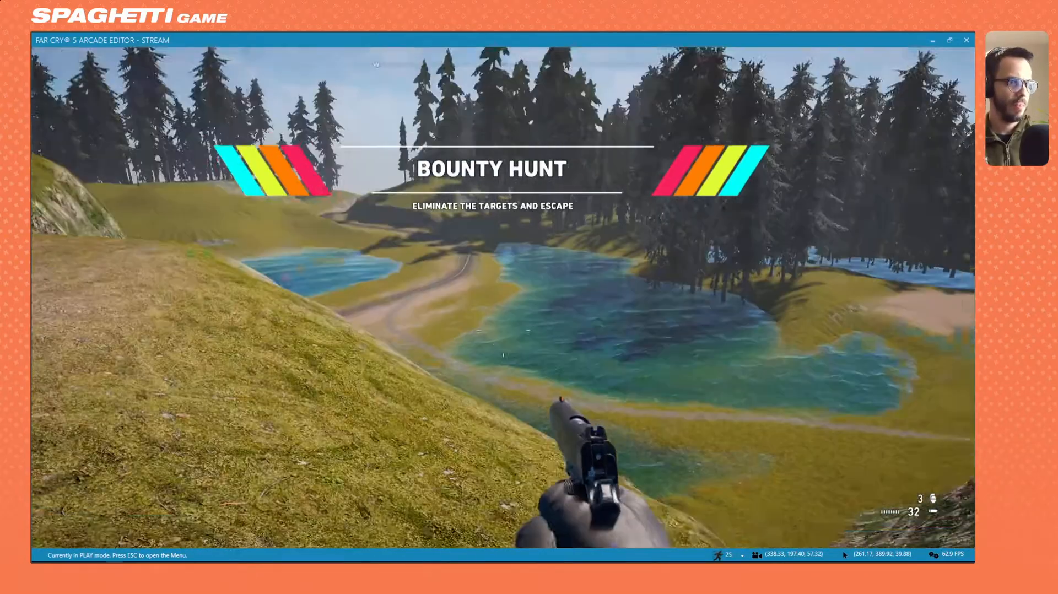
pyautogui.press('w')
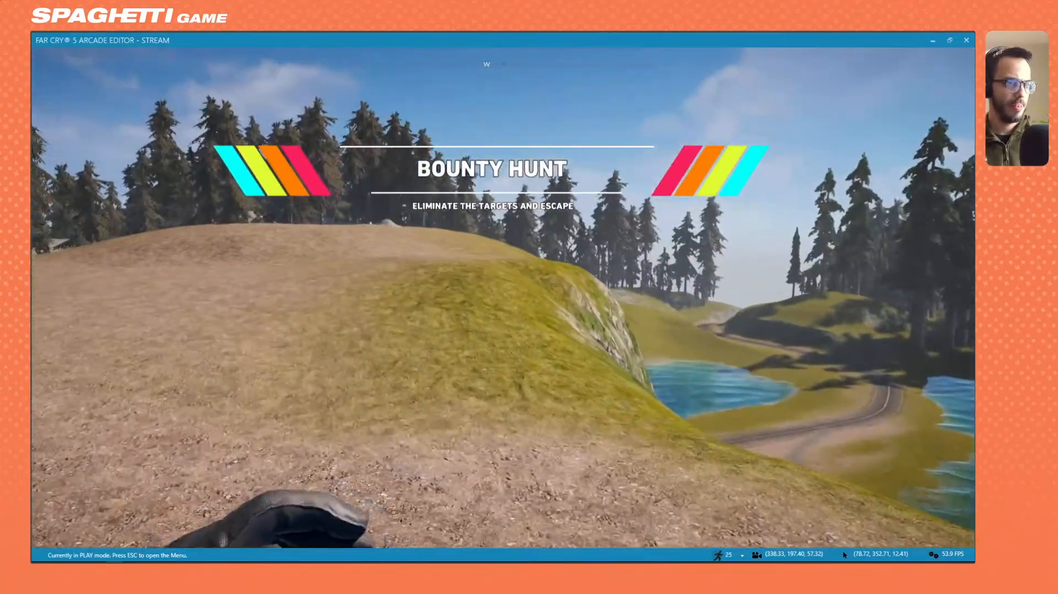
pyautogui.press('w')
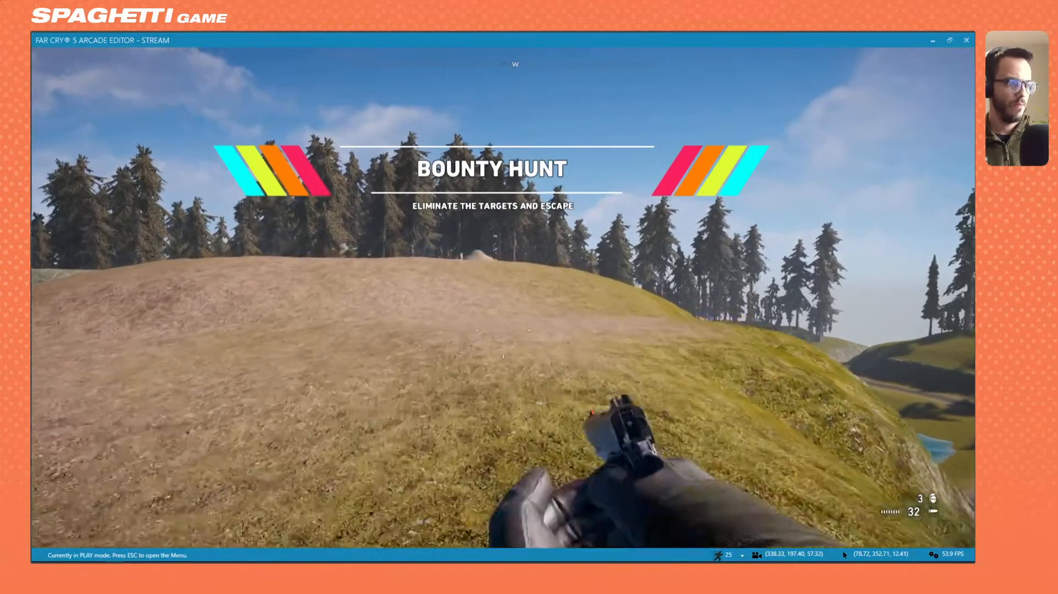
pyautogui.press('1')
pyautogui.press('w')
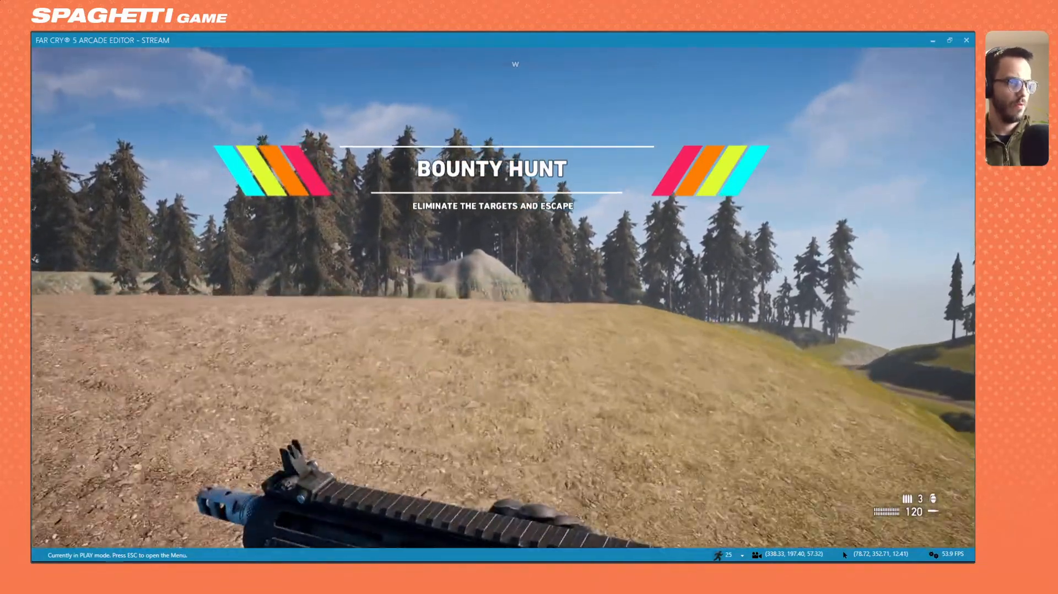
pyautogui.press('w')
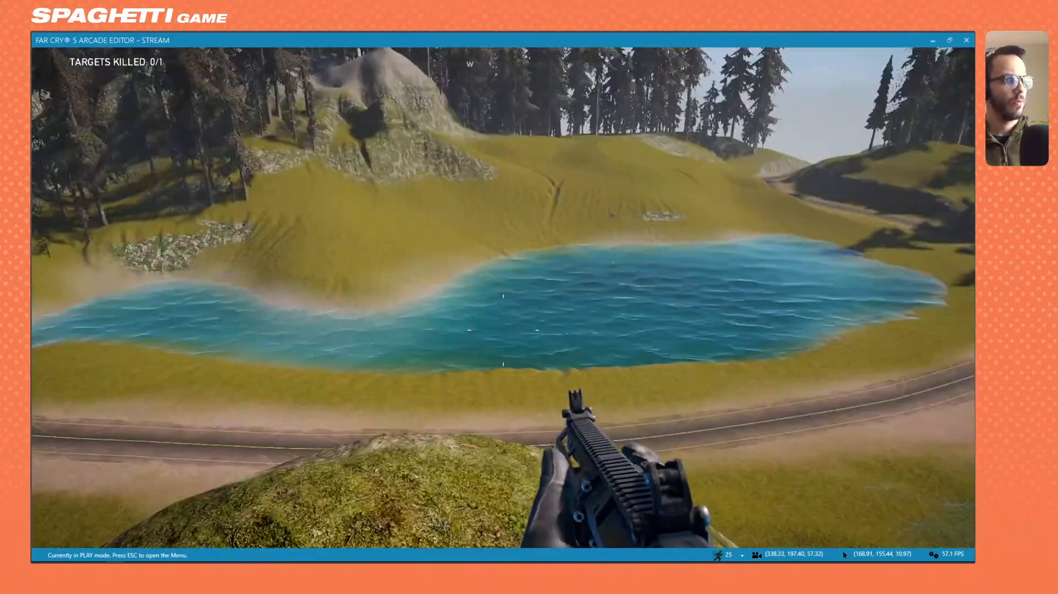
pyautogui.press('w')
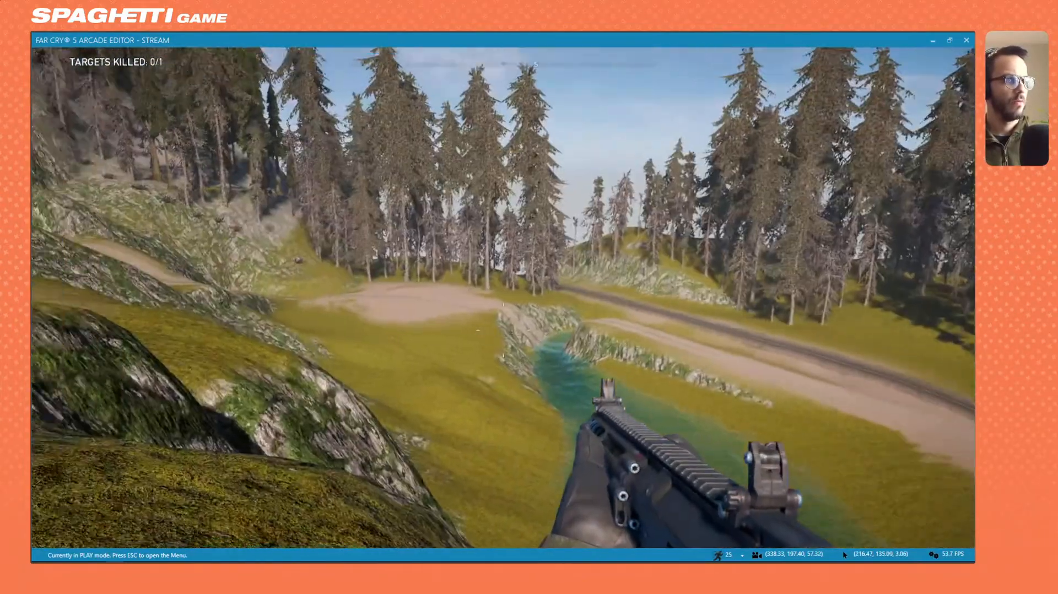
pyautogui.press('w')
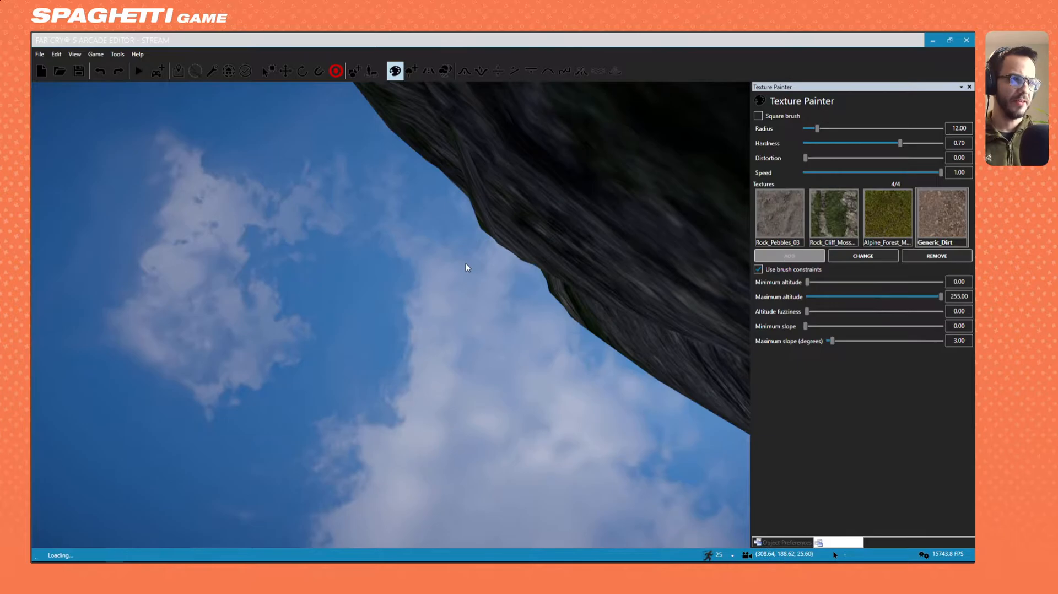
# Set the texture brush radius to 3.50 and dab Generic_Dirt beside the footpath just below the hilltop.
pyautogui.moveTo(465, 263); pyautogui.dragTo(340, 207, button='right')
pyautogui.scroll(-5, 313, 226)
pyautogui.press('d')
pyautogui.moveTo(383, 253)
pyautogui.mouseDown(button='right')
pyautogui.moveTo(397, 138)
pyautogui.moveTo(411, 243)
pyautogui.moveTo(428, 248)
pyautogui.moveTo(395, 256)
pyautogui.mouseUp(button='right')
pyautogui.scroll(5, 392, 257)
pyautogui.keyDown('ctrl'); pyautogui.scroll(-11, 374, 252); pyautogui.keyUp('ctrl')
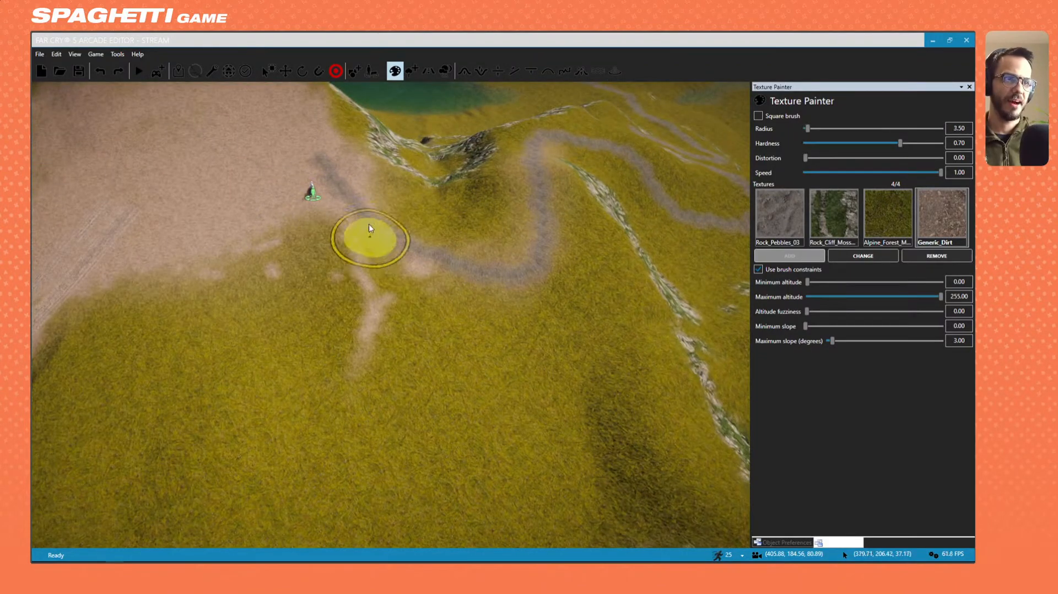
pyautogui.click(439, 269)
pyautogui.scroll(-5, 438, 270)
pyautogui.moveTo(438, 269)
pyautogui.mouseDown(button='right')
pyautogui.moveTo(453, 267)
pyautogui.moveTo(441, 256)
pyautogui.moveTo(437, 193)
pyautogui.moveTo(426, 226)
pyautogui.mouseUp(button='right')
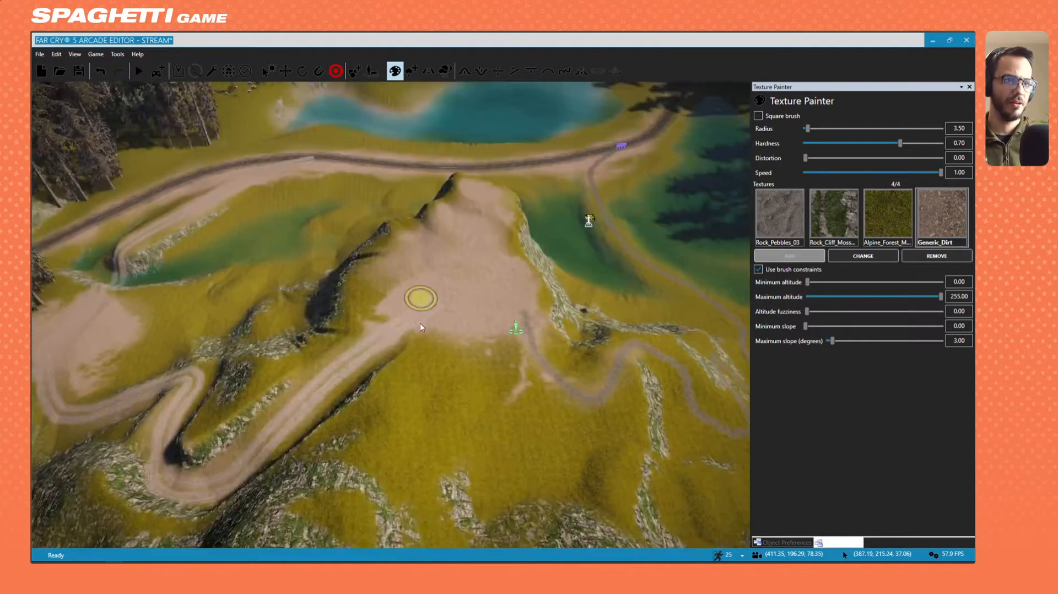
# Set the texture brush radius to 17.50 and look over the hilltop, dirt track and lakeside cliff.
pyautogui.keyDown('ctrl'); pyautogui.scroll(10, 430, 335); pyautogui.keyUp('ctrl')
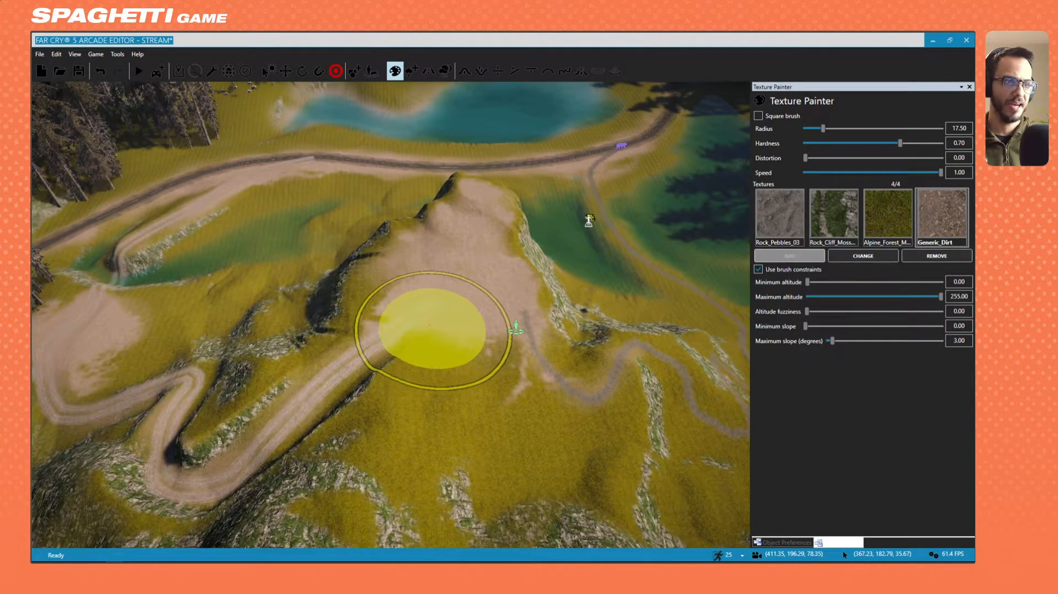
pyautogui.scroll(10, 445, 348)
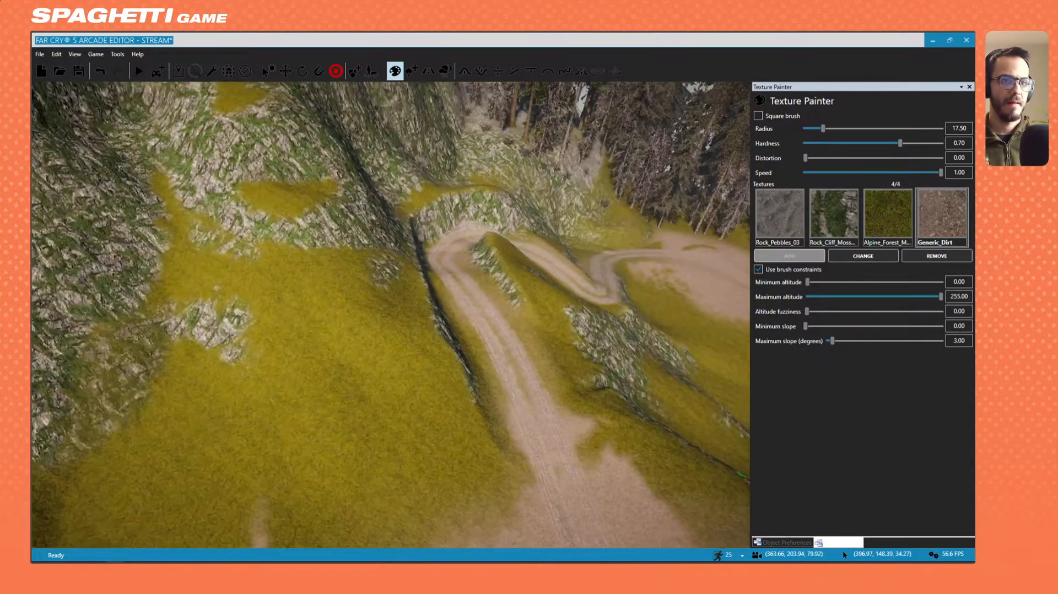
pyautogui.press('s')
pyautogui.moveTo(388, 279); pyautogui.dragTo(369, 312, button='right')
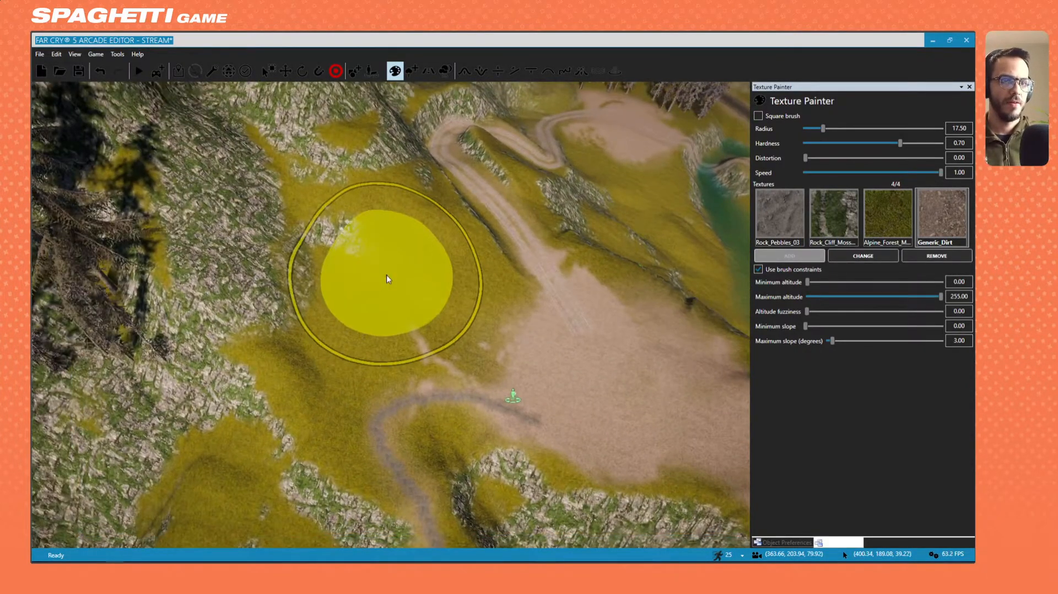
pyautogui.moveTo(301, 177); pyautogui.dragTo(177, 99, button='right')
pyautogui.press('w')
pyautogui.moveTo(370, 230); pyautogui.dragTo(343, 230, button='right')
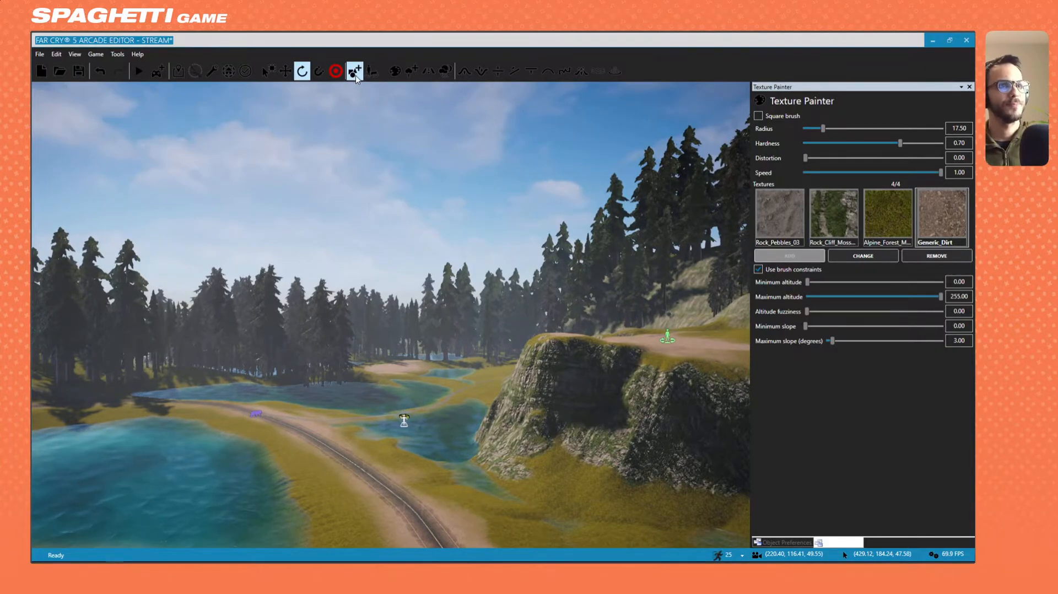
# Browse the Military Arsenal category in the object browser and search the objects for "structure".
pyautogui.click(356, 73)
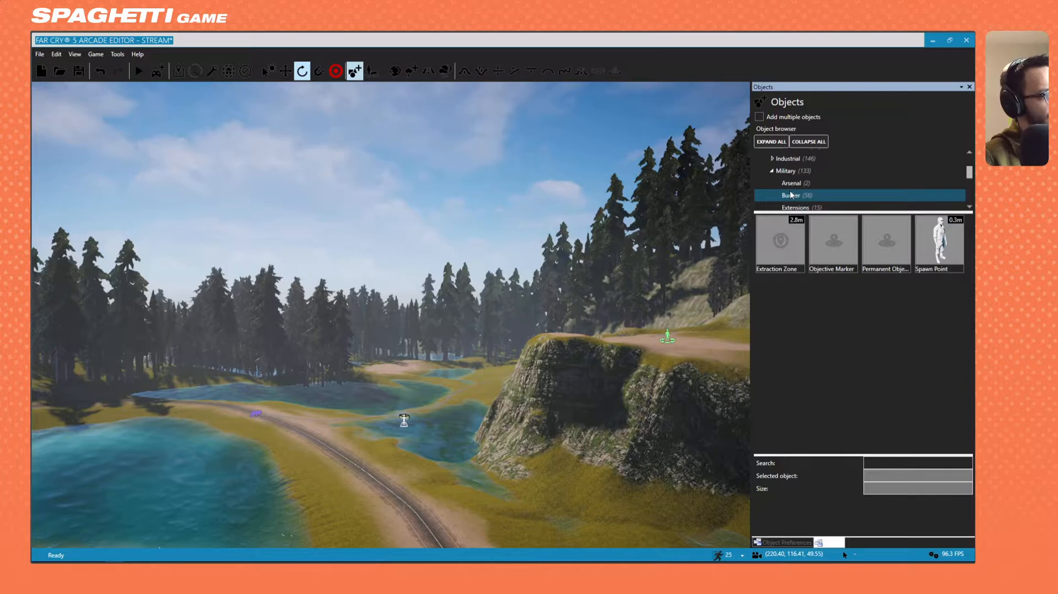
pyautogui.click(790, 183)
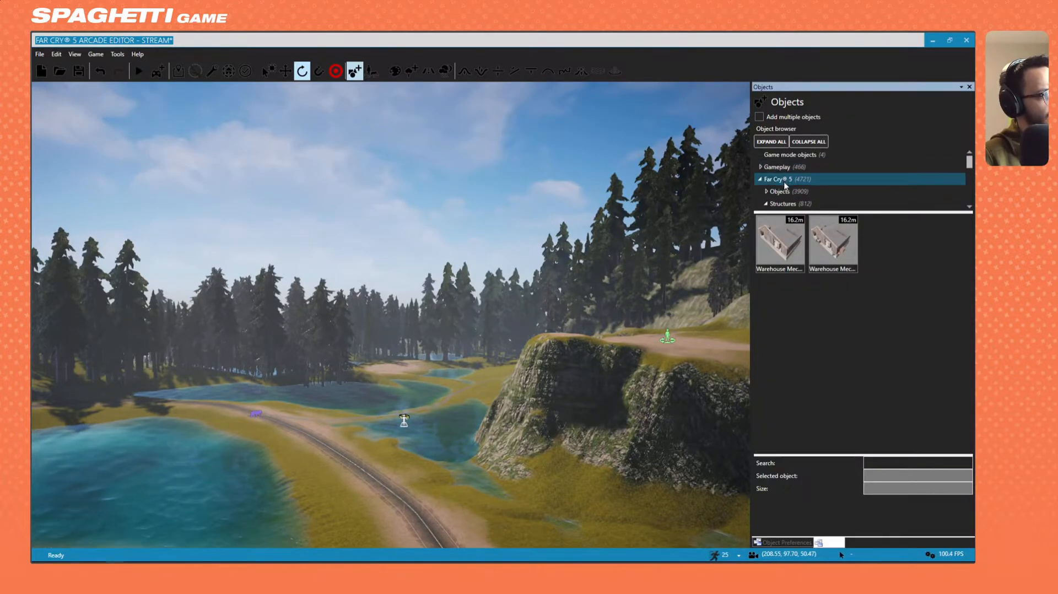
pyautogui.write('TRU')
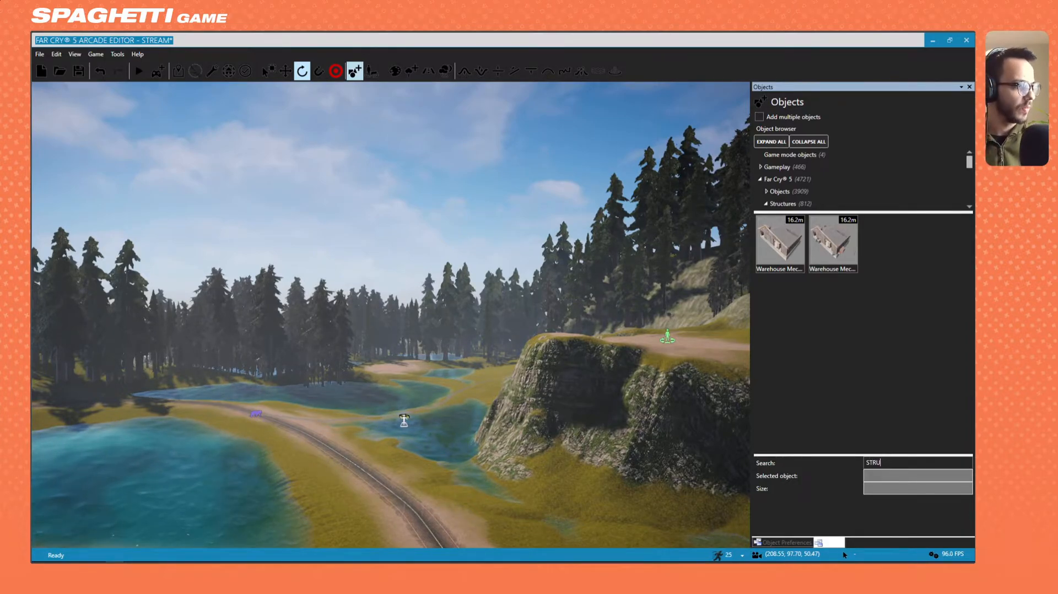
pyautogui.write('ucture')
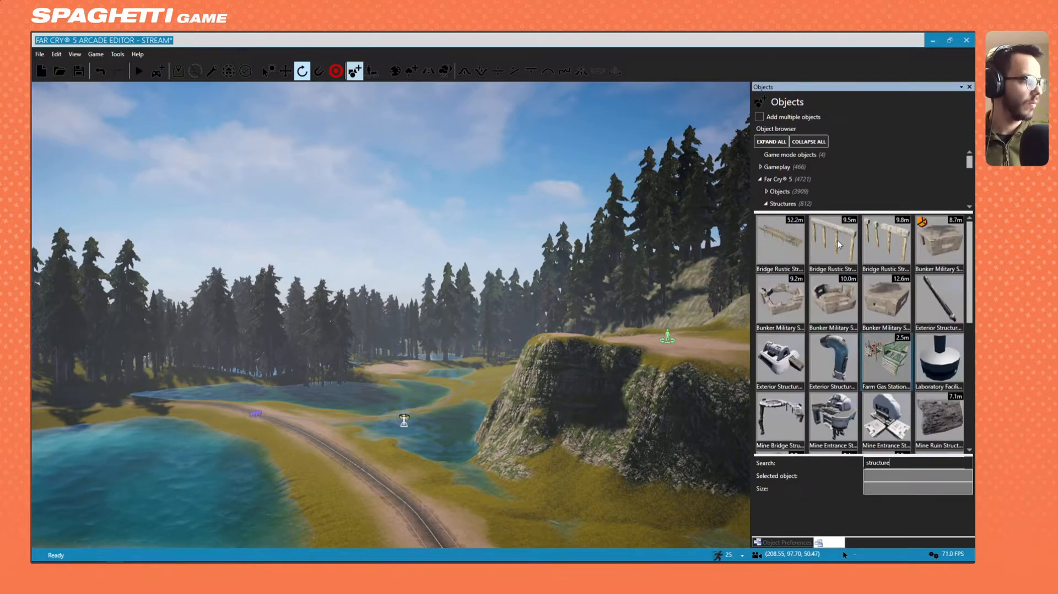
# Browse the structure search results and preview Bunker Military Structure Broken 02 and Mine Entrance Structure 01 near the lake.
pyautogui.click(842, 290)
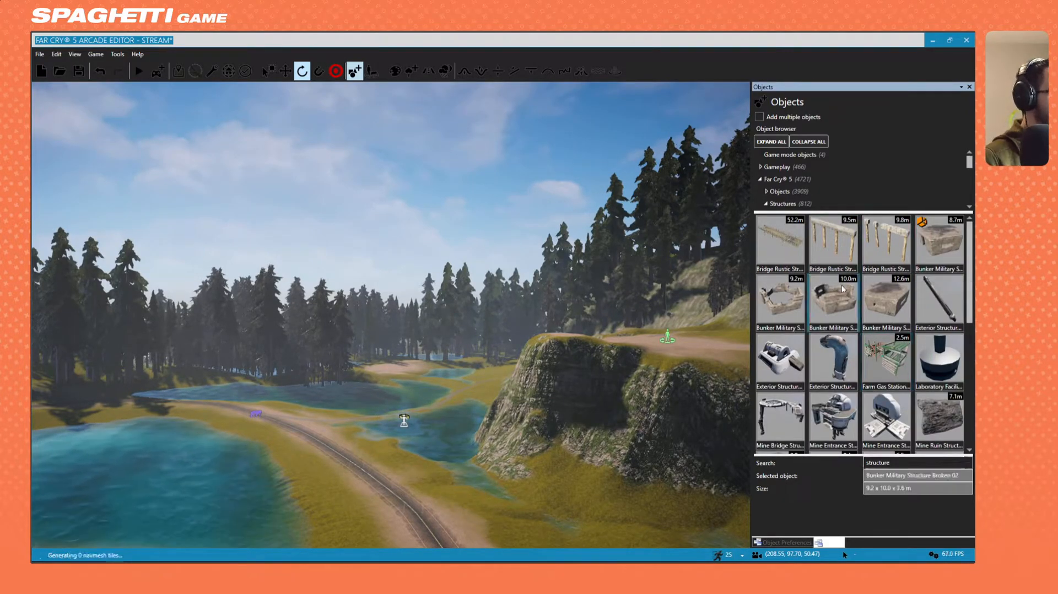
pyautogui.moveTo(300, 345); pyautogui.dragTo(110, 364, button='right')
pyautogui.moveTo(518, 337); pyautogui.dragTo(662, 342, button='right')
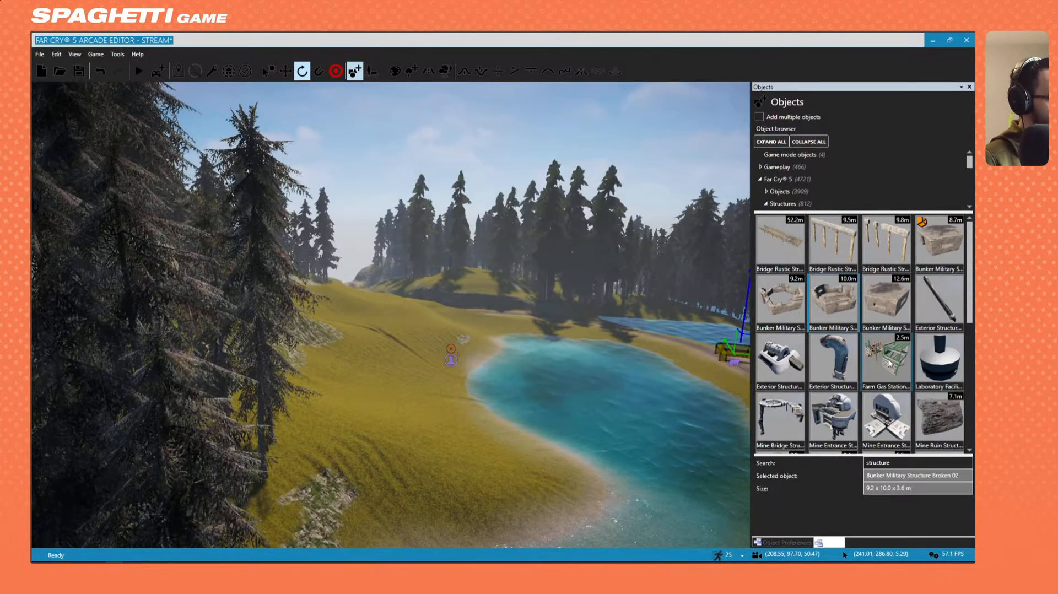
pyautogui.scroll(-2, 853, 356)
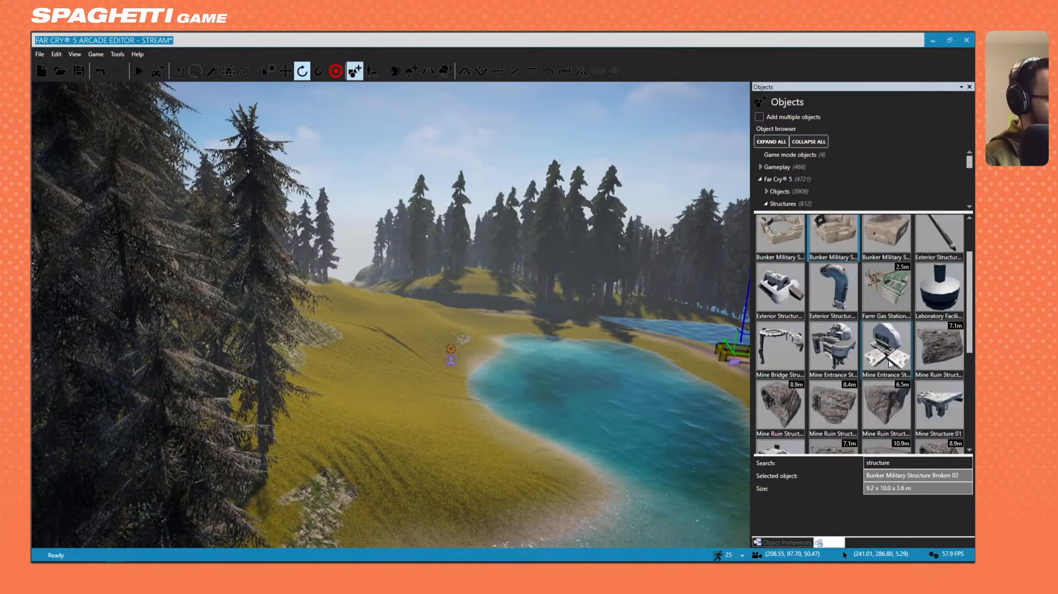
pyautogui.click(835, 352)
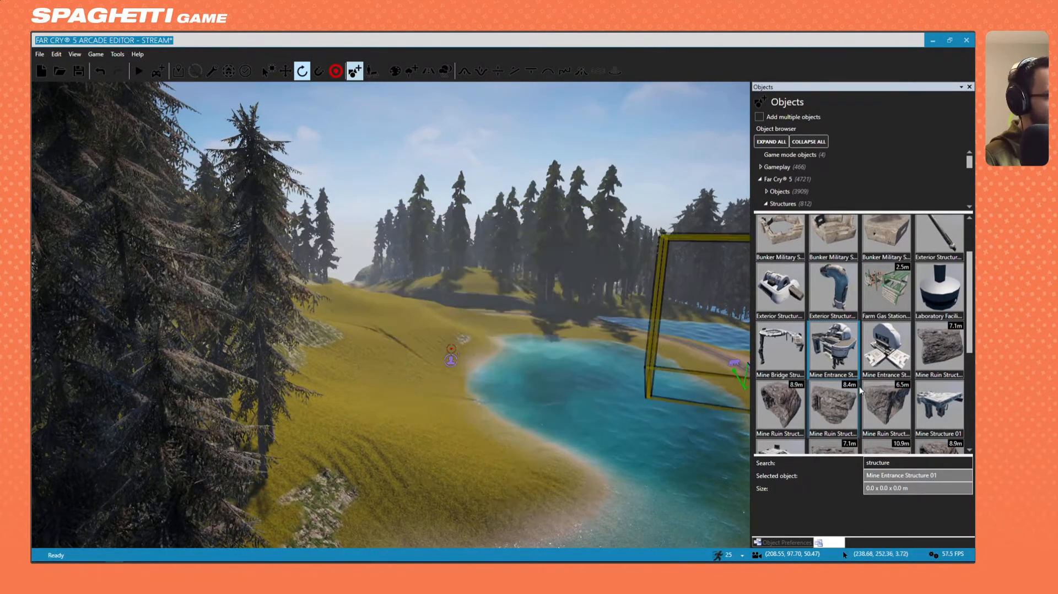
pyautogui.scroll(-1, 861, 389)
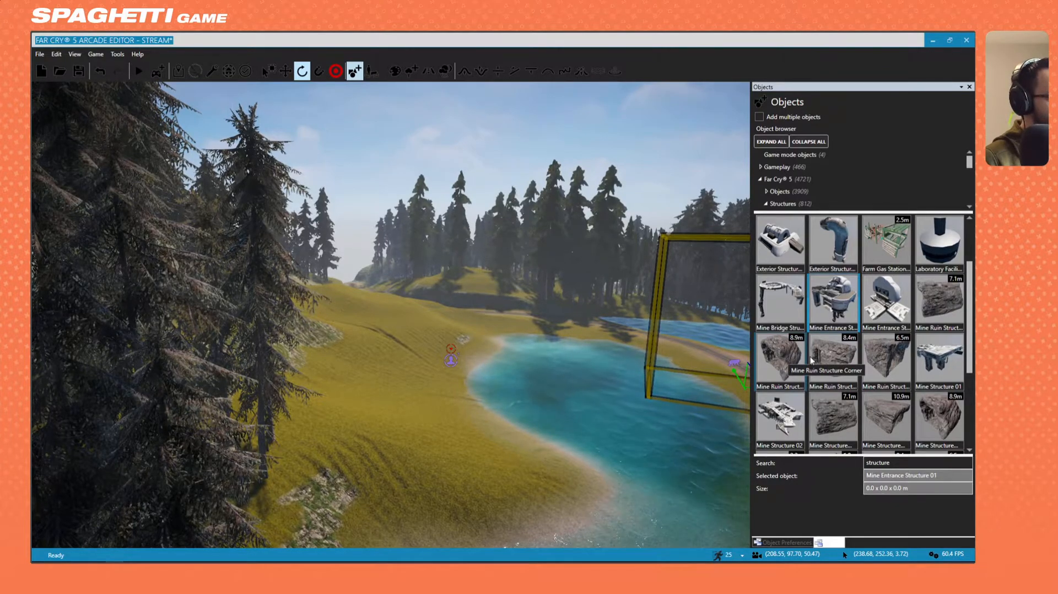
pyautogui.scroll(-2, 888, 382)
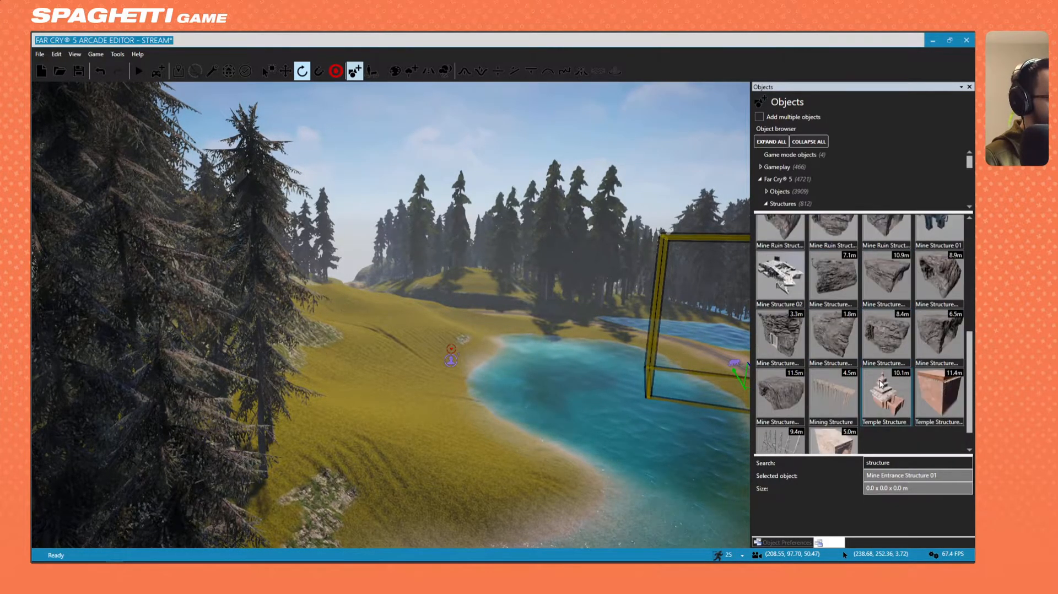
pyautogui.scroll(3, 855, 379)
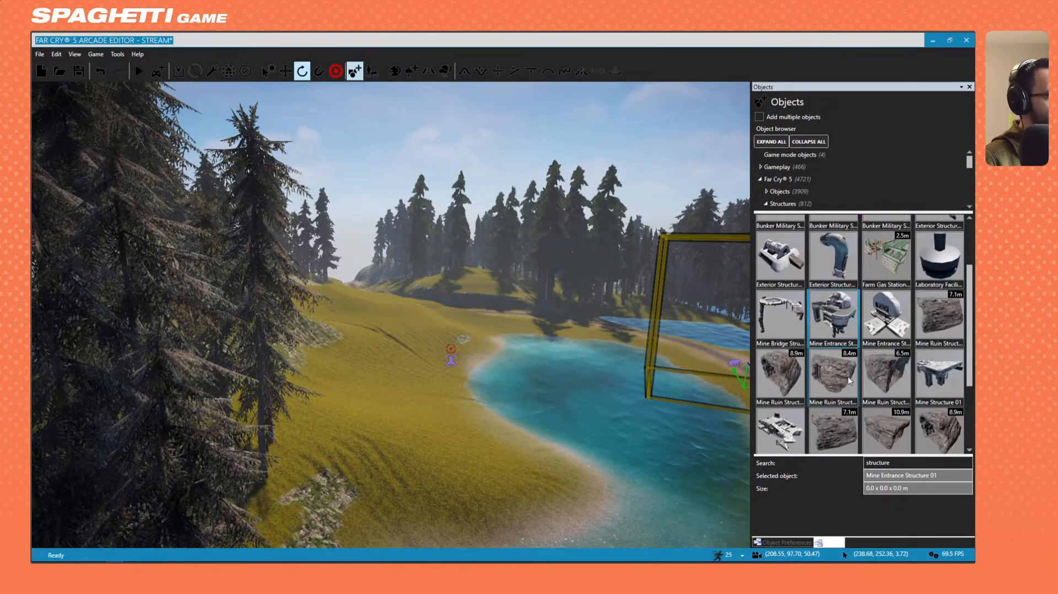
pyautogui.scroll(2, 849, 381)
pyautogui.scroll(-2, 849, 369)
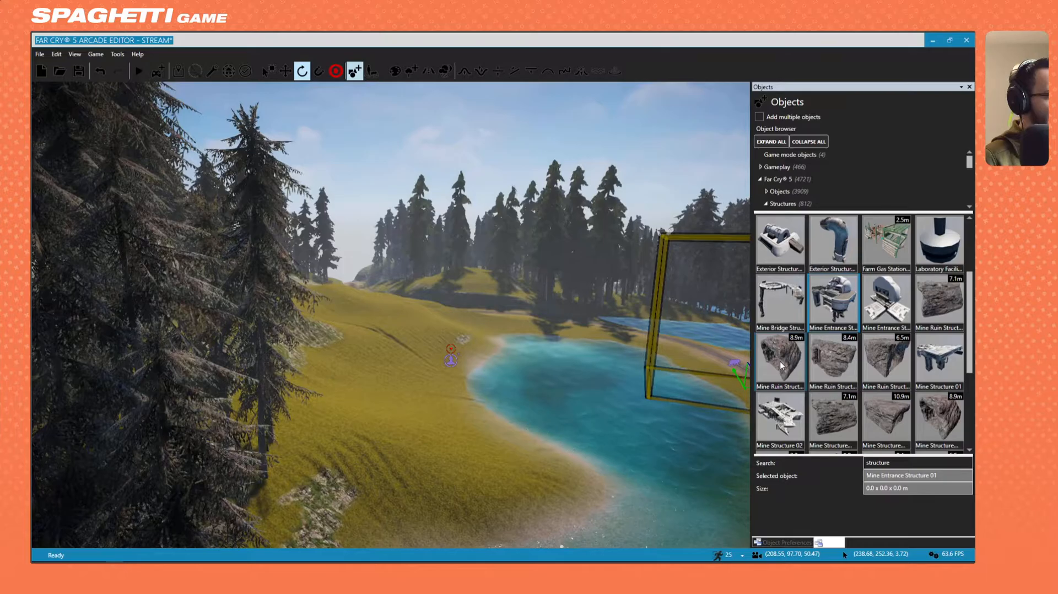
# Place a Mine Ruin Structure Corner on the grass at the foot of the rocky slope.
pyautogui.click(780, 365)
pyautogui.moveTo(434, 395); pyautogui.dragTo(435, 372, button='right')
pyautogui.press('w')
pyautogui.press('s')
pyautogui.click(416, 434)
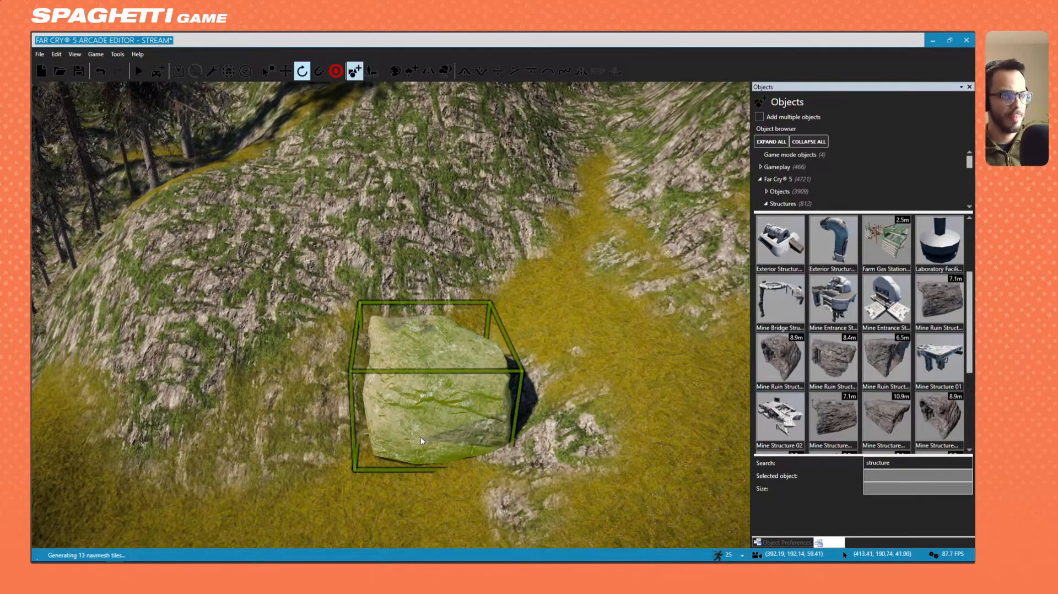
# Rotate the Mine Ruin Structure Corner about its vertical axis so its opening faces the grass.
pyautogui.press('3')
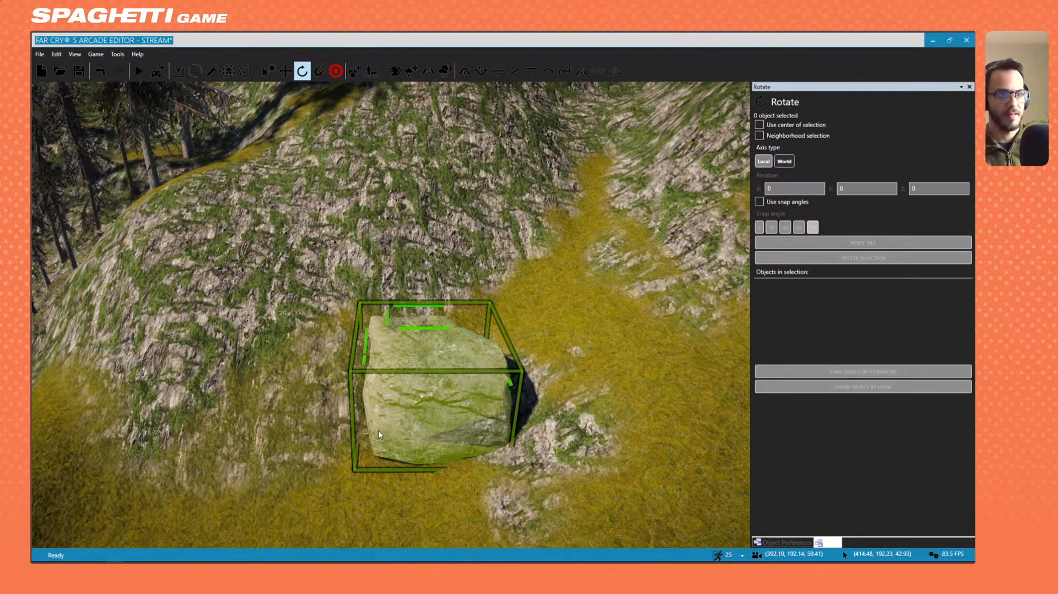
pyautogui.click(416, 429)
pyautogui.click(415, 488)
pyautogui.click(424, 431)
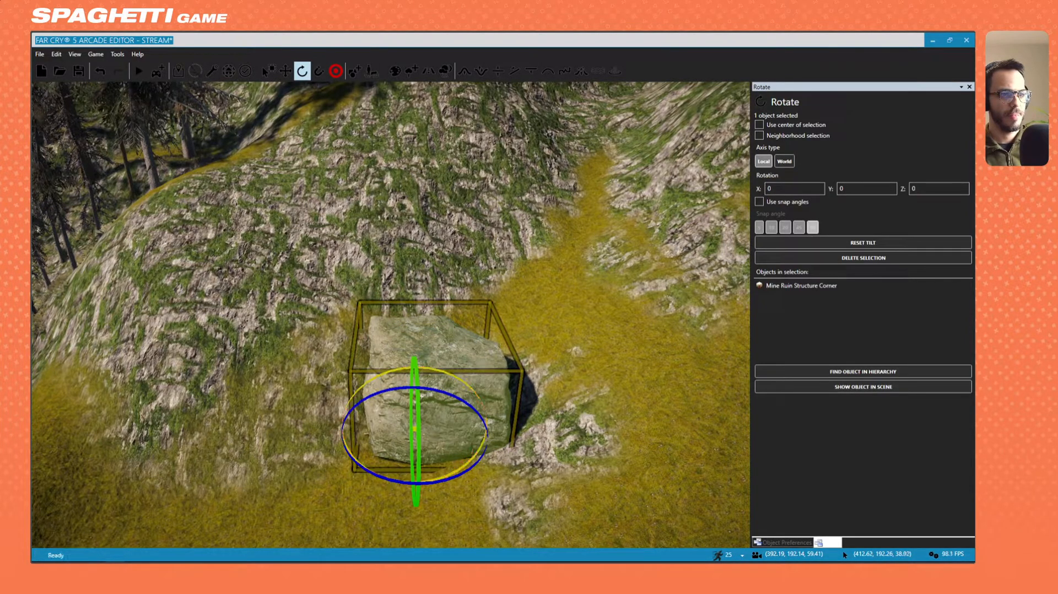
pyautogui.moveTo(390, 479); pyautogui.dragTo(407, 465)
pyautogui.hotkey('ctrl', 'z')
pyautogui.moveTo(407, 465); pyautogui.dragTo(388, 326, button='right')
pyautogui.press('a')
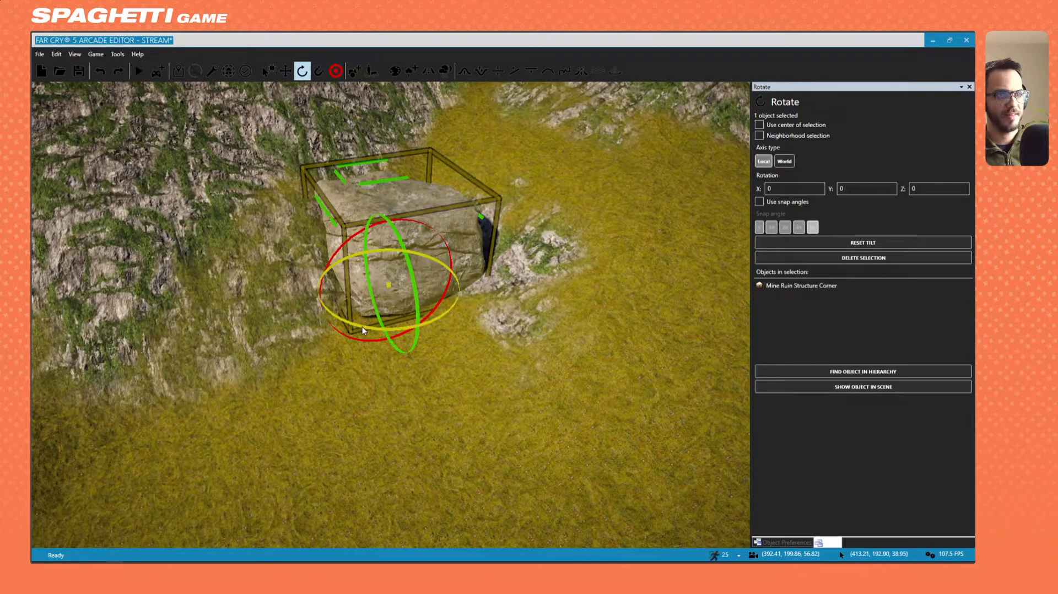
pyautogui.moveTo(364, 329); pyautogui.dragTo(469, 326)
pyautogui.click(534, 218)
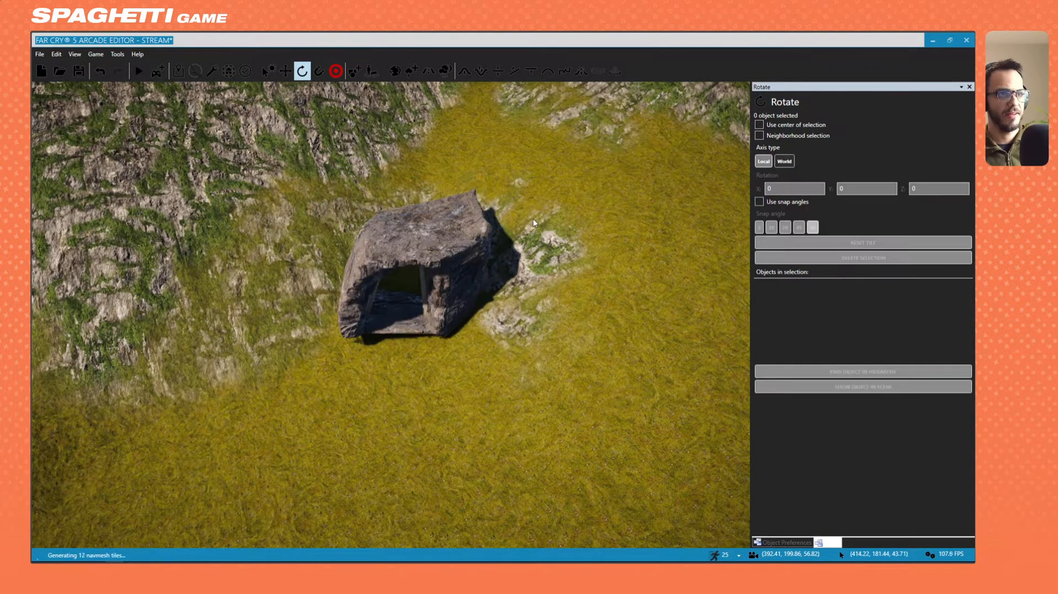
# Move the Mine Ruin Structure Corner back against the rocky slope.
pyautogui.press('a')
pyautogui.moveTo(534, 219); pyautogui.dragTo(464, 276, button='right')
pyautogui.click(464, 276)
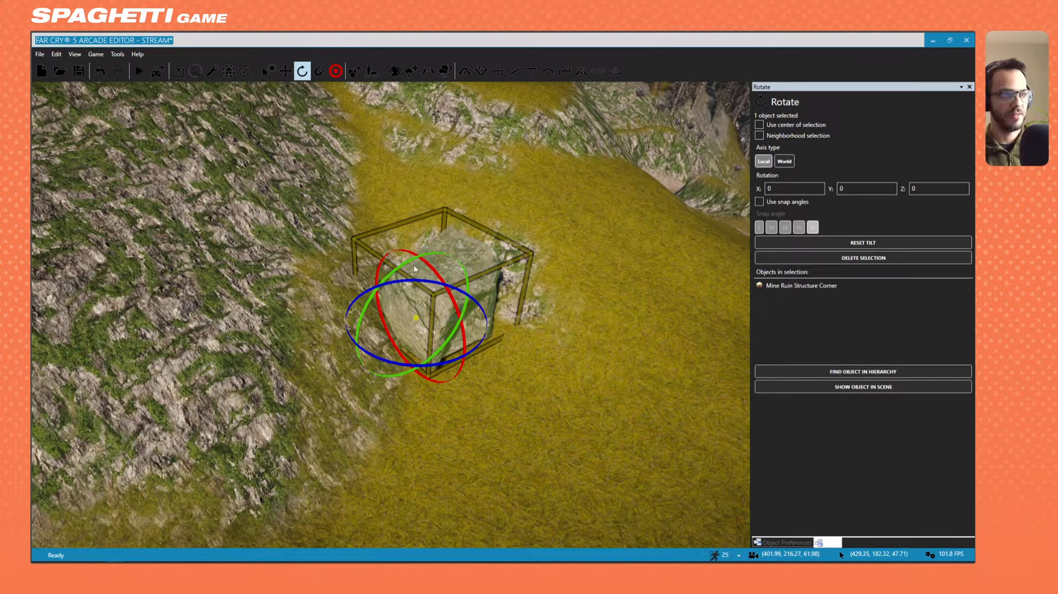
pyautogui.press('2')
pyautogui.moveTo(398, 305); pyautogui.dragTo(361, 276)
pyautogui.moveTo(458, 301); pyautogui.dragTo(310, 284, button='right')
pyautogui.press('d')
pyautogui.moveTo(228, 266); pyautogui.dragTo(263, 252)
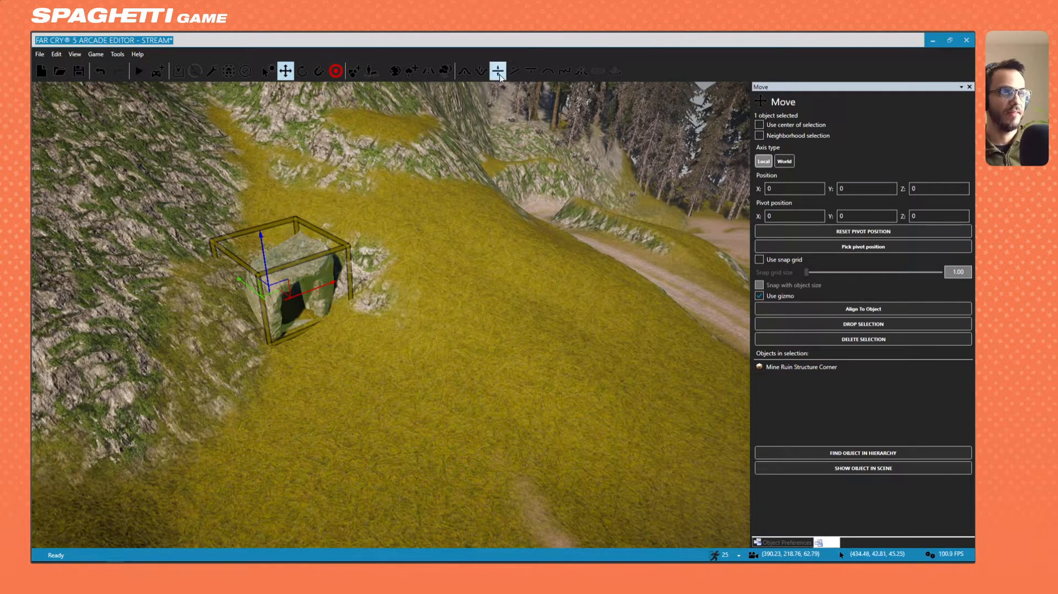
# Sample a height of 38.16 at the mine ruin with Terrain Set to Height and carve the slope beside it at radius 4.50.
pyautogui.click(531, 70)
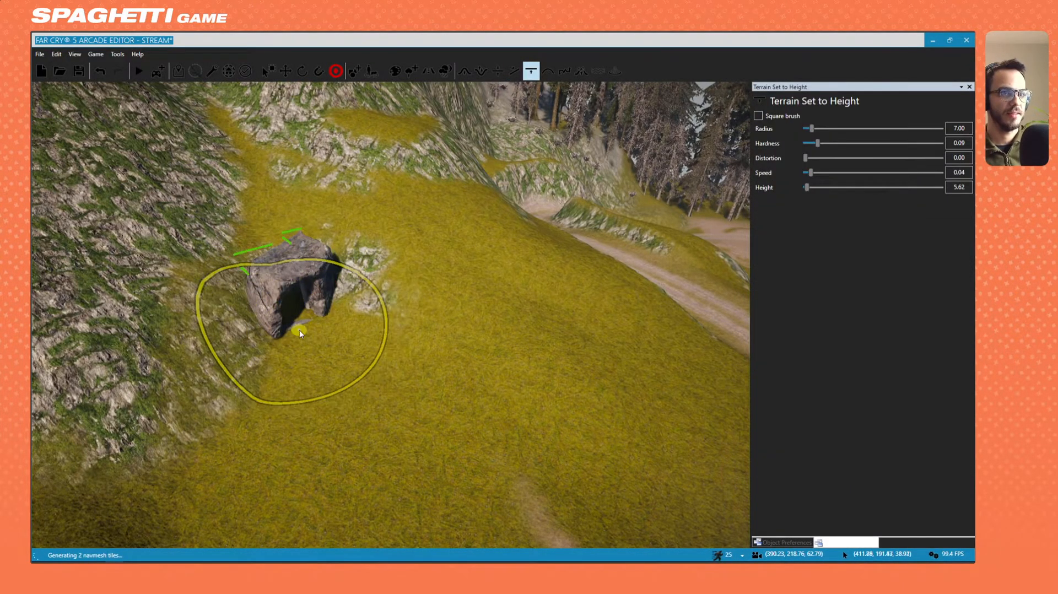
pyautogui.moveTo(308, 342); pyautogui.dragTo(372, 414, button='right')
pyautogui.keyDown('ctrl'); pyautogui.click(291, 303); pyautogui.keyUp('ctrl')
pyautogui.scroll(-5, 290, 303)
pyautogui.scroll(3, 287, 301)
pyautogui.moveTo(287, 300); pyautogui.dragTo(227, 241)
pyautogui.hotkey('ctrl', 'z')
pyautogui.moveTo(291, 295); pyautogui.dragTo(287, 278, button='right')
pyautogui.press('w')
pyautogui.moveTo(381, 326)
pyautogui.mouseDown(button='right')
pyautogui.moveTo(469, 237)
pyautogui.moveTo(539, 444)
pyautogui.moveTo(345, 330)
pyautogui.mouseUp(button='right')
pyautogui.press('w')
# Try to level the grass in front of the mine ruin to the sampled height, and undo the stroke.
pyautogui.moveTo(345, 331)
pyautogui.mouseDown()
pyautogui.moveTo(321, 318)
pyautogui.moveTo(334, 288)
pyautogui.moveTo(345, 305)
pyautogui.moveTo(350, 238)
pyautogui.moveTo(356, 305)
pyautogui.moveTo(334, 362)
pyautogui.moveTo(366, 376)
pyautogui.mouseUp()
pyautogui.press('s')
pyautogui.moveTo(365, 376)
pyautogui.mouseDown(button='right')
pyautogui.moveTo(345, 381)
pyautogui.moveTo(443, 290)
pyautogui.moveTo(365, 376)
pyautogui.mouseUp(button='right')
pyautogui.press('a')
pyautogui.hotkey('ctrl', 'z')
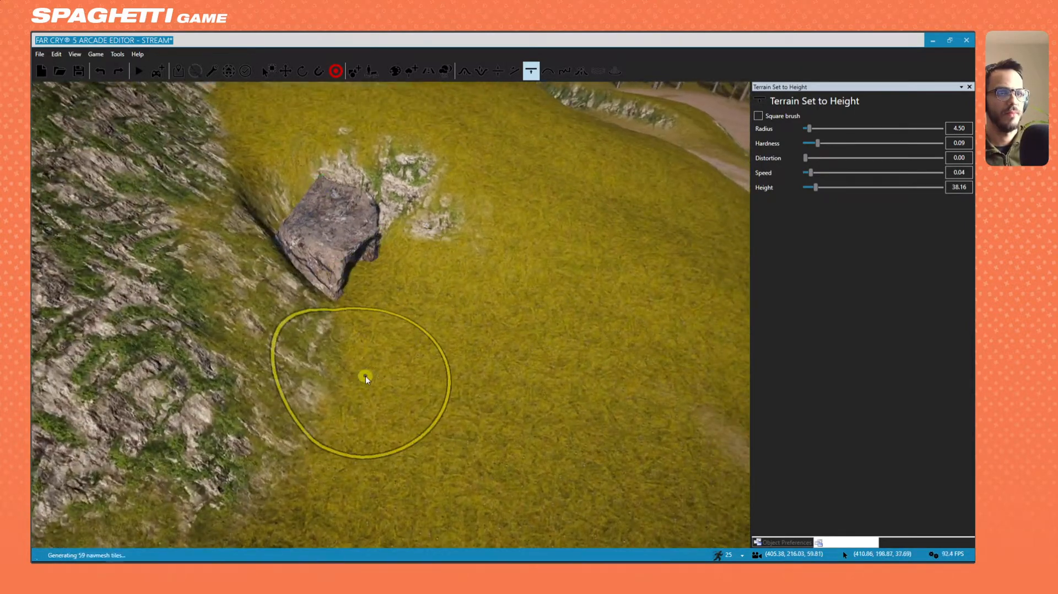
# Carve the hillside behind and beside the mine ruin down to height 38.16 with the 4.50 radius brush.
pyautogui.press('w')
pyautogui.press('d')
pyautogui.moveTo(385, 323)
pyautogui.mouseDown(button='right')
pyautogui.moveTo(333, 301)
pyautogui.moveTo(354, 348)
pyautogui.mouseUp(button='right')
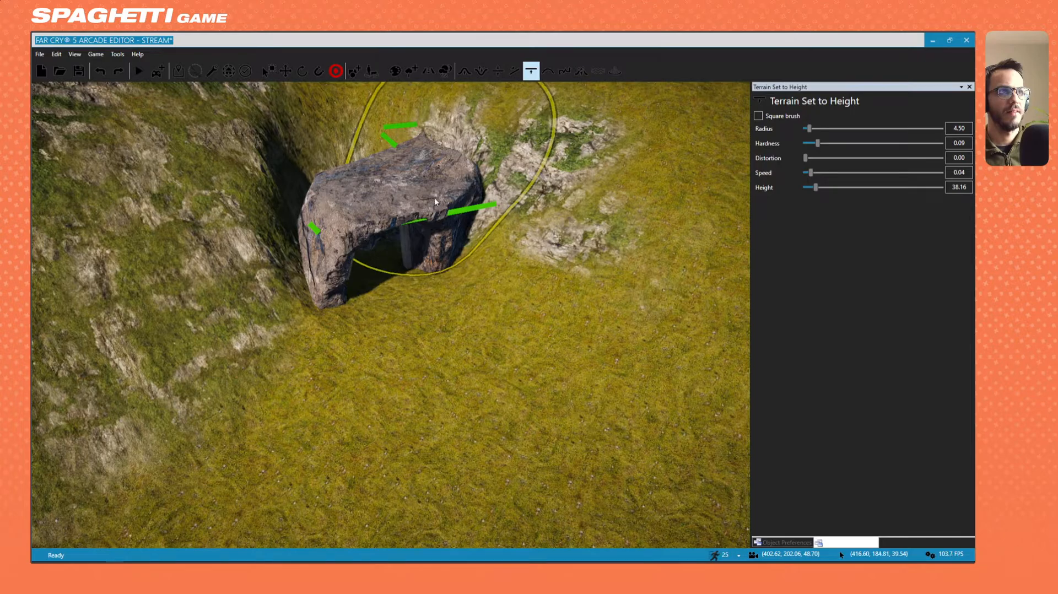
pyautogui.click(392, 197)
pyautogui.moveTo(340, 231); pyautogui.dragTo(359, 202)
pyautogui.press('w')
pyautogui.moveTo(358, 202); pyautogui.dragTo(424, 257, button='right')
# Leave the selection tool and examine the embedded mine ruin up close and from high above the hilltop.
pyautogui.click(464, 355)
pyautogui.press('s')
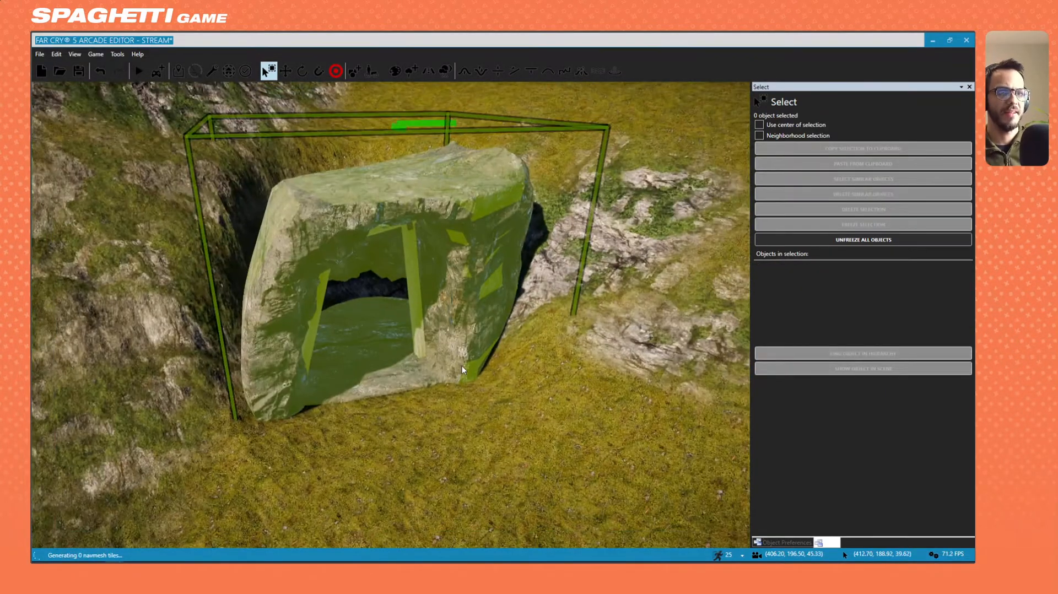
pyautogui.press('Escape')
pyautogui.press('s')
pyautogui.moveTo(187, 386); pyautogui.dragTo(240, 372, button='right')
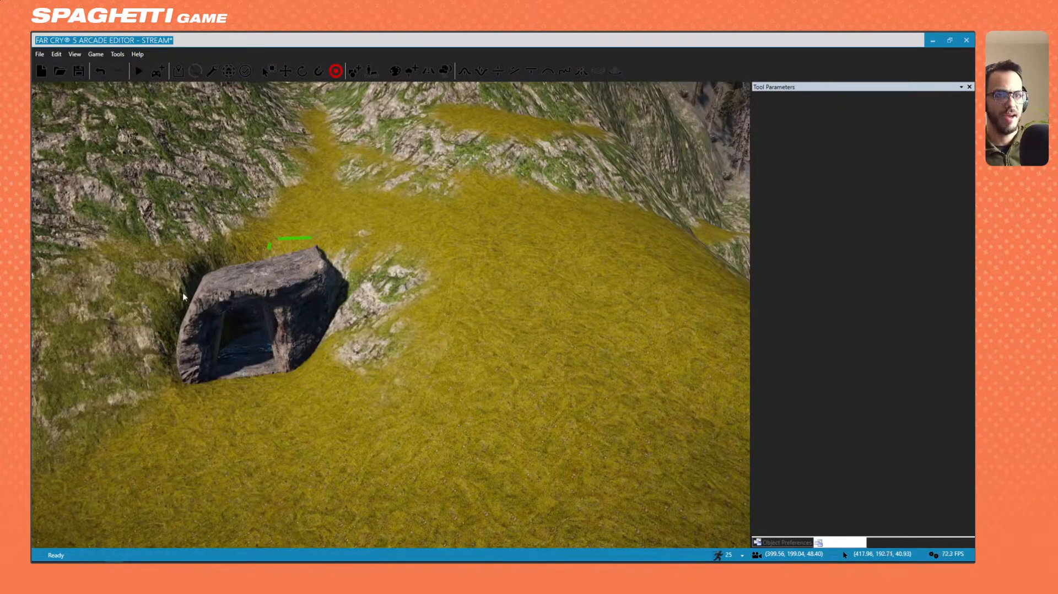
pyautogui.press('w')
pyautogui.moveTo(236, 258); pyautogui.dragTo(159, 261, button='right')
pyautogui.press('s')
pyautogui.moveTo(404, 250); pyautogui.dragTo(352, 266, button='right')
pyautogui.press('s')
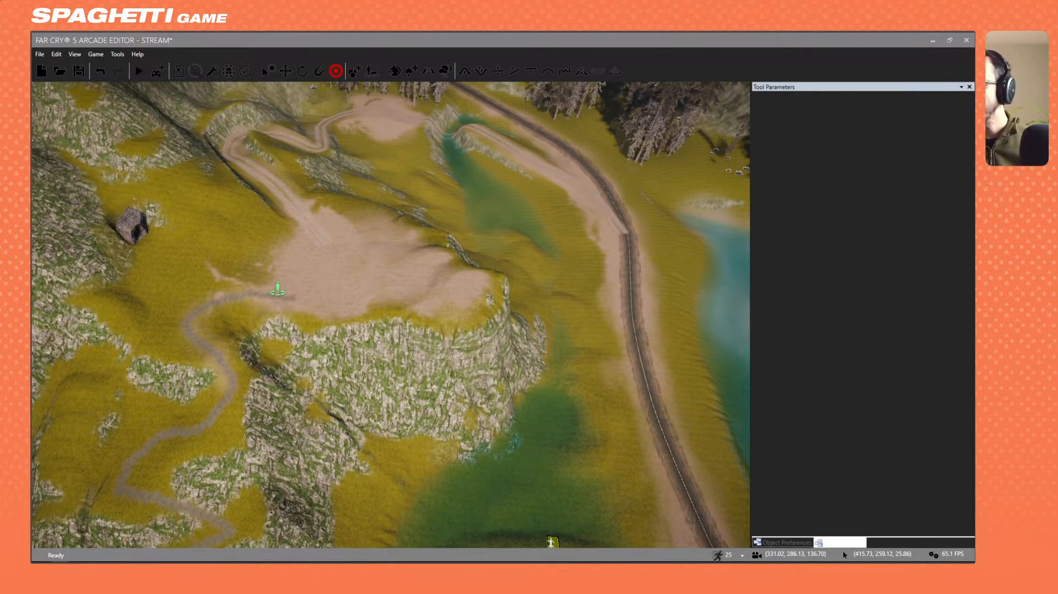
# Switch to the Far Cry Arcade Object List in the browser and search the destructible objects for "STRUCTURE".
pyautogui.moveTo(32, 182); pyautogui.dragTo(622, 32)
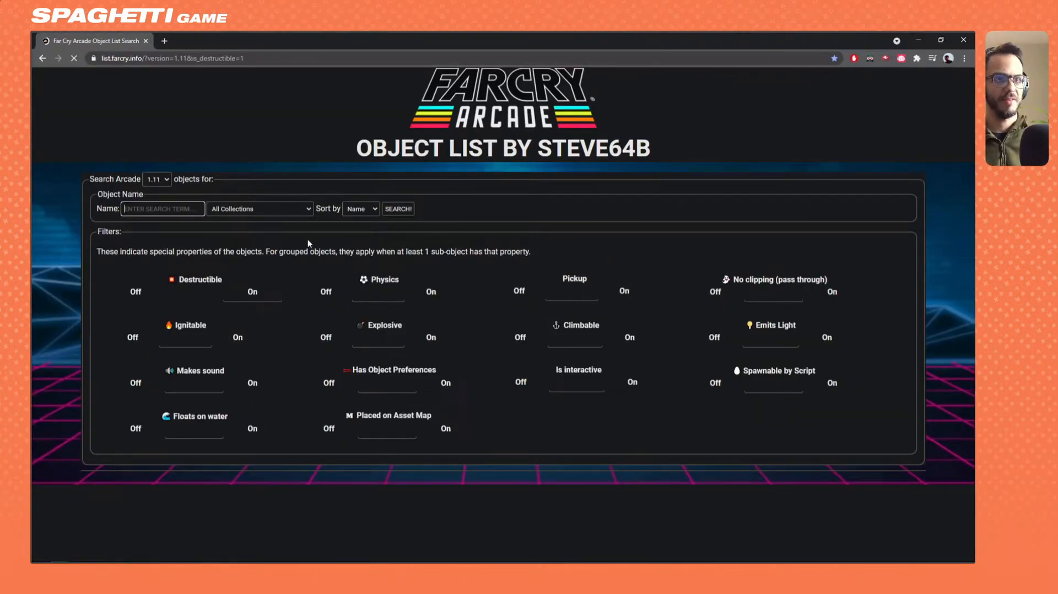
pyautogui.click(173, 209)
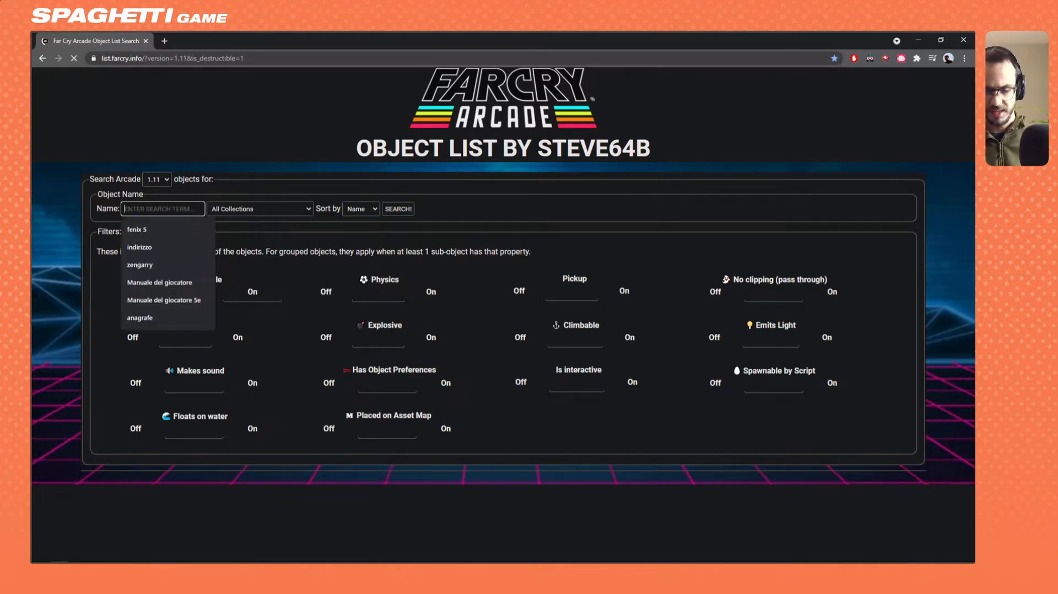
pyautogui.scroll(-6, 178, 204)
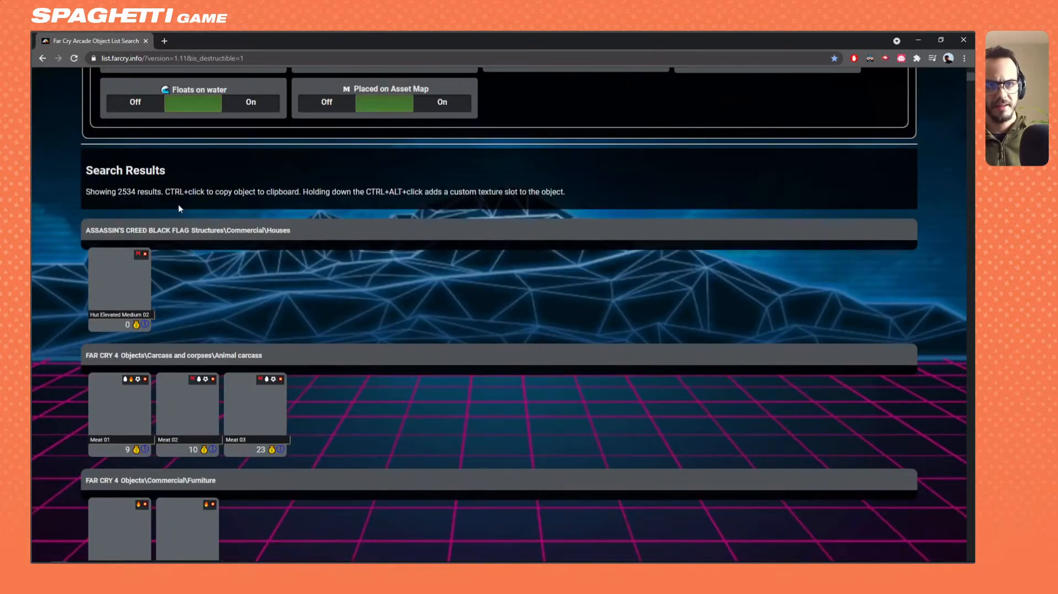
pyautogui.scroll(5, 178, 204)
pyautogui.scroll(1, 240, 238)
pyautogui.click(165, 209)
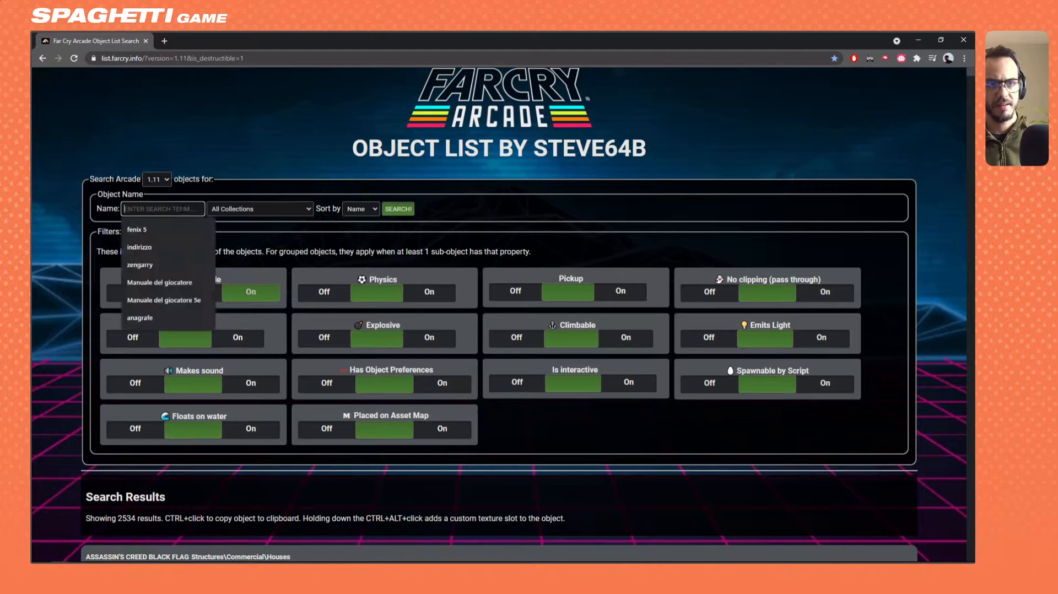
pyautogui.write('STRUCTURE')
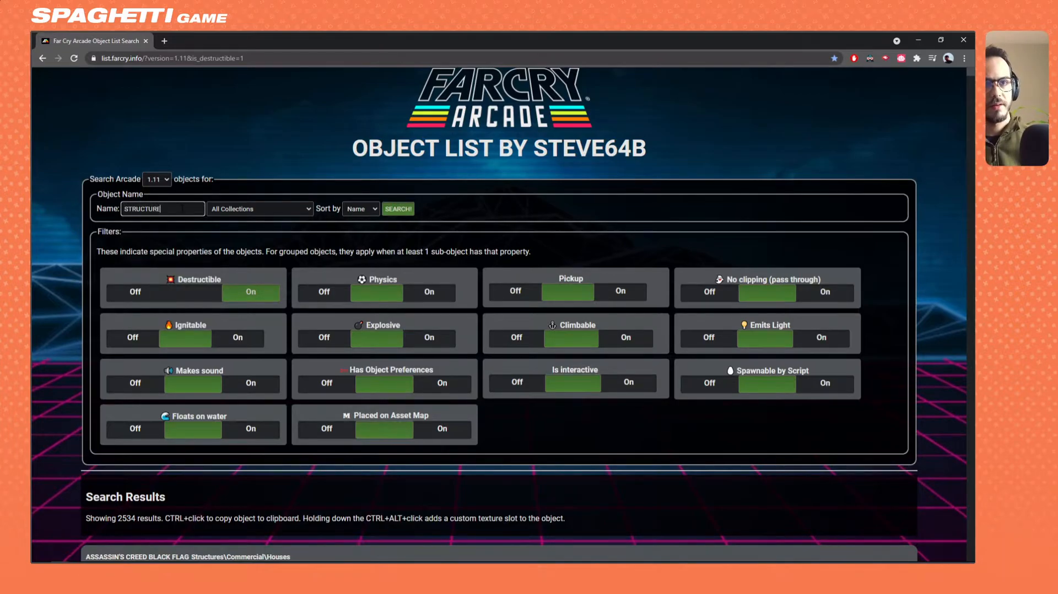
pyautogui.press('Return')
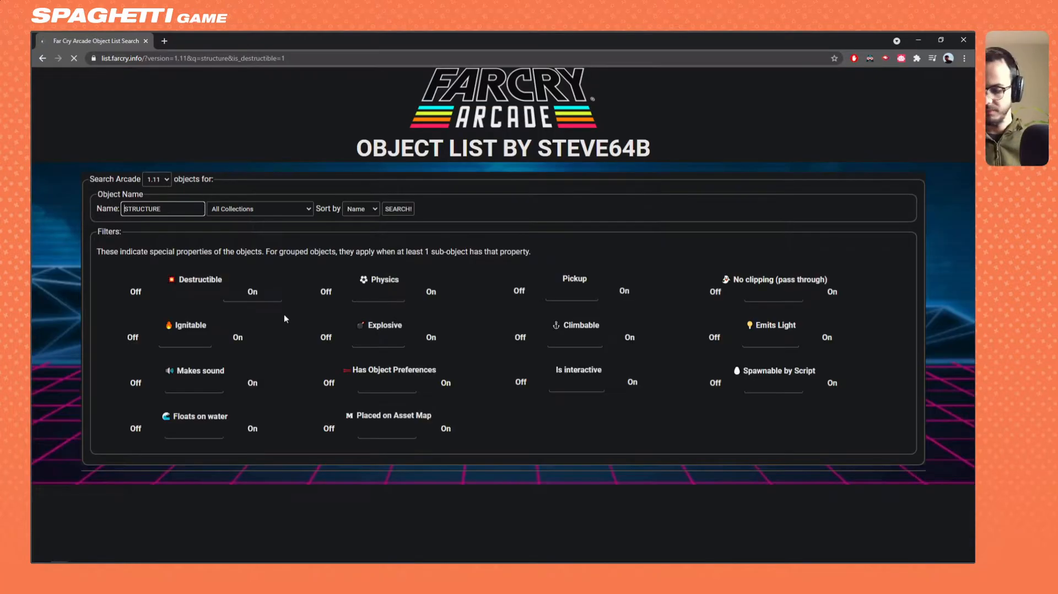
# Look through the destructible structure results for bunkers, fences, ruins and houses that suit the map.
pyautogui.scroll(-2, 469, 344)
pyautogui.scroll(-15, 518, 358)
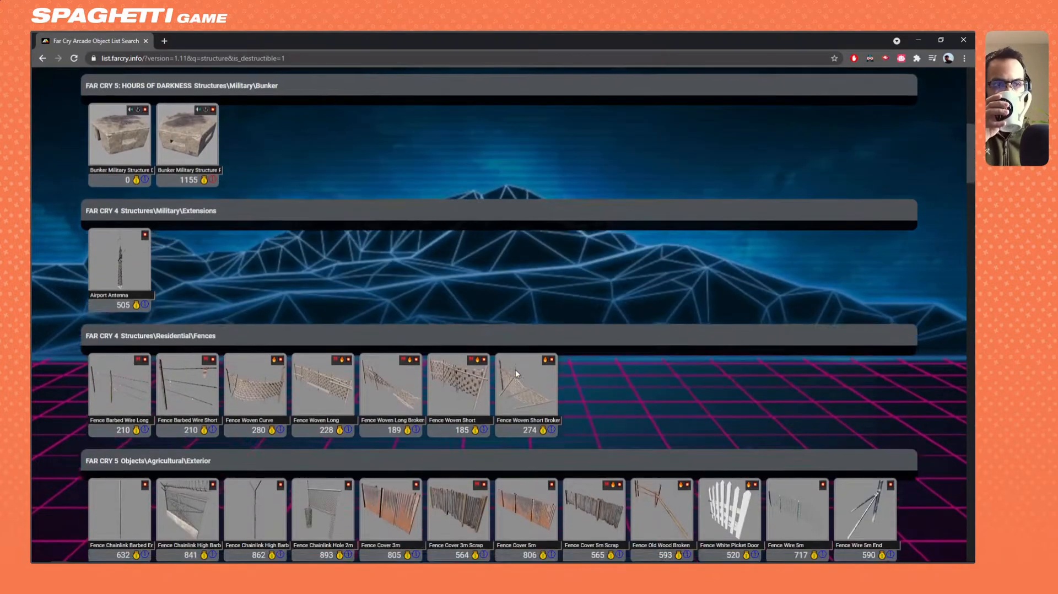
pyautogui.scroll(-10, 513, 367)
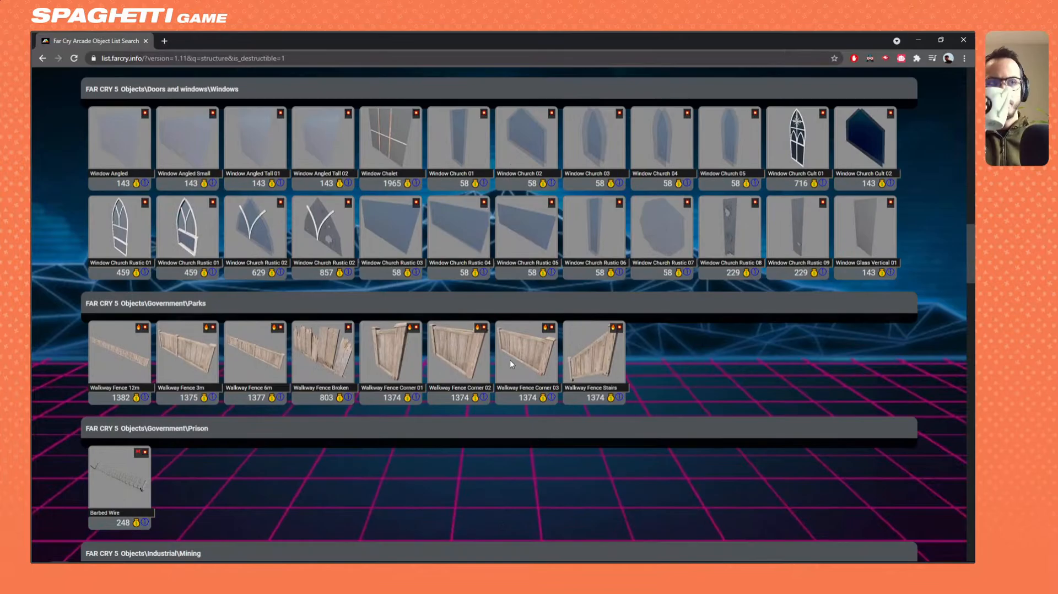
pyautogui.scroll(-10, 512, 362)
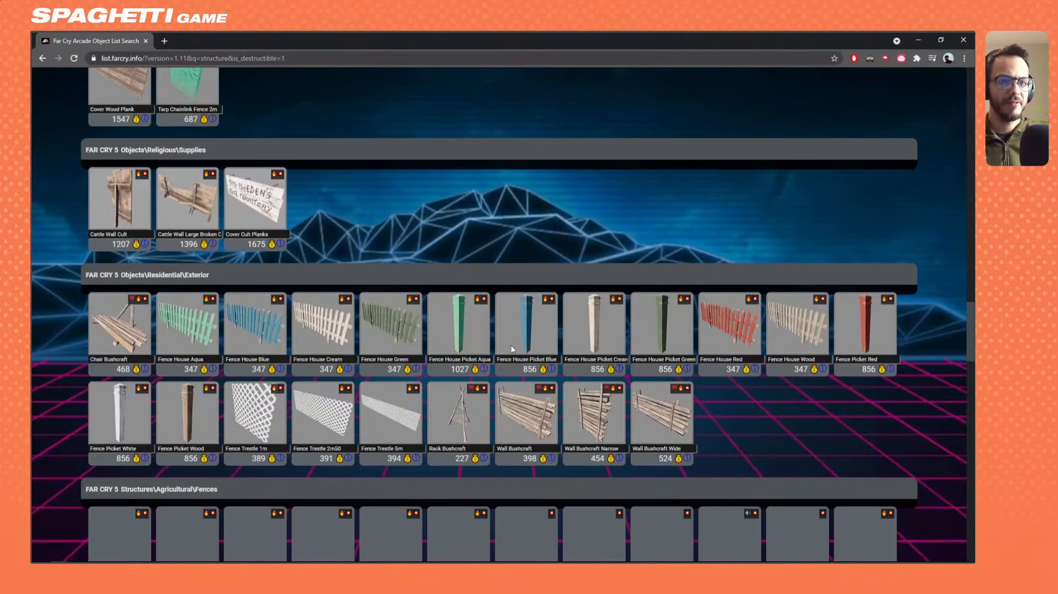
pyautogui.scroll(-12, 509, 337)
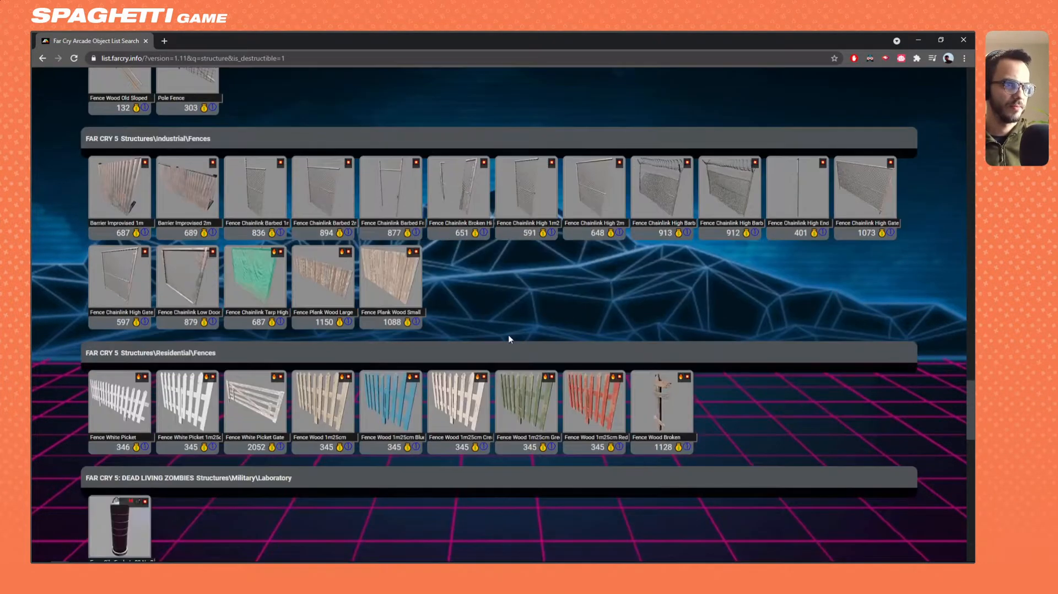
pyautogui.scroll(-4, 508, 339)
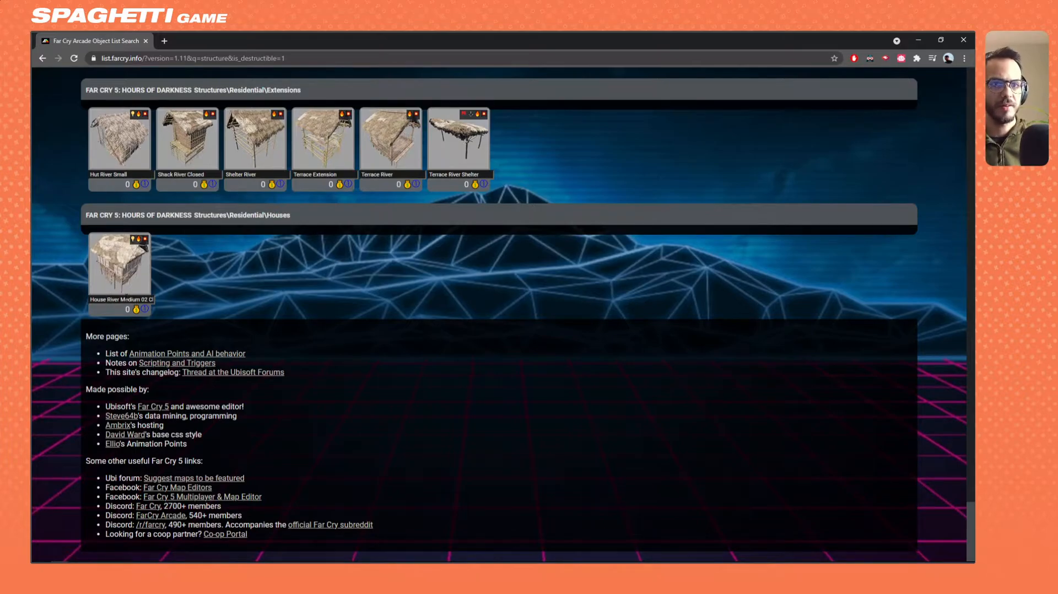
pyautogui.scroll(2, 261, 257)
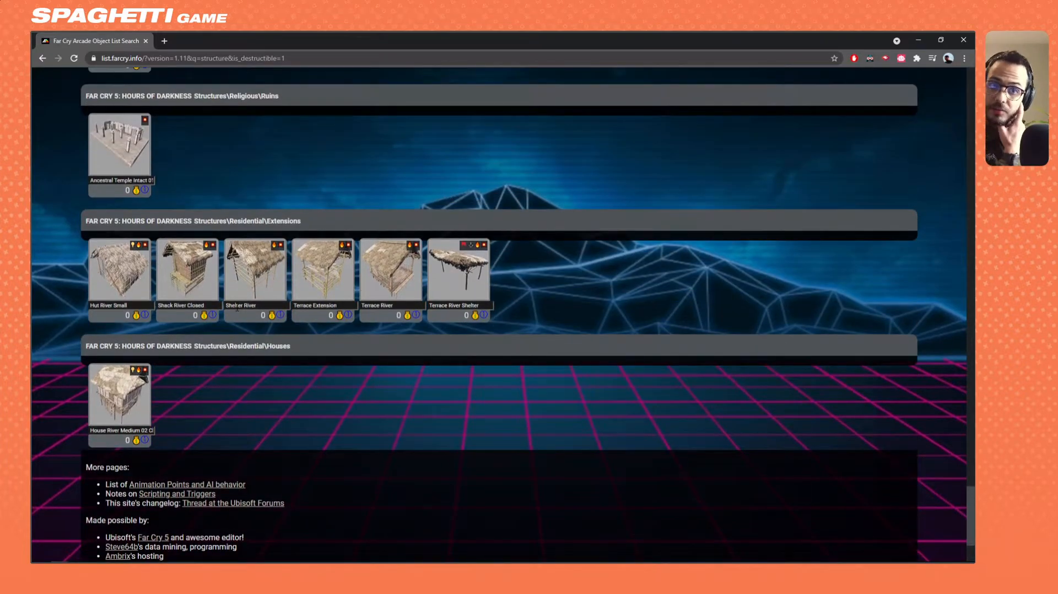
pyautogui.moveTo(240, 310)
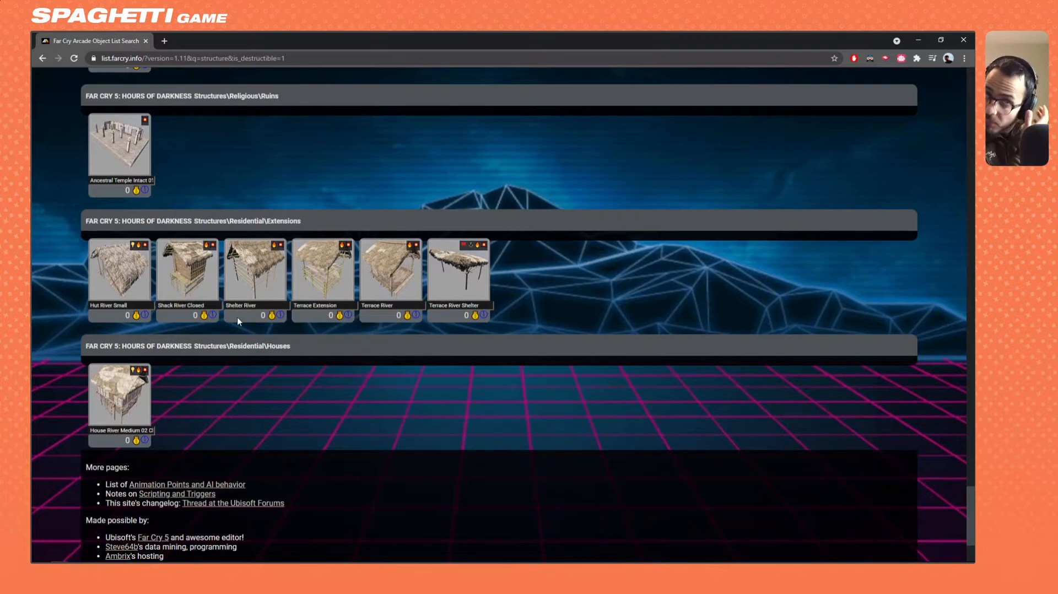
pyautogui.scroll(4, 238, 314)
pyautogui.scroll(3, 228, 285)
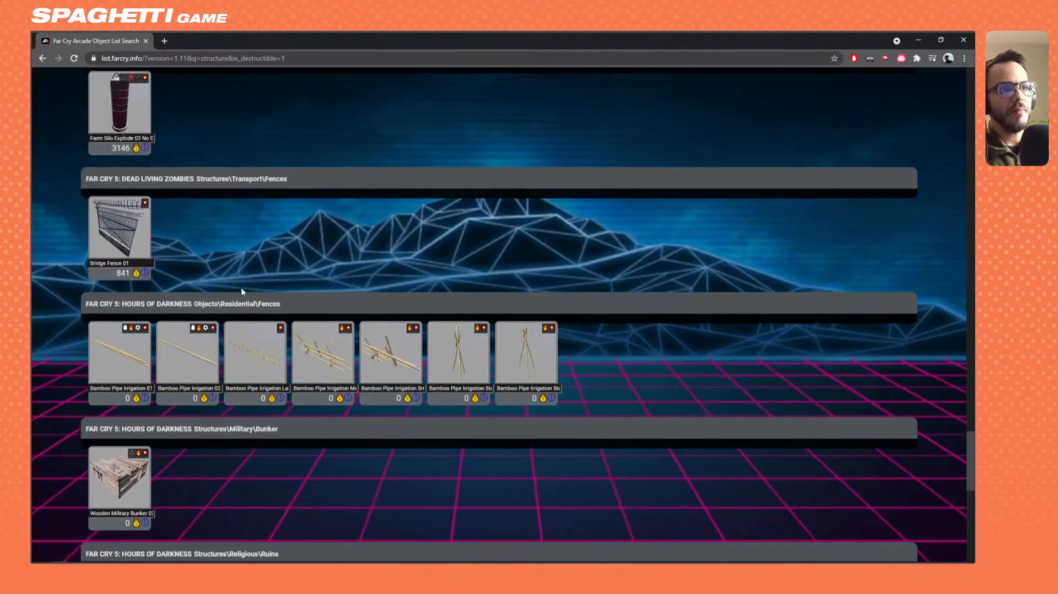
# Return to the object search form and check which game collections can filter the "STRUCTURE" search.
pyautogui.scroll(4, 315, 300)
pyautogui.scroll(8, 318, 281)
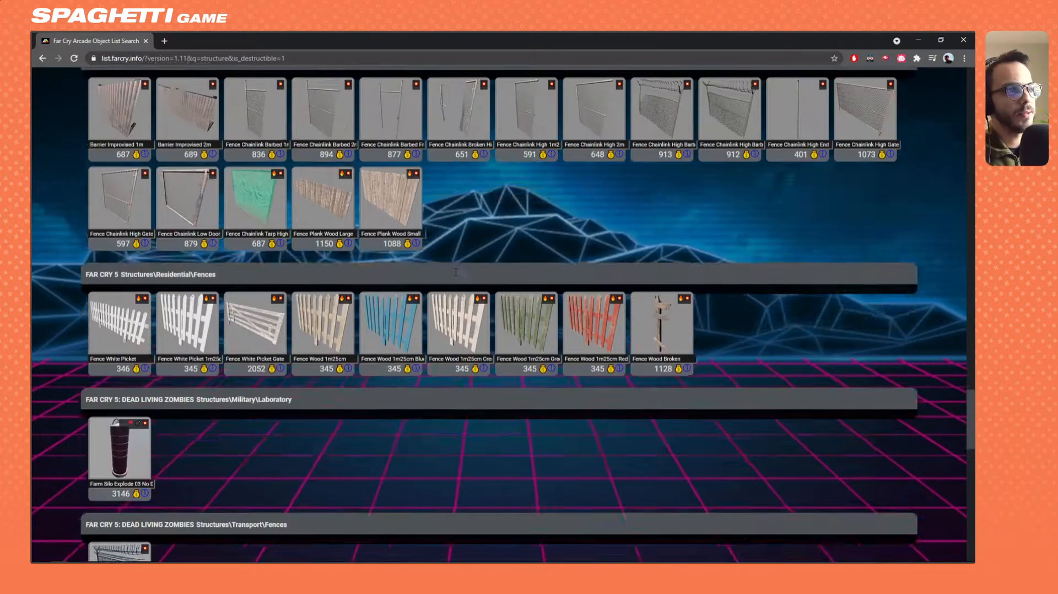
pyautogui.scroll(20, 322, 289)
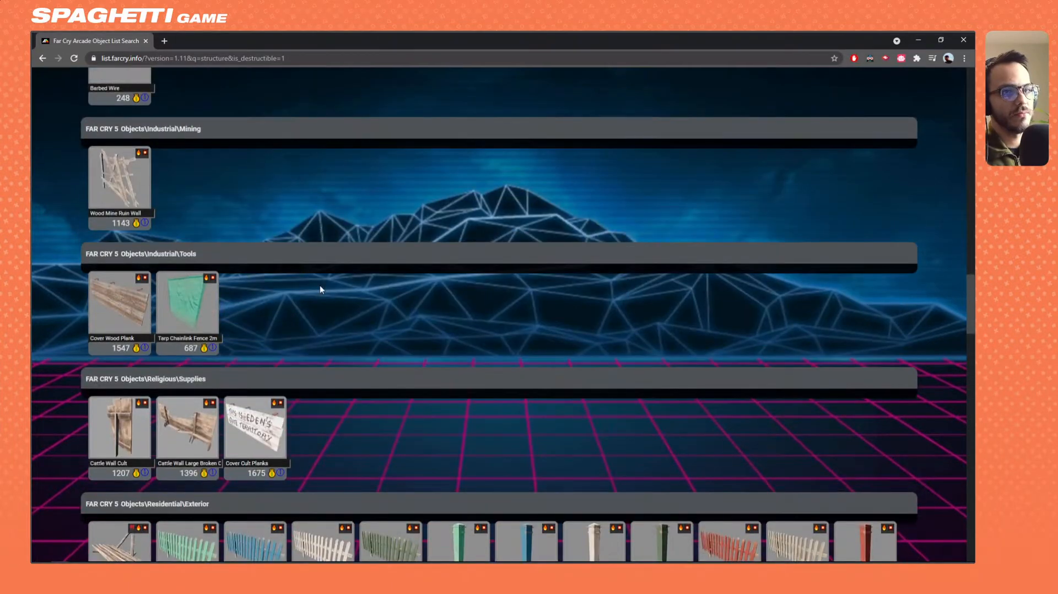
pyautogui.scroll(20, 327, 286)
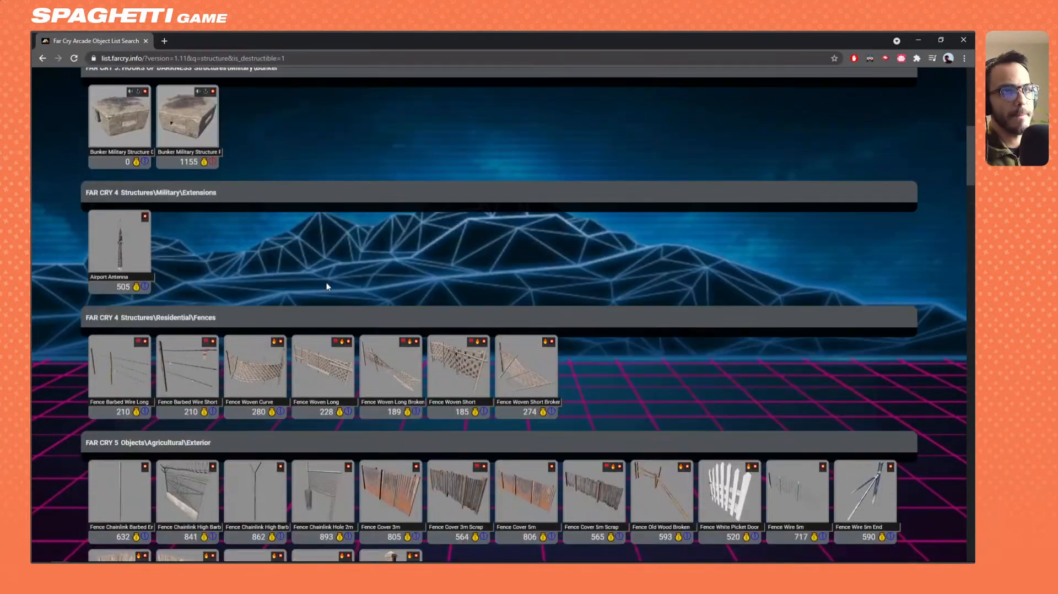
pyautogui.scroll(4, 327, 286)
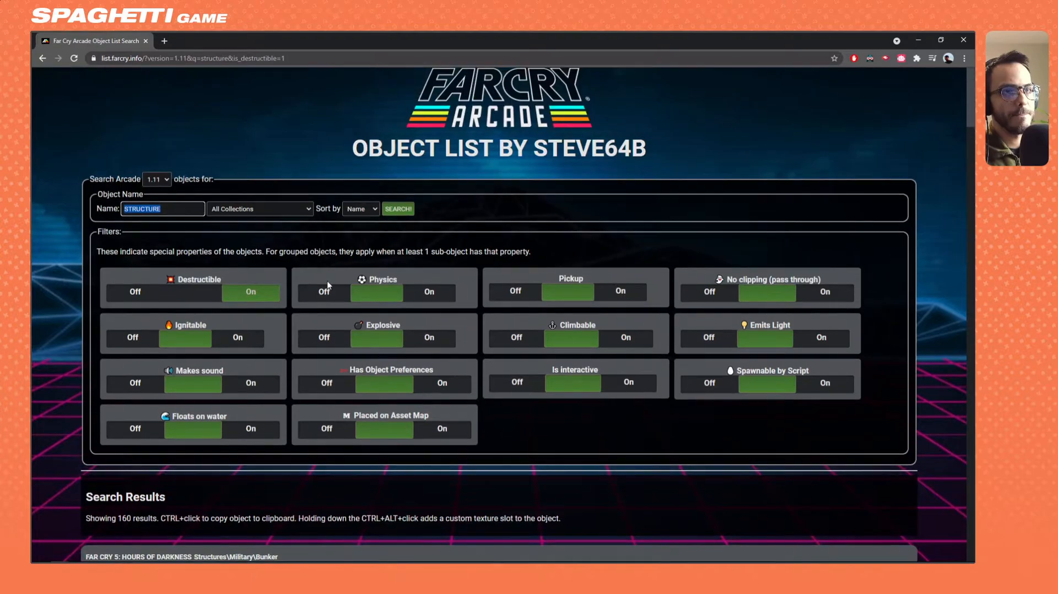
pyautogui.click(243, 210)
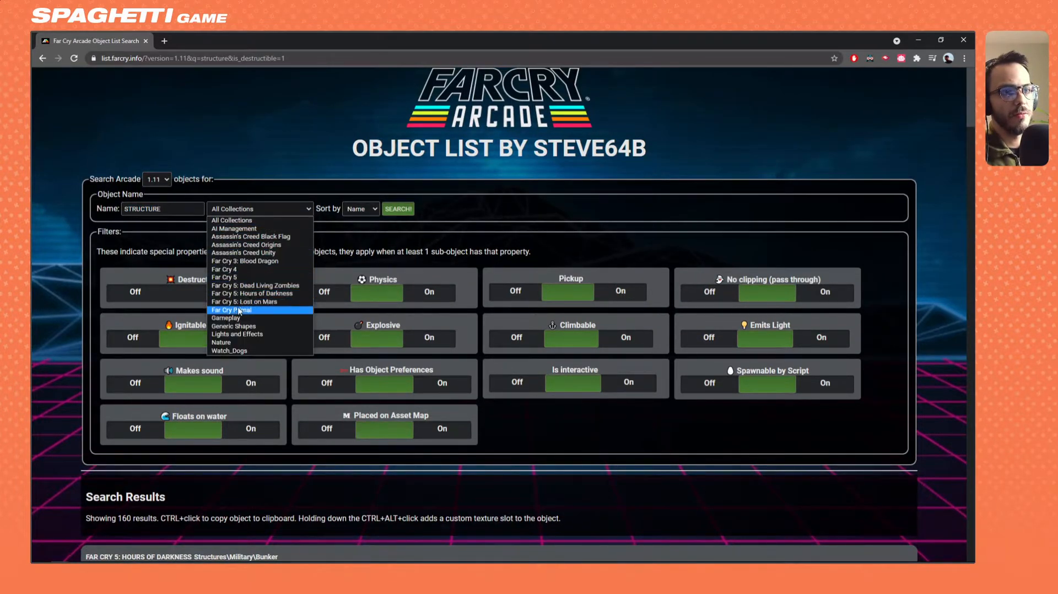
pyautogui.doubleClick(142, 209)
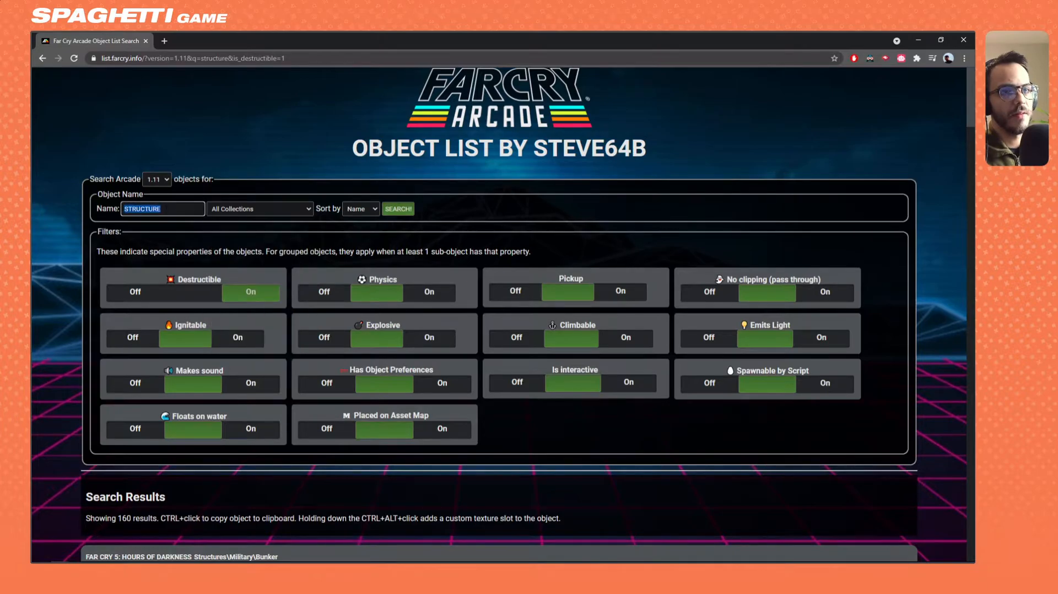
# Review the whole list of destructible structure results again, from the military bunkers down to the residential houses.
pyautogui.scroll(-3, 225, 307)
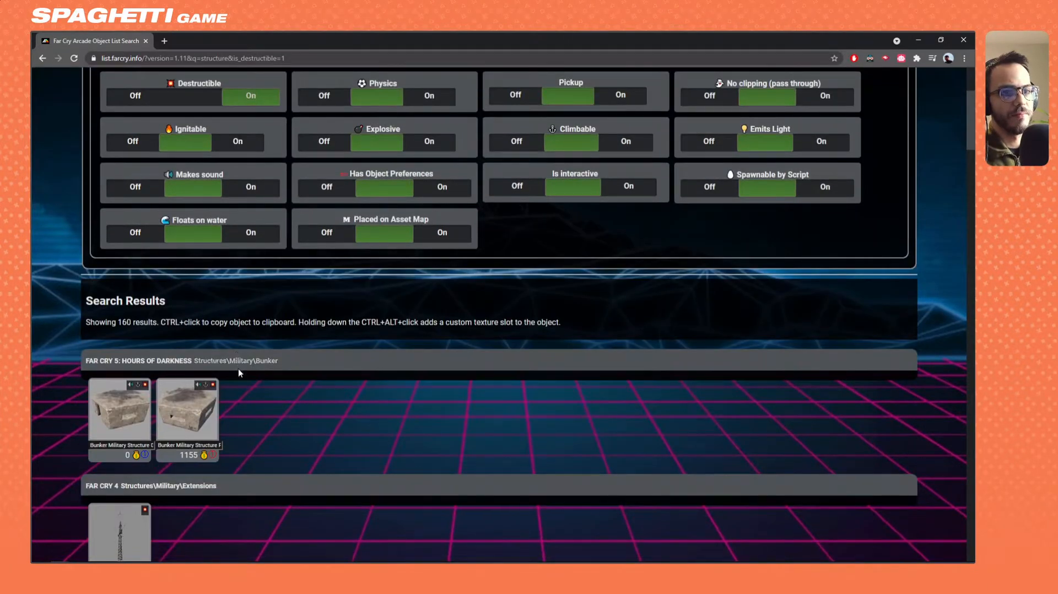
pyautogui.scroll(-3, 207, 411)
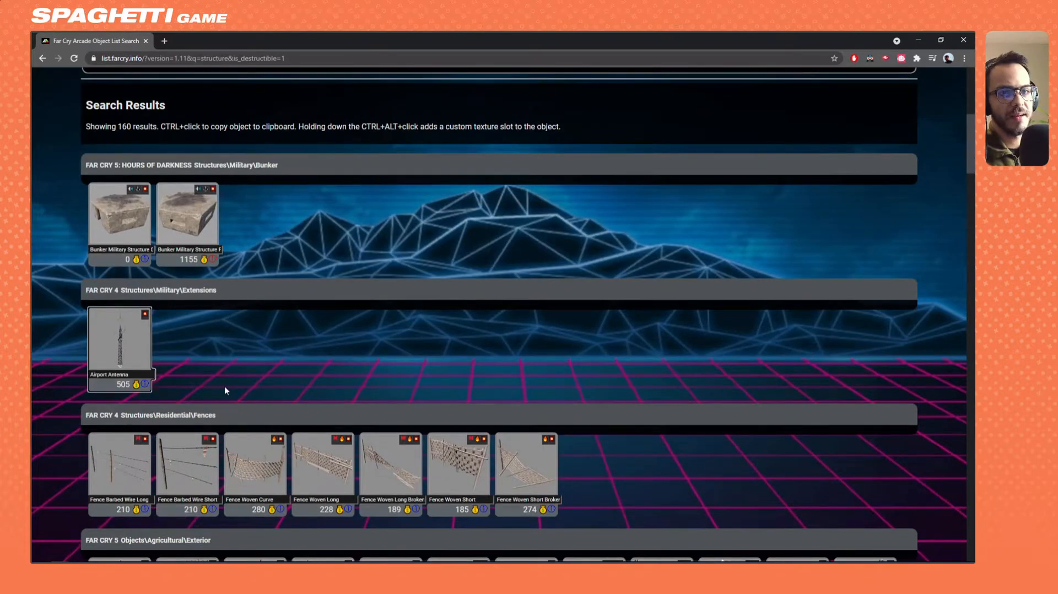
pyautogui.scroll(-1, 208, 373)
pyautogui.scroll(-4, 210, 377)
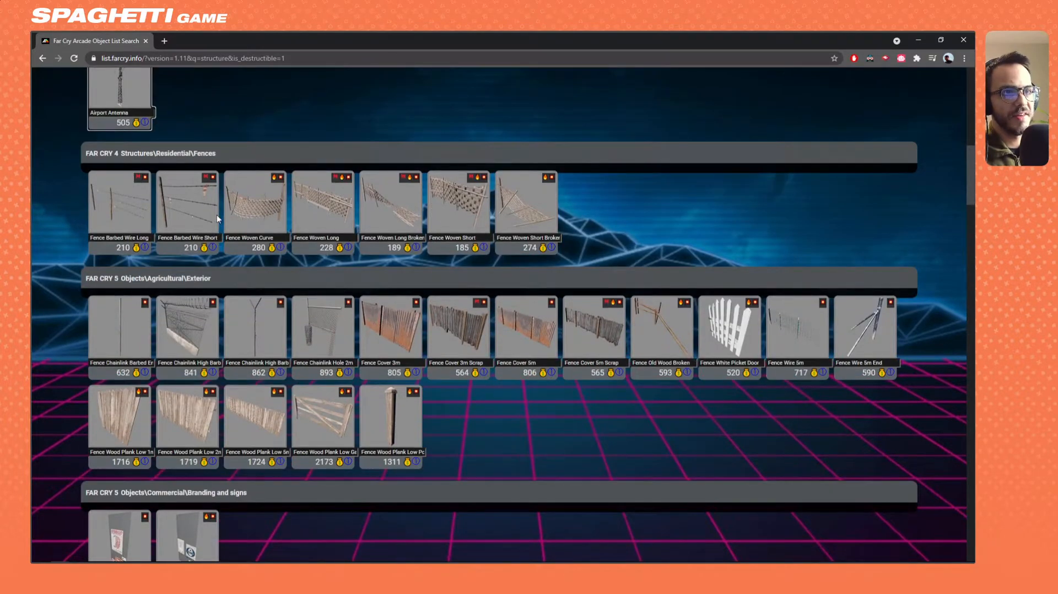
pyautogui.scroll(-4, 330, 291)
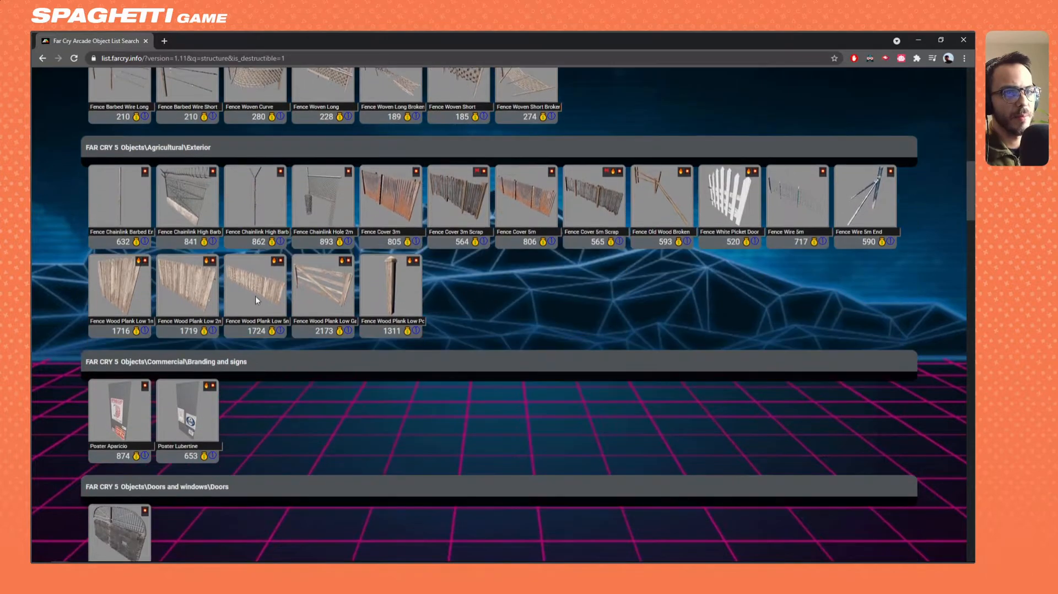
pyautogui.scroll(-4, 191, 314)
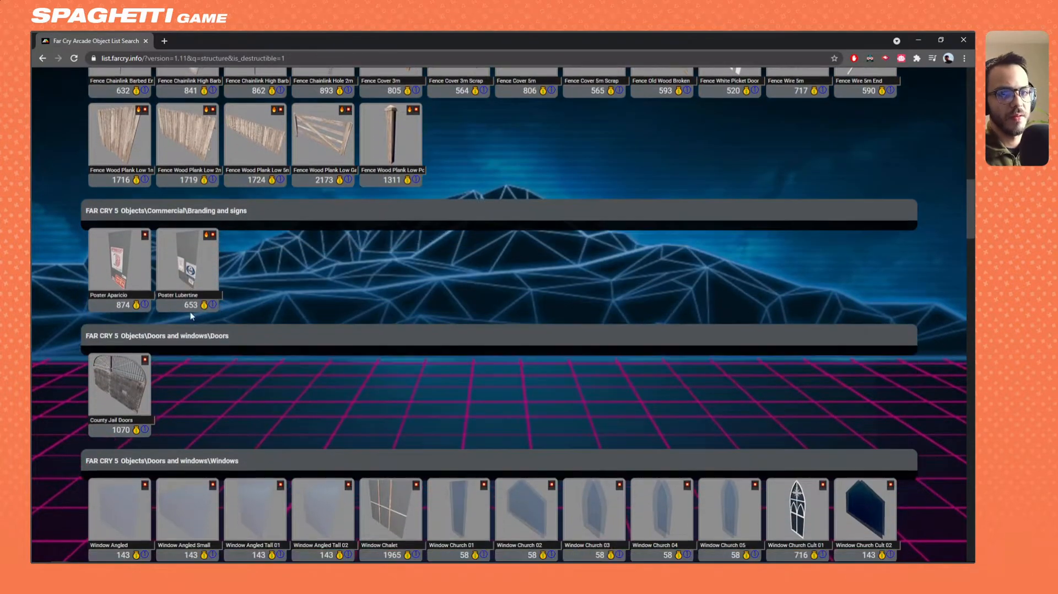
pyautogui.scroll(-3, 190, 312)
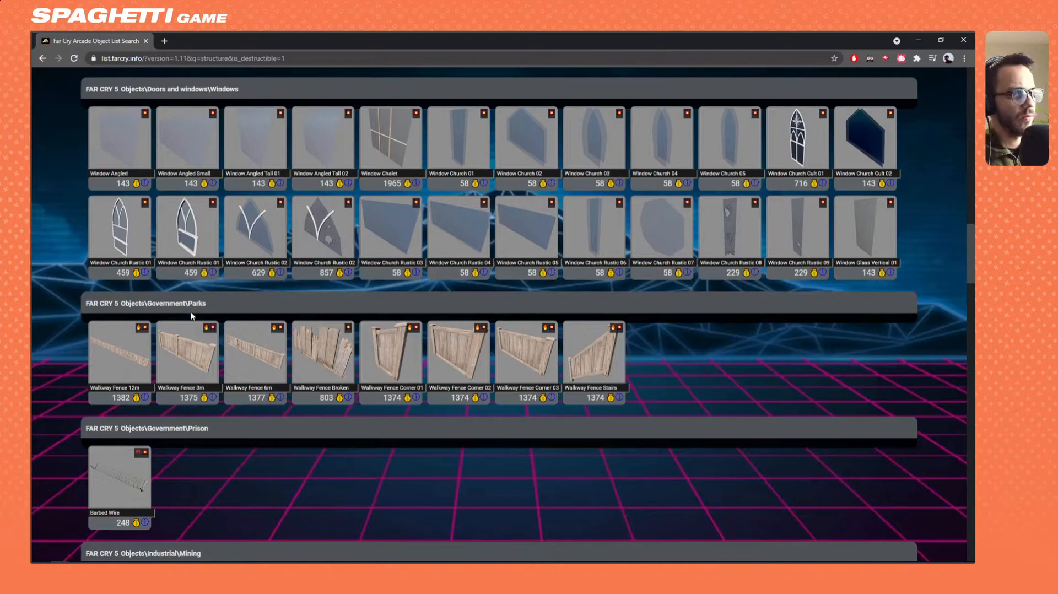
pyautogui.scroll(-6, 190, 312)
pyautogui.scroll(-4, 193, 317)
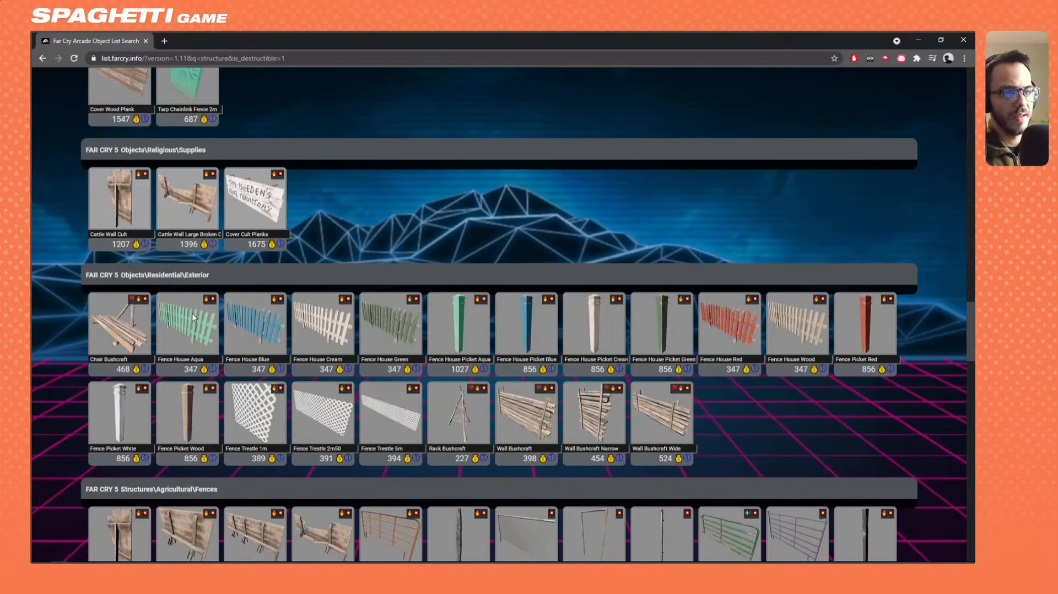
pyautogui.scroll(-1, 317, 302)
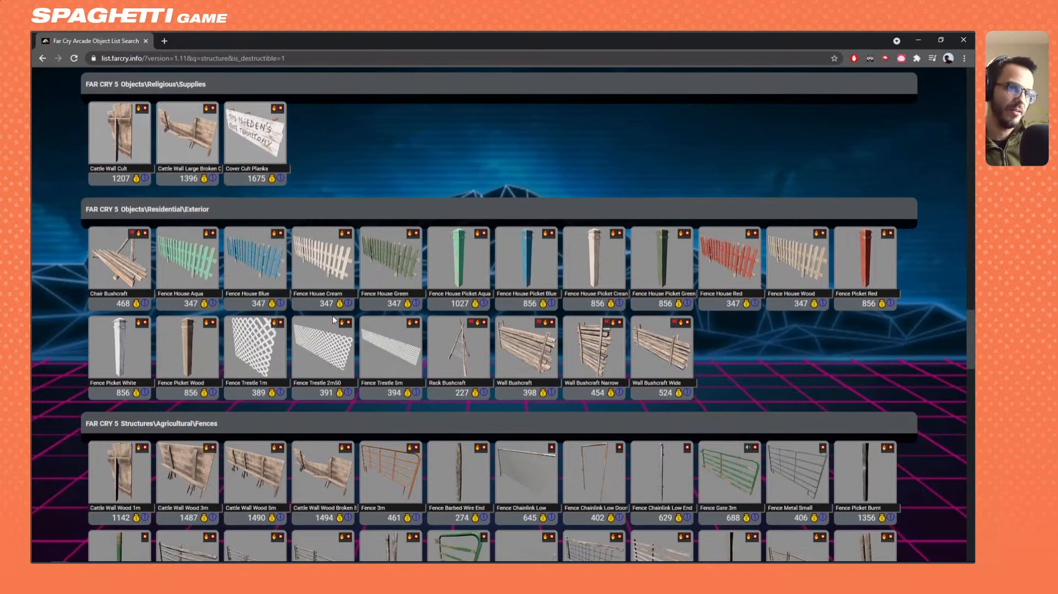
pyautogui.scroll(-10, 316, 275)
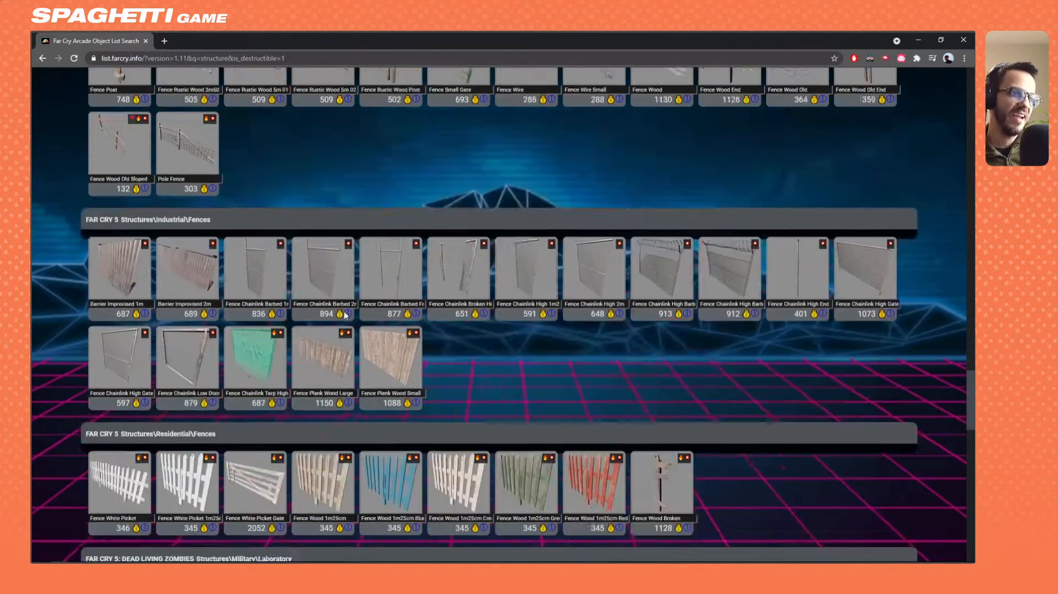
pyautogui.scroll(-8, 342, 302)
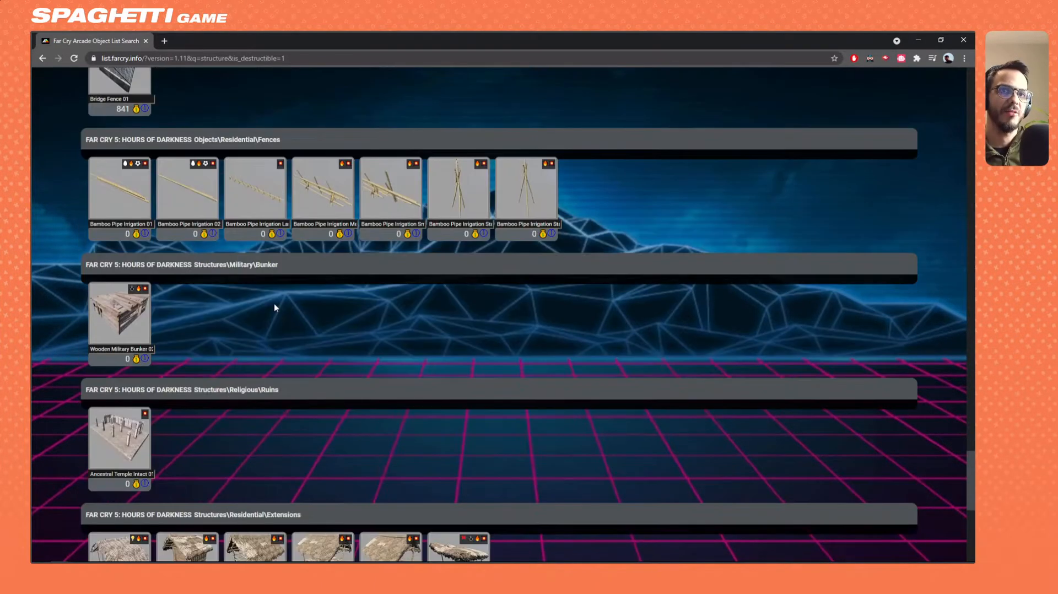
pyautogui.scroll(-4, 271, 303)
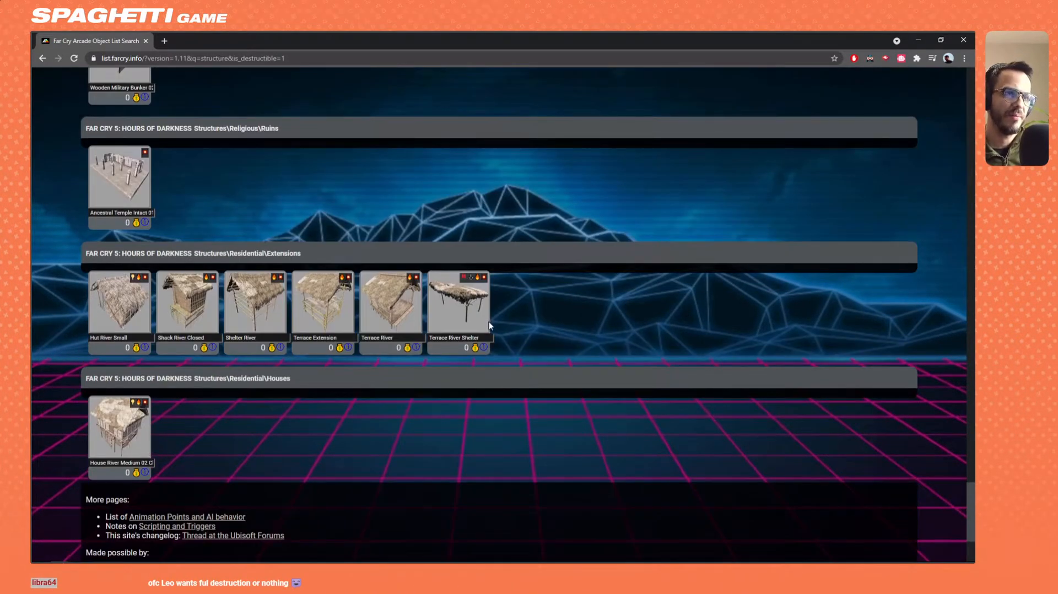
# Switch to the Far Cry 5 Arcade Editor, expand the Far Cry 5 Structures category for adding objects, and enlarge the category list.
pyautogui.click(918, 43)
pyautogui.moveTo(623, 296); pyautogui.dragTo(606, 353, button='right')
pyautogui.press('w')
pyautogui.press('d')
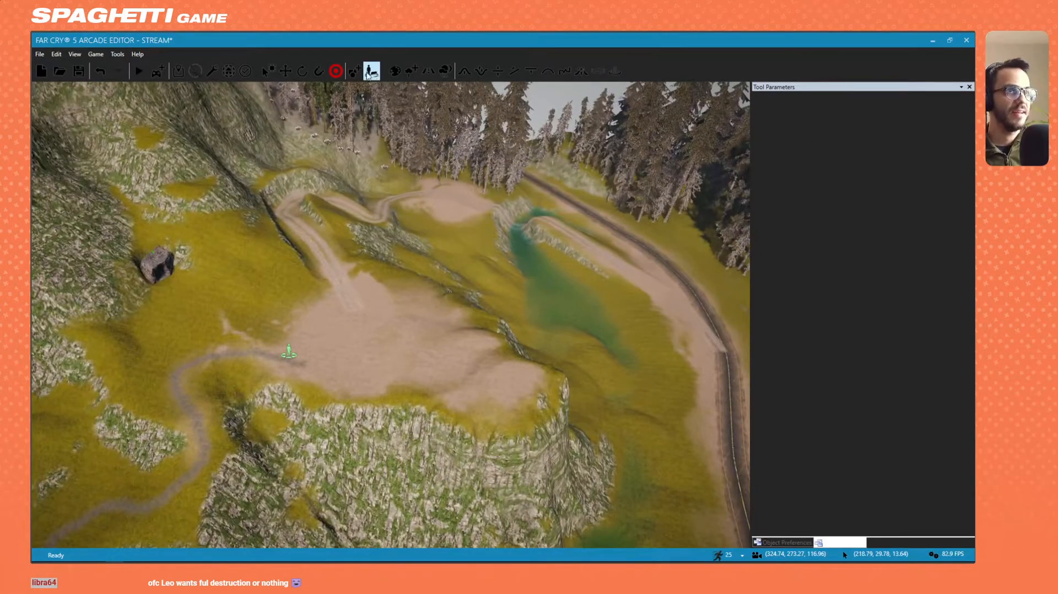
pyautogui.click(351, 76)
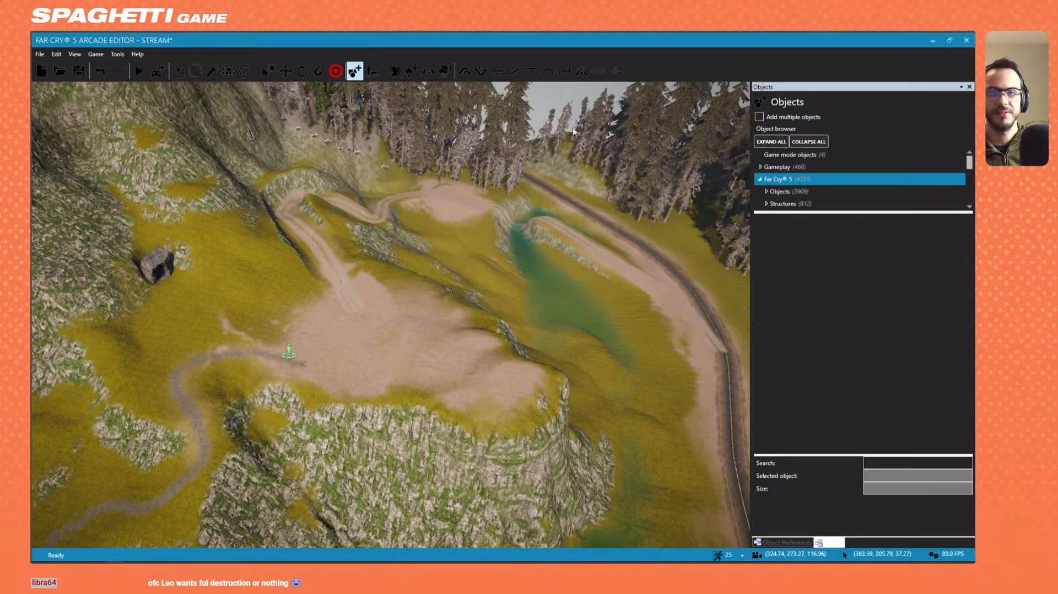
pyautogui.click(767, 205)
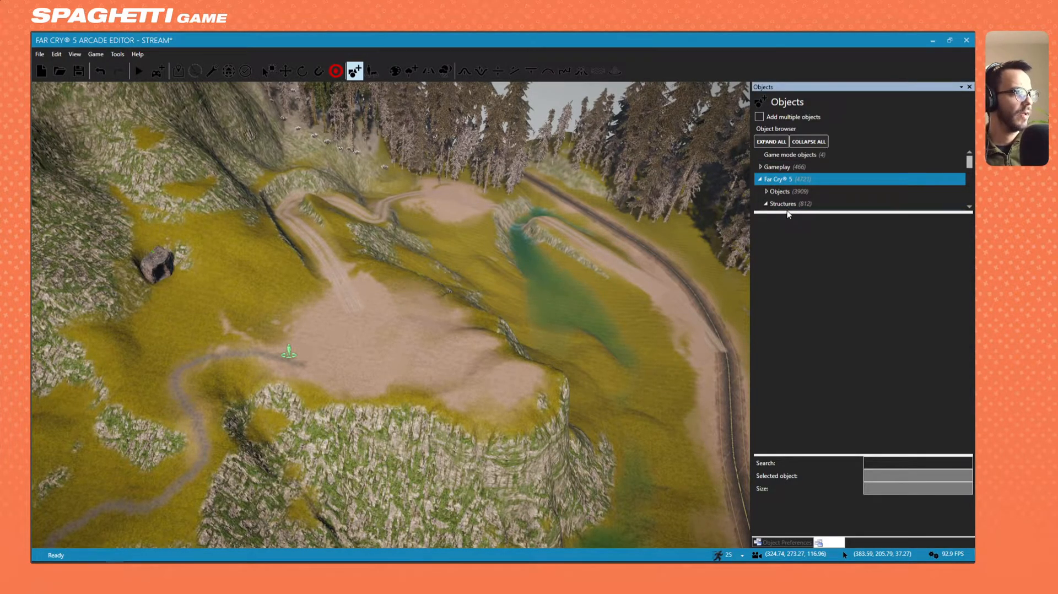
pyautogui.moveTo(788, 212); pyautogui.dragTo(788, 289)
# Survey the hilltop clearing and display the Bridges objects from the Transport structures.
pyautogui.moveTo(572, 285); pyautogui.dragTo(393, 293, button='right')
pyautogui.press('w')
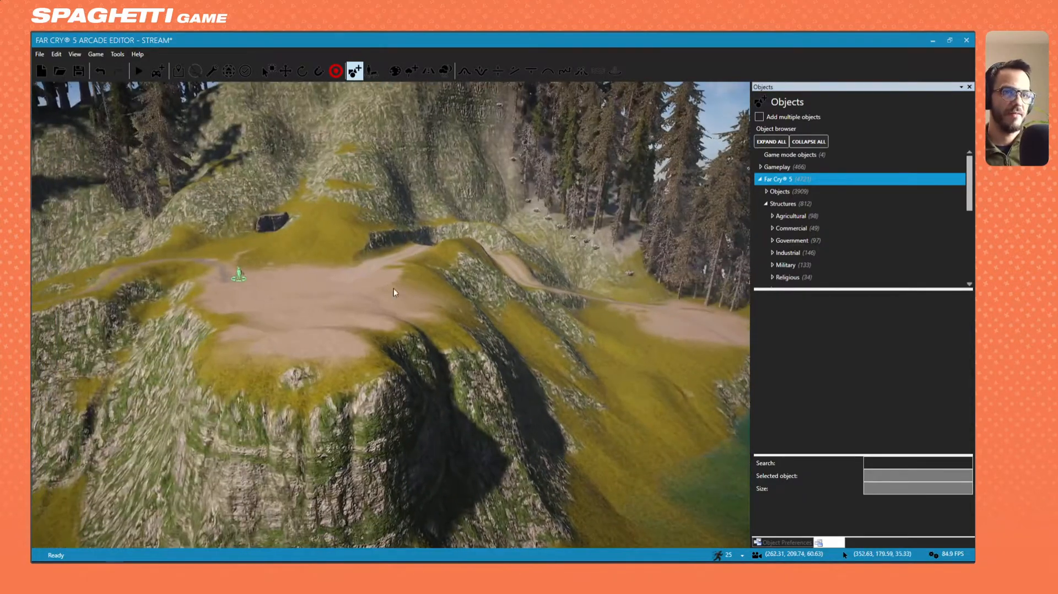
pyautogui.moveTo(255, 341); pyautogui.dragTo(665, 336, button='right')
pyautogui.moveTo(528, 338); pyautogui.dragTo(393, 204, button='right')
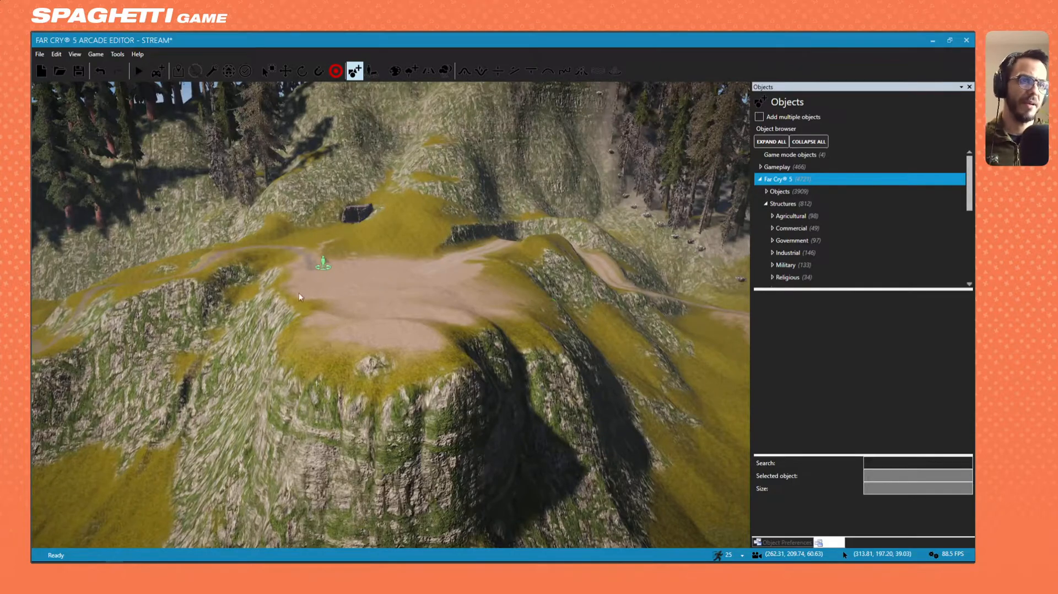
pyautogui.moveTo(324, 303); pyautogui.dragTo(359, 383, button='right')
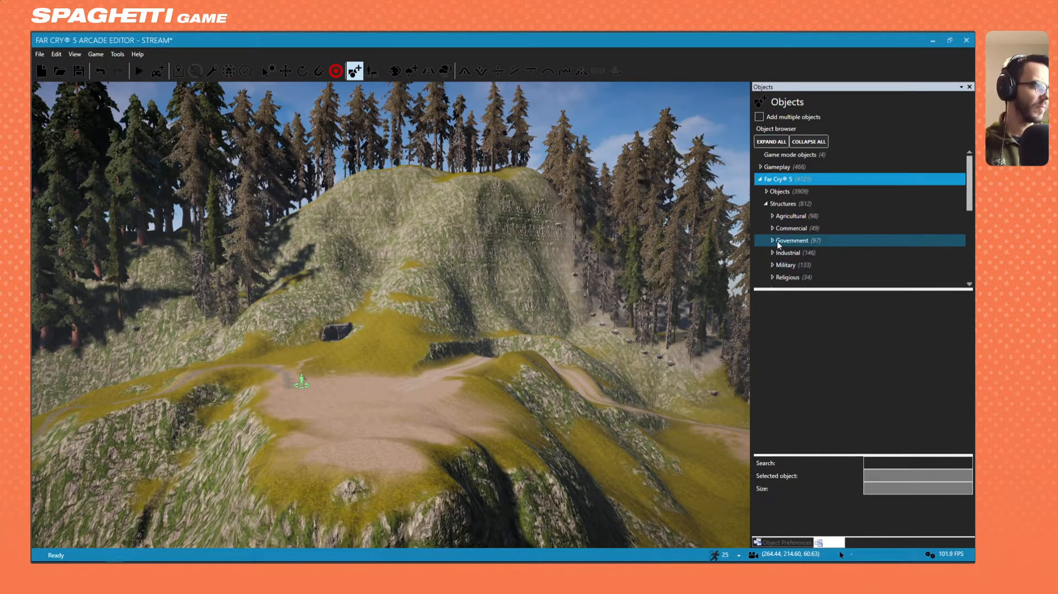
pyautogui.scroll(-1, 771, 257)
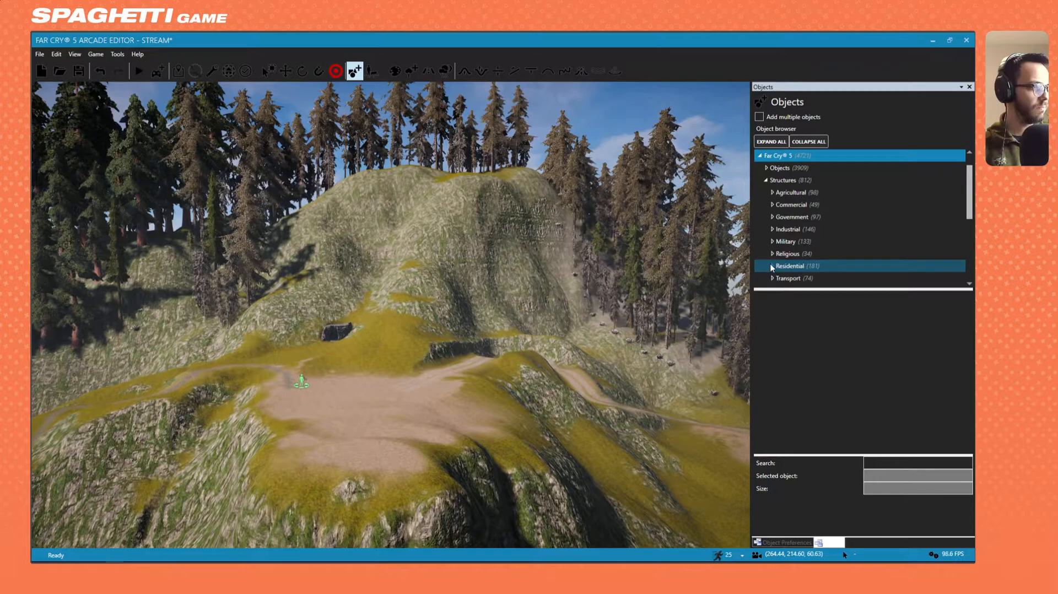
pyautogui.scroll(-2, 770, 264)
pyautogui.click(771, 231)
pyautogui.click(789, 243)
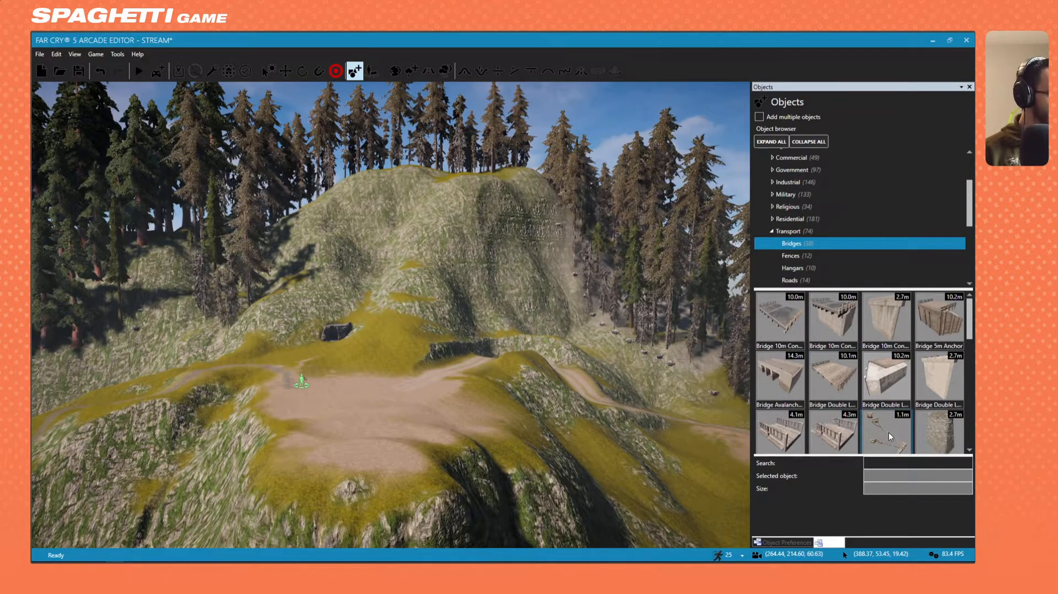
# Find the 66.0 m Bridge Road Middle among the bridge objects and place one across the stream beside the railway.
pyautogui.scroll(-4, 900, 407)
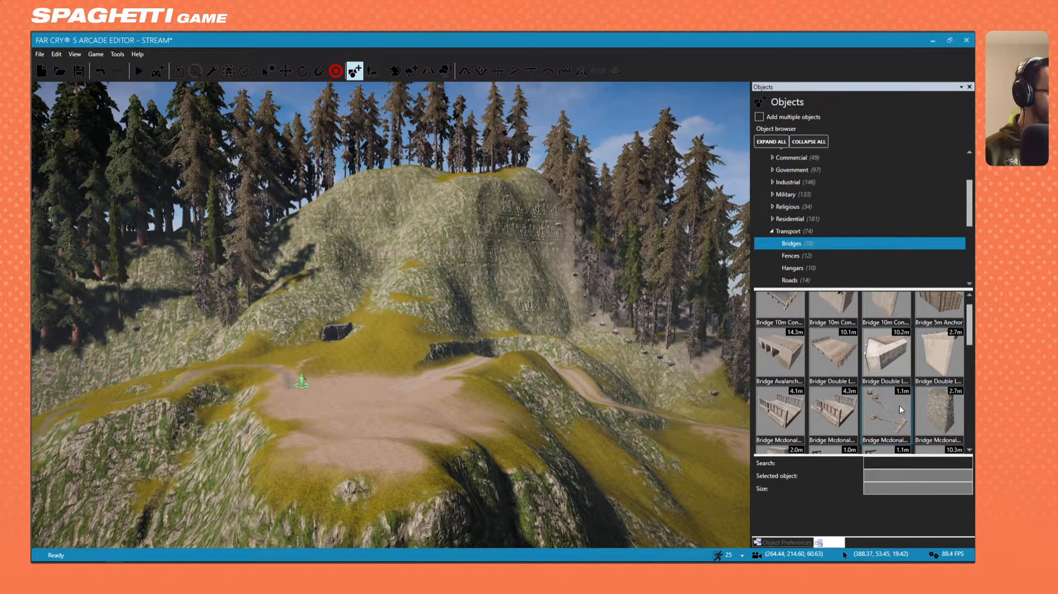
pyautogui.scroll(-4, 897, 415)
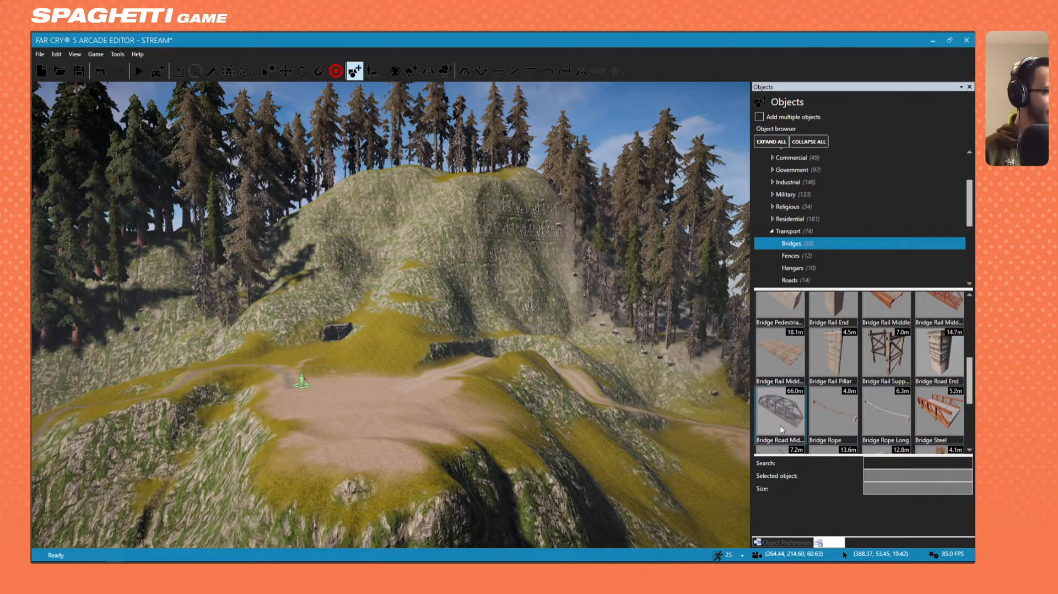
pyautogui.moveTo(563, 446); pyautogui.dragTo(494, 456, button='right')
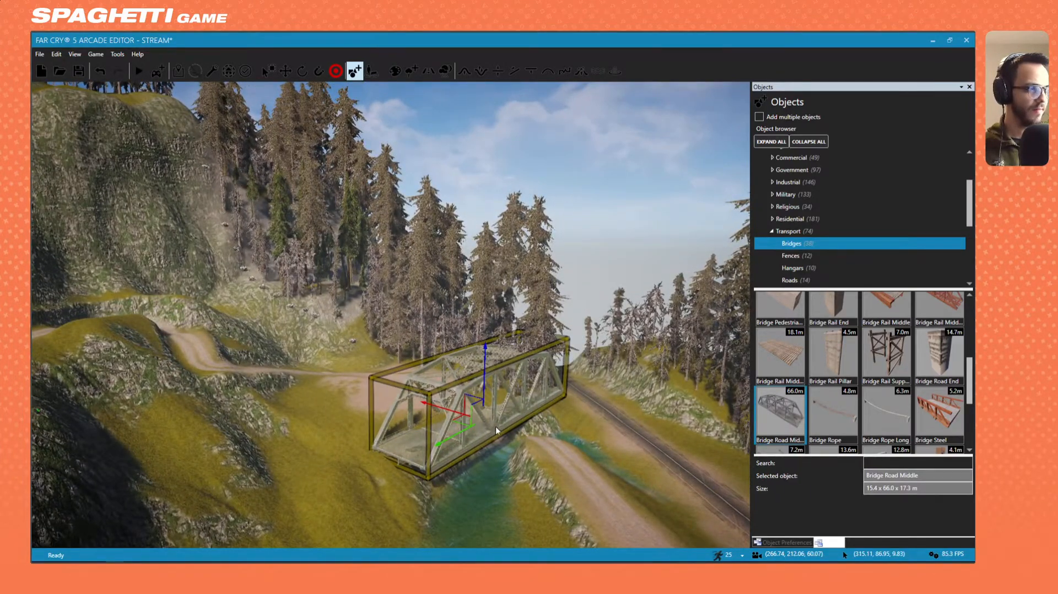
pyautogui.click(459, 423)
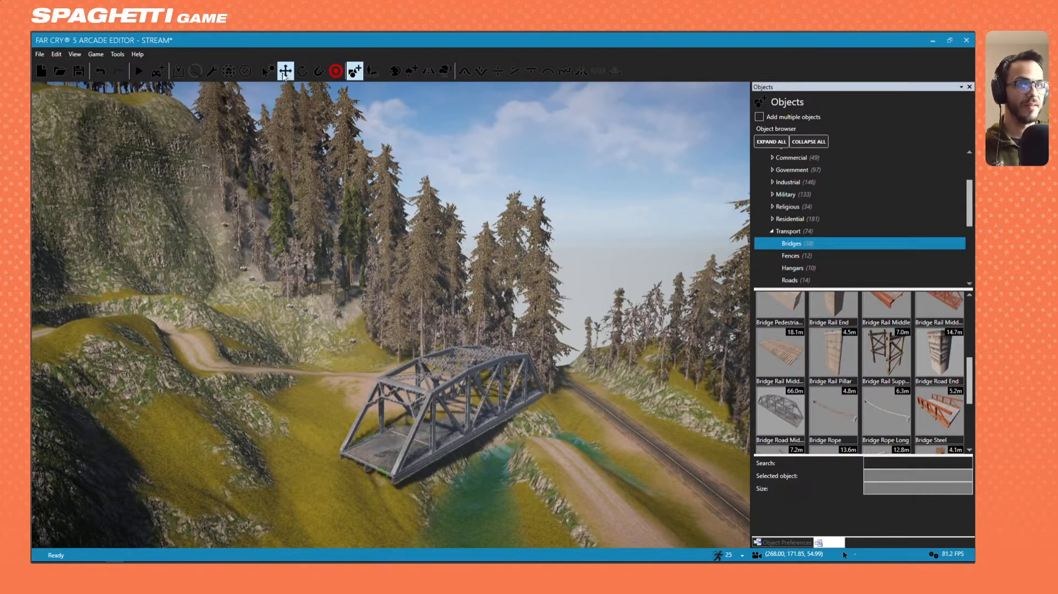
# Try placing a second Bridge Road Middle alongside the first bridge over the stream.
pyautogui.click(792, 411)
pyautogui.scroll(-3, 524, 432)
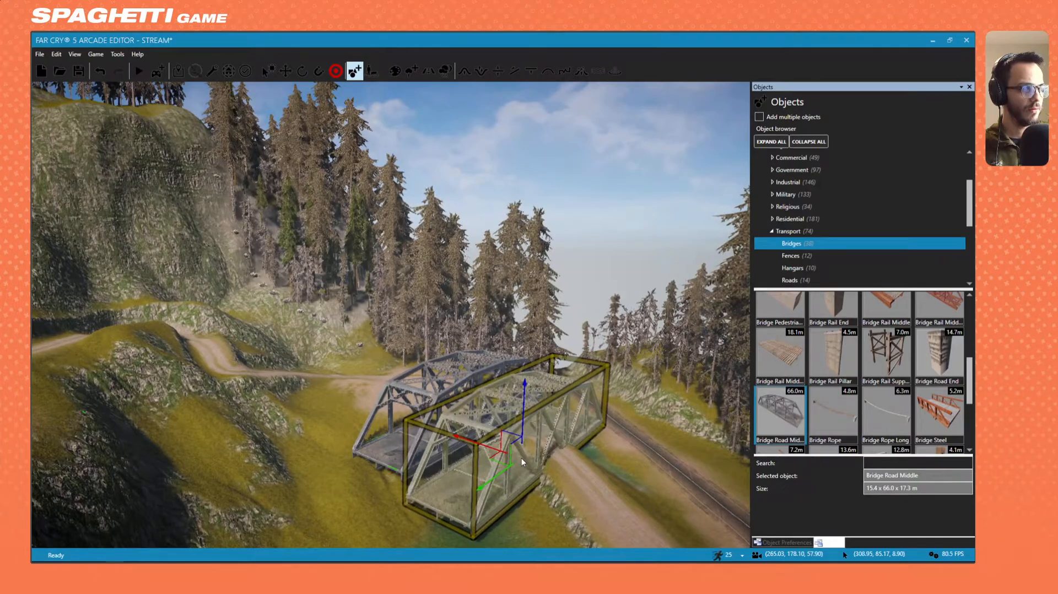
pyautogui.scroll(-2, 521, 459)
pyautogui.scroll(2, 521, 457)
pyautogui.scroll(-2, 520, 456)
pyautogui.scroll(2, 519, 455)
pyautogui.scroll(-2, 518, 454)
pyautogui.scroll(2, 519, 455)
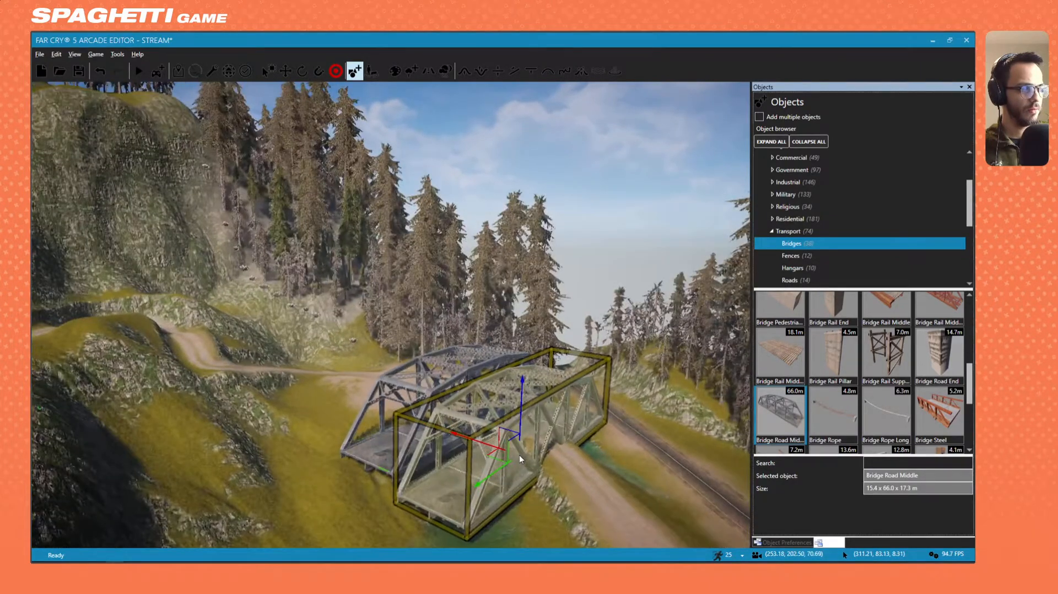
pyautogui.press('alt')
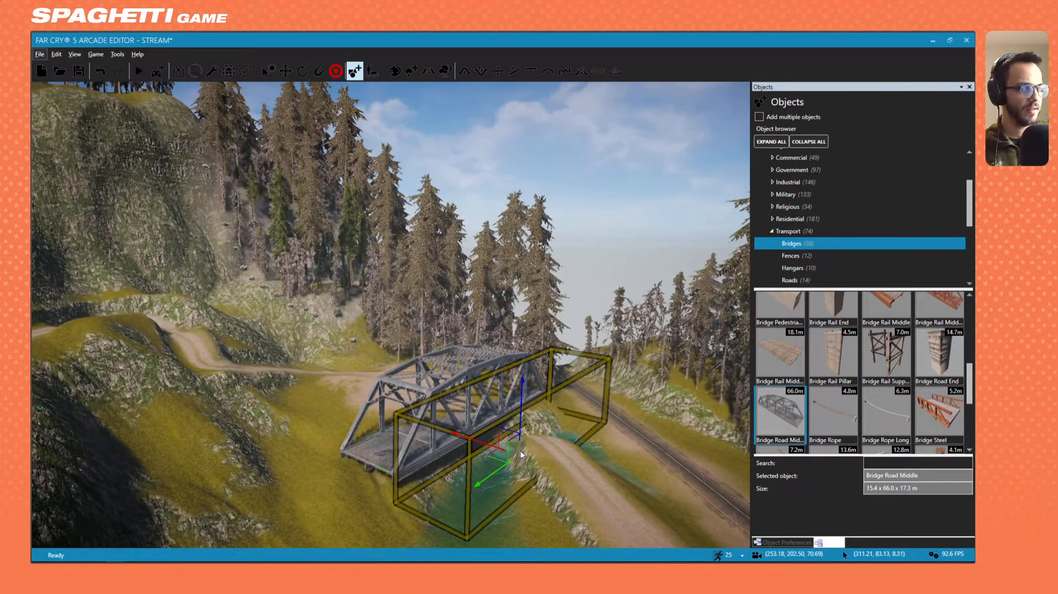
pyautogui.press('alt')
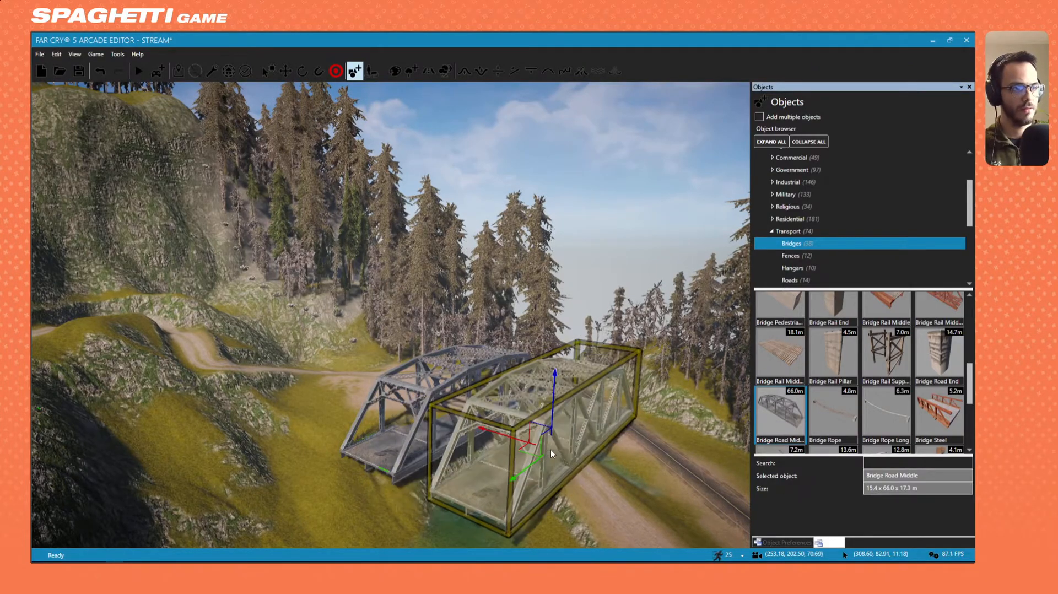
pyautogui.click(545, 437)
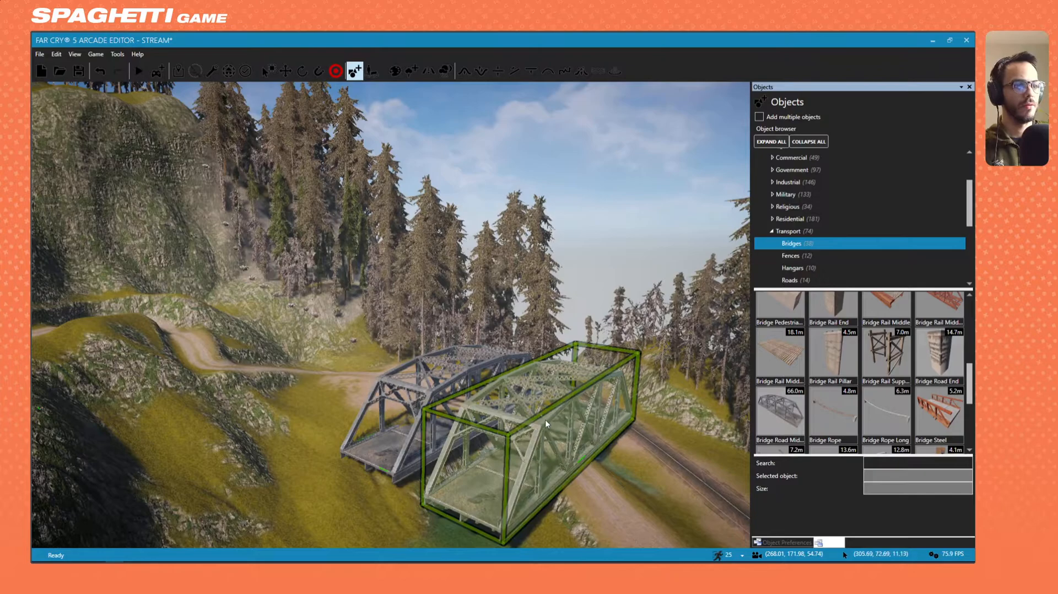
# Delete the second bridge and select the first Bridge Road Middle over the stream.
pyautogui.click(545, 419)
pyautogui.press('Delete')
pyautogui.click(442, 377)
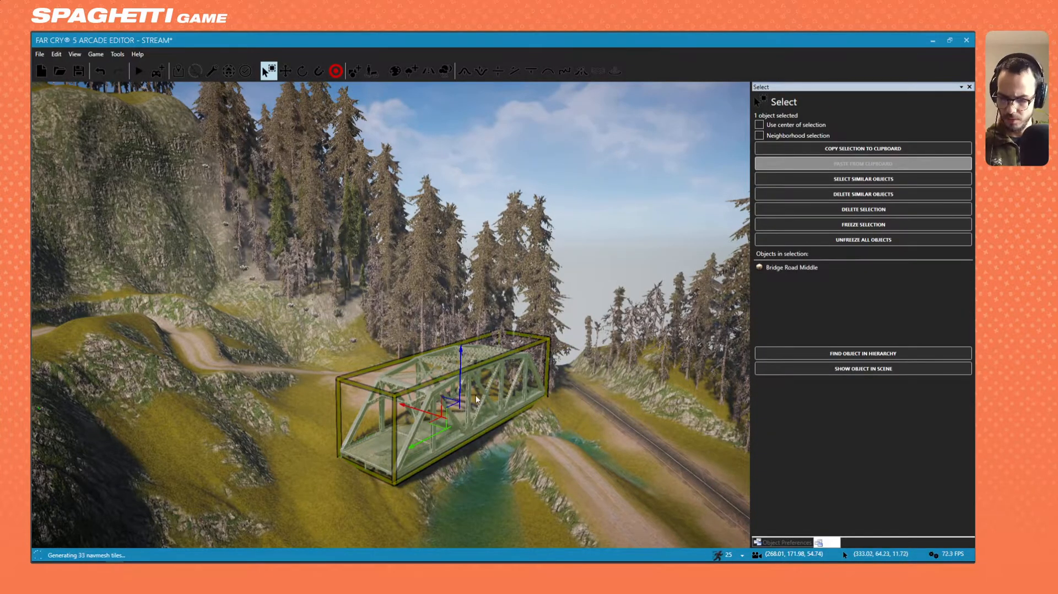
# Try rotating the Bridge Road Middle to line it up with the dirt tracks on both sides of the stream.
pyautogui.press('3')
pyautogui.moveTo(464, 455); pyautogui.dragTo(395, 444)
pyautogui.moveTo(522, 472); pyautogui.dragTo(426, 370, button='right')
pyautogui.click(509, 443)
pyautogui.press('d')
pyautogui.click(509, 371)
pyautogui.press('w')
# Delete the Bridge Road Middle from the stream crossing.
pyautogui.moveTo(493, 426); pyautogui.dragTo(403, 310, button='right')
pyautogui.press('w')
pyautogui.press('w')
pyautogui.press('d')
pyautogui.press('s')
pyautogui.press('s')
pyautogui.press('d')
pyautogui.press('s')
pyautogui.press('Delete')
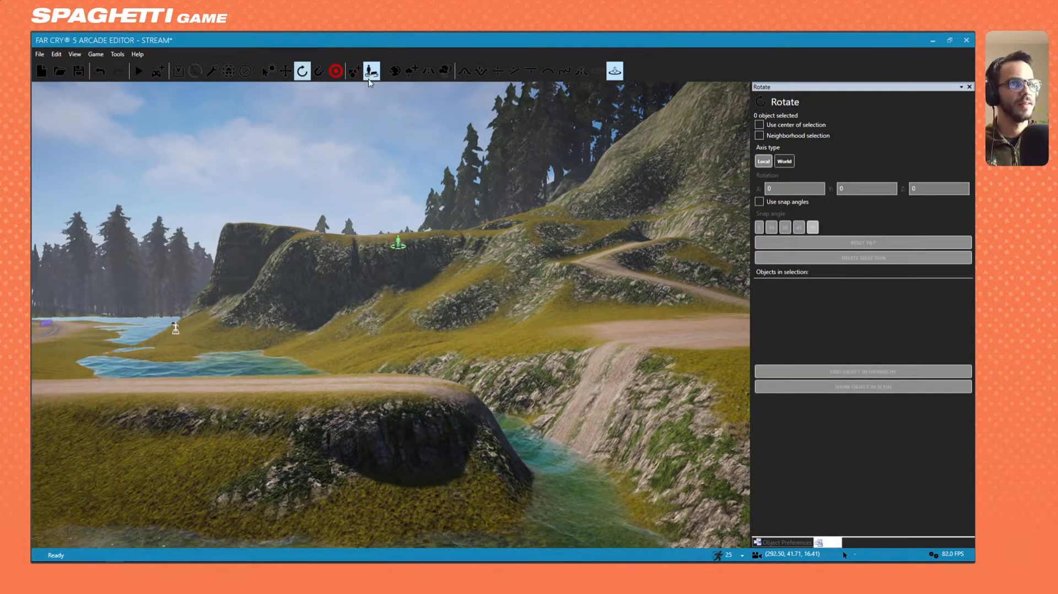
# Look through the bridge objects for a smaller piece that suits the narrow stream crossing.
pyautogui.press('Escape')
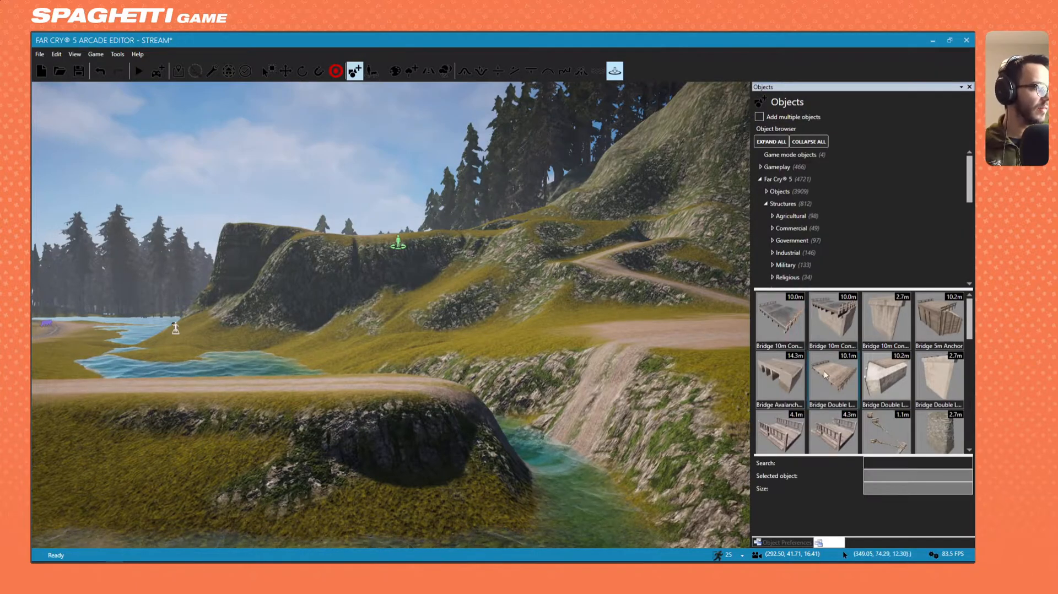
pyautogui.scroll(-2, 868, 401)
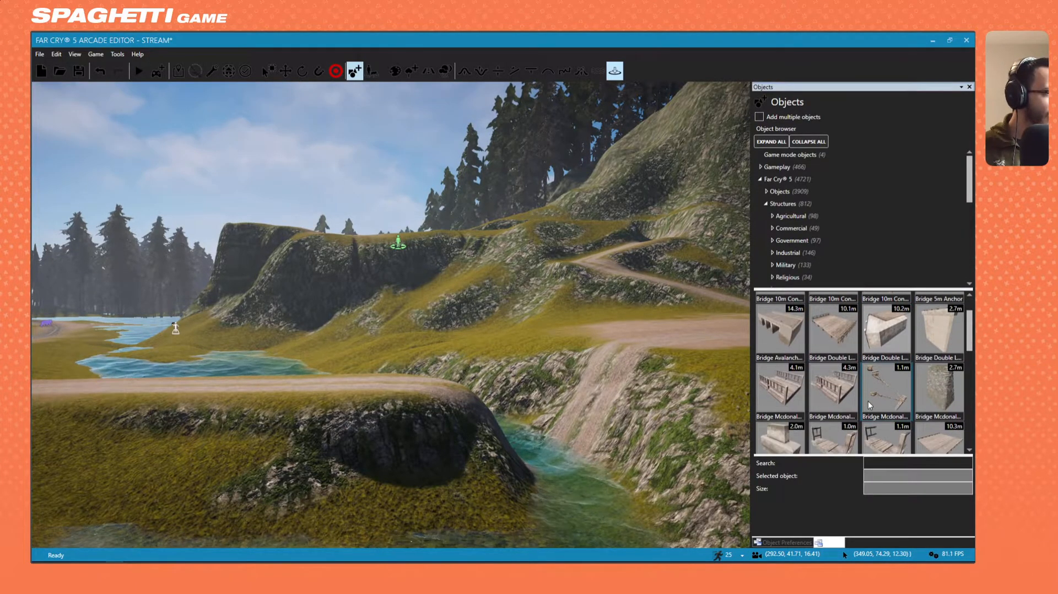
pyautogui.scroll(-1, 869, 402)
pyautogui.scroll(-1, 868, 401)
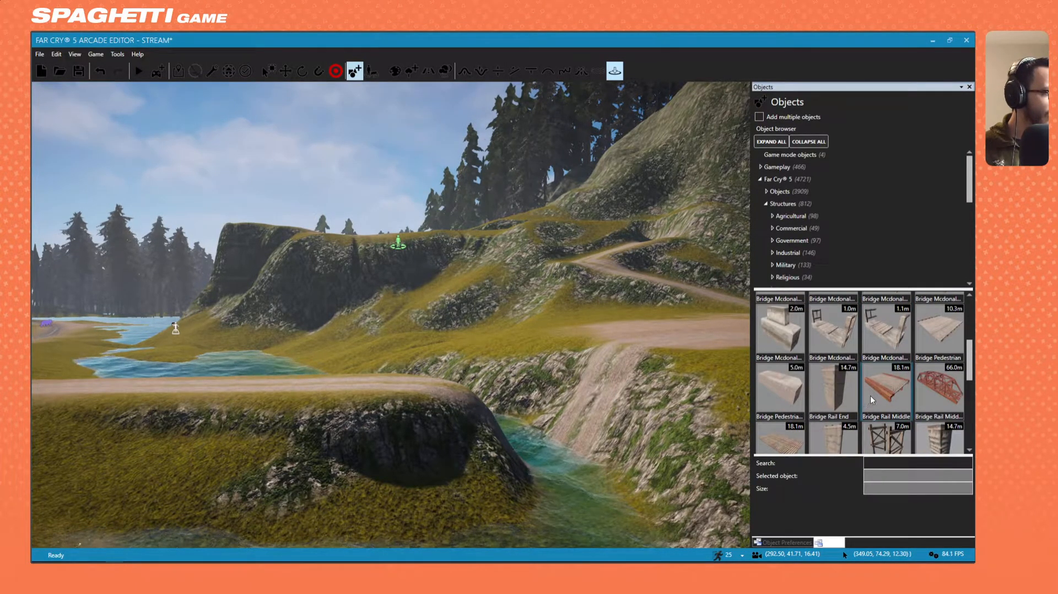
pyautogui.scroll(-2, 872, 400)
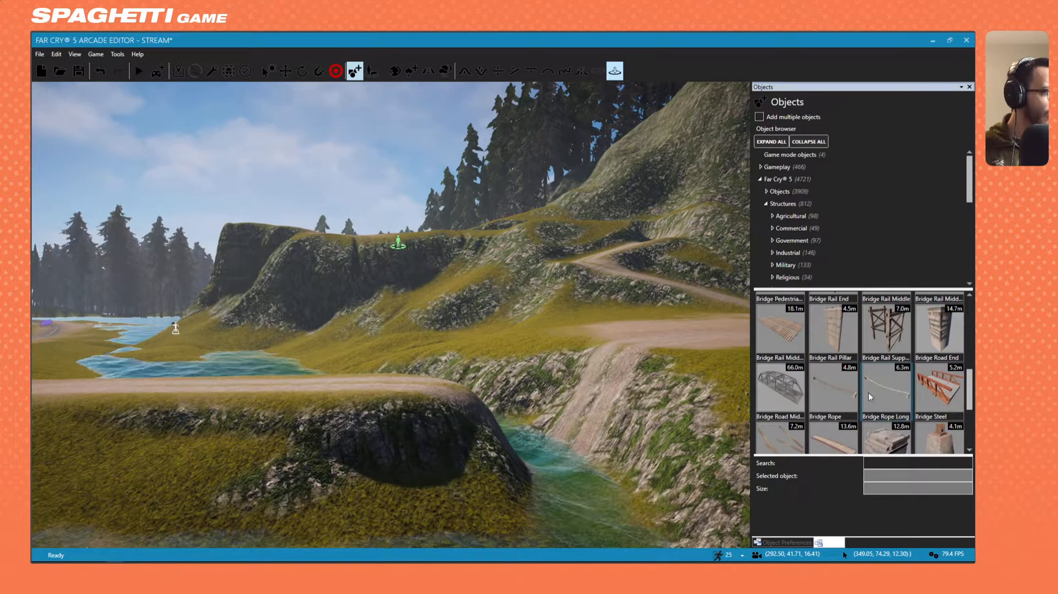
pyautogui.scroll(-2, 868, 391)
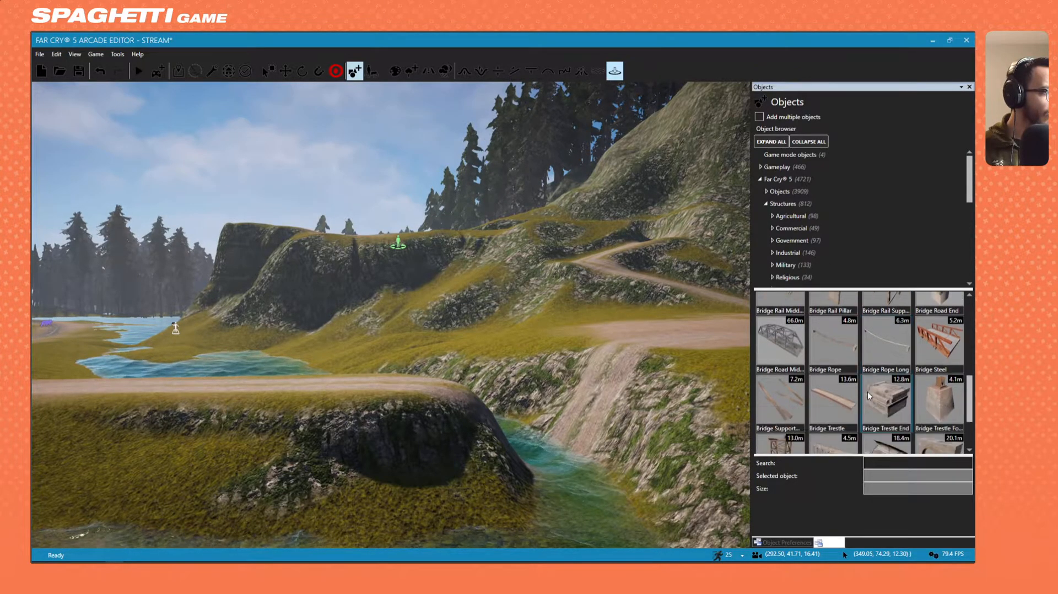
pyautogui.scroll(-1, 841, 375)
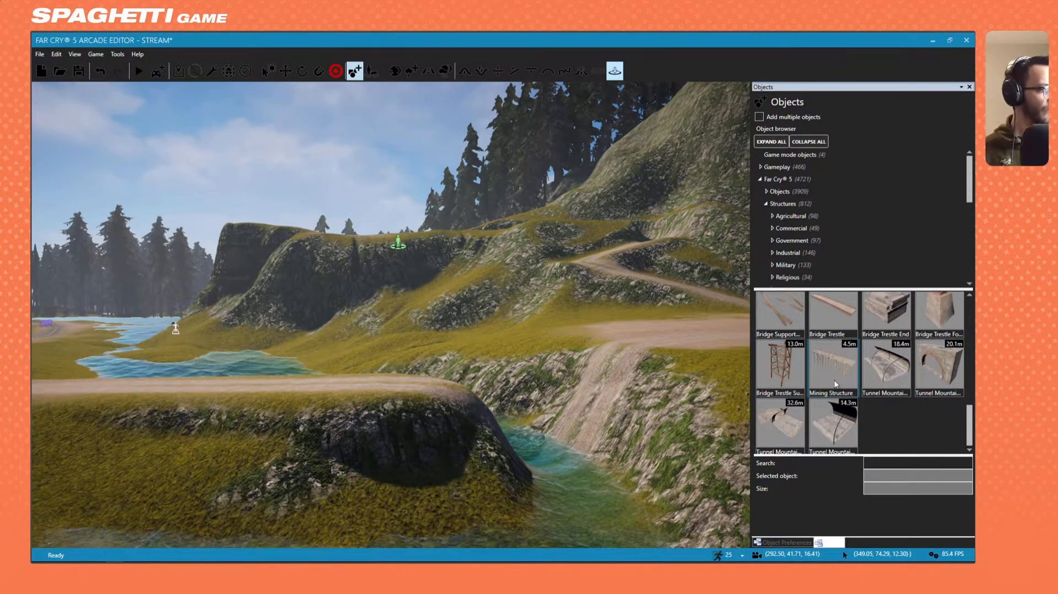
pyautogui.scroll(-1, 870, 366)
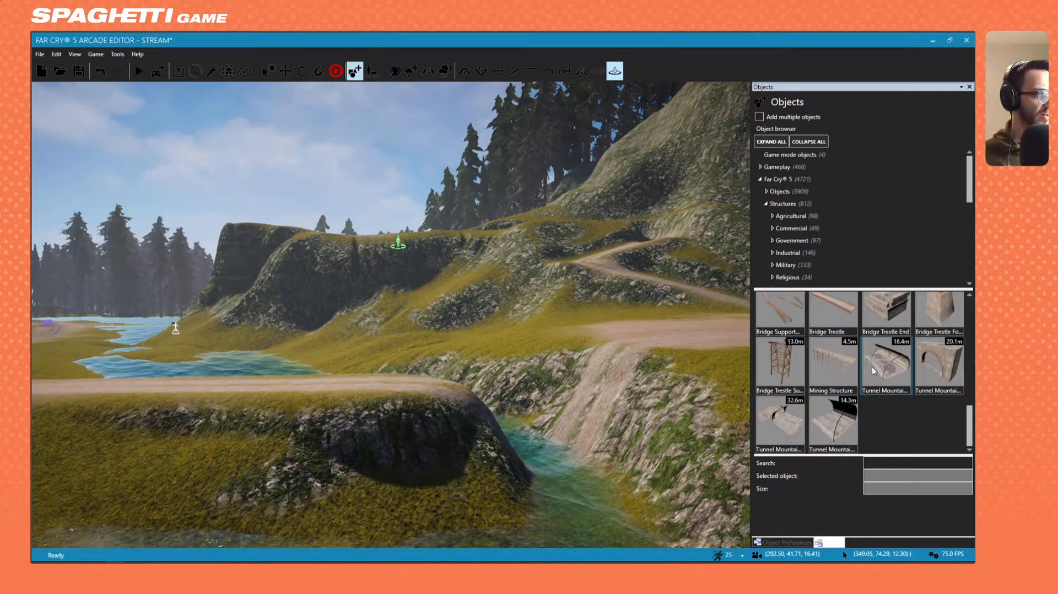
pyautogui.scroll(4, 829, 376)
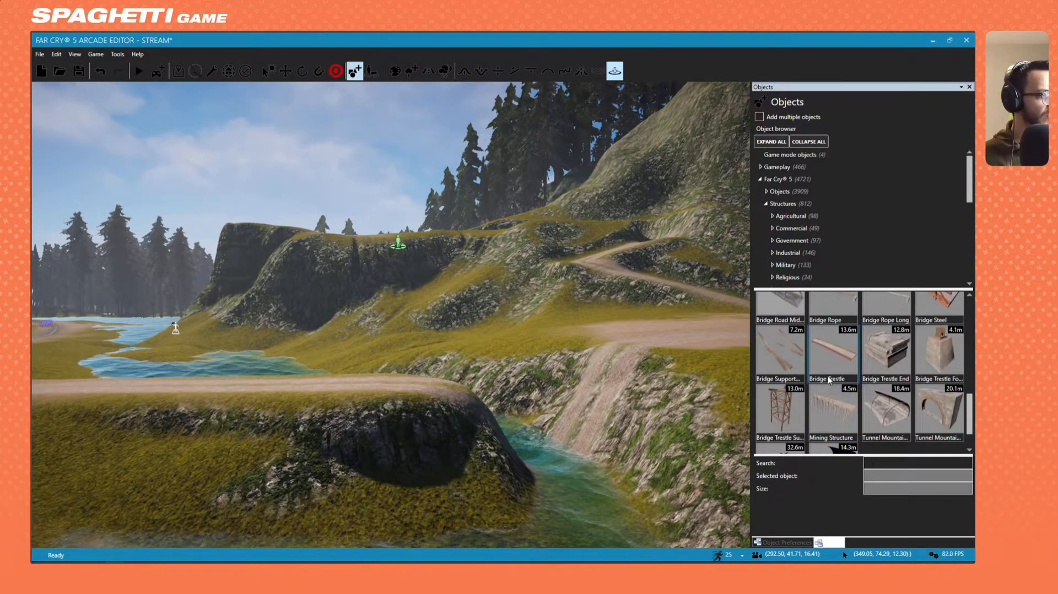
pyautogui.scroll(3, 831, 380)
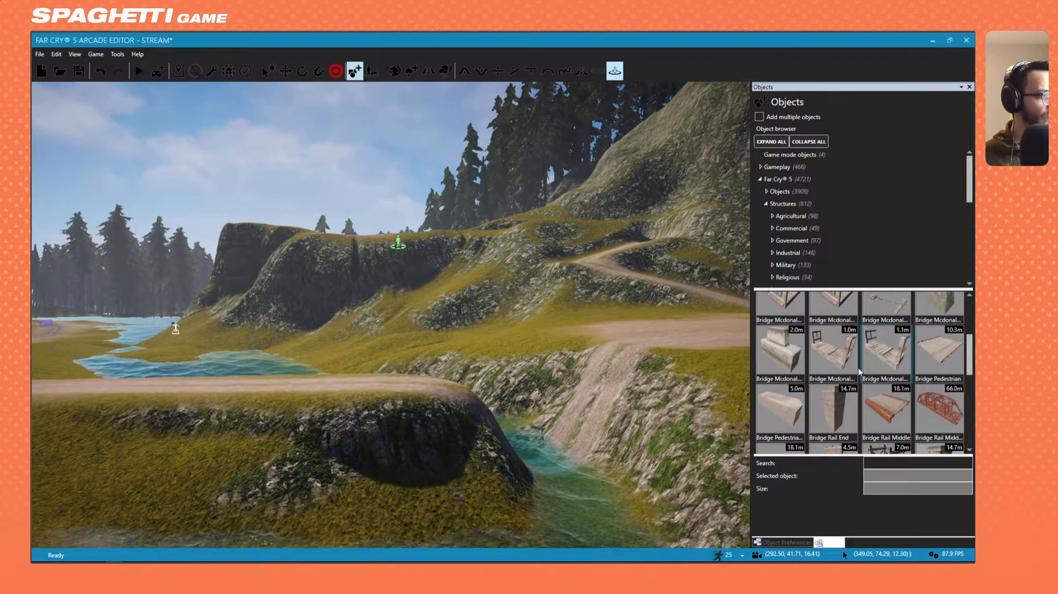
pyautogui.scroll(2, 849, 376)
pyautogui.scroll(1, 843, 381)
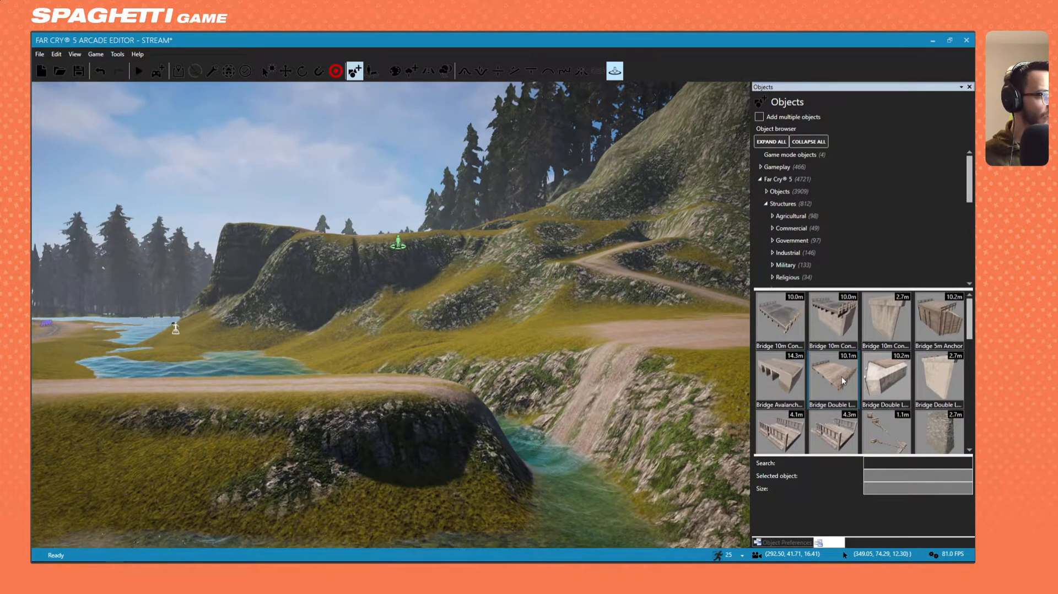
# Place a 10.2 m Bridge 5m Anchor over the stream at the end of the dirt road.
pyautogui.click(936, 328)
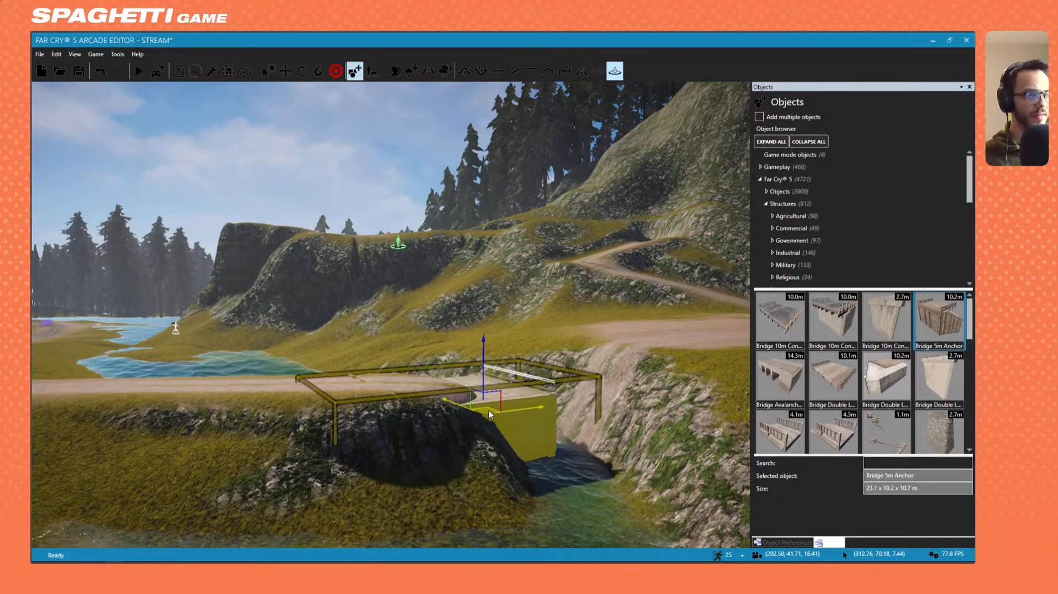
pyautogui.click(389, 399)
pyautogui.press('w')
pyautogui.moveTo(388, 399); pyautogui.dragTo(307, 413, button='right')
pyautogui.press('s')
pyautogui.press('d')
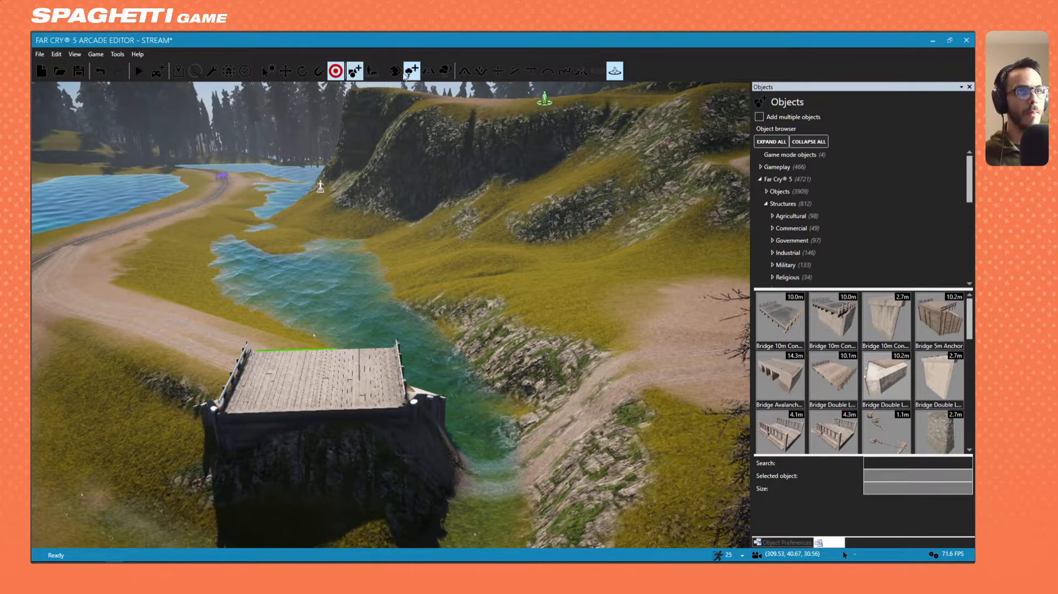
# Select the Bridge 5m Anchor and rotate it about its vertical axis by roughly a quarter turn.
pyautogui.click(346, 356)
pyautogui.moveTo(346, 356); pyautogui.dragTo(372, 313, button='right')
pyautogui.moveTo(239, 273); pyautogui.dragTo(399, 444)
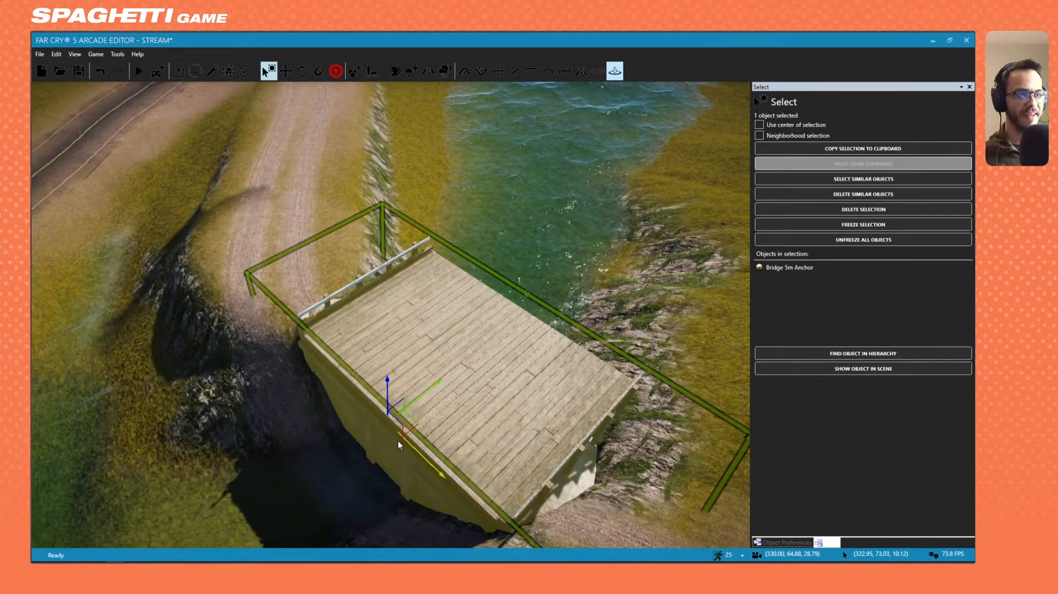
pyautogui.press('e')
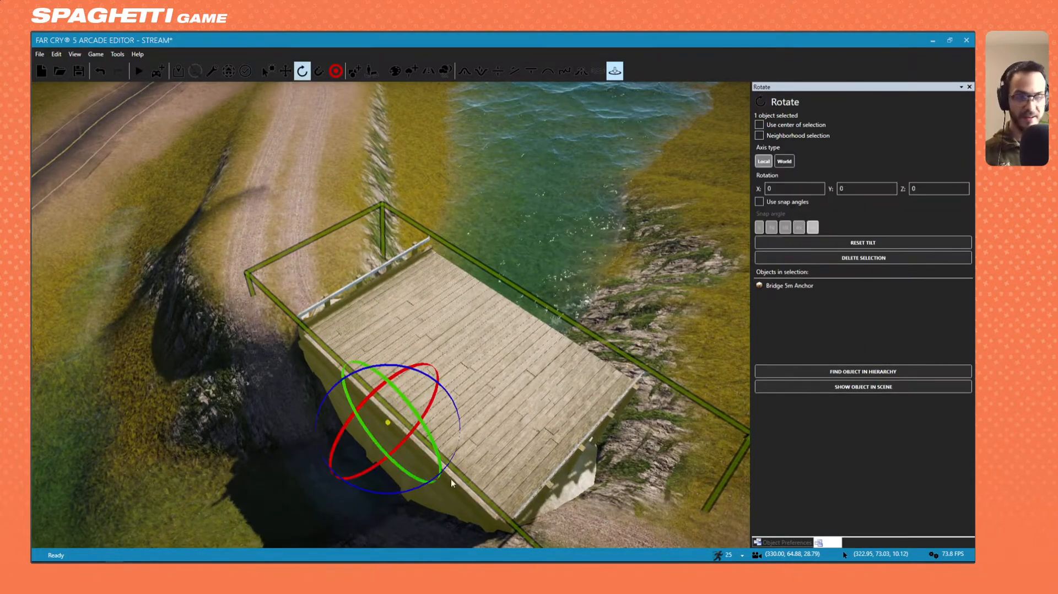
pyautogui.click(396, 491)
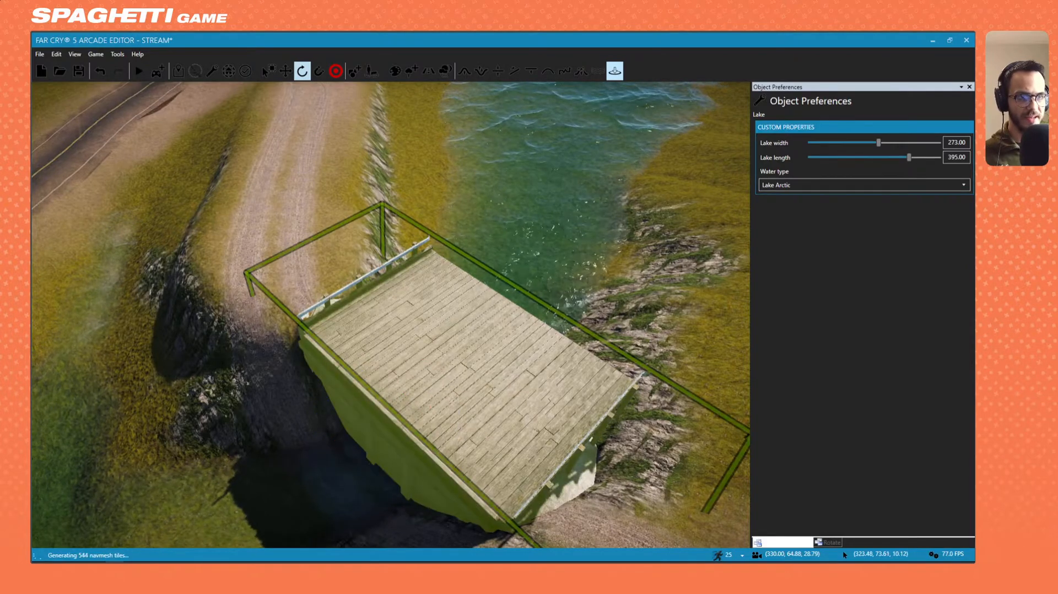
pyautogui.click(431, 436)
pyautogui.moveTo(438, 353); pyautogui.dragTo(529, 320, button='right')
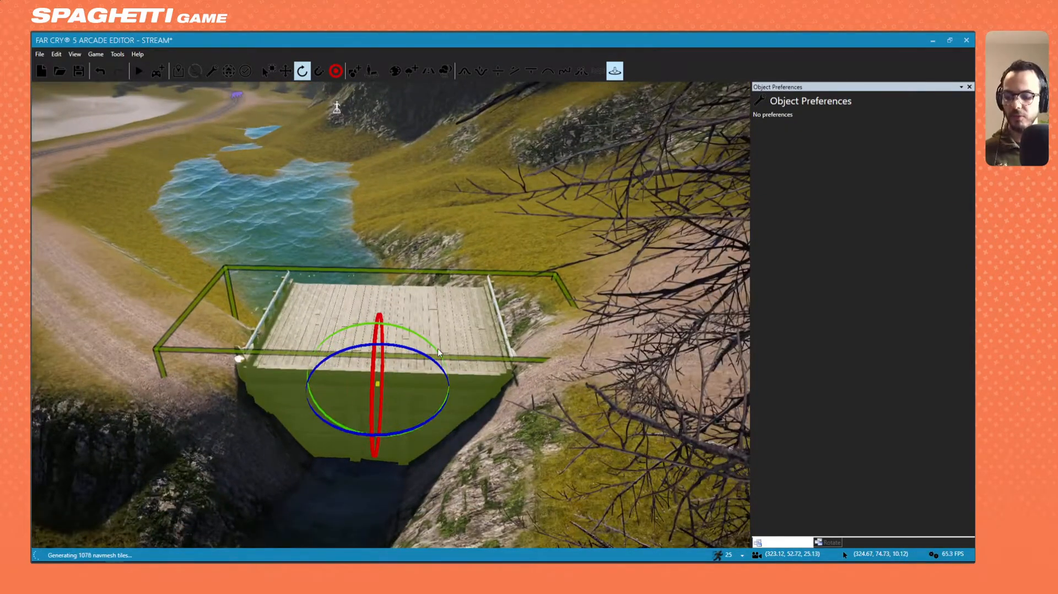
pyautogui.scroll(2, 439, 376)
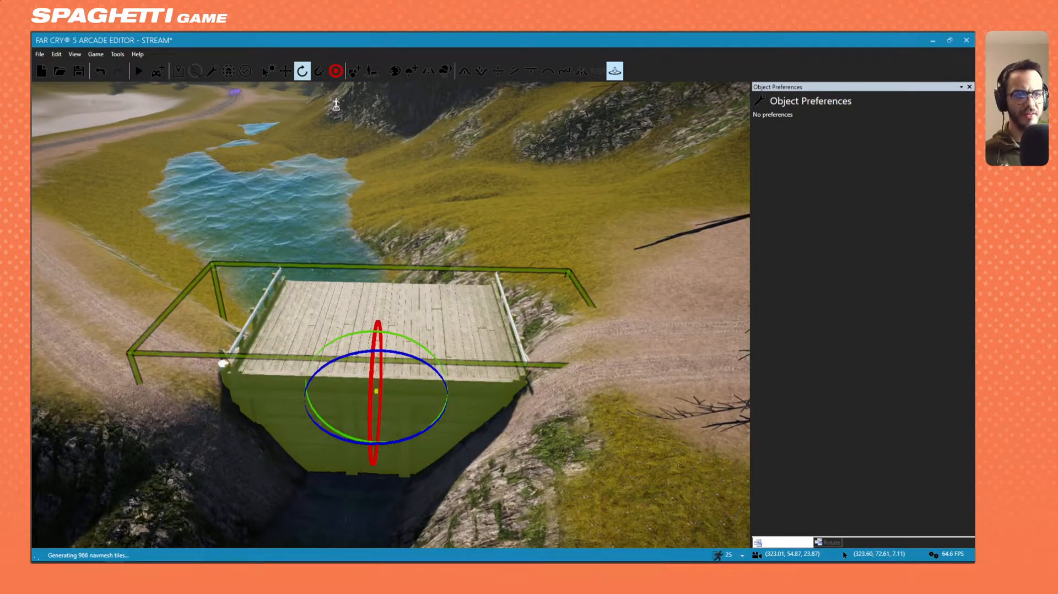
pyautogui.moveTo(376, 390); pyautogui.dragTo(418, 406, button='right')
pyautogui.press('a')
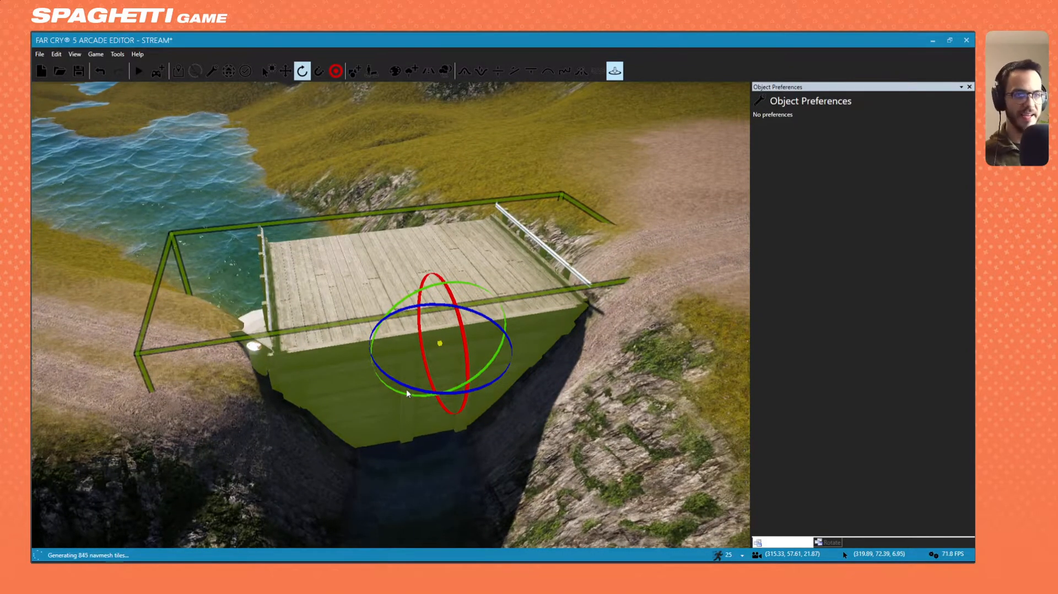
pyautogui.moveTo(419, 390); pyautogui.dragTo(396, 319)
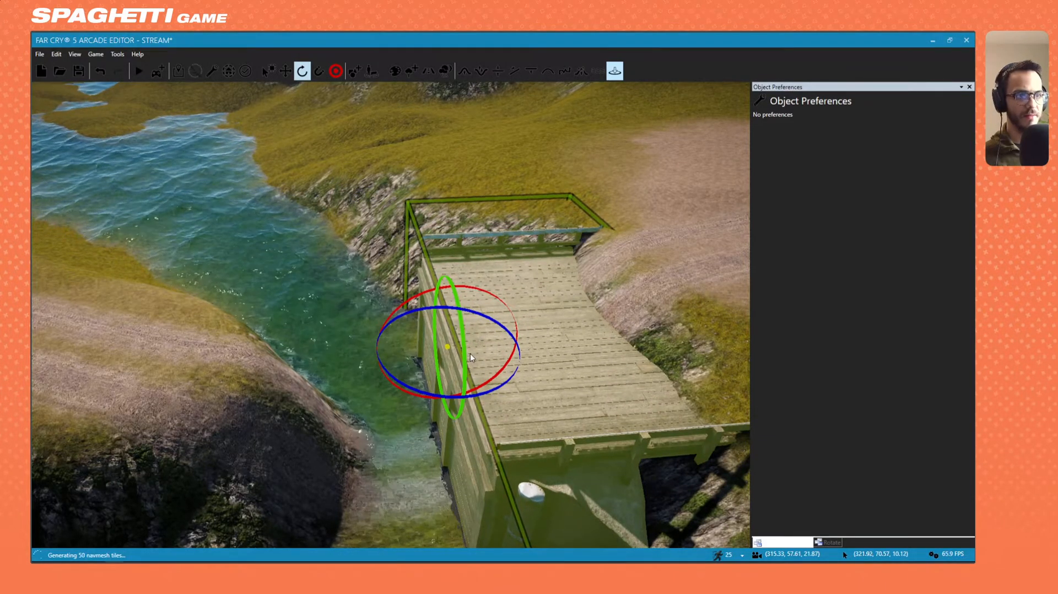
# Move the Bridge 5m Anchor sideways so its deck covers the gap between the stream's banks.
pyautogui.press('w')
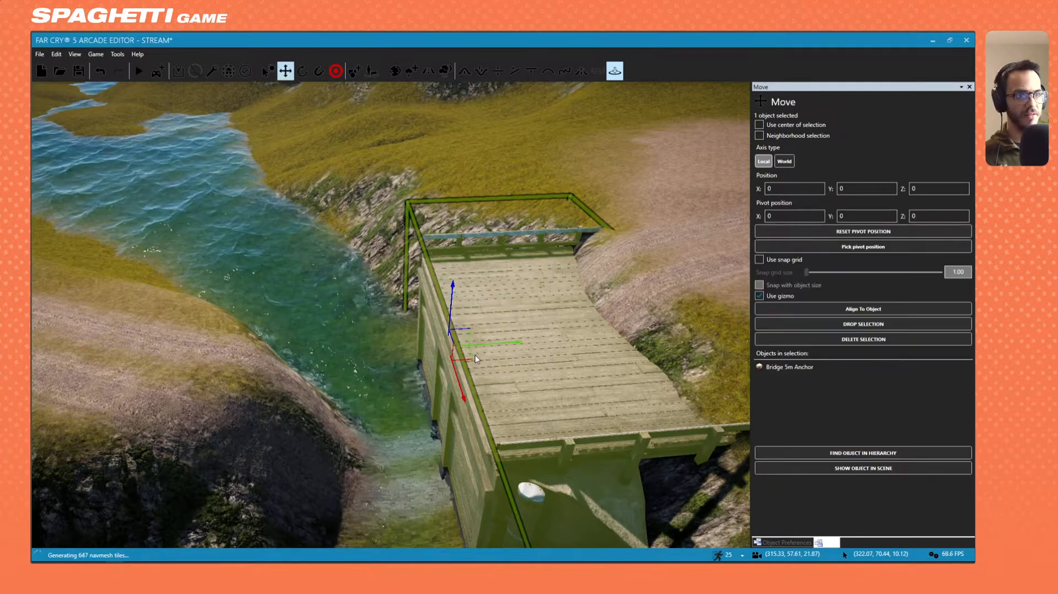
pyautogui.moveTo(462, 335); pyautogui.dragTo(329, 284)
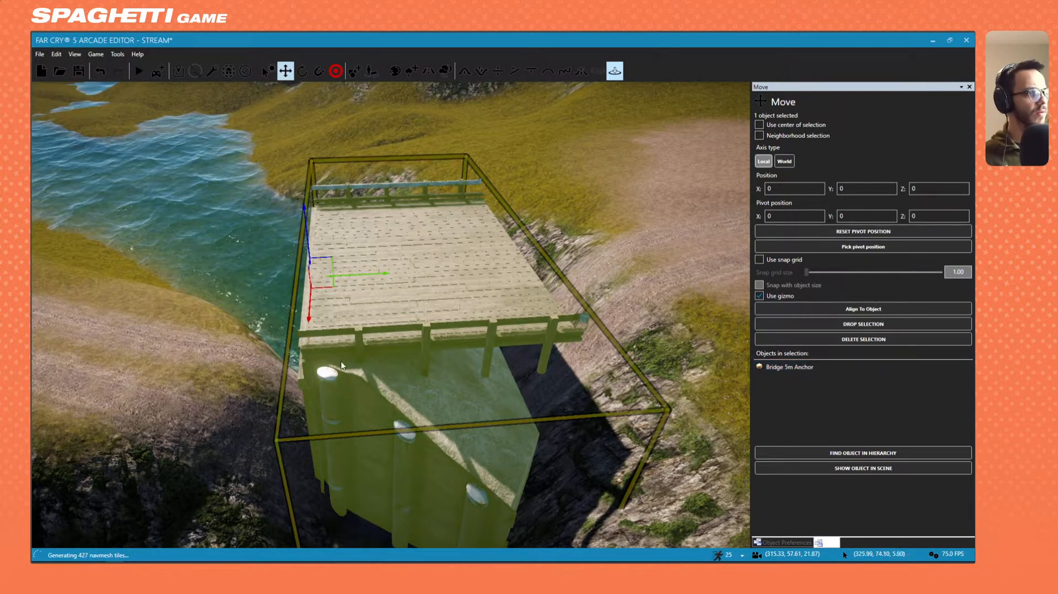
pyautogui.press('a')
pyautogui.moveTo(341, 365); pyautogui.dragTo(427, 353, button='right')
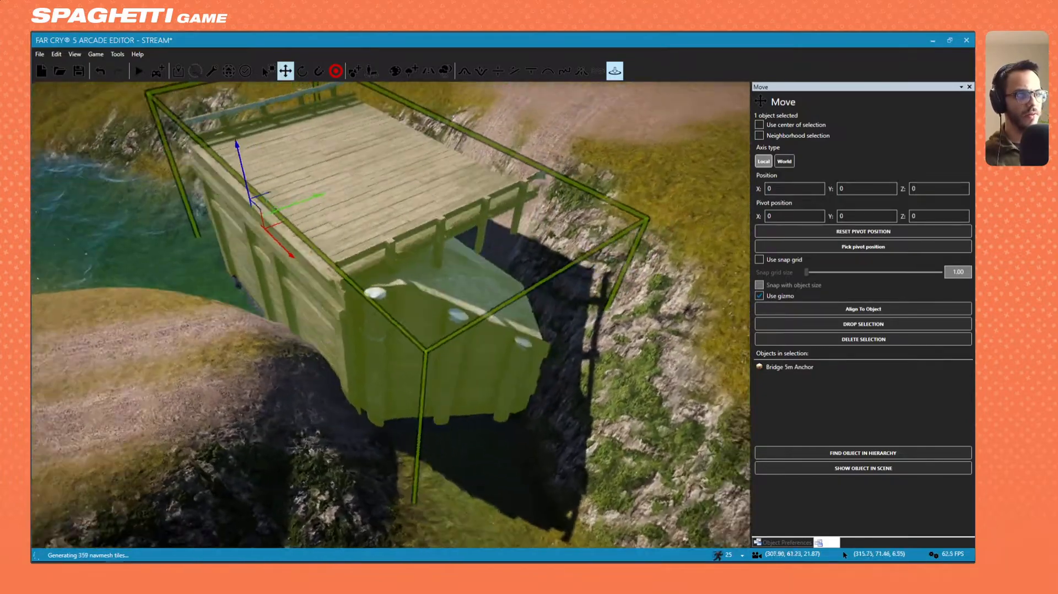
pyautogui.press('d')
pyautogui.moveTo(367, 298); pyautogui.dragTo(448, 306, button='right')
pyautogui.press('s')
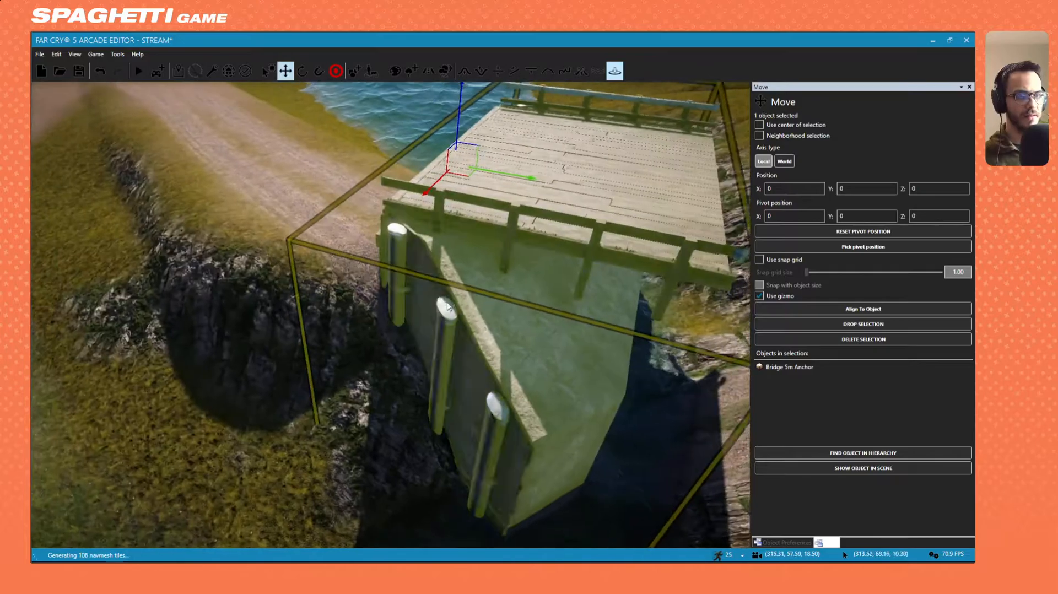
pyautogui.press('a')
pyautogui.moveTo(507, 276)
pyautogui.mouseDown(button='right')
pyautogui.moveTo(650, 221)
pyautogui.moveTo(497, 298)
pyautogui.moveTo(419, 315)
pyautogui.moveTo(397, 303)
pyautogui.moveTo(474, 287)
pyautogui.moveTo(546, 254)
pyautogui.moveTo(518, 281)
pyautogui.moveTo(452, 287)
pyautogui.moveTo(506, 274)
pyautogui.mouseUp(button='right')
pyautogui.press('s')
pyautogui.press('a')
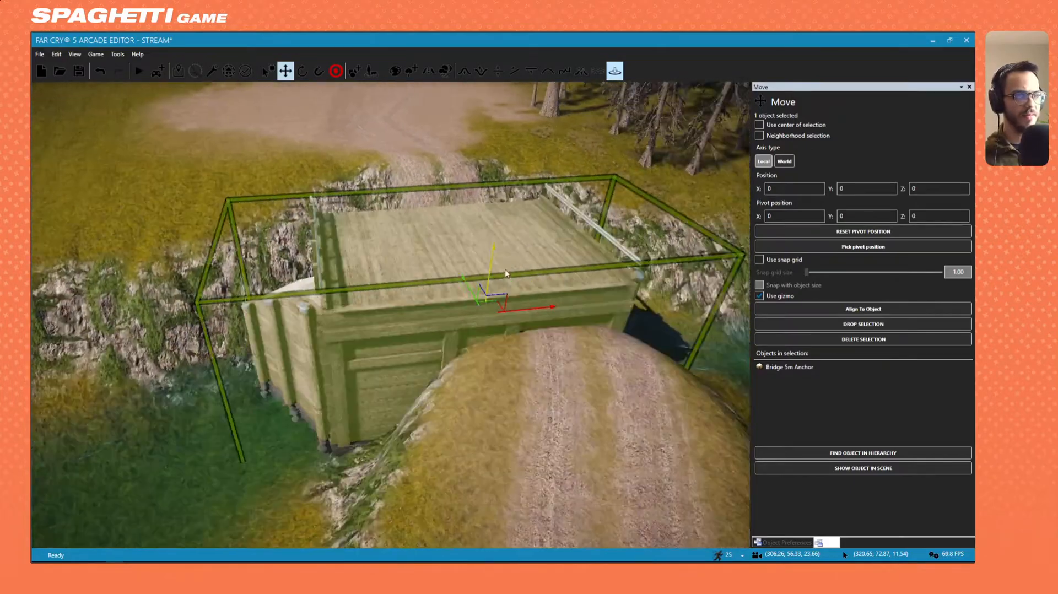
# Adjust the Bridge 5m Anchor's height and slide it against the bank on the railway side.
pyautogui.moveTo(459, 264); pyautogui.dragTo(464, 152)
pyautogui.moveTo(464, 152); pyautogui.dragTo(595, 94, button='right')
pyautogui.moveTo(390, 314); pyautogui.dragTo(365, 283, button='right')
pyautogui.press('a')
pyautogui.press('d')
pyautogui.moveTo(401, 230); pyautogui.dragTo(370, 385, button='right')
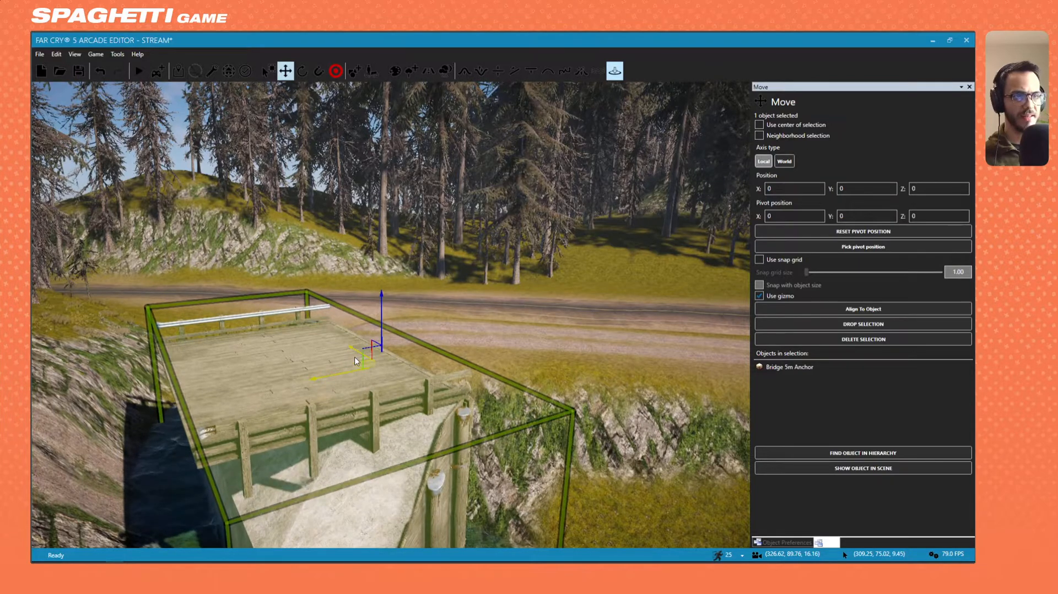
pyautogui.moveTo(355, 361); pyautogui.dragTo(389, 336)
# Examine how the Bridge 5m Anchor fits between the two banks and the dirt tracks it connects.
pyautogui.press('ctrl')
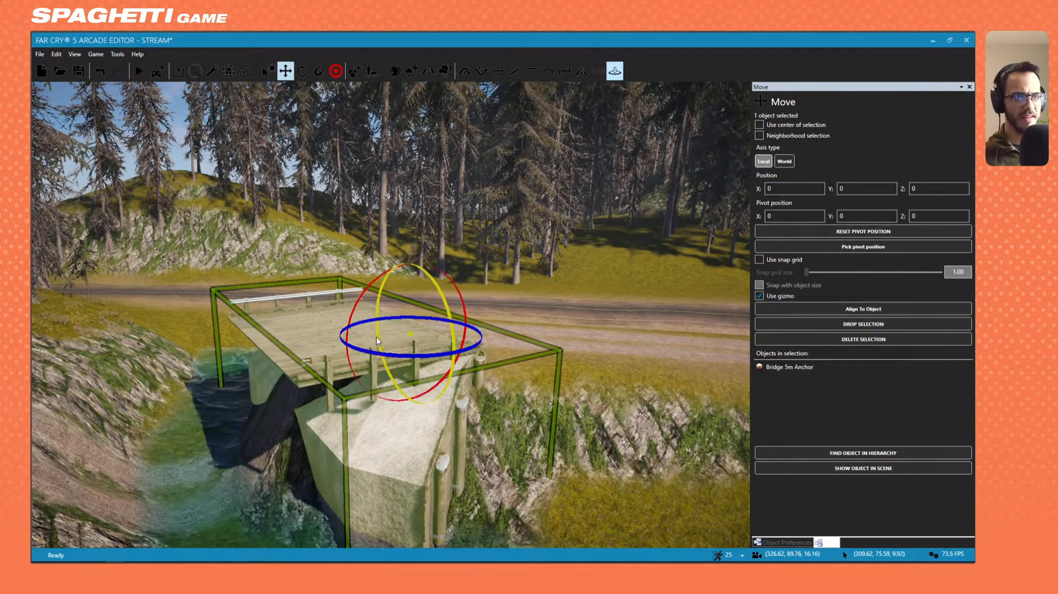
pyautogui.press('ctrl')
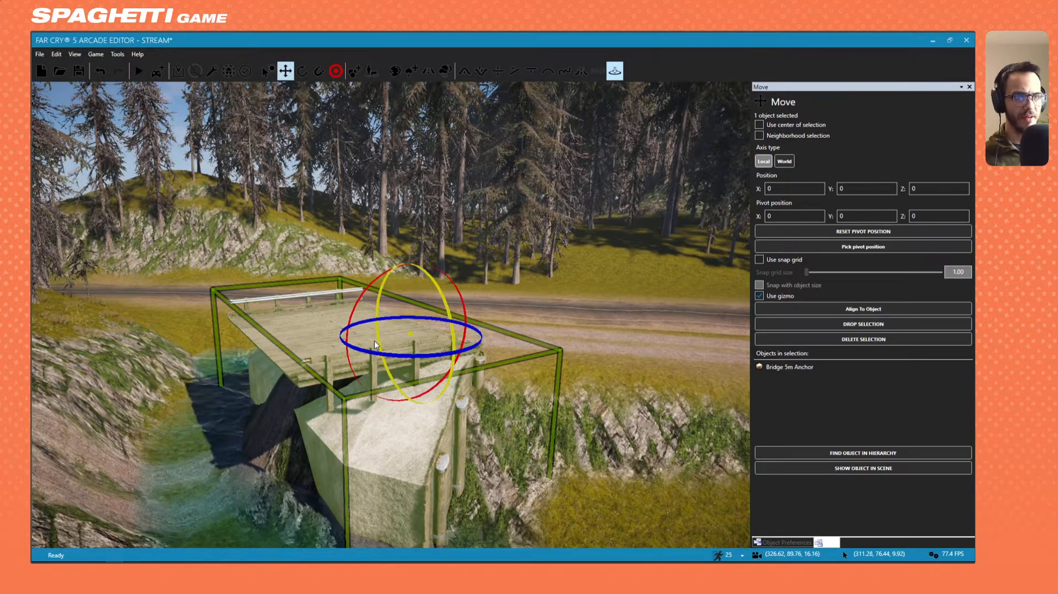
pyautogui.press('ctrl')
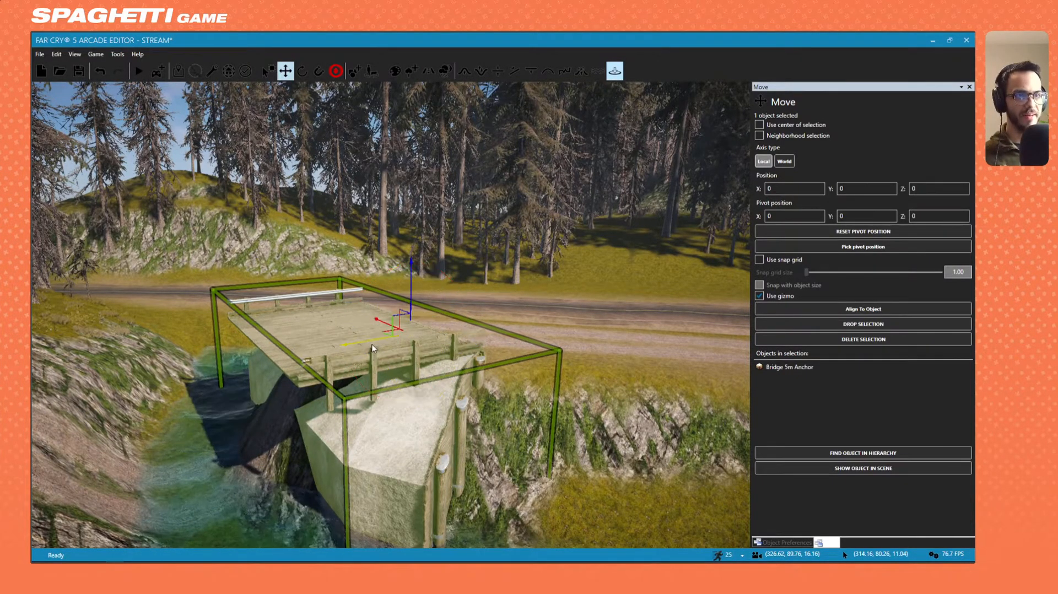
pyautogui.press('ctrl')
pyautogui.press('ctrl')
pyautogui.press('ctrl')
pyautogui.moveTo(373, 350); pyautogui.dragTo(408, 358, button='right')
pyautogui.click(408, 358)
pyautogui.click(475, 321)
pyautogui.press('ctrl')
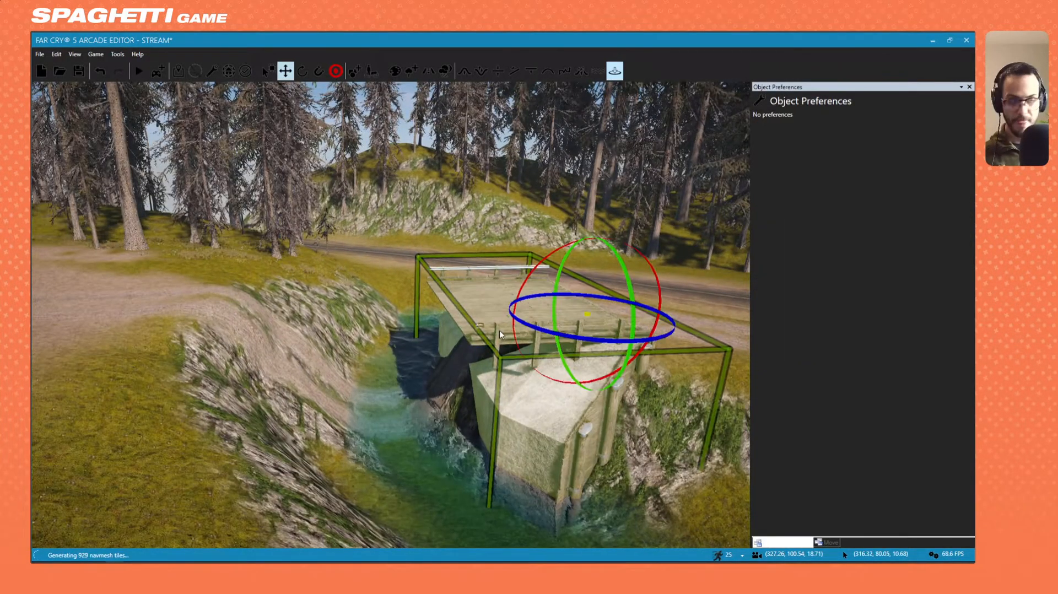
pyautogui.moveTo(470, 352); pyautogui.dragTo(502, 381, button='right')
pyautogui.press('s')
pyautogui.press('ctrl')
pyautogui.press('ctrl')
pyautogui.click(513, 333)
pyautogui.click(418, 331)
pyautogui.press('ctrl')
pyautogui.press('d')
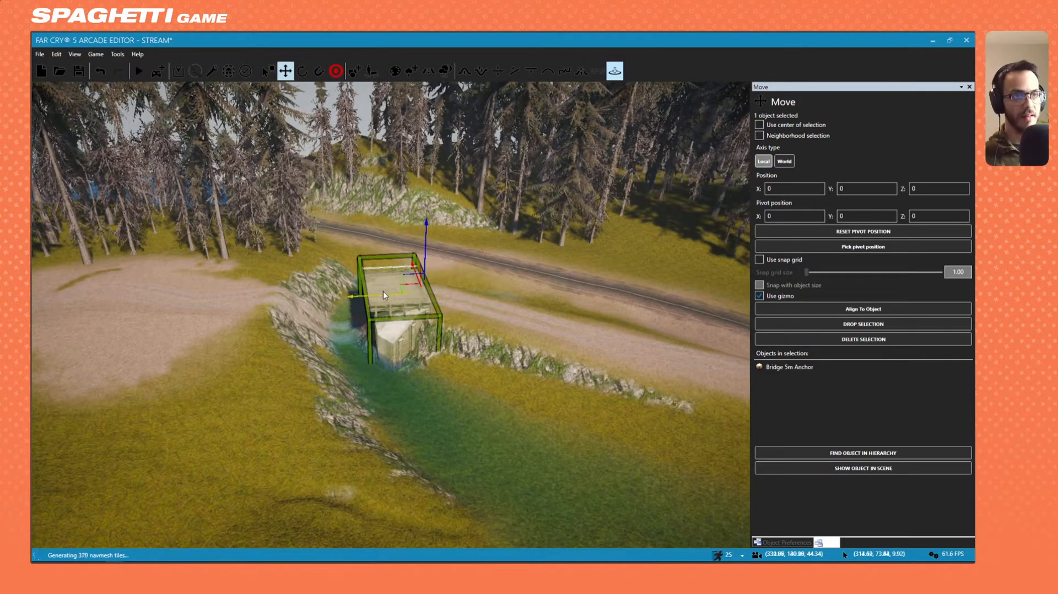
# Nudge the Bridge 5m Anchor slightly farther toward the dirt road beside the railway.
pyautogui.moveTo(379, 297)
pyautogui.mouseDown()
pyautogui.moveTo(312, 297)
pyautogui.moveTo(387, 293)
pyautogui.mouseUp()
pyautogui.press('ctrl')
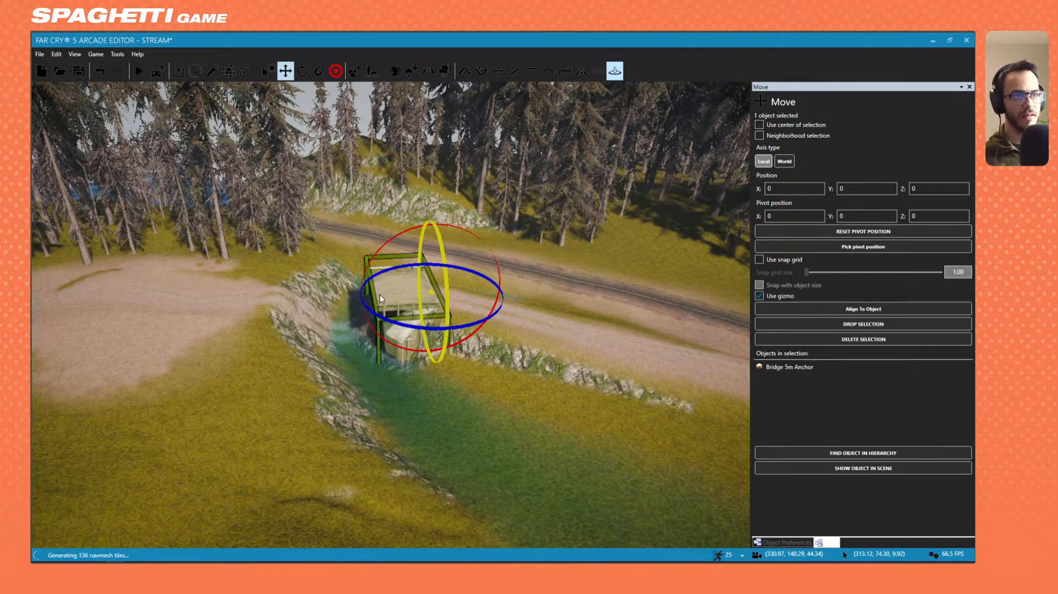
pyautogui.press('ctrl')
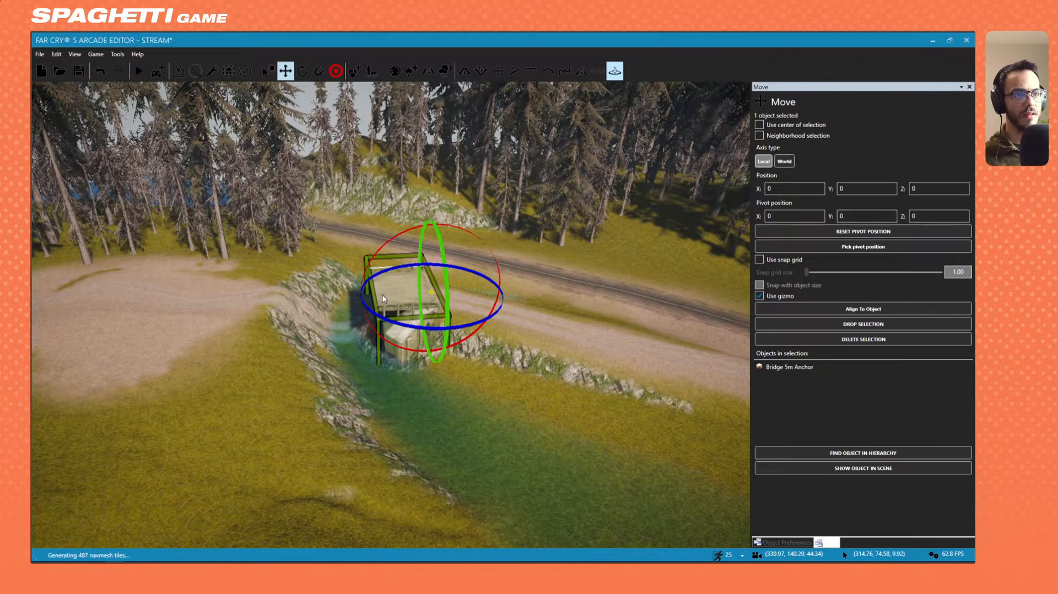
pyautogui.press('ctrl')
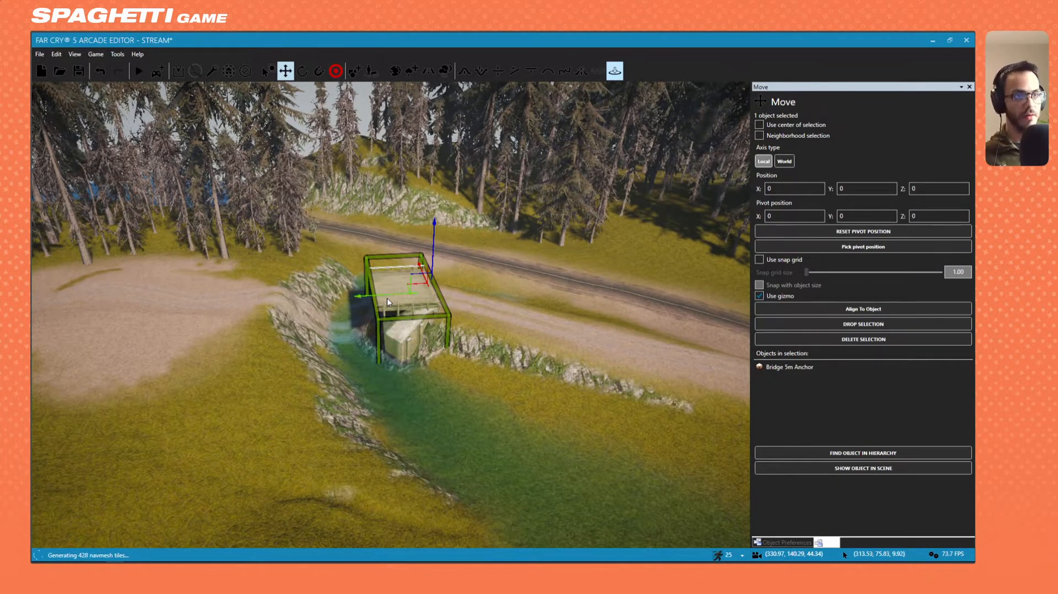
pyautogui.click(439, 342)
pyautogui.click(395, 310)
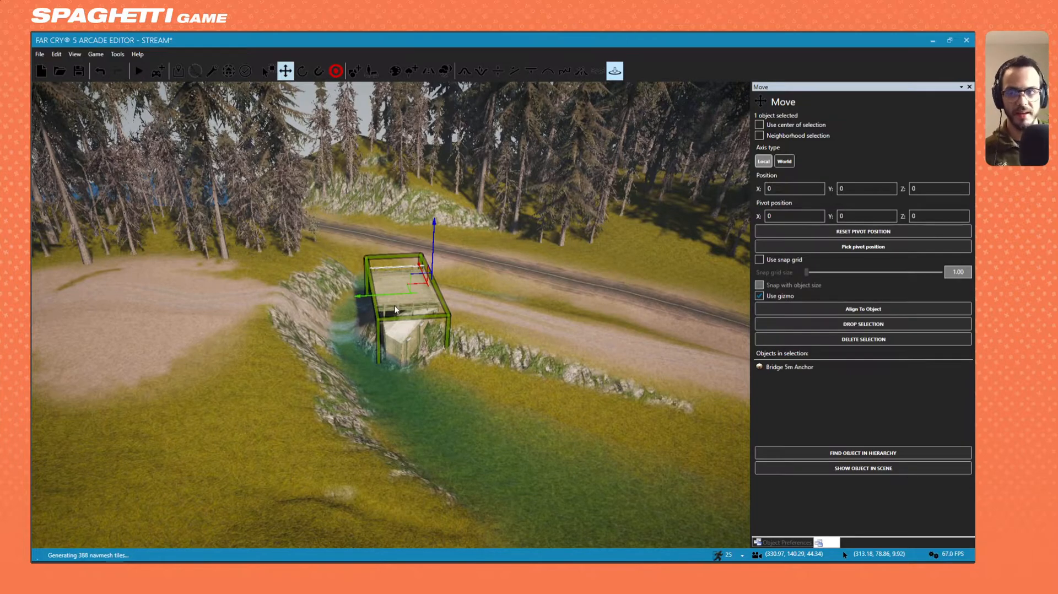
# Copy the Bridge 5m Anchor and place the duplicate beside it toward the opposite bank of the stream.
pyautogui.press('ctrl')
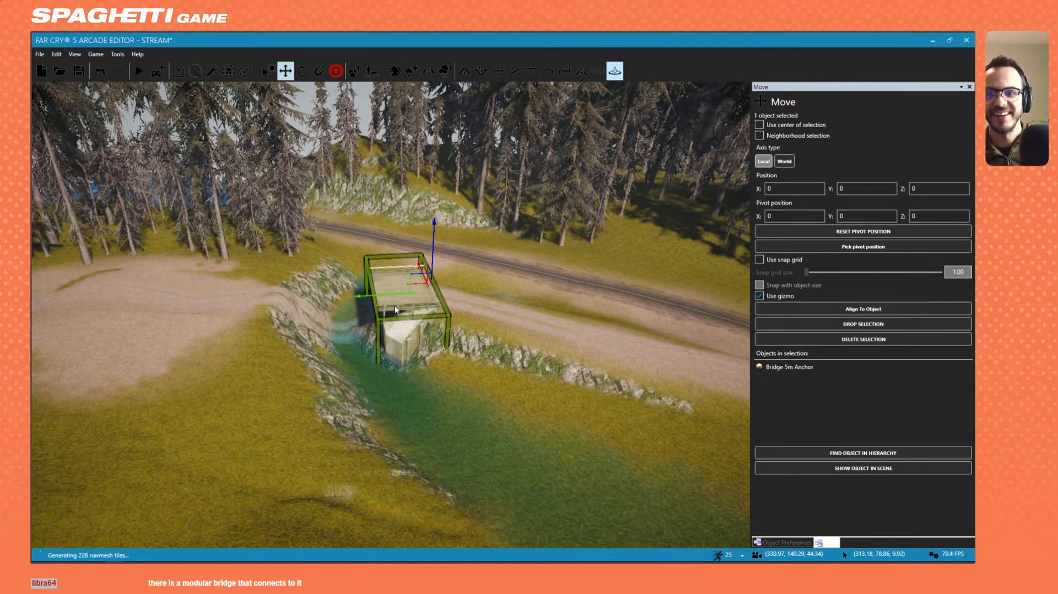
pyautogui.press('w')
pyautogui.press('a')
pyautogui.moveTo(513, 318)
pyautogui.mouseDown()
pyautogui.moveTo(317, 331)
pyautogui.moveTo(500, 329)
pyautogui.mouseUp()
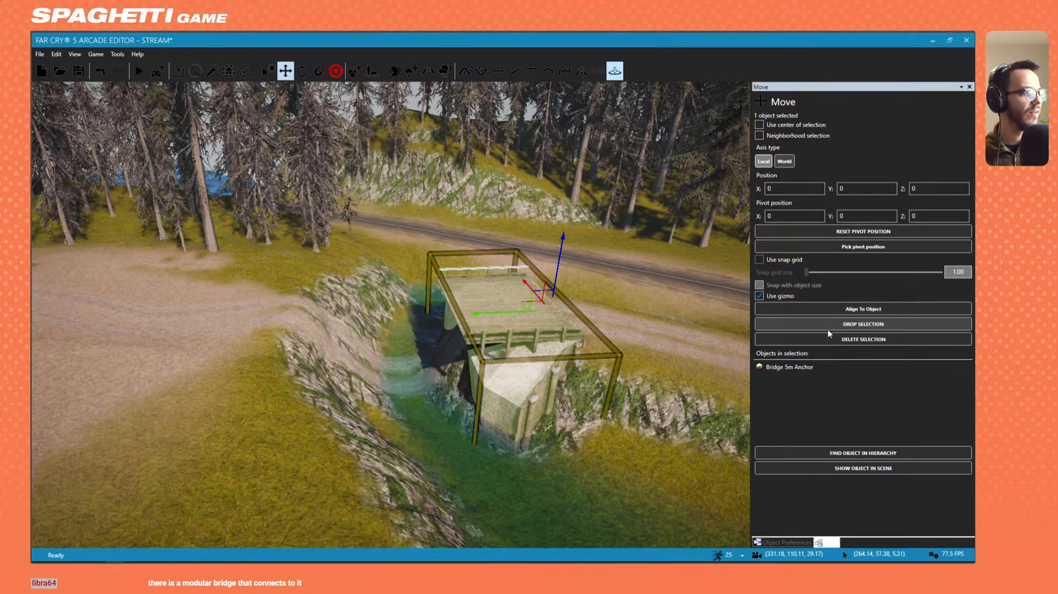
pyautogui.click(609, 439)
pyautogui.click(559, 320)
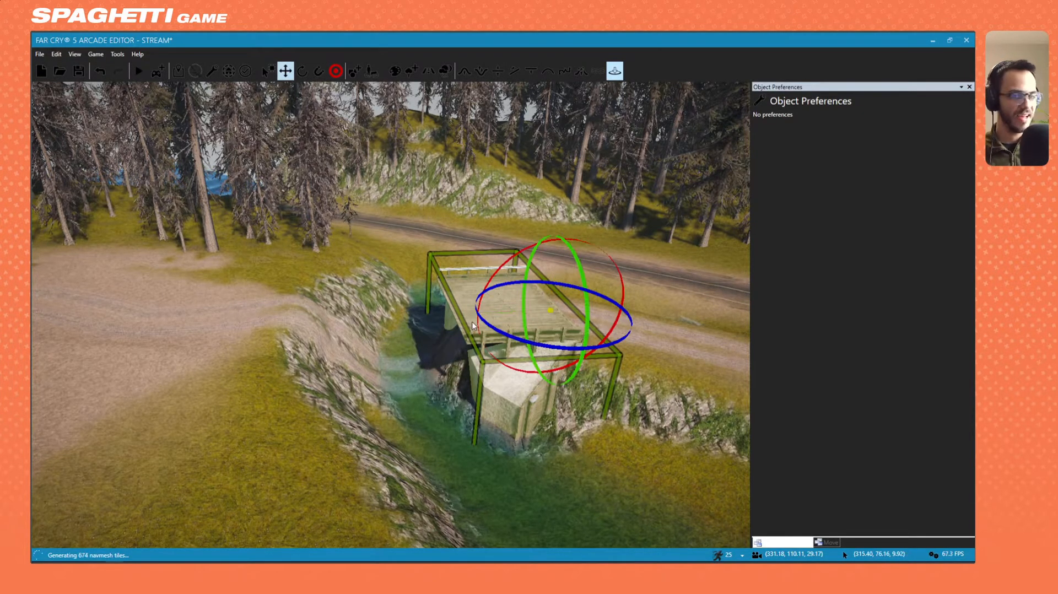
pyautogui.press('space')
pyautogui.press('space')
pyautogui.press('space')
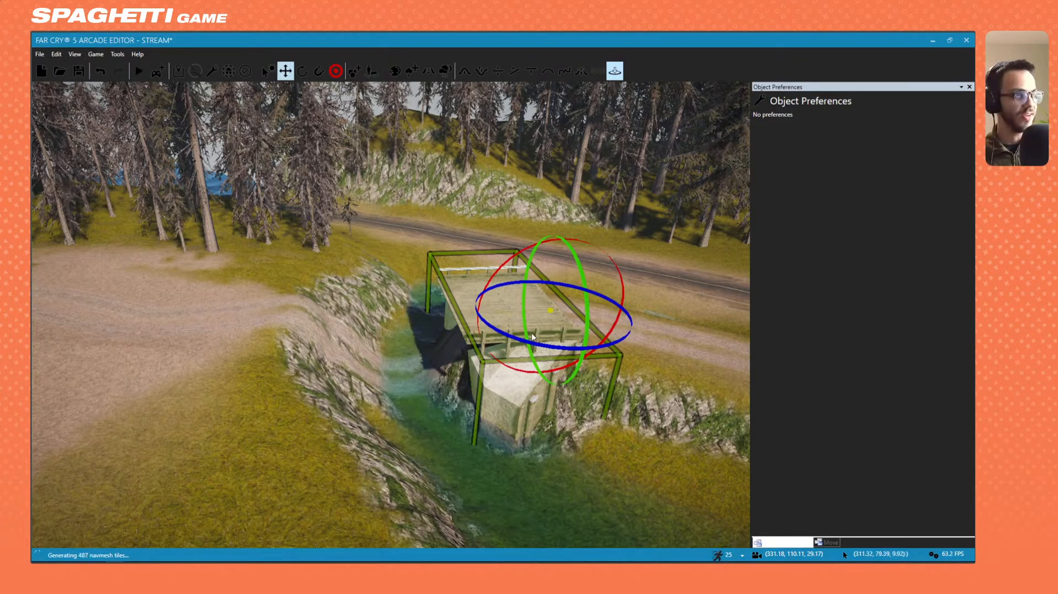
pyautogui.click(270, 71)
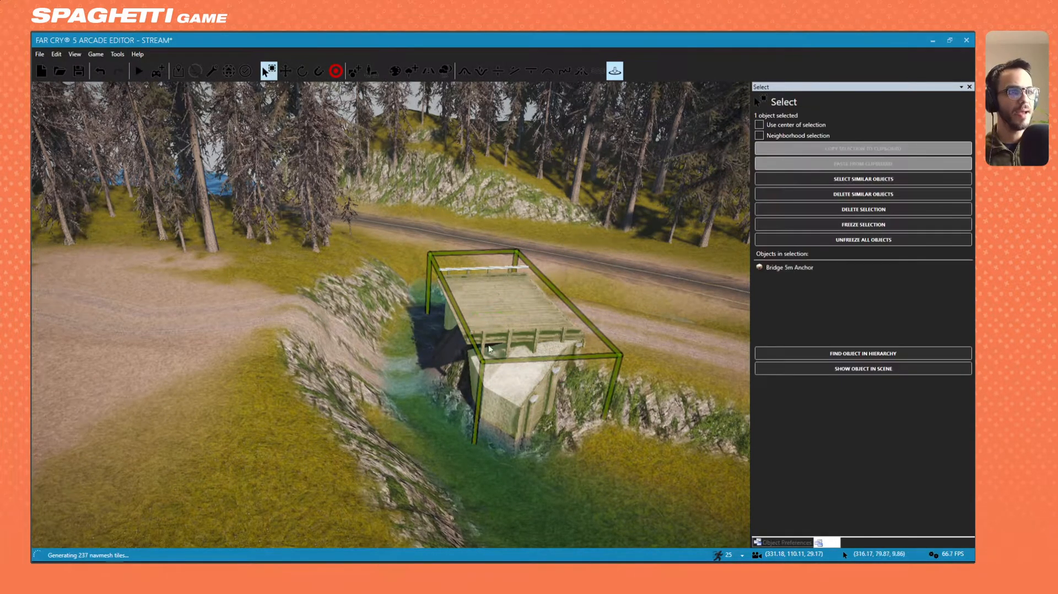
pyautogui.click(488, 349)
pyautogui.hotkey('ctrl', 'c')
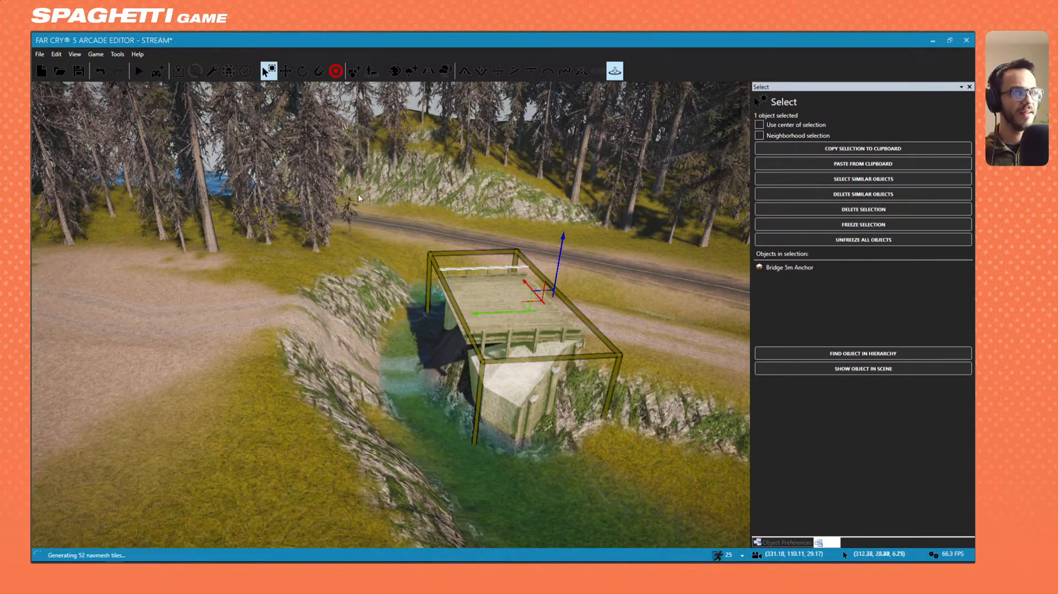
pyautogui.hotkey('ctrl', 'v')
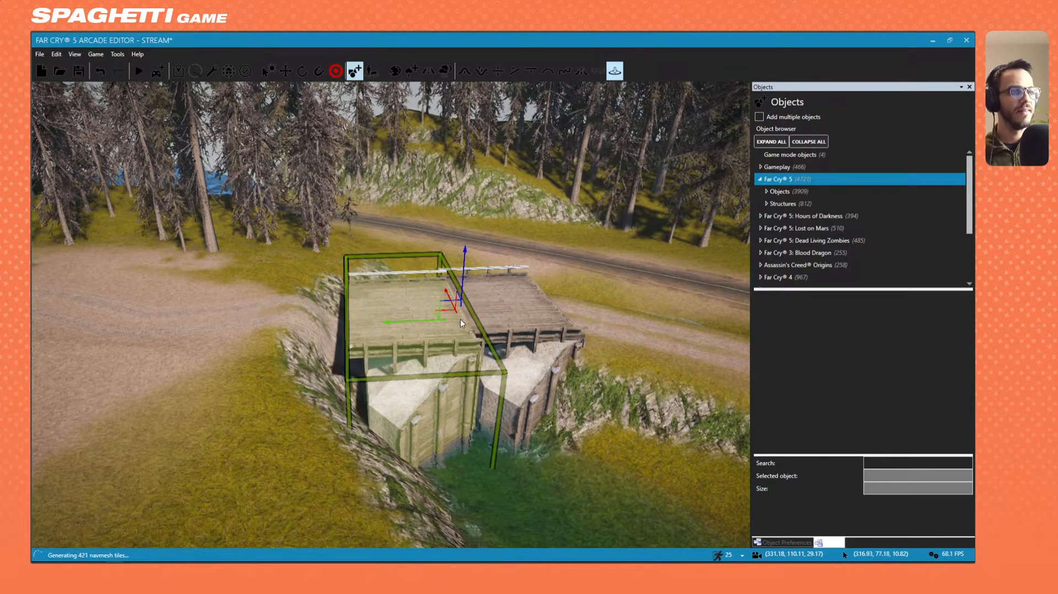
pyautogui.click(513, 313)
pyautogui.click(439, 339)
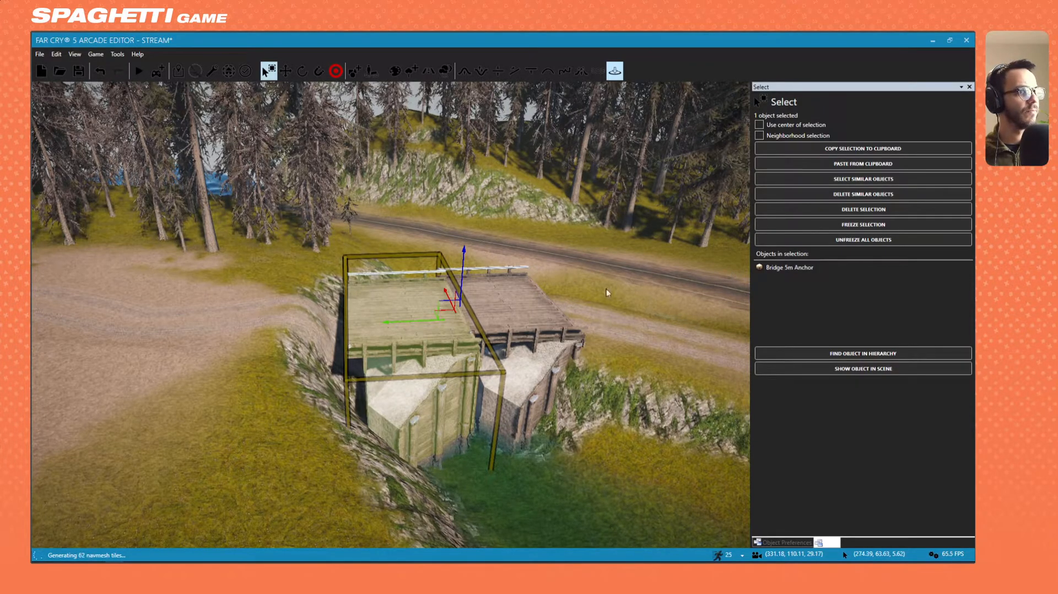
# Align the duplicated Bridge 5m Anchor to the original and rotate it to face the opposite way.
pyautogui.click(287, 71)
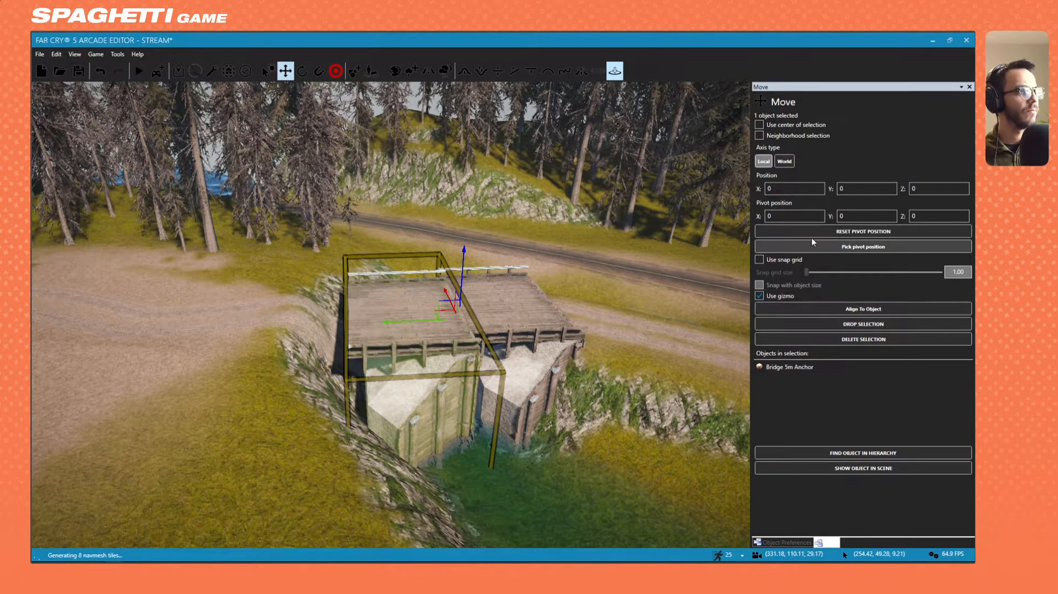
pyautogui.click(832, 310)
pyautogui.moveTo(495, 317); pyautogui.dragTo(395, 329)
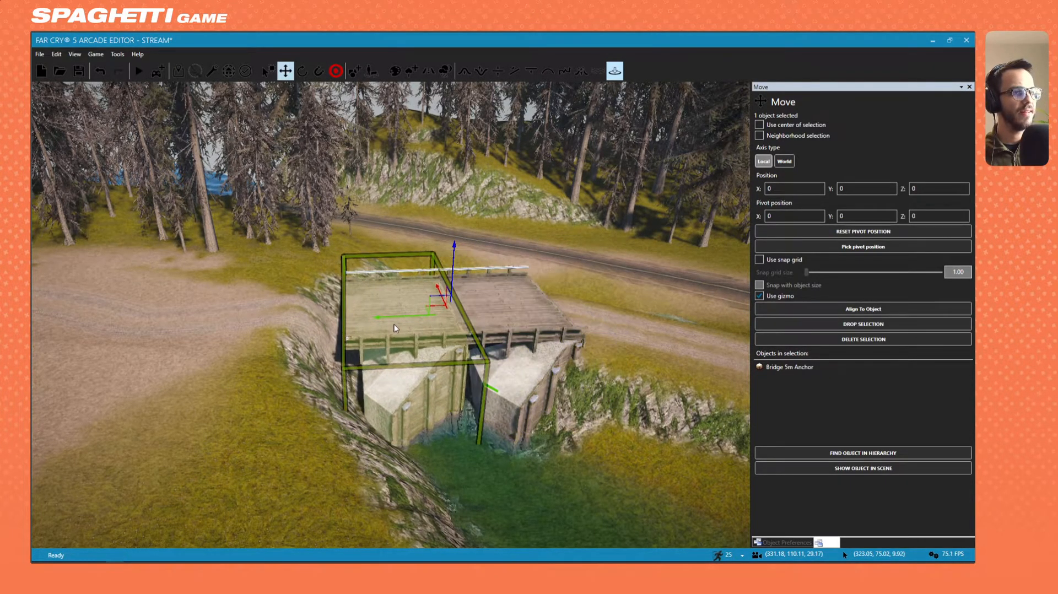
pyautogui.press('3')
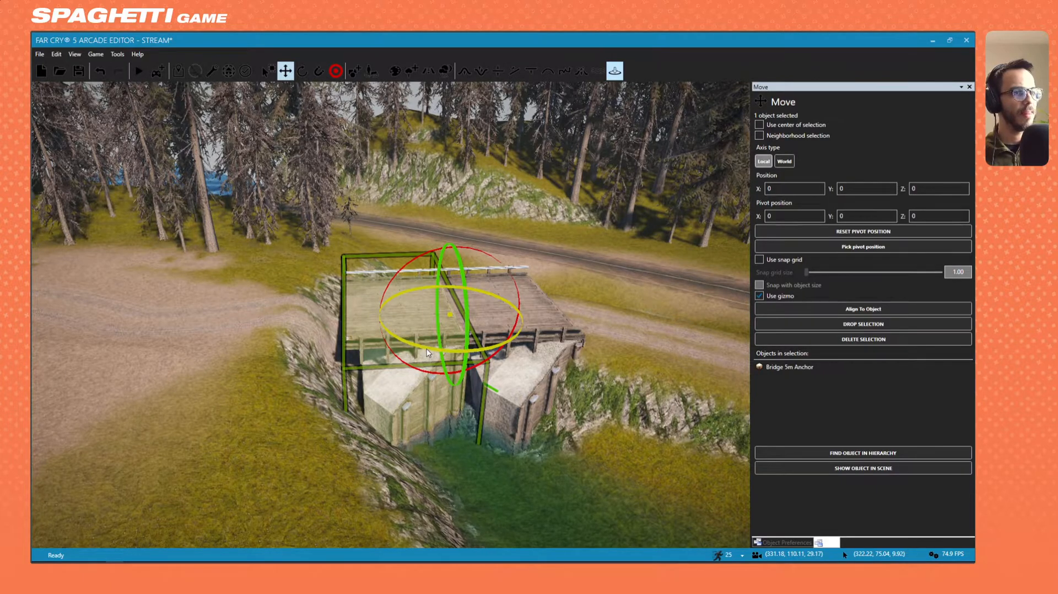
pyautogui.moveTo(445, 350); pyautogui.dragTo(389, 306)
pyautogui.moveTo(437, 352); pyautogui.dragTo(542, 341, button='right')
pyautogui.press('w')
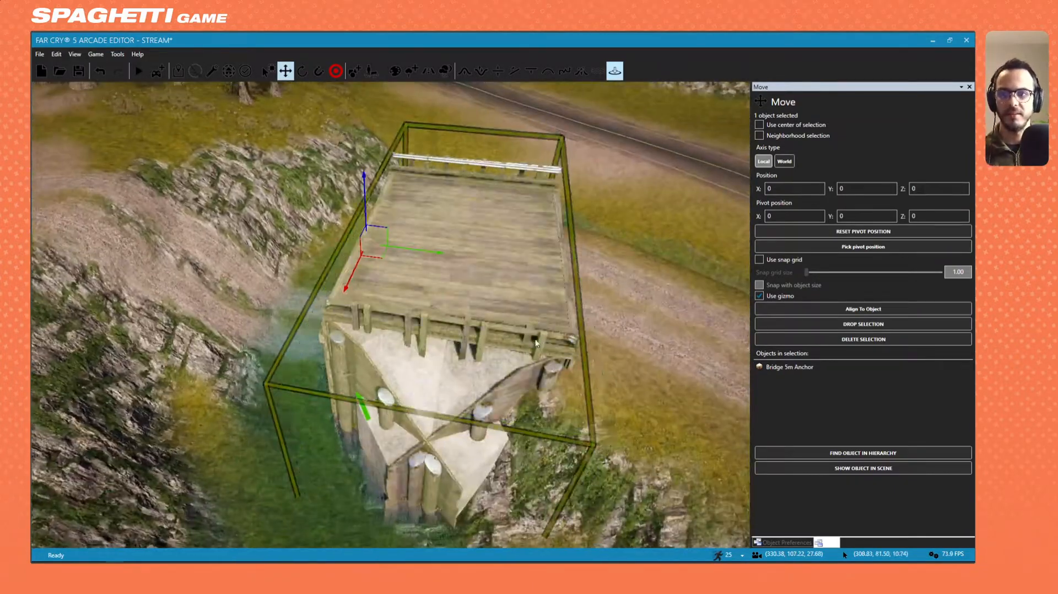
# Move the duplicated anchor across the stream onto the bank opposite the railway.
pyautogui.moveTo(474, 339); pyautogui.dragTo(500, 336, button='right')
pyautogui.moveTo(544, 348); pyautogui.dragTo(333, 112)
pyautogui.moveTo(336, 159); pyautogui.dragTo(337, 163, button='right')
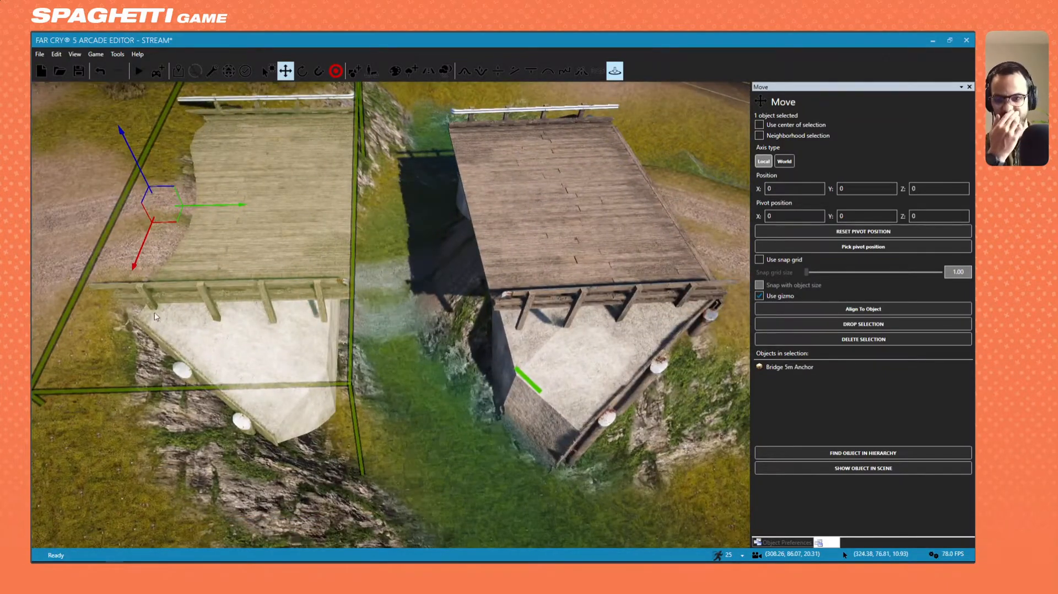
pyautogui.hotkey('ctrl', 'z')
pyautogui.moveTo(398, 309); pyautogui.dragTo(409, 304, button='right')
pyautogui.press('s')
pyautogui.press('d')
pyautogui.press('w')
pyautogui.press('d')
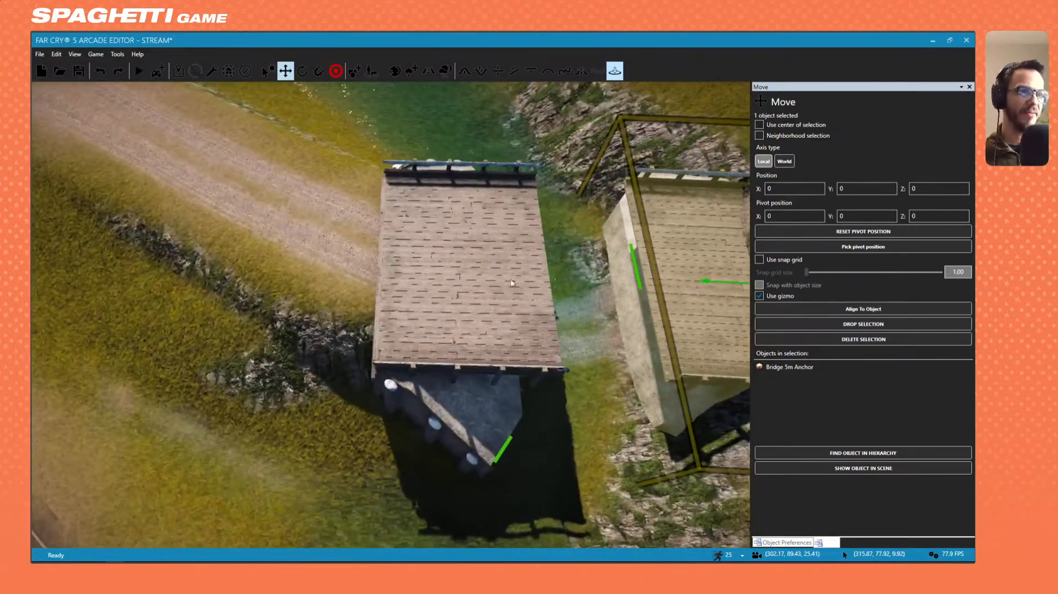
# Try to slide the railway-side anchor across the stream against its duplicate.
pyautogui.click(506, 281)
pyautogui.moveTo(450, 274); pyautogui.dragTo(541, 266)
pyautogui.moveTo(541, 266); pyautogui.dragTo(547, 274, button='right')
pyautogui.press('d')
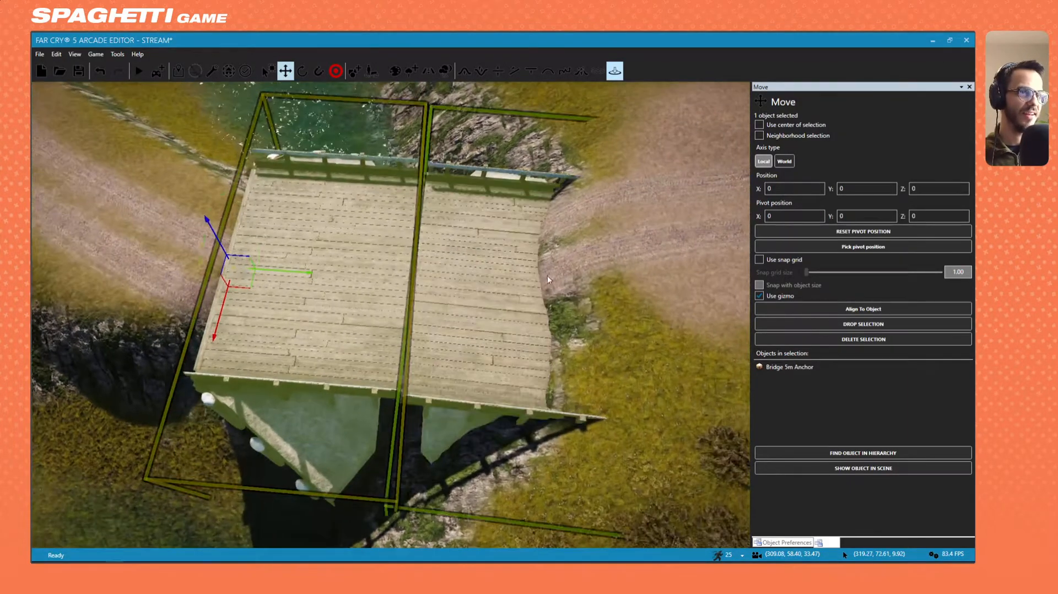
pyautogui.hotkey('ctrl', 'z')
# Fine-tune the duplicated anchor's rotation and position on its bank so its deck lines up with the railway-side anchor.
pyautogui.click(484, 281)
pyautogui.press('3')
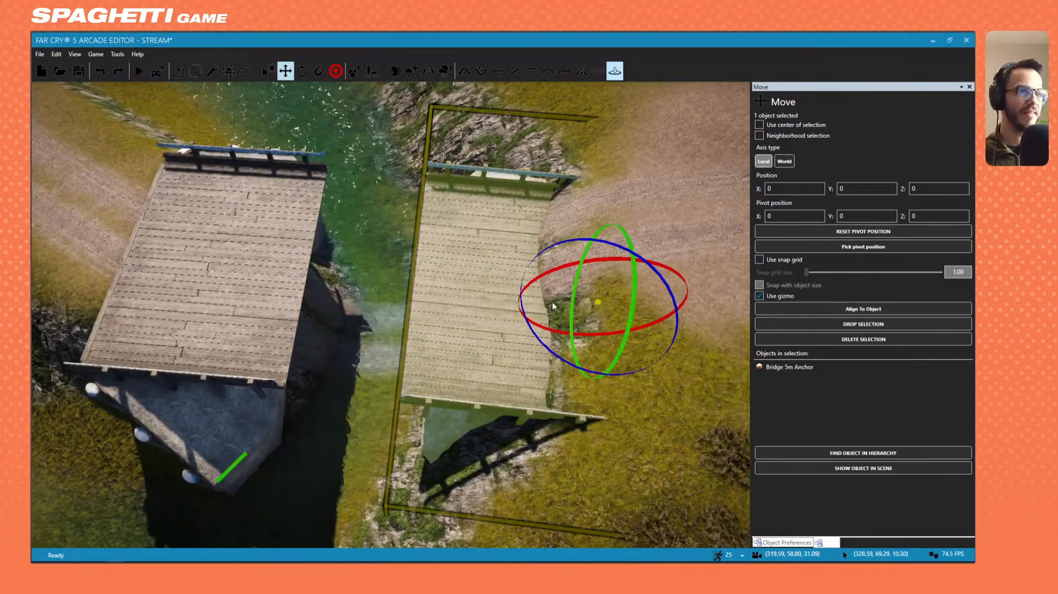
pyautogui.moveTo(531, 330); pyautogui.dragTo(425, 291)
pyautogui.press('2')
pyautogui.moveTo(473, 247); pyautogui.dragTo(471, 237)
pyautogui.moveTo(425, 280); pyautogui.dragTo(503, 280)
pyautogui.moveTo(503, 280); pyautogui.dragTo(518, 357, button='right')
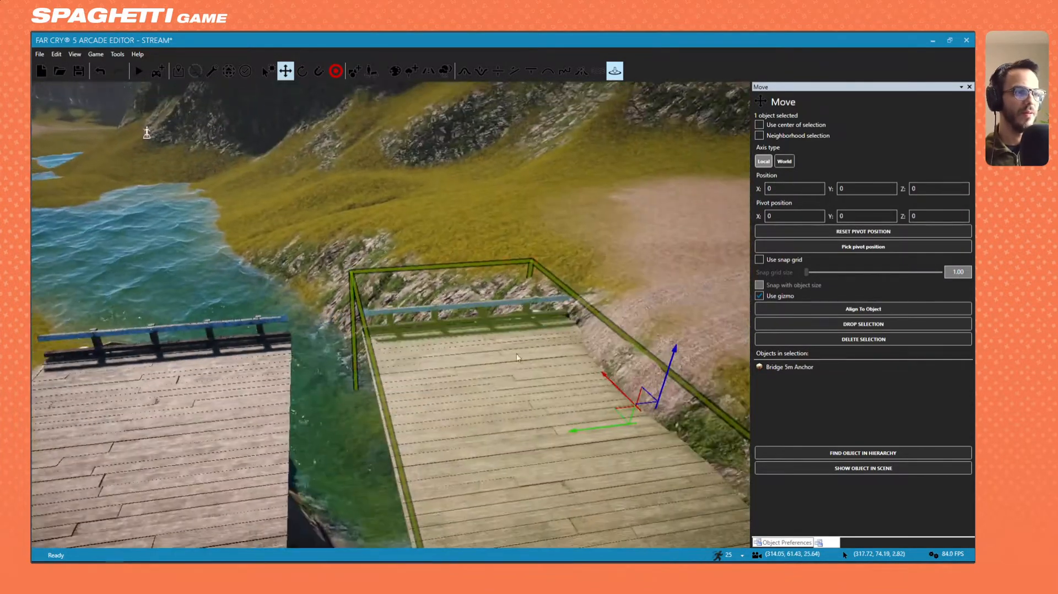
pyautogui.click(355, 72)
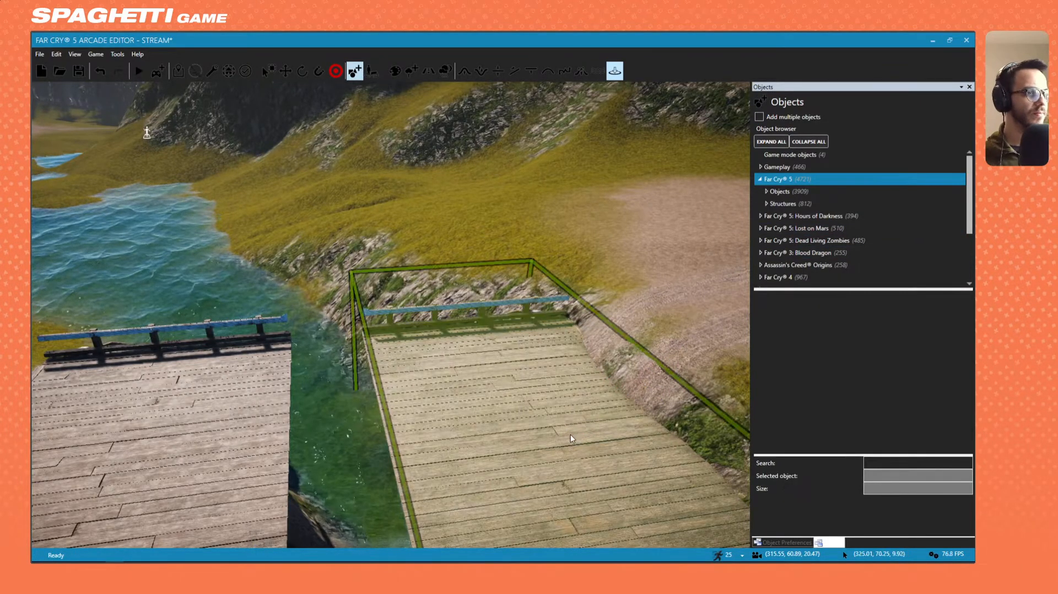
pyautogui.click(570, 434)
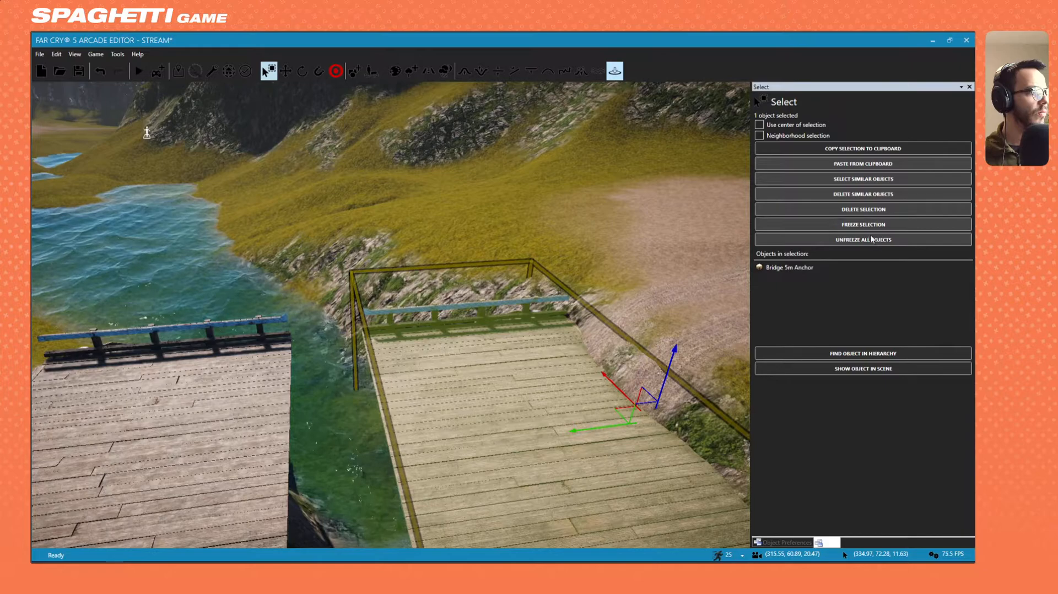
pyautogui.click(850, 354)
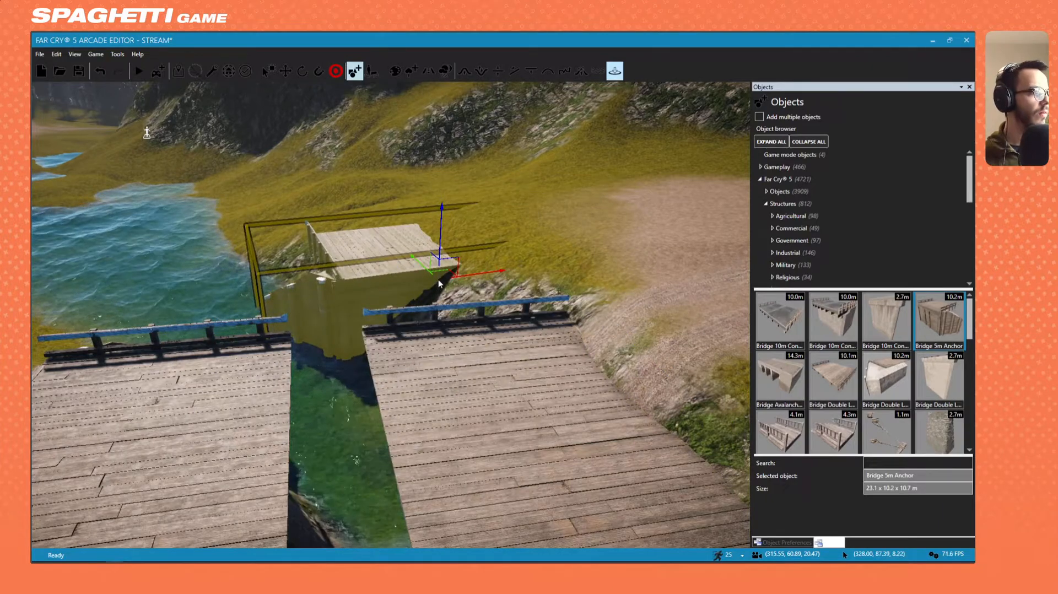
pyautogui.click(439, 279)
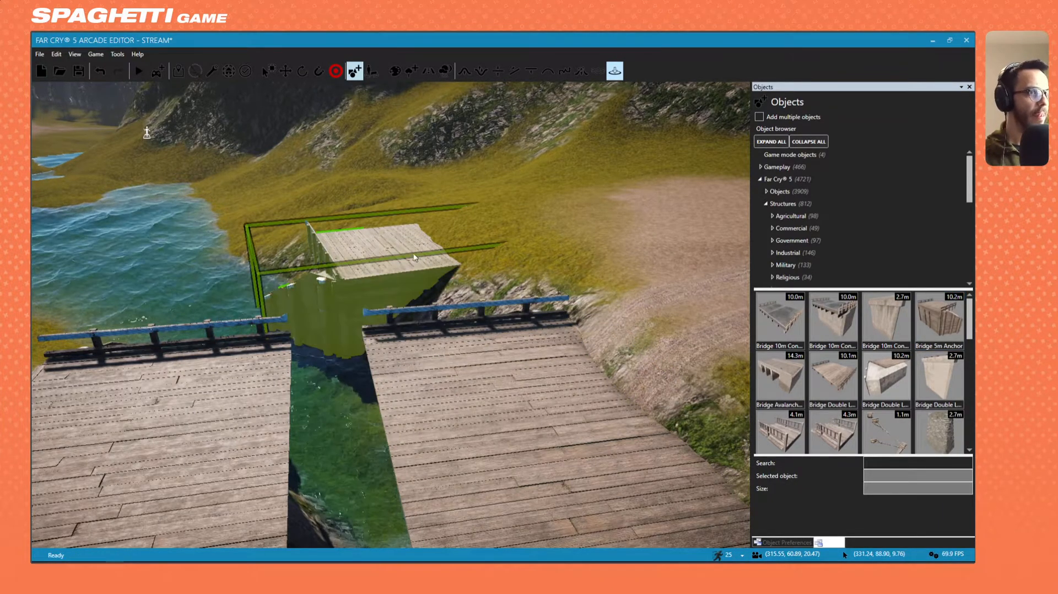
pyautogui.click(419, 266)
pyautogui.press('Delete')
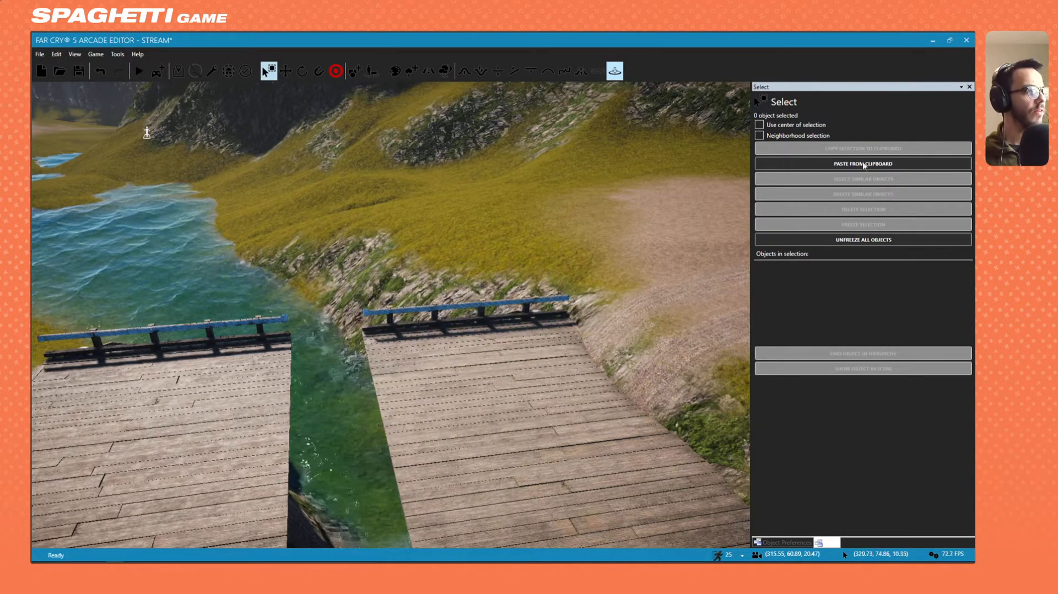
# Find the anchor's category in the object hierarchy and place a Bridge Double Lane 5m near the duplicated anchor.
pyautogui.click(356, 71)
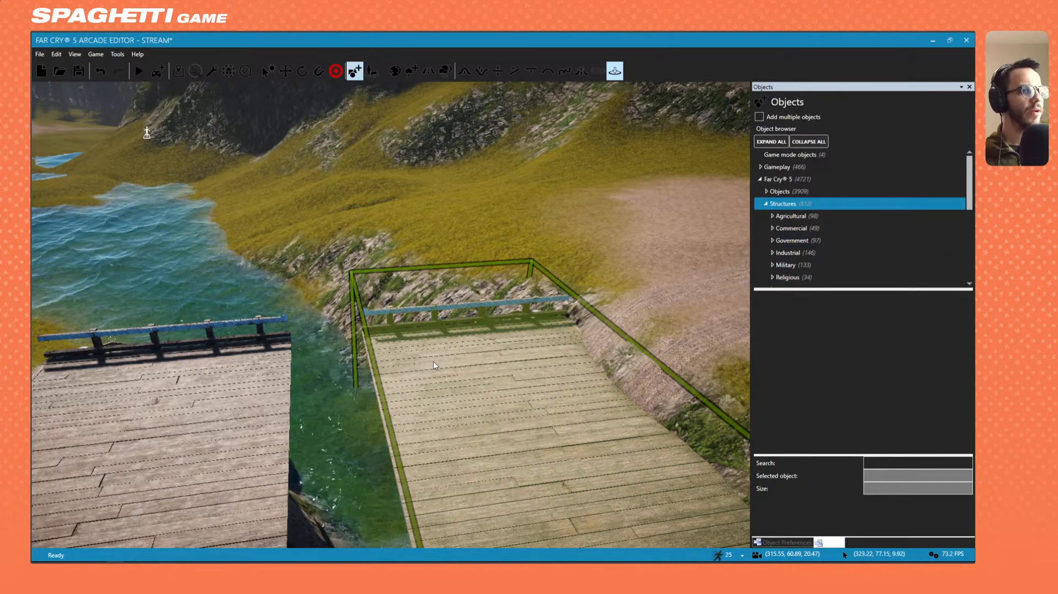
pyautogui.click(434, 362)
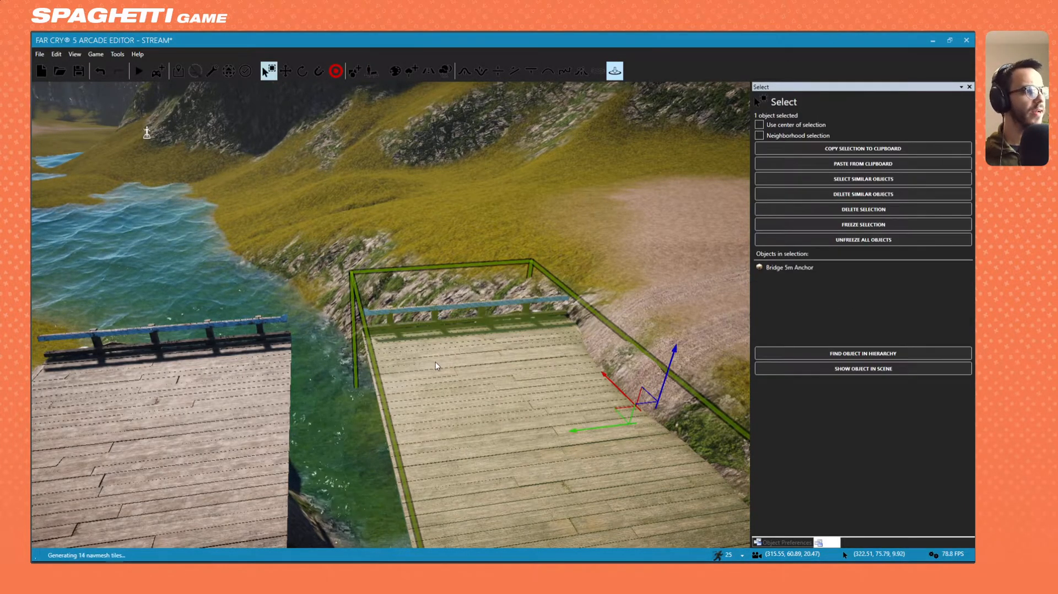
pyautogui.click(809, 353)
pyautogui.click(839, 380)
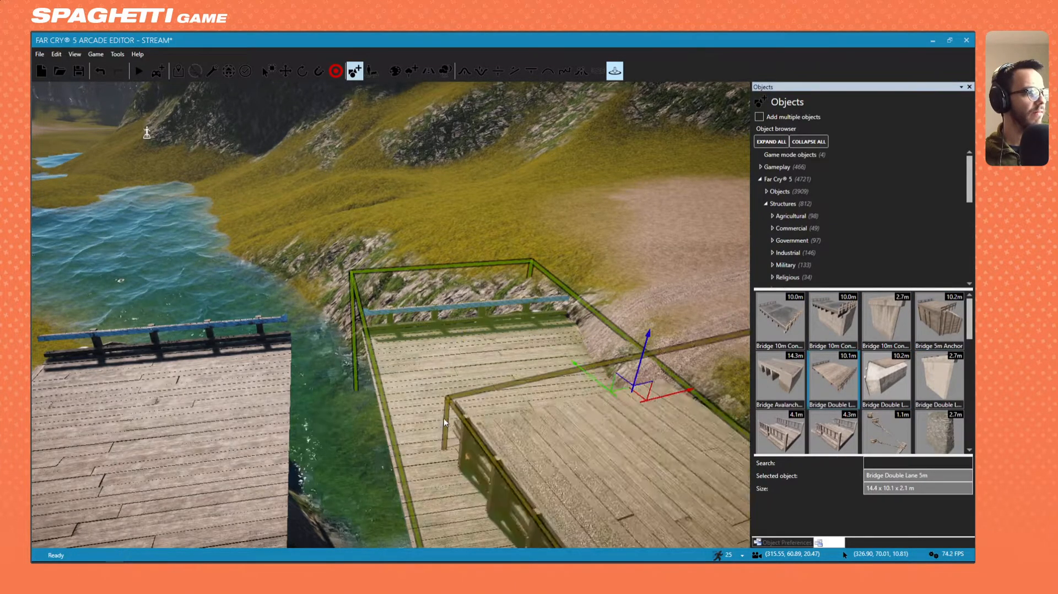
pyautogui.click(389, 294)
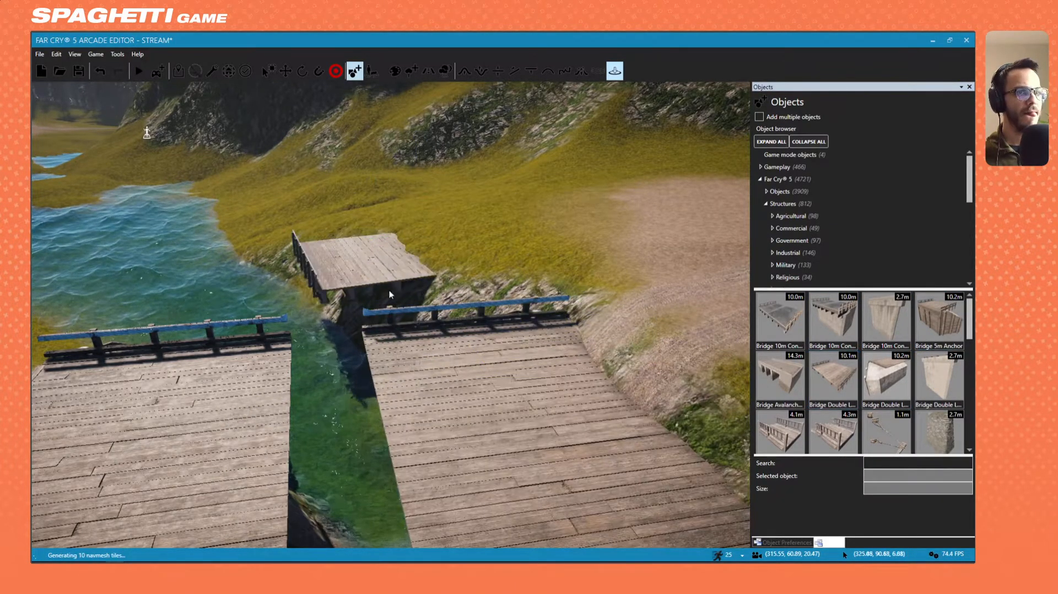
# Align the Bridge Double Lane 5m to the duplicated anchor and slide it out to bridge the gap between both anchors.
pyautogui.click(355, 272)
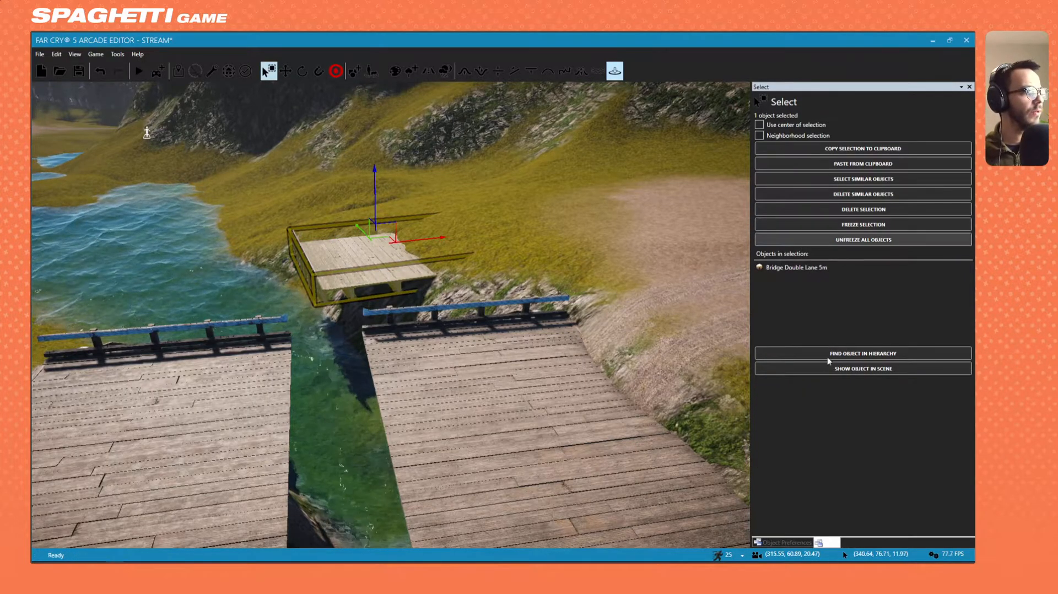
pyautogui.click(286, 71)
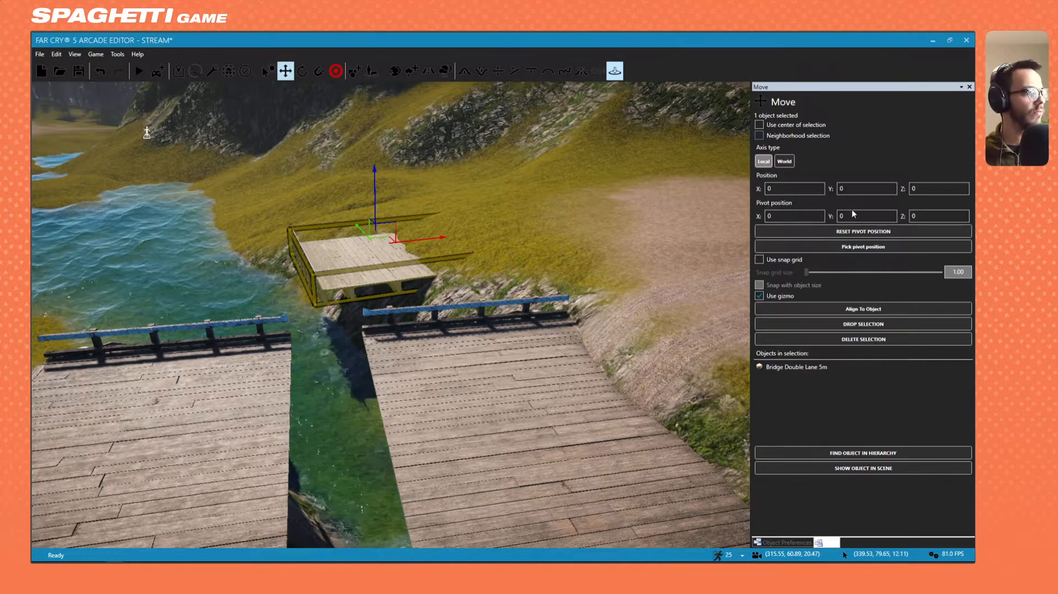
pyautogui.click(864, 309)
pyautogui.click(563, 385)
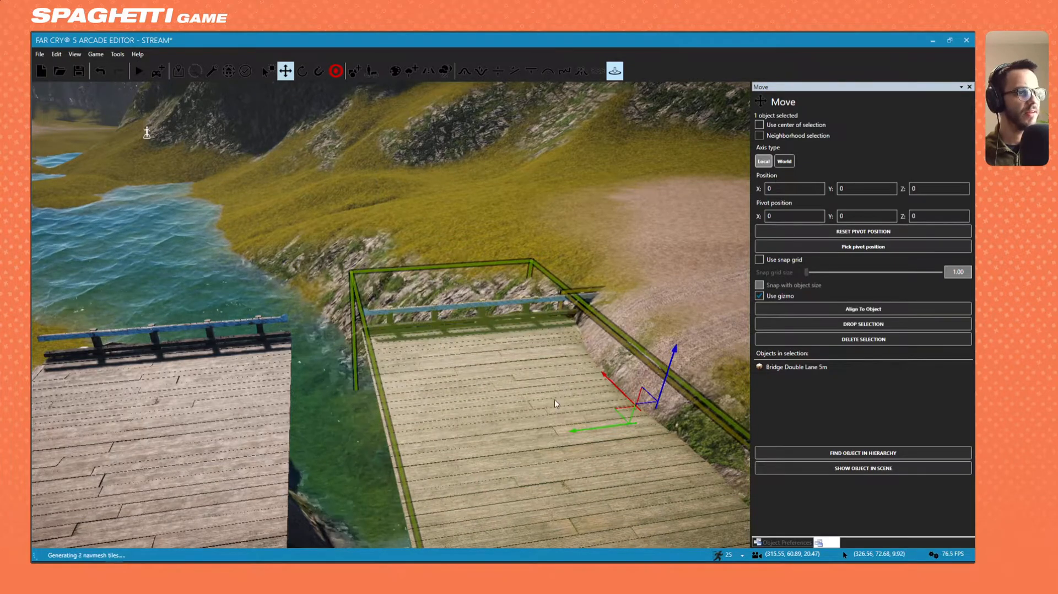
pyautogui.moveTo(578, 434); pyautogui.dragTo(191, 444)
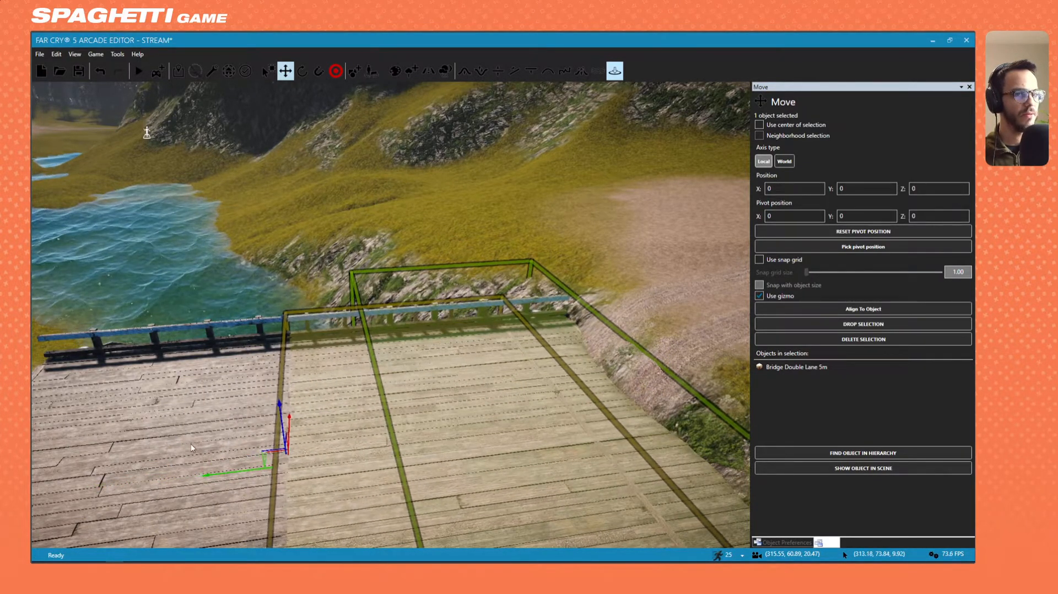
pyautogui.moveTo(191, 445); pyautogui.dragTo(455, 306, button='right')
pyautogui.scroll(-2, 454, 305)
# Shift the railway-side anchor and the Bridge Double Lane 5m together farther toward the railway-side dirt road.
pyautogui.click(281, 346)
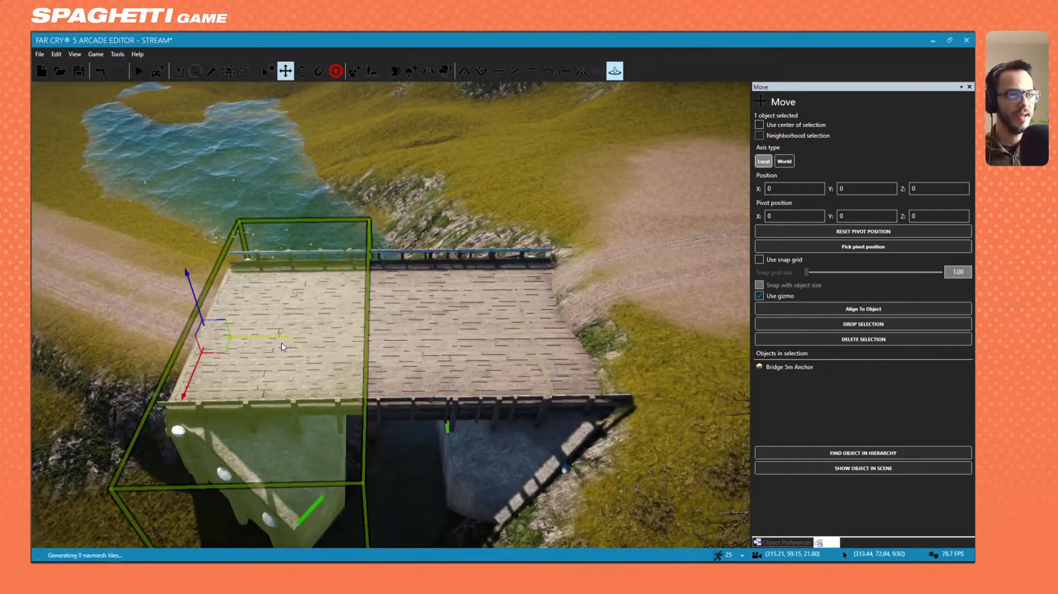
pyautogui.moveTo(226, 356); pyautogui.dragTo(183, 333)
pyautogui.hotkey('ctrl', 'z')
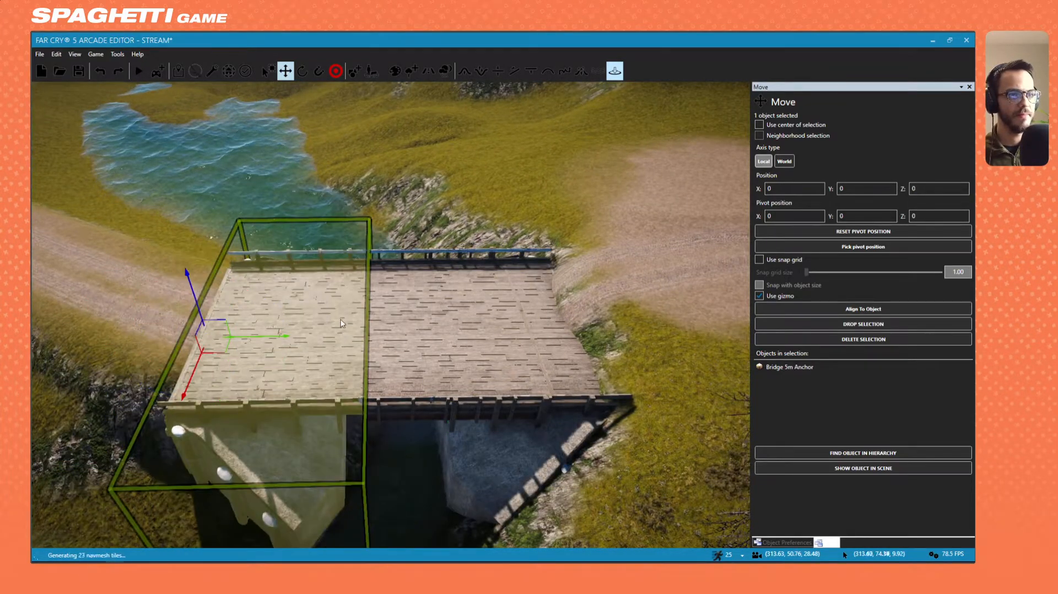
pyautogui.keyDown('ctrl'); pyautogui.click(419, 337); pyautogui.keyUp('ctrl')
pyautogui.moveTo(300, 339); pyautogui.dragTo(220, 339)
pyautogui.moveTo(450, 318); pyautogui.dragTo(408, 300, button='right')
# Select both anchors and the double-lane deck together and adjust the whole bridge's position over the stream.
pyautogui.keyDown('ctrl'); pyautogui.click(417, 202); pyautogui.keyUp('ctrl')
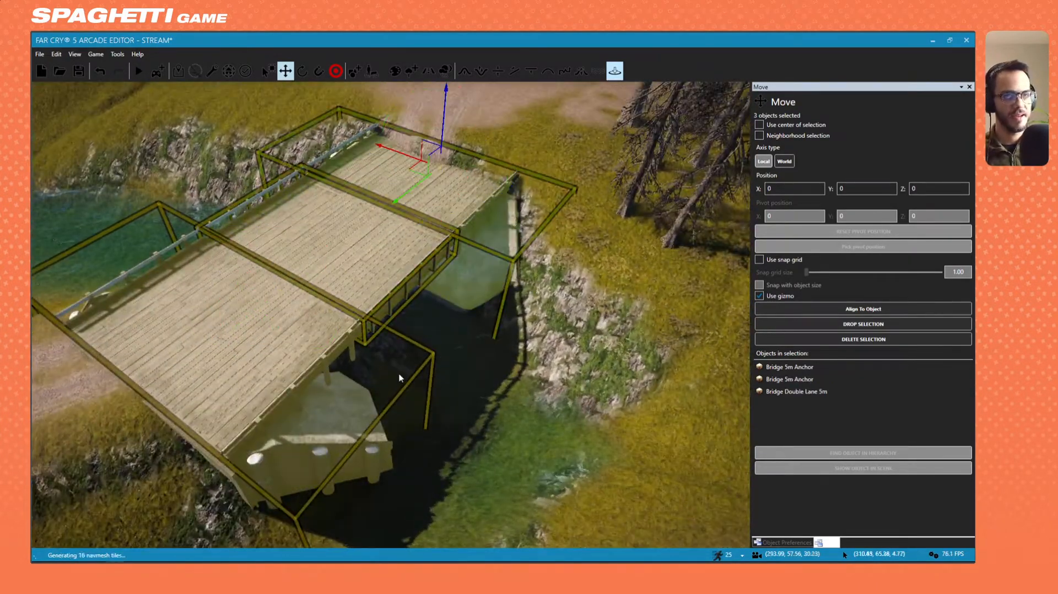
pyautogui.moveTo(394, 207); pyautogui.dragTo(425, 216)
pyautogui.press('ctrl')
pyautogui.press('ctrl')
pyautogui.hotkey('ctrl', 'z')
pyautogui.moveTo(457, 226); pyautogui.dragTo(500, 263, button='right')
pyautogui.scroll(3, 501, 263)
pyautogui.moveTo(501, 263); pyautogui.dragTo(500, 246)
# Examine the assembled bridge's supports, deck joints and contact with both banks from stream level.
pyautogui.press('w')
pyautogui.moveTo(501, 245); pyautogui.dragTo(573, 289, button='right')
pyautogui.press('a')
pyautogui.press('s')
pyautogui.press('w')
pyautogui.press('s')
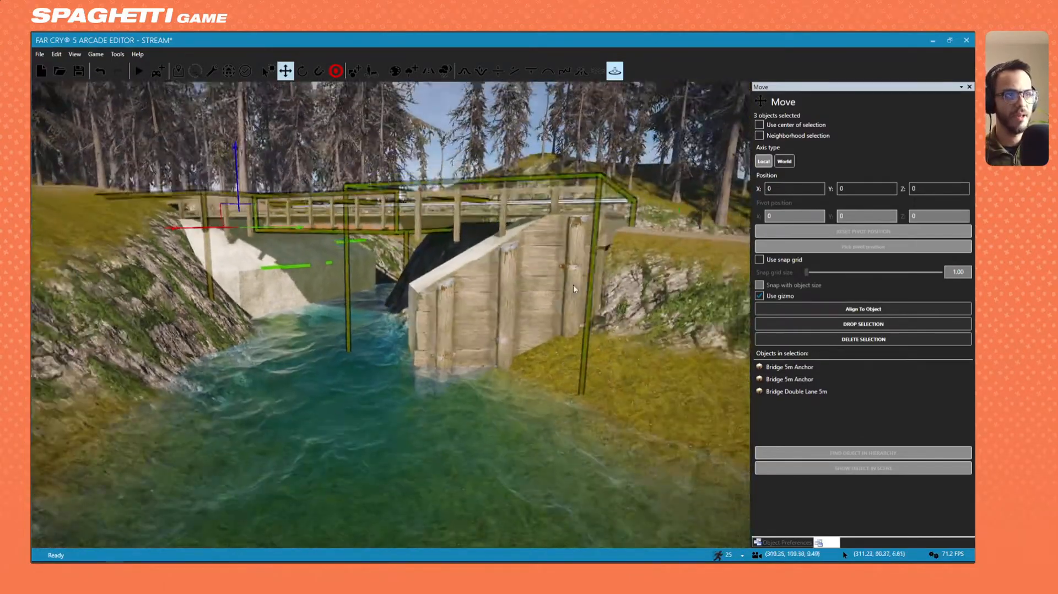
pyautogui.press('s')
pyautogui.press('s')
pyautogui.moveTo(452, 296); pyautogui.dragTo(389, 279, button='right')
pyautogui.press('w')
pyautogui.press('w')
pyautogui.press('w')
pyautogui.press('d')
pyautogui.press('s')
pyautogui.press('w')
pyautogui.press('s')
pyautogui.press('w')
pyautogui.press('a')
pyautogui.press('s')
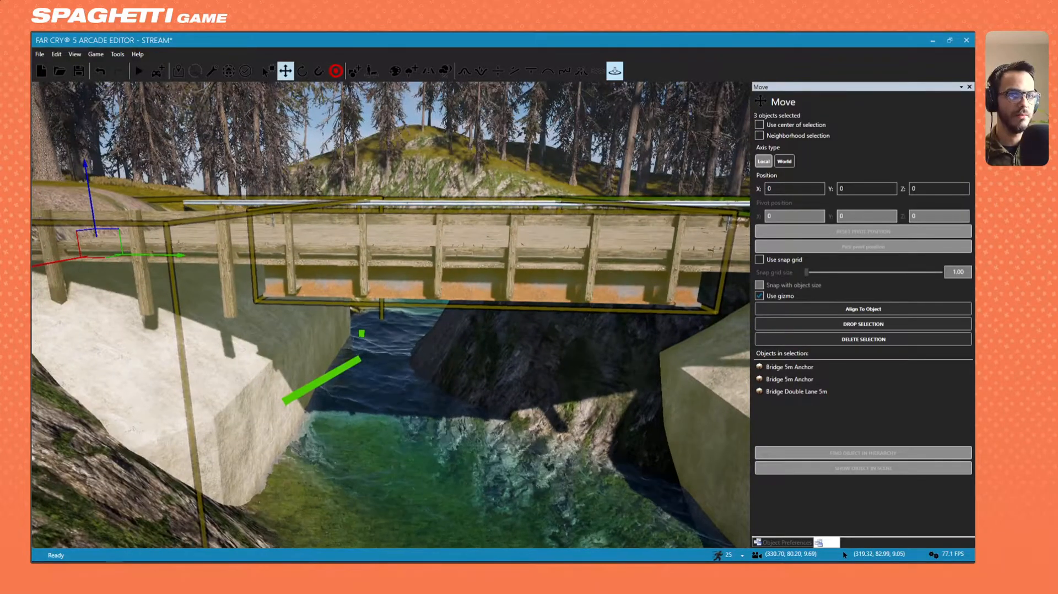
# Turn the clearing-side Bridge 5m Anchor around using 90-degree angle snapping and slide it back against the deck's end.
pyautogui.press('s')
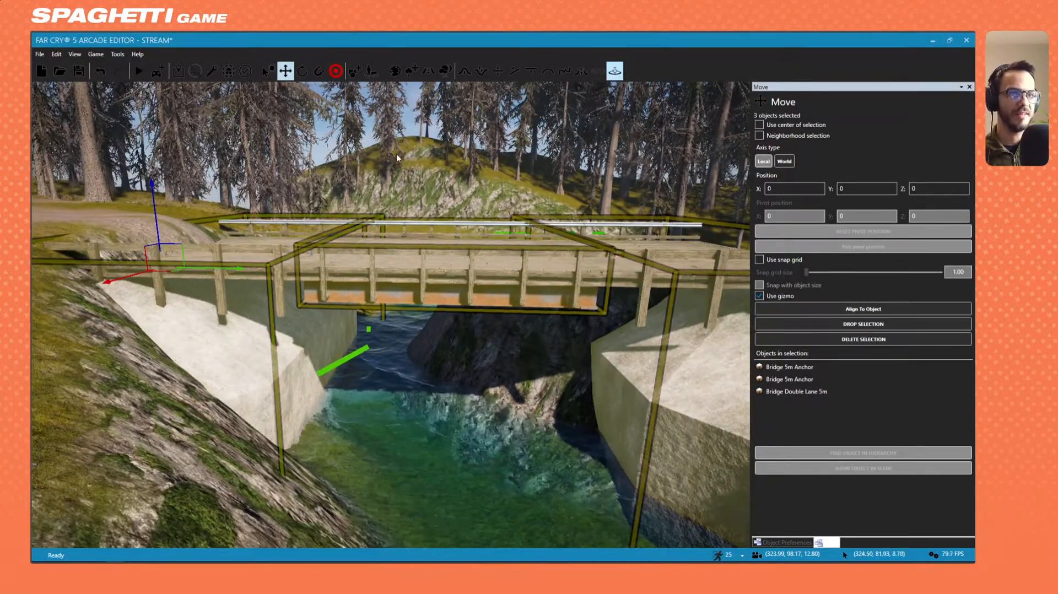
pyautogui.click(221, 337)
pyautogui.moveTo(374, 243)
pyautogui.mouseDown(button='right')
pyautogui.moveTo(419, 246)
pyautogui.moveTo(353, 308)
pyautogui.moveTo(377, 262)
pyautogui.mouseUp(button='right')
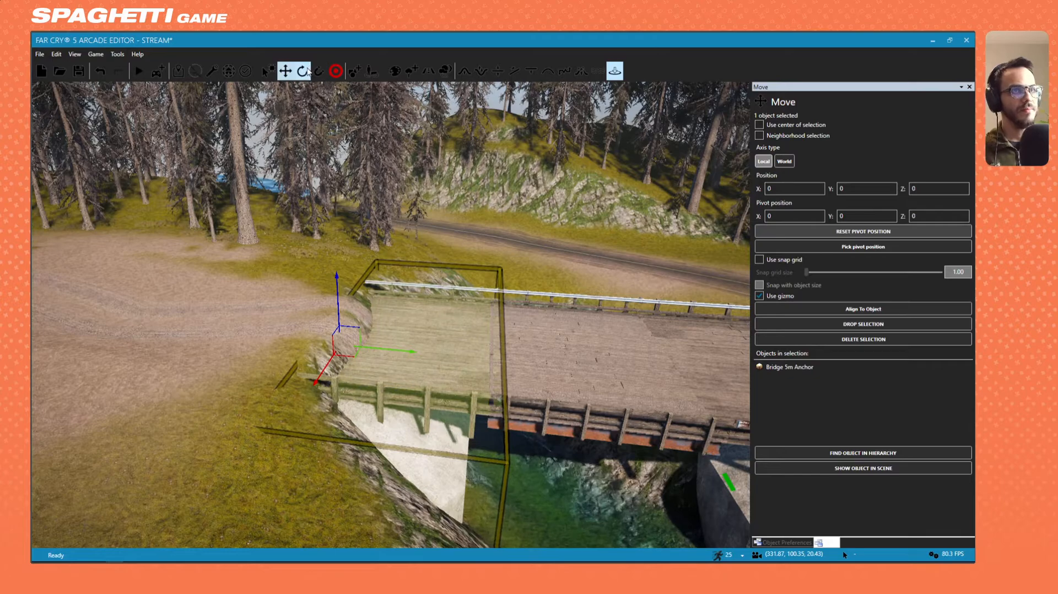
pyautogui.click(303, 71)
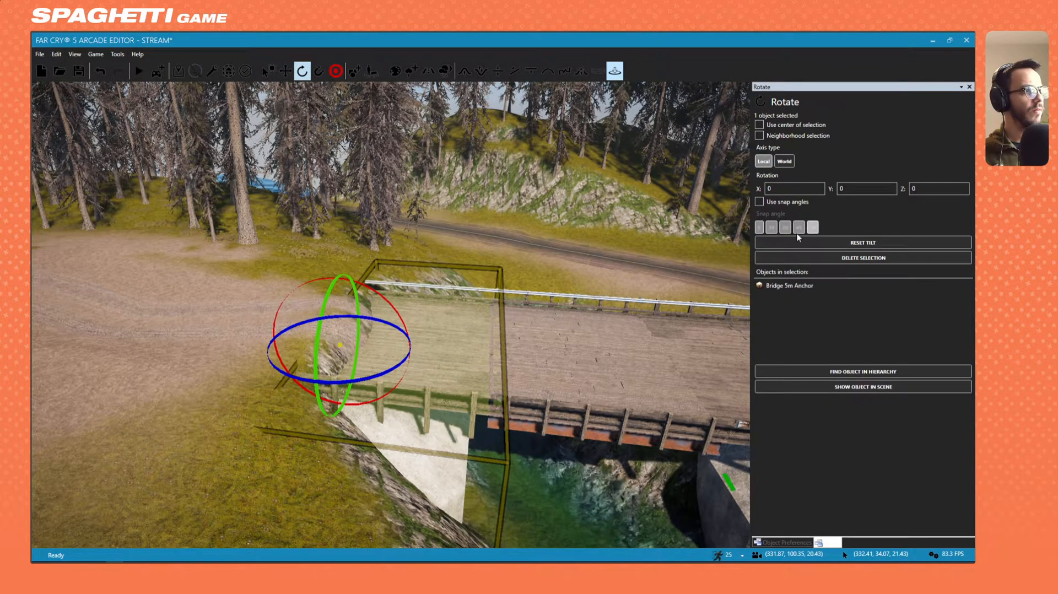
pyautogui.click(759, 203)
pyautogui.moveTo(340, 382); pyautogui.dragTo(447, 353)
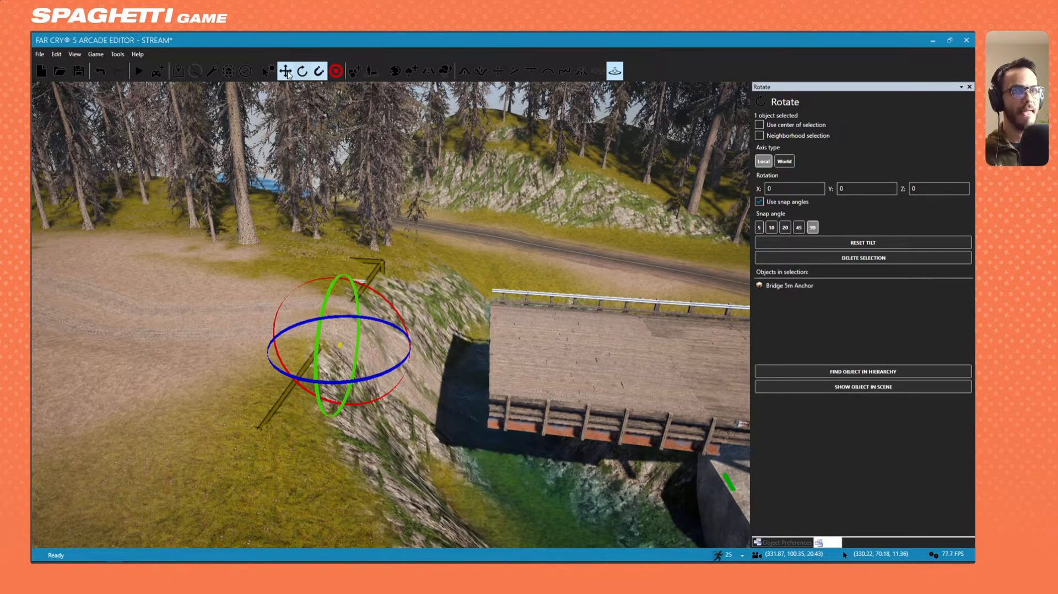
pyautogui.click(287, 73)
pyautogui.moveTo(306, 342); pyautogui.dragTo(449, 368)
# Turn the railway-side Bridge 5m Anchor around with the same angle snapping and move it back flush with the double-lane deck.
pyautogui.moveTo(449, 368); pyautogui.dragTo(279, 284, button='right')
pyautogui.press('s')
pyautogui.moveTo(403, 235); pyautogui.dragTo(452, 269, button='right')
pyautogui.press('w')
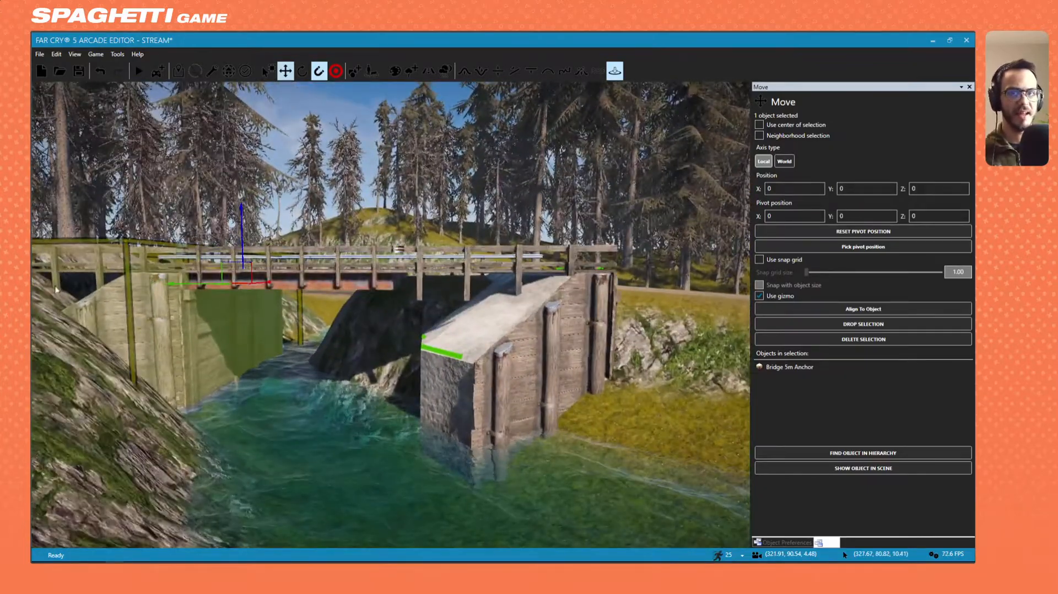
pyautogui.click(457, 342)
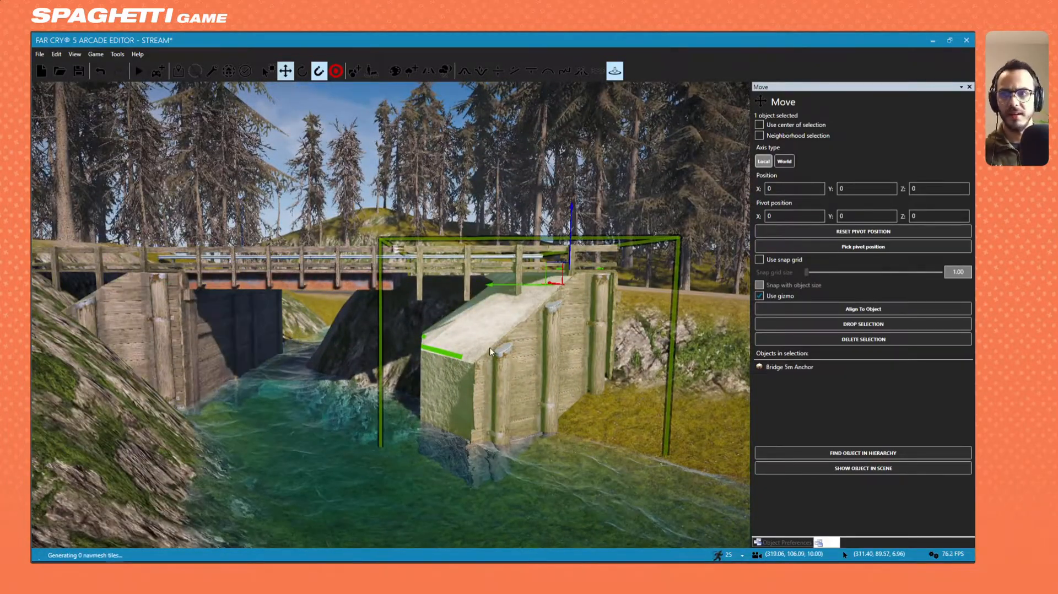
pyautogui.moveTo(579, 297); pyautogui.dragTo(634, 325, button='right')
pyautogui.press('w')
pyautogui.press('s')
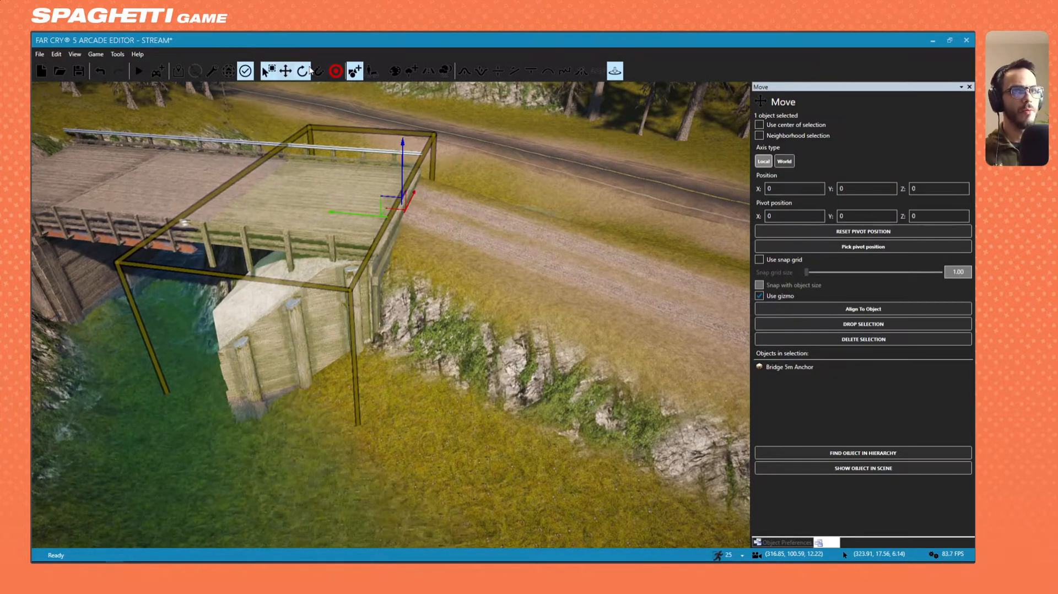
pyautogui.moveTo(379, 250); pyautogui.dragTo(474, 232)
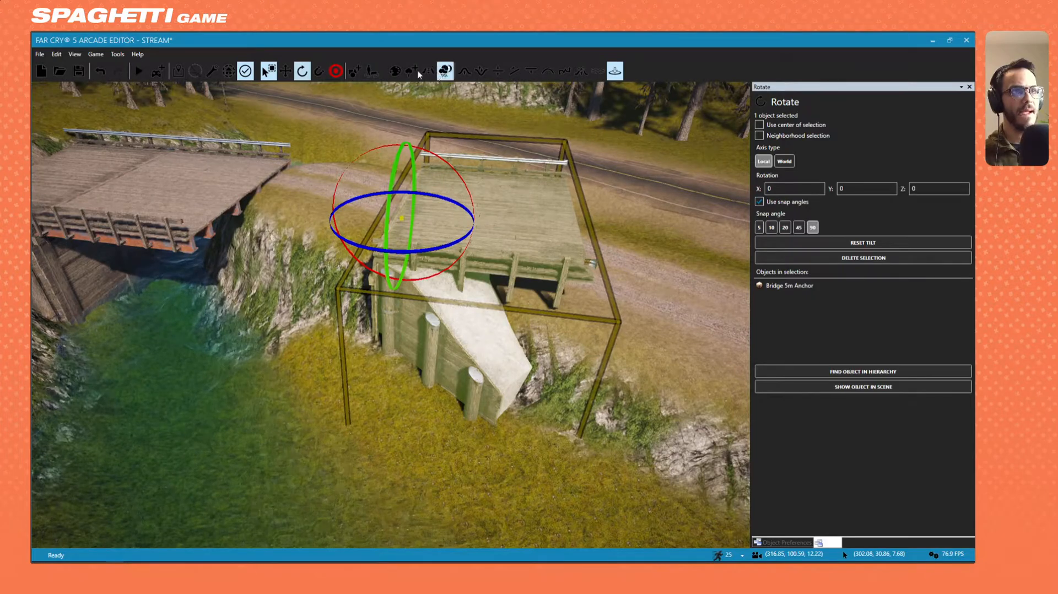
pyautogui.click(285, 71)
pyautogui.moveTo(457, 228); pyautogui.dragTo(299, 204)
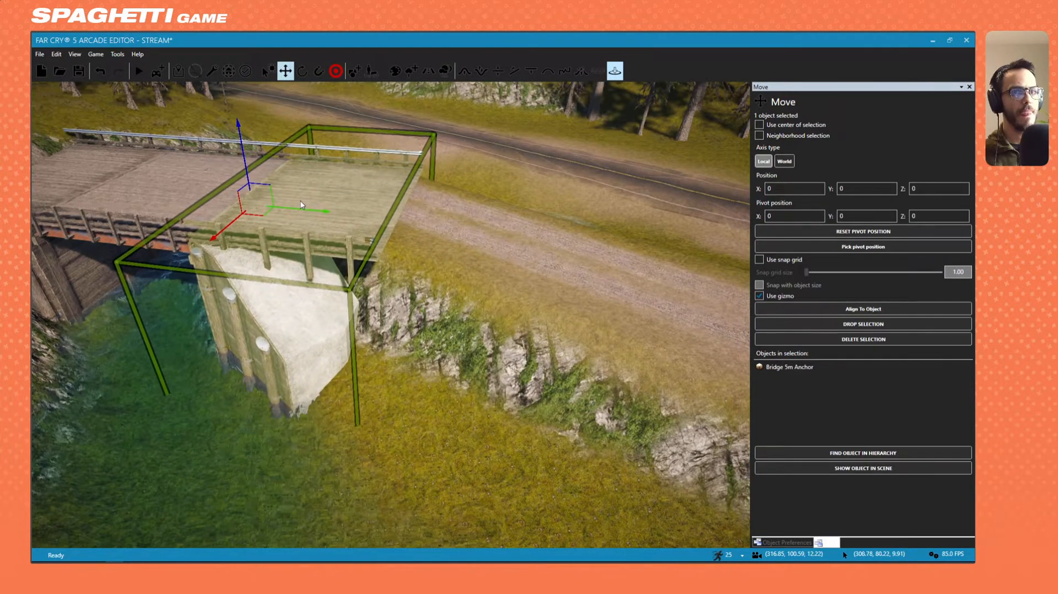
# Examine the reversed anchors from the dirt road and from the bridge's far side, checking the deck joints and banks.
pyautogui.press('s')
pyautogui.press('a')
pyautogui.press('w')
pyautogui.press('s')
pyautogui.press('d')
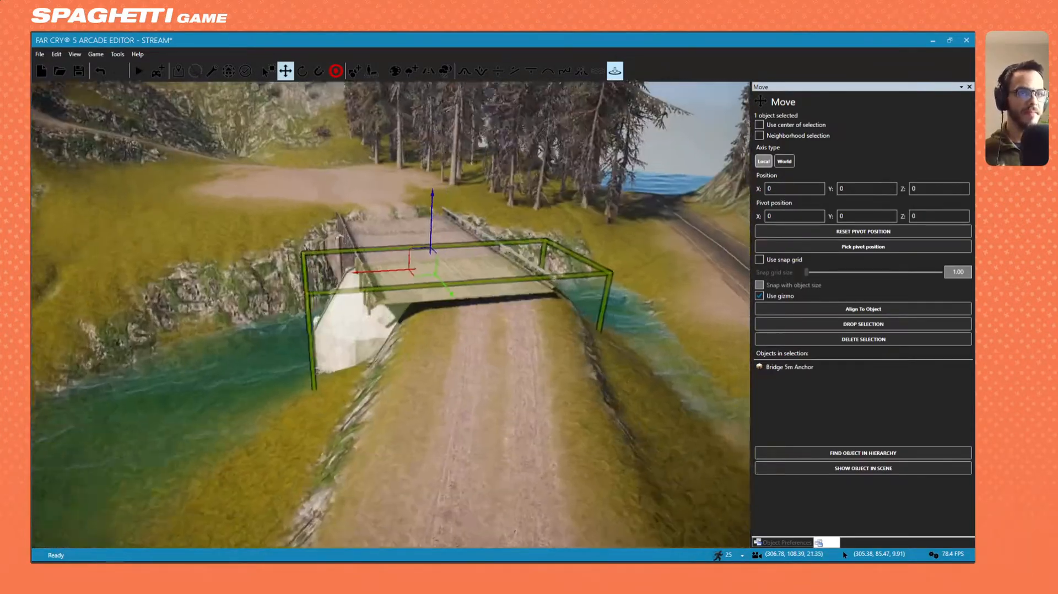
pyautogui.press('w')
pyautogui.press('s')
pyautogui.press('a')
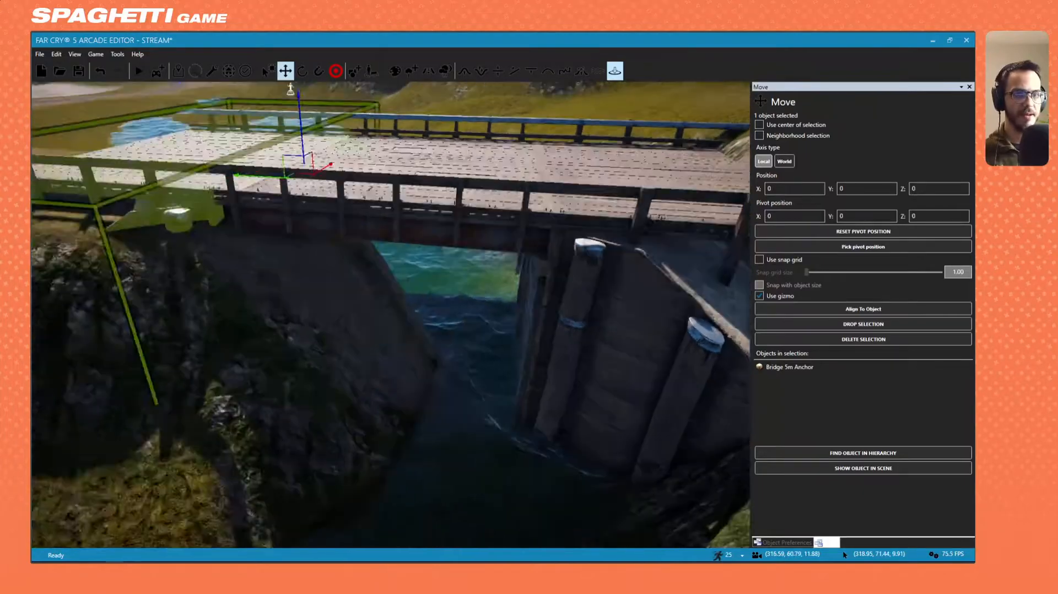
# Carve the bank beneath the railway-side anchor down to the stream bed with Terrain Set to Height at height 1.32.
pyautogui.click(531, 71)
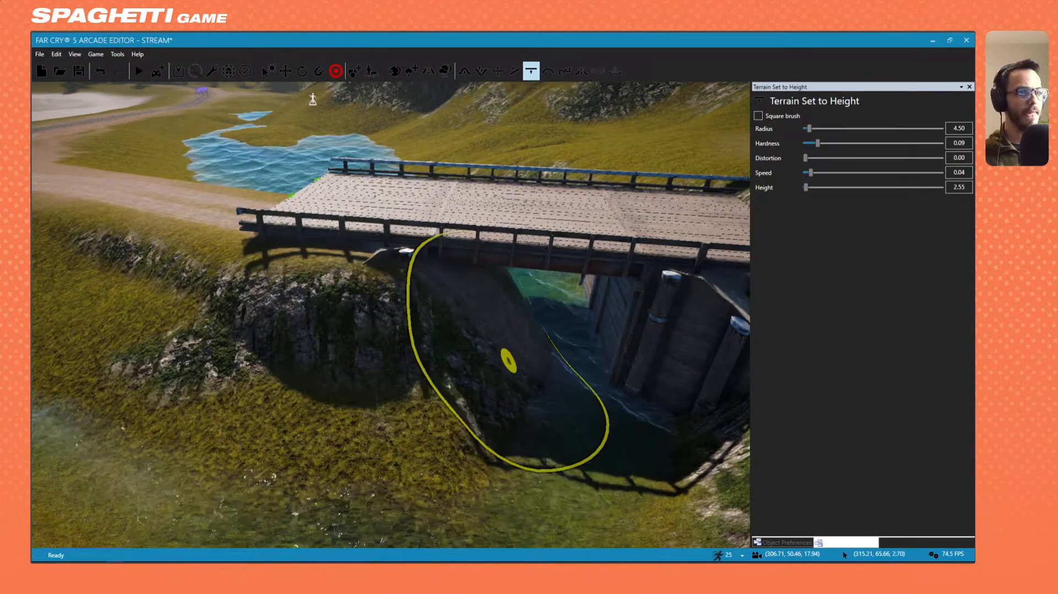
pyautogui.moveTo(458, 352)
pyautogui.mouseDown()
pyautogui.moveTo(498, 352)
pyautogui.moveTo(503, 314)
pyautogui.moveTo(472, 285)
pyautogui.mouseUp()
pyautogui.keyDown('ctrl'); pyautogui.click(541, 334); pyautogui.keyUp('ctrl')
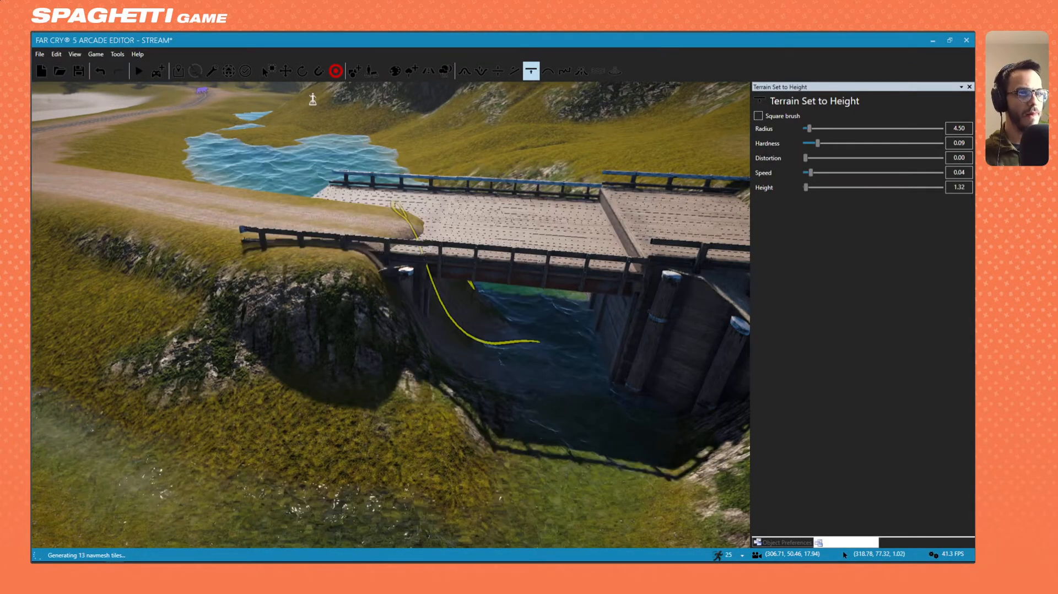
pyautogui.hotkey('ctrl', 'z')
pyautogui.moveTo(513, 320)
pyautogui.mouseDown()
pyautogui.moveTo(505, 331)
pyautogui.moveTo(394, 327)
pyautogui.mouseUp()
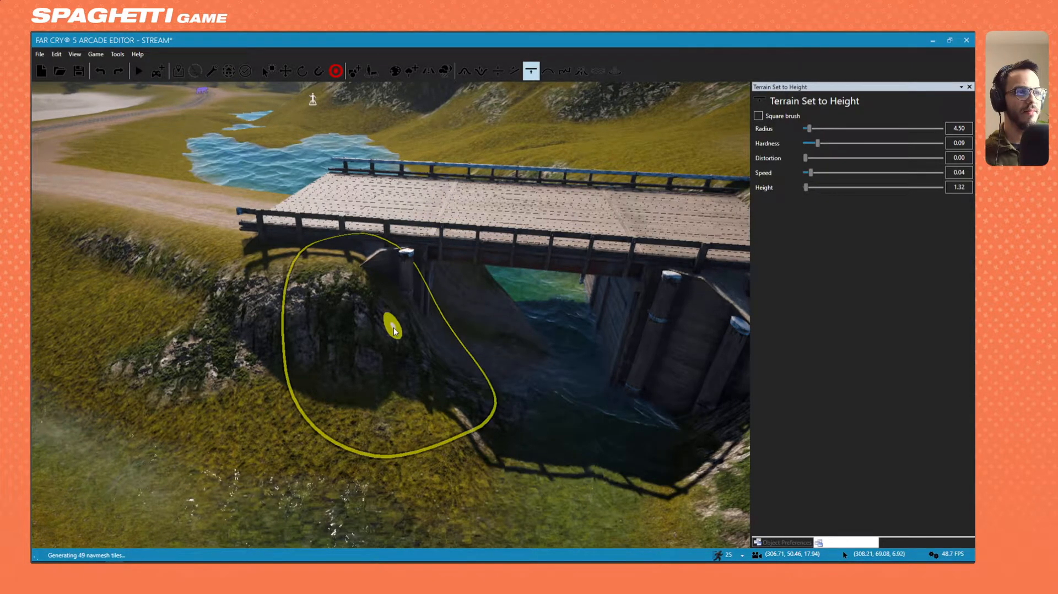
pyautogui.hotkey('ctrl', 'z')
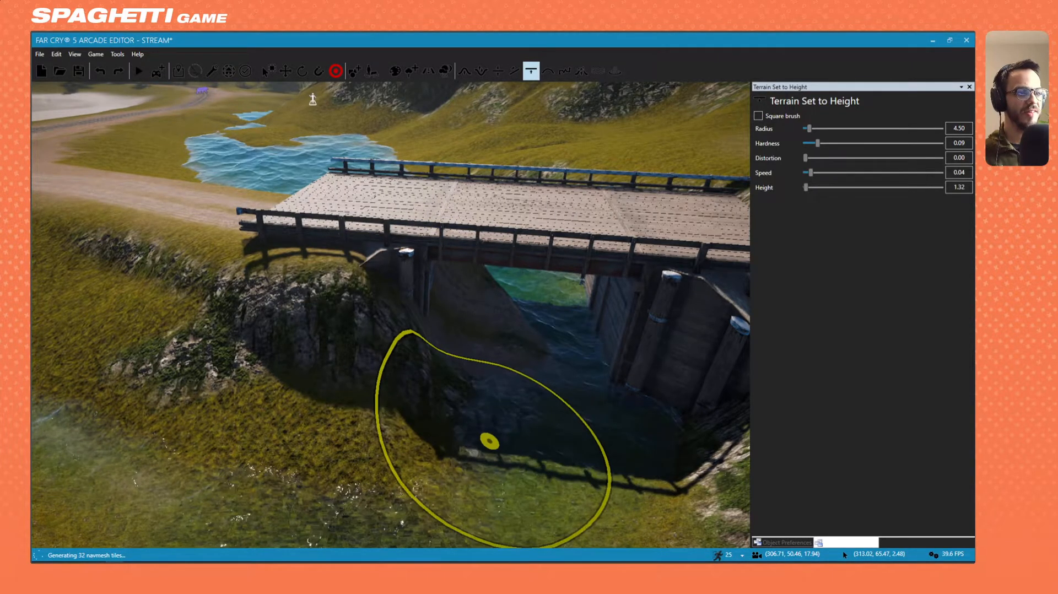
pyautogui.moveTo(490, 441); pyautogui.dragTo(522, 339)
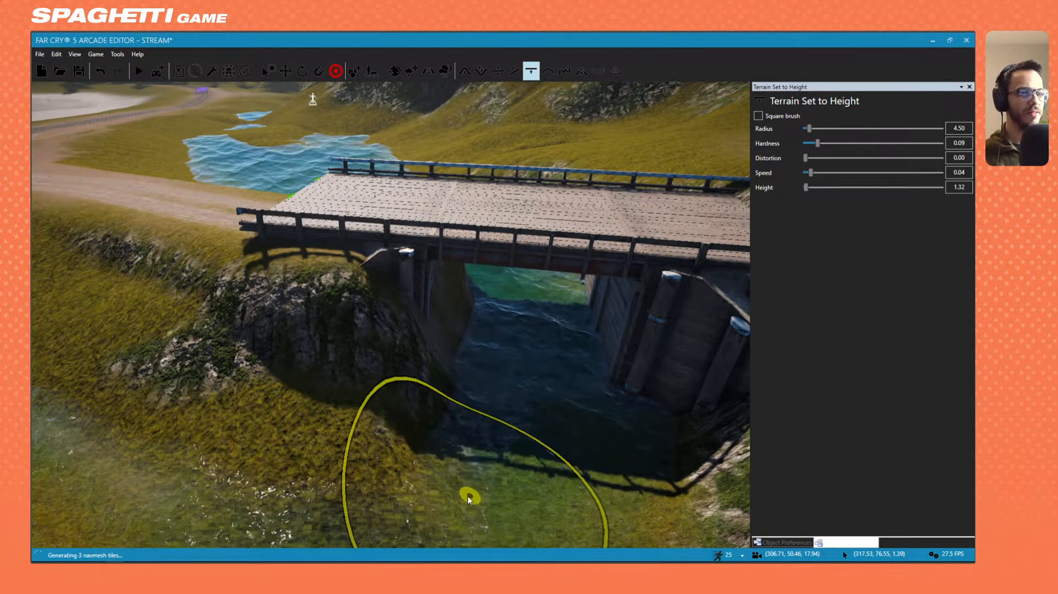
pyautogui.moveTo(468, 496); pyautogui.dragTo(392, 466, button='right')
pyautogui.press('s')
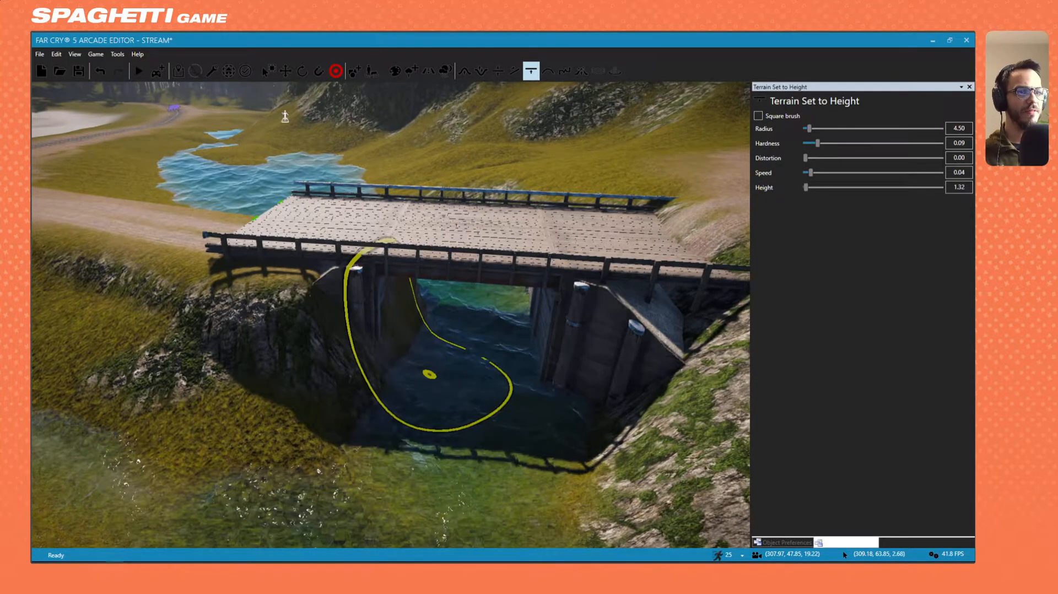
pyautogui.moveTo(435, 370)
pyautogui.mouseDown()
pyautogui.moveTo(451, 341)
pyautogui.moveTo(421, 348)
pyautogui.moveTo(429, 320)
pyautogui.mouseUp()
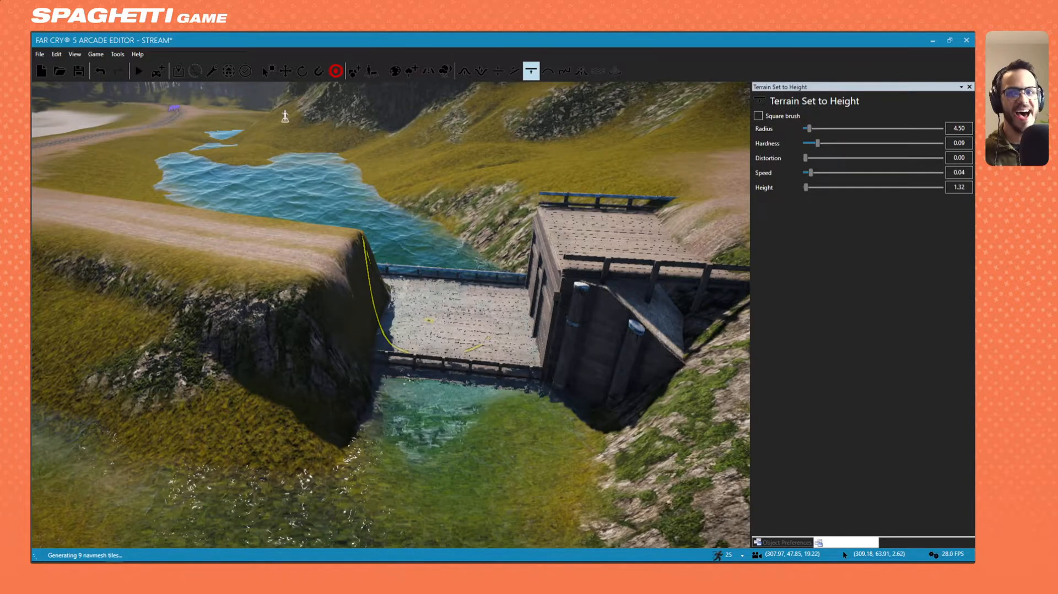
# Select the sunken double-lane deck and railway-side anchor and raise them level with the opposite anchor.
pyautogui.click(354, 71)
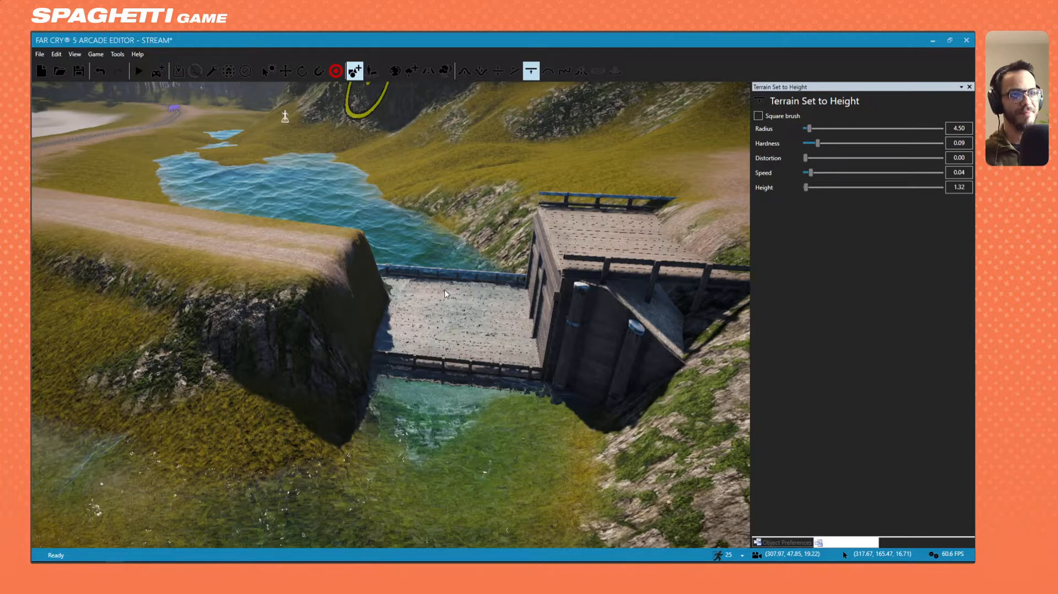
pyautogui.click(438, 347)
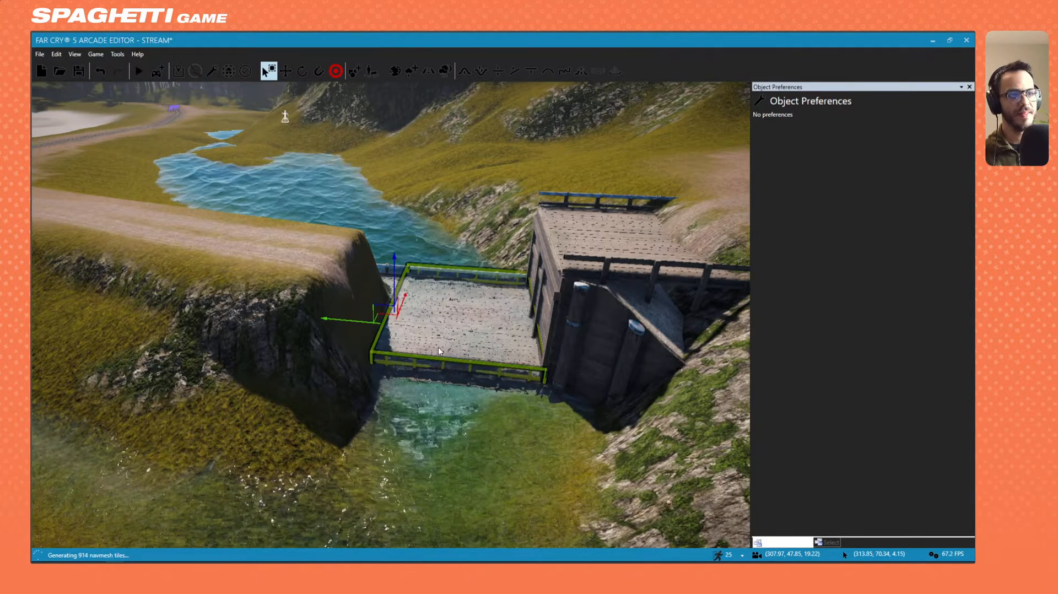
pyautogui.moveTo(395, 257); pyautogui.dragTo(415, 164)
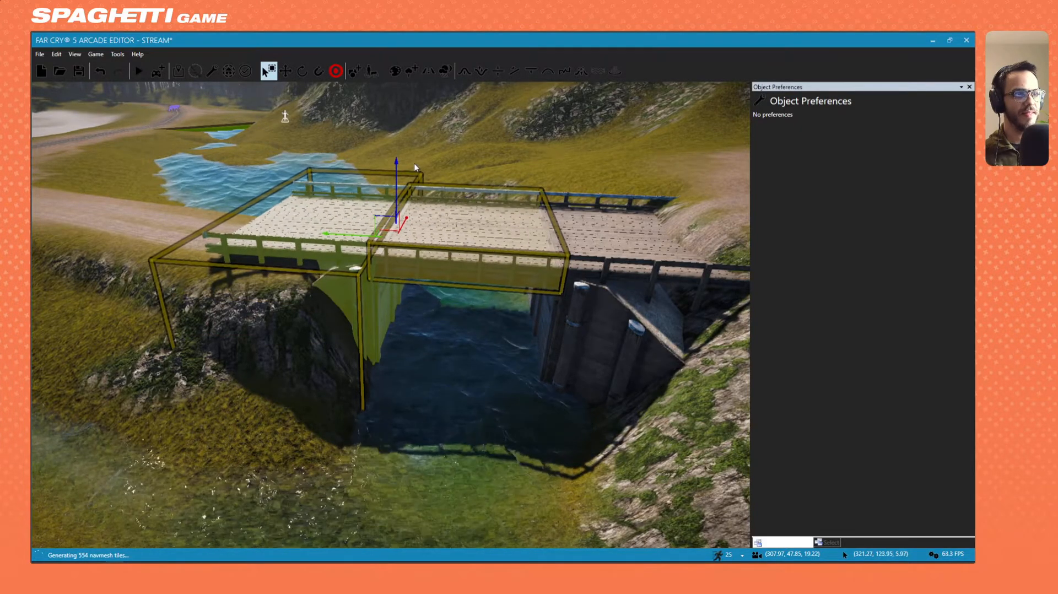
# Level the ground where the railway-side dirt road meets the bridge using Terrain Set to Height at height 8.86.
pyautogui.click(427, 405)
pyautogui.press('w')
pyautogui.moveTo(428, 405); pyautogui.dragTo(386, 385, button='right')
pyautogui.moveTo(474, 386); pyautogui.dragTo(359, 241, button='right')
pyautogui.press('s')
pyautogui.press('d')
pyautogui.press('a')
pyautogui.press('s')
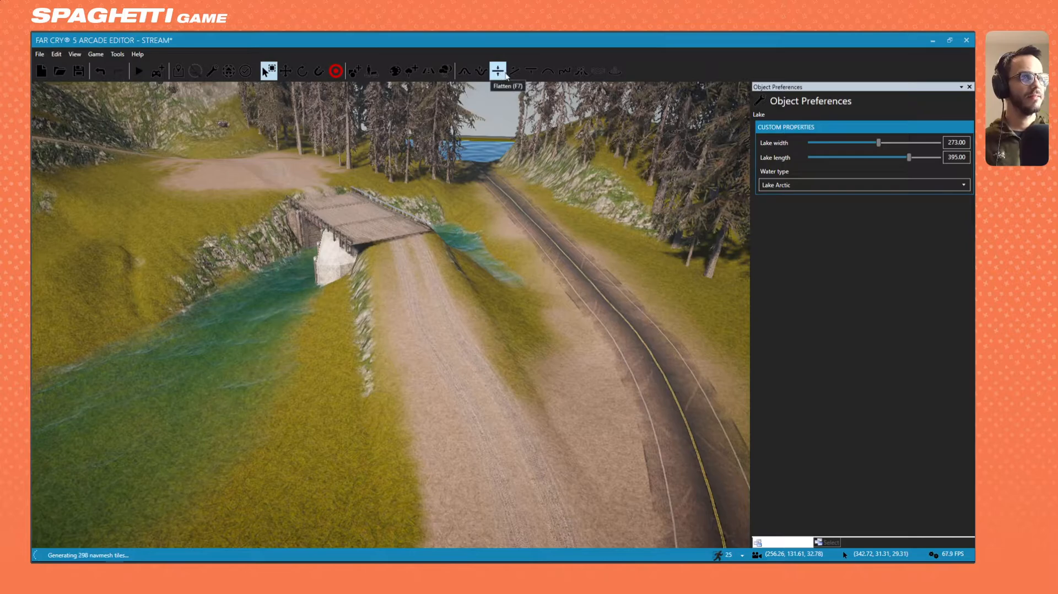
pyautogui.click(526, 72)
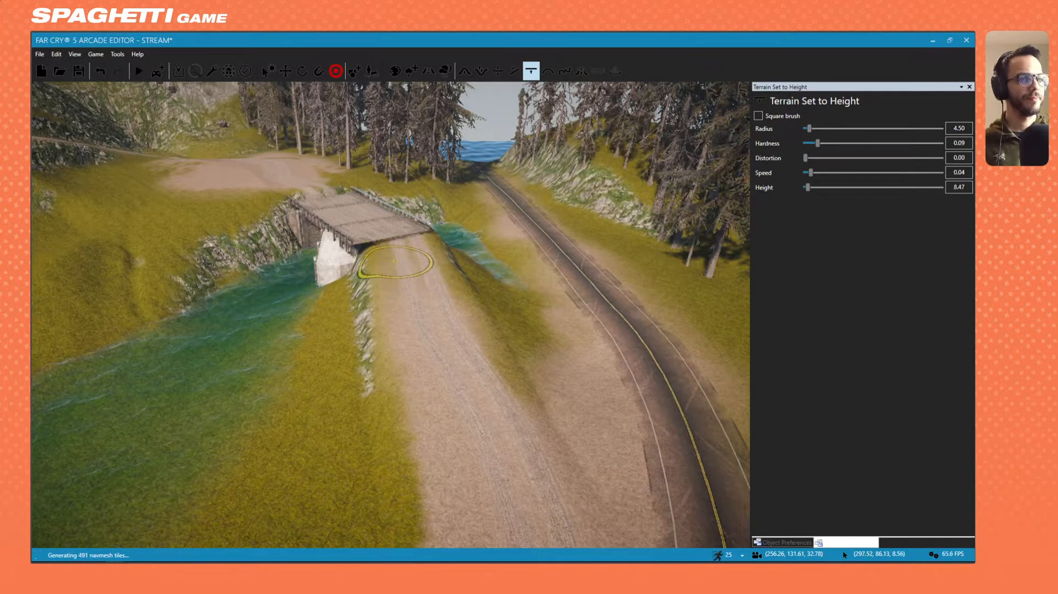
pyautogui.moveTo(368, 252); pyautogui.dragTo(215, 287, button='right')
pyautogui.moveTo(350, 341)
pyautogui.mouseDown()
pyautogui.moveTo(322, 391)
pyautogui.moveTo(283, 377)
pyautogui.moveTo(270, 440)
pyautogui.moveTo(286, 394)
pyautogui.moveTo(295, 402)
pyautogui.moveTo(274, 398)
pyautogui.moveTo(326, 390)
pyautogui.mouseUp()
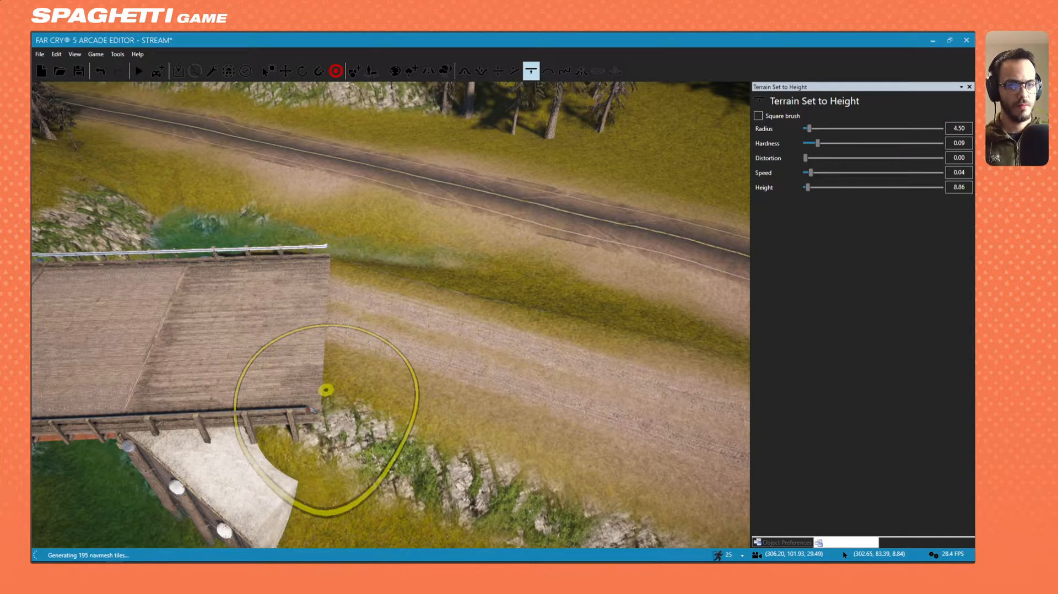
# Search the Far Cry 5 objects for HOUSE and try a Boathouse on the hilltop clearing near the mine.
pyautogui.moveTo(265, 395)
pyautogui.mouseDown(button='right')
pyautogui.moveTo(224, 542)
pyautogui.moveTo(498, 333)
pyautogui.moveTo(643, 283)
pyautogui.moveTo(298, 369)
pyautogui.moveTo(489, 307)
pyautogui.moveTo(474, 337)
pyautogui.moveTo(482, 309)
pyautogui.moveTo(441, 314)
pyautogui.moveTo(419, 276)
pyautogui.moveTo(441, 325)
pyautogui.moveTo(485, 297)
pyautogui.moveTo(361, 373)
pyautogui.moveTo(438, 352)
pyautogui.moveTo(449, 375)
pyautogui.moveTo(331, 364)
pyautogui.moveTo(503, 368)
pyautogui.mouseUp(button='right')
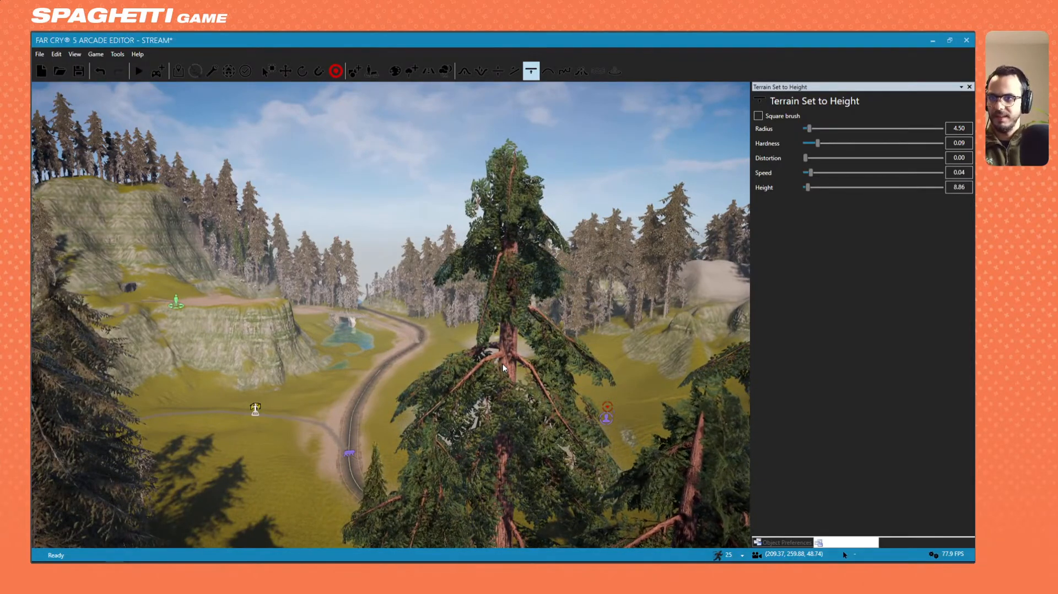
pyautogui.press('w')
pyautogui.moveTo(503, 364)
pyautogui.mouseDown(button='right')
pyautogui.moveTo(452, 362)
pyautogui.moveTo(394, 326)
pyautogui.moveTo(331, 419)
pyautogui.moveTo(347, 408)
pyautogui.mouseUp(button='right')
pyautogui.press('w')
pyautogui.press('w')
pyautogui.press('s')
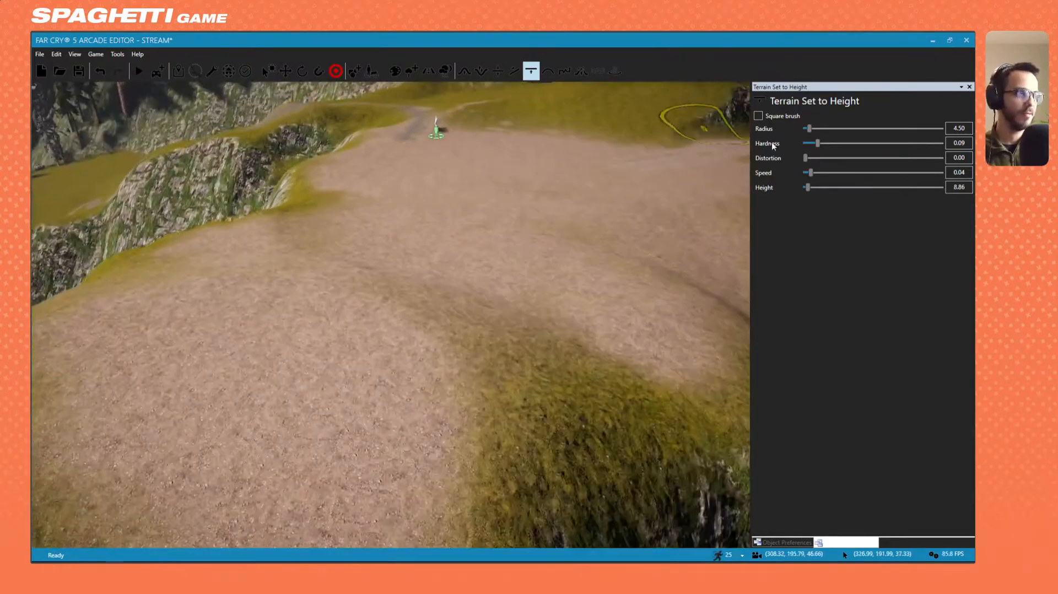
pyautogui.click(361, 72)
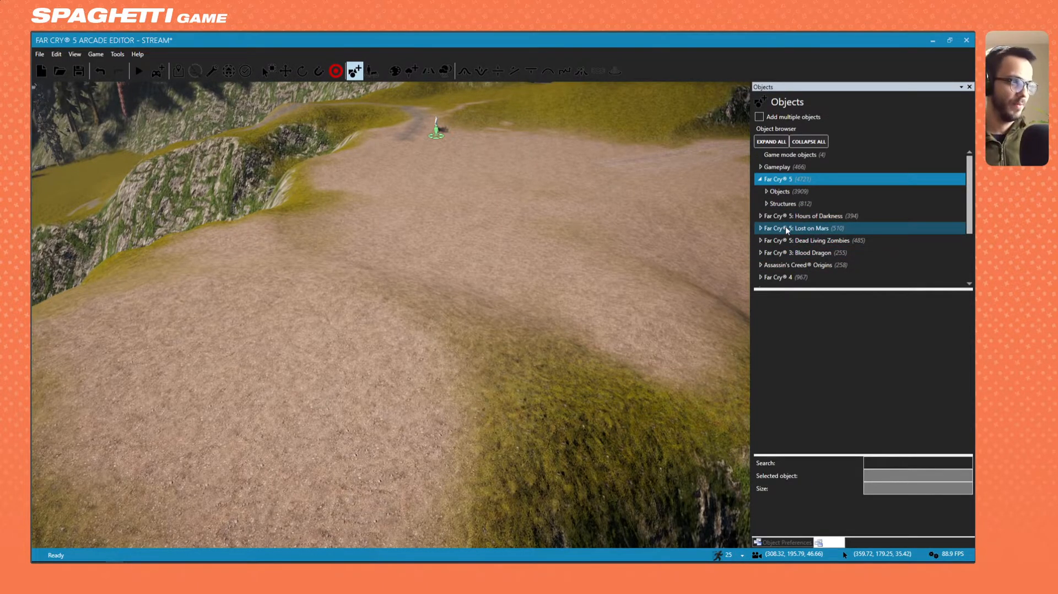
pyautogui.scroll(-3, 786, 226)
pyautogui.scroll(3, 782, 246)
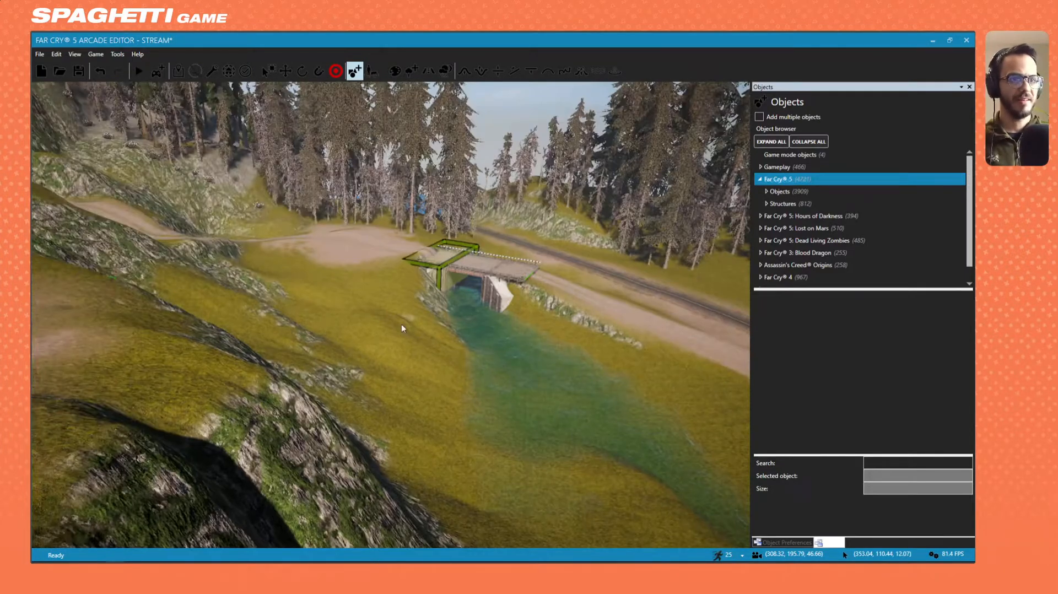
pyautogui.moveTo(318, 321); pyautogui.dragTo(727, 351, button='right')
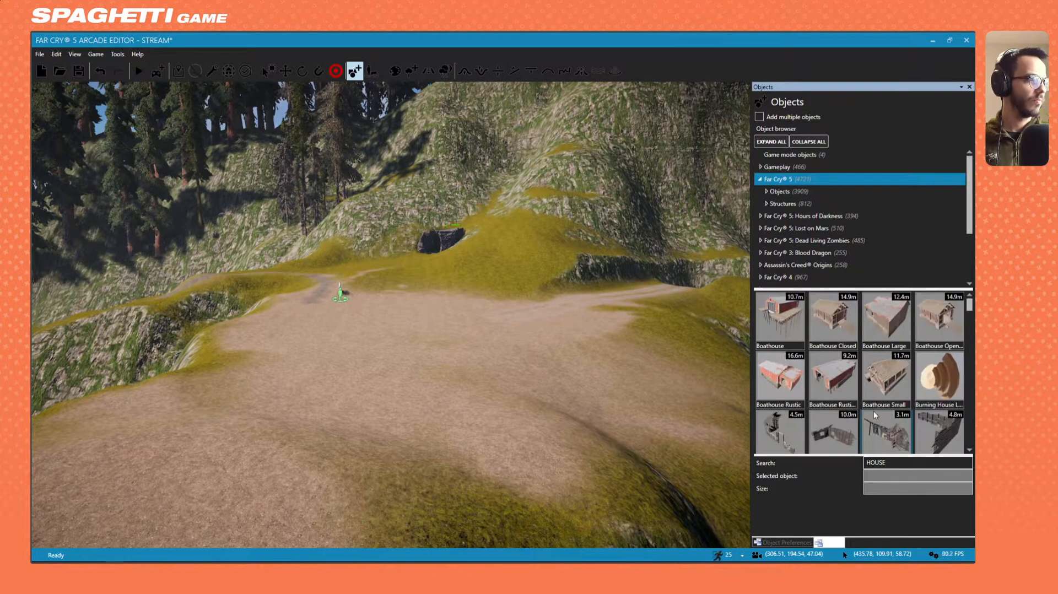
pyautogui.click(767, 322)
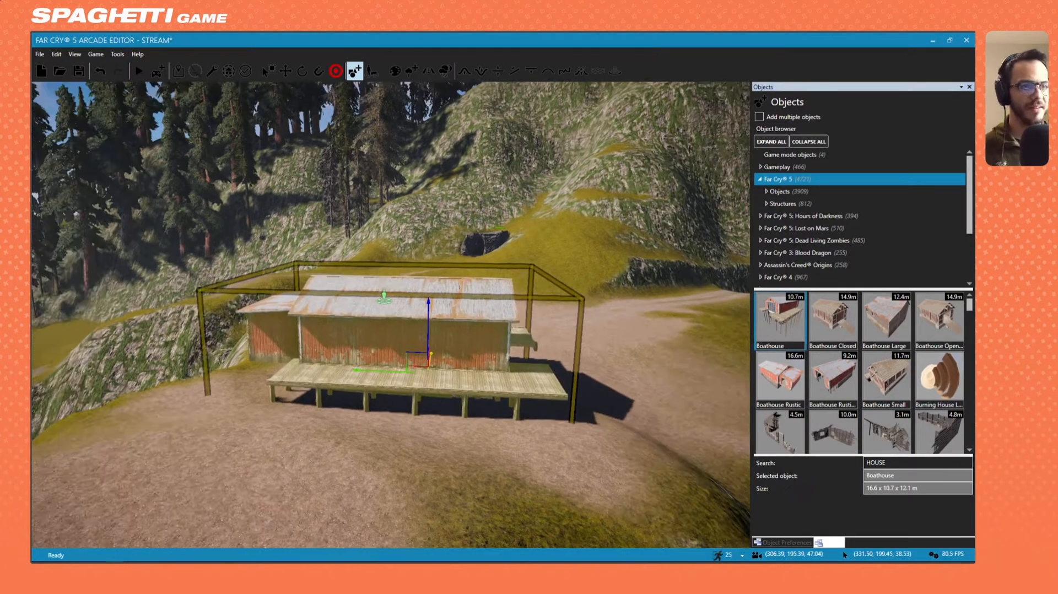
# Survey the hilltop clearing, winding path, bridge and surrounding forest from high above the map.
pyautogui.moveTo(429, 364); pyautogui.dragTo(220, 242, button='right')
pyautogui.press('w')
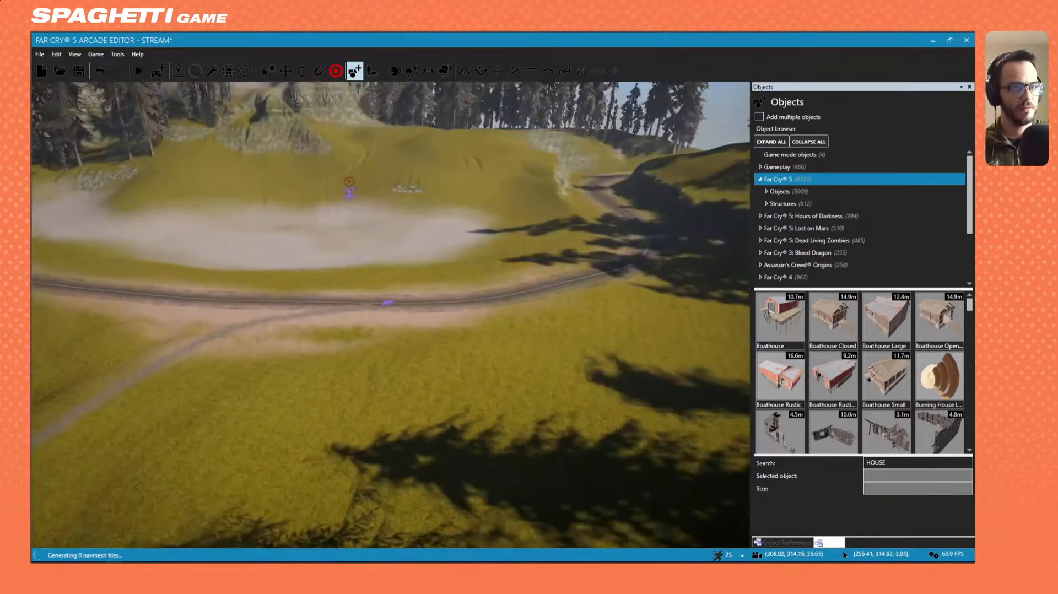
pyautogui.press('s')
pyautogui.moveTo(391, 315); pyautogui.dragTo(231, 374, button='right')
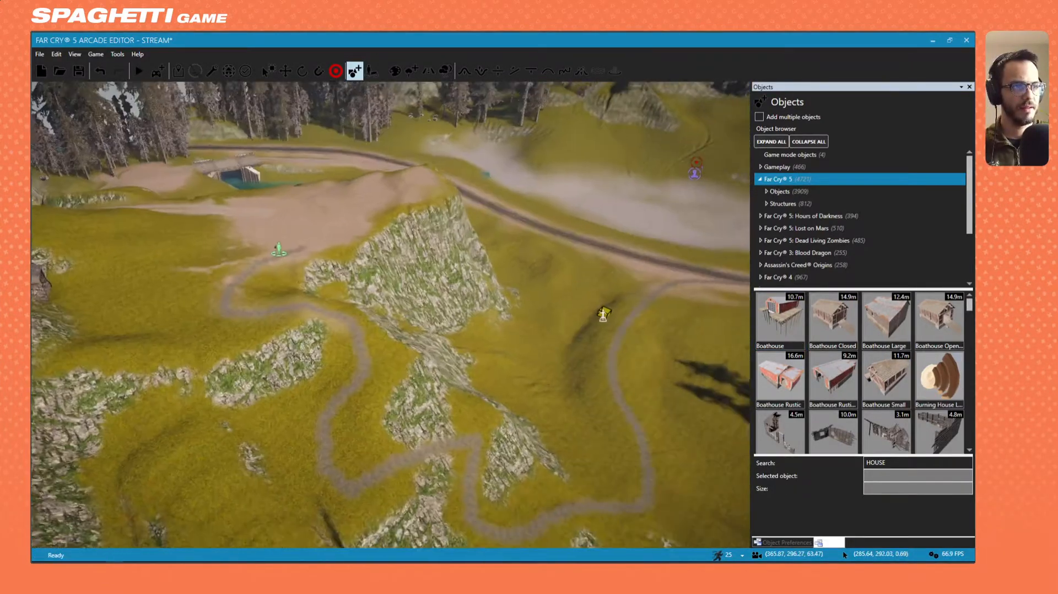
pyautogui.press('s')
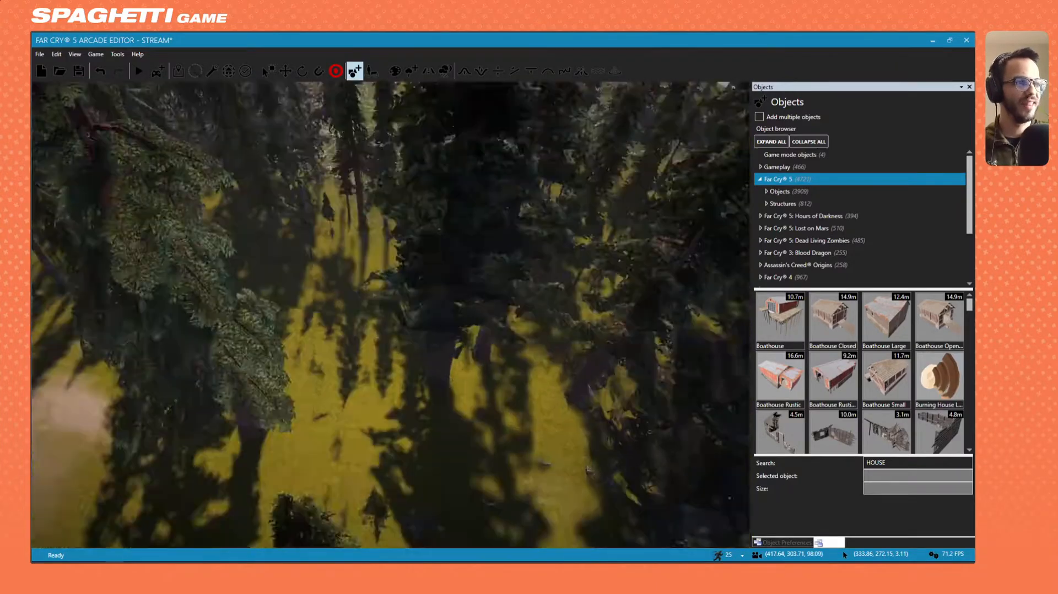
pyautogui.press('s')
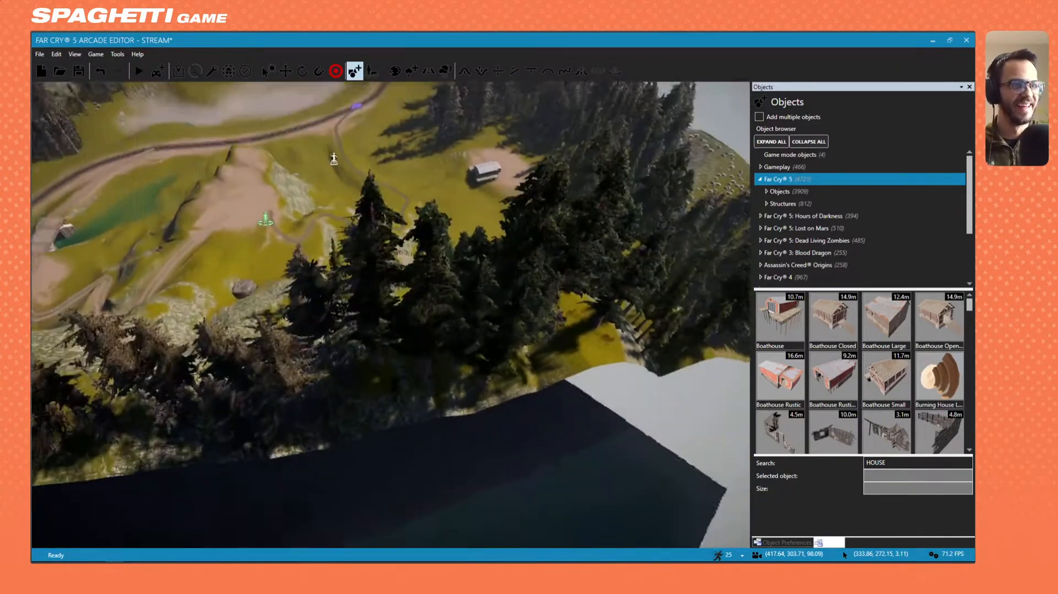
pyautogui.press('s')
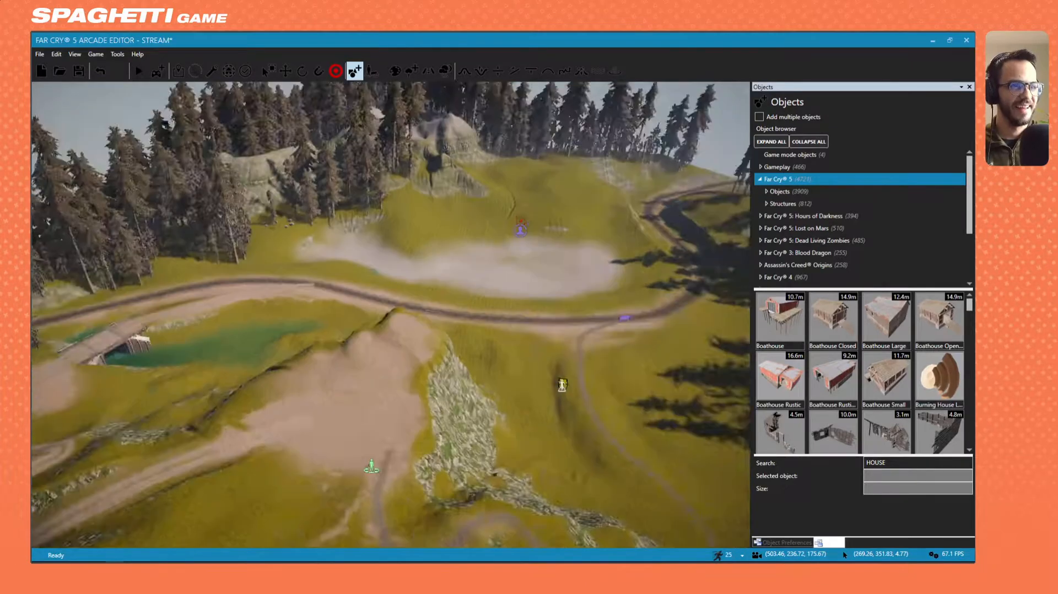
# Select the lake near the bridge and move it so its water fills the low sandy hollow across the railway.
pyautogui.press('w')
pyautogui.moveTo(727, 244)
pyautogui.mouseDown(button='right')
pyautogui.moveTo(496, 244)
pyautogui.moveTo(728, 244)
pyautogui.mouseUp(button='right')
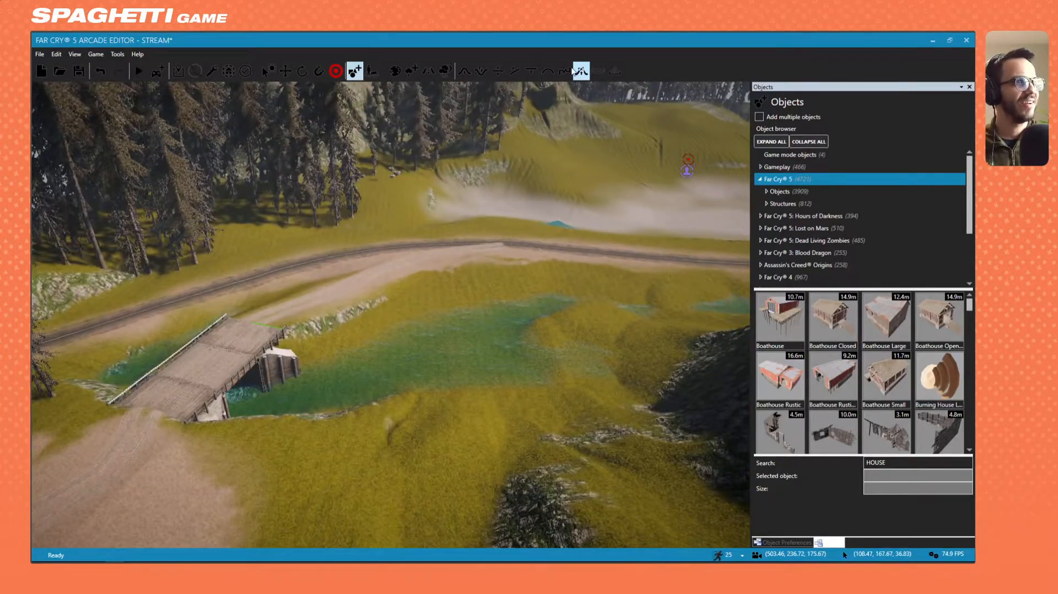
pyautogui.click(416, 331)
pyautogui.press('s')
pyautogui.moveTo(457, 332); pyautogui.dragTo(497, 309, button='right')
pyautogui.press('s')
pyautogui.moveTo(386, 295); pyautogui.dragTo(481, 291, button='right')
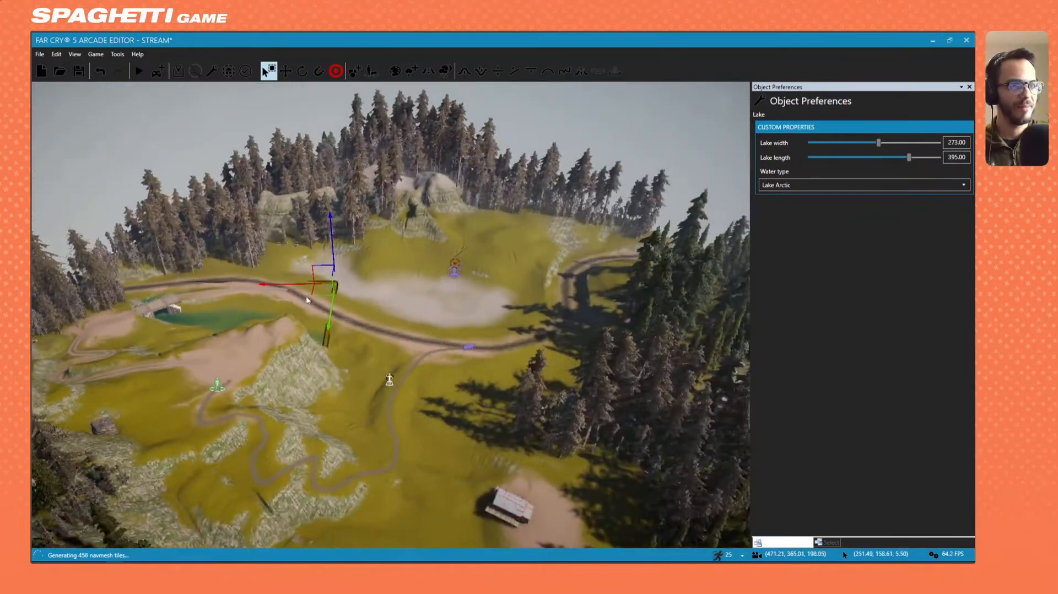
pyautogui.moveTo(316, 293); pyautogui.dragTo(506, 247)
pyautogui.press('w')
pyautogui.moveTo(506, 247); pyautogui.dragTo(276, 356, button='right')
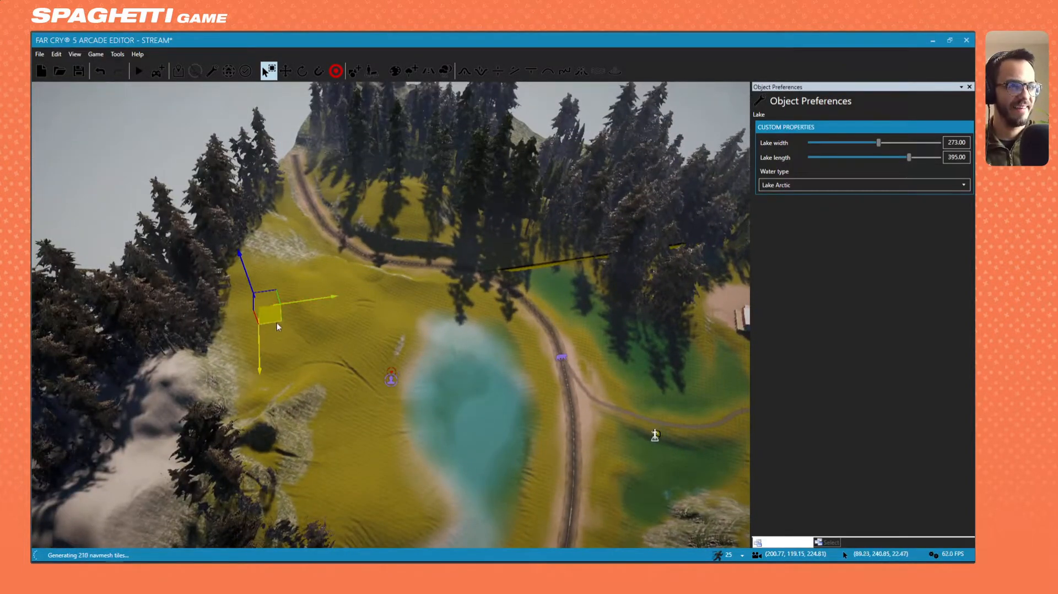
# Set the lake's width to 342 to extend its water across the surrounding lowlands.
pyautogui.press('s')
pyautogui.moveTo(272, 302); pyautogui.dragTo(201, 383, button='right')
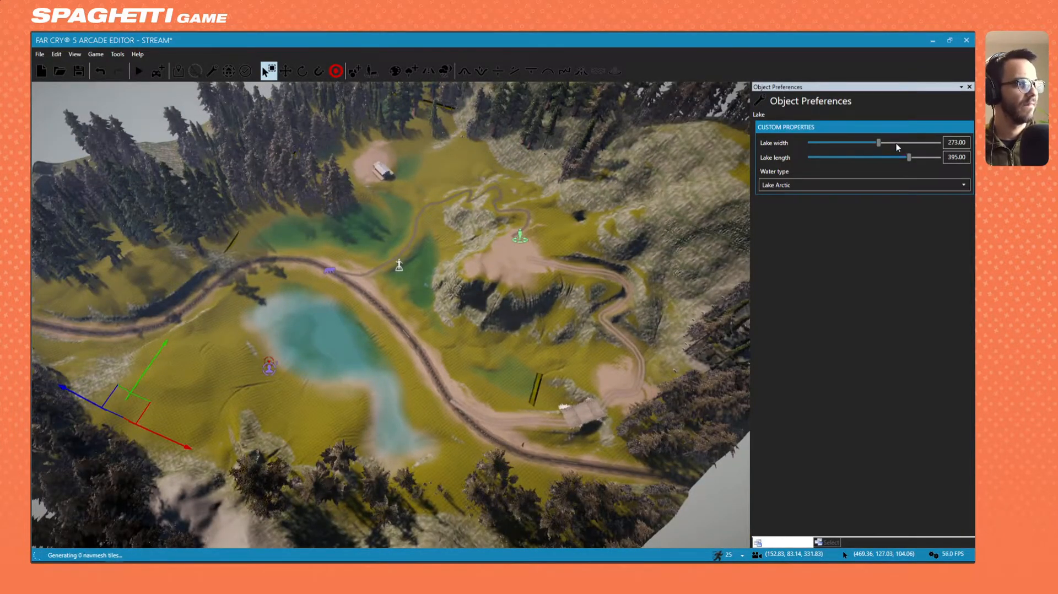
pyautogui.moveTo(496, 248); pyautogui.dragTo(524, 160, button='right')
pyautogui.press('w')
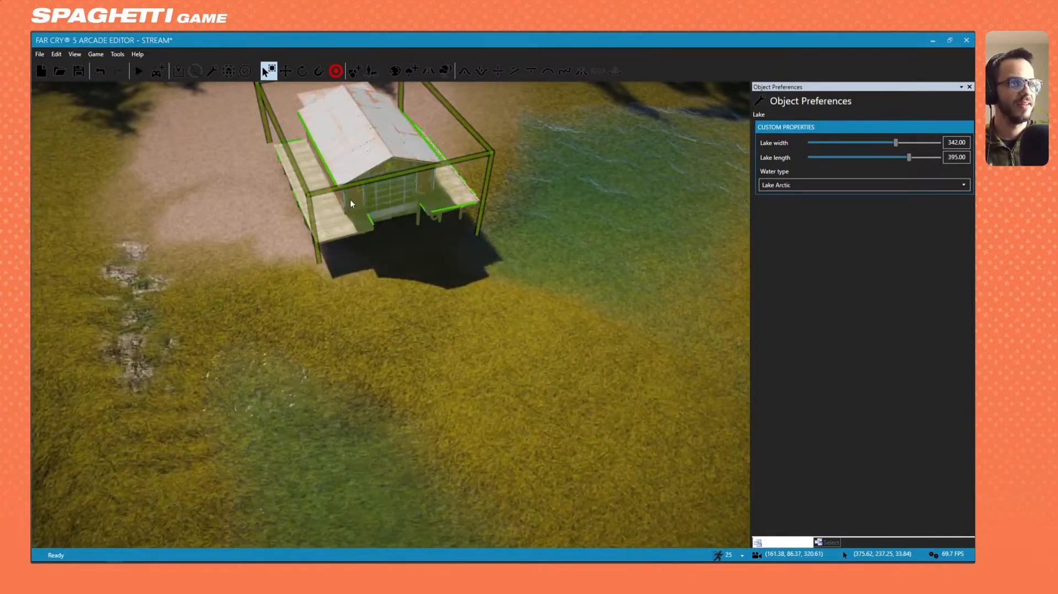
# Examine the boathouse clearing and the flooded shores around it for a suitable waterside site.
pyautogui.press('d')
pyautogui.moveTo(519, 205); pyautogui.dragTo(539, 266, button='right')
pyautogui.press('s')
pyautogui.moveTo(423, 264); pyautogui.dragTo(448, 249)
pyautogui.press('w')
pyautogui.moveTo(448, 249); pyautogui.dragTo(248, 265, button='right')
pyautogui.press('s')
pyautogui.press('a')
pyautogui.press('w')
pyautogui.press('w')
pyautogui.press('a')
pyautogui.press('w')
pyautogui.moveTo(391, 314); pyautogui.dragTo(176, 303, button='right')
pyautogui.press('s')
pyautogui.press('s')
pyautogui.press('a')
pyautogui.press('w')
pyautogui.press('s')
pyautogui.press('w')
pyautogui.press('w')
pyautogui.press('w')
pyautogui.press('d')
pyautogui.moveTo(372, 242); pyautogui.dragTo(351, 295, button='right')
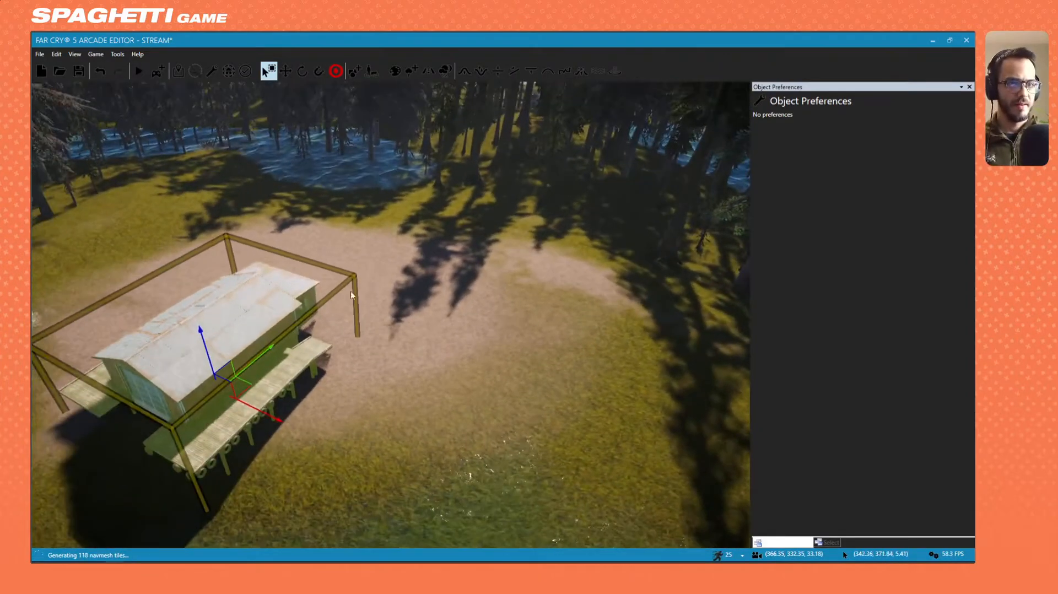
# Relocate the boathouse from the sandy clearing to the wooded shore behind the large tree trunk.
pyautogui.moveTo(270, 384); pyautogui.dragTo(111, 298, button='right')
pyautogui.press('w')
pyautogui.press('w')
pyautogui.press('s')
pyautogui.press('s')
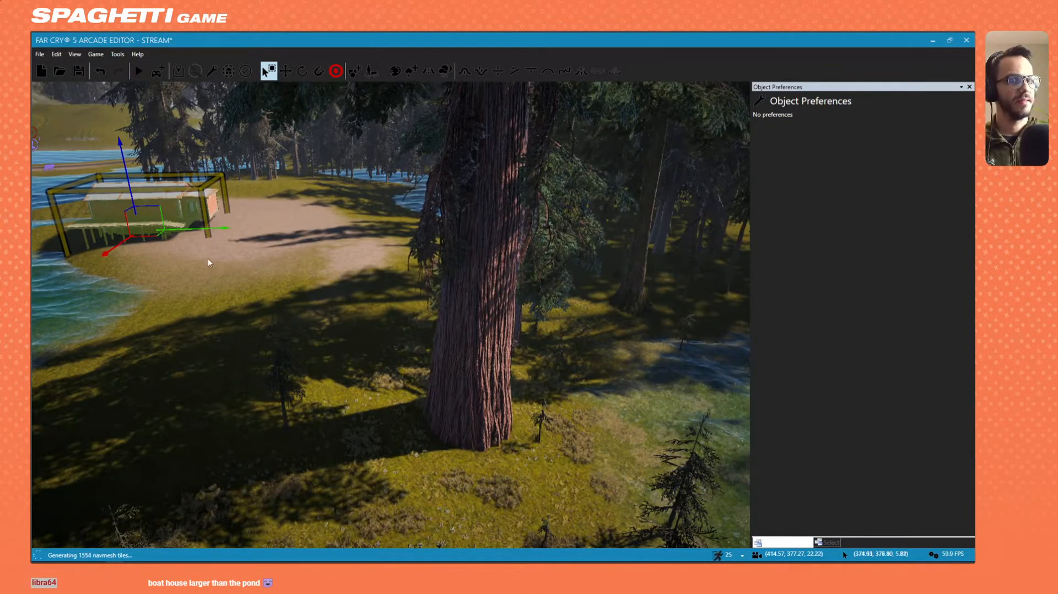
pyautogui.moveTo(251, 265); pyautogui.dragTo(541, 364)
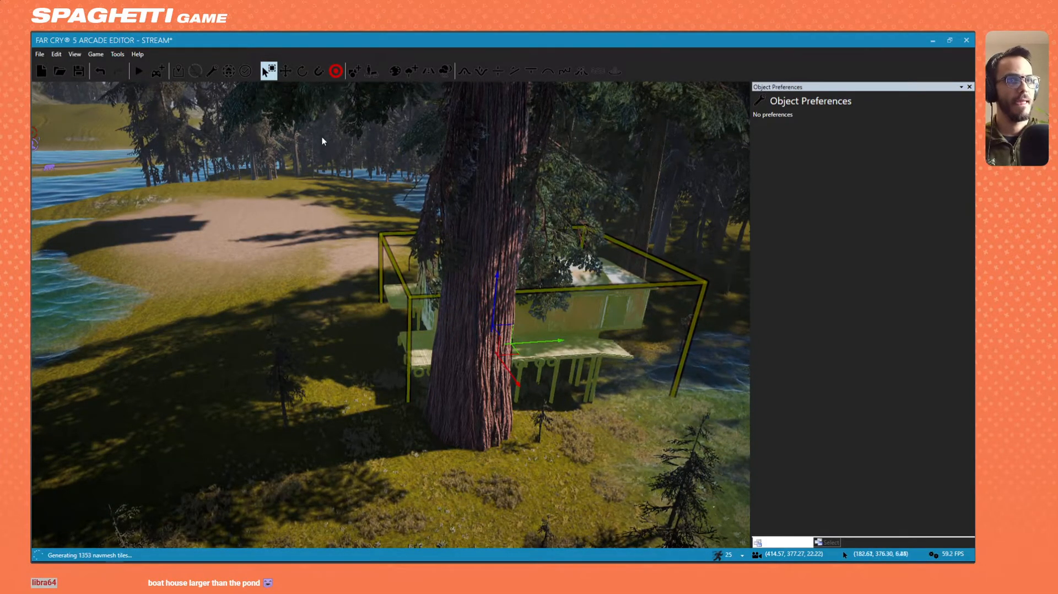
# Adjust the boathouse's position with the Move tool so it stands at the water's edge among the trees.
pyautogui.click(285, 73)
pyautogui.moveTo(470, 382); pyautogui.dragTo(503, 385)
pyautogui.press('d')
pyautogui.moveTo(503, 385); pyautogui.dragTo(358, 307, button='right')
pyautogui.press('w')
pyautogui.moveTo(320, 303); pyautogui.dragTo(435, 404)
pyautogui.press('w')
pyautogui.press('a')
pyautogui.moveTo(435, 405); pyautogui.dragTo(406, 307, button='right')
pyautogui.press('s')
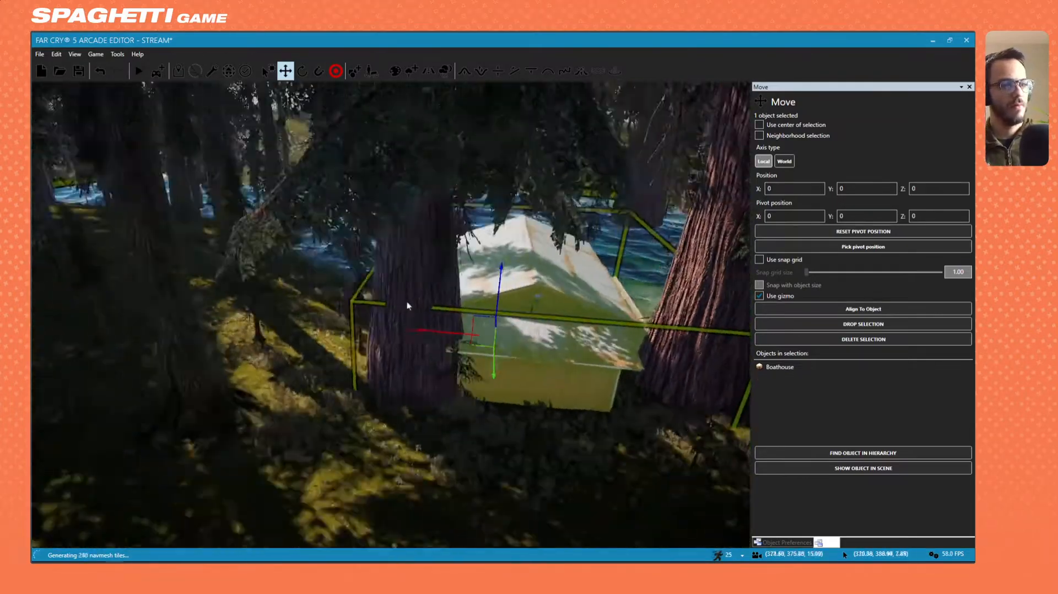
pyautogui.press('d')
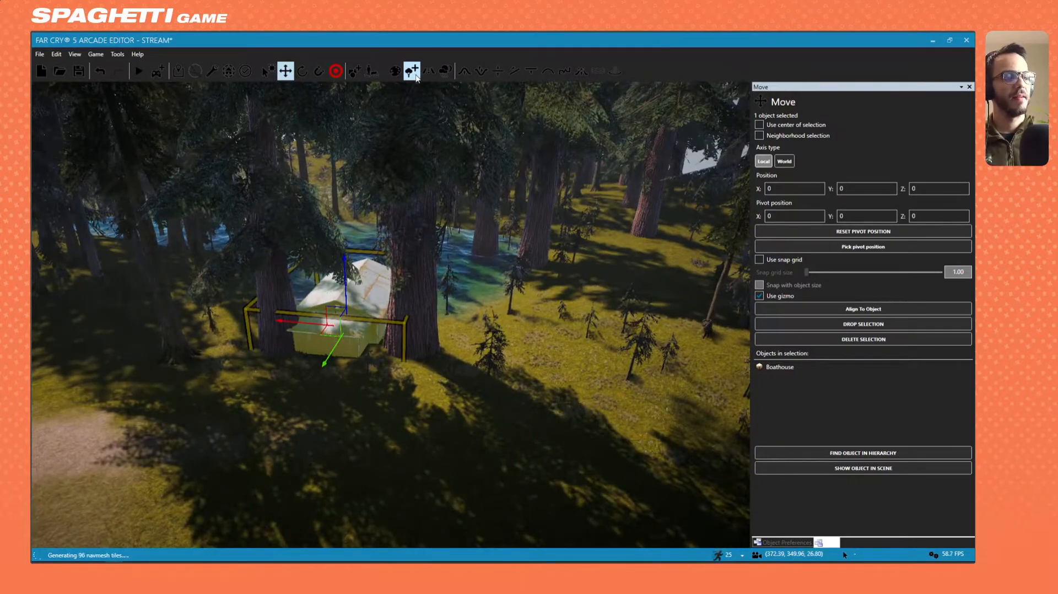
# Erase the trees crowding the boathouse using the vegetation brush at radius 13.50.
pyautogui.click(412, 71)
pyautogui.press('w')
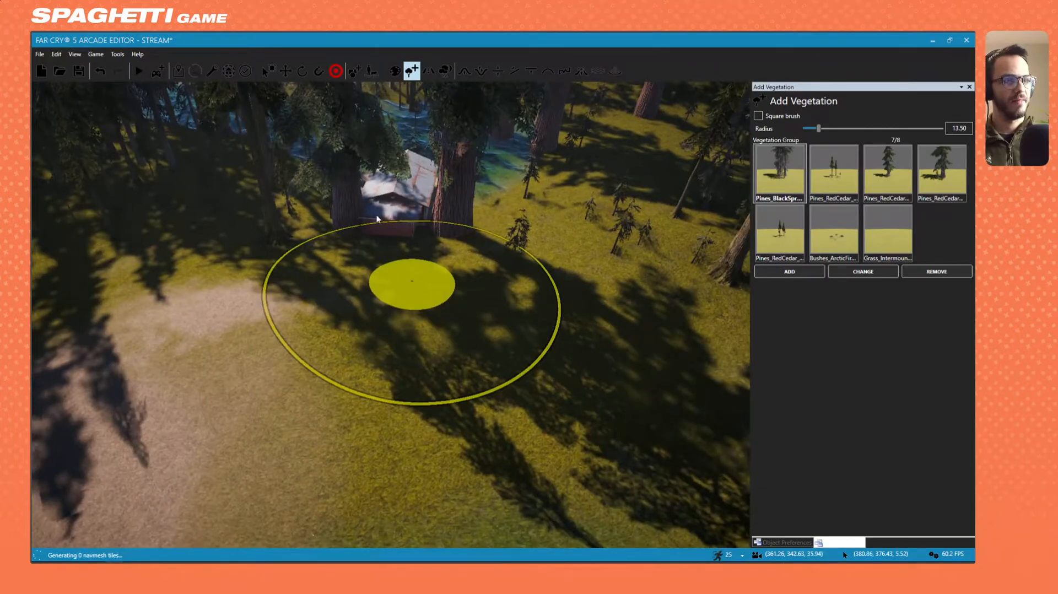
pyautogui.moveTo(422, 248)
pyautogui.keyDown('ctrl'); pyautogui.mouseDown()
pyautogui.moveTo(359, 222)
pyautogui.moveTo(451, 260)
pyautogui.mouseUp(); pyautogui.keyUp('ctrl')
pyautogui.press('s')
pyautogui.moveTo(451, 260)
pyautogui.mouseDown(button='right')
pyautogui.moveTo(475, 288)
pyautogui.moveTo(428, 270)
pyautogui.moveTo(468, 415)
pyautogui.moveTo(171, 410)
pyautogui.moveTo(319, 333)
pyautogui.moveTo(587, 293)
pyautogui.moveTo(480, 288)
pyautogui.mouseUp(button='right')
pyautogui.press('w')
pyautogui.press('s')
pyautogui.moveTo(480, 288)
pyautogui.keyDown('ctrl'); pyautogui.mouseDown()
pyautogui.moveTo(578, 286)
pyautogui.moveTo(477, 269)
pyautogui.moveTo(513, 276)
pyautogui.mouseUp(); pyautogui.keyUp('ctrl')
pyautogui.press('s')
pyautogui.moveTo(513, 276)
pyautogui.mouseDown(button='right')
pyautogui.moveTo(487, 284)
pyautogui.moveTo(431, 467)
pyautogui.moveTo(449, 257)
pyautogui.mouseUp(button='right')
pyautogui.moveTo(519, 233)
pyautogui.mouseDown(button='right')
pyautogui.moveTo(526, 243)
pyautogui.moveTo(430, 265)
pyautogui.mouseUp(button='right')
pyautogui.press('s')
pyautogui.moveTo(383, 316); pyautogui.dragTo(529, 428)
# Survey the flooded ponds beside the railway and the channel running past the boathouse.
pyautogui.press('a')
pyautogui.press('d')
pyautogui.press('w')
pyautogui.moveTo(392, 321); pyautogui.dragTo(521, 331, button='right')
pyautogui.press('w')
pyautogui.moveTo(319, 307)
pyautogui.mouseDown(button='right')
pyautogui.moveTo(330, 166)
pyautogui.moveTo(318, 306)
pyautogui.mouseUp(button='right')
pyautogui.press('w')
pyautogui.moveTo(392, 306)
pyautogui.mouseDown(button='right')
pyautogui.moveTo(309, 292)
pyautogui.moveTo(358, 259)
pyautogui.moveTo(364, 144)
pyautogui.moveTo(390, 361)
pyautogui.moveTo(372, 361)
pyautogui.moveTo(560, 358)
pyautogui.moveTo(621, 430)
pyautogui.moveTo(401, 353)
pyautogui.moveTo(314, 201)
pyautogui.mouseUp(button='right')
pyautogui.press('w')
pyautogui.press('s')
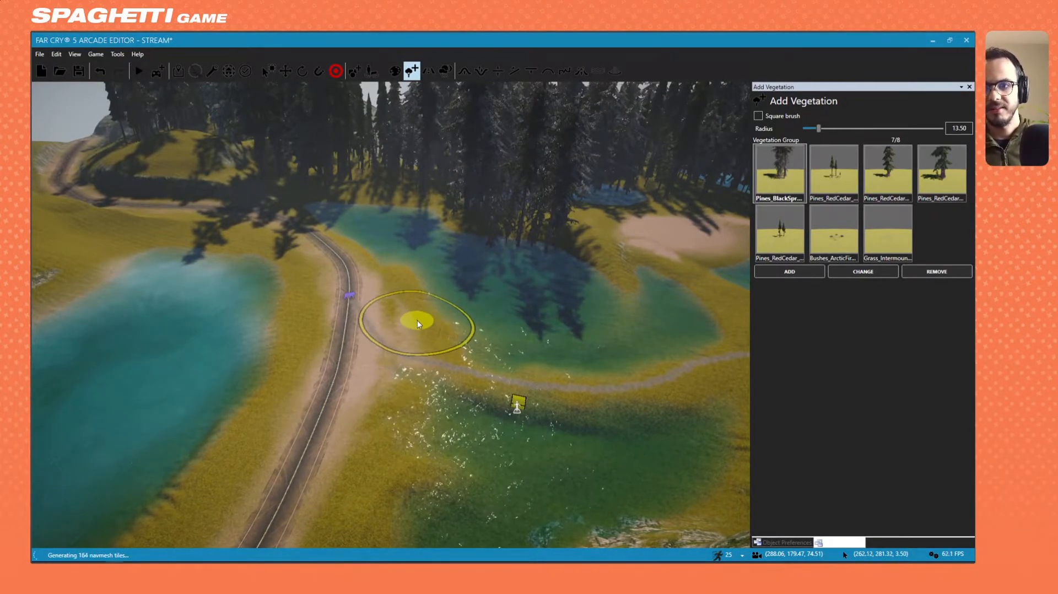
pyautogui.moveTo(419, 318)
pyautogui.mouseDown(button='right')
pyautogui.moveTo(507, 321)
pyautogui.moveTo(557, 293)
pyautogui.moveTo(600, 232)
pyautogui.moveTo(607, 279)
pyautogui.moveTo(491, 303)
pyautogui.moveTo(463, 322)
pyautogui.mouseUp(button='right')
pyautogui.press('w')
pyautogui.press('d')
pyautogui.press('w')
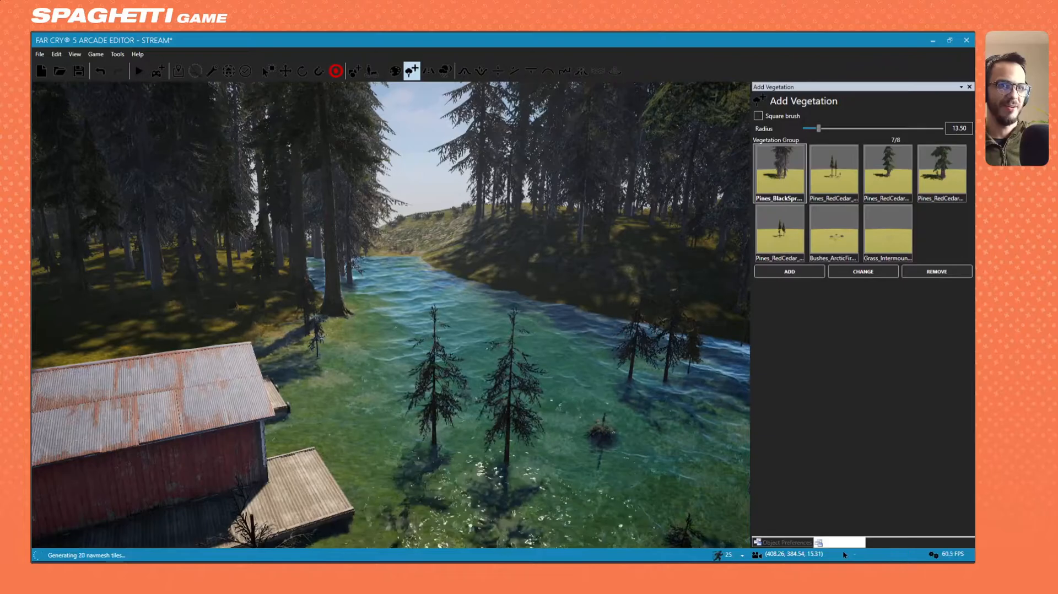
# Inspect the boathouse surroundings, the winding path and the rocky cliff near the bridge from above.
pyautogui.press('s')
pyautogui.moveTo(505, 200)
pyautogui.mouseDown(button='right')
pyautogui.moveTo(422, 261)
pyautogui.moveTo(463, 282)
pyautogui.moveTo(499, 262)
pyautogui.moveTo(416, 287)
pyautogui.mouseUp(button='right')
pyautogui.press('s')
pyautogui.press('a')
pyautogui.press('w')
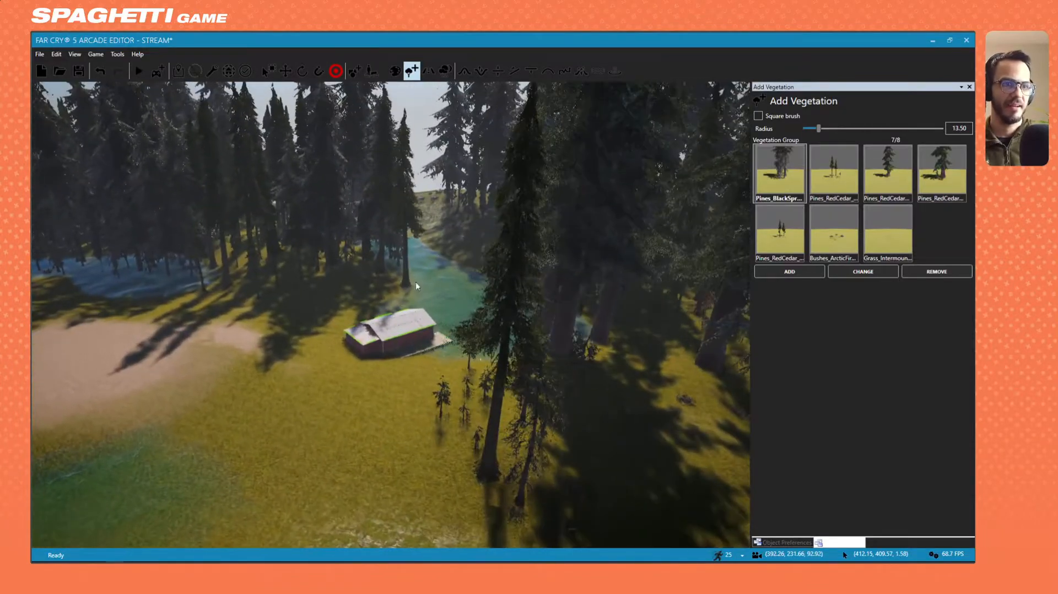
pyautogui.press('s')
pyautogui.moveTo(350, 309)
pyautogui.mouseDown(button='right')
pyautogui.moveTo(276, 359)
pyautogui.moveTo(351, 312)
pyautogui.mouseUp(button='right')
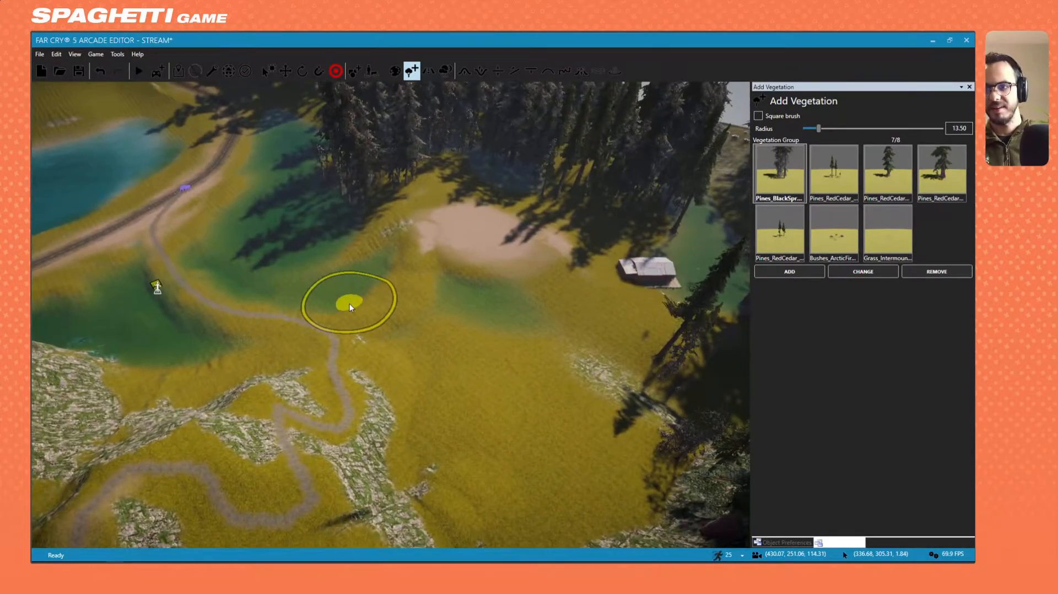
pyautogui.press('w')
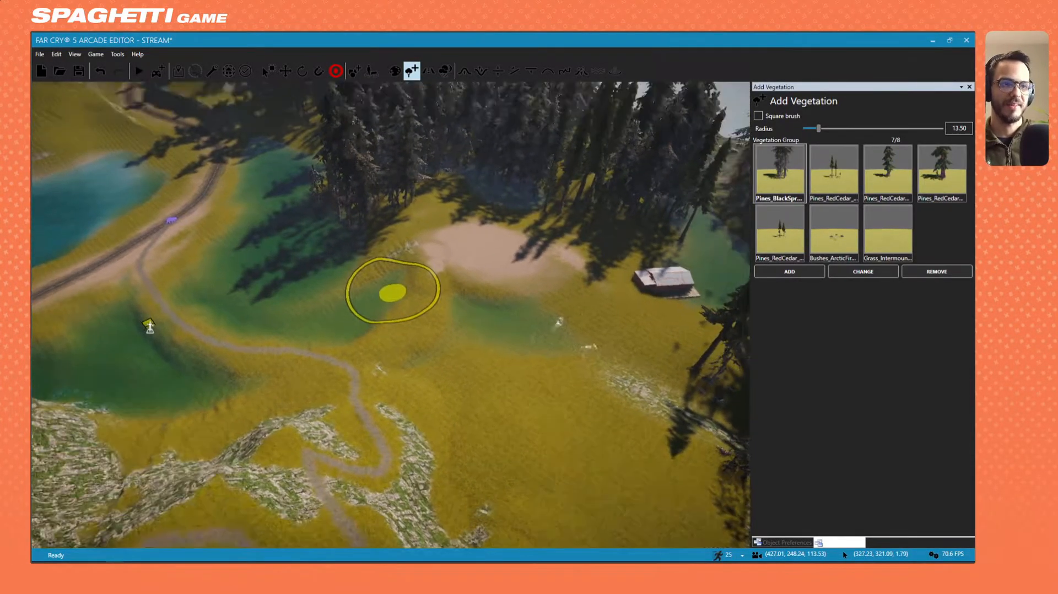
pyautogui.moveTo(392, 292)
pyautogui.mouseDown(button='right')
pyautogui.moveTo(441, 242)
pyautogui.moveTo(353, 331)
pyautogui.moveTo(725, 353)
pyautogui.moveTo(511, 363)
pyautogui.moveTo(240, 279)
pyautogui.moveTo(419, 277)
pyautogui.mouseUp(button='right')
pyautogui.press('s')
pyautogui.moveTo(230, 263); pyautogui.dragTo(279, 259, button='right')
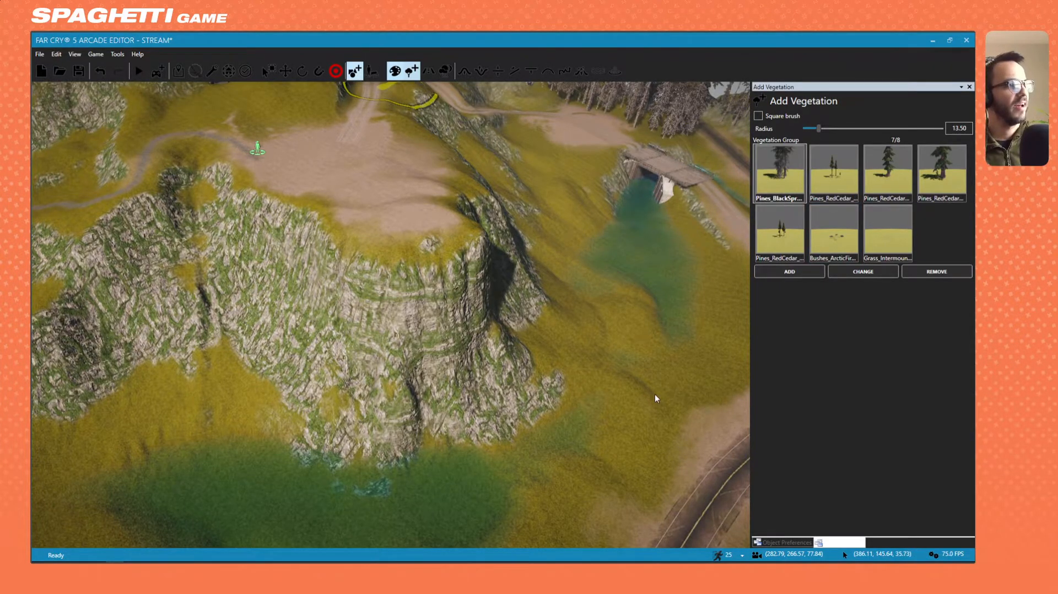
# Search the Far Cry 5 objects for house and look through the available house models.
pyautogui.press('Escape')
pyautogui.click(881, 467)
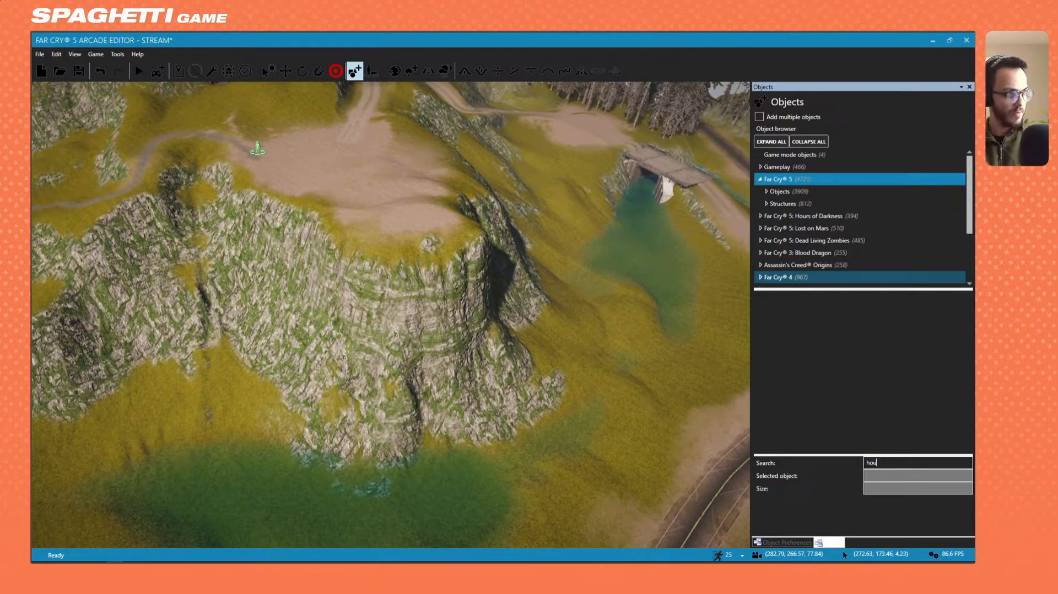
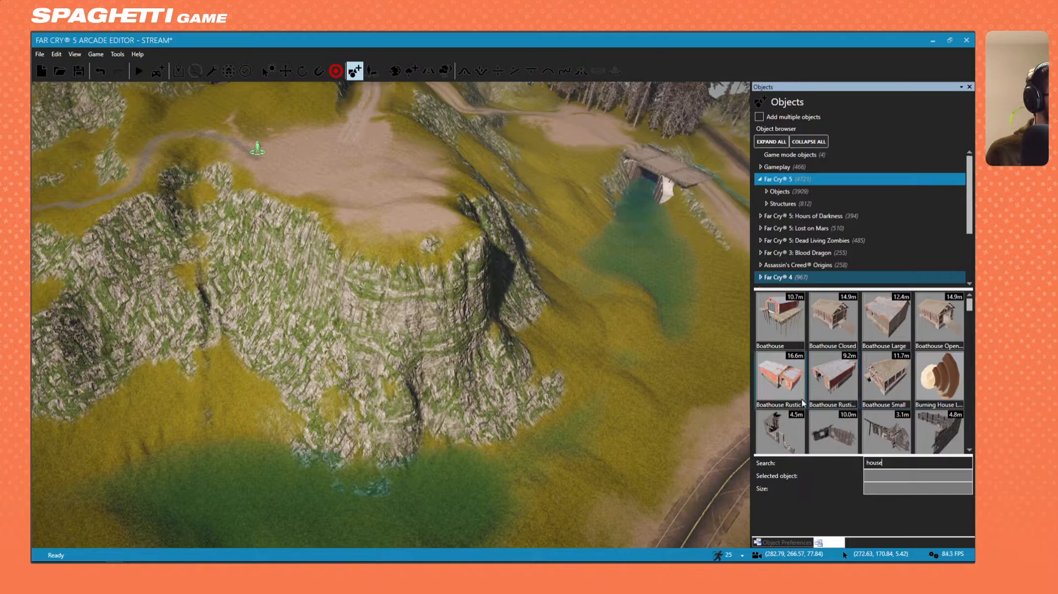
pyautogui.scroll(-4, 800, 405)
pyautogui.scroll(-5, 793, 403)
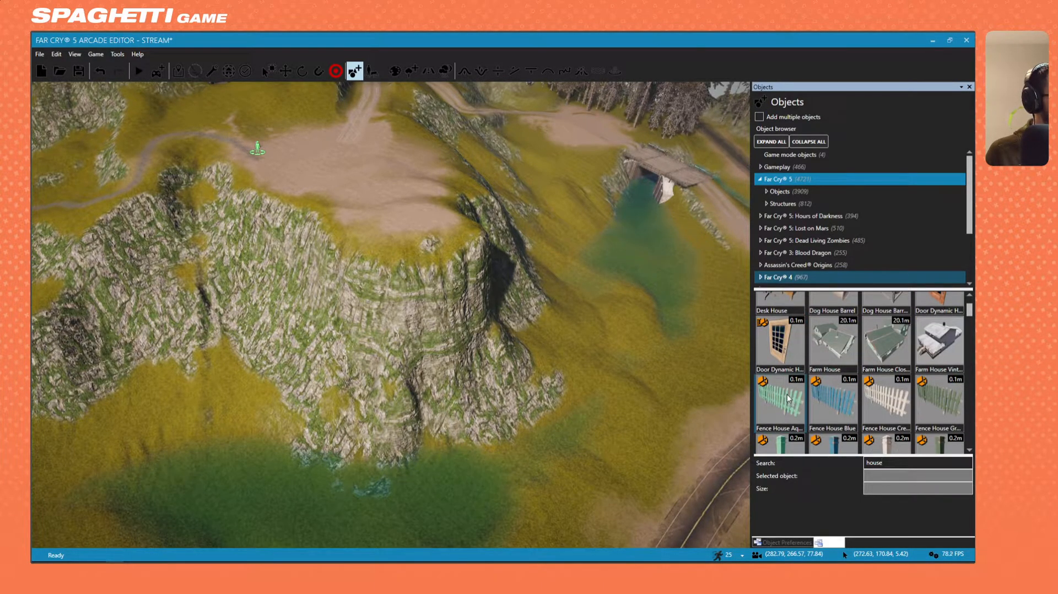
pyautogui.scroll(-2, 791, 399)
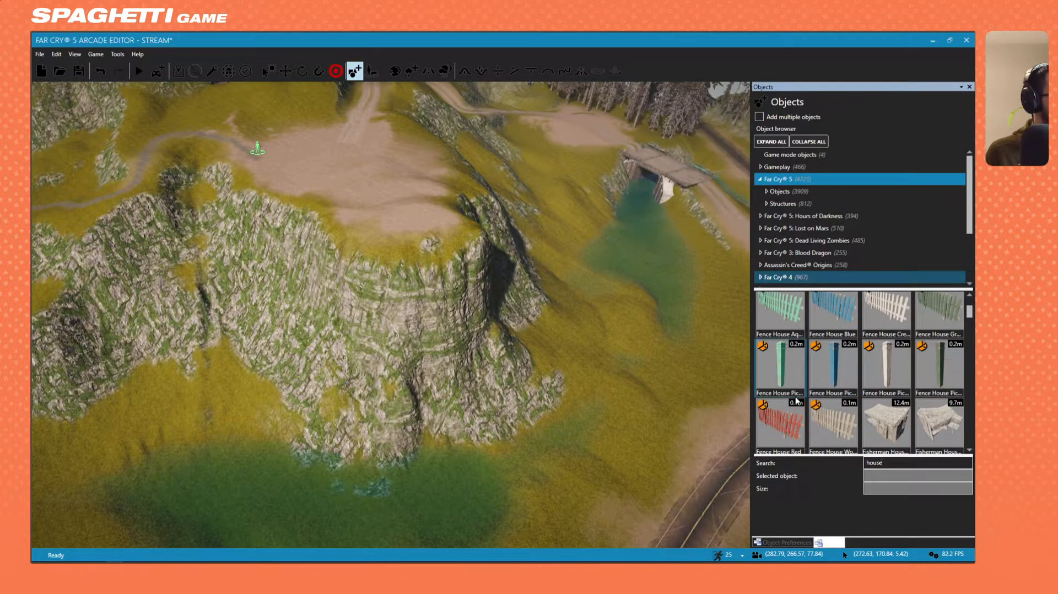
pyautogui.scroll(-2, 797, 400)
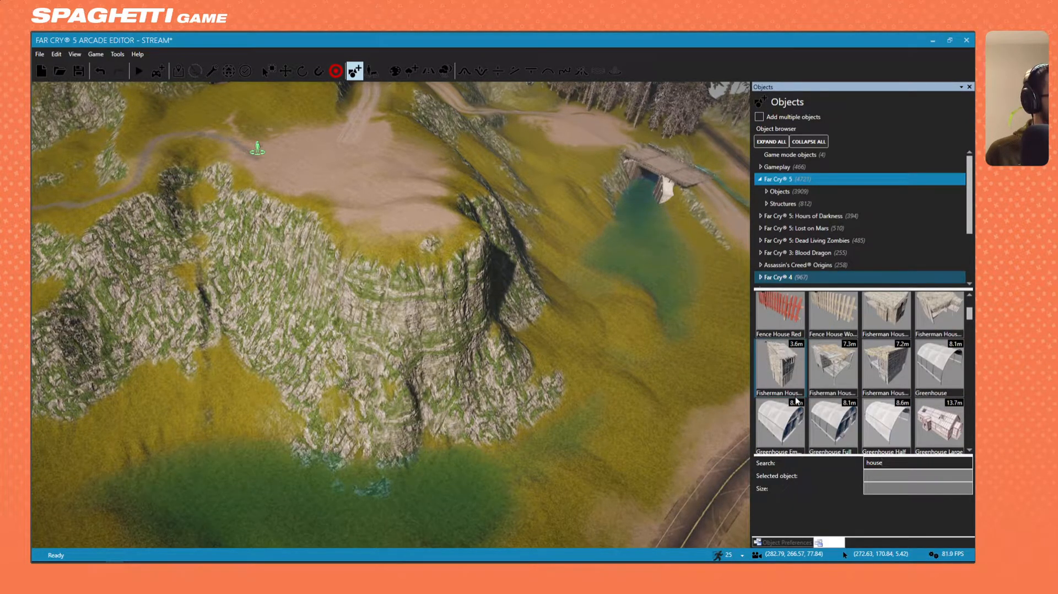
pyautogui.scroll(-2, 796, 400)
pyautogui.scroll(-2, 797, 401)
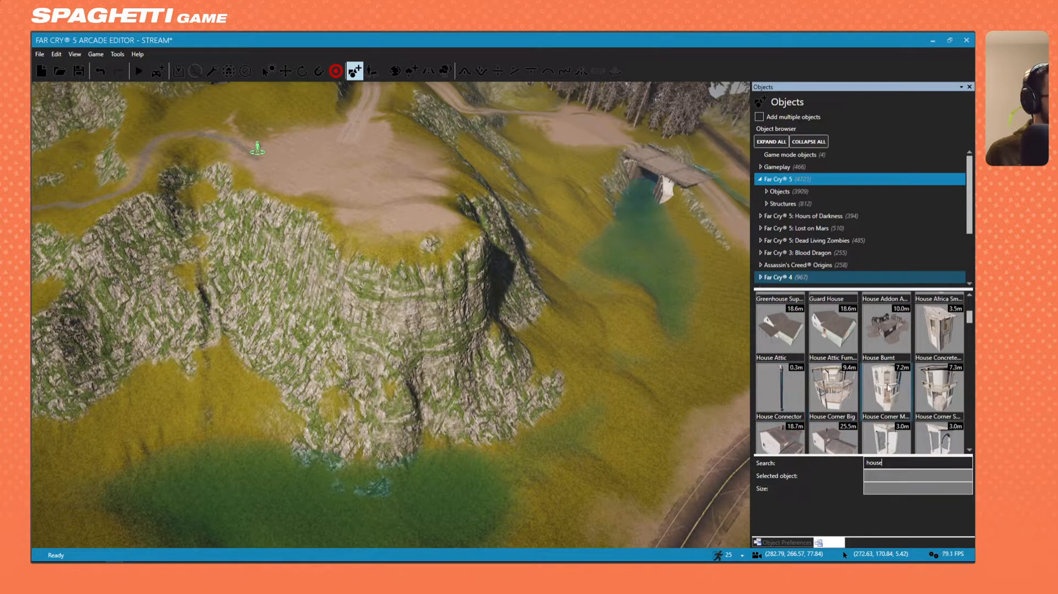
pyautogui.scroll(-1, 897, 389)
pyautogui.scroll(-2, 885, 386)
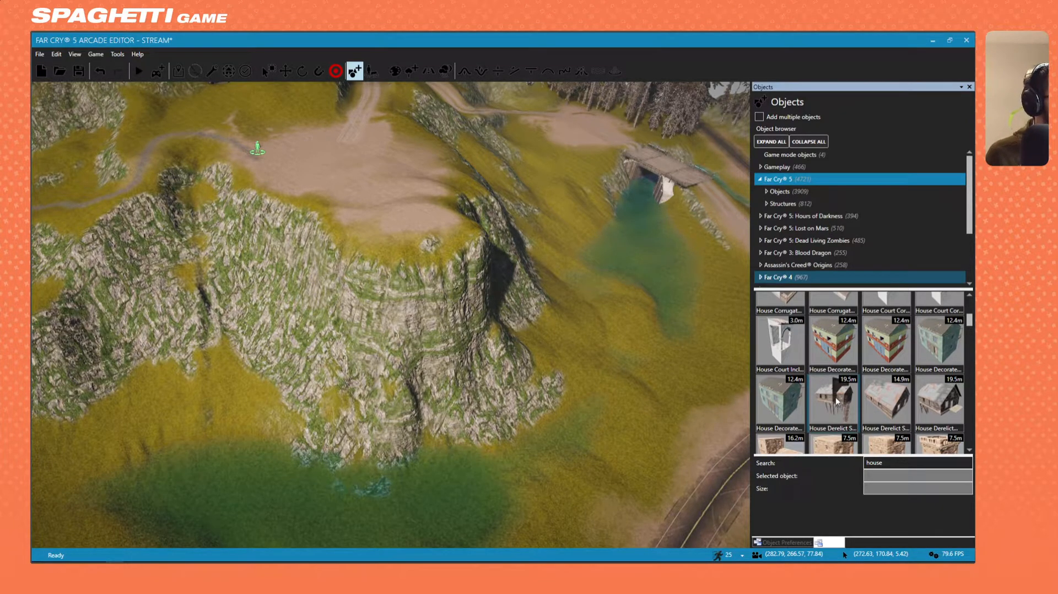
pyautogui.scroll(-5, 898, 421)
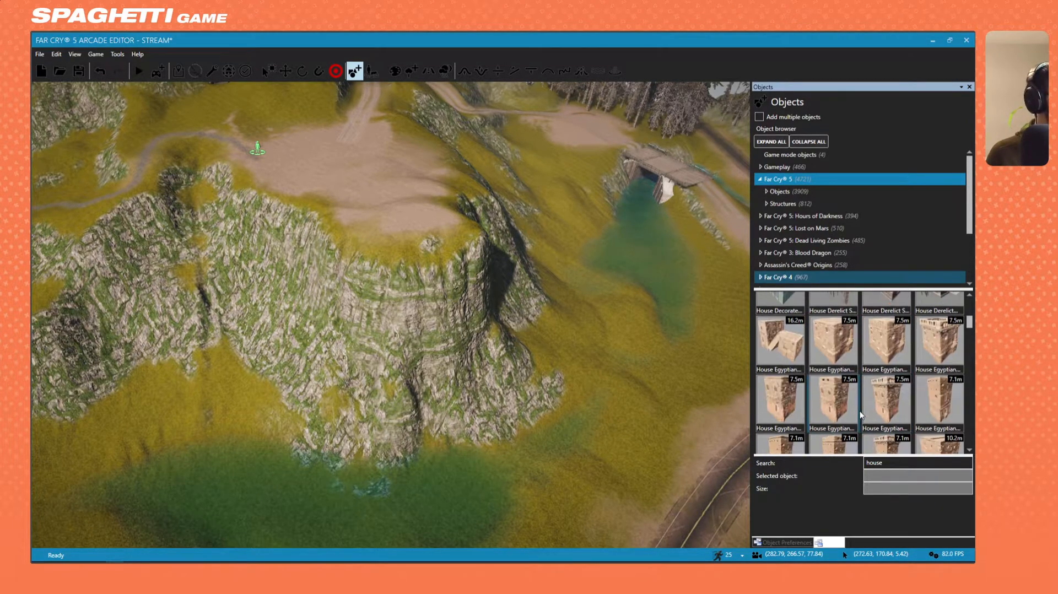
pyautogui.scroll(-2, 862, 415)
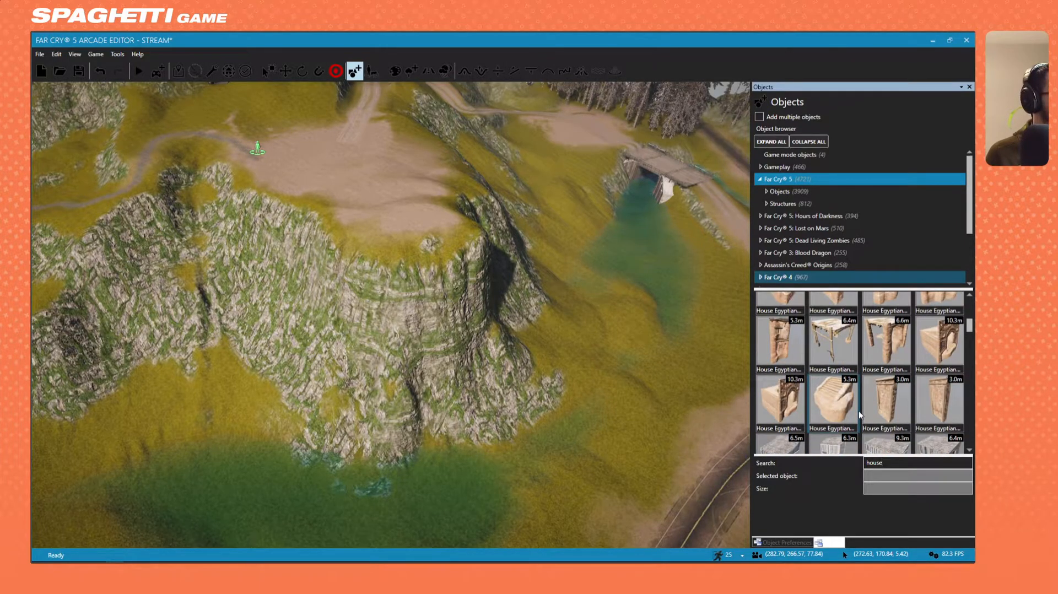
pyautogui.scroll(-3, 860, 415)
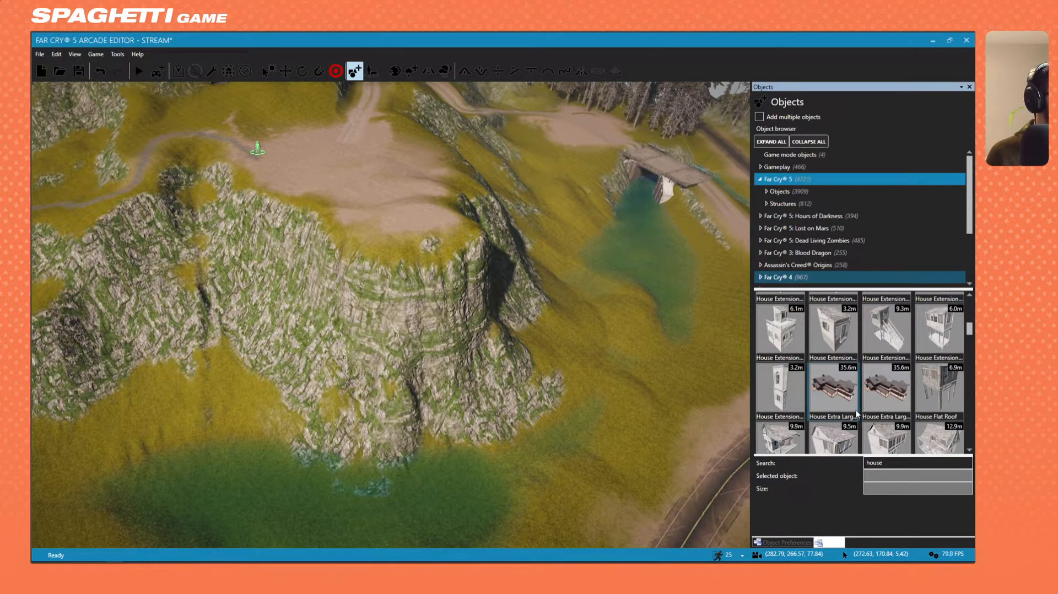
pyautogui.scroll(-5, 856, 411)
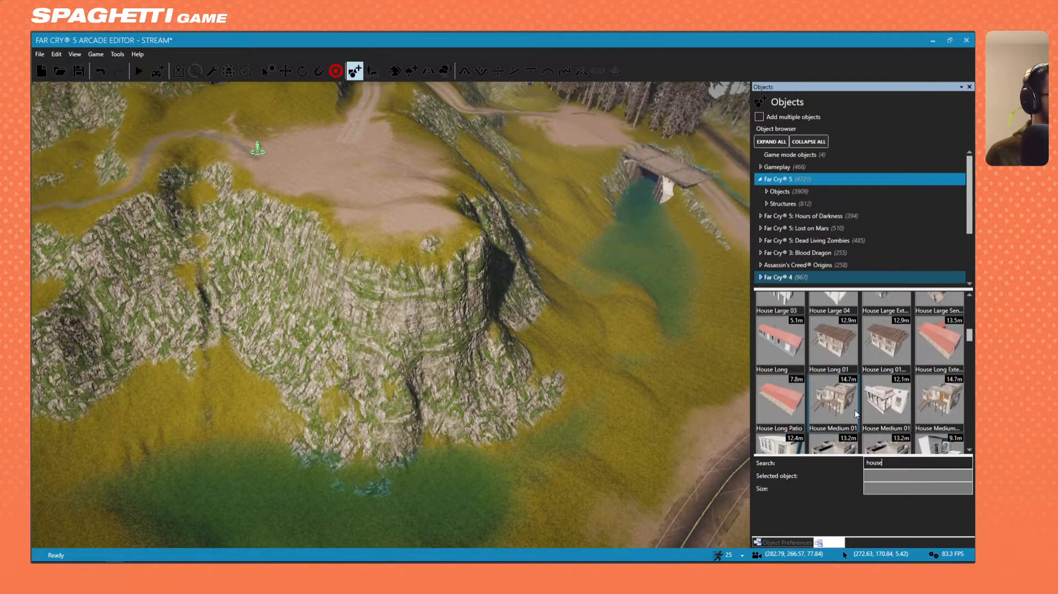
pyautogui.scroll(-4, 855, 411)
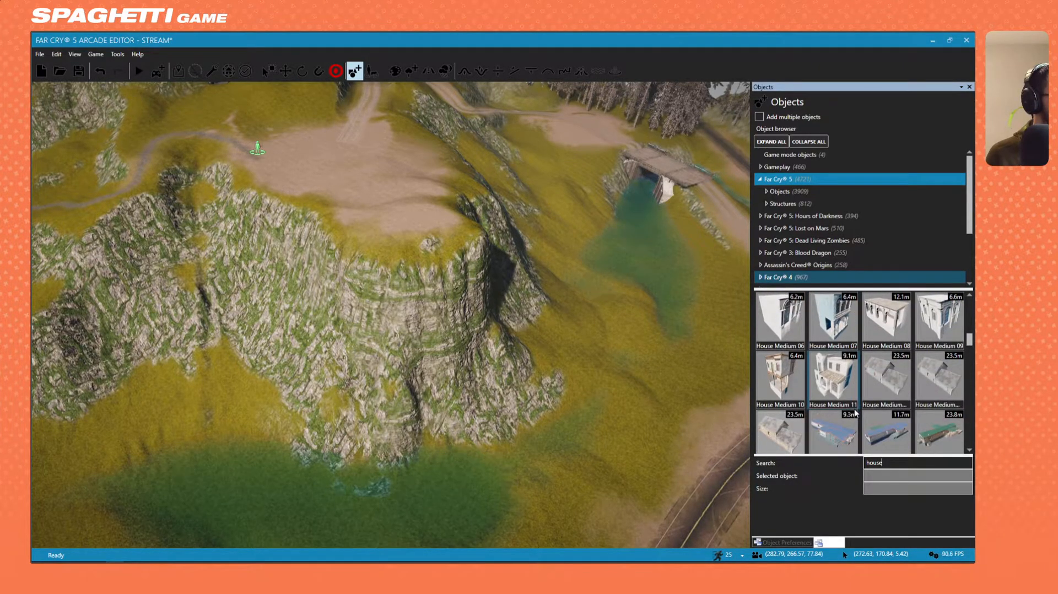
pyautogui.scroll(-5, 855, 410)
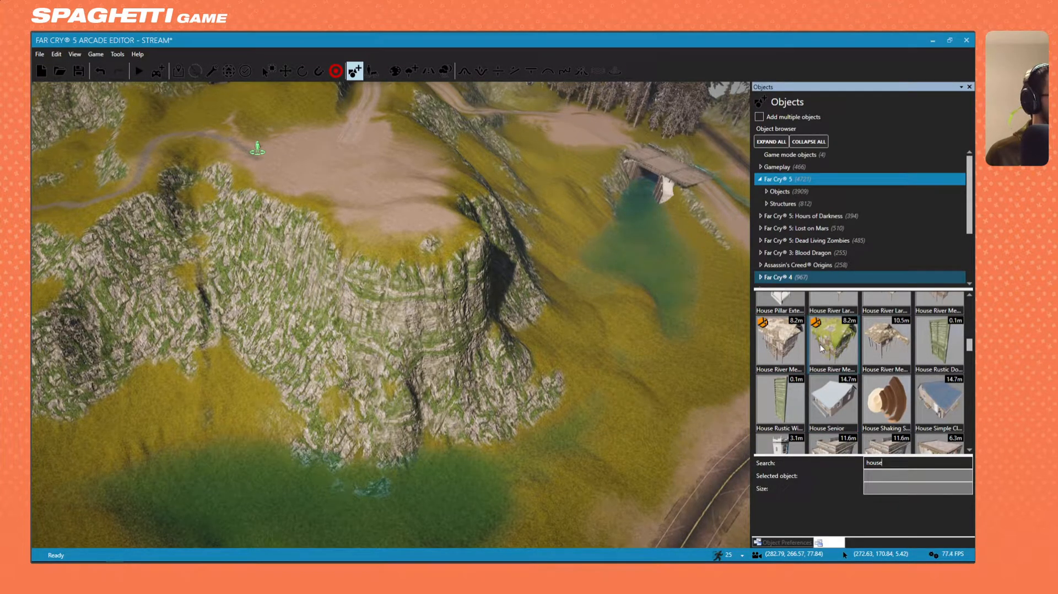
# Place a House River Medium 02 Closed Vegetation at the pool below the rocky cliff and select it.
pyautogui.click(186, 437)
pyautogui.moveTo(186, 436); pyautogui.dragTo(575, 413, button='right')
pyautogui.click(582, 358)
# Survey the cliff, railway and lake shores at low level for a waterside site for the river house.
pyautogui.press('w')
pyautogui.moveTo(527, 326); pyautogui.dragTo(58, 214, button='right')
pyautogui.press('s')
pyautogui.press('w')
pyautogui.press('w')
pyautogui.press('d')
pyautogui.moveTo(479, 309)
pyautogui.mouseDown(button='right')
pyautogui.moveTo(545, 313)
pyautogui.moveTo(547, 324)
pyautogui.moveTo(275, 301)
pyautogui.moveTo(220, 306)
pyautogui.moveTo(419, 297)
pyautogui.moveTo(441, 330)
pyautogui.moveTo(265, 293)
pyautogui.moveTo(44, 289)
pyautogui.mouseUp(button='right')
pyautogui.press('w')
pyautogui.press('w')
pyautogui.press('w')
pyautogui.press('w')
pyautogui.moveTo(391, 315); pyautogui.dragTo(110, 311, button='right')
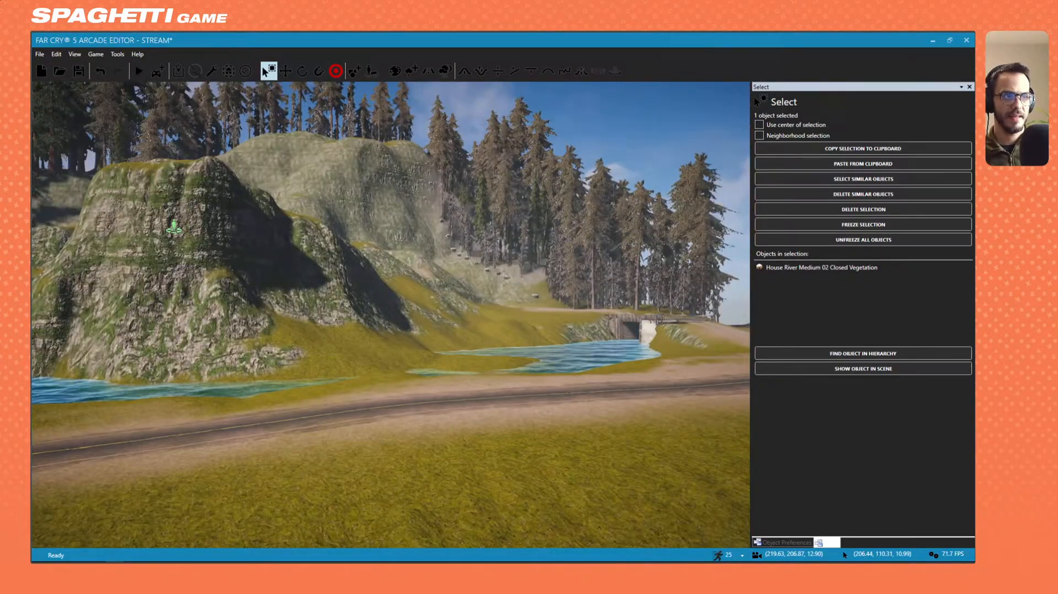
# Move the river house from the foot of the cliff across the water to the wooded lake shore.
pyautogui.press('w')
pyautogui.moveTo(391, 315); pyautogui.dragTo(554, 292, button='right')
pyautogui.press('w')
pyautogui.press('w')
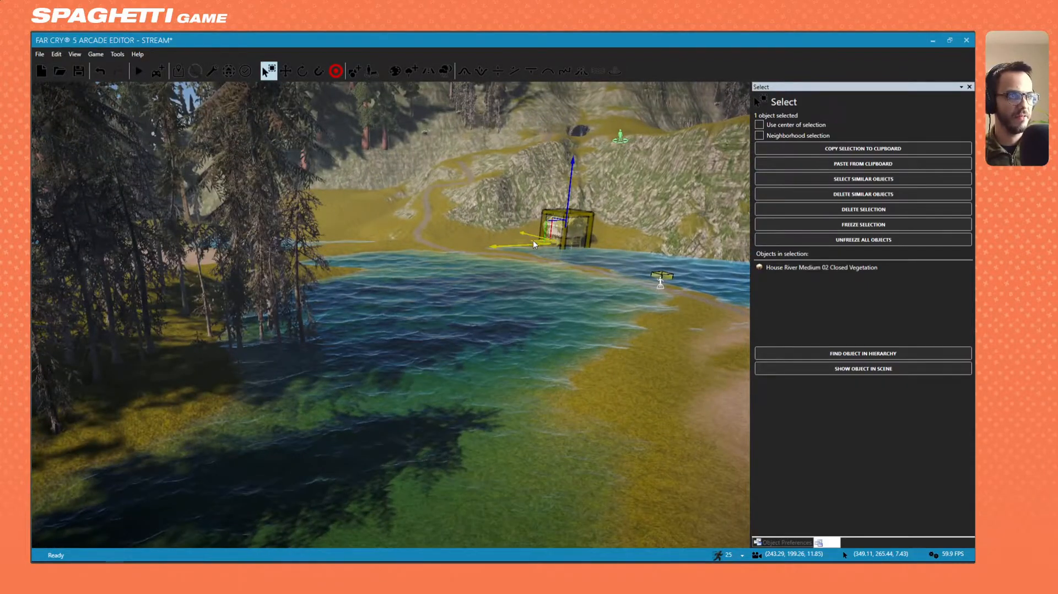
pyautogui.press('w')
pyautogui.moveTo(477, 271); pyautogui.dragTo(305, 378, button='right')
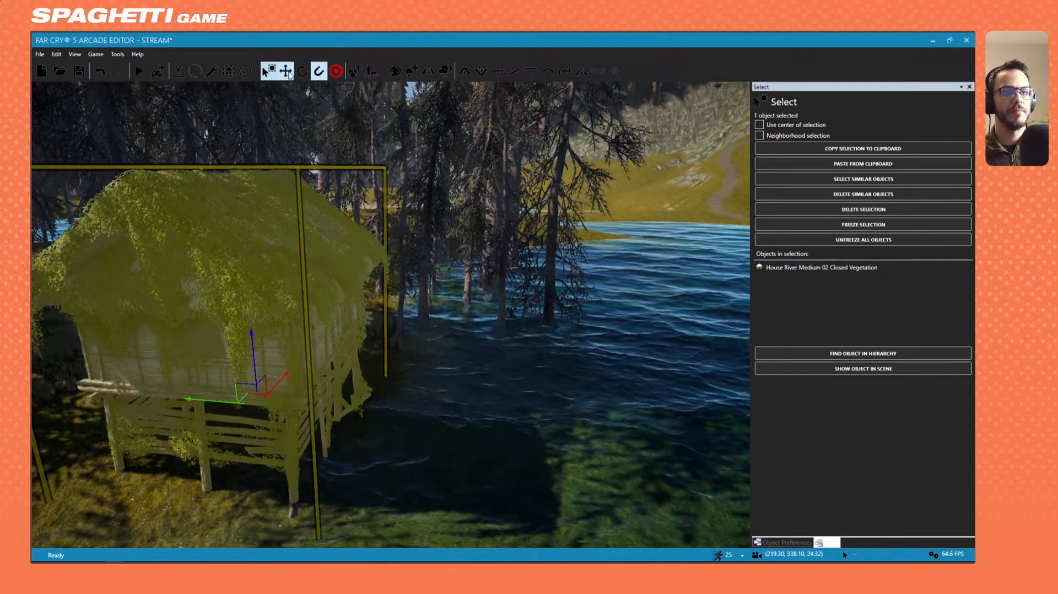
# Try rotating the river house with 90-degree angle snapping, and undo the rotation.
pyautogui.press('3')
pyautogui.moveTo(299, 302); pyautogui.dragTo(303, 342, button='right')
pyautogui.moveTo(290, 385); pyautogui.dragTo(444, 295)
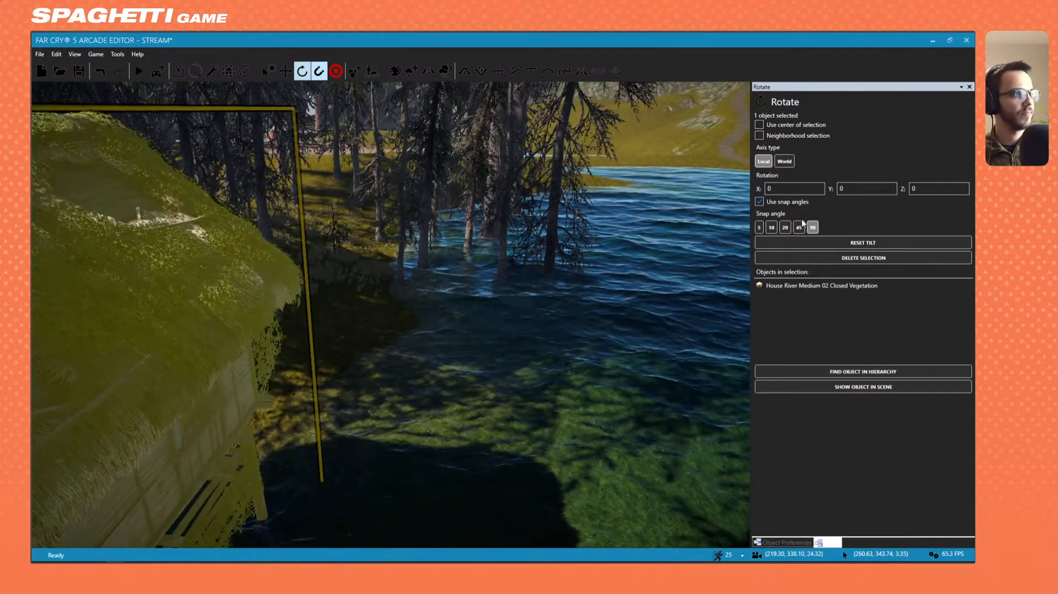
pyautogui.hotkey('ctrl', 'z')
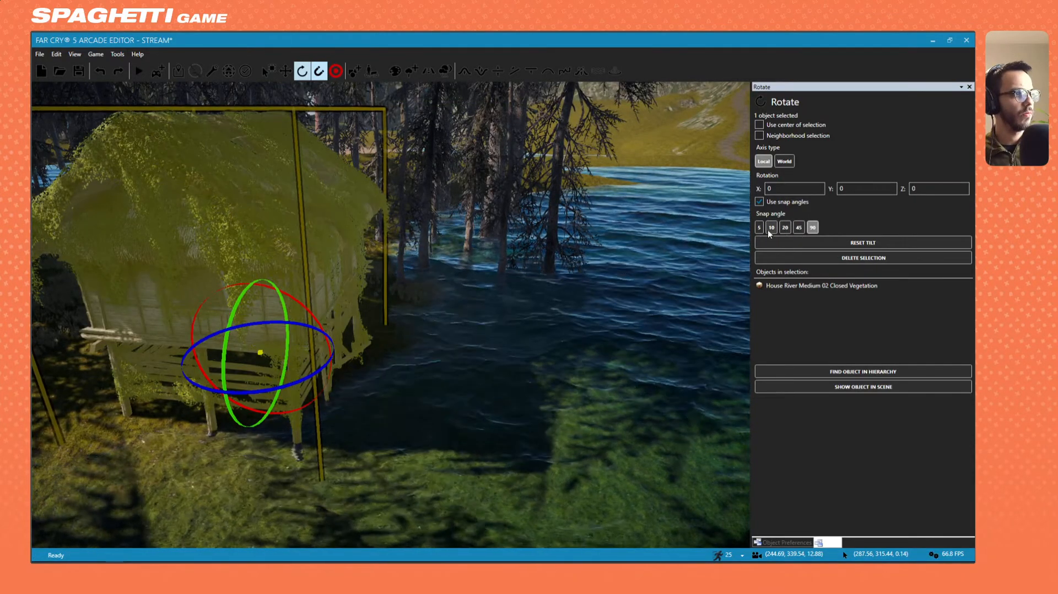
# Rotate the river house on the lake shore with a snap angle of 10 degrees.
pyautogui.click(770, 229)
pyautogui.moveTo(607, 232); pyautogui.dragTo(441, 300, button='right')
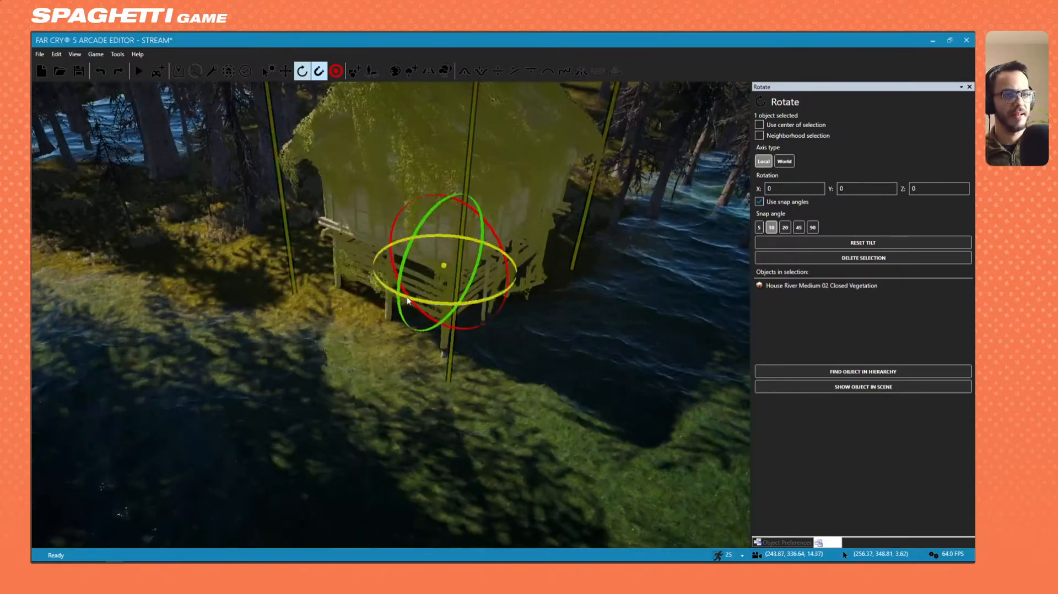
pyautogui.moveTo(413, 300)
pyautogui.mouseDown()
pyautogui.moveTo(474, 302)
pyautogui.moveTo(398, 297)
pyautogui.mouseUp()
pyautogui.press('s')
pyautogui.press('a')
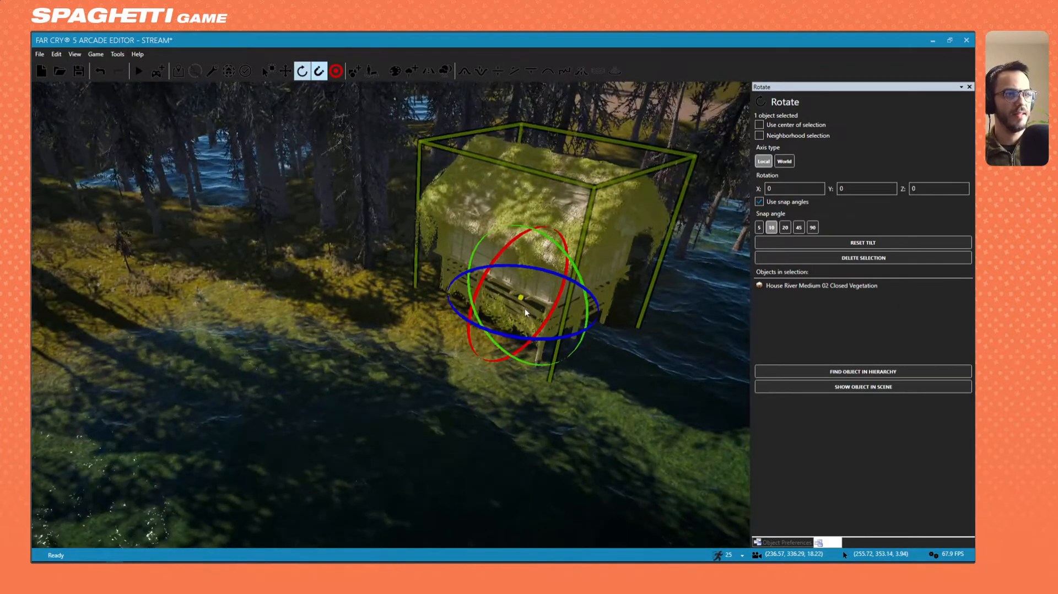
# Move the rotated river house back among the trees on the lake shore and reselect it.
pyautogui.click(285, 71)
pyautogui.moveTo(492, 300); pyautogui.dragTo(405, 207)
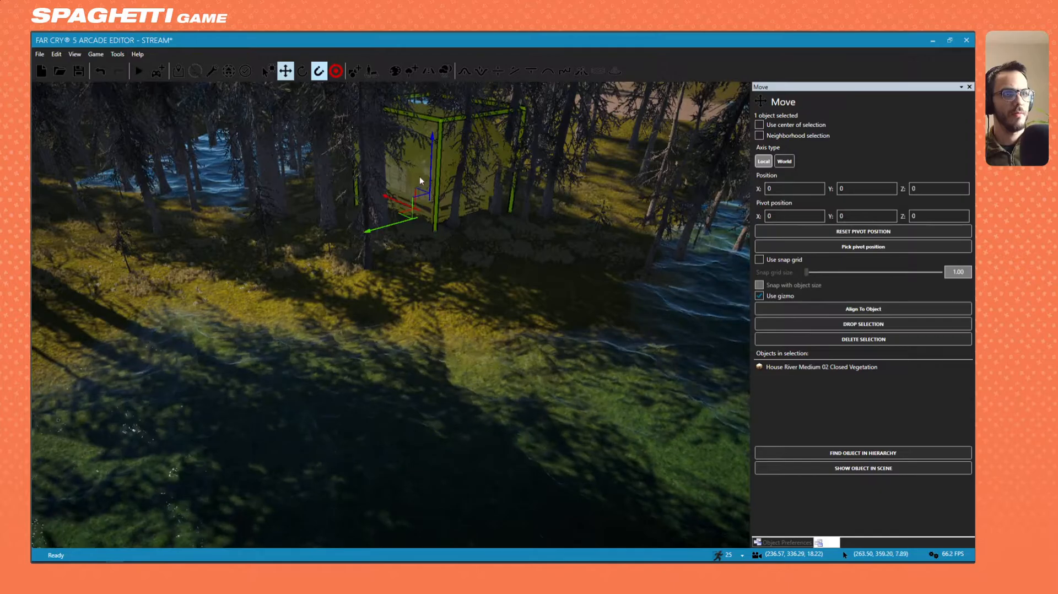
pyautogui.moveTo(428, 173); pyautogui.dragTo(431, 176)
pyautogui.press('s')
pyautogui.moveTo(431, 177); pyautogui.dragTo(448, 214, button='right')
pyautogui.click(427, 282)
pyautogui.moveTo(428, 281); pyautogui.dragTo(548, 329, button='right')
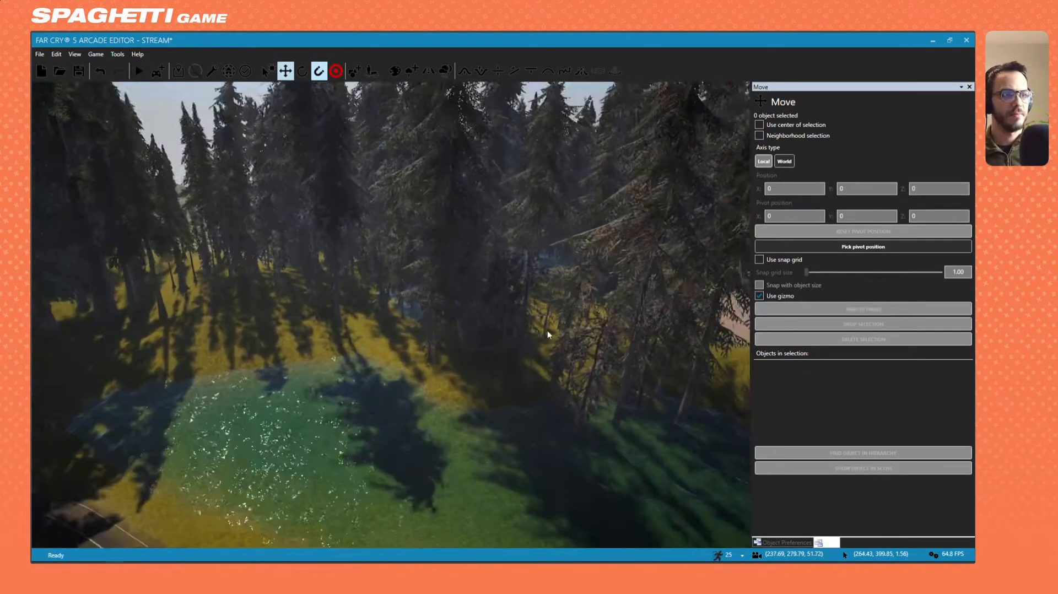
pyautogui.click(498, 339)
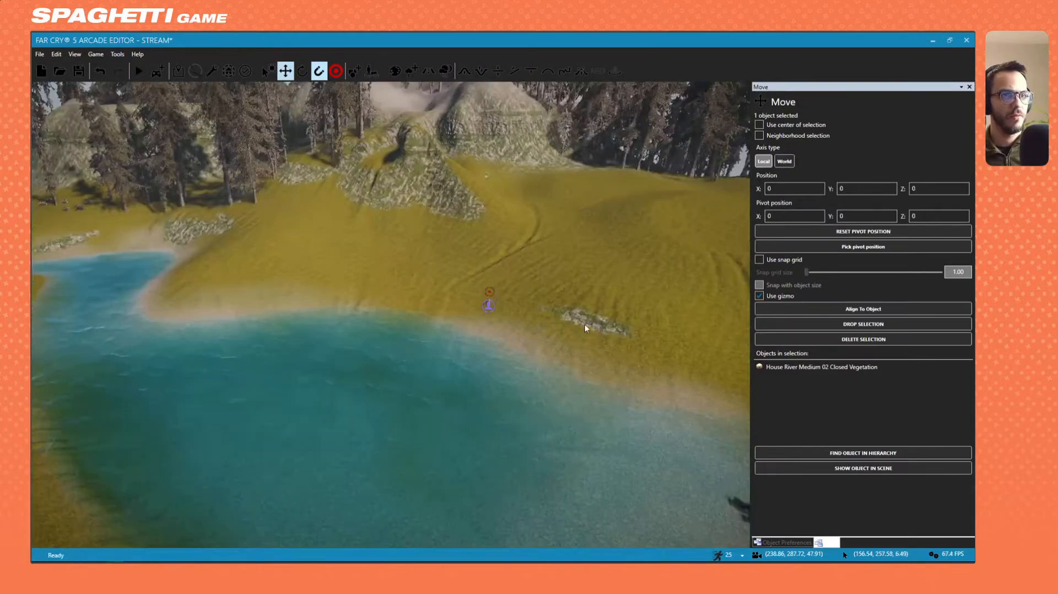
# Relocate the river house from the wooded shore to the open grassy hill beside the road.
pyautogui.moveTo(586, 329); pyautogui.dragTo(639, 267, button='right')
pyautogui.press('w')
pyautogui.press('d')
pyautogui.press('w')
pyautogui.moveTo(419, 298); pyautogui.dragTo(746, 318, button='right')
pyautogui.press('s')
pyautogui.press('s')
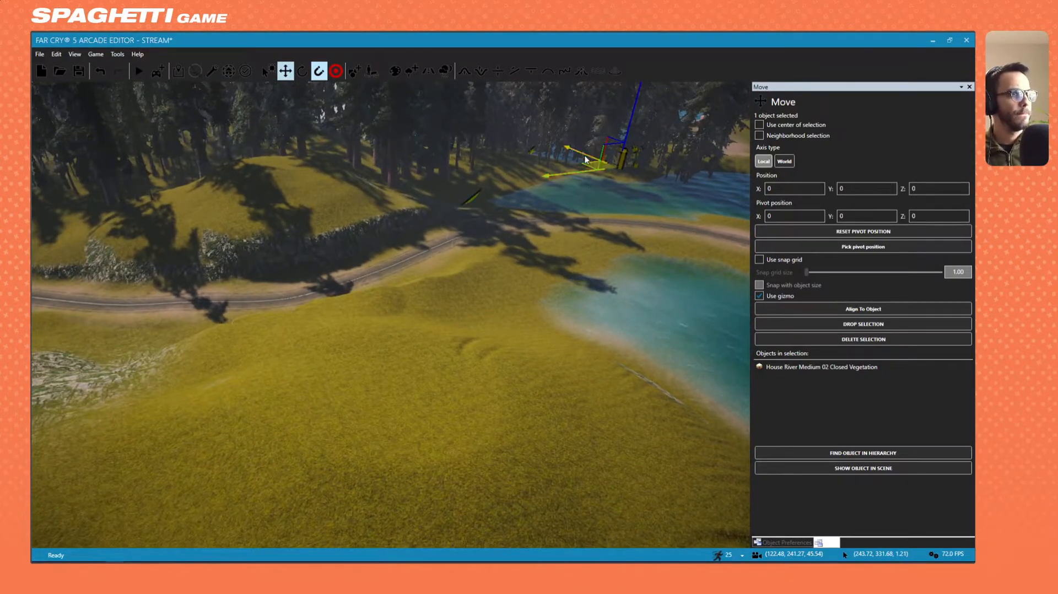
pyautogui.moveTo(586, 160); pyautogui.dragTo(327, 463)
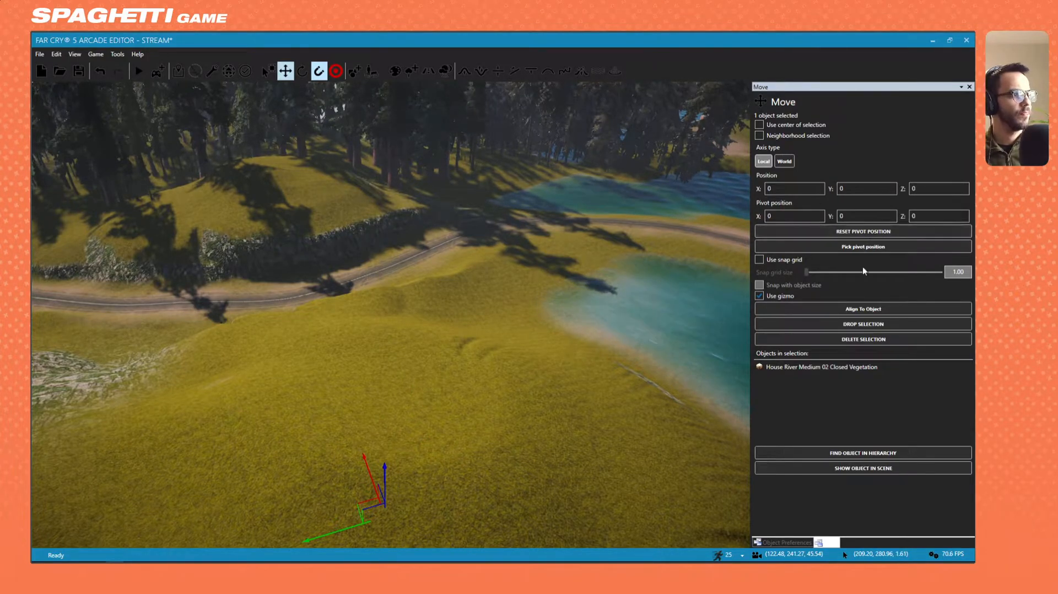
pyautogui.click(859, 310)
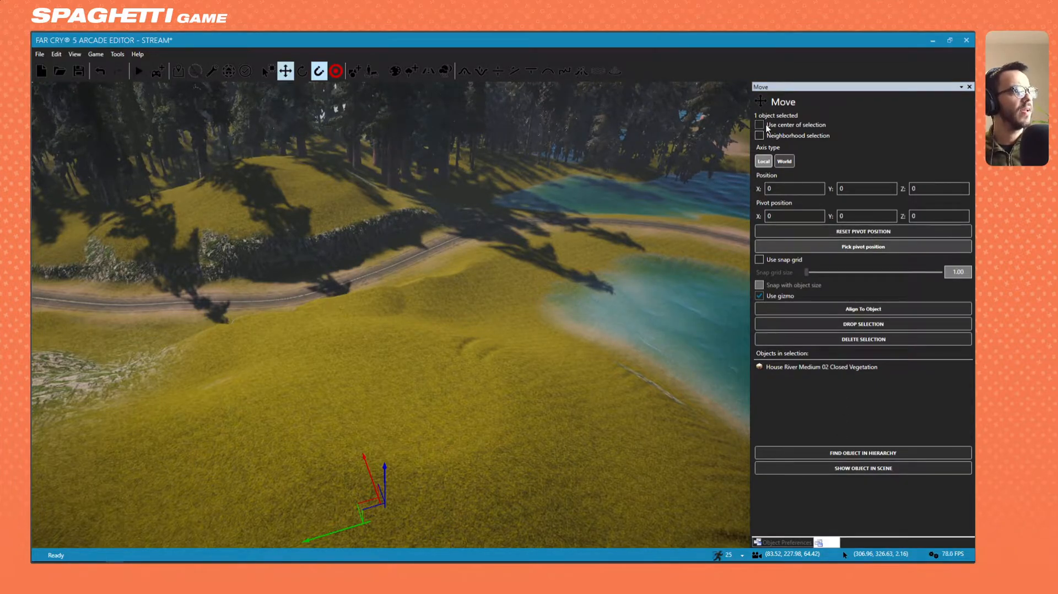
# Examine the navigation mesh over the lakes and surrounding terrain, and hide it.
pyautogui.moveTo(385, 245); pyautogui.dragTo(453, 342, button='right')
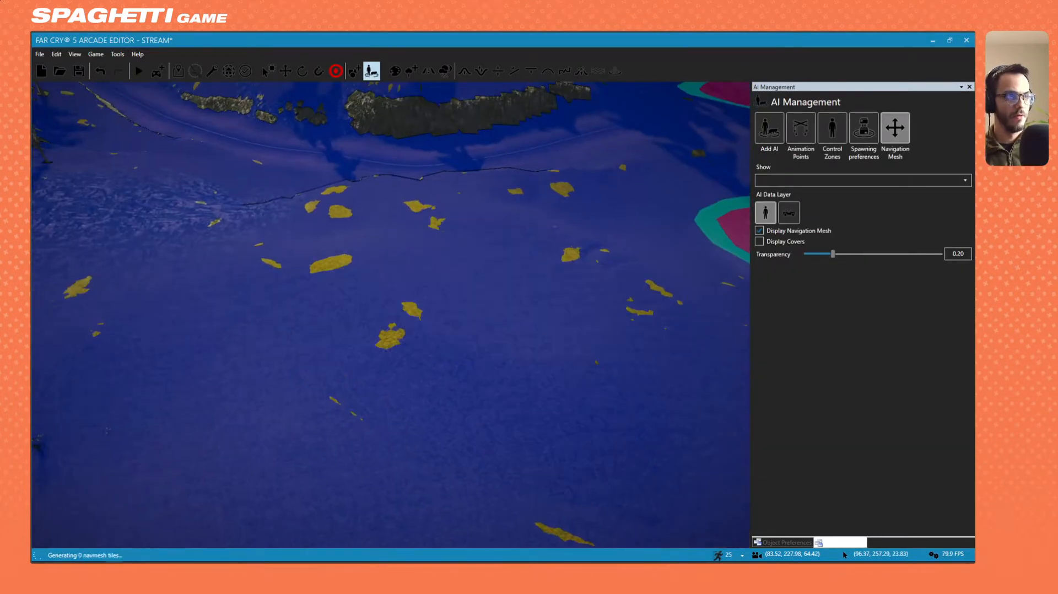
pyautogui.moveTo(453, 343); pyautogui.dragTo(411, 159, button='right')
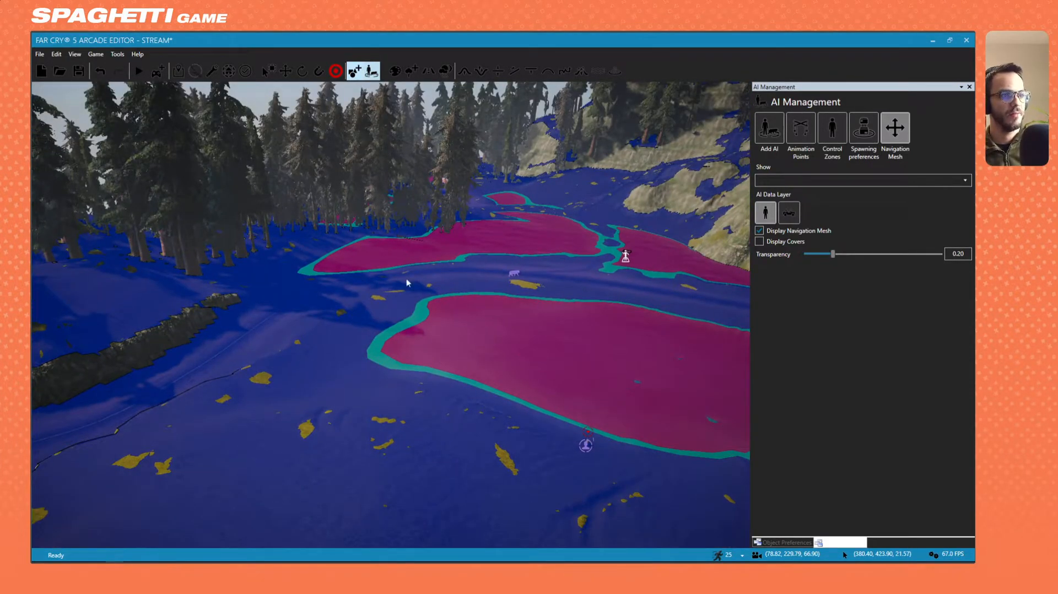
pyautogui.moveTo(550, 413); pyautogui.dragTo(569, 413, button='right')
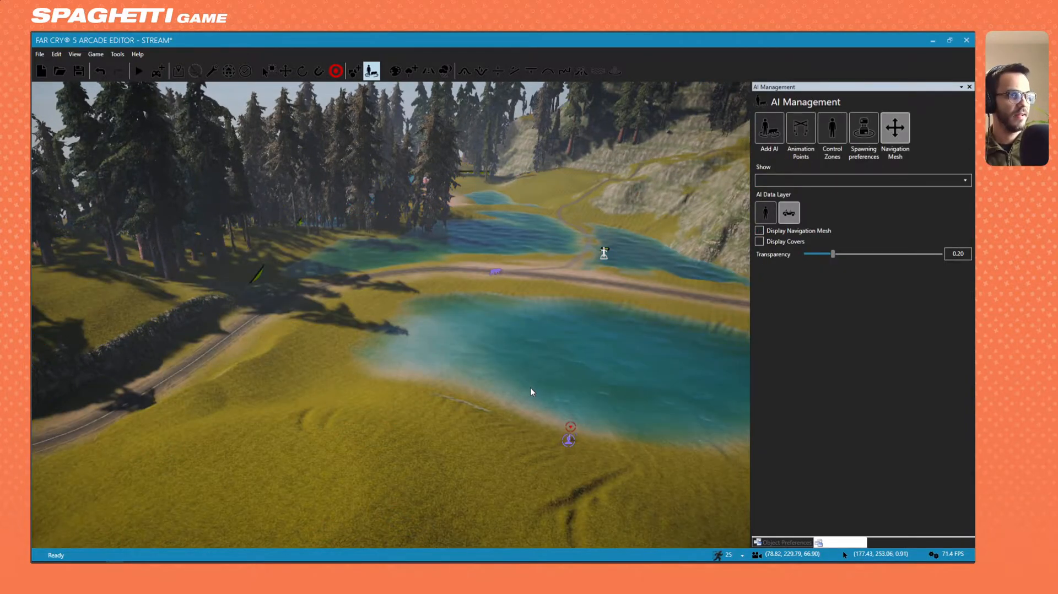
# Select the relocated river house on the open grassy slope.
pyautogui.moveTo(531, 388); pyautogui.dragTo(403, 507, button='right')
pyautogui.press('w')
pyautogui.press('w')
pyautogui.press('Escape')
pyautogui.press('s')
pyautogui.moveTo(394, 506); pyautogui.dragTo(633, 386)
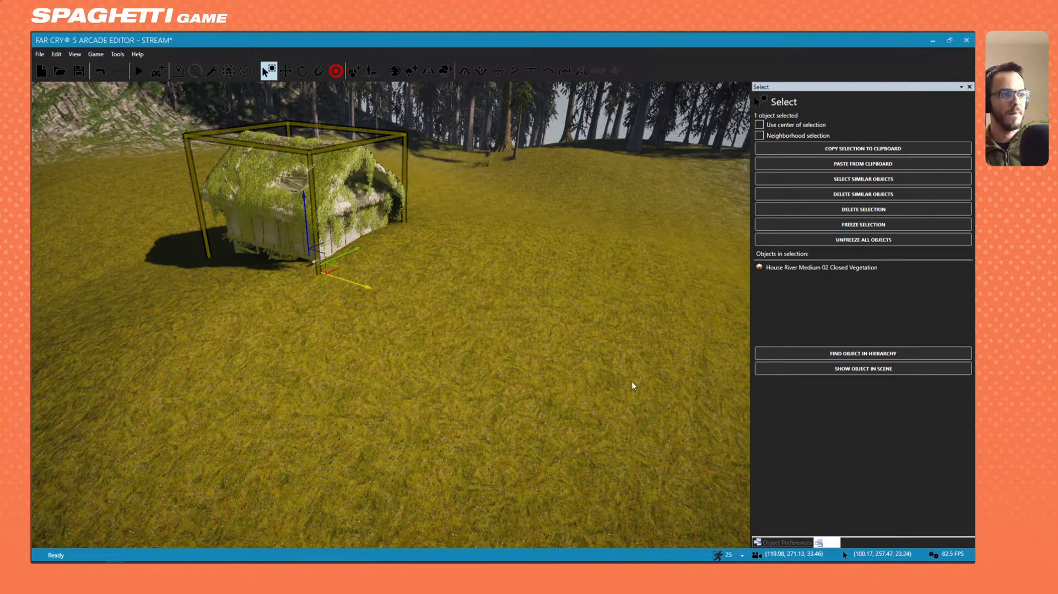
# Find the river house's model in the object library and place a second House River Medium 02 Closed Vegetation beside it.
pyautogui.click(876, 354)
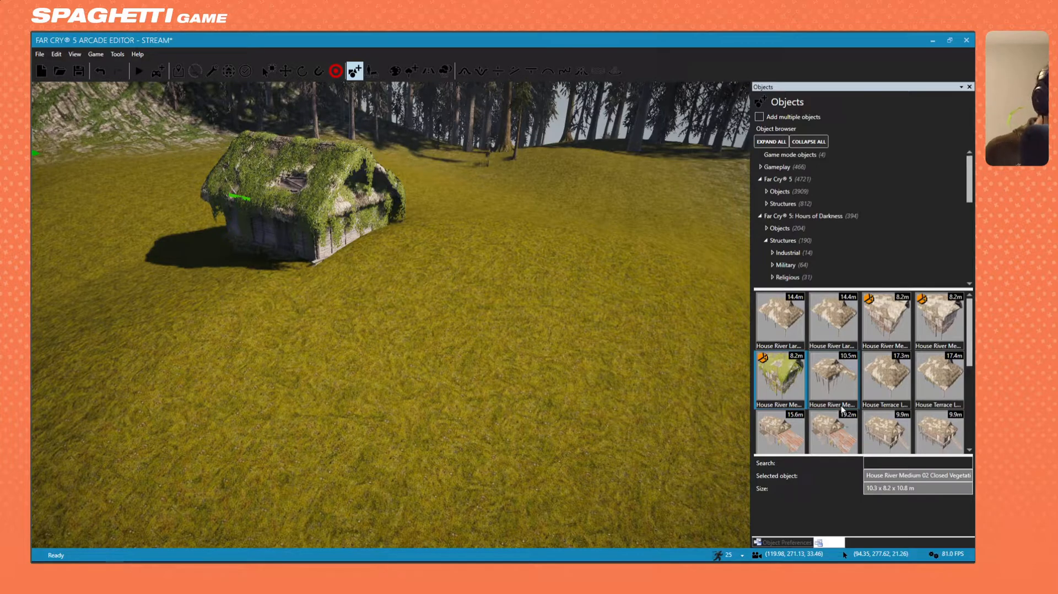
pyautogui.scroll(-5, 842, 409)
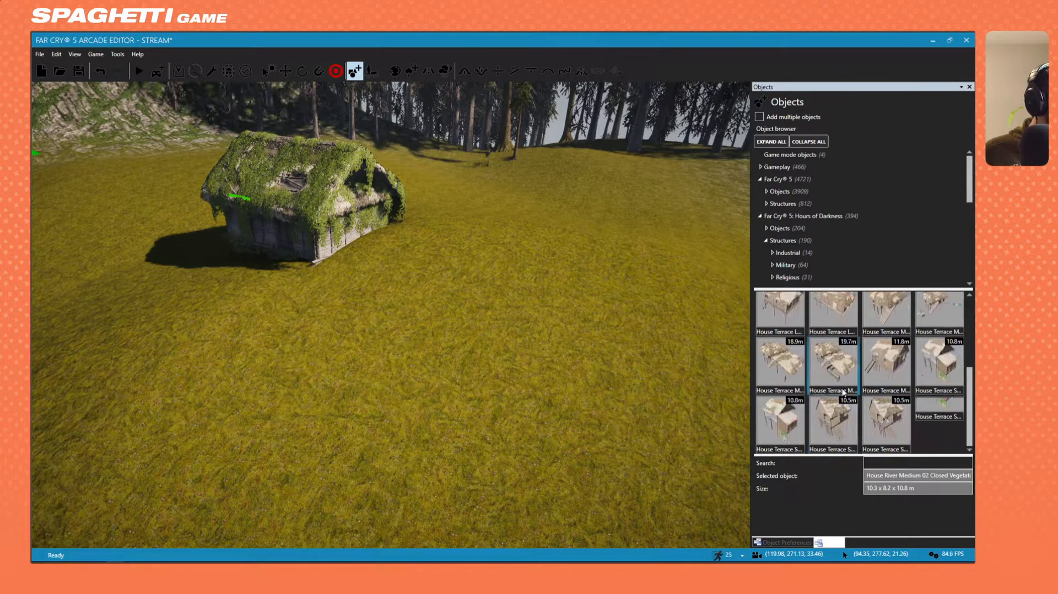
pyautogui.scroll(5, 844, 392)
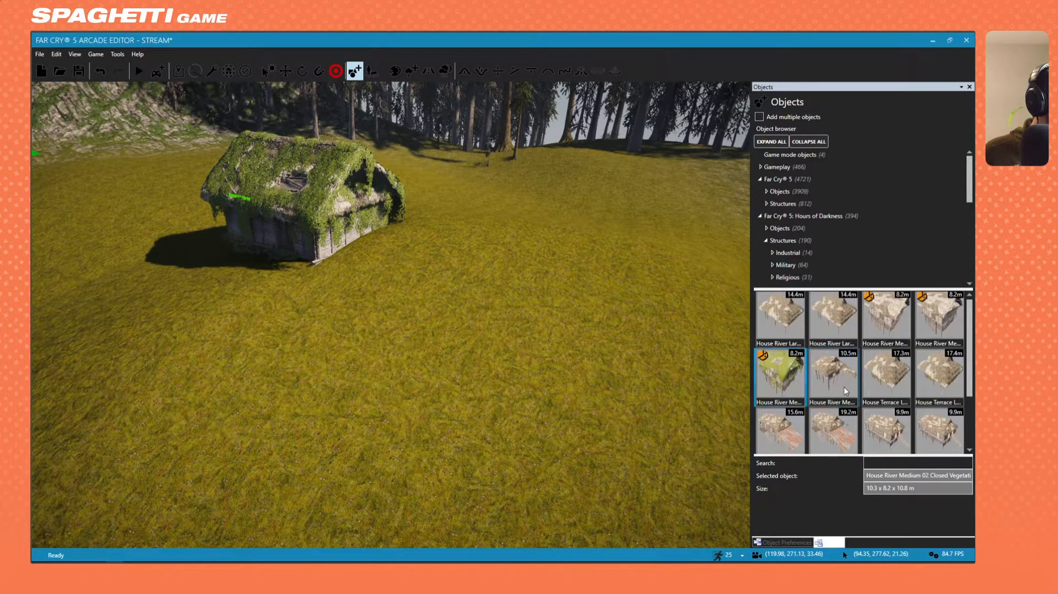
pyautogui.click(795, 377)
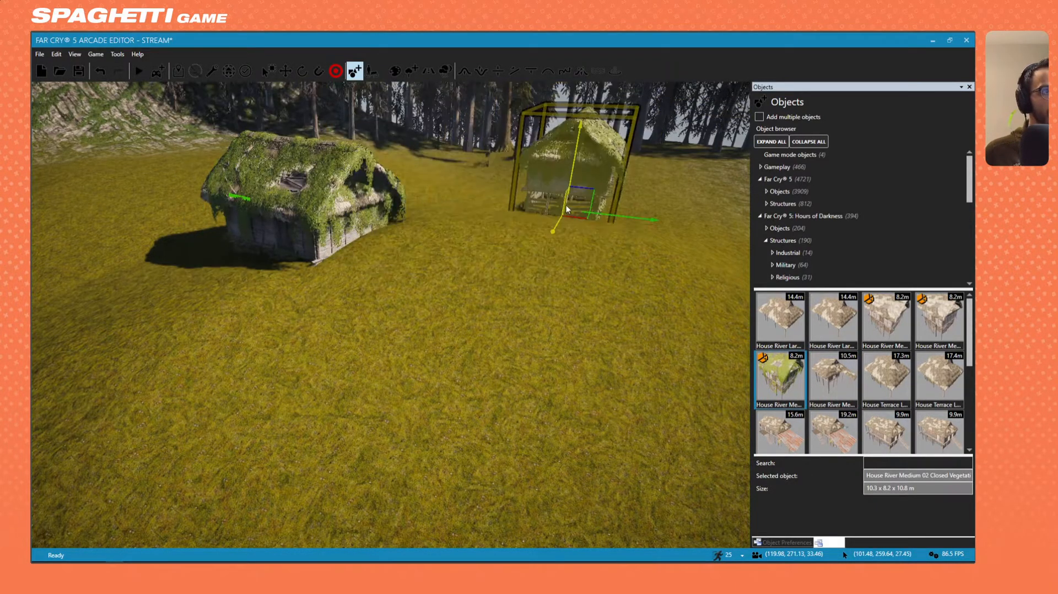
pyautogui.click(560, 210)
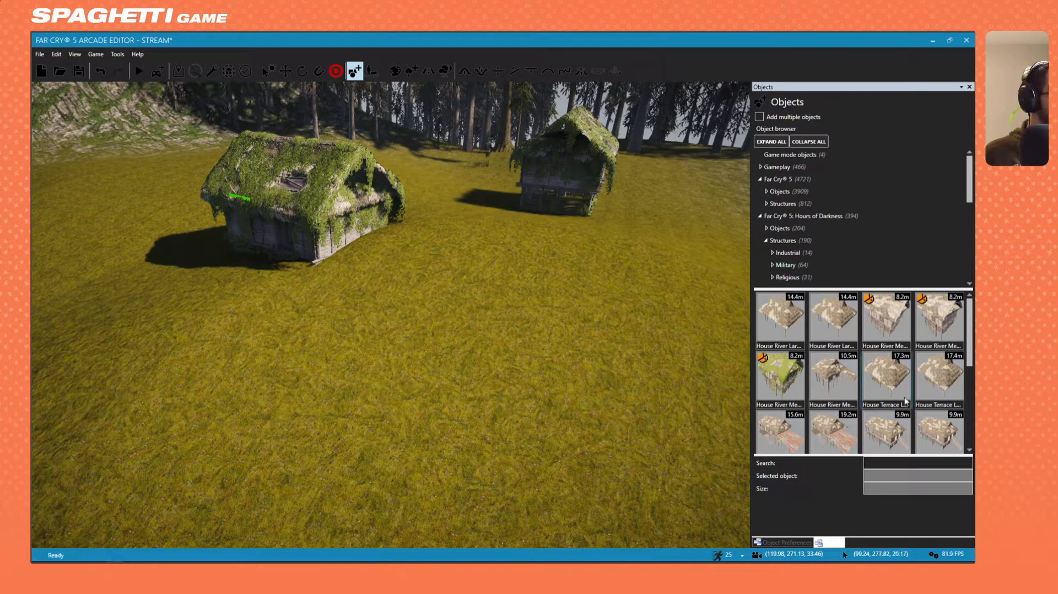
# Survey the flat dirt plateau above the cliff and browse the House Terrace models for it.
pyautogui.press('s')
pyautogui.moveTo(570, 343); pyautogui.dragTo(486, 312, button='right')
pyautogui.press('w')
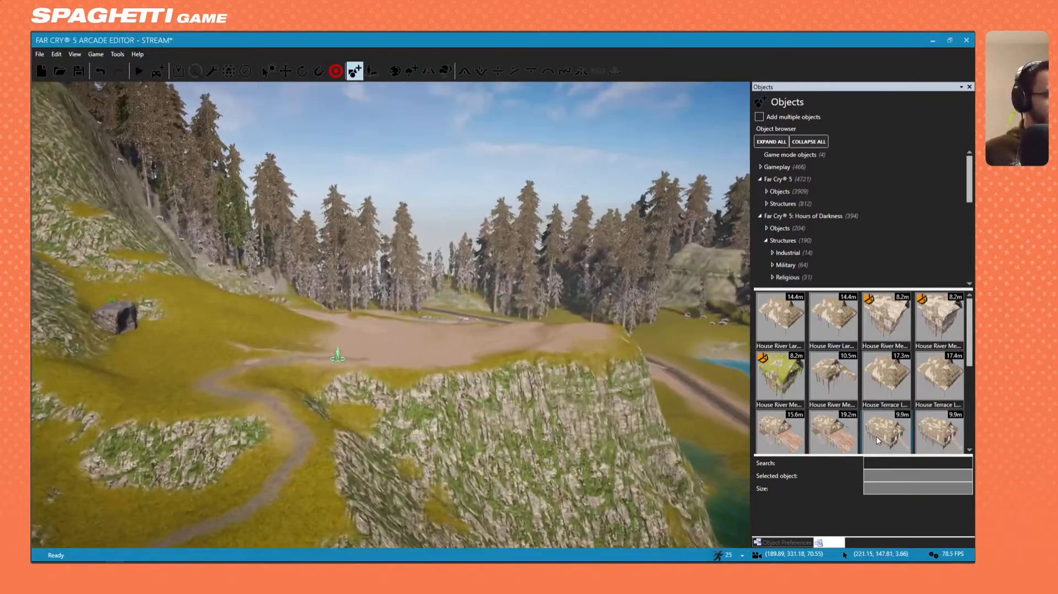
pyautogui.scroll(-3, 885, 406)
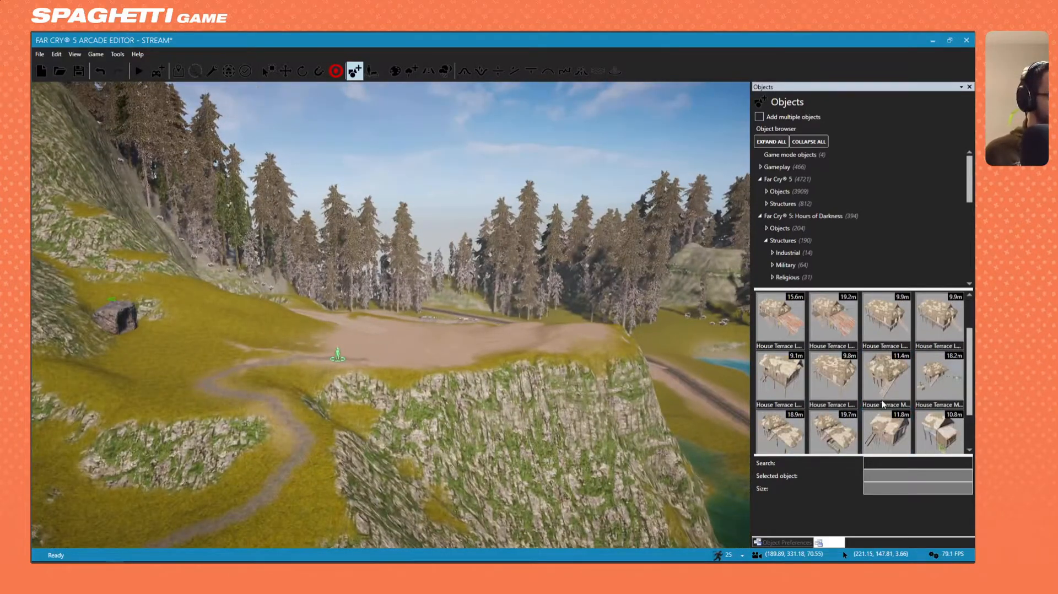
pyautogui.click(907, 465)
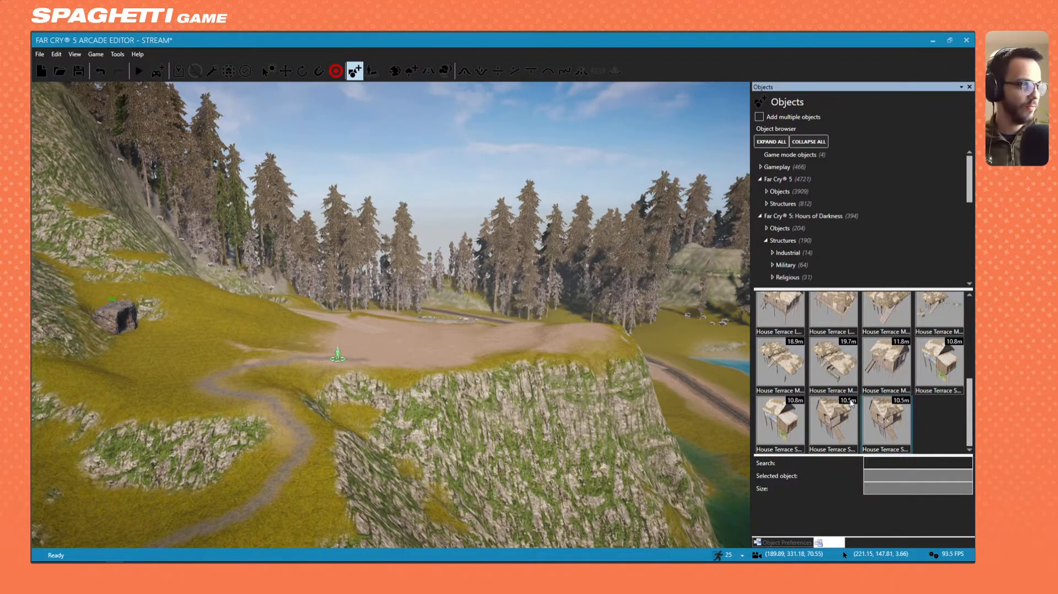
# Browse the Watch_Dogs commercial extensions and expand the Far Cry 5 structure categories in the object library.
pyautogui.click(763, 216)
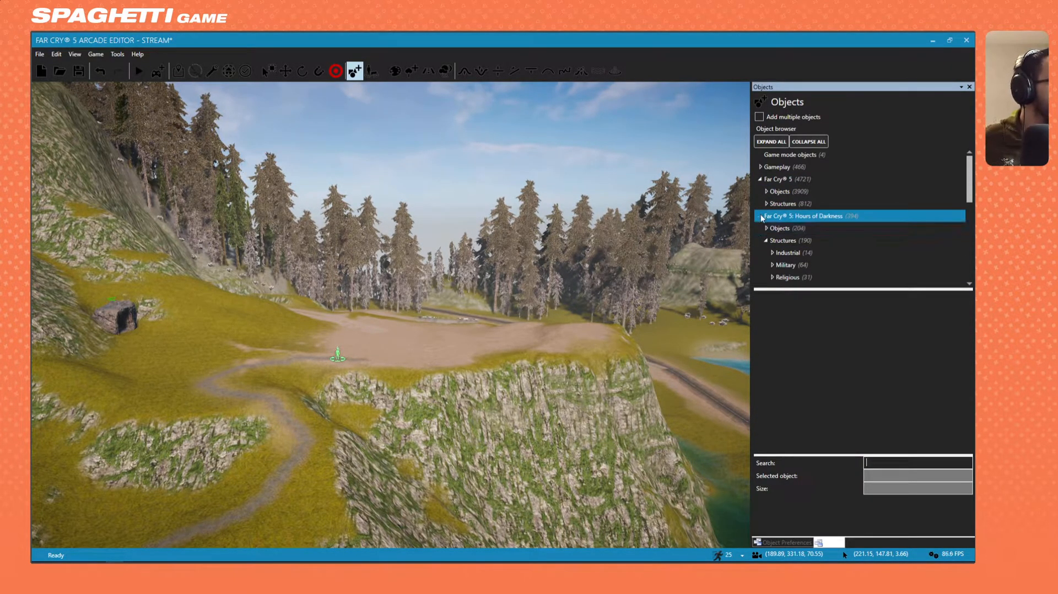
pyautogui.click(763, 216)
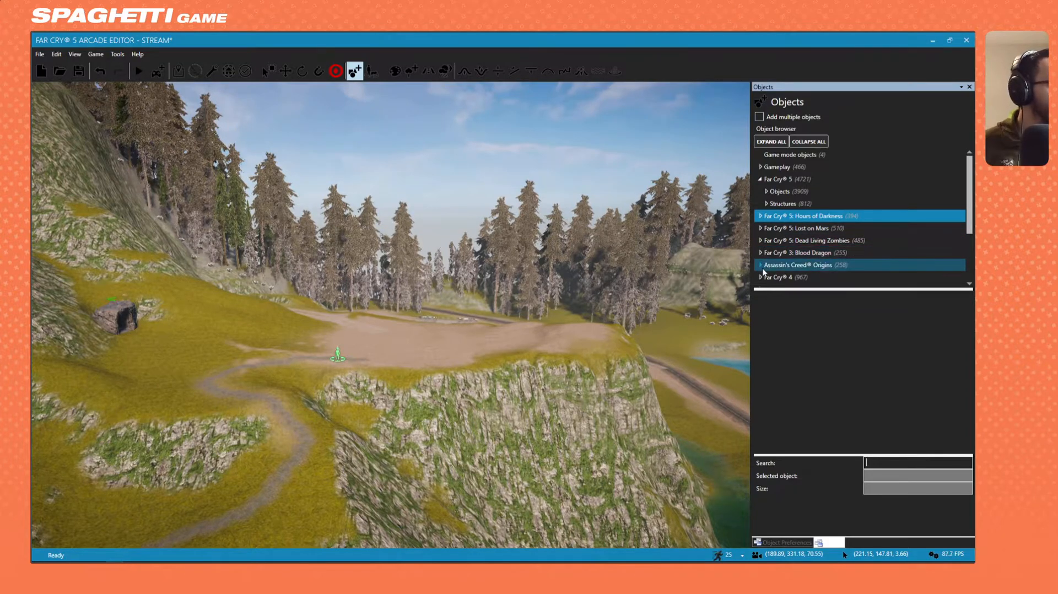
pyautogui.scroll(-3, 772, 273)
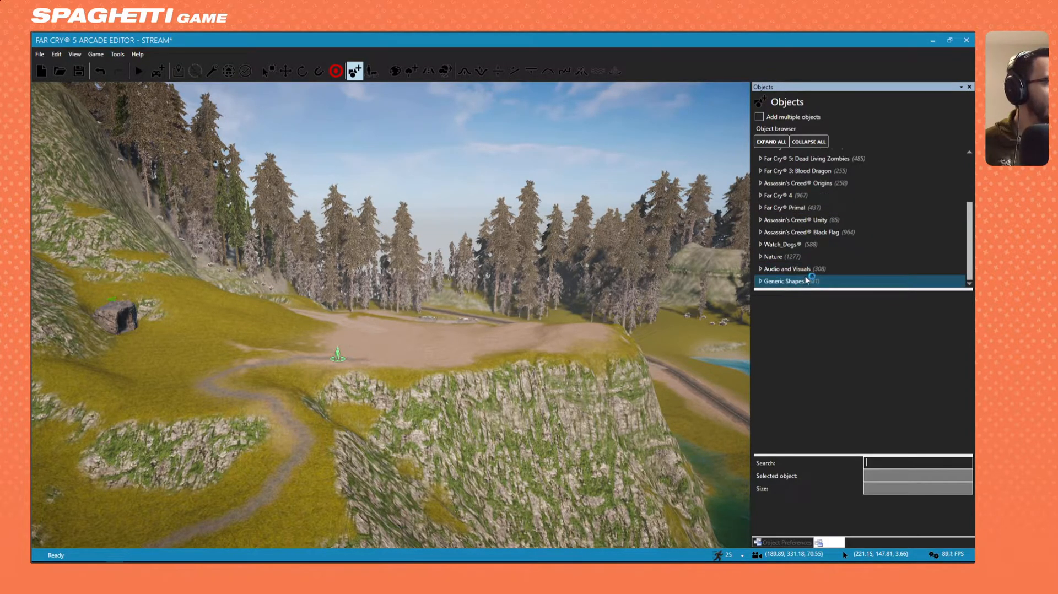
pyautogui.click(761, 244)
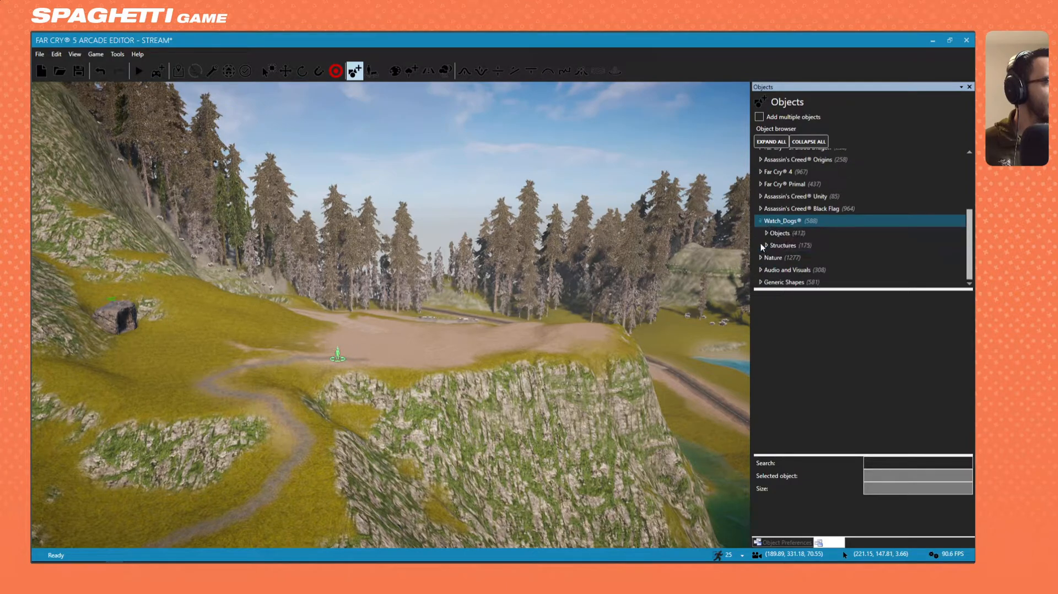
pyautogui.click(767, 245)
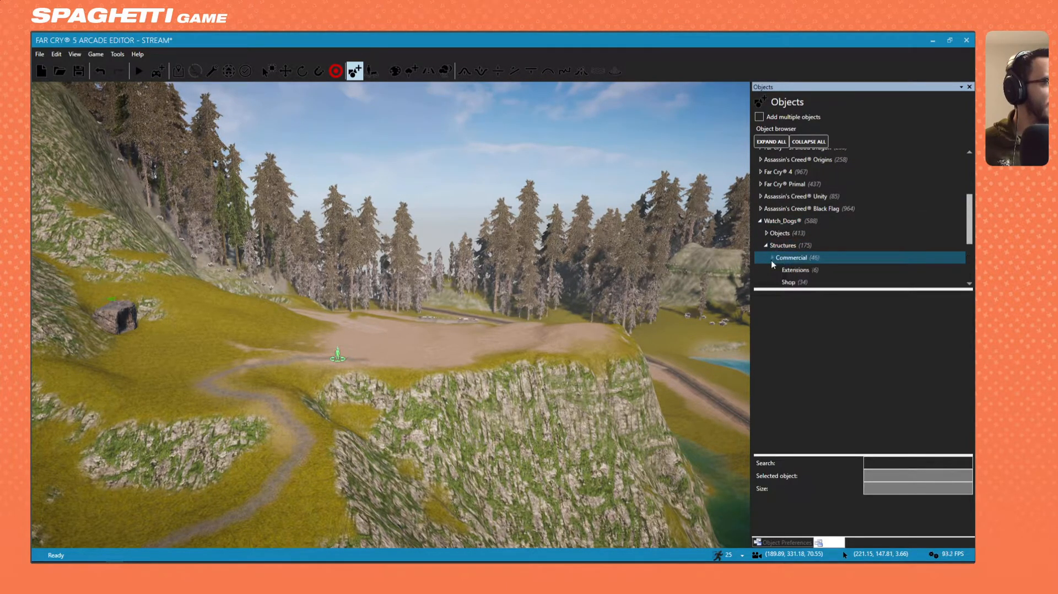
pyautogui.click(786, 269)
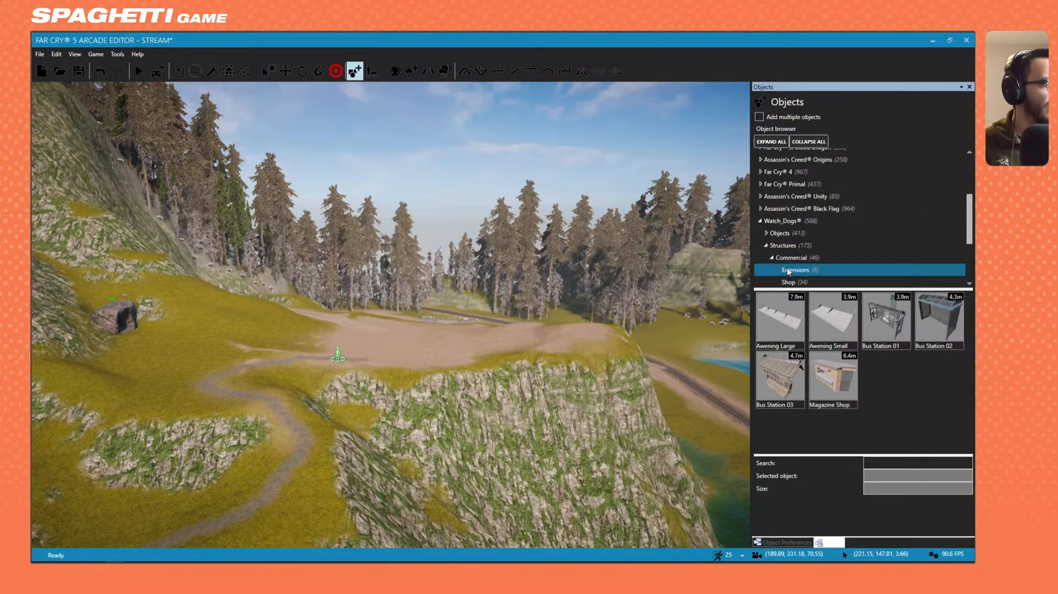
pyautogui.scroll(3, 789, 272)
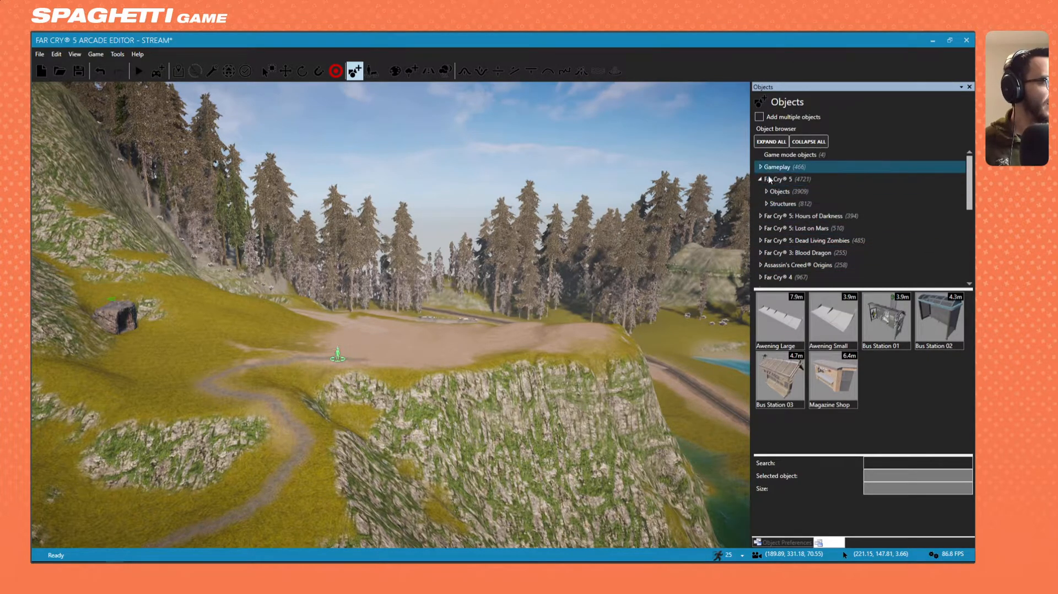
pyautogui.click(769, 204)
pyautogui.click(767, 204)
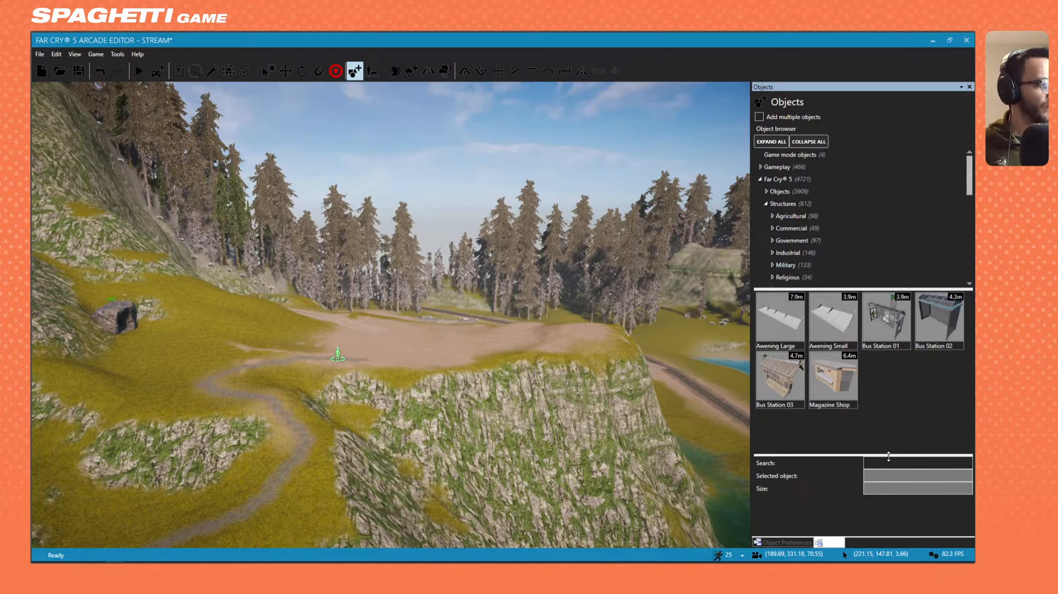
# Search the object library for "house" and look through the matching models.
pyautogui.write('ho')
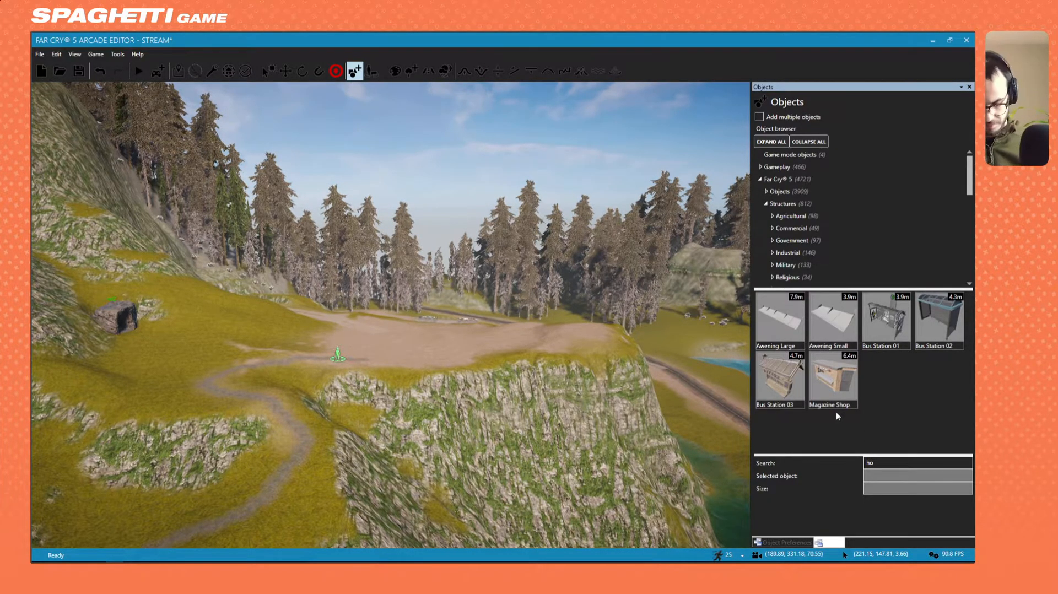
pyautogui.write('use')
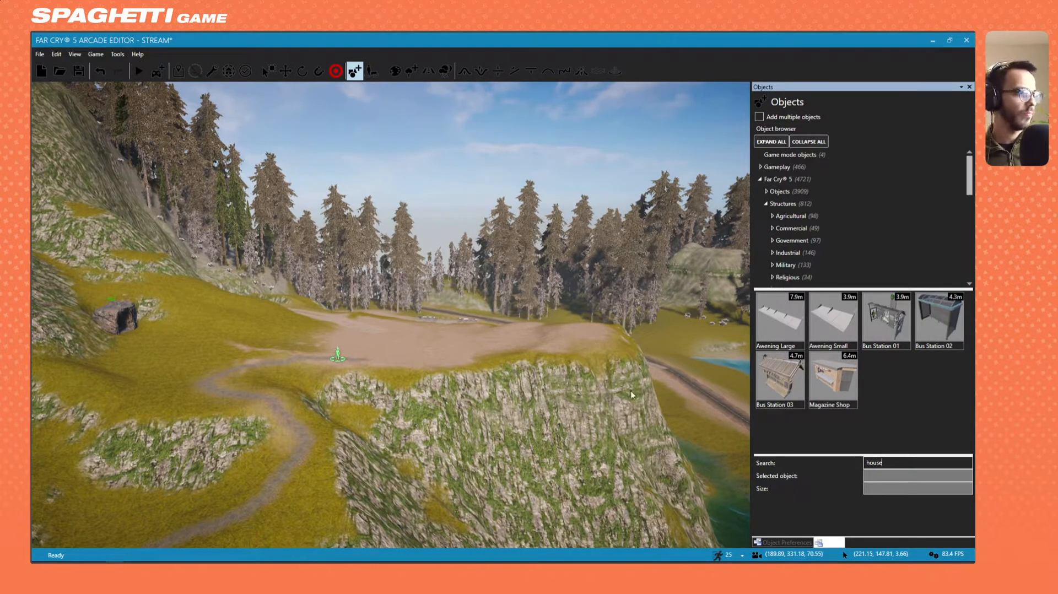
pyautogui.press('Return')
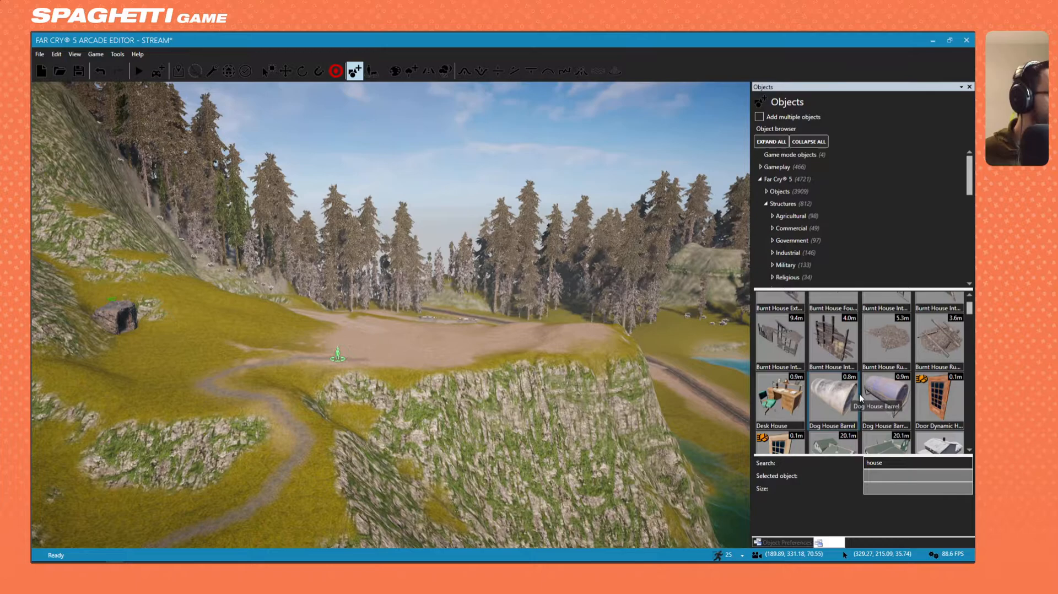
pyautogui.scroll(-1, 862, 400)
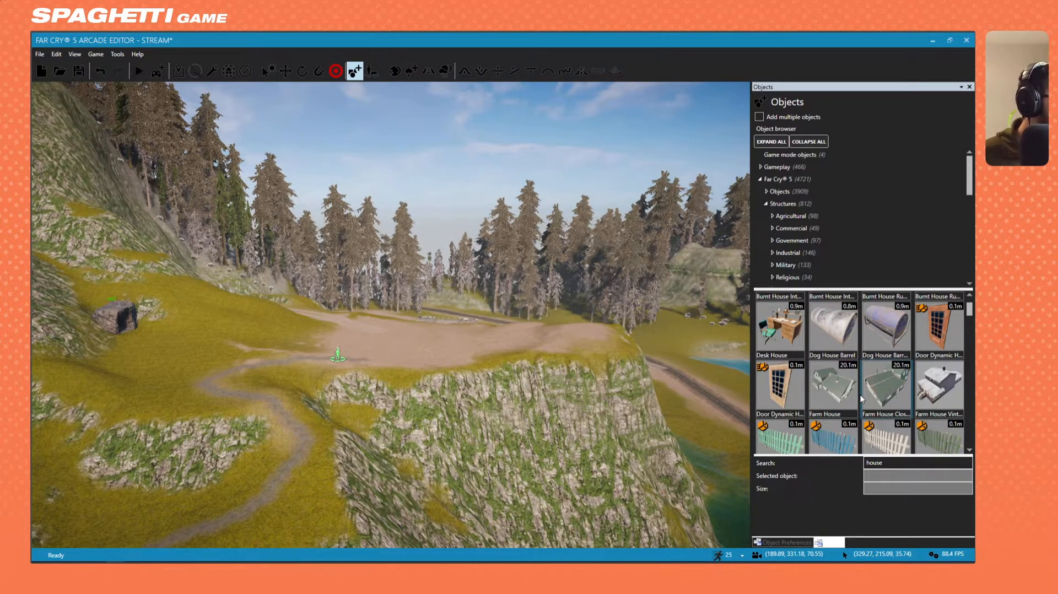
pyautogui.scroll(5, 860, 393)
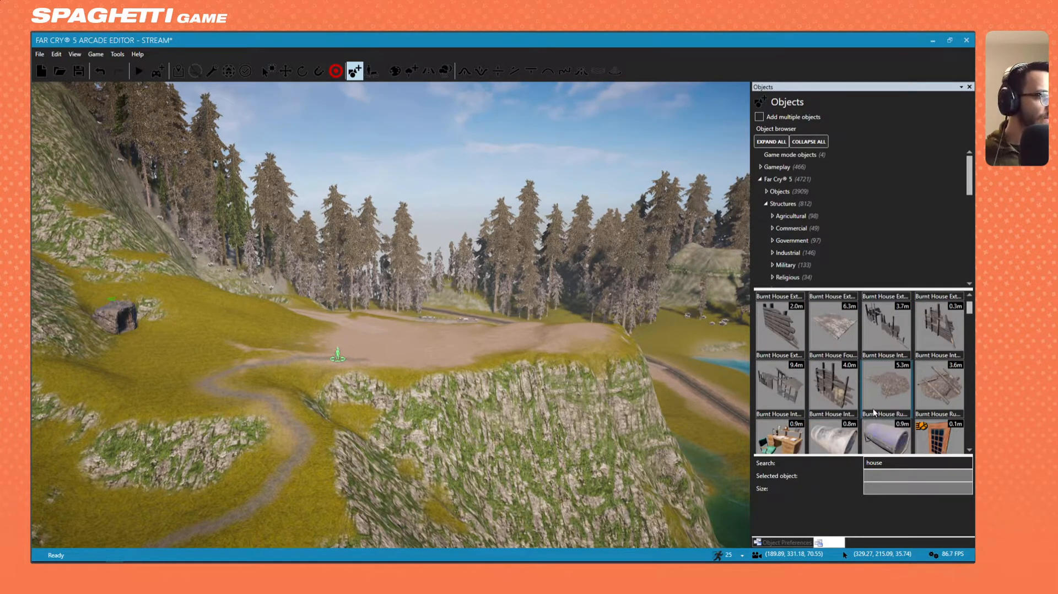
pyautogui.scroll(1, 875, 408)
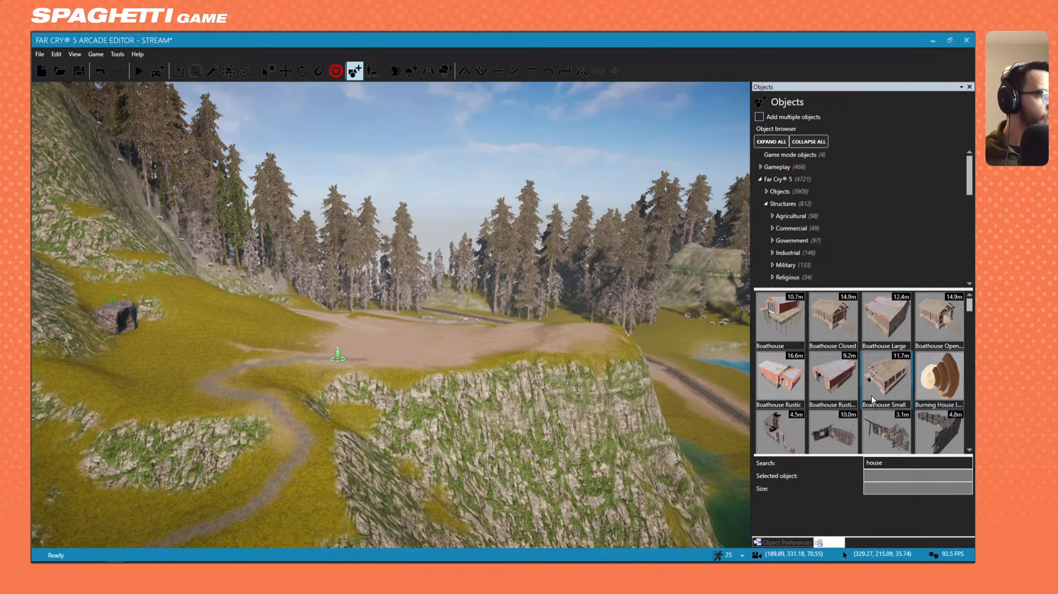
pyautogui.scroll(-5, 872, 393)
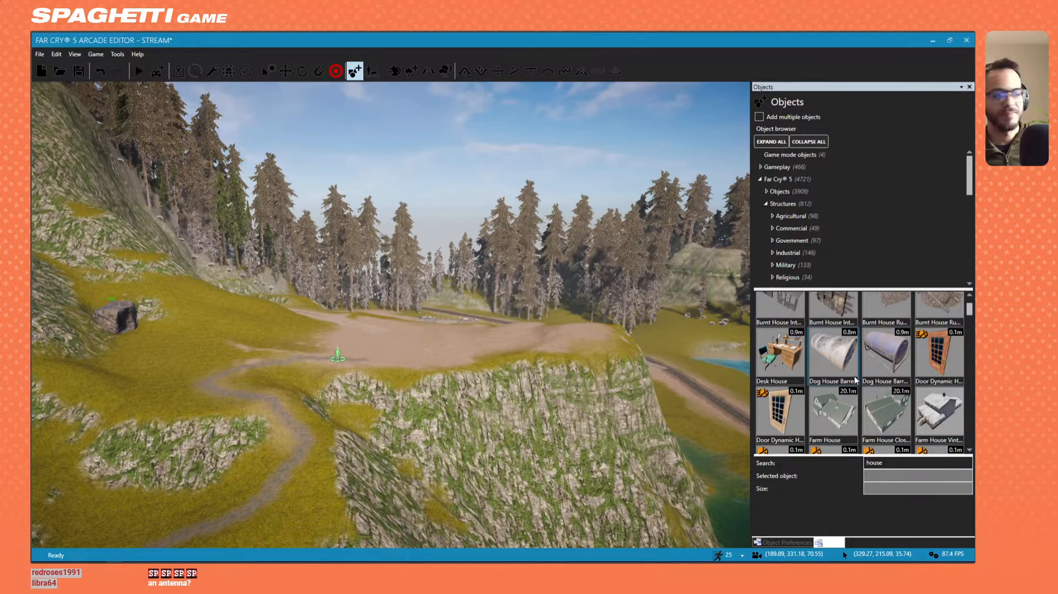
# Browse the farm, fisherman, decorated and derelict house models in the results for a building that suits the plateau.
pyautogui.scroll(-3, 855, 380)
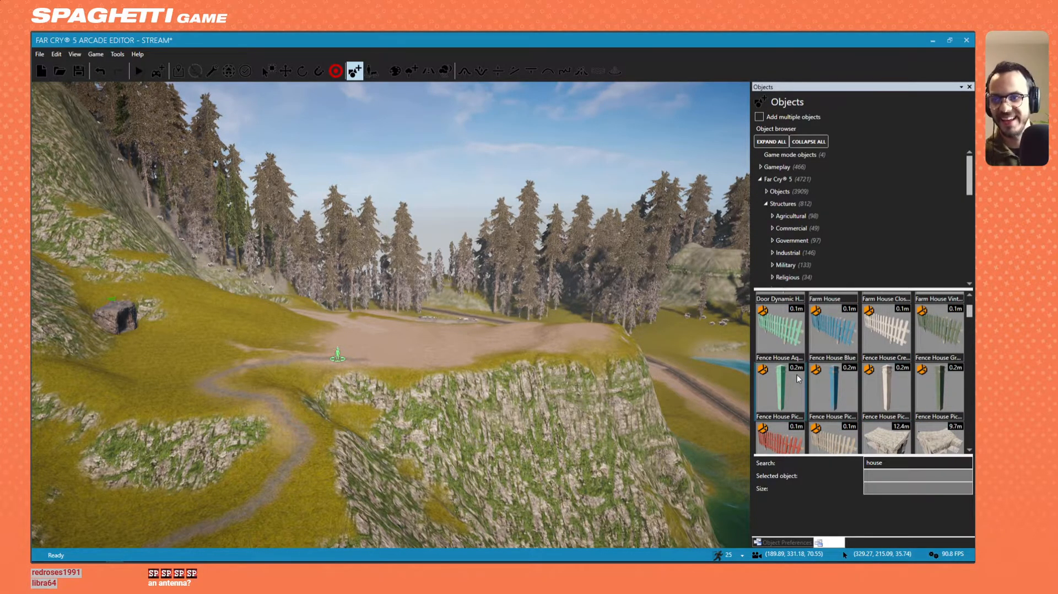
pyautogui.scroll(-5, 806, 395)
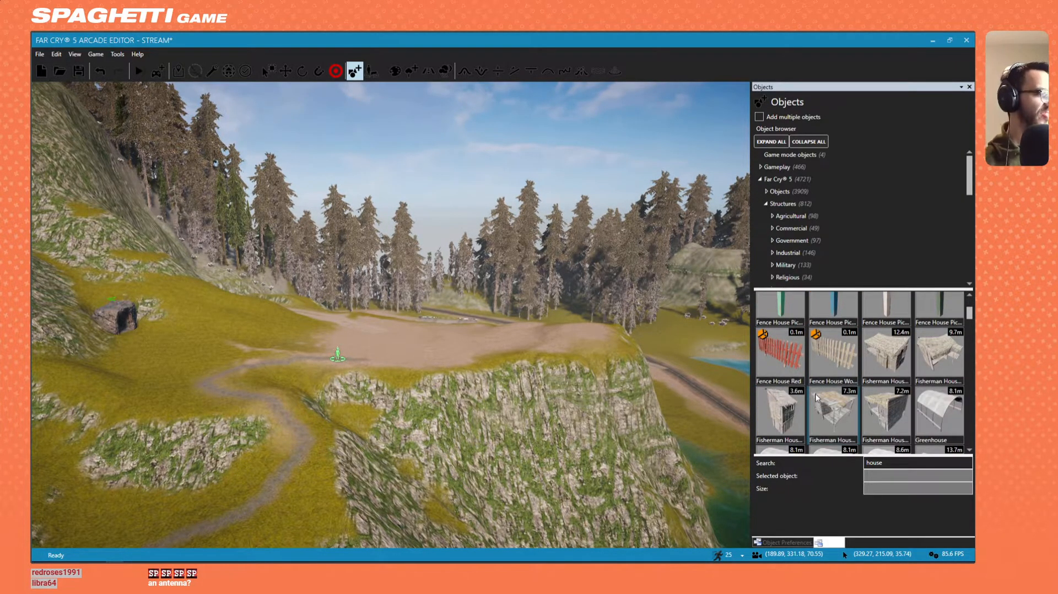
pyautogui.scroll(-1, 830, 384)
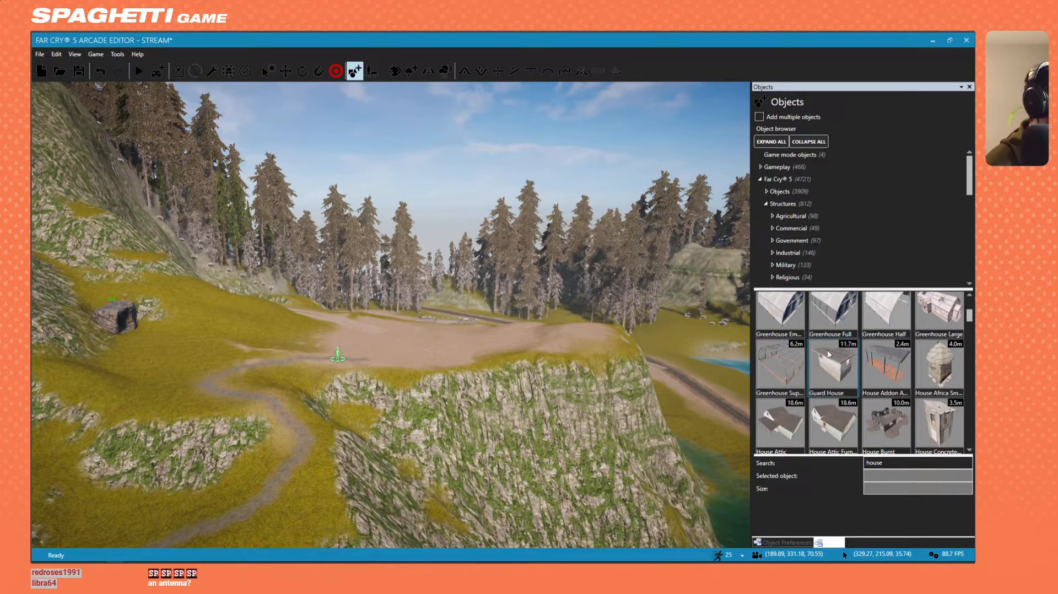
pyautogui.scroll(-1, 830, 355)
pyautogui.scroll(-4, 831, 352)
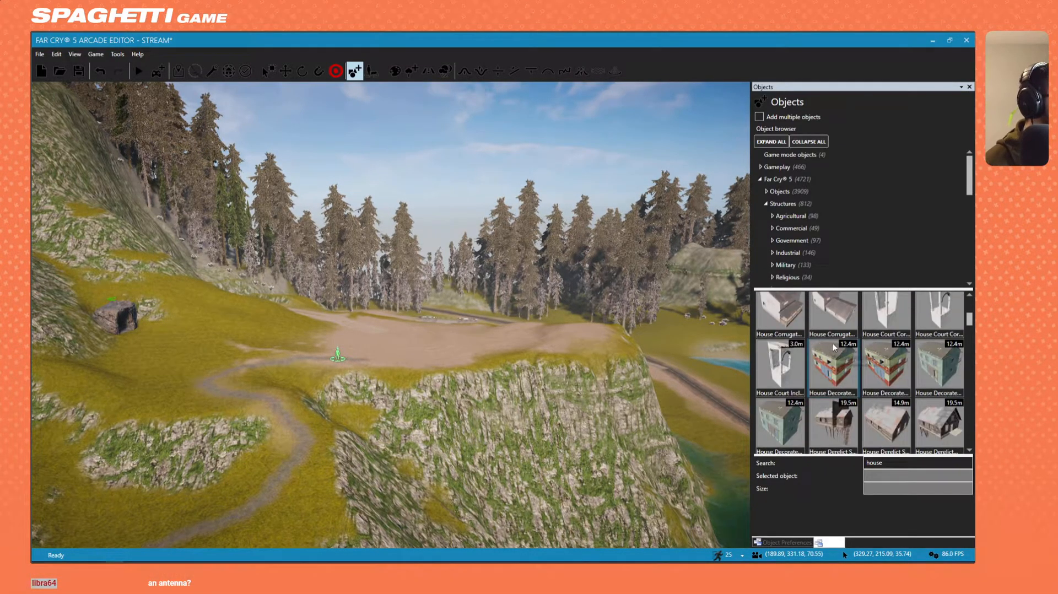
pyautogui.scroll(-1, 834, 344)
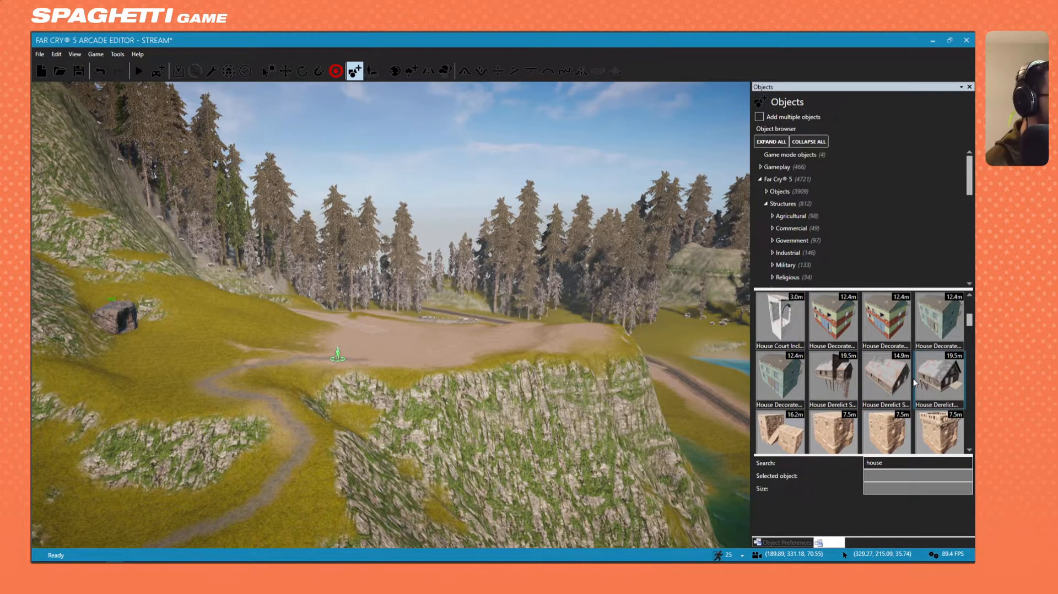
pyautogui.scroll(2, 915, 382)
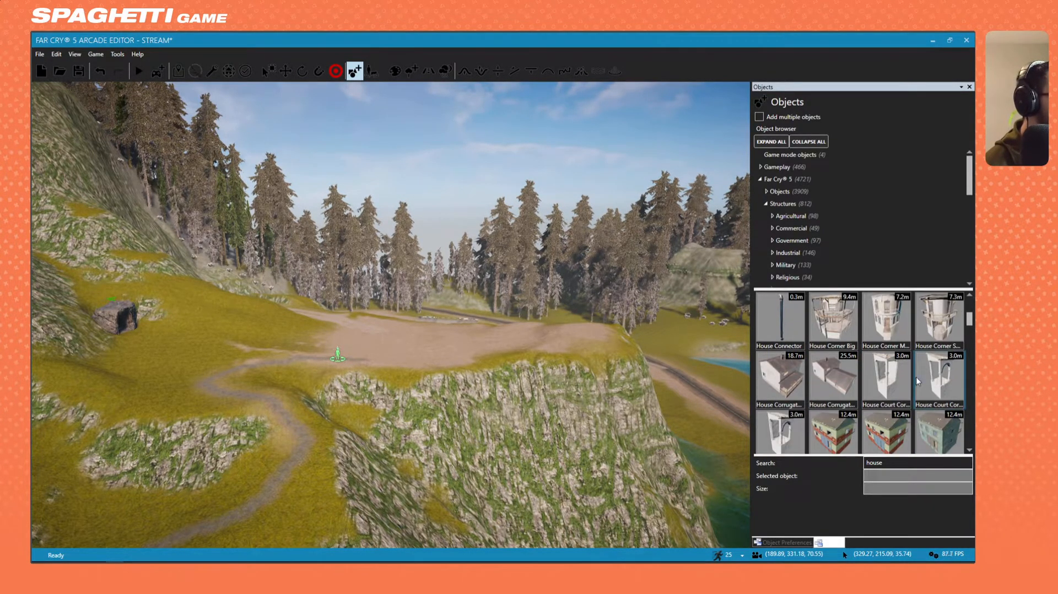
pyautogui.scroll(3, 918, 380)
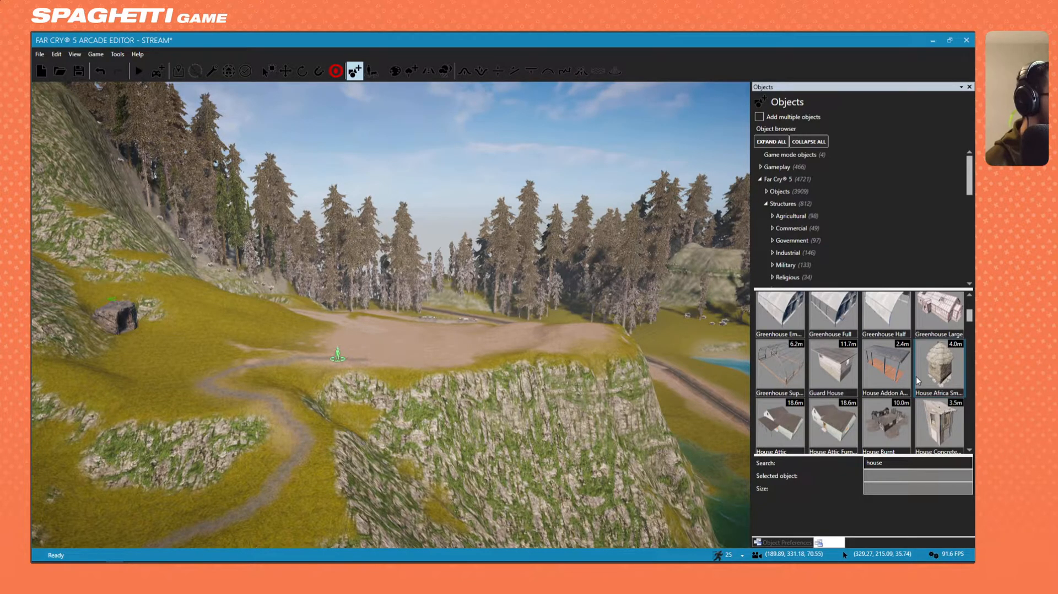
pyautogui.scroll(5, 918, 381)
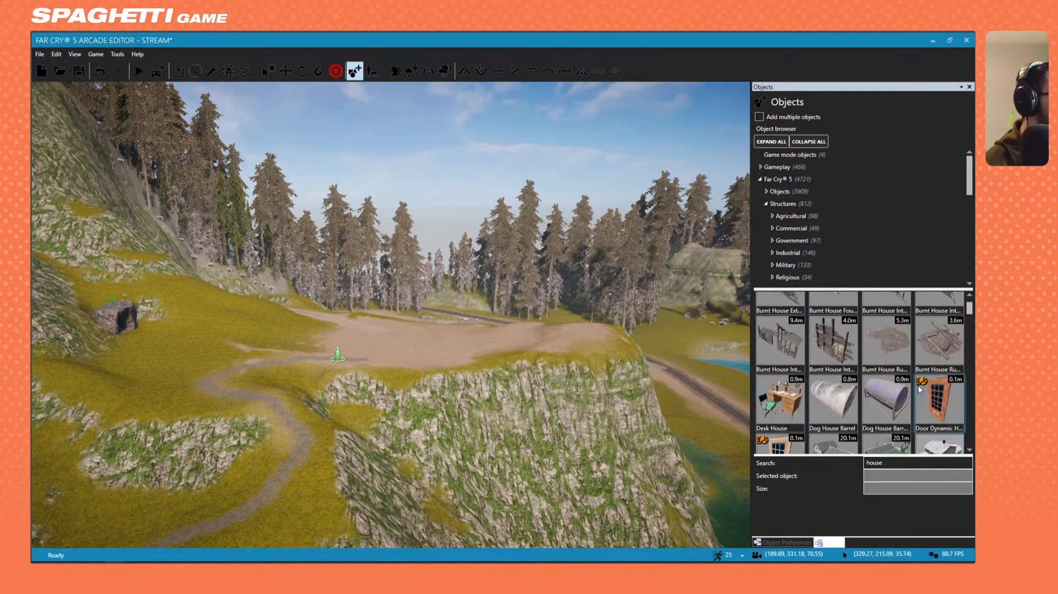
# Search the object library for "antenna" and place an Airport Antenna on the grass beside the winding path.
pyautogui.click(899, 464)
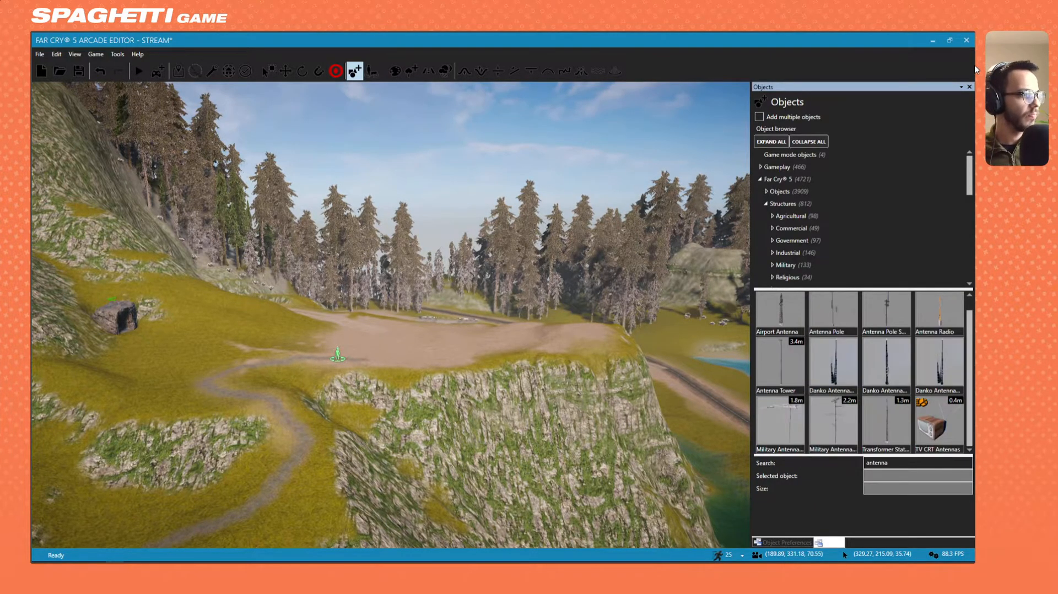
pyautogui.scroll(1, 898, 431)
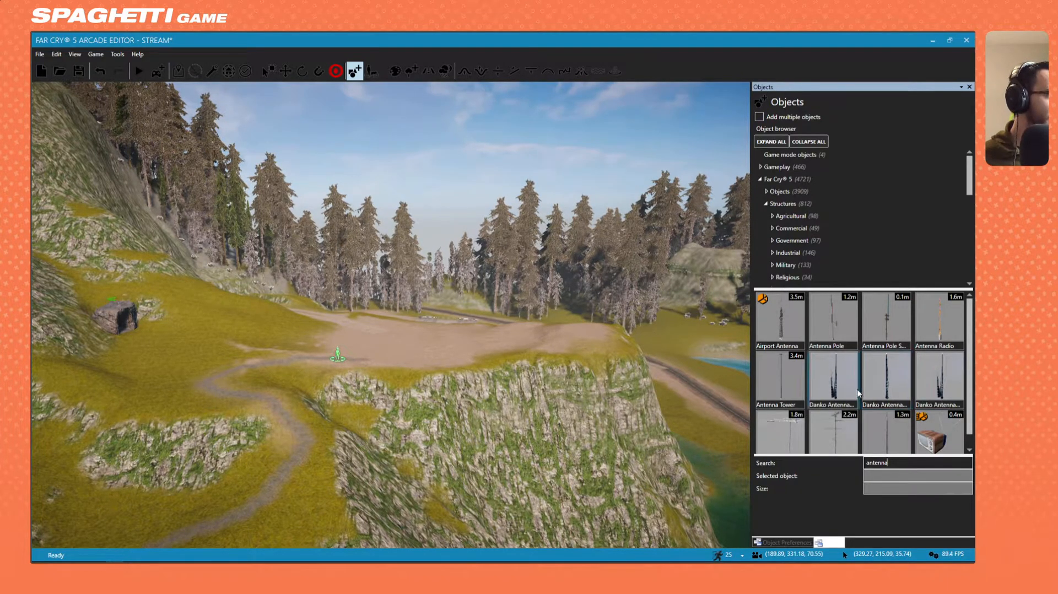
pyautogui.scroll(-1, 811, 419)
pyautogui.scroll(1, 814, 414)
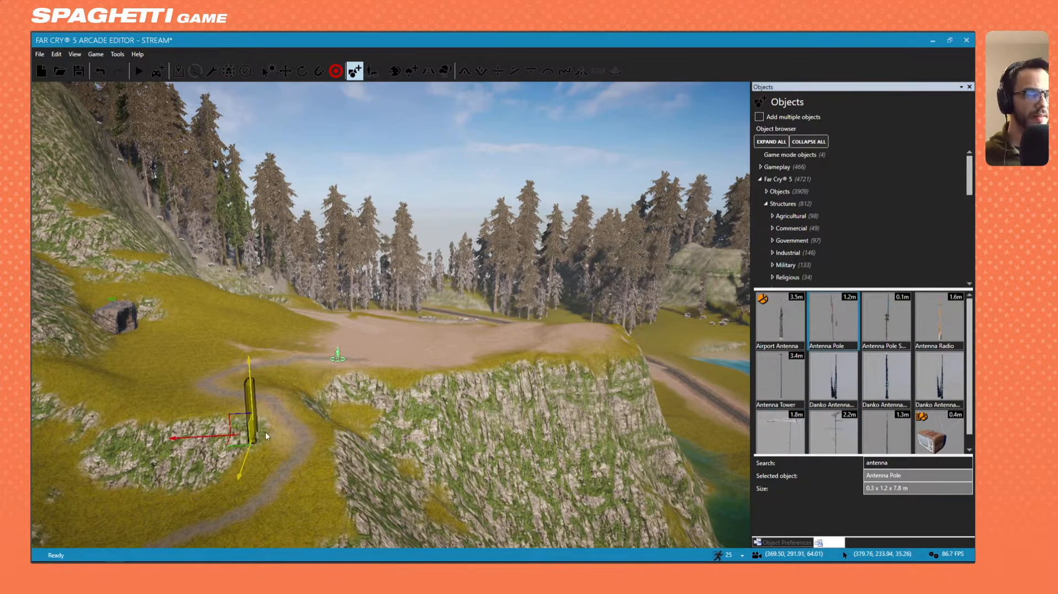
pyautogui.click(794, 334)
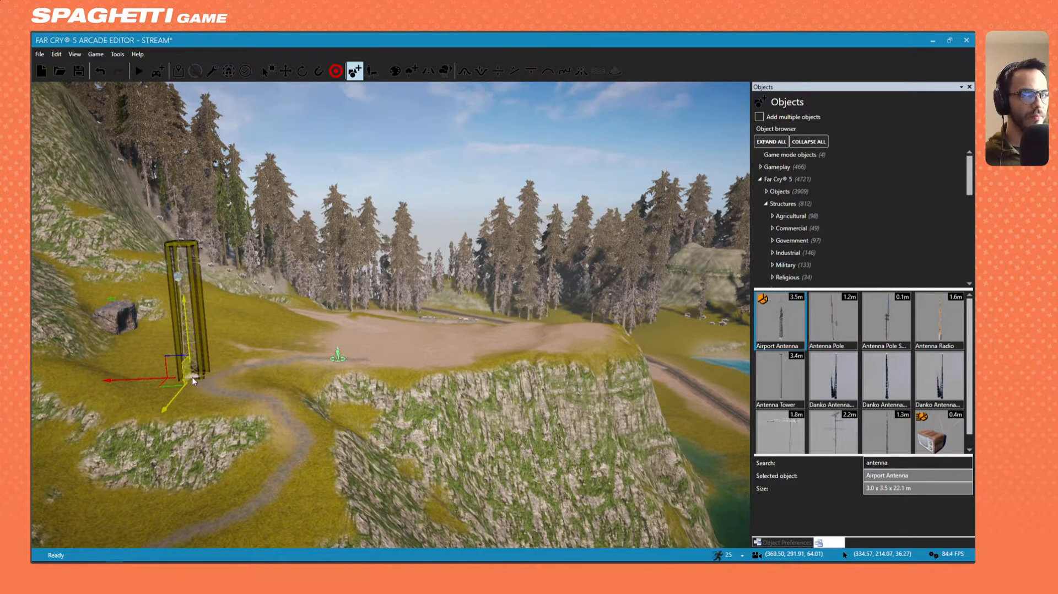
pyautogui.press('Escape')
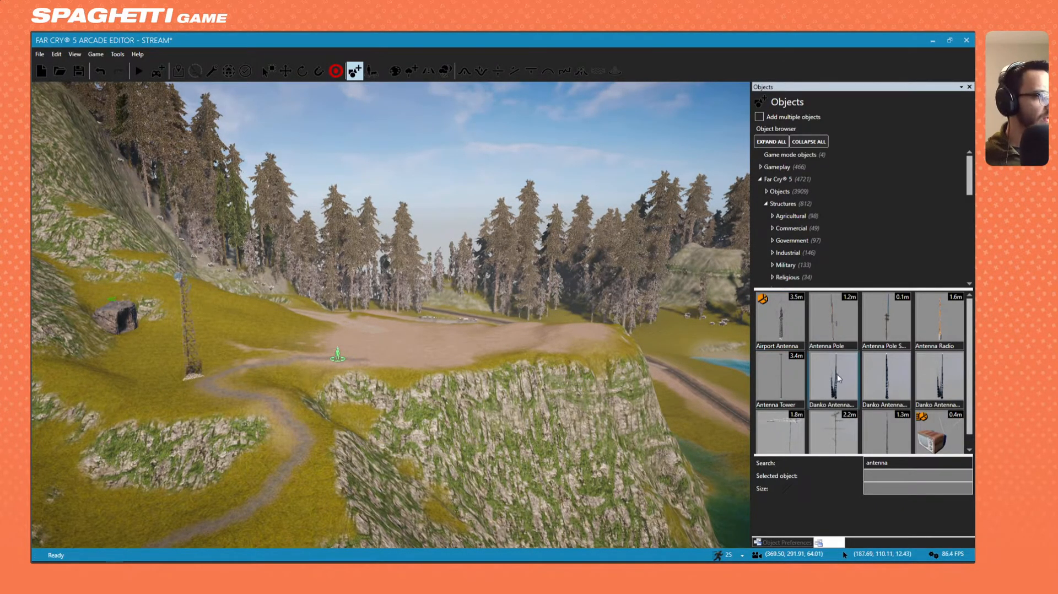
# Place an Antenna Radio at the bend of the path, close to the Airport Antenna.
pyautogui.scroll(-1, 796, 385)
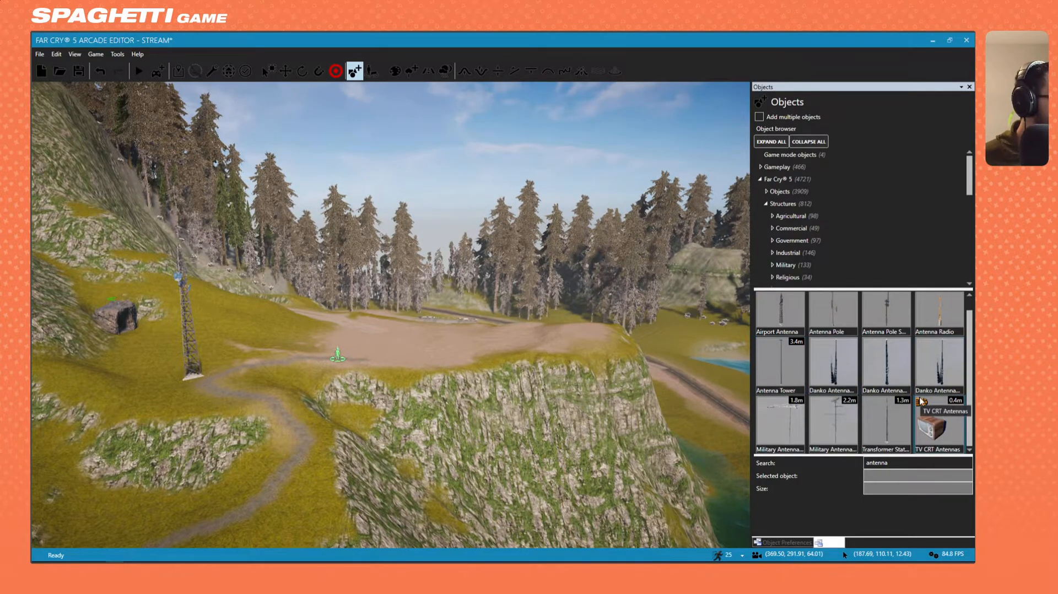
pyautogui.scroll(1, 826, 397)
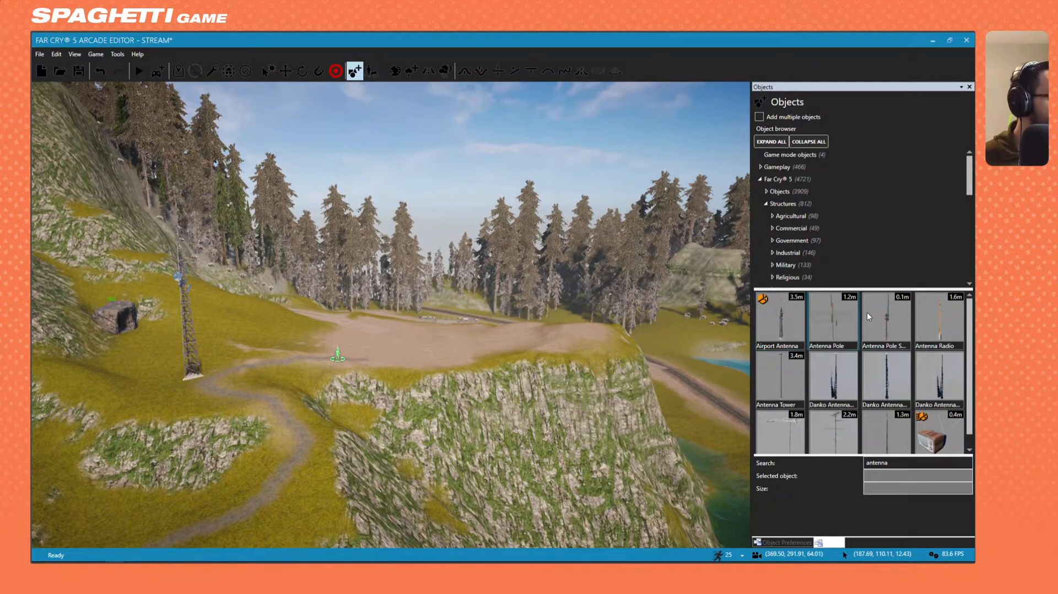
pyautogui.click(961, 334)
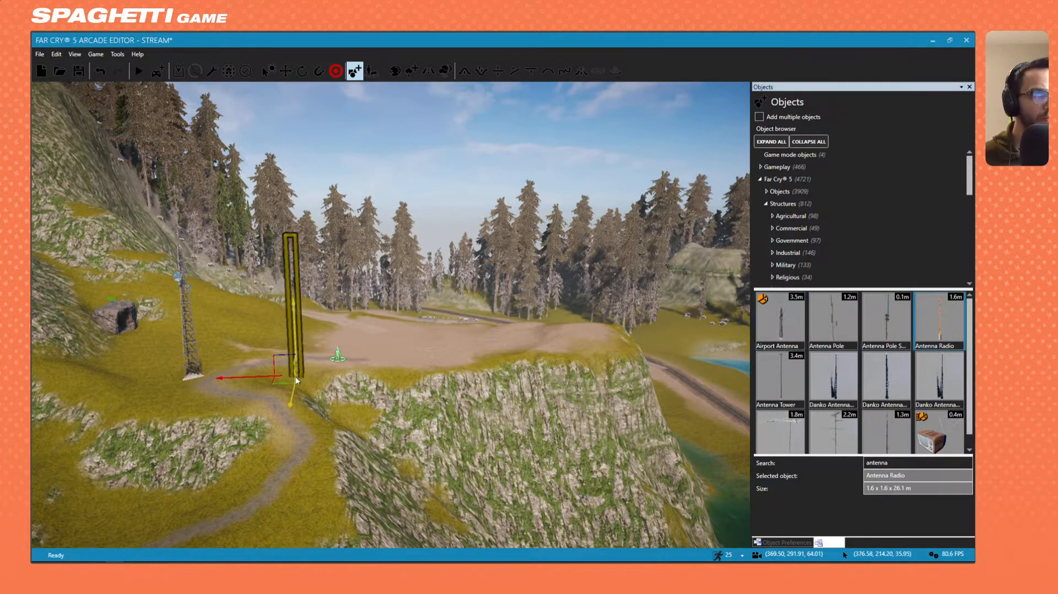
pyautogui.click(246, 390)
pyautogui.click(250, 387)
pyautogui.moveTo(373, 368); pyautogui.dragTo(473, 319, button='right')
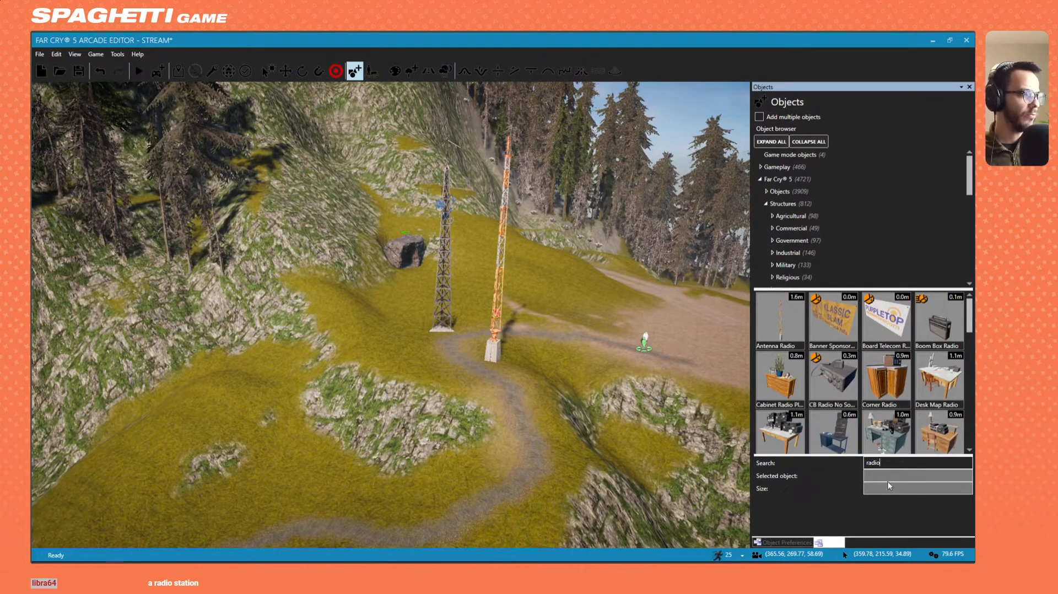
# Search the object library for "radio" and look through the matching models for a radio station.
pyautogui.scroll(-6, 880, 396)
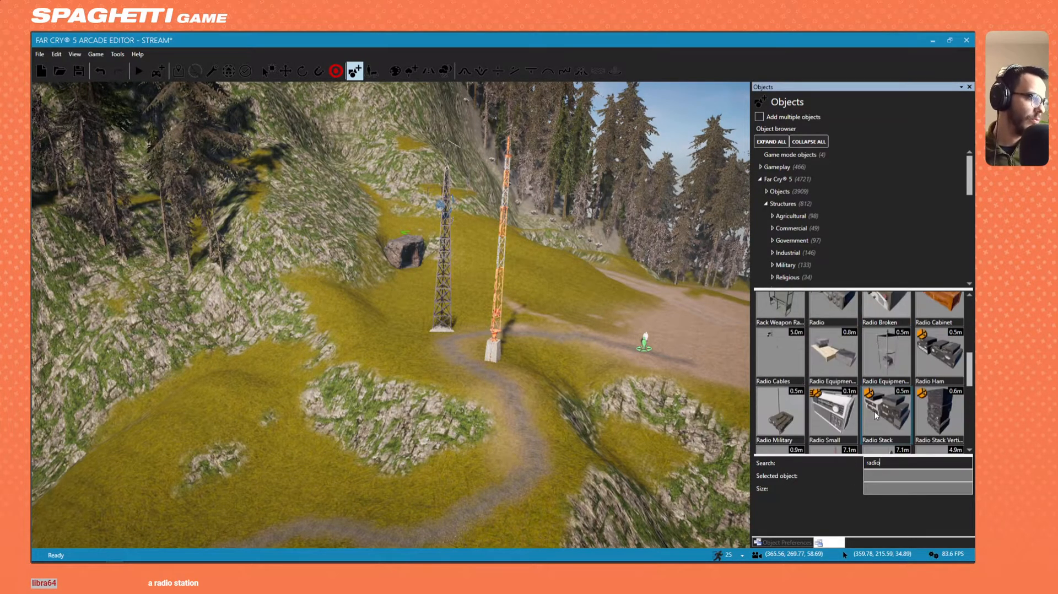
pyautogui.scroll(-5, 873, 415)
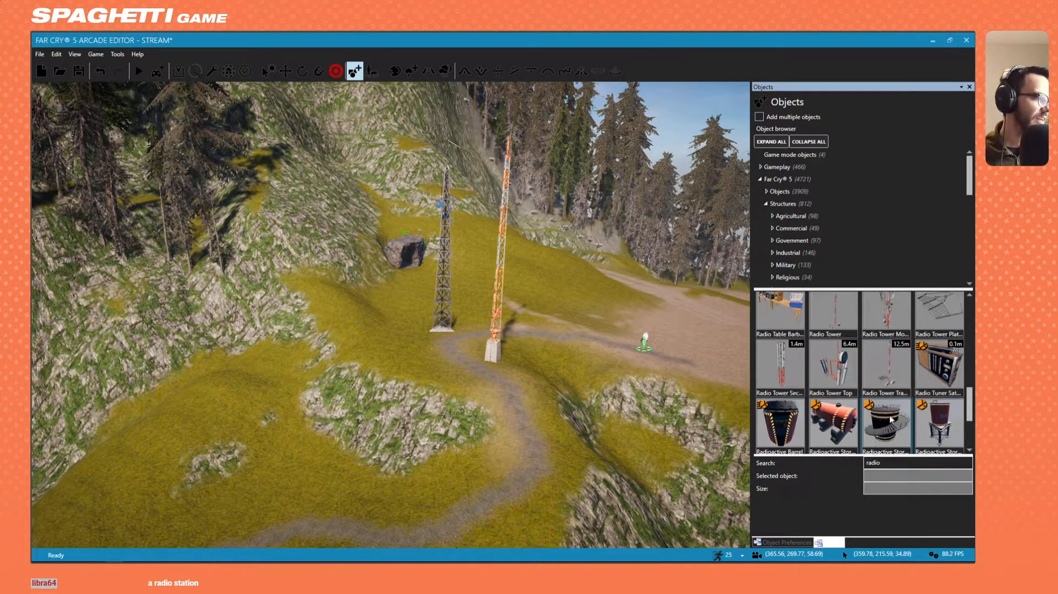
pyautogui.scroll(-1, 862, 398)
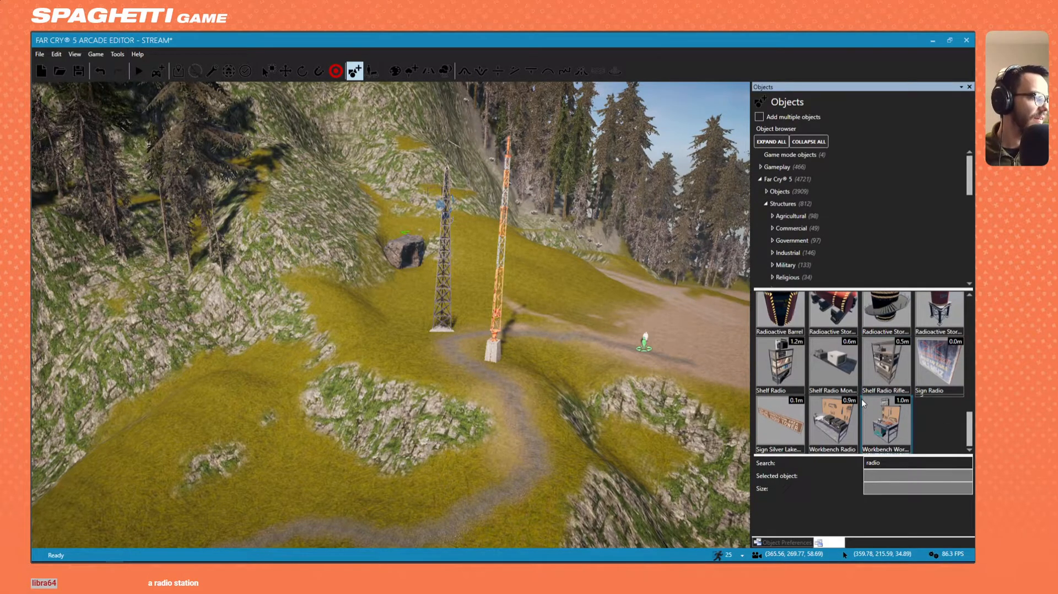
pyautogui.scroll(5, 859, 409)
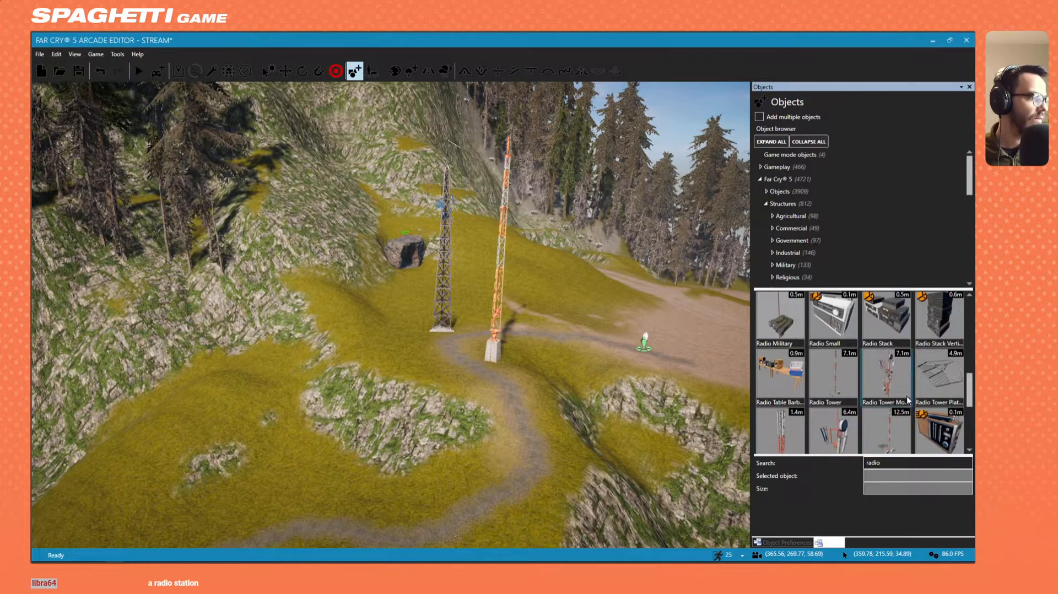
pyautogui.scroll(2, 899, 379)
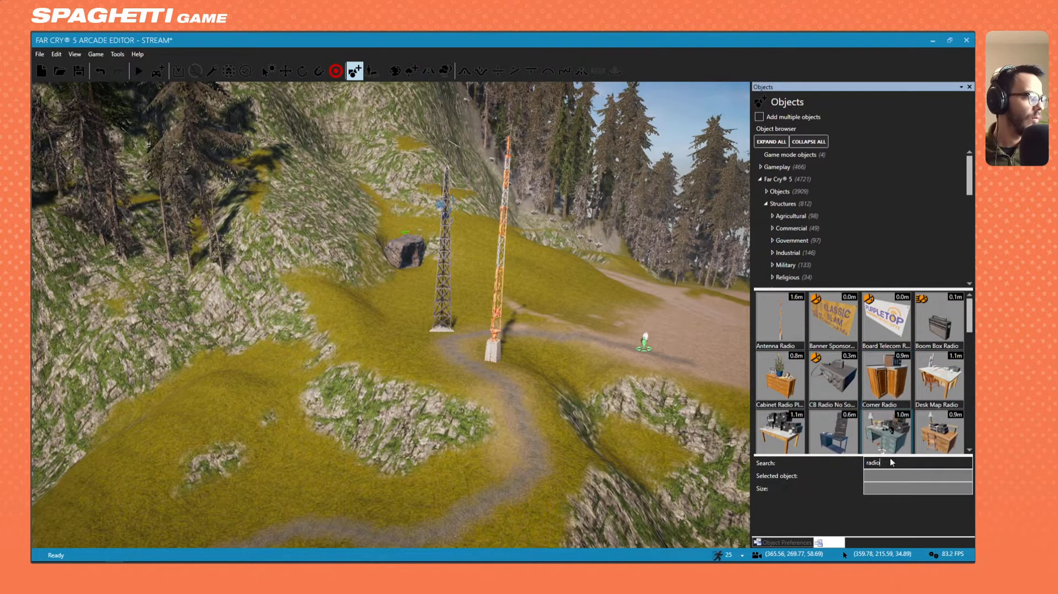
# Search the object library for "station" and place a Substation on the dirt plateau near the antennas.
pyautogui.write('station')
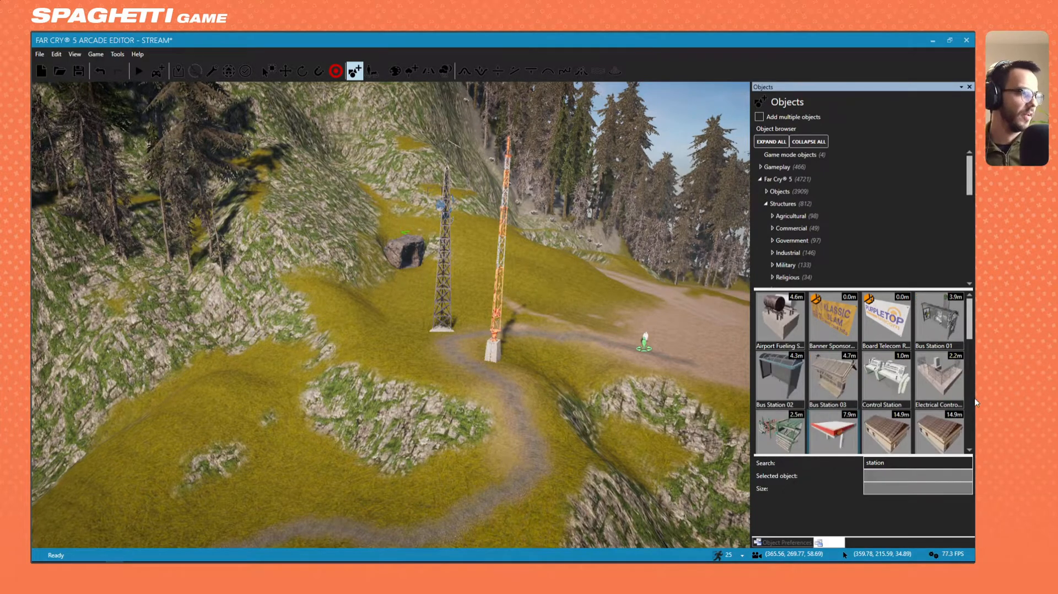
pyautogui.scroll(-3, 858, 408)
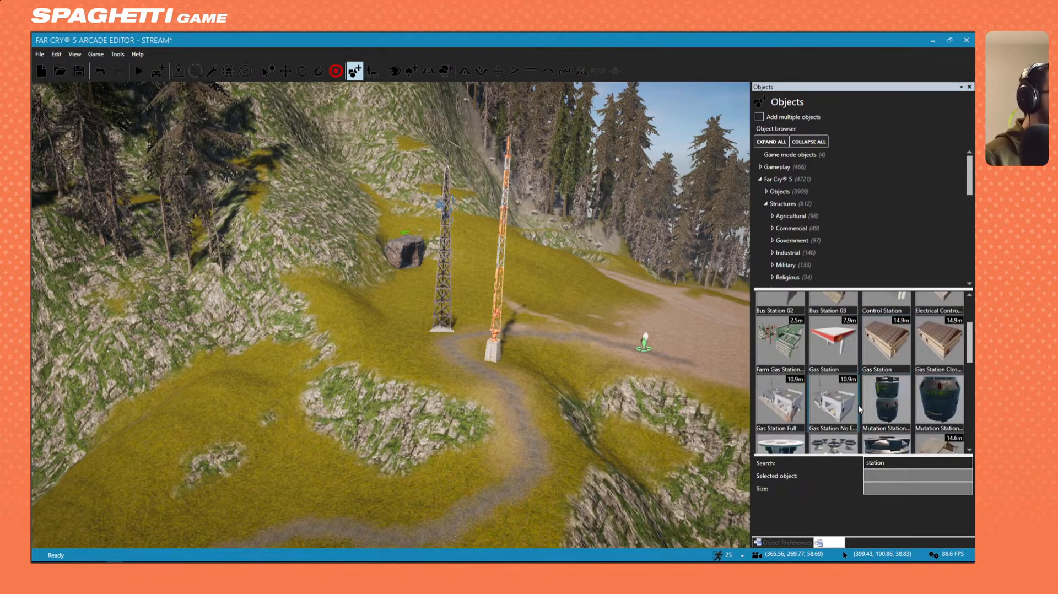
pyautogui.scroll(-10, 866, 389)
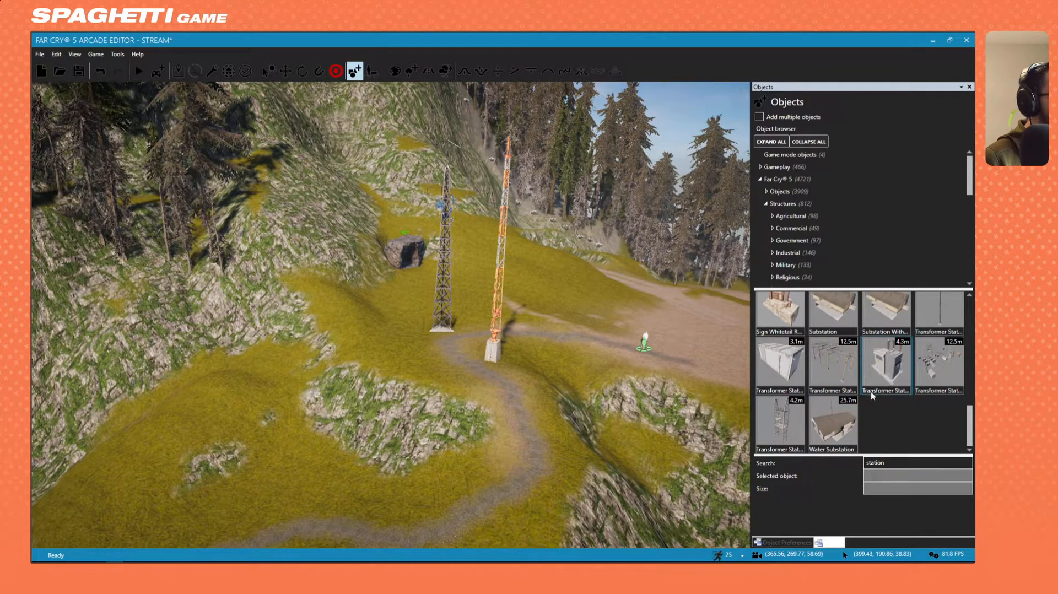
pyautogui.scroll(3, 871, 391)
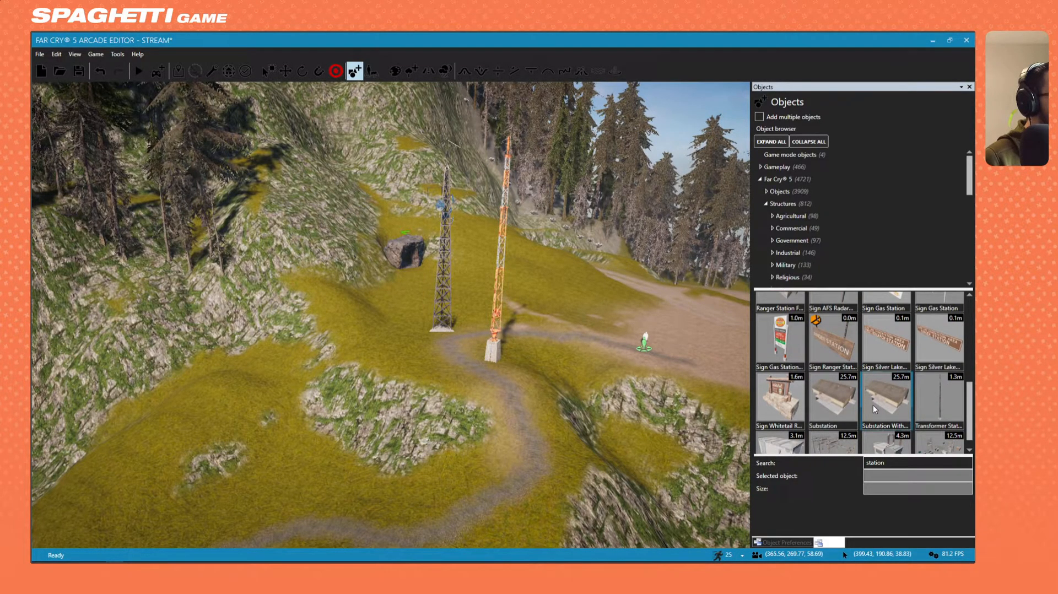
pyautogui.click(831, 406)
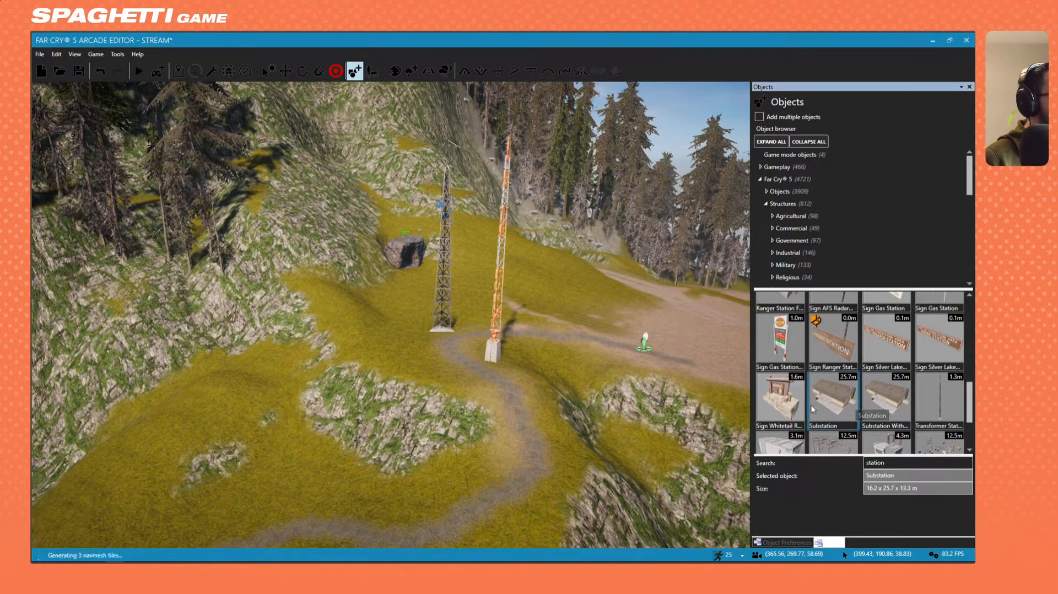
pyautogui.click(637, 313)
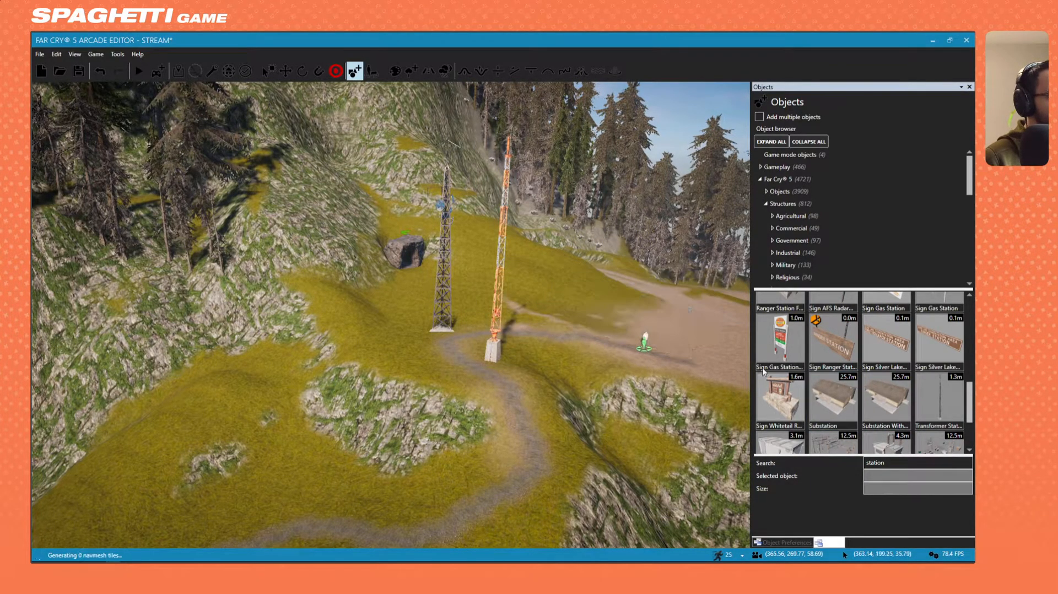
# Look through the remaining station models and place the 4.3 m transformer station unit between the radio antenna and the substation.
pyautogui.scroll(5, 877, 394)
pyautogui.scroll(3, 878, 393)
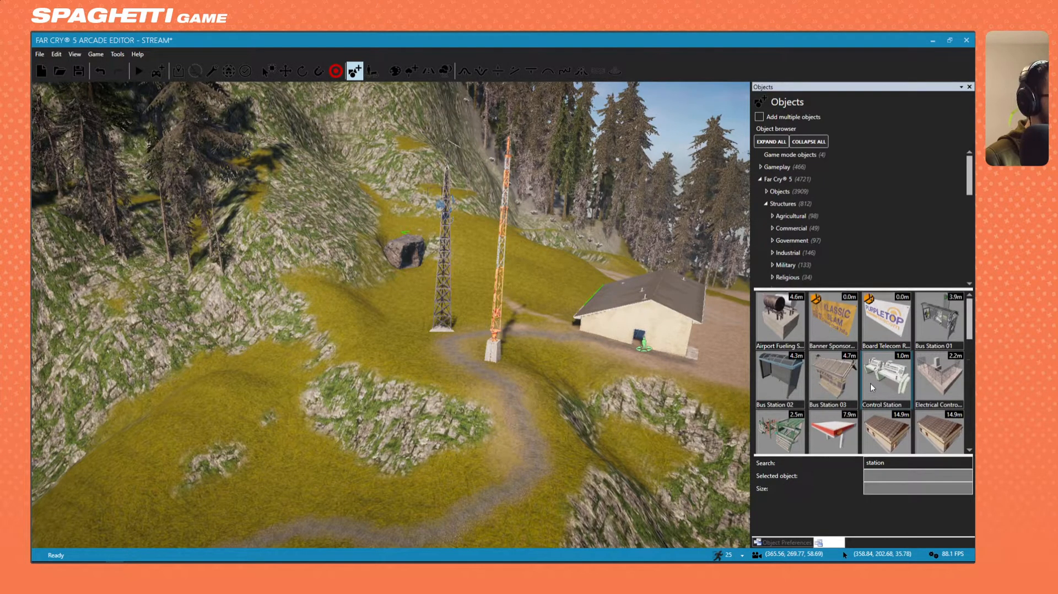
pyautogui.scroll(-1, 874, 369)
pyautogui.scroll(-10, 874, 369)
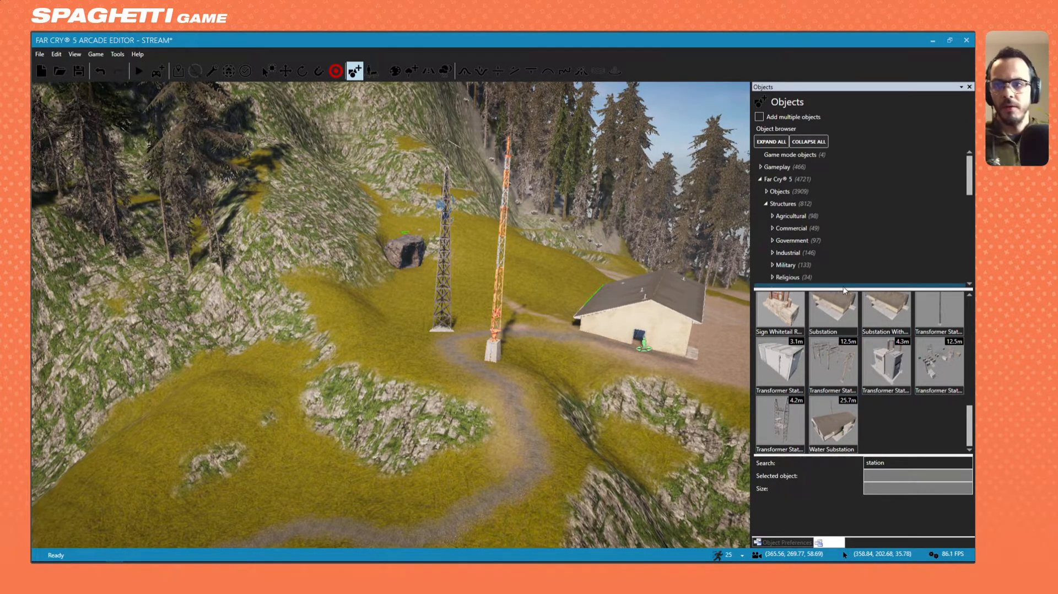
pyautogui.moveTo(886, 364); pyautogui.dragTo(535, 339)
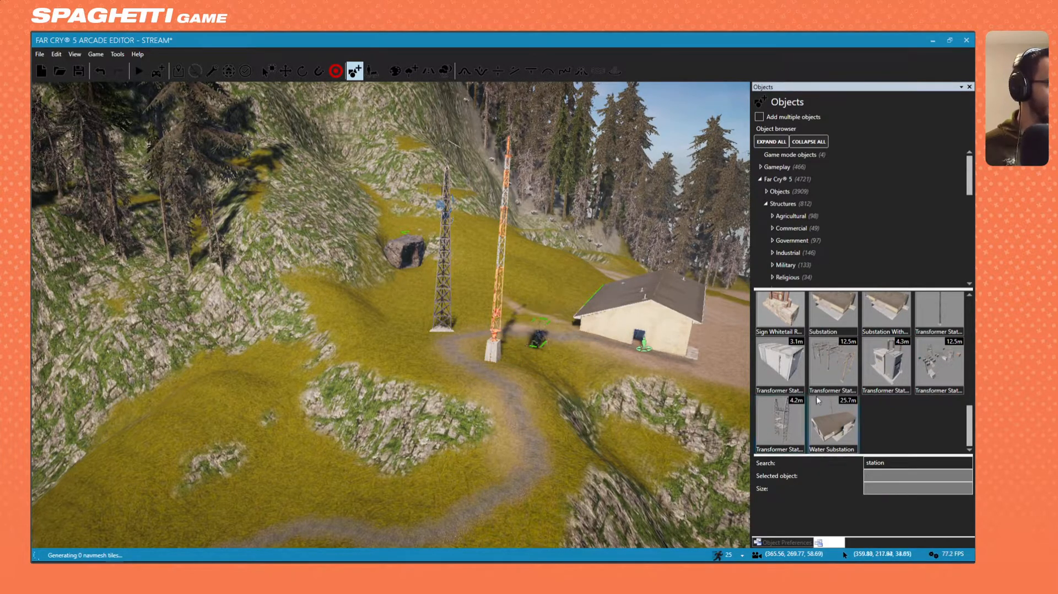
# Try a Transformer Station Large around the antennas, inspect it from above, and delete it.
pyautogui.moveTo(936, 377); pyautogui.dragTo(541, 355)
pyautogui.press('d')
pyautogui.moveTo(532, 373); pyautogui.dragTo(739, 265, button='right')
pyautogui.press('w')
pyautogui.press('w')
pyautogui.moveTo(557, 265); pyautogui.dragTo(568, 346, button='right')
pyautogui.click(458, 334)
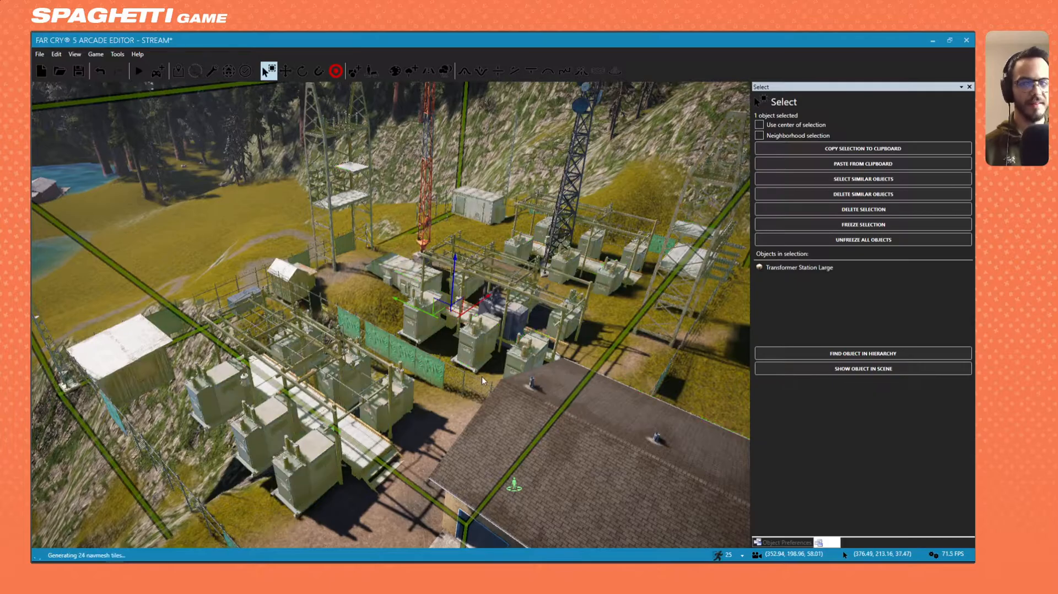
pyautogui.press('Delete')
# Search the object library for "checkpoint".
pyautogui.moveTo(481, 377); pyautogui.dragTo(546, 298, button='right')
pyautogui.press('s')
pyautogui.press('d')
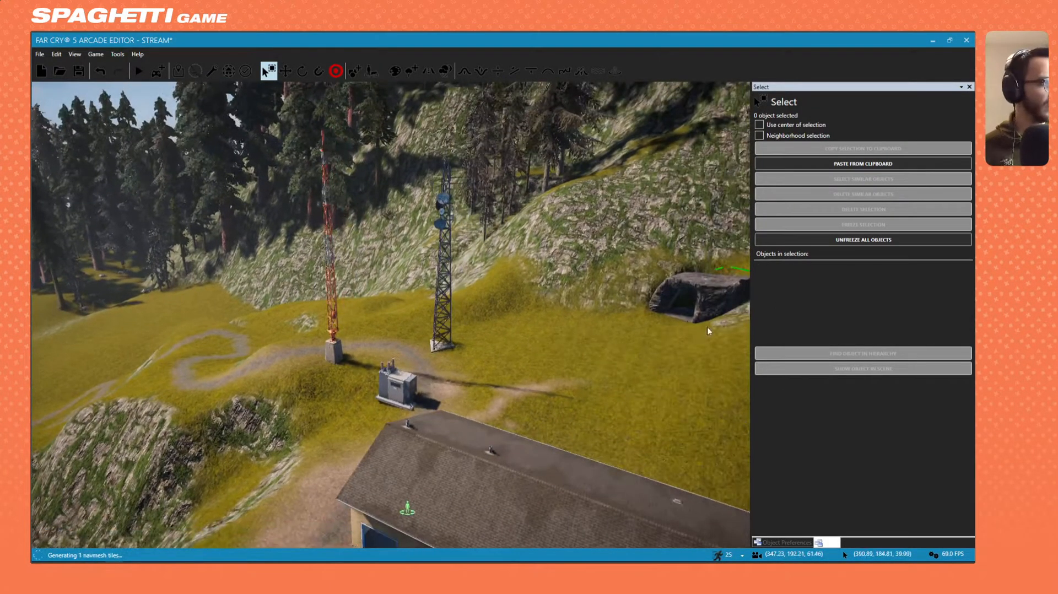
pyautogui.click(362, 73)
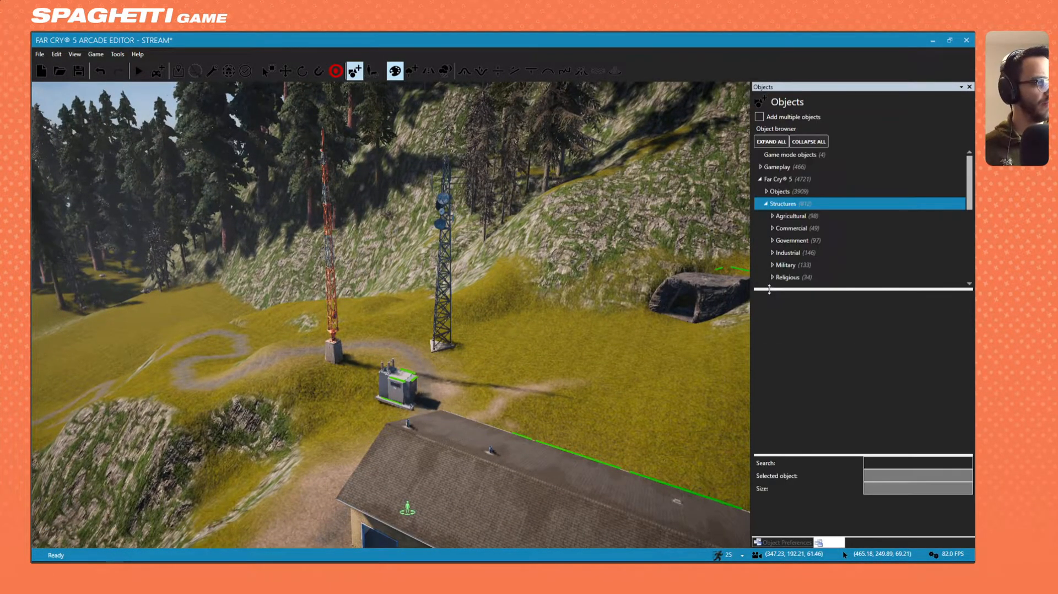
pyautogui.click(871, 463)
pyautogui.write('checkpo')
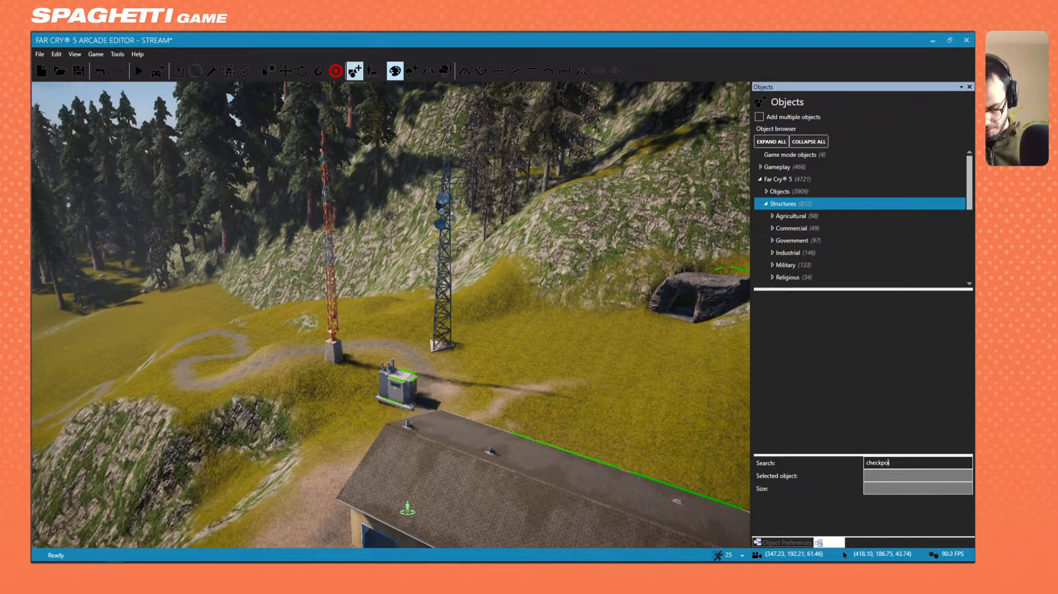
pyautogui.write('int')
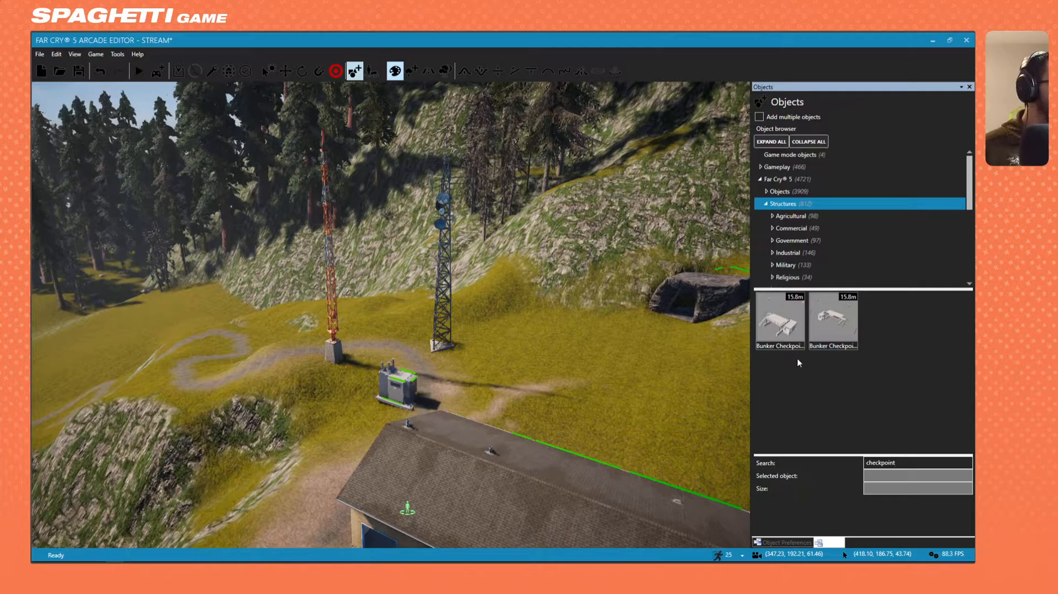
# Try the Bunker Checkpoint near the antennas and on the dirt clearing below the winding road, and remove it.
pyautogui.click(802, 331)
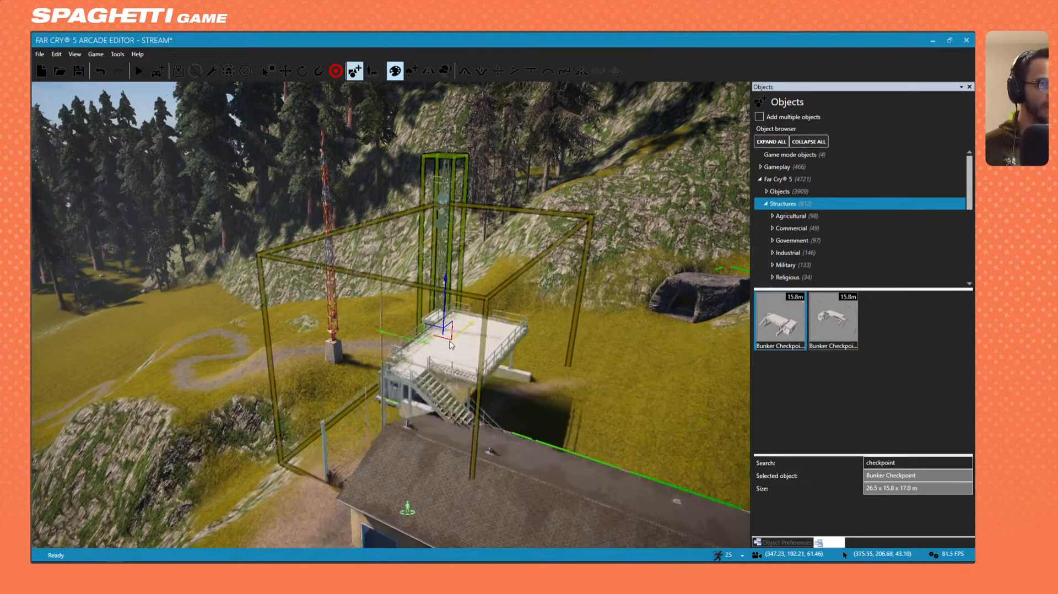
pyautogui.click(471, 345)
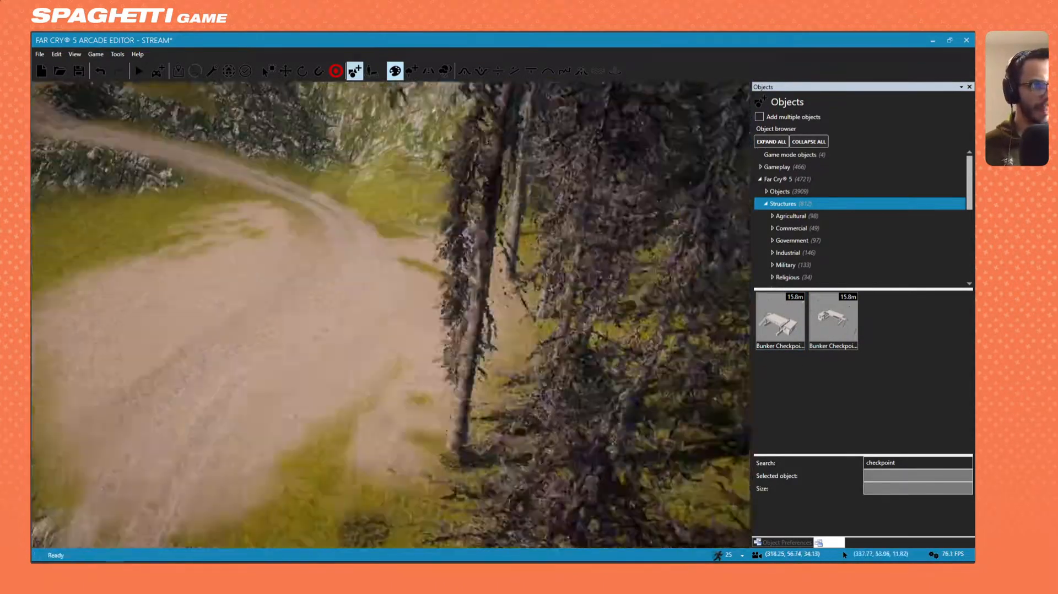
pyautogui.moveTo(471, 346); pyautogui.dragTo(362, 341, button='right')
pyautogui.hotkey('ctrl', 'z')
pyautogui.click(789, 335)
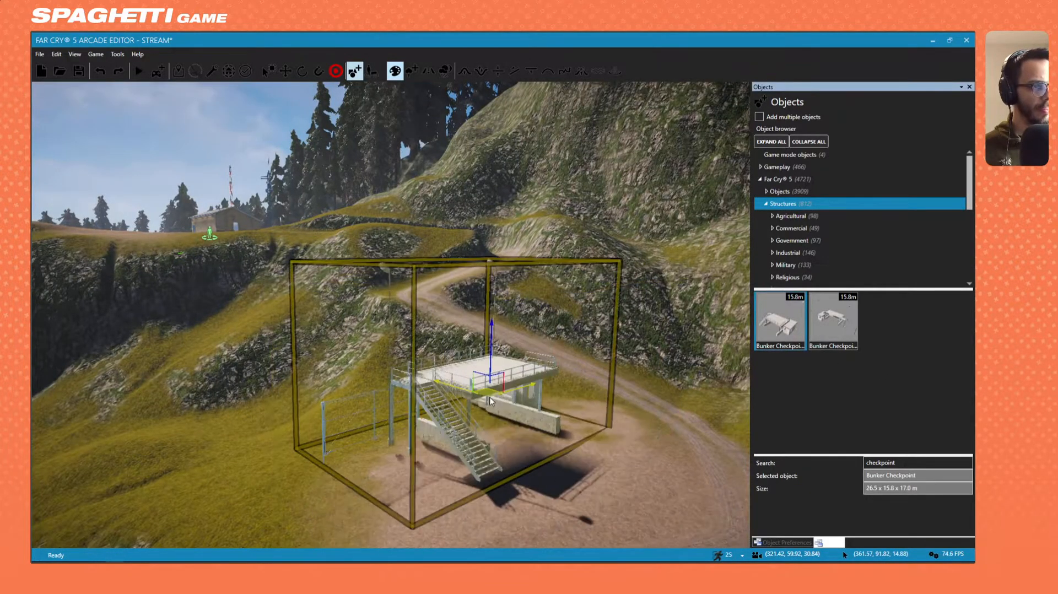
pyautogui.click(500, 415)
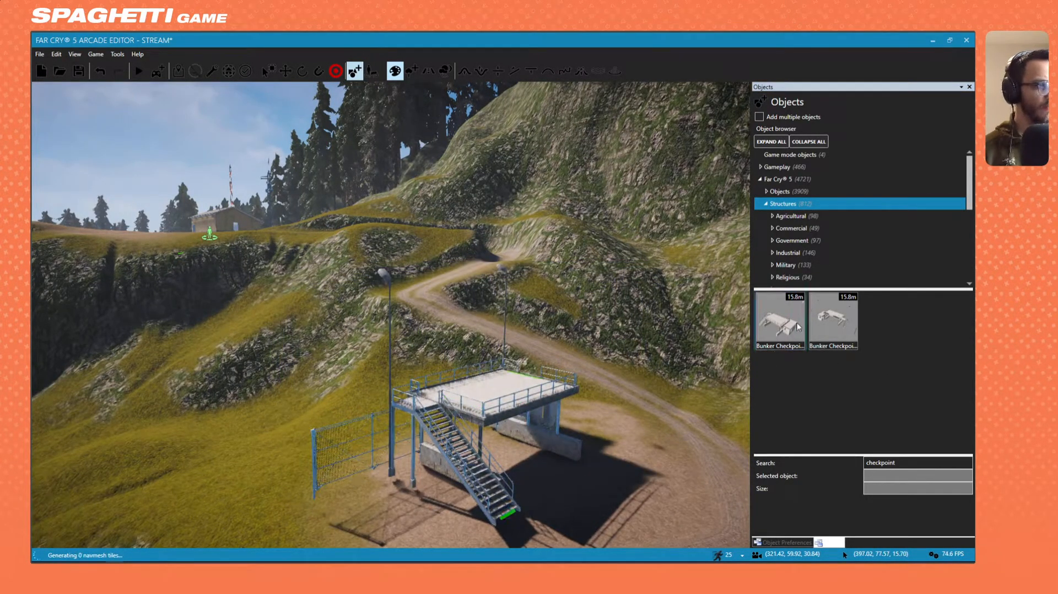
pyautogui.click(519, 427)
pyautogui.press('Delete')
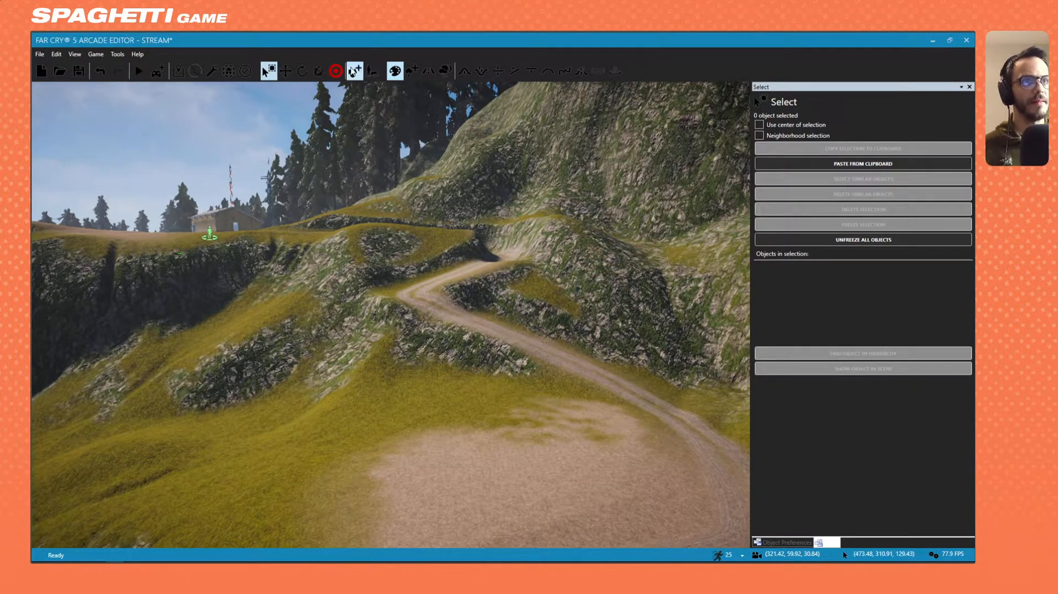
# Search the object library for "checkpoint" again and place a Bunker Checkpoint Full on the dirt clearing below the winding road.
pyautogui.click(353, 71)
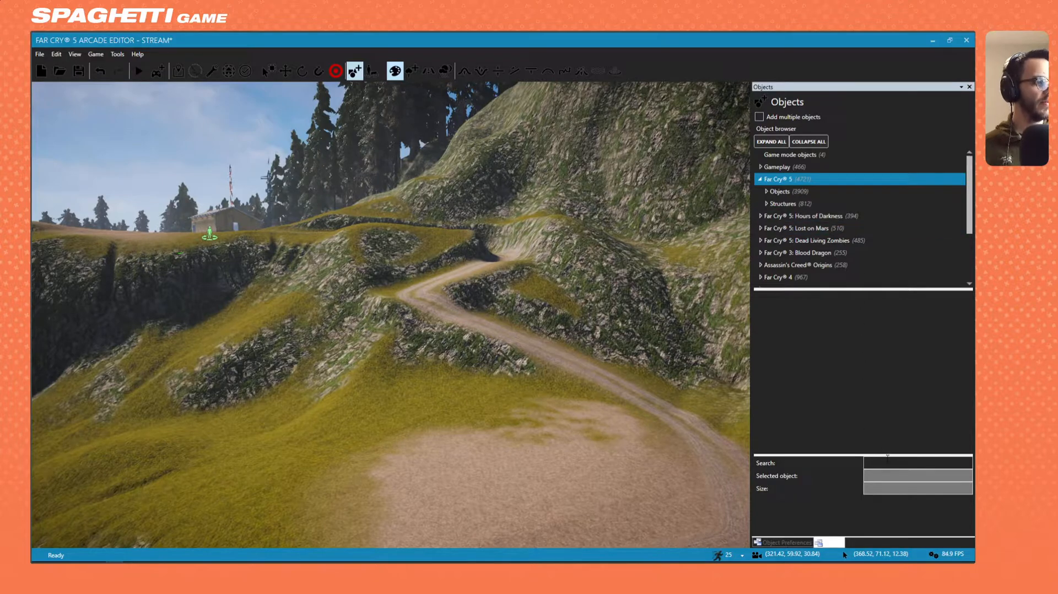
pyautogui.click(891, 462)
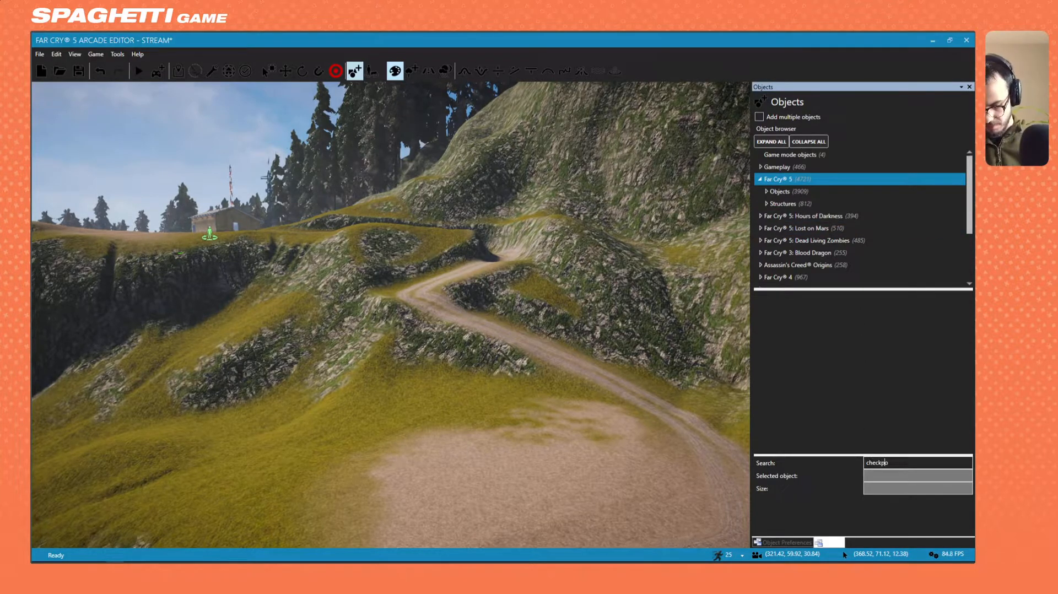
pyautogui.write('checkpoi')
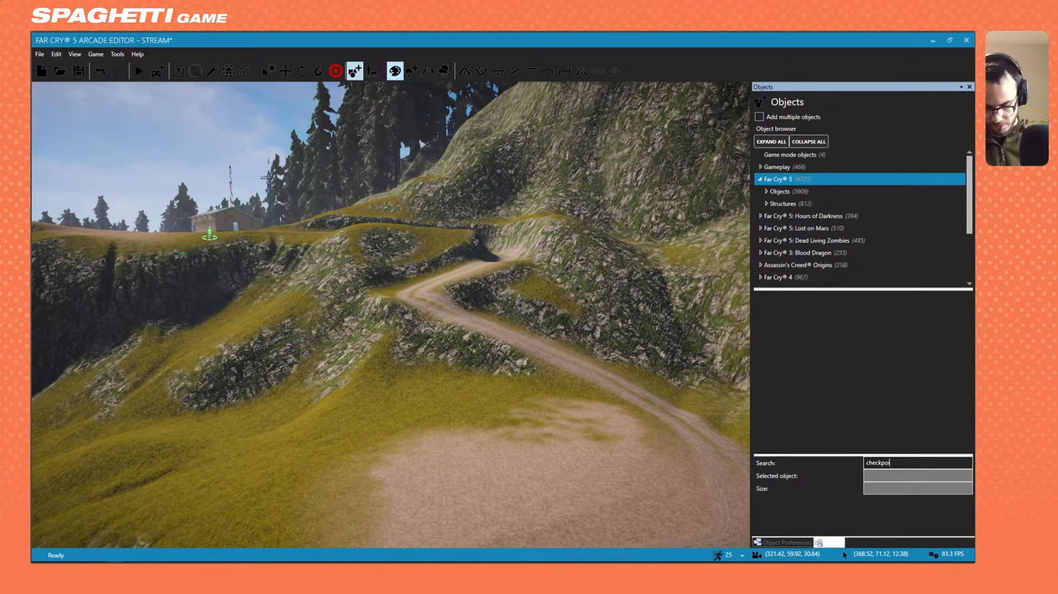
pyautogui.write('nt')
pyautogui.click(833, 320)
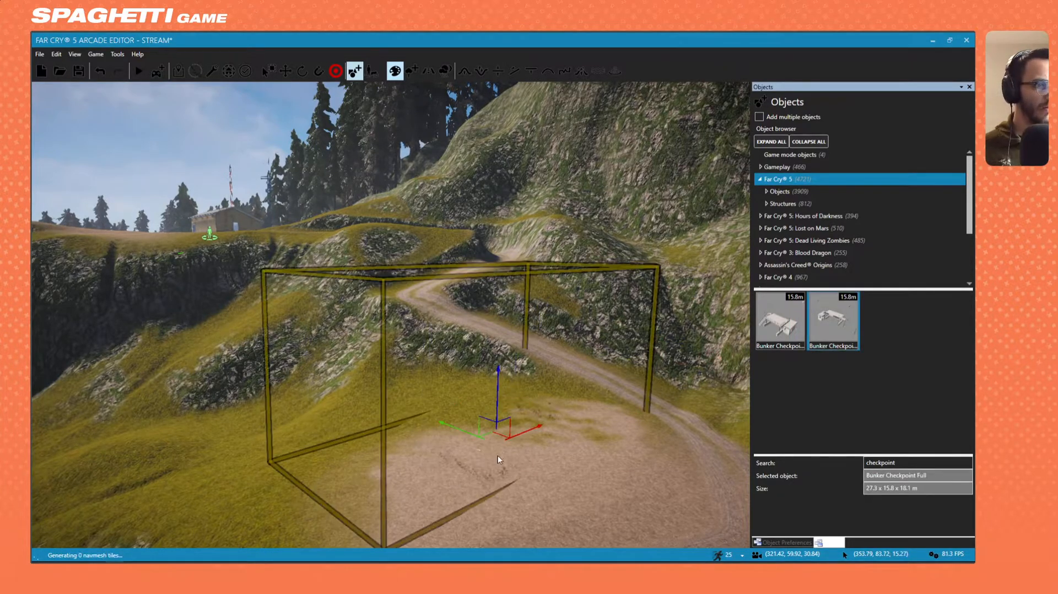
pyautogui.click(529, 502)
# Rotate the Bunker Checkpoint Full about its vertical axis so its gateway spans the dirt road.
pyautogui.moveTo(395, 344); pyautogui.dragTo(463, 370, button='right')
pyautogui.press('a')
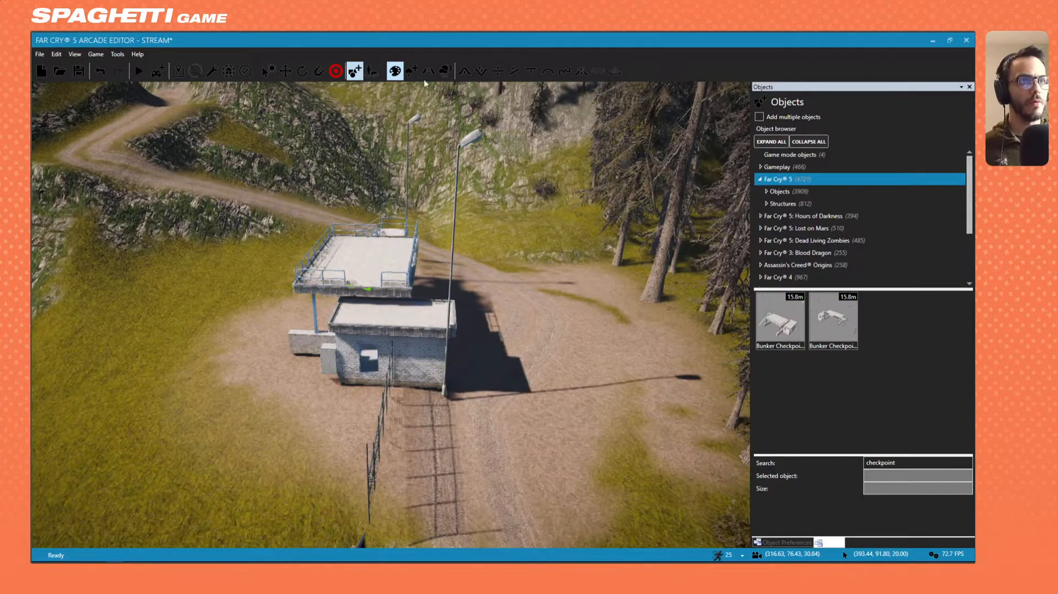
pyautogui.click(302, 70)
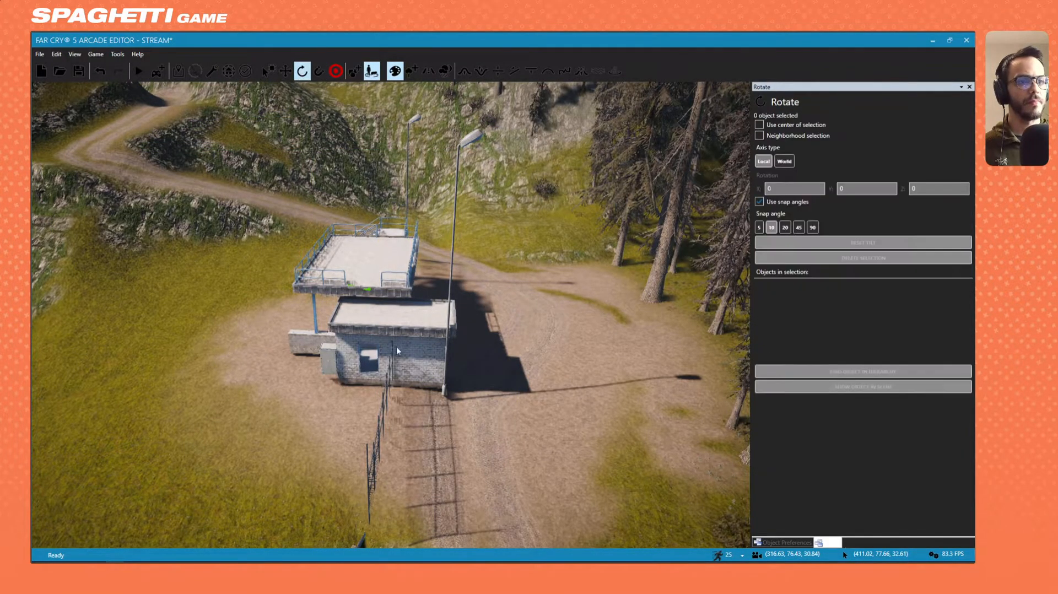
pyautogui.click(392, 371)
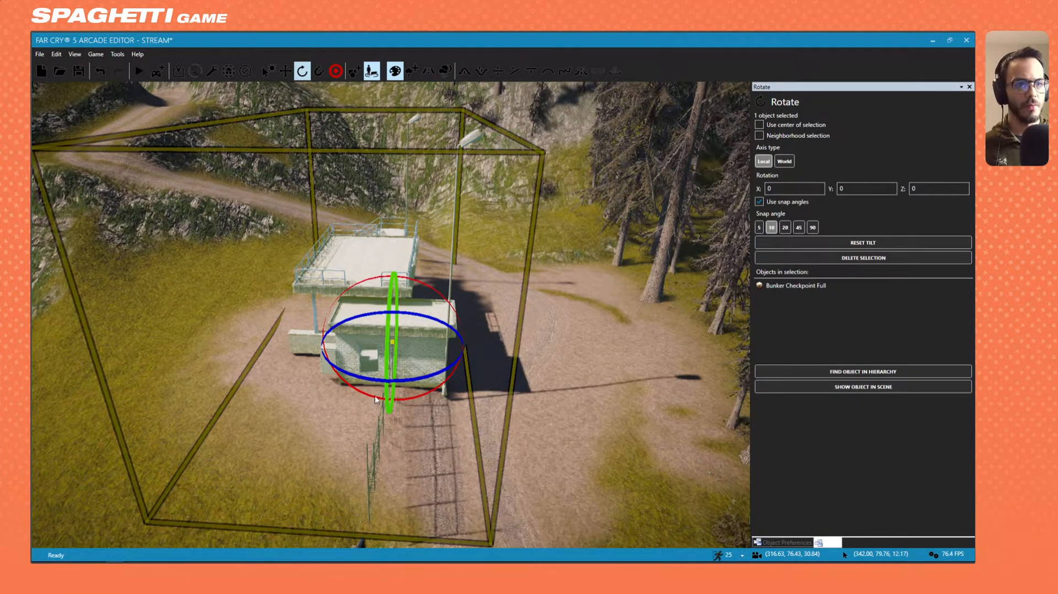
pyautogui.moveTo(378, 380)
pyautogui.mouseDown()
pyautogui.moveTo(406, 380)
pyautogui.moveTo(333, 364)
pyautogui.moveTo(327, 335)
pyautogui.moveTo(323, 345)
pyautogui.moveTo(432, 318)
pyautogui.moveTo(449, 325)
pyautogui.moveTo(442, 321)
pyautogui.moveTo(450, 367)
pyautogui.moveTo(378, 381)
pyautogui.mouseUp()
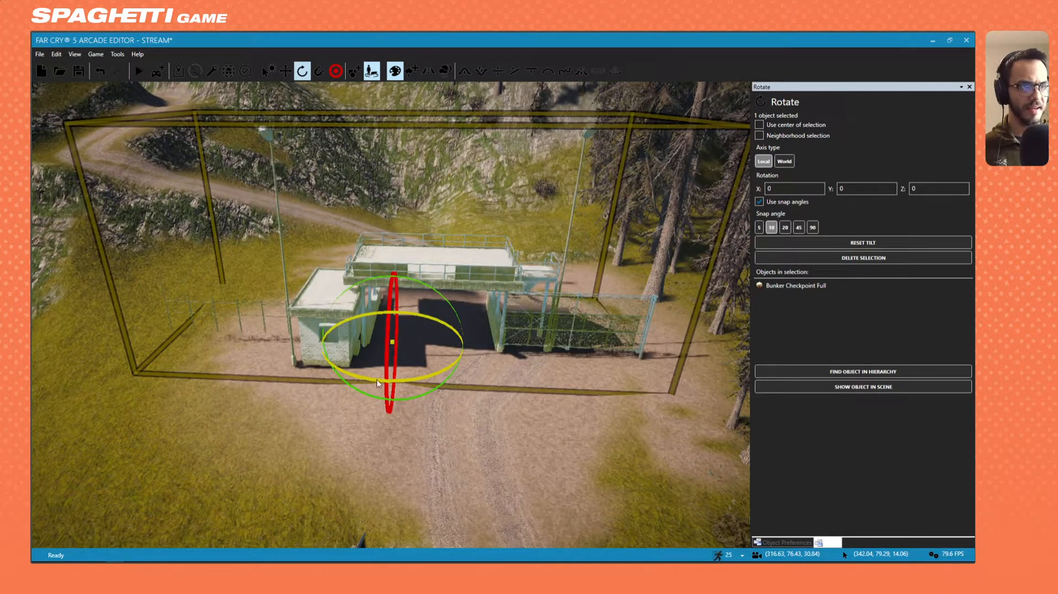
pyautogui.scroll(1, 406, 356)
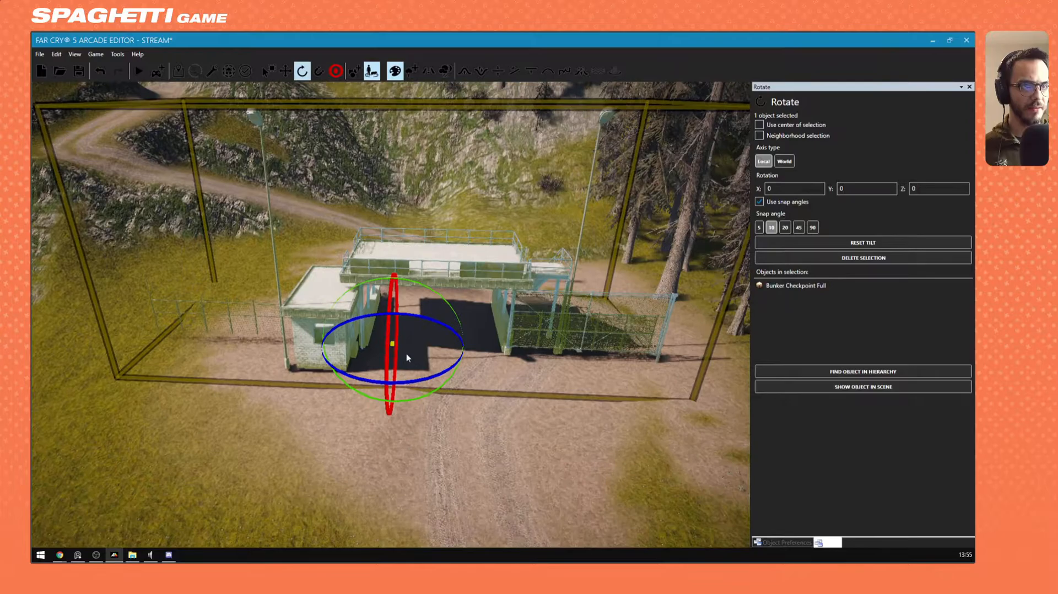
# Move the Bunker Checkpoint Full across the clearing so its gateway lines up with the dirt road and bridge.
pyautogui.click(286, 74)
pyautogui.moveTo(414, 335); pyautogui.dragTo(420, 412)
pyautogui.moveTo(420, 413); pyautogui.dragTo(239, 407, button='right')
pyautogui.press('a')
pyautogui.press('w')
pyautogui.press('s')
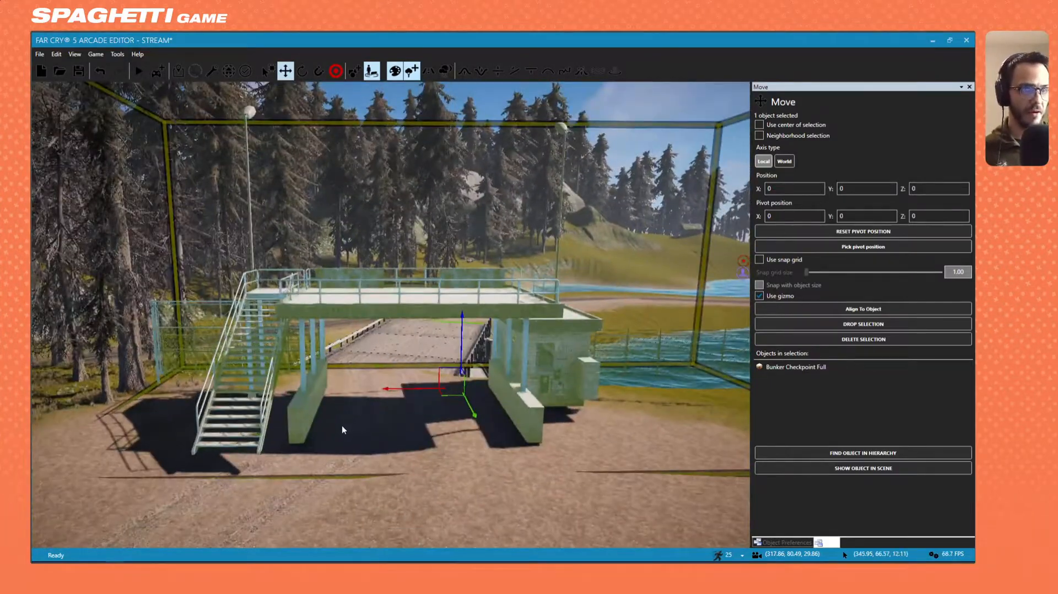
pyautogui.moveTo(448, 394); pyautogui.dragTo(415, 400)
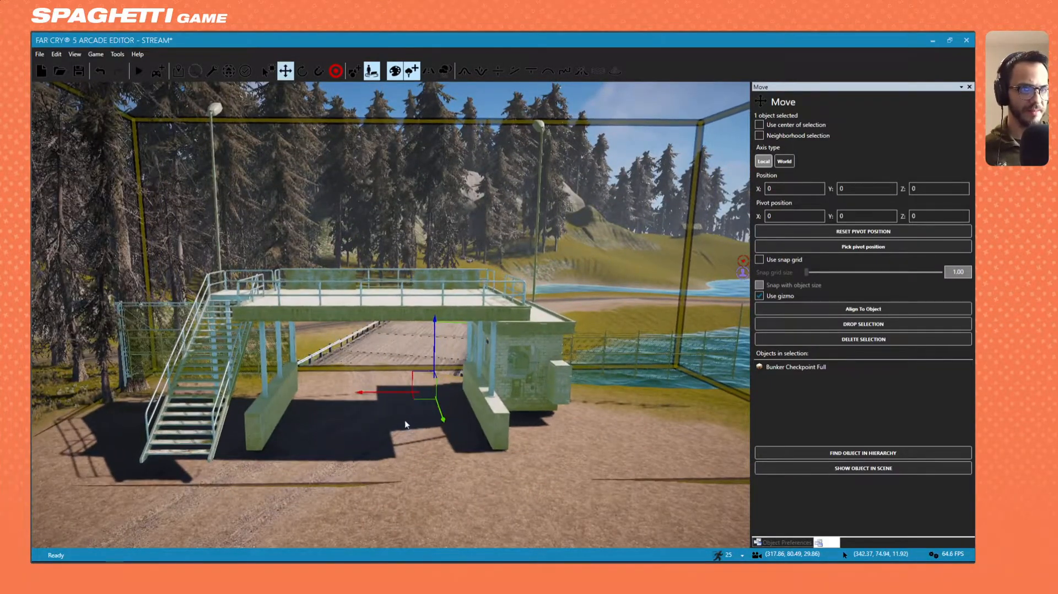
# Deselect the checkpoint and examine its fit with the bridge, the winding road and the plateau from close up and above.
pyautogui.click(303, 71)
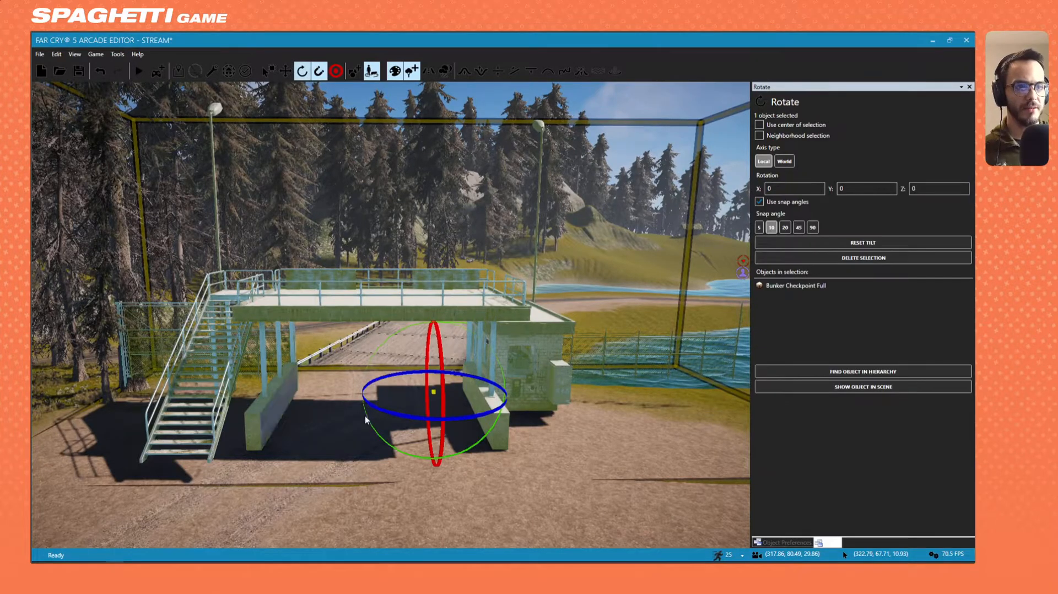
pyautogui.click(368, 400)
pyautogui.moveTo(368, 399); pyautogui.dragTo(381, 441, button='right')
pyautogui.press('w')
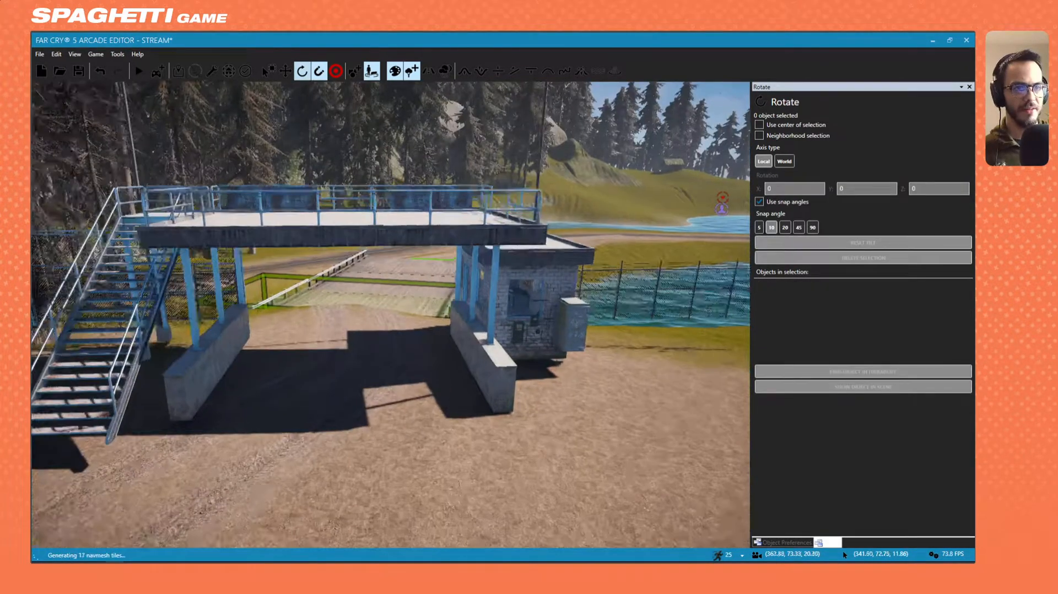
pyautogui.press('s')
pyautogui.press('s')
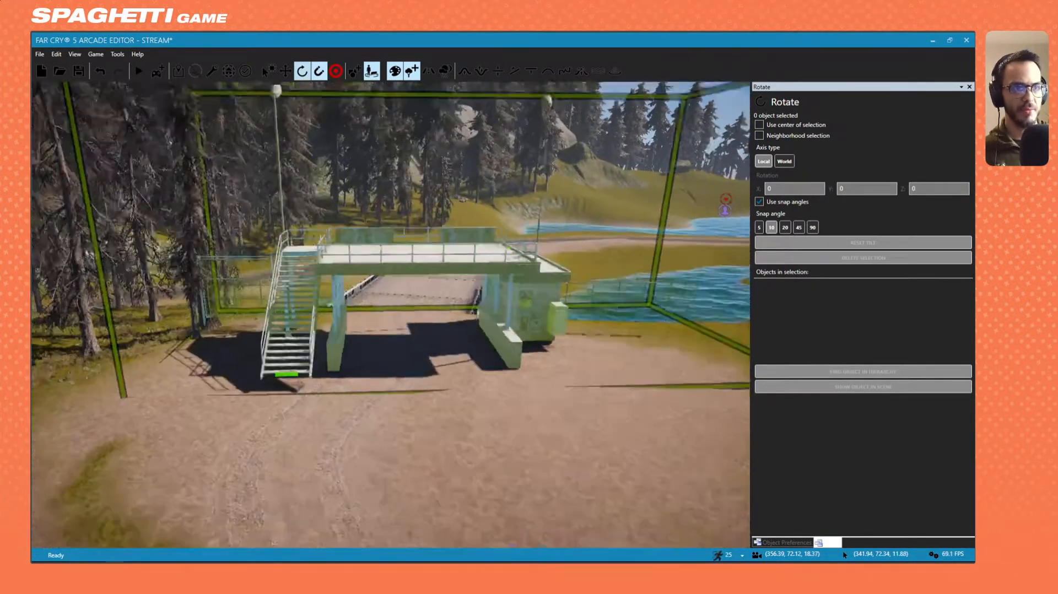
pyautogui.press('d')
pyautogui.press('s')
pyautogui.moveTo(404, 296); pyautogui.dragTo(373, 279, button='right')
pyautogui.press('w')
pyautogui.press('s')
pyautogui.press('s')
pyautogui.press('s')
pyautogui.press('s')
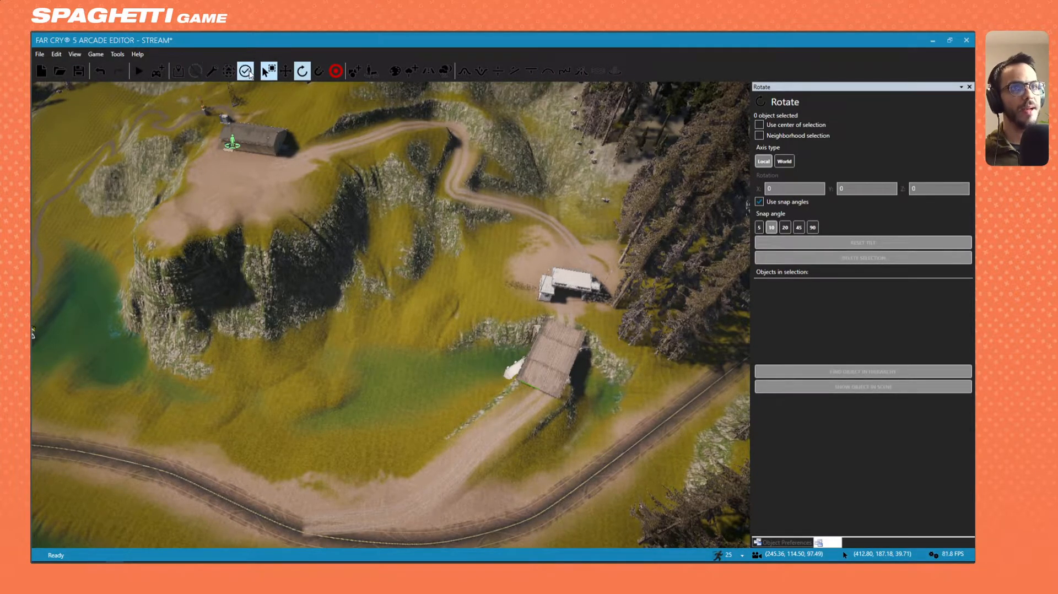
pyautogui.moveTo(583, 309); pyautogui.dragTo(551, 316, button='right')
pyautogui.moveTo(481, 120); pyautogui.dragTo(503, 337, button='right')
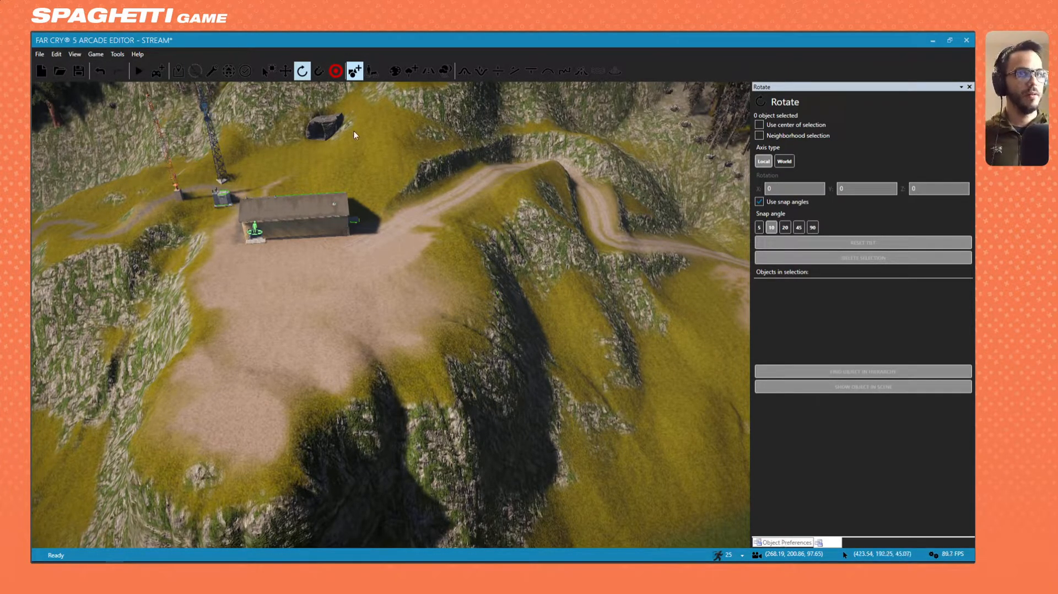
pyautogui.click(785, 543)
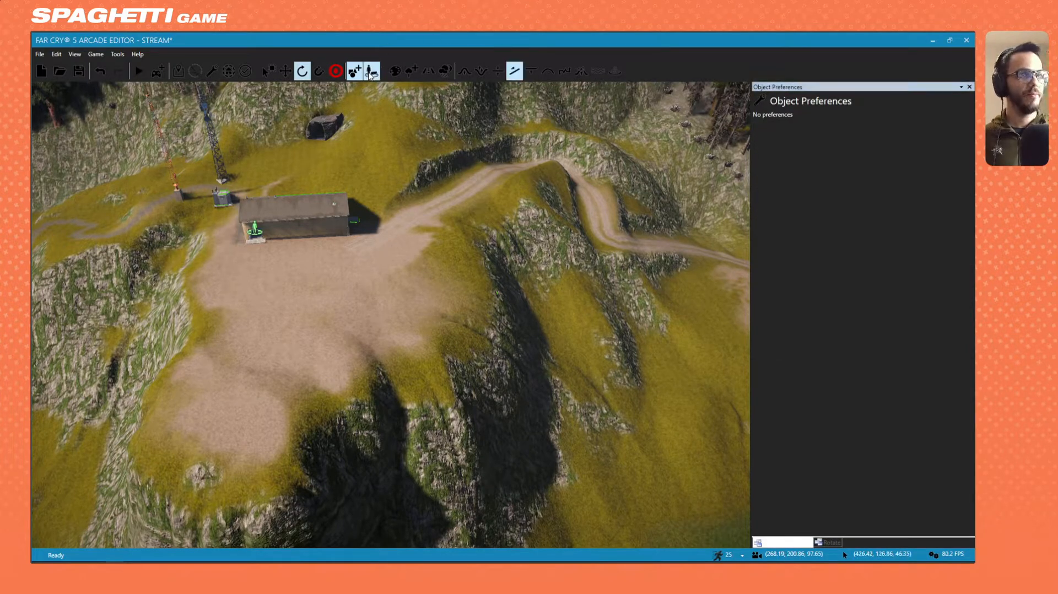
pyautogui.click(372, 70)
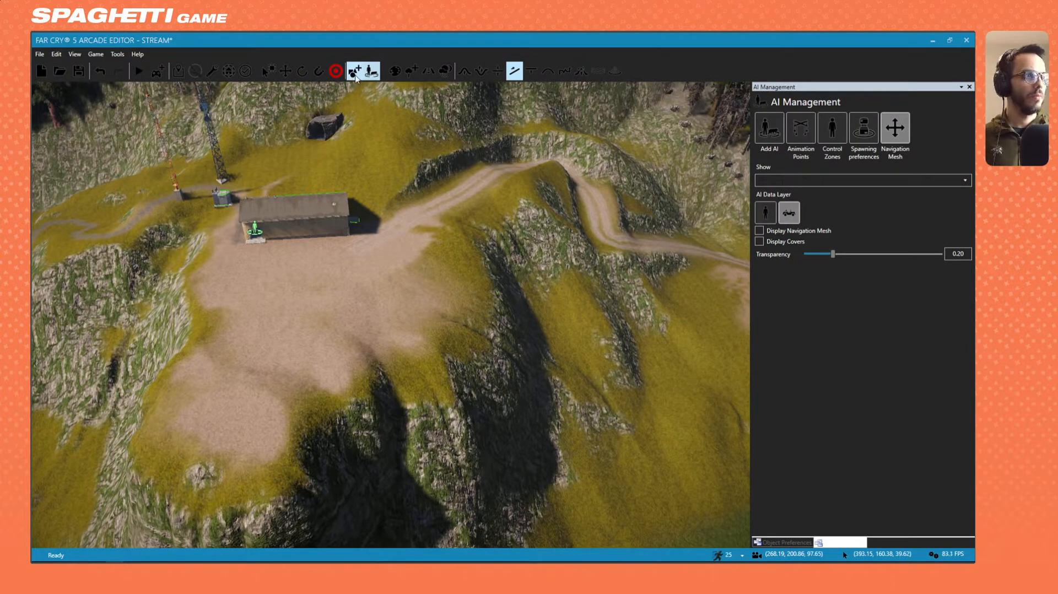
pyautogui.click(356, 76)
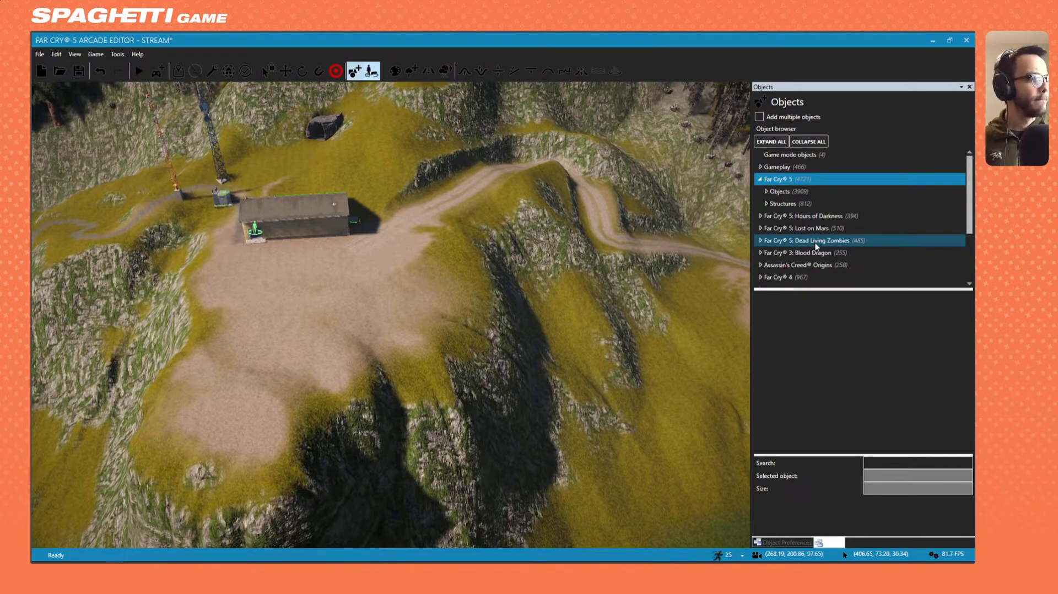
# Capture a top-down screenshot of the radio station plateau and its access road, and open it in Photoshop.
pyautogui.press('w')
pyautogui.moveTo(391, 315); pyautogui.dragTo(422, 370, button='right')
pyautogui.press('s')
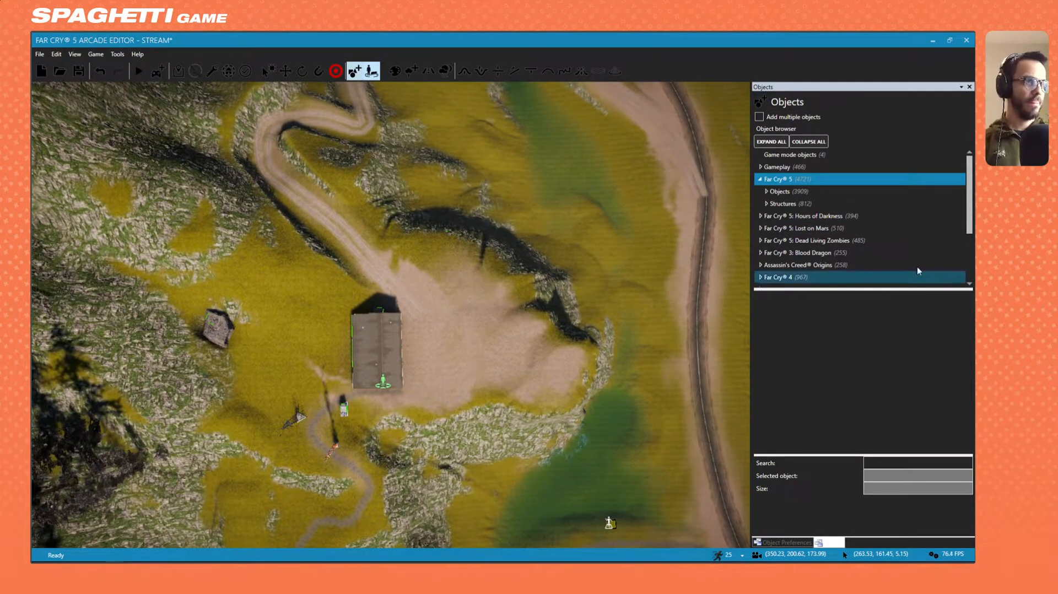
pyautogui.press('Print')
pyautogui.moveTo(725, 83); pyautogui.dragTo(79, 522)
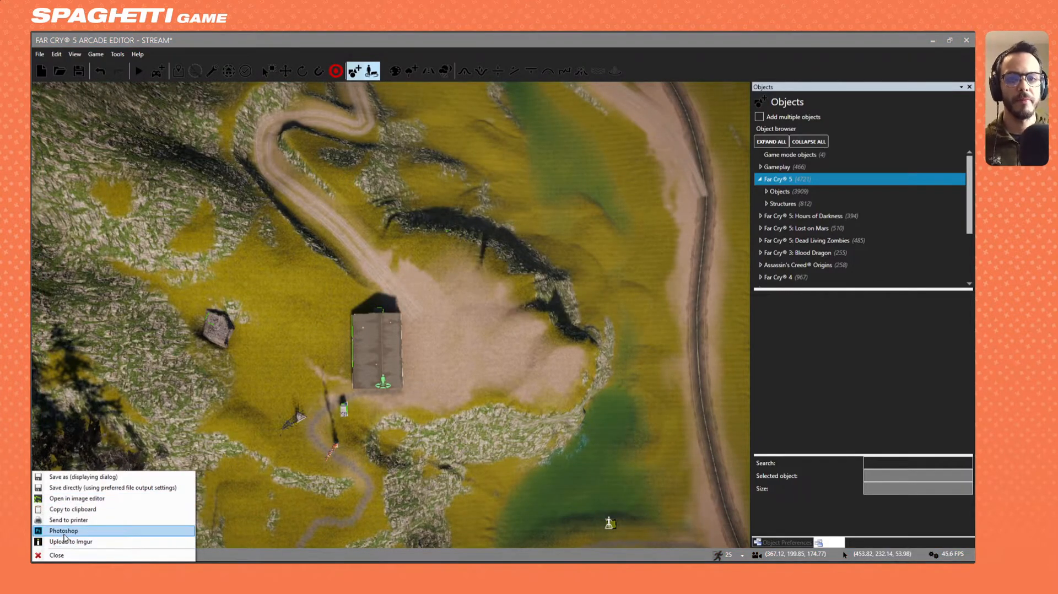
pyautogui.click(64, 531)
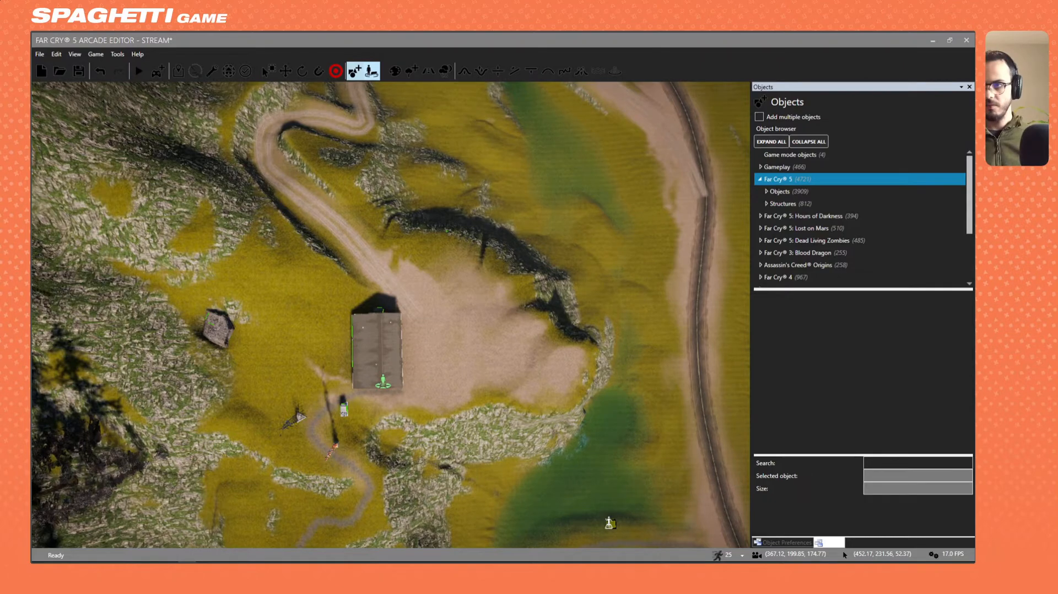
pyautogui.hotkey('alt', 'Tab')
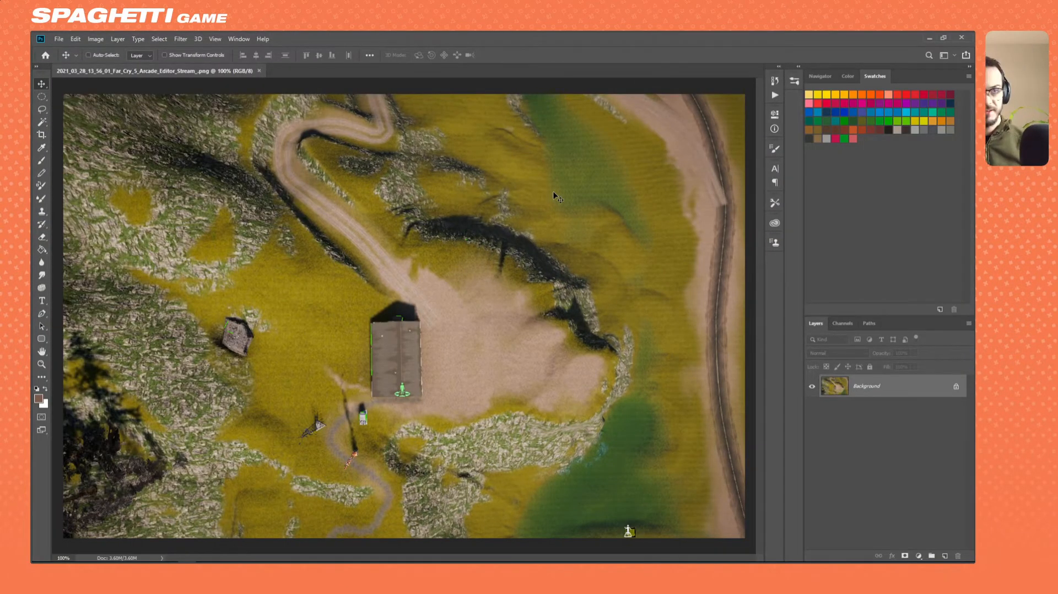
pyautogui.press('c')
pyautogui.press('Escape')
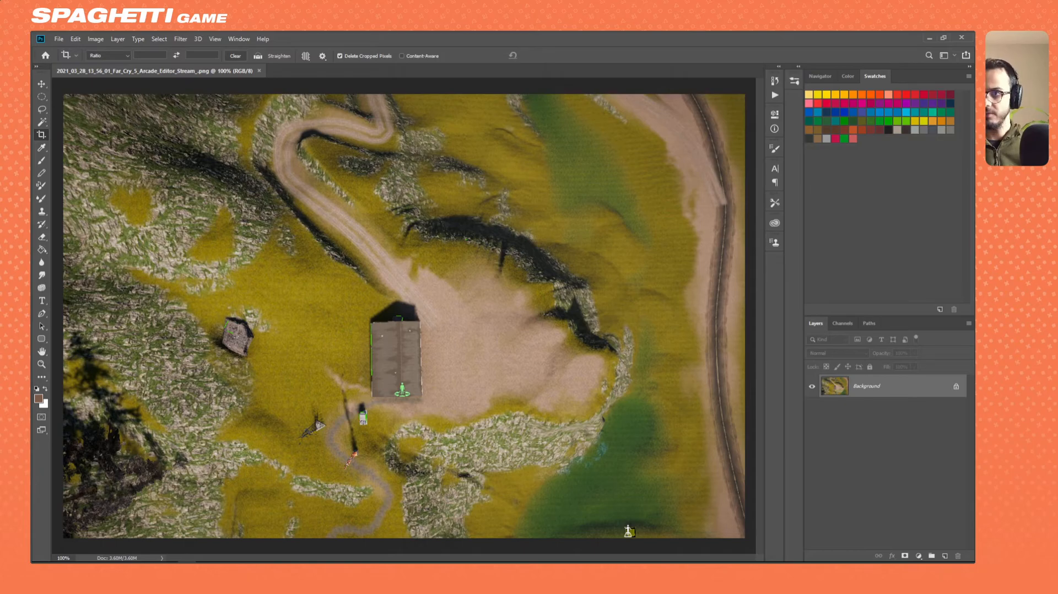